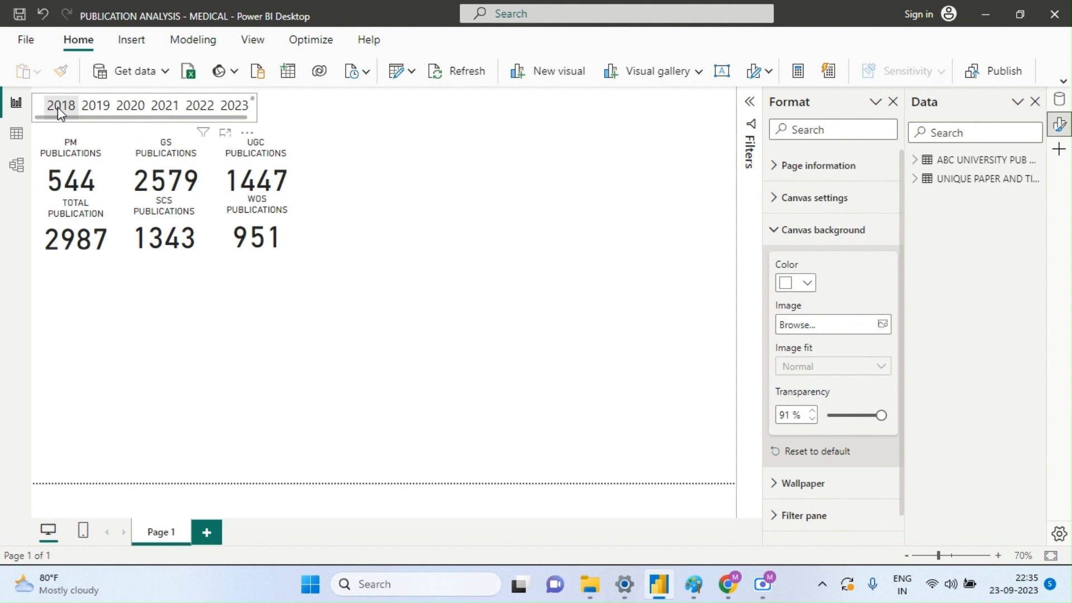
- Test the year slicer by filtering the cards for 2019, 2020, 2021 and 2023, and clear the selection
click(97, 109)
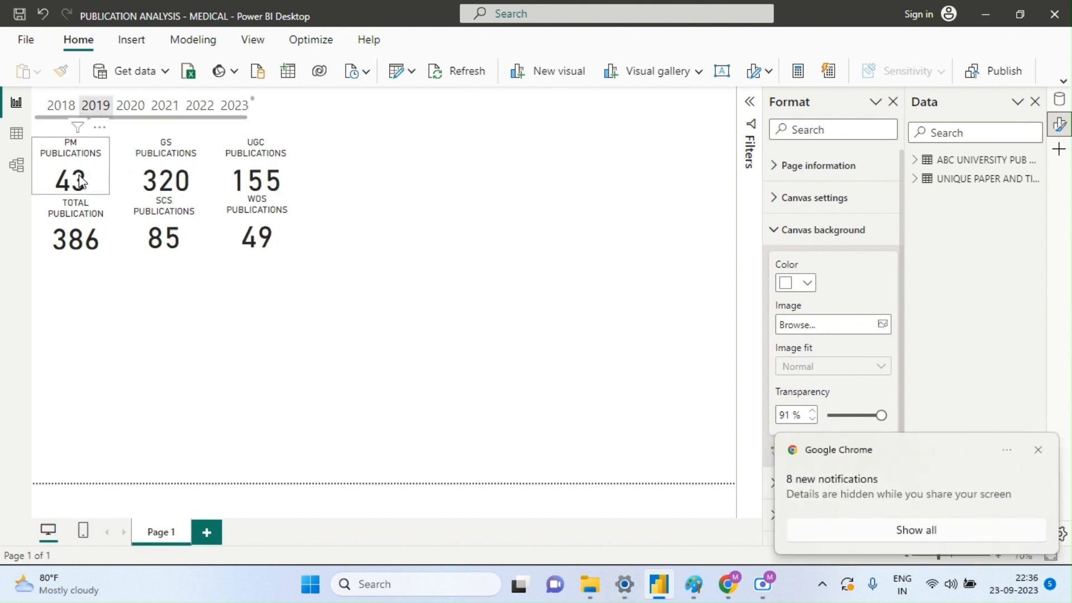
click(130, 108)
click(157, 108)
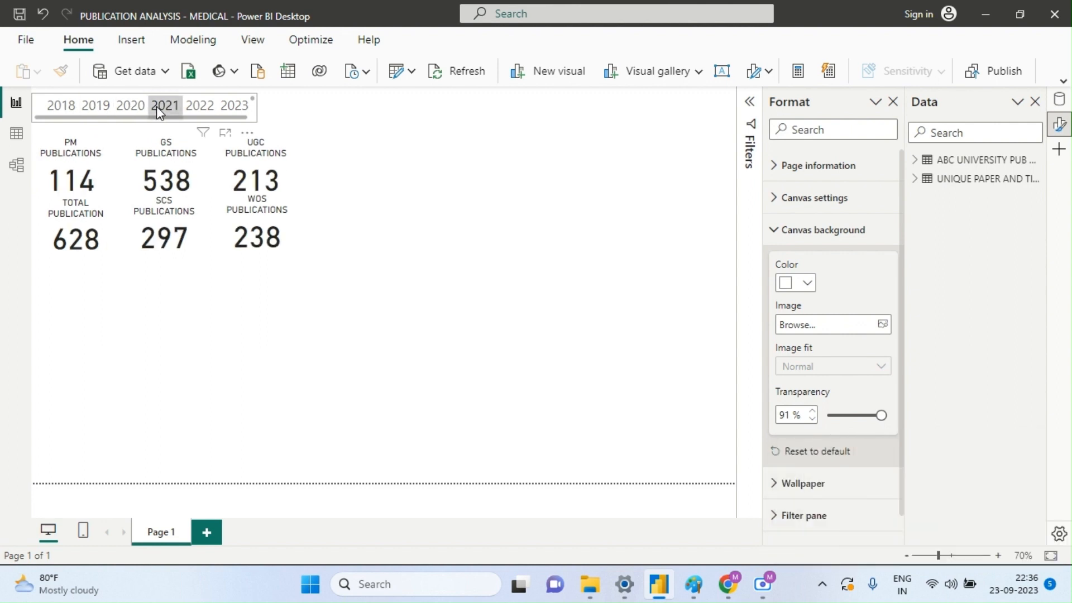
click(233, 109)
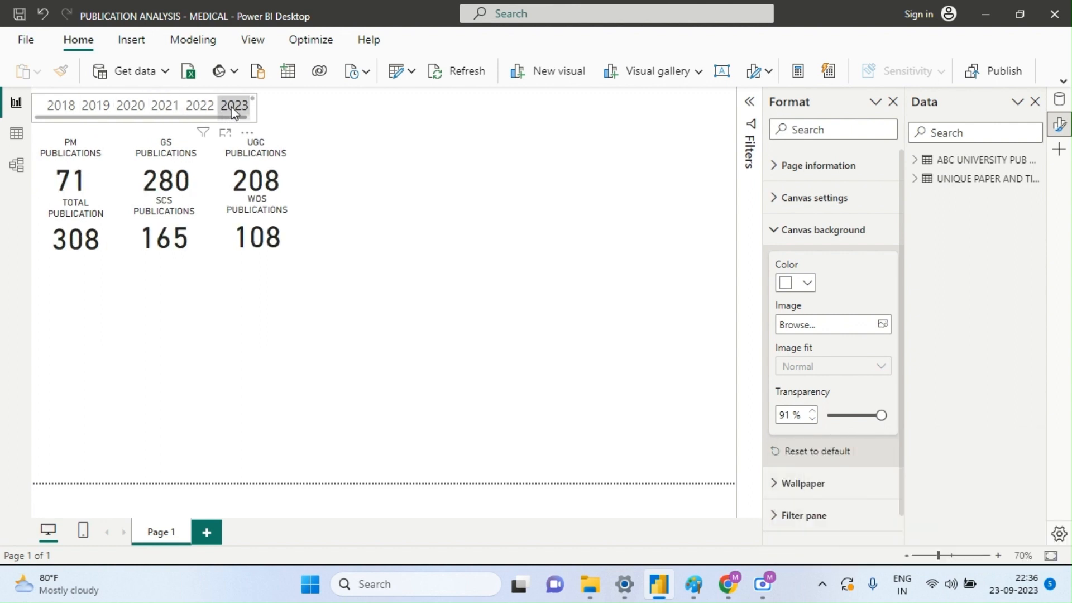
click(233, 111)
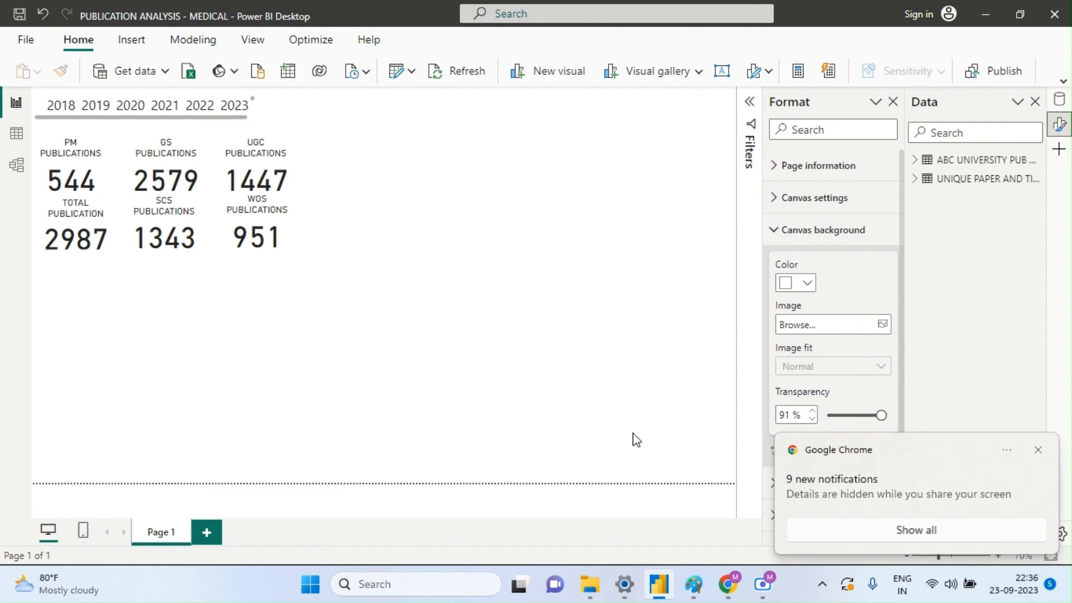
- Switch to Paint to examine the layout of the reference publications dashboard, and return to the Power BI report
mouse_move(693, 584)
click(686, 527)
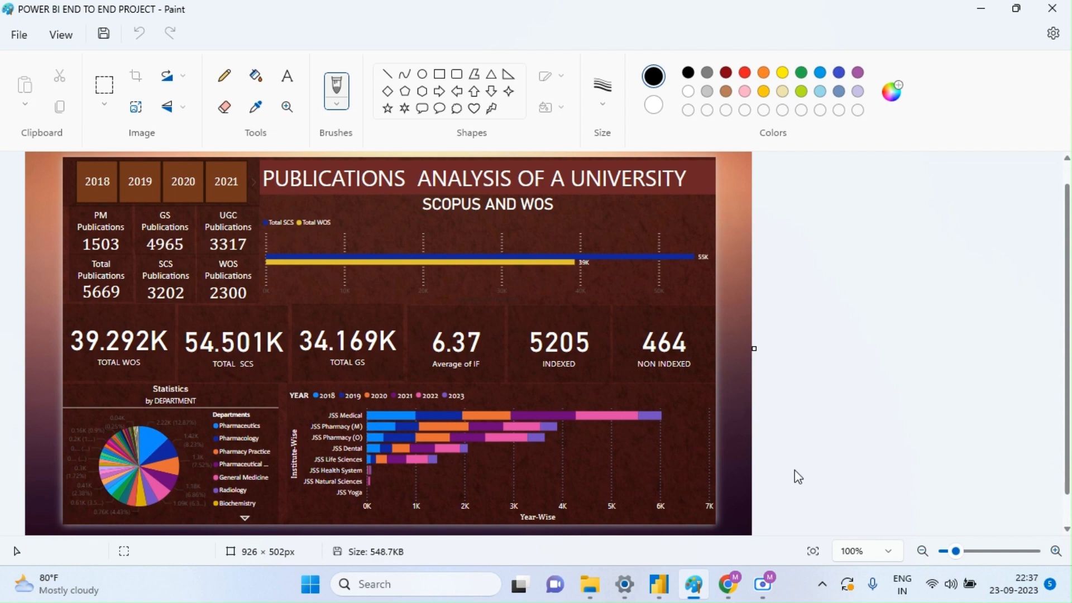
mouse_move(704, 600)
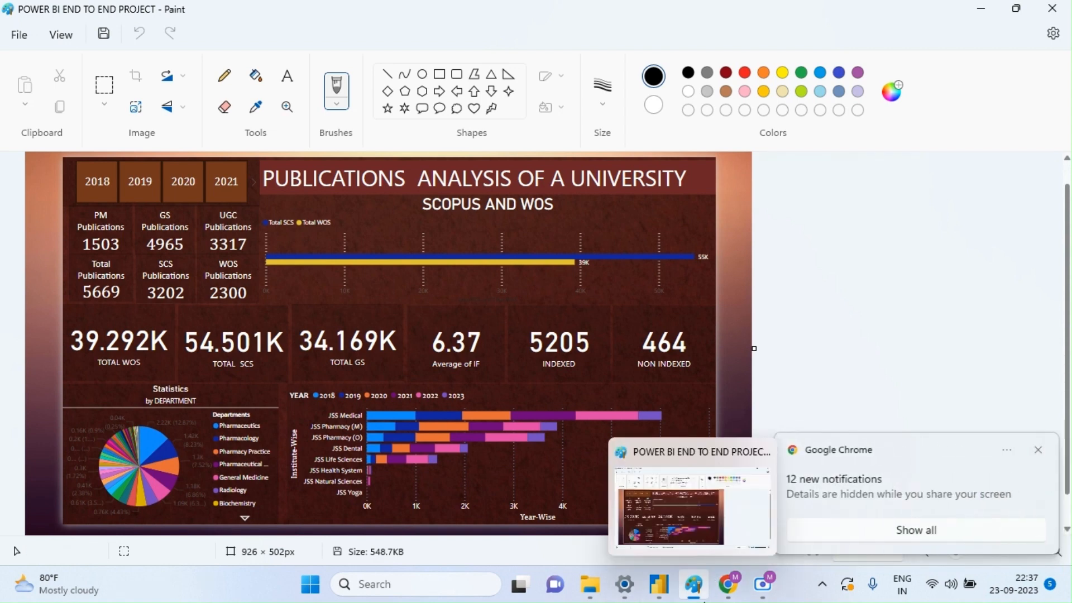
click(659, 584)
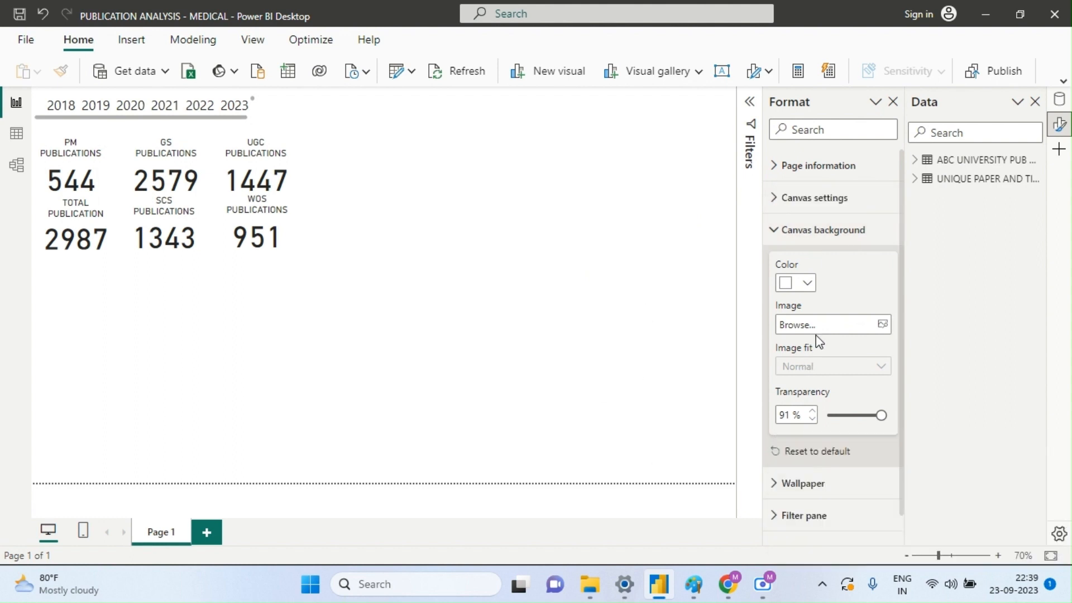
- Set the MAROON image as the canvas background and lower its transparency to 4%
click(883, 325)
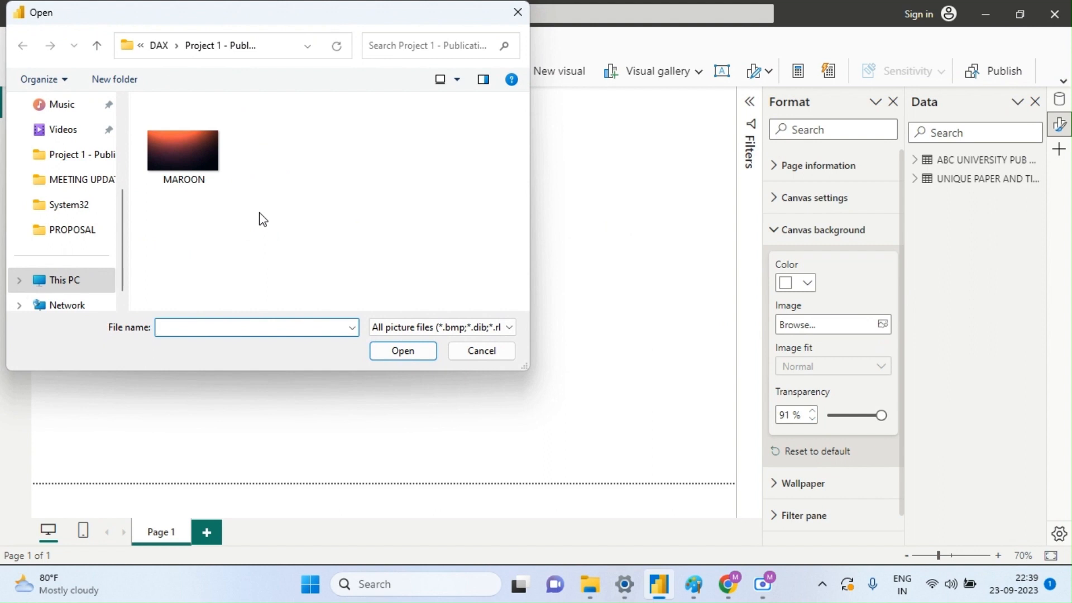
click(177, 148)
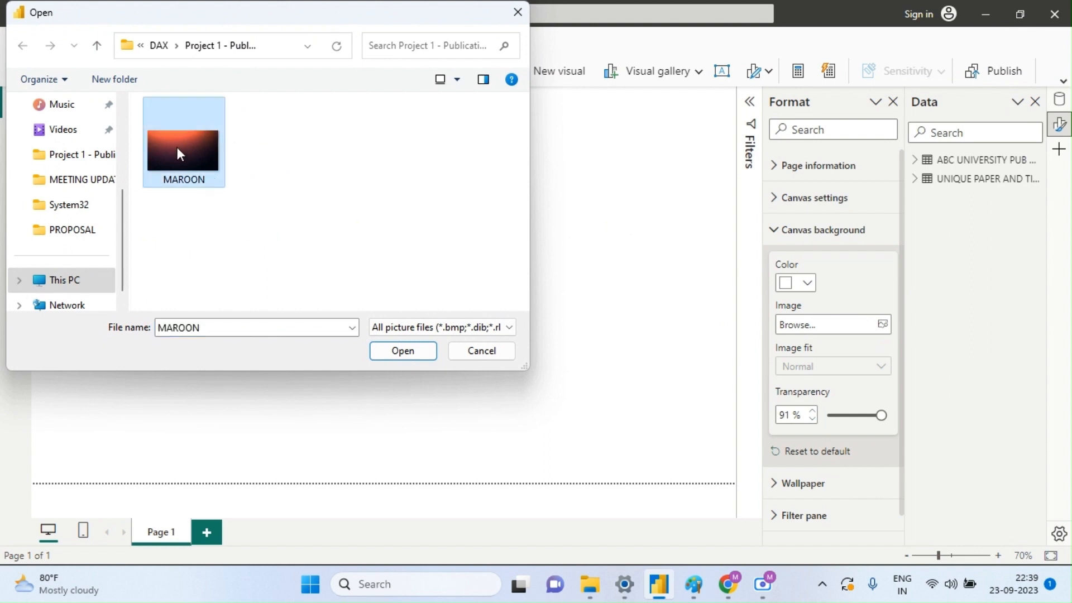
click(391, 357)
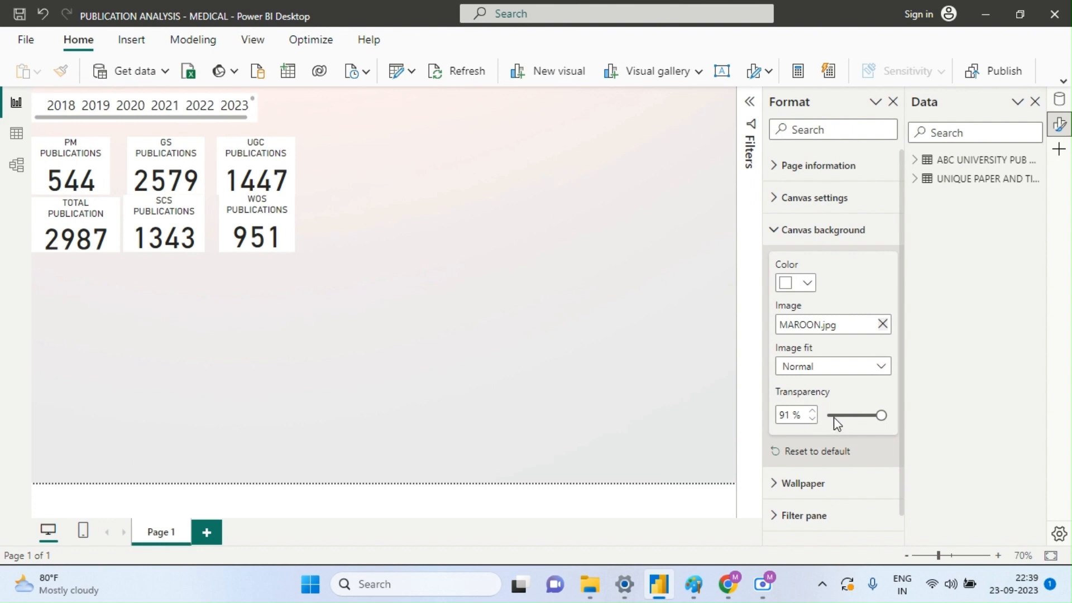
click(881, 415)
drag(882, 414, 857, 416)
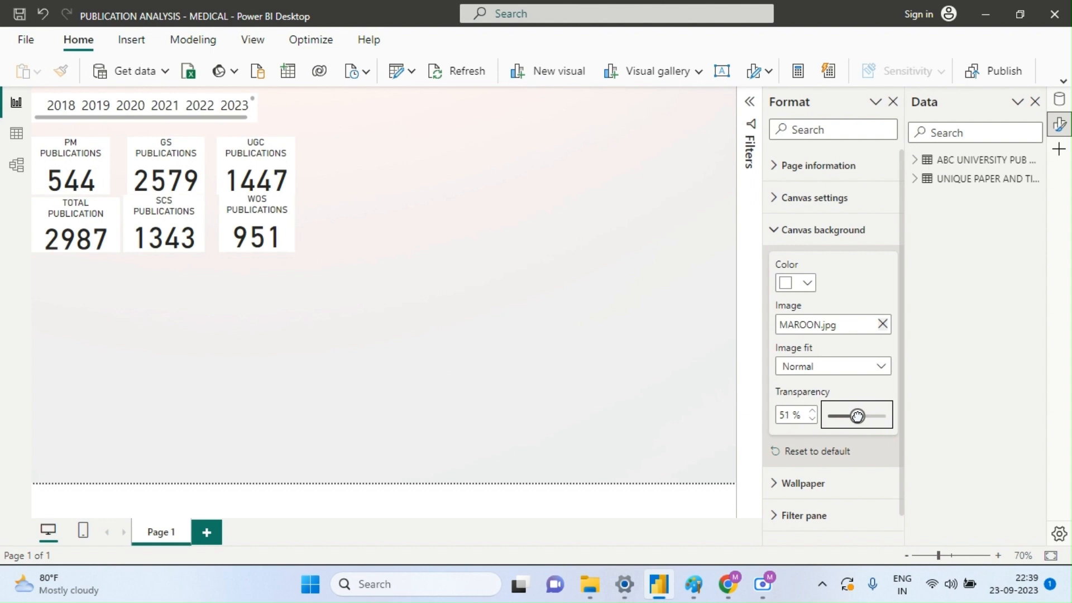
drag(858, 416, 830, 416)
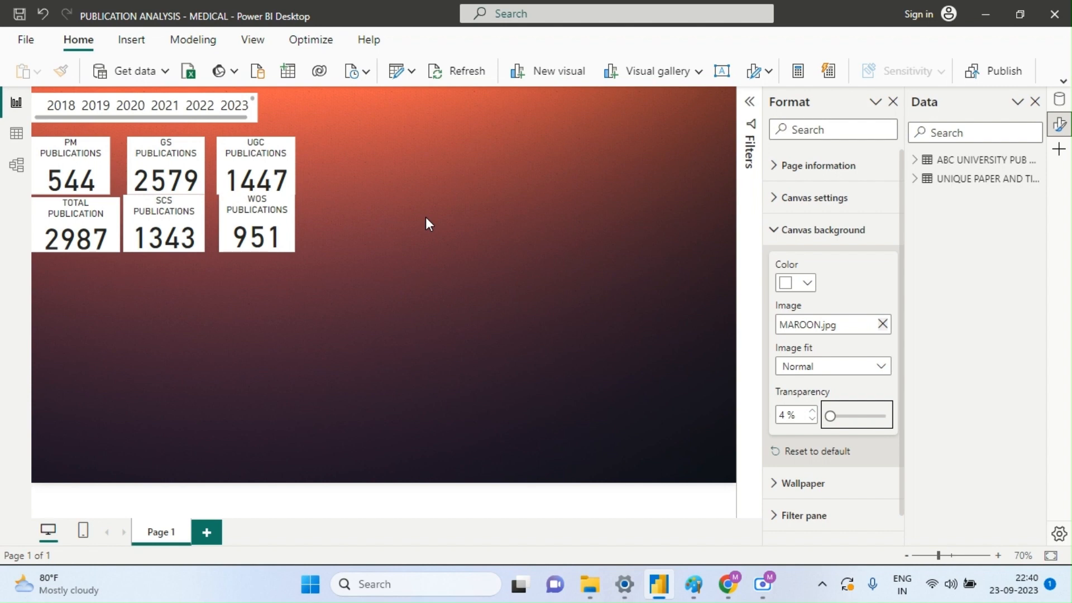
click(404, 302)
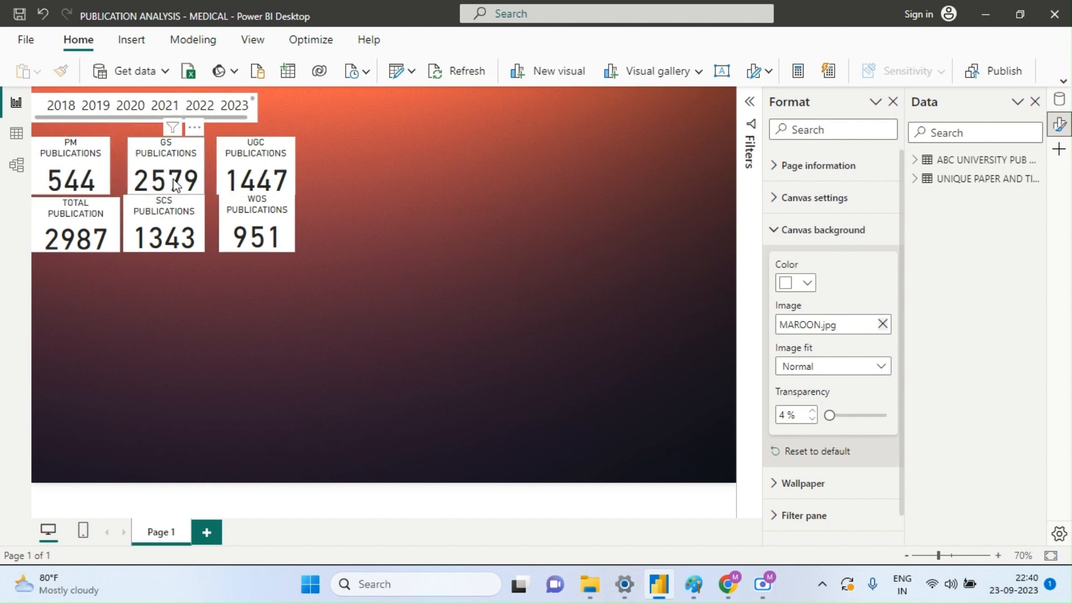
- Set the GS Publications card's width to 142, matching the PM Publications card, and check the UGC Publications card's size
click(90, 182)
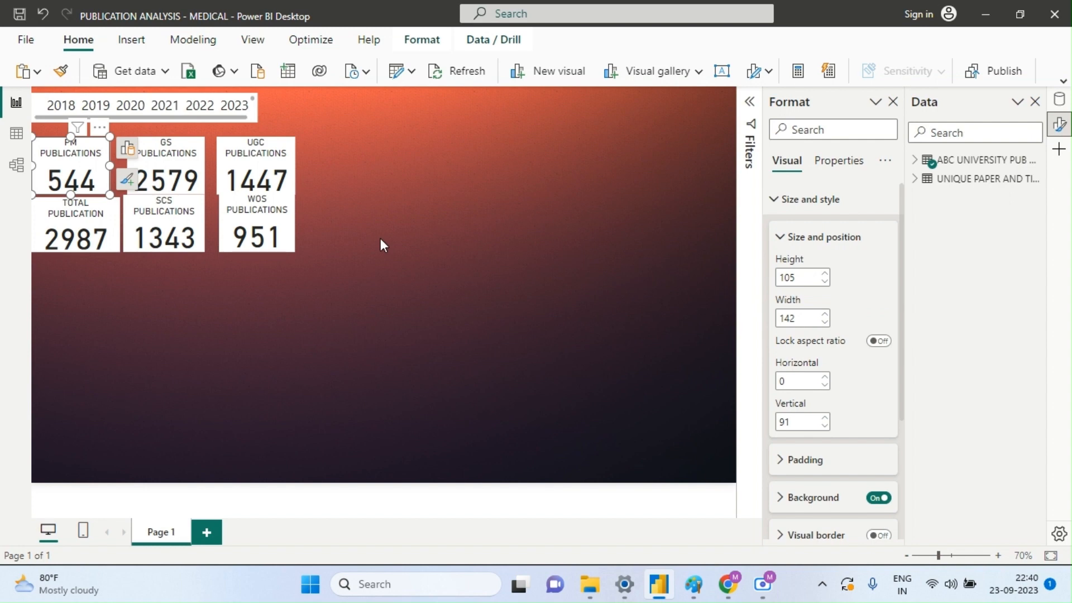
click(175, 174)
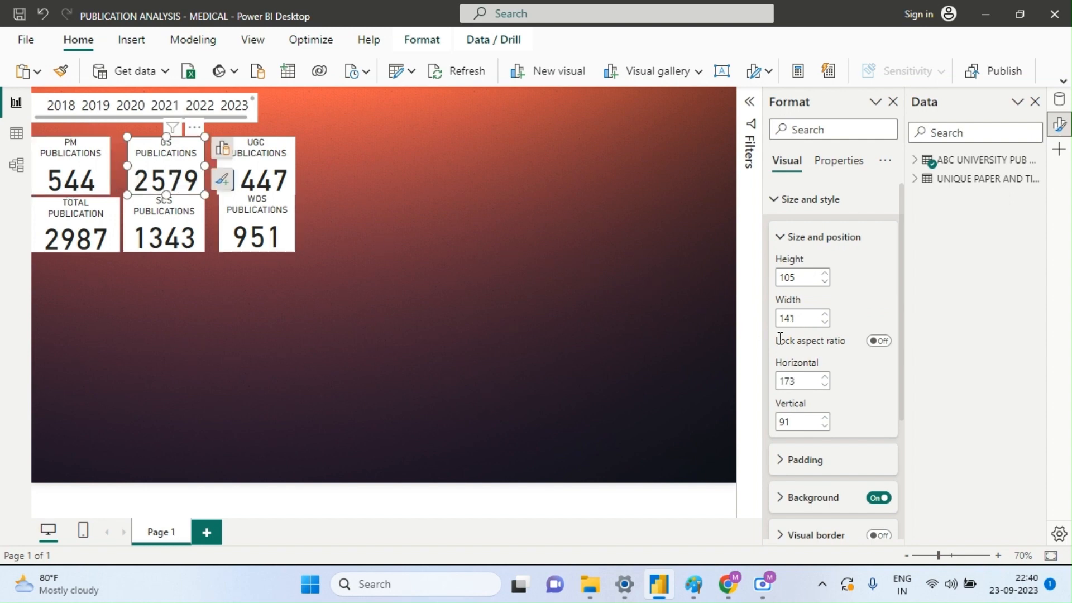
double_click(801, 324)
click(801, 323)
key(BackSpace)
text(2)
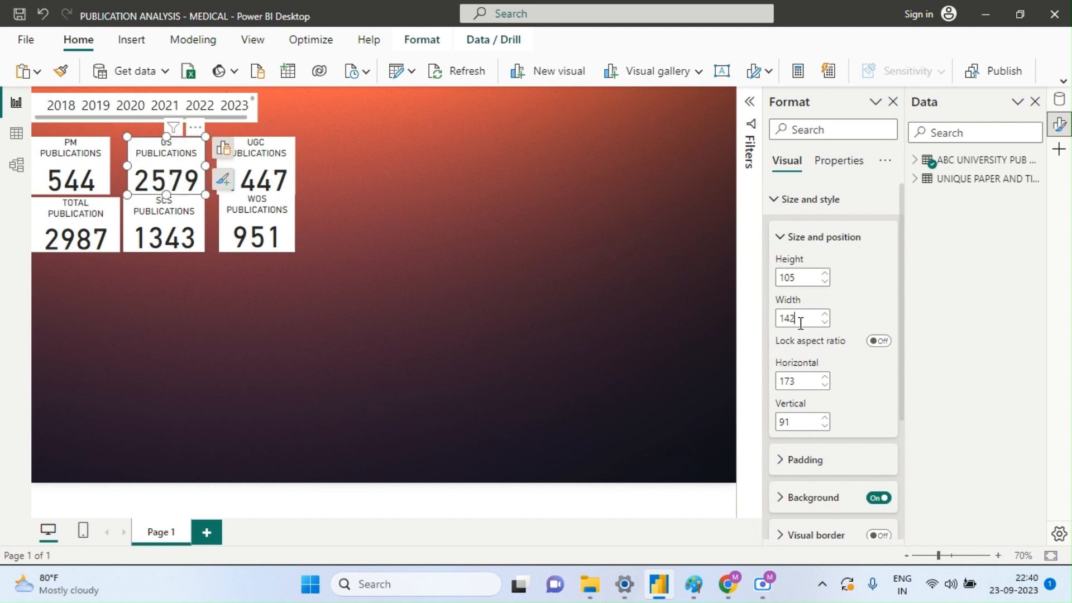
click(427, 278)
click(277, 175)
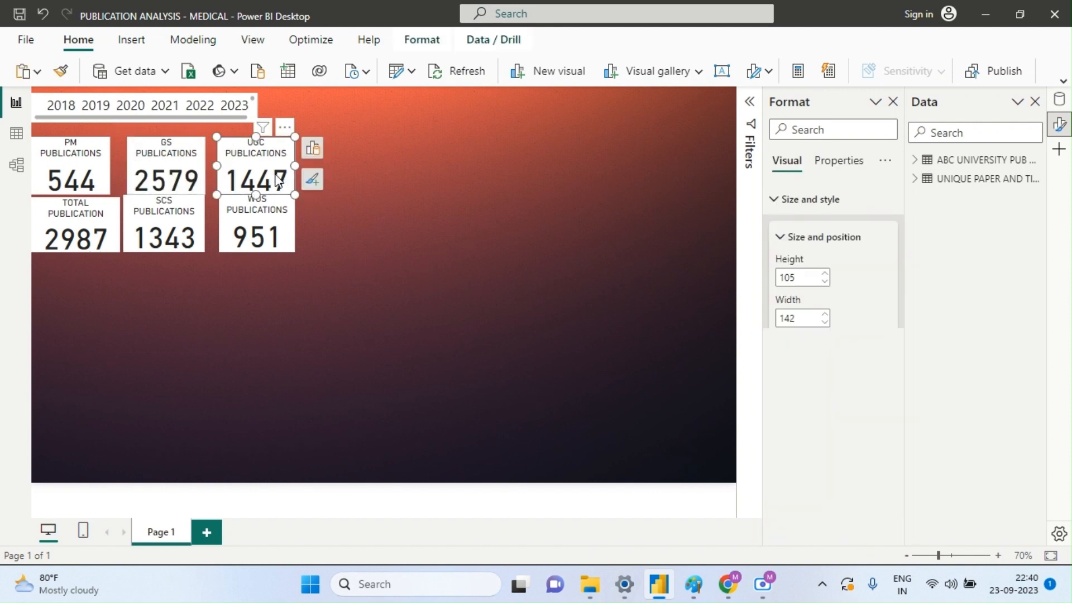
- Resize the Total Publication card to a height of 105 and a width of 140
click(84, 223)
click(802, 275)
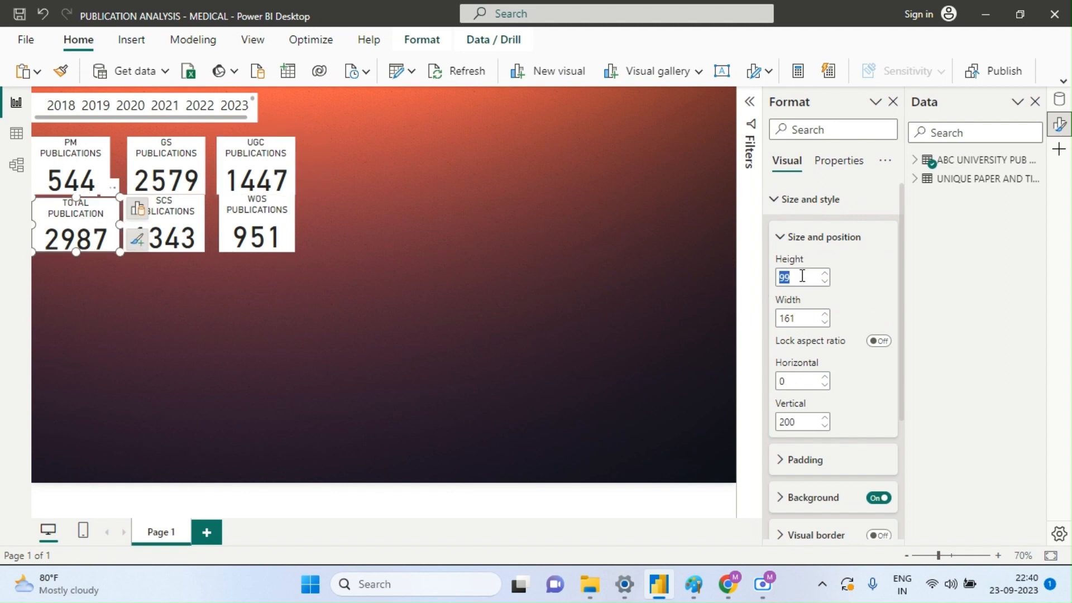
text(105)
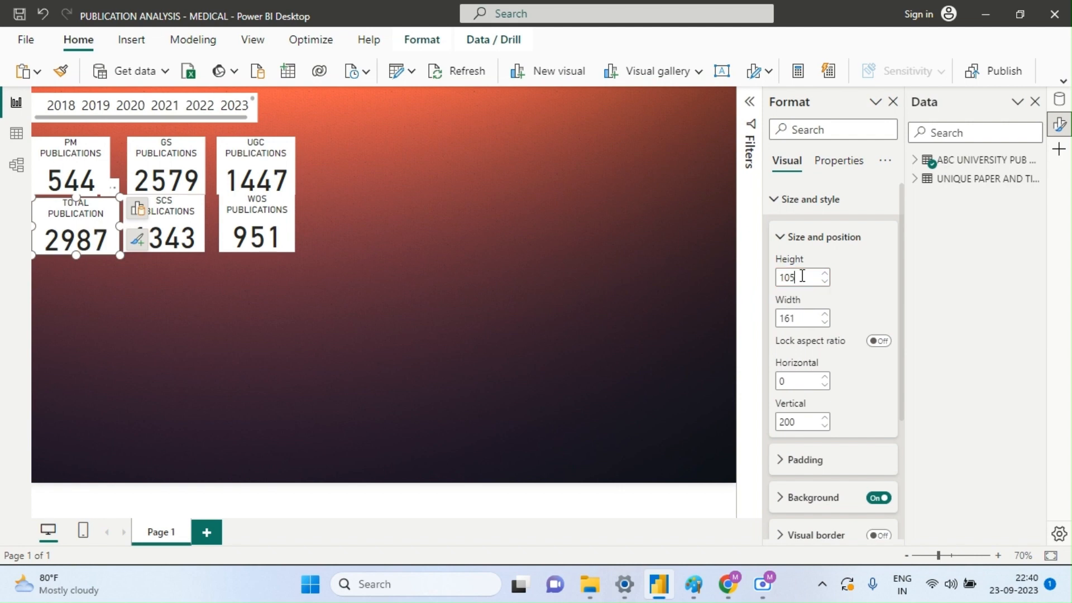
click(806, 317)
text(140)
click(490, 296)
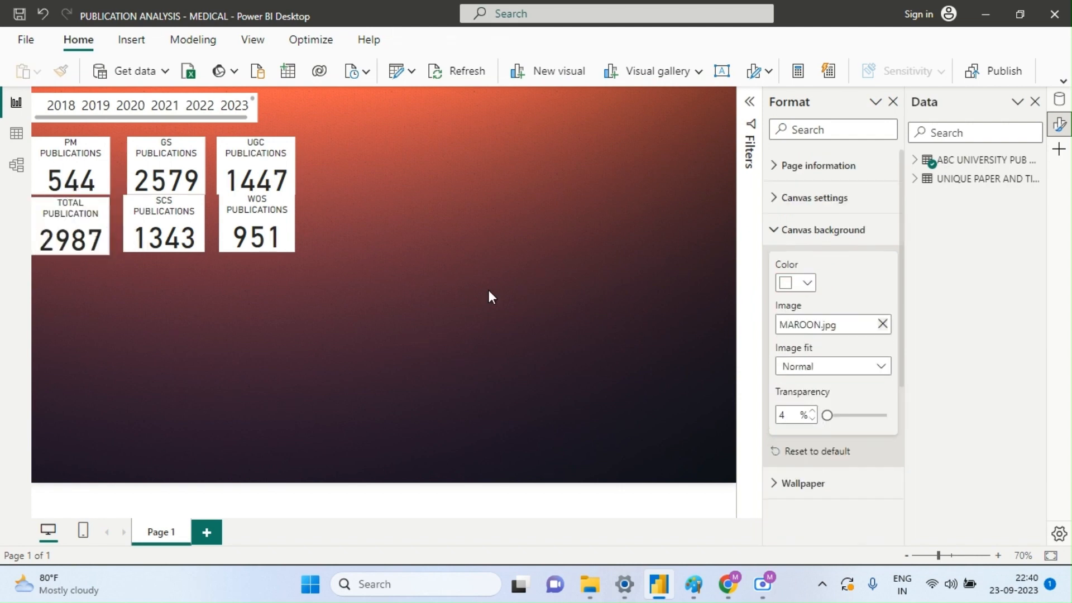
- Resize the SCS Publications card to a height of 105 and a width of 142
click(196, 232)
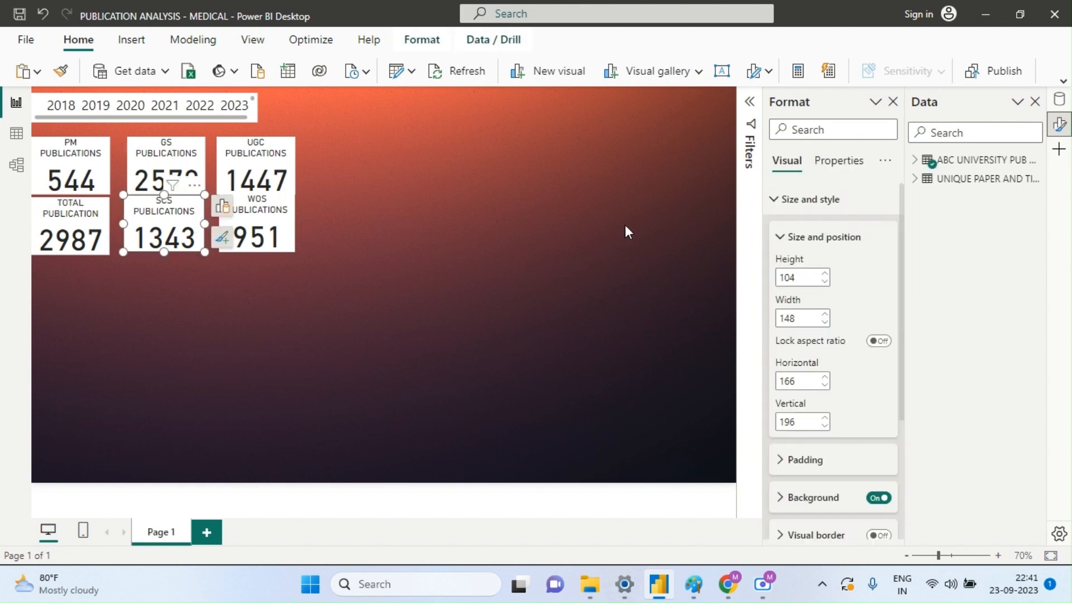
click(807, 277)
text(105)
click(813, 322)
text(142)
click(424, 287)
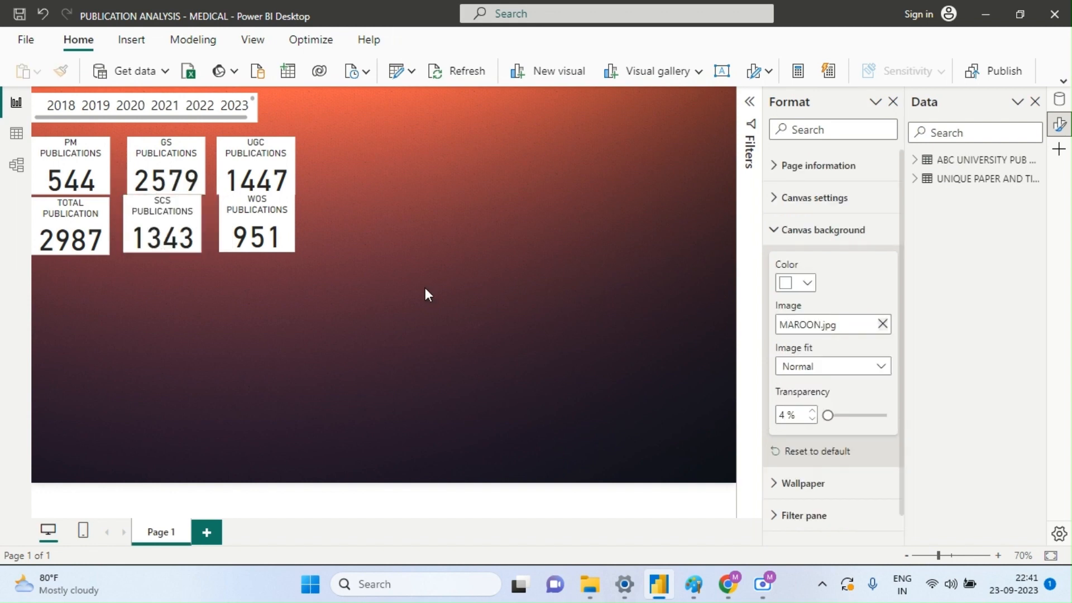
- Resize the WOS Publications card to a height of 105 and a width of 142
click(285, 239)
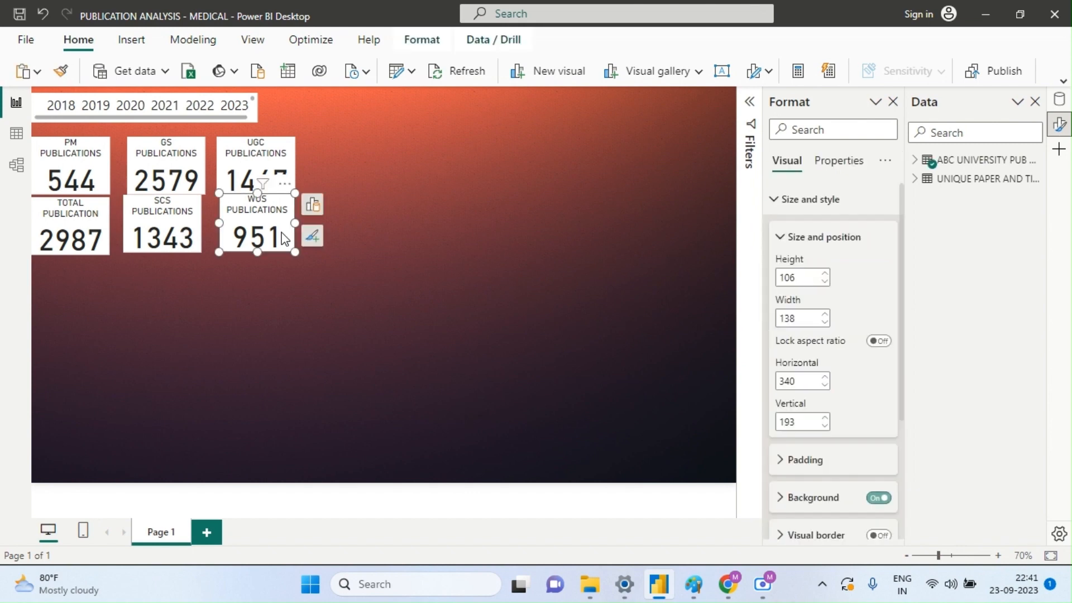
click(799, 276)
text(105)
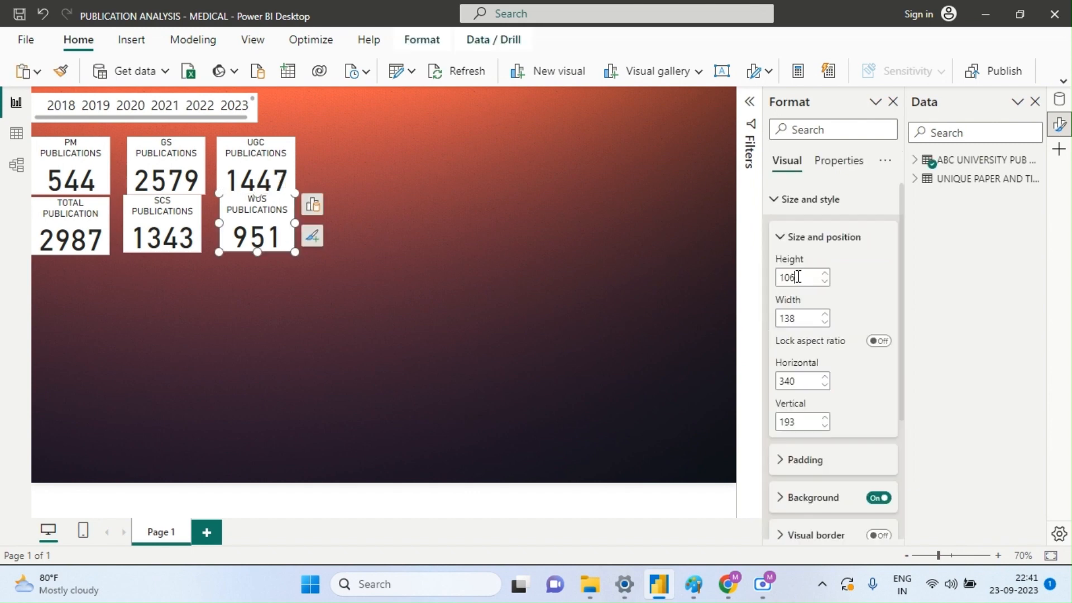
click(800, 317)
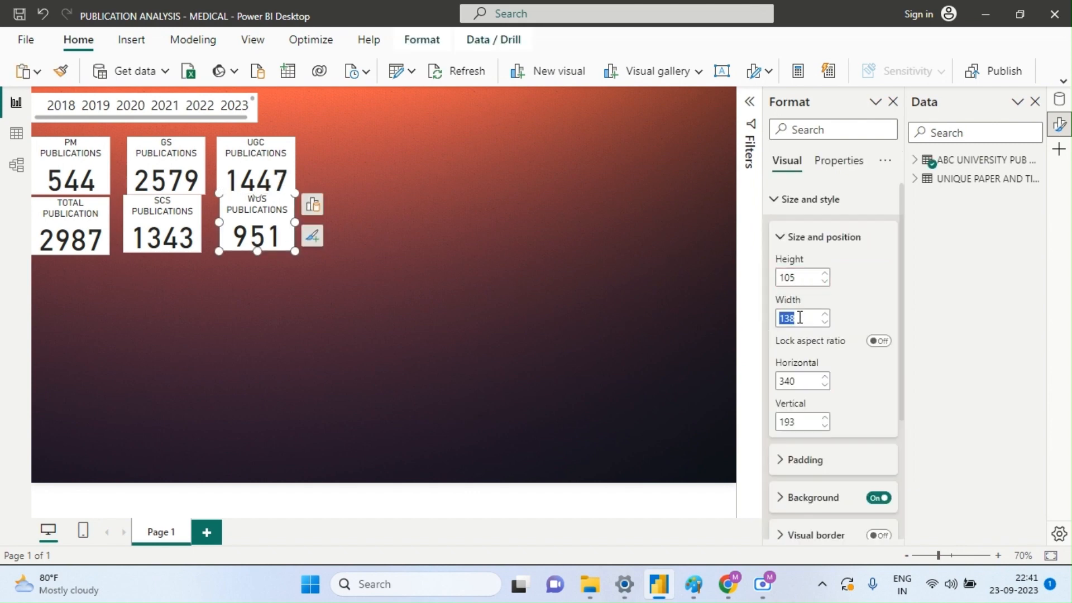
click(809, 318)
key(BackSpace)
key(BackSpace)
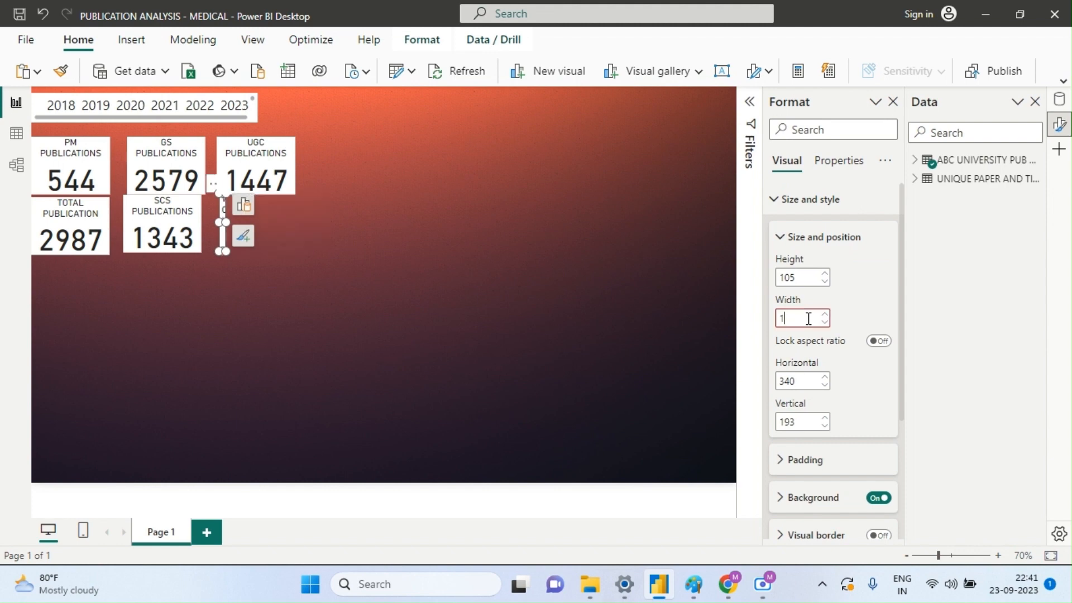
text(42)
click(539, 302)
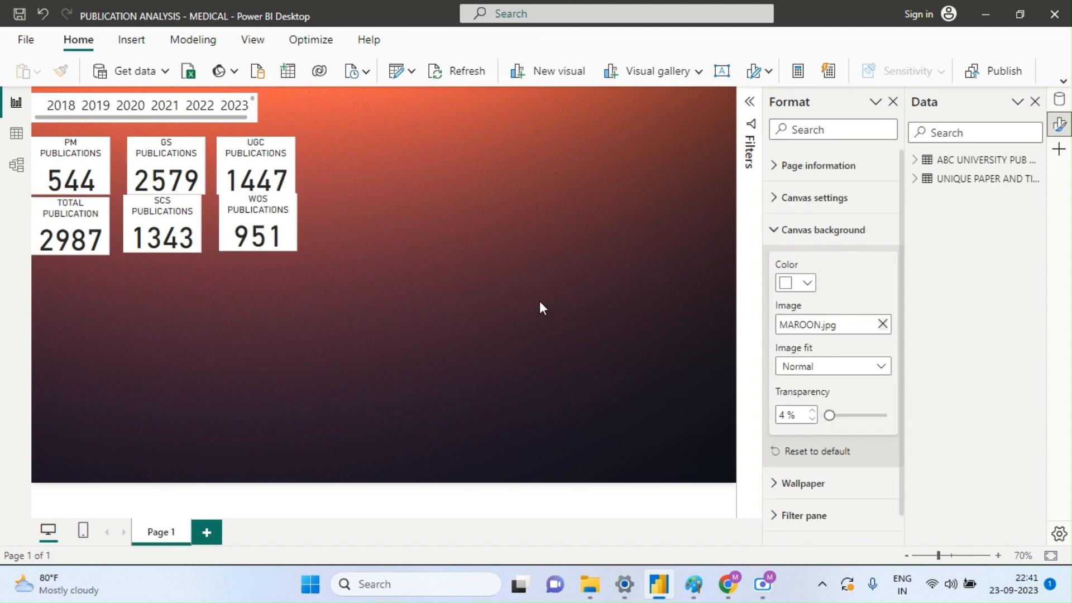
- Align the SCS Publications card under the GS Publications card at horizontal 173, vertical 199
click(196, 227)
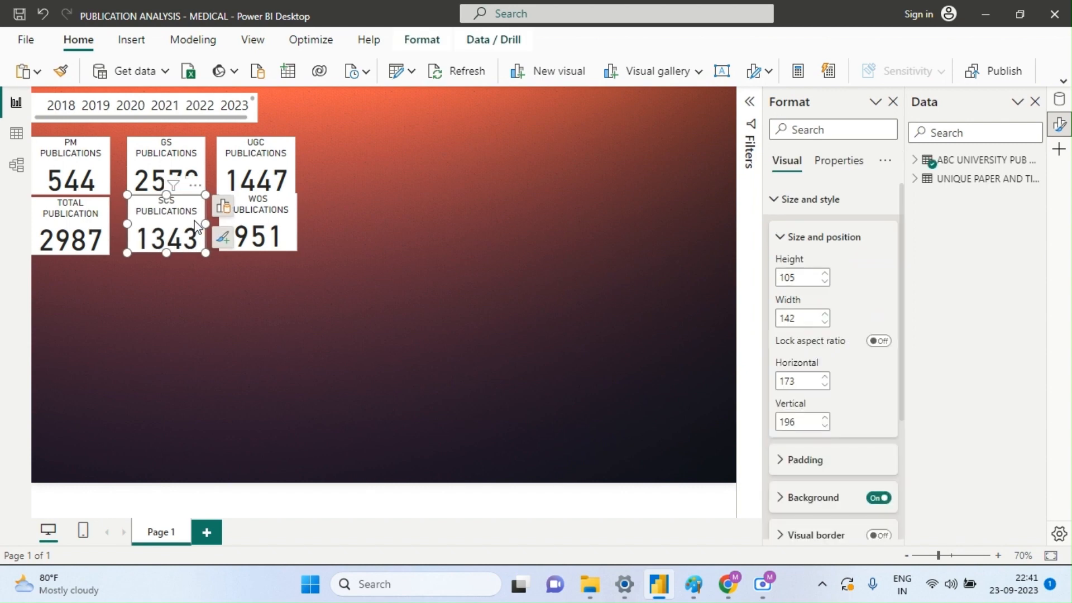
key(Down)
key(Down)
key(Down)
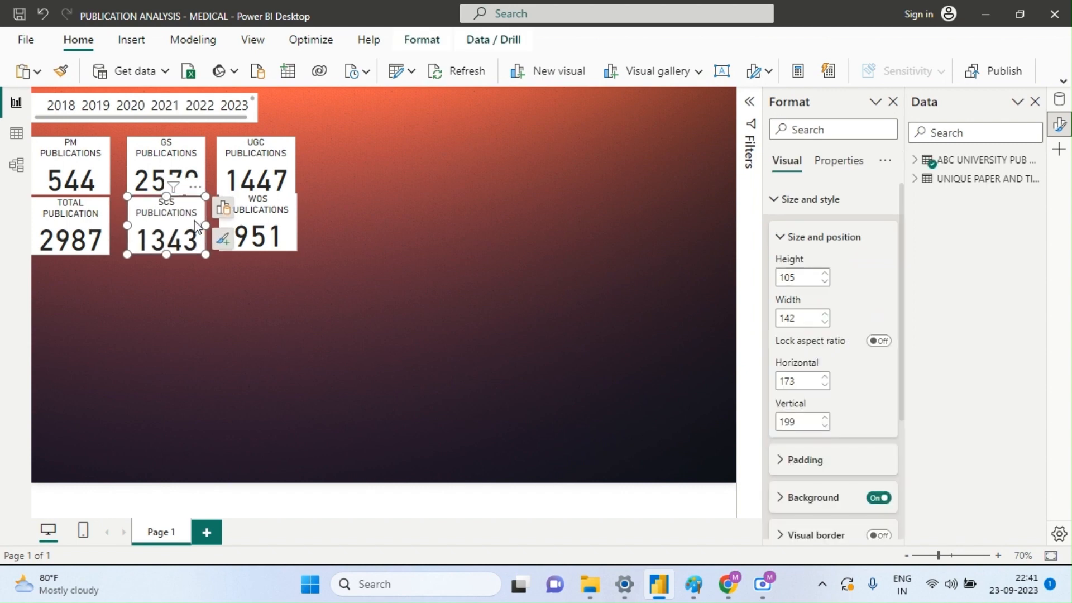
- Nudge the WOS Publications card to horizontal 337, vertical 199, under the UGC Publications card
click(278, 229)
key(Down)
key(Down)
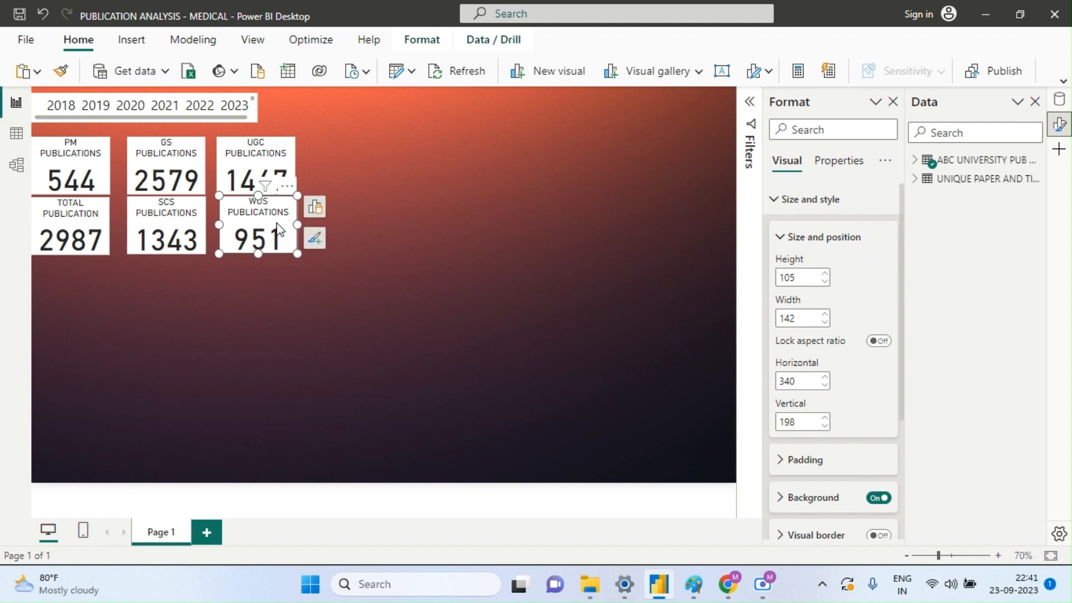
key(Left)
key(Down)
key(Down)
key(Left)
key(Left)
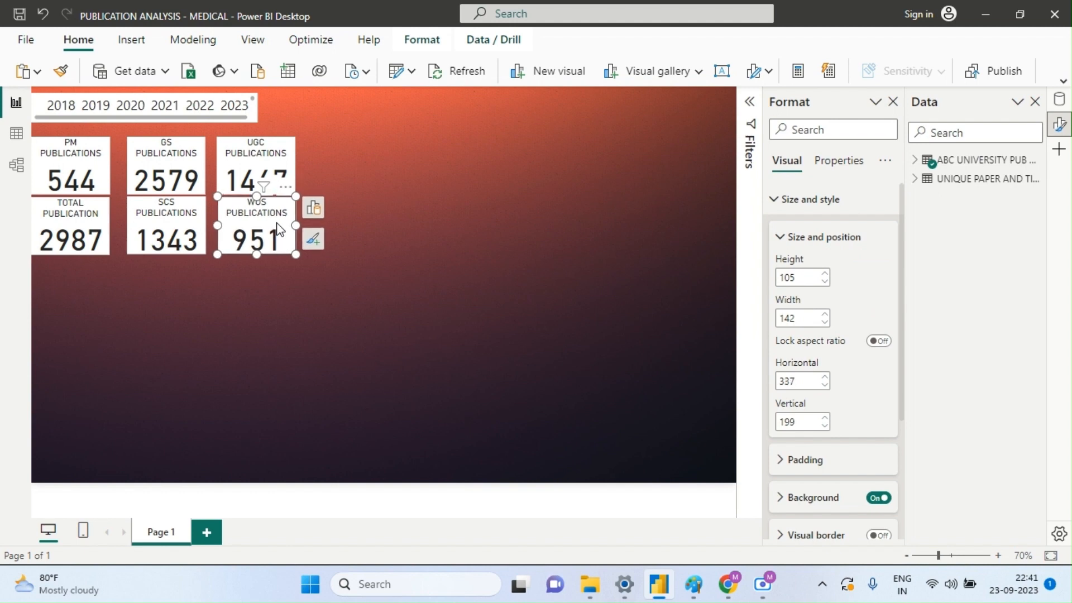
- Nudge the GS Publications card closer to the PM Publications card, to horizontal position 161
click(139, 167)
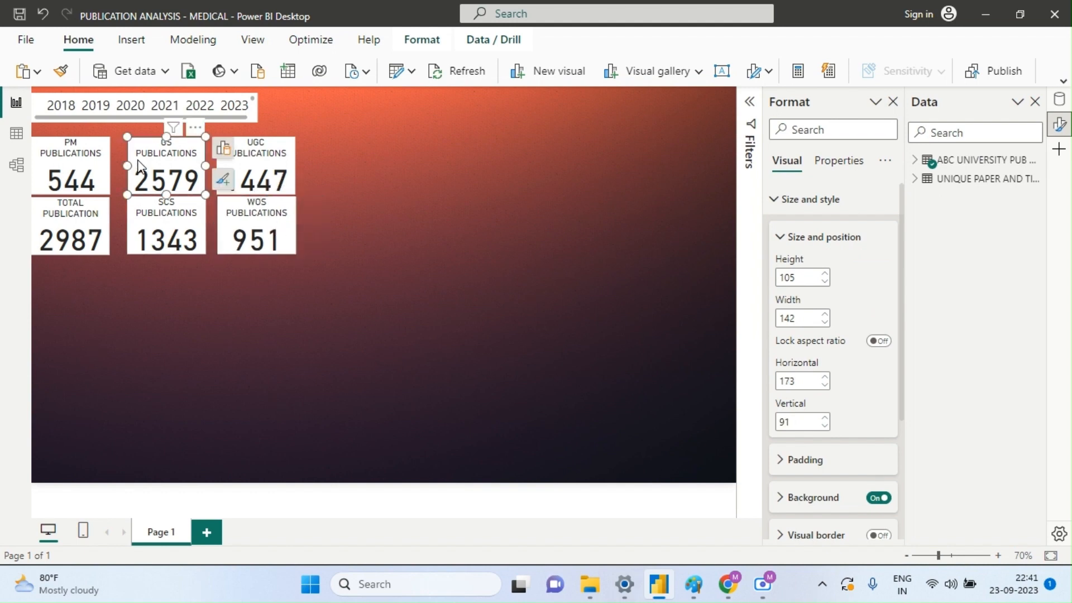
key(Left)
key(Left)
key(Left)
key(Left)
key(Left)
key(Left)
key(Left)
key(Left)
key(Left)
key(Left)
key(Left)
key(Left)
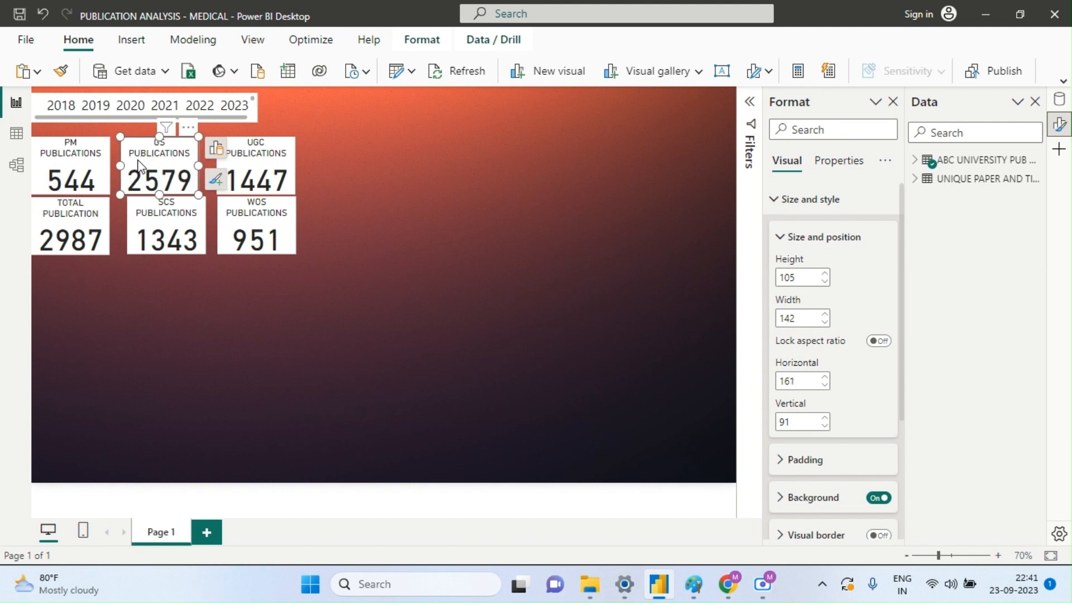
- Nudge the SCS Publications card toward the Total Publication card so its edges line up with the GS Publications card
click(144, 220)
key(Left)
key(Left)
key(Left)
key(Left)
key(Left)
key(Left)
key(Left)
key(Left)
key(Left)
key(Left)
key(Left)
key(Left)
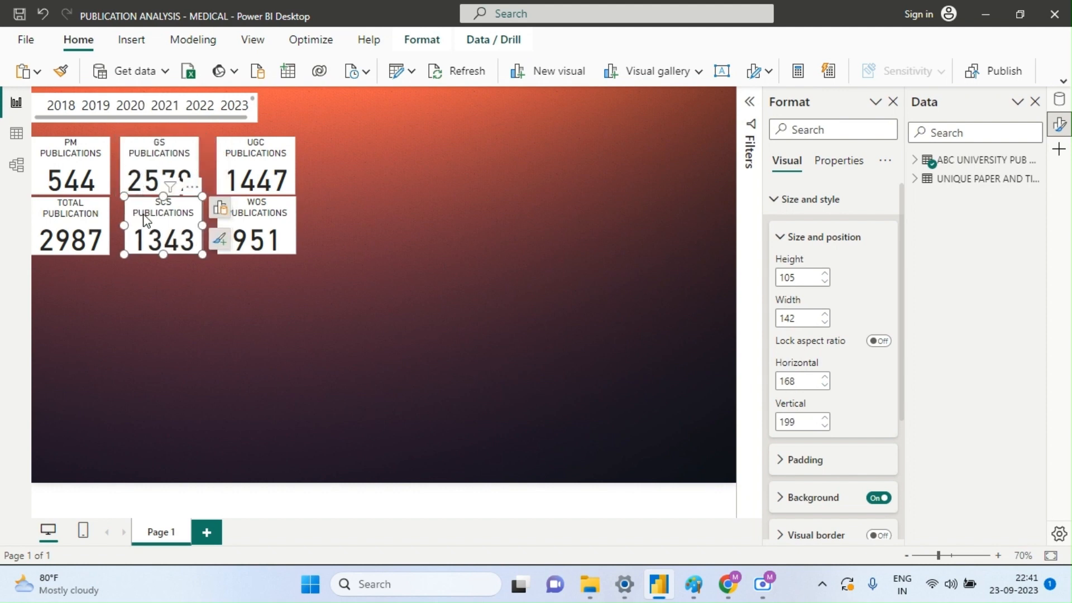
- Nudge the UGC and WOS Publications cards together toward the middle column until the UGC card's horizontal position is 320
click(226, 179)
ctrl+click(239, 234)
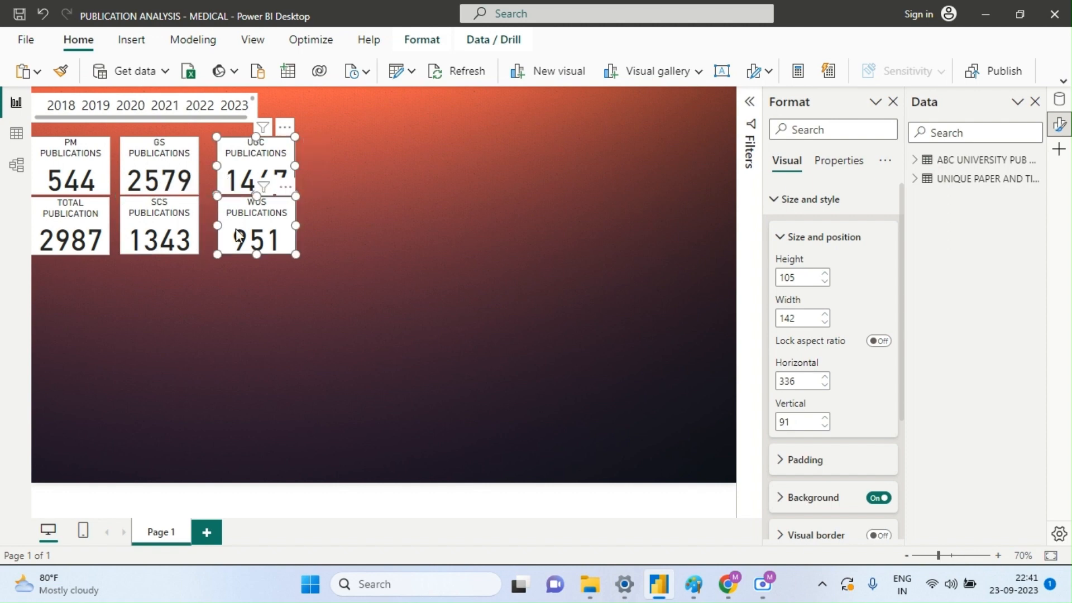
key(Left)
key(Left)
key(Left)
key(Left)
key(Left)
key(Left)
key(Left)
key(Left)
key(Left)
key(Left)
key(Left)
key(Left)
key(Left)
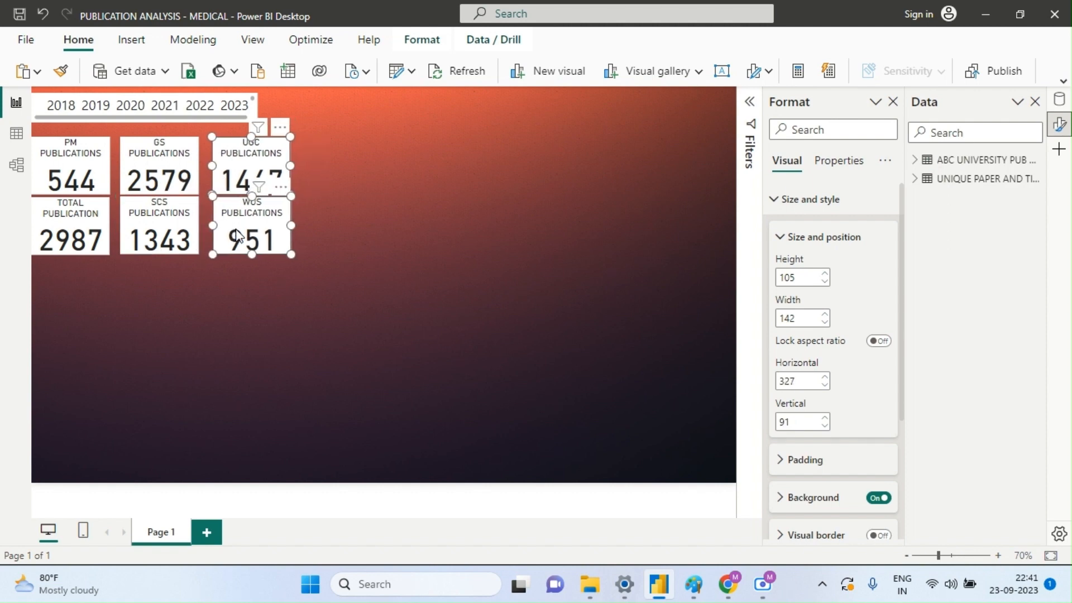
key(Left)
key(Left)
key(Left)
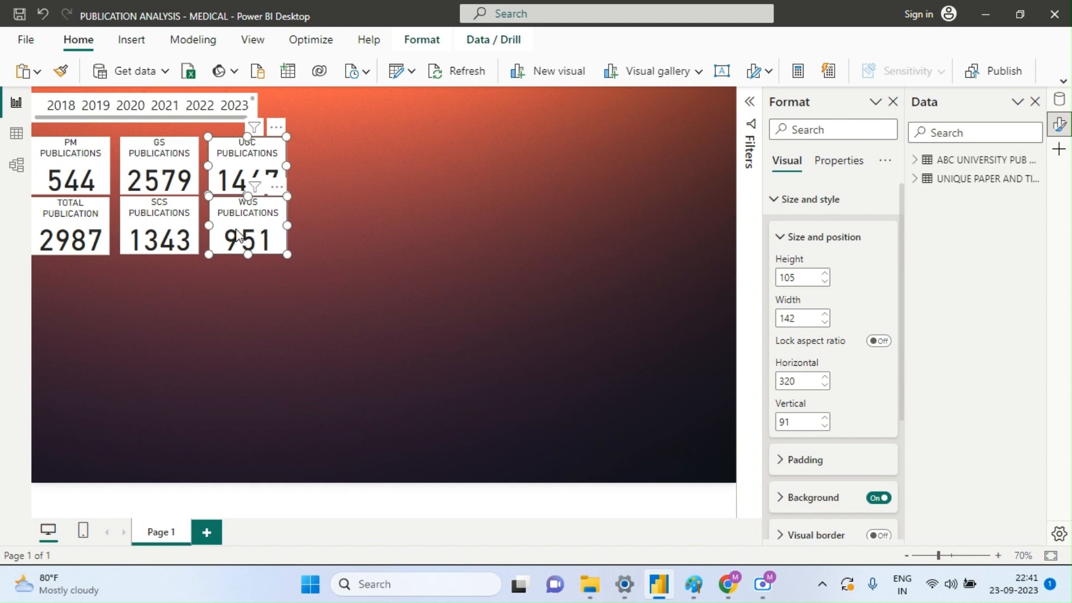
click(185, 317)
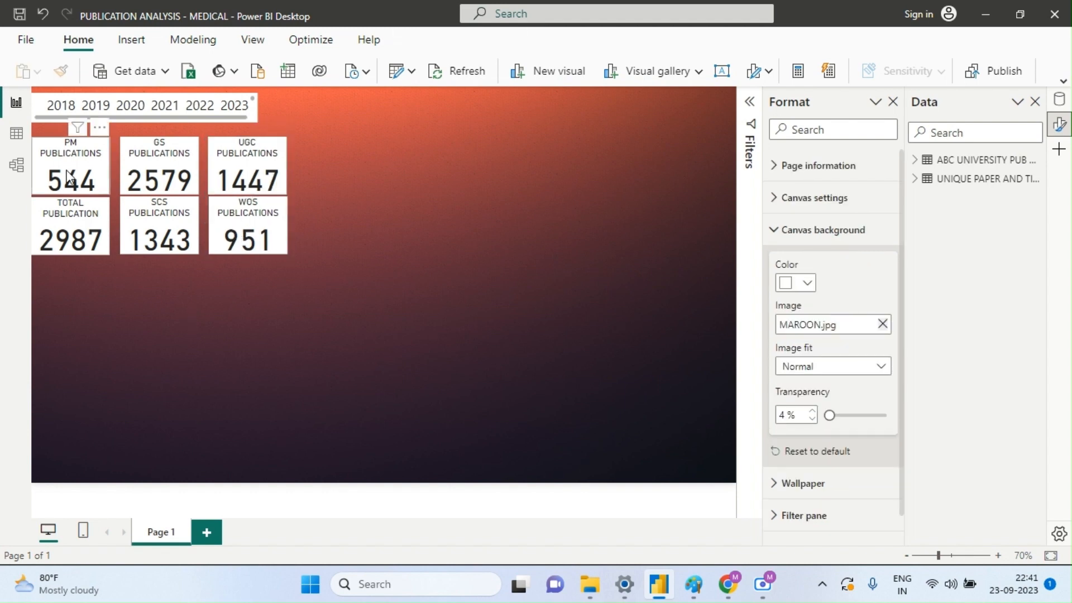
- Set the background transparency of the UGC Publications card to 99%
click(252, 166)
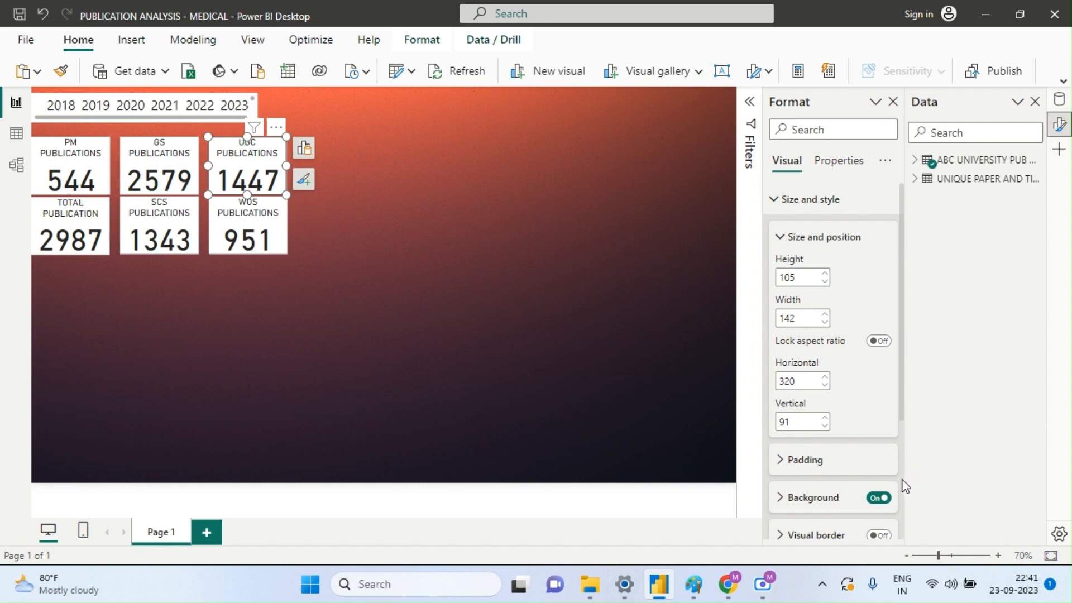
scroll(904, 484, down, 2)
scroll(905, 485, down, 1)
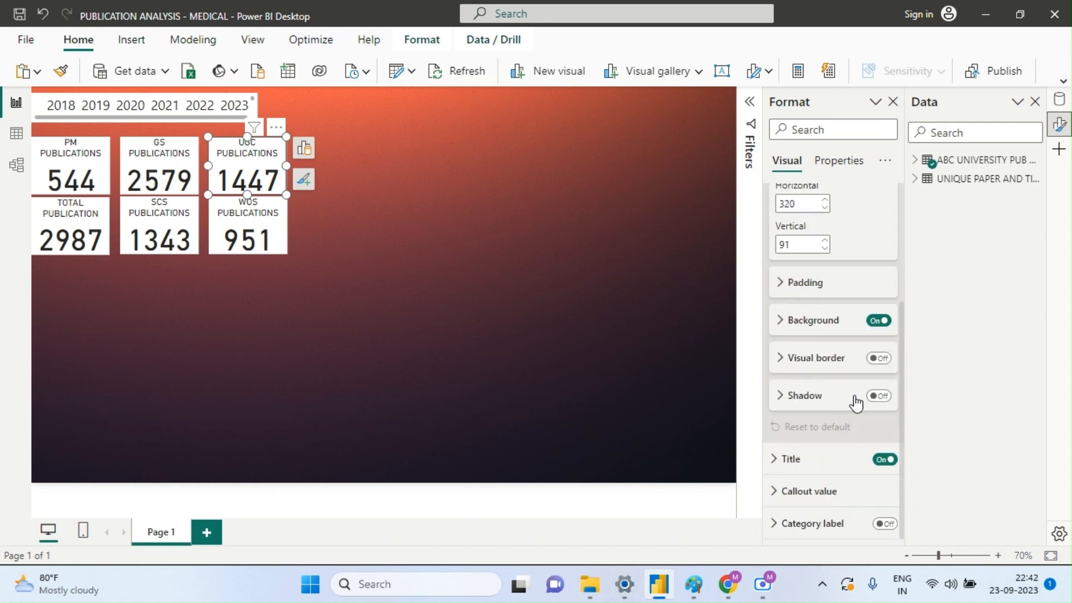
click(816, 403)
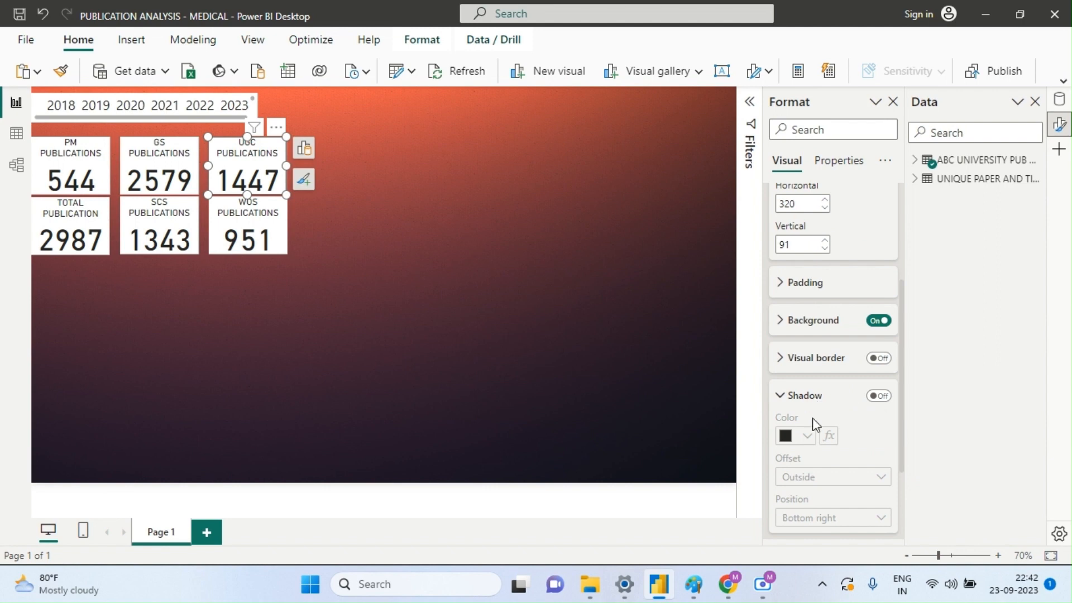
click(827, 334)
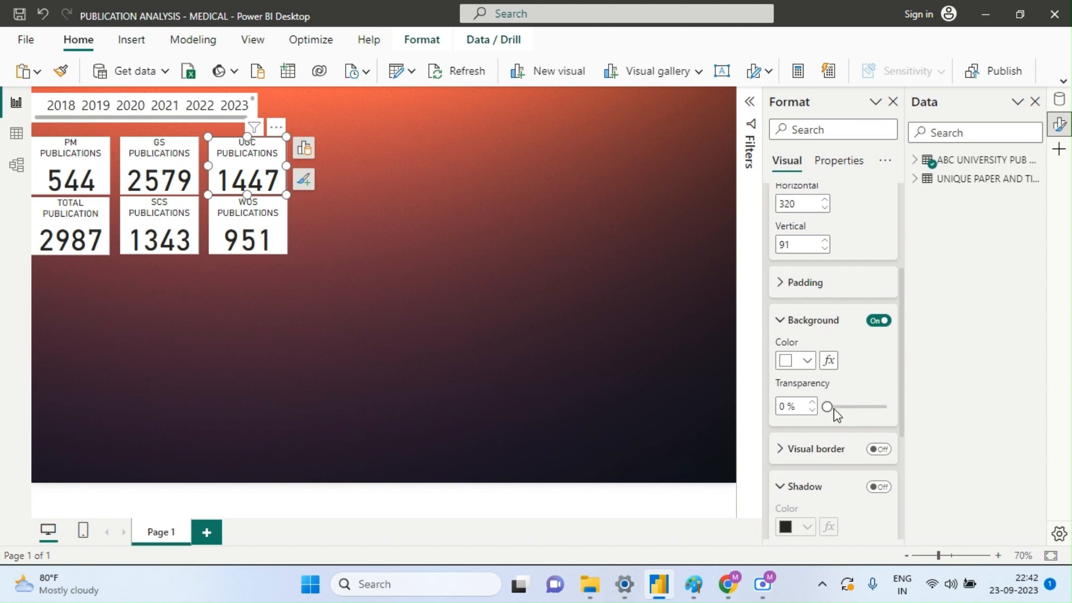
drag(833, 407, 884, 409)
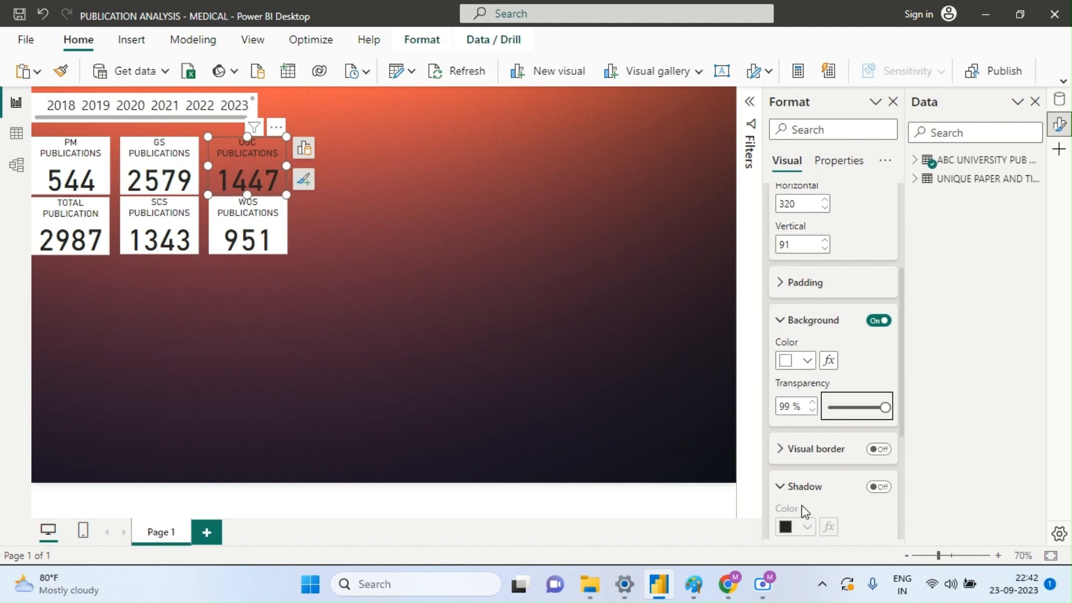
click(682, 424)
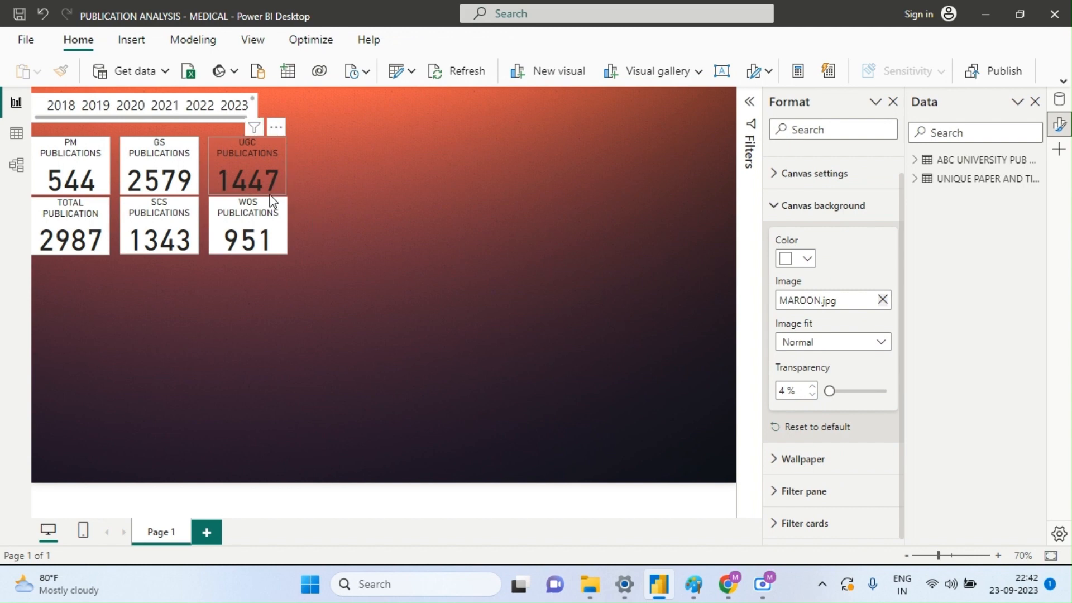
click(271, 216)
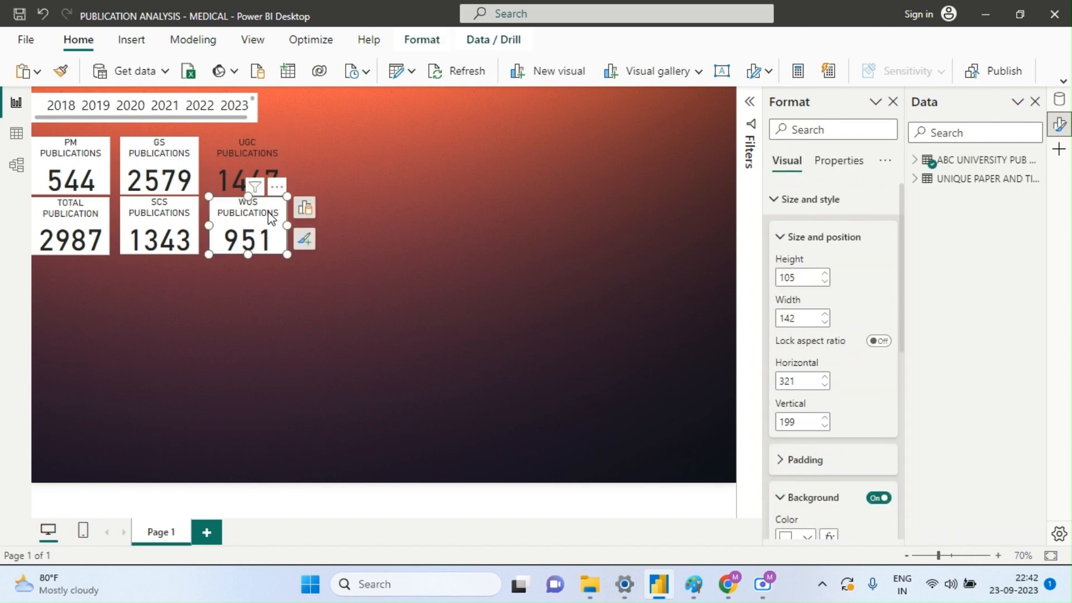
ctrl+click(180, 211)
ctrl+click(161, 165)
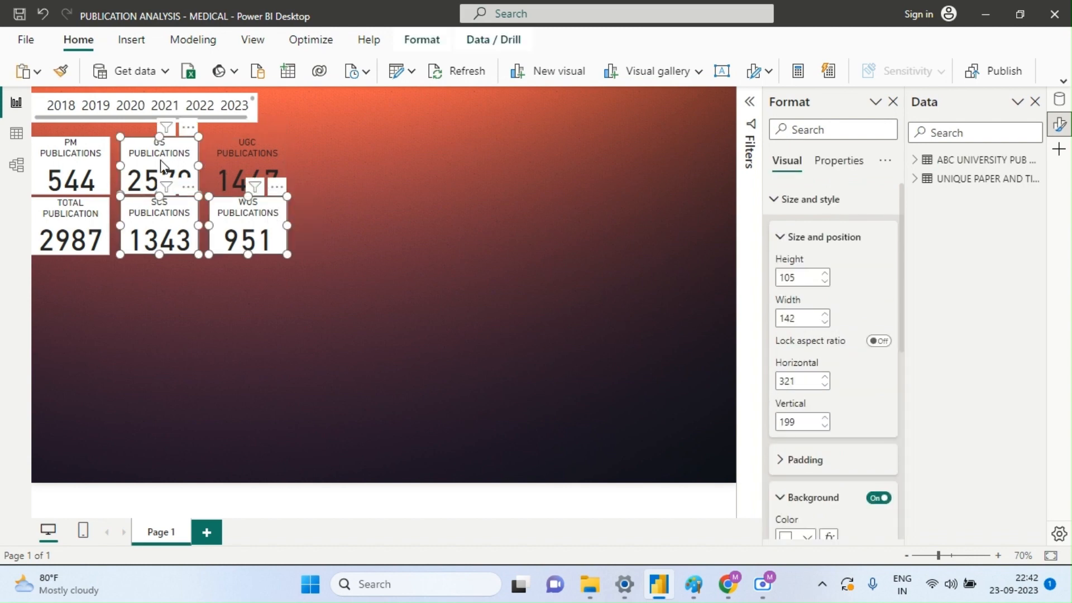
ctrl+click(71, 165)
ctrl+click(89, 223)
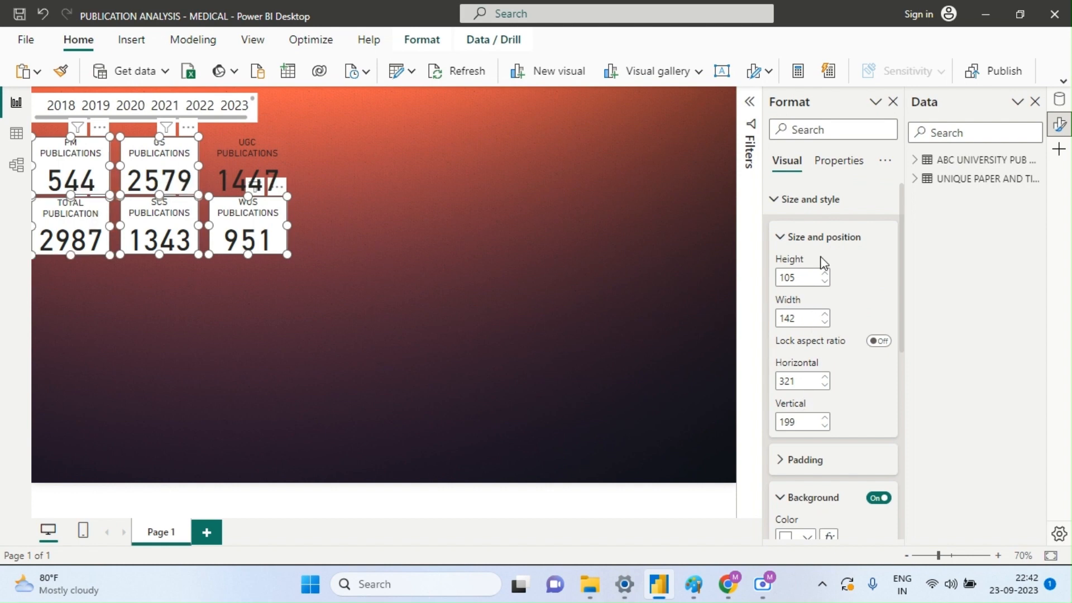
click(827, 211)
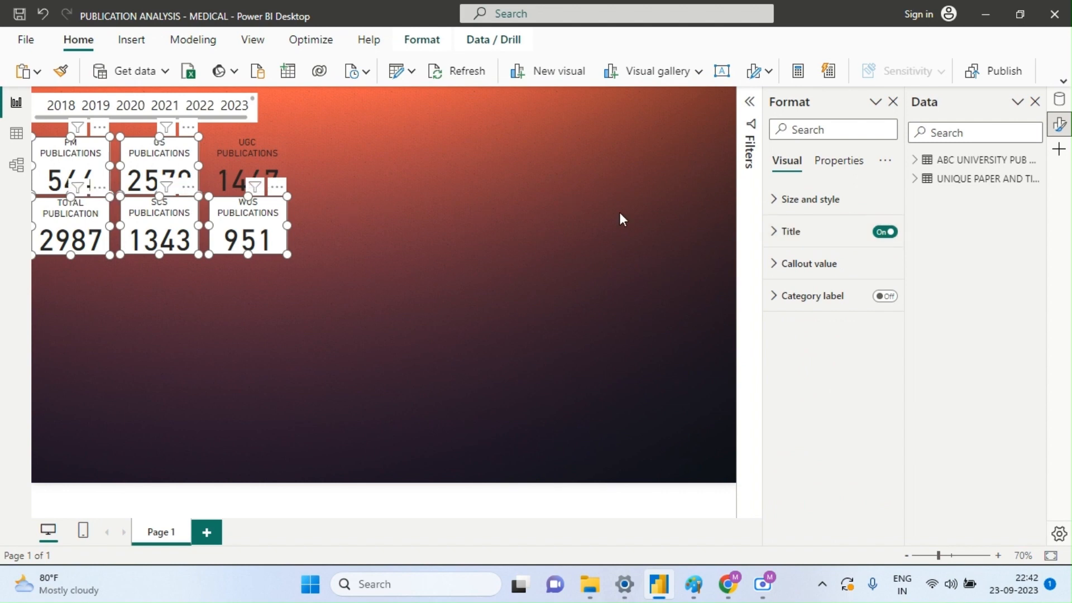
click(851, 163)
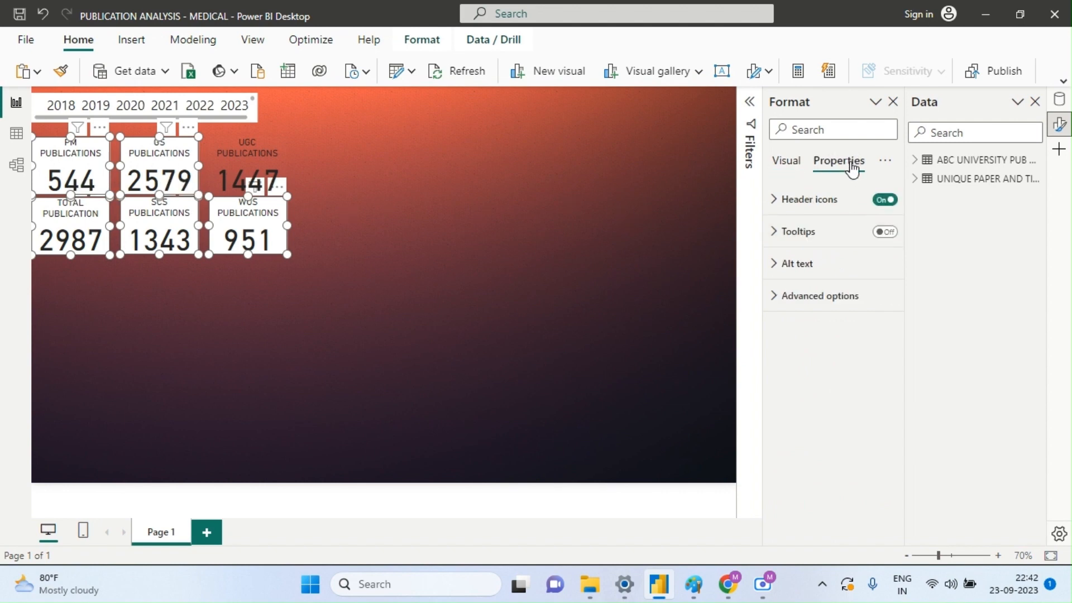
click(781, 162)
click(374, 310)
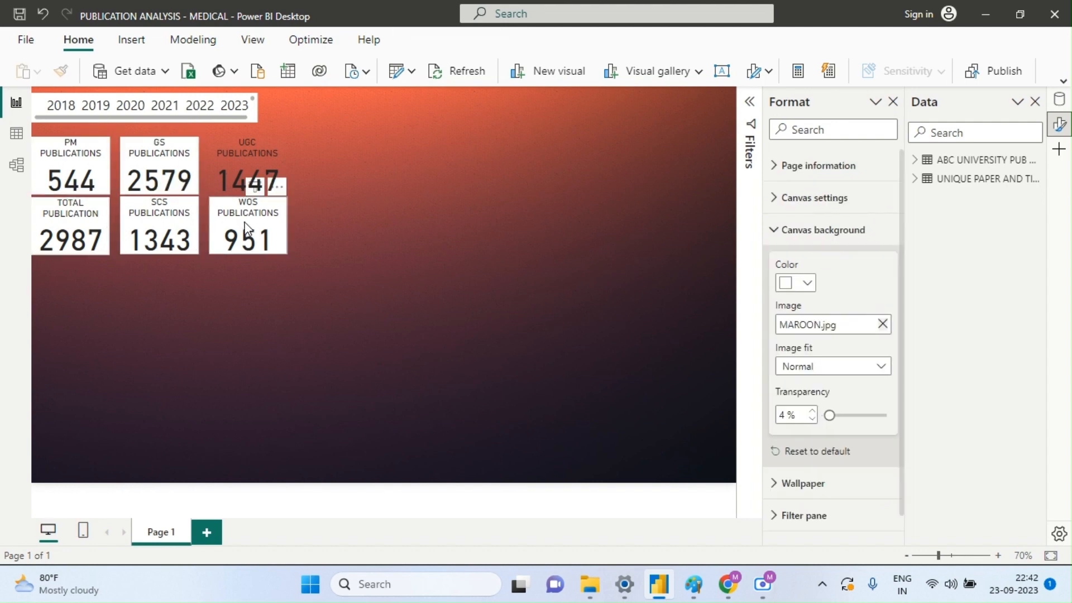
- Set the background transparency of the WOS, SCS, Total, PM and GS publication cards together to 95%
click(243, 222)
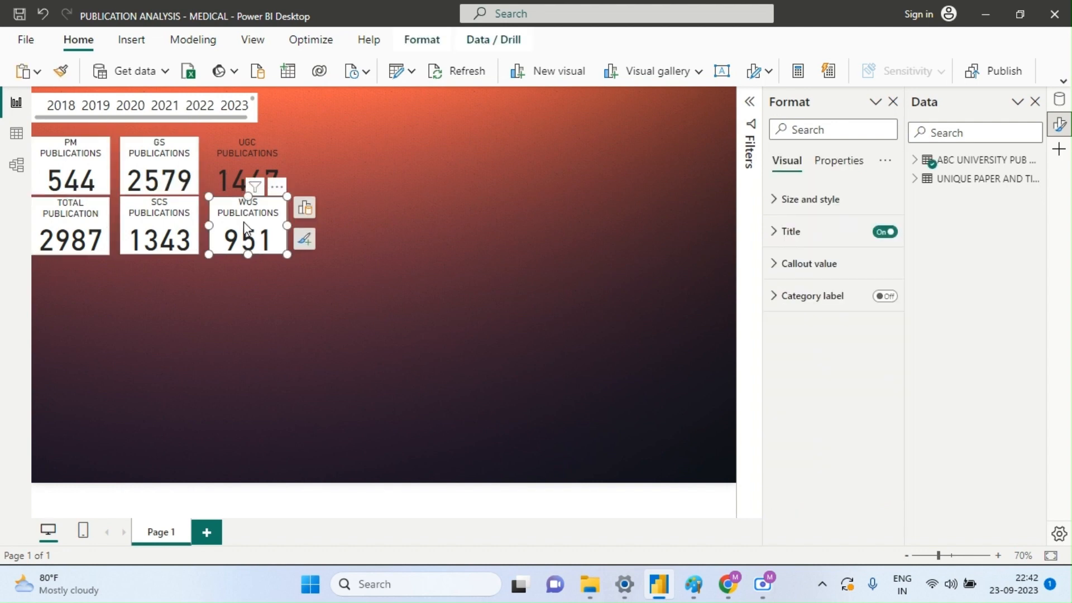
click(799, 201)
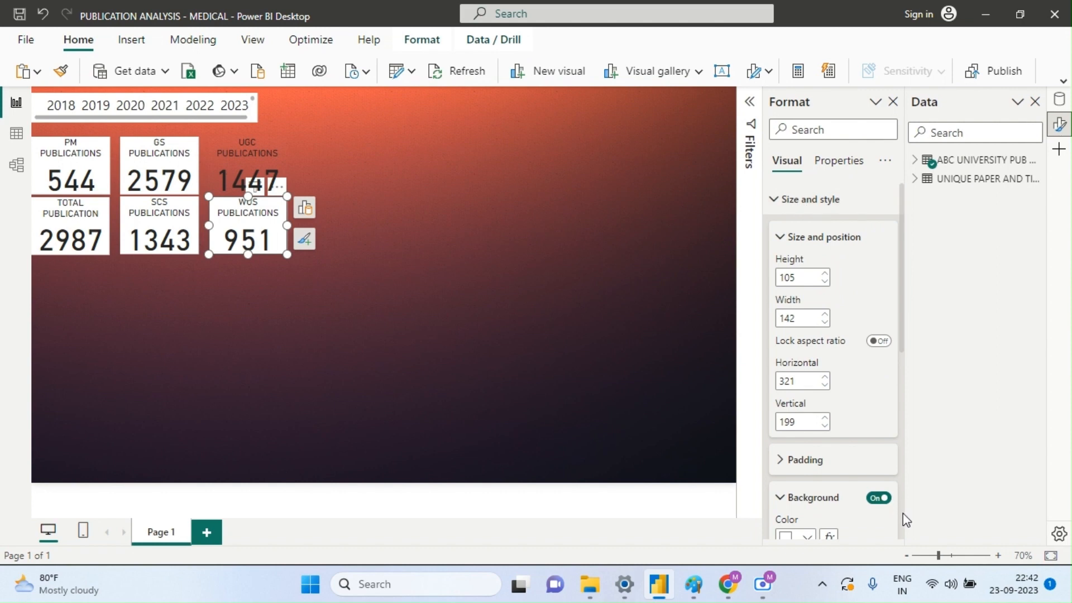
scroll(903, 514, down, 5)
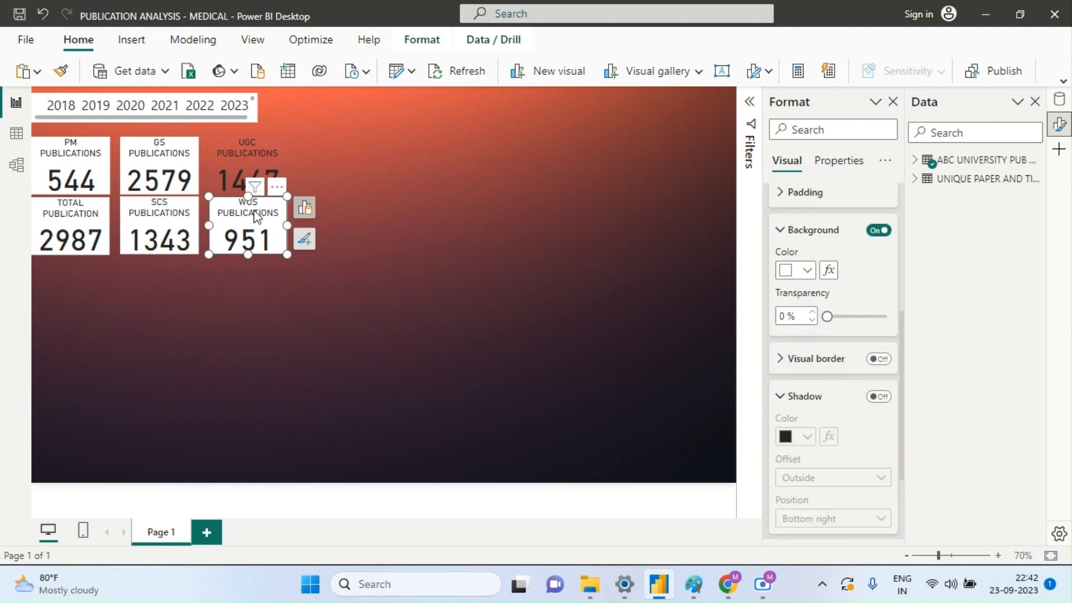
ctrl+click(197, 217)
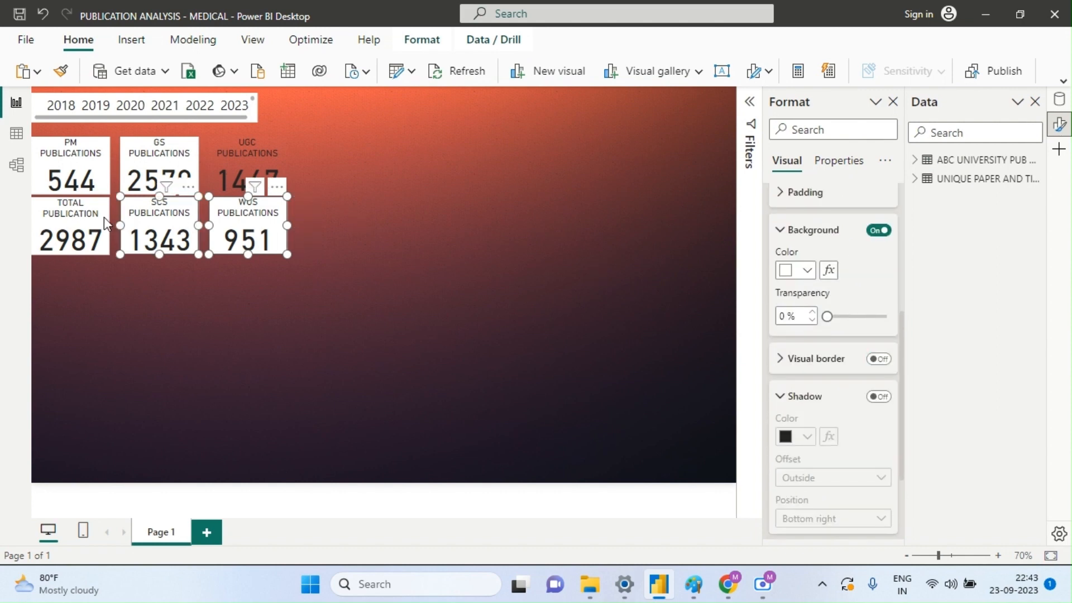
ctrl+click(78, 224)
ctrl+click(73, 165)
ctrl+click(161, 170)
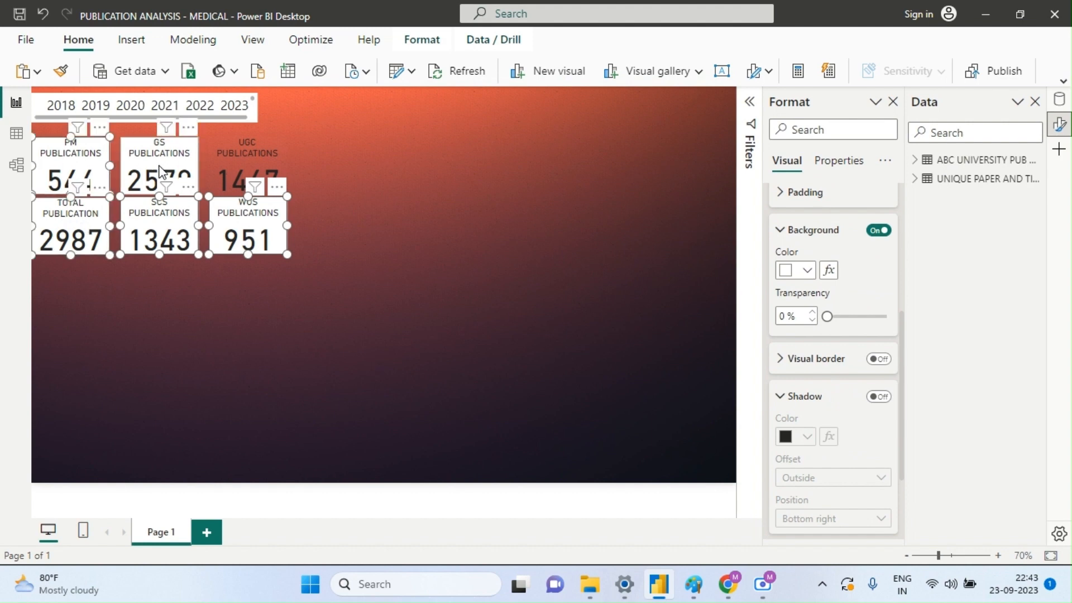
click(845, 316)
drag(844, 316, 875, 316)
click(885, 321)
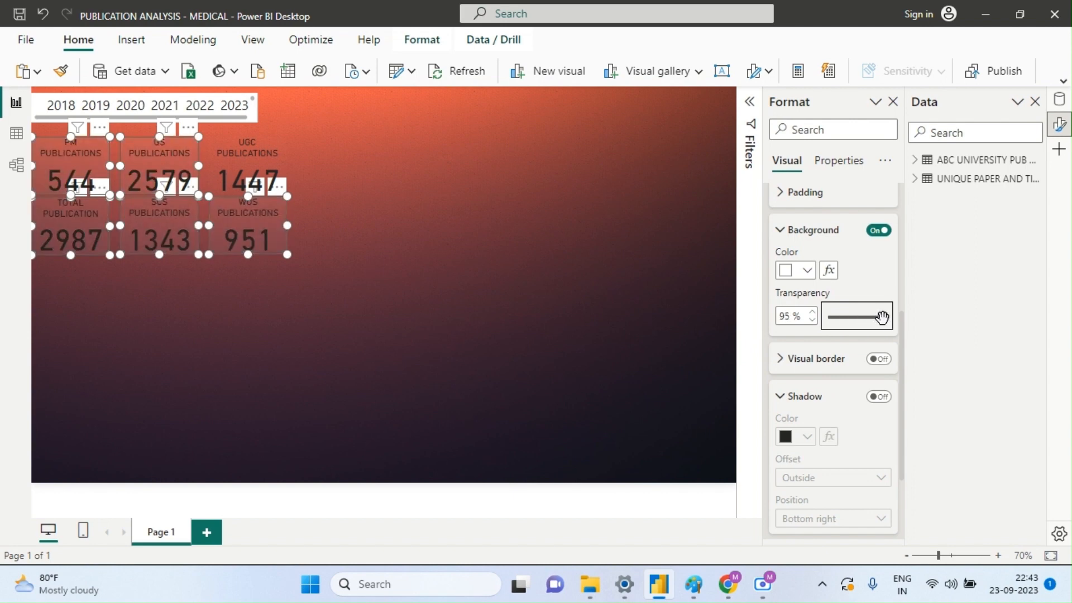
click(597, 306)
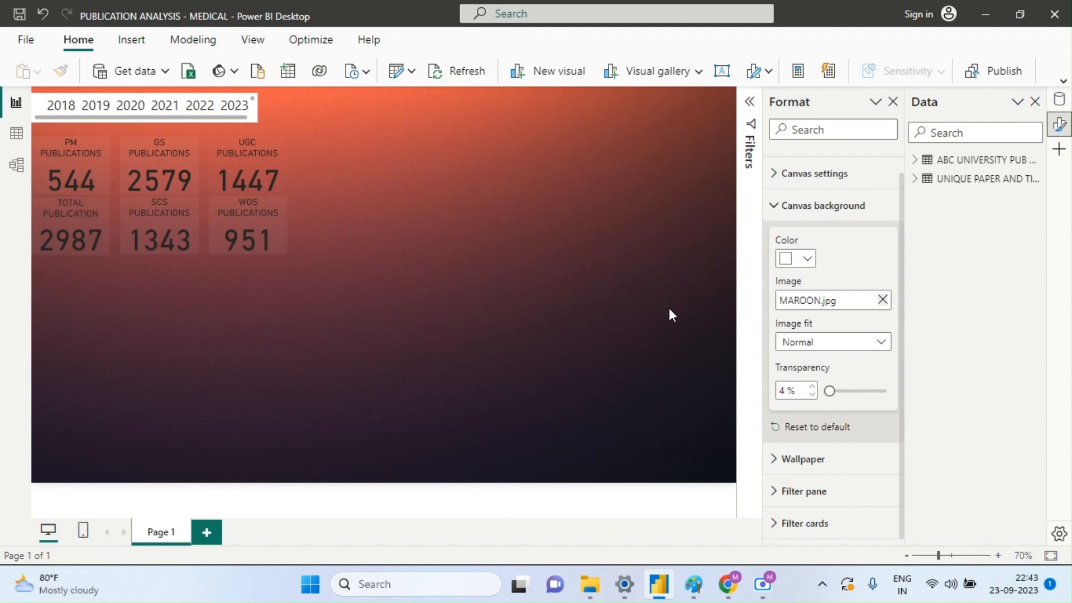
- Turn on the shadow for all six KPI cards together and set its color to white
click(91, 156)
ctrl+click(169, 159)
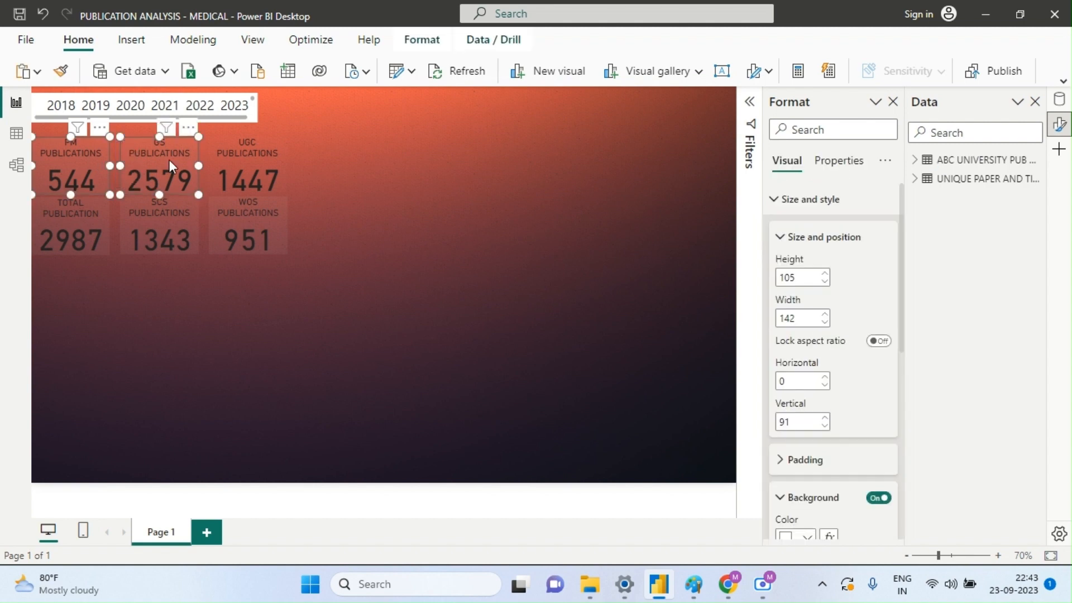
ctrl+click(246, 160)
ctrl+click(246, 219)
ctrl+click(187, 223)
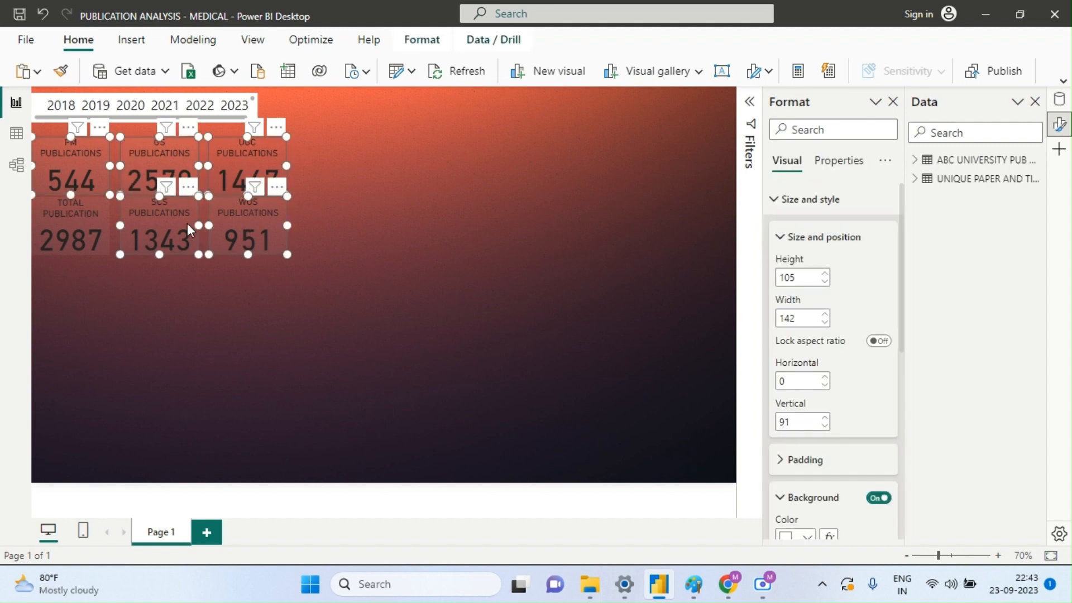
ctrl+click(86, 222)
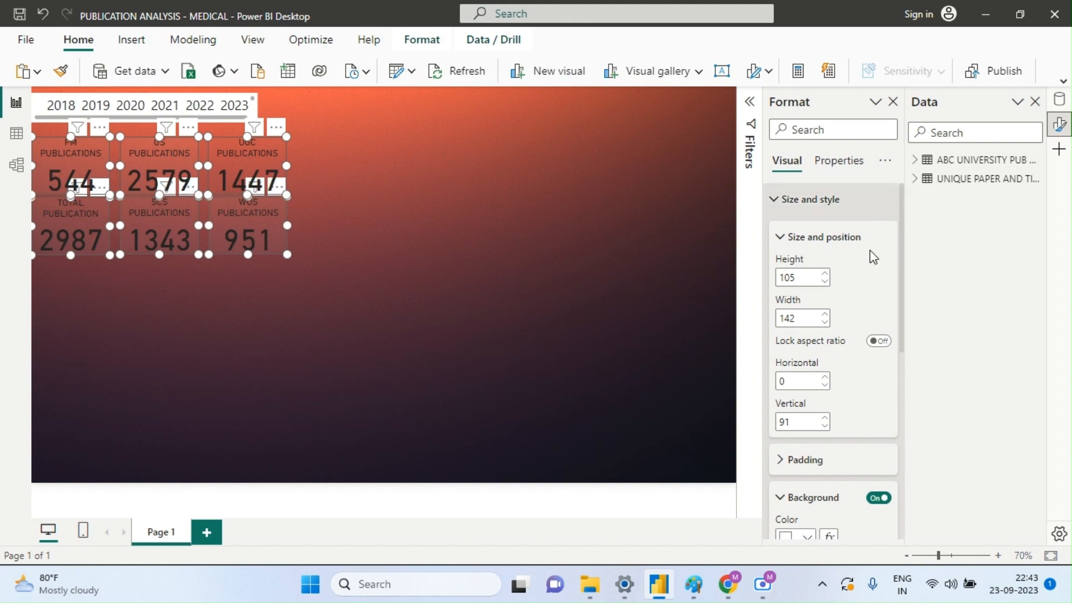
scroll(905, 532, down, 2)
scroll(906, 532, down, 2)
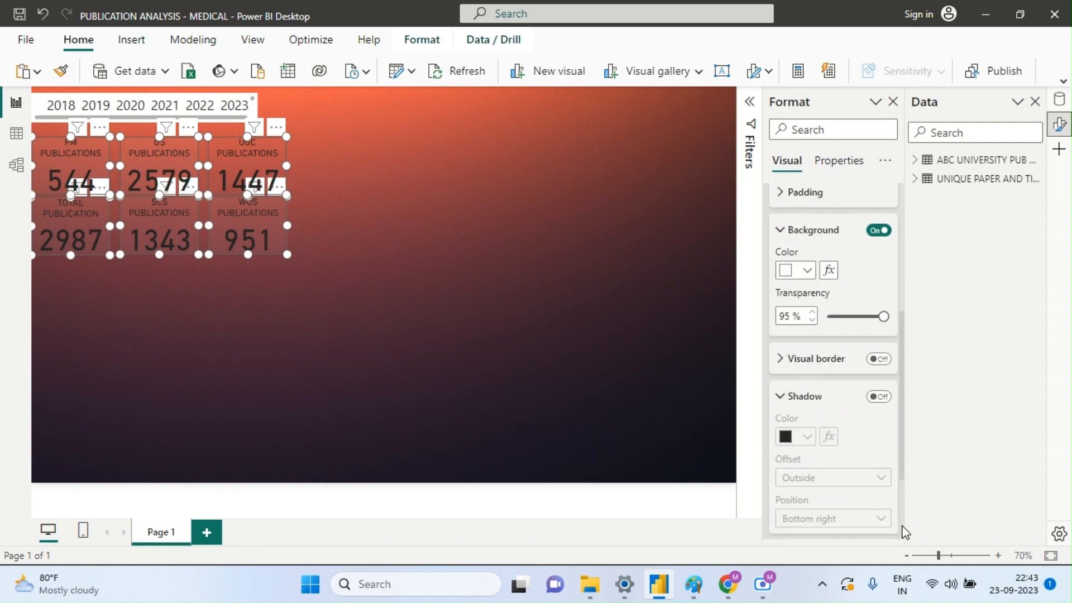
click(879, 398)
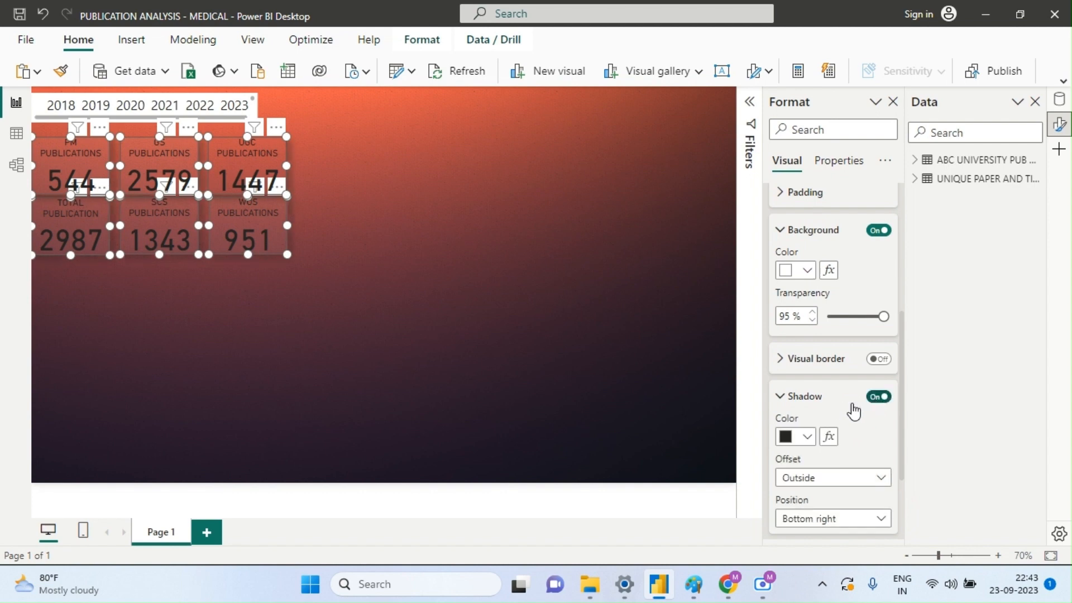
click(807, 437)
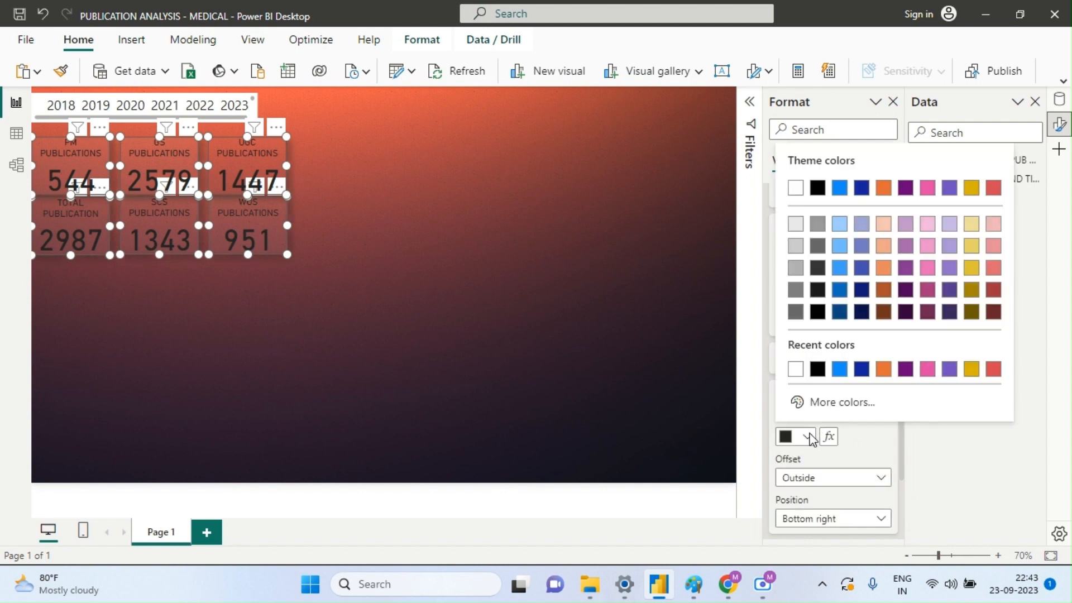
click(795, 189)
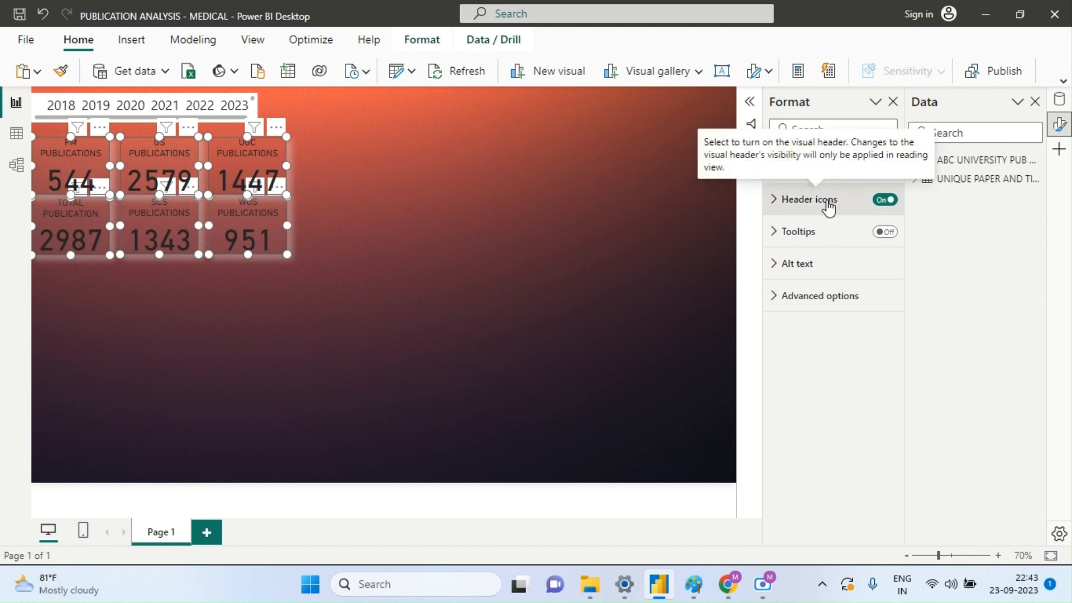
- Set the title text color of all six selected KPI cards to white
click(787, 163)
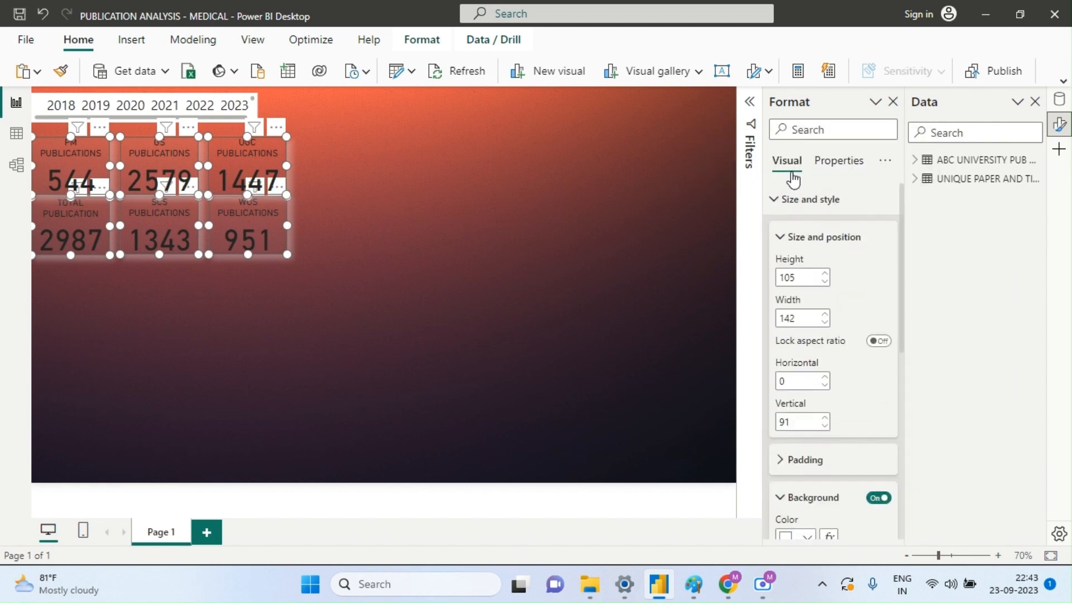
click(825, 213)
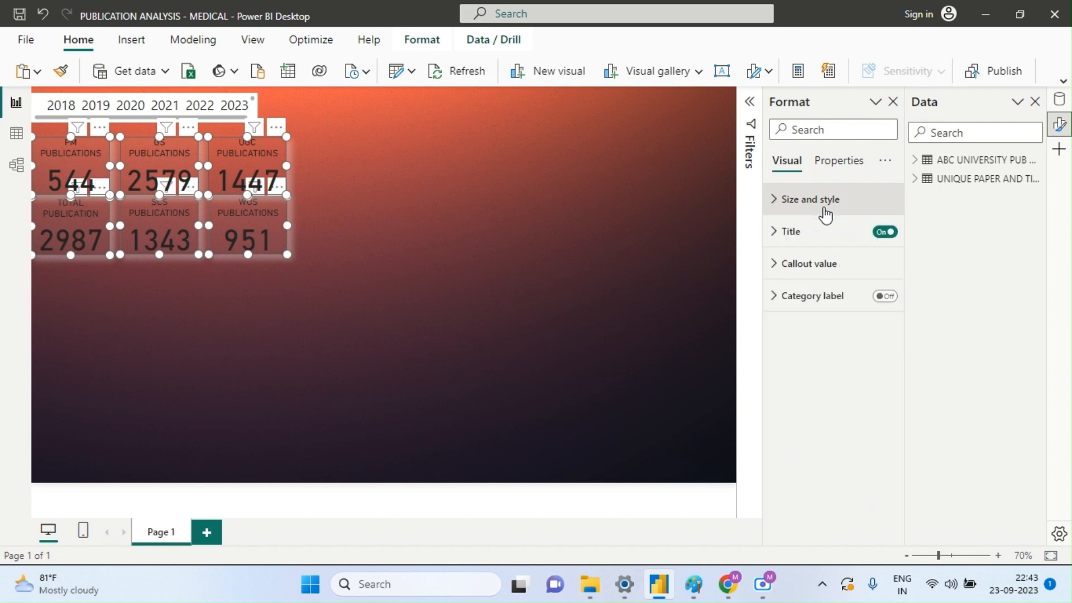
click(819, 240)
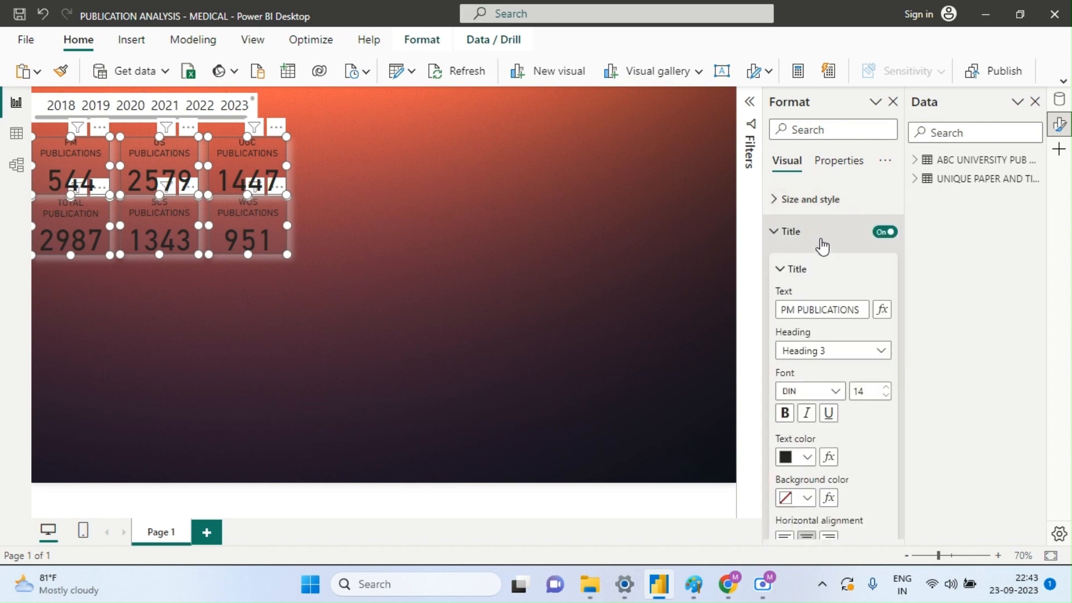
click(807, 458)
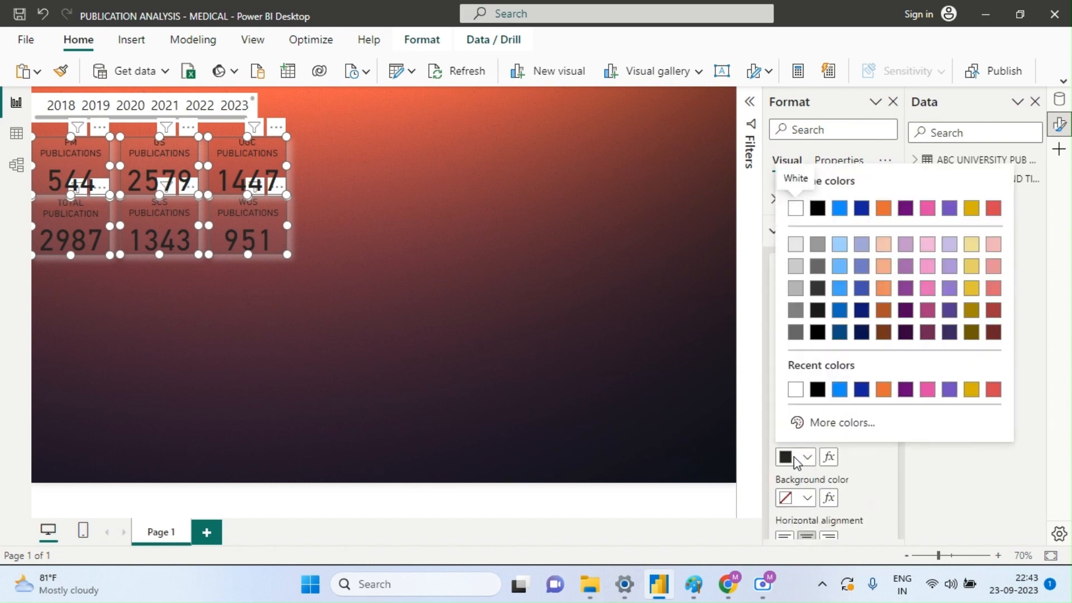
click(796, 210)
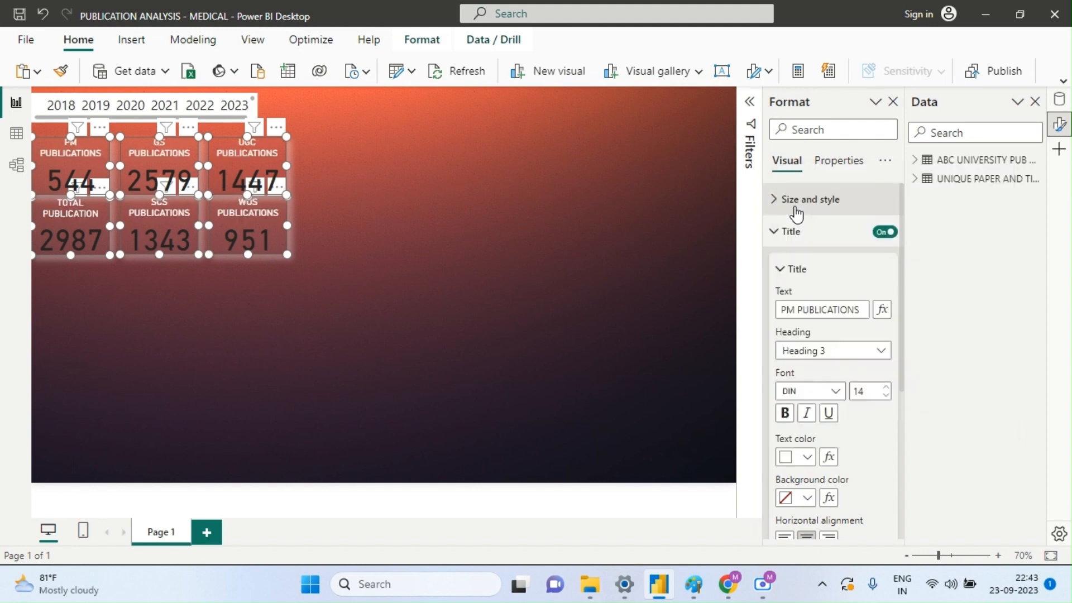
- Set the callout value color of the UGC Publications card to white
click(418, 313)
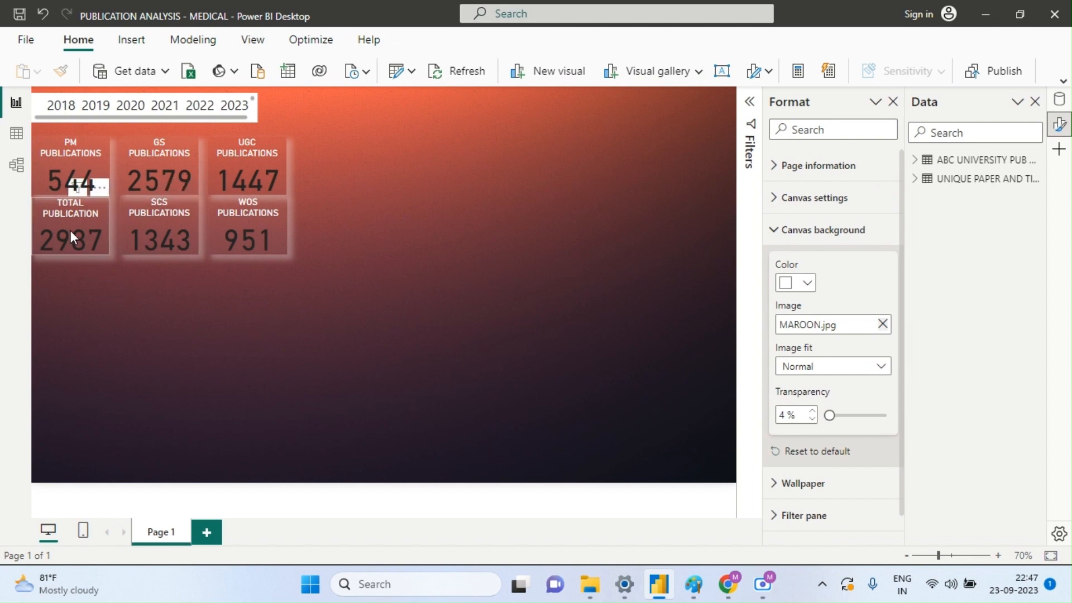
click(64, 180)
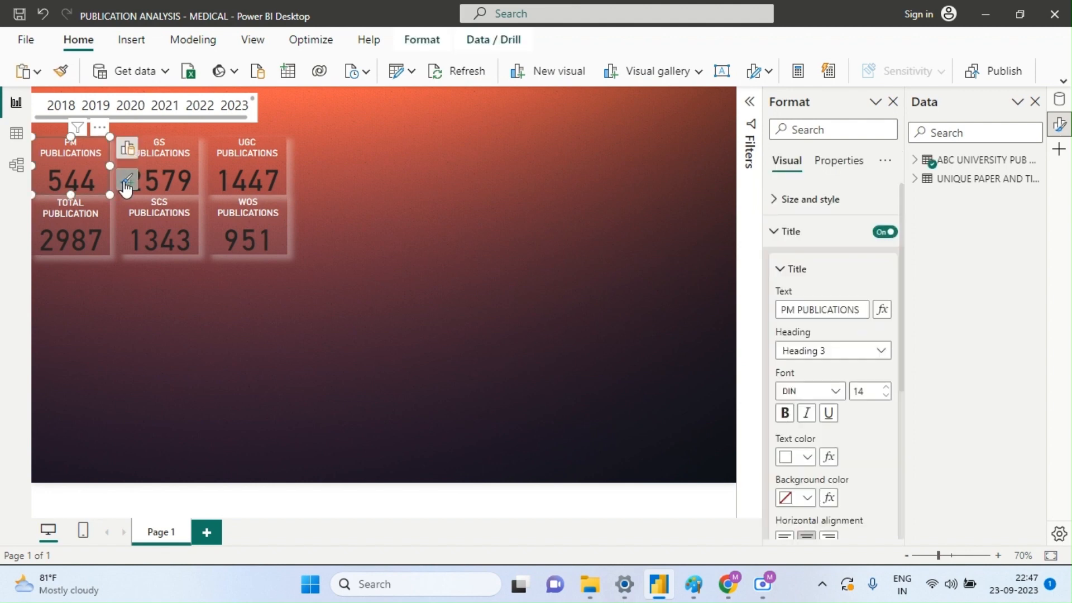
click(247, 328)
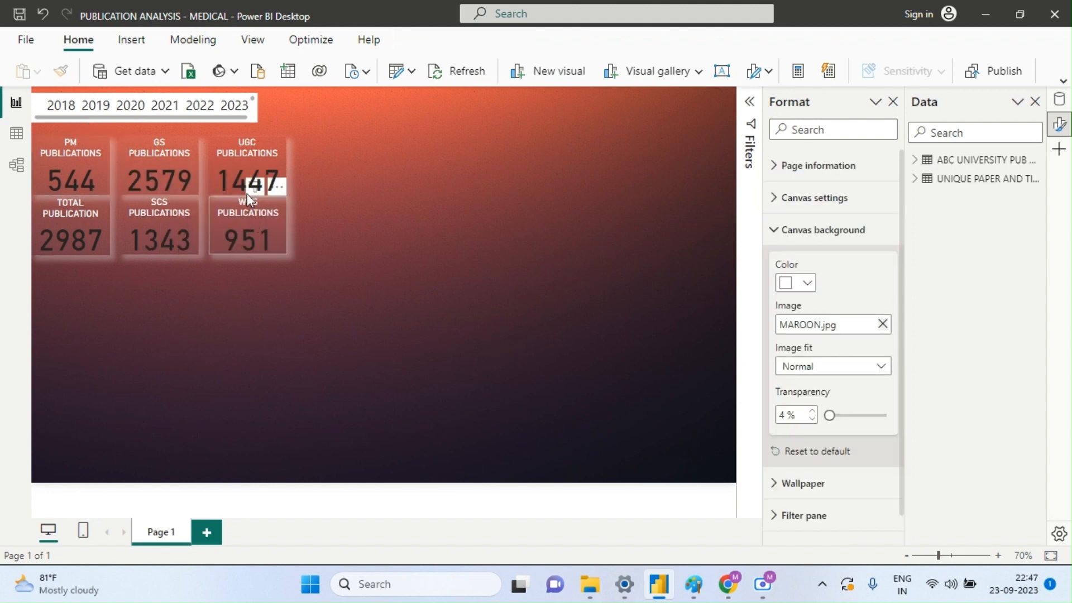
click(240, 172)
click(814, 341)
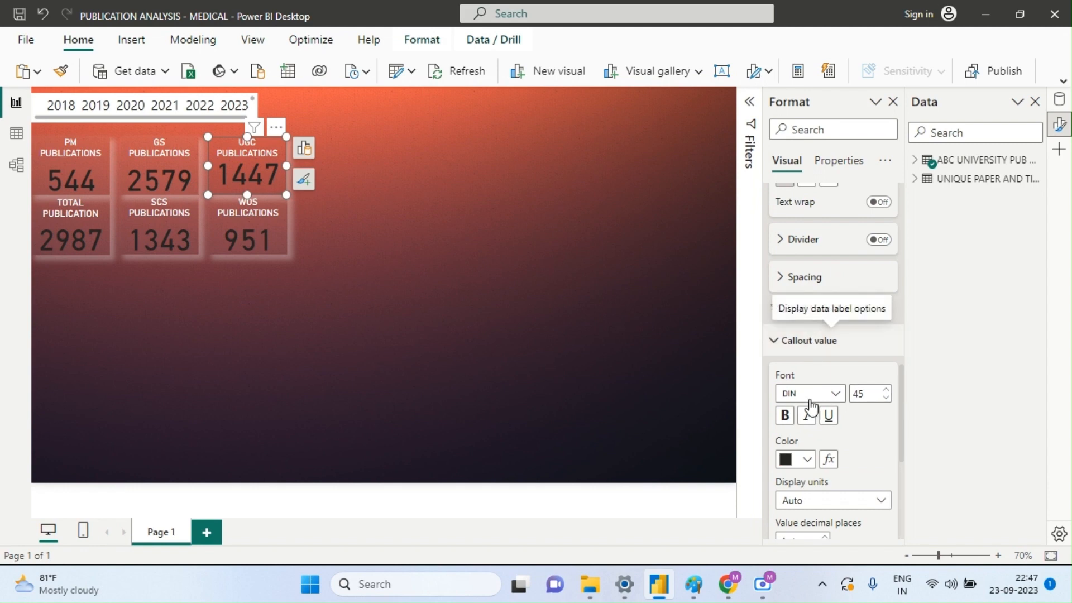
click(807, 459)
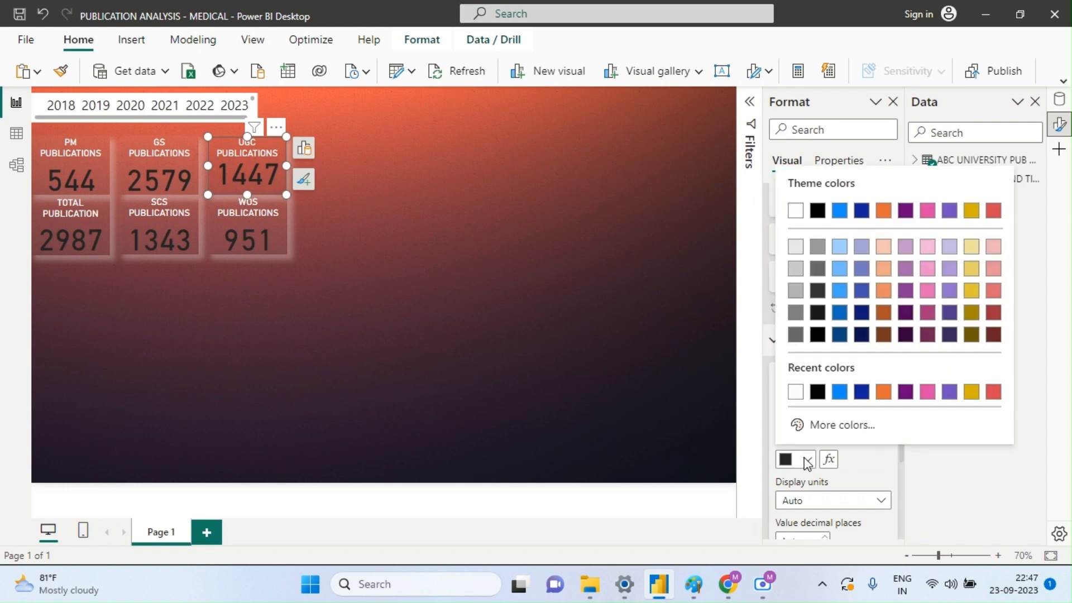
click(796, 218)
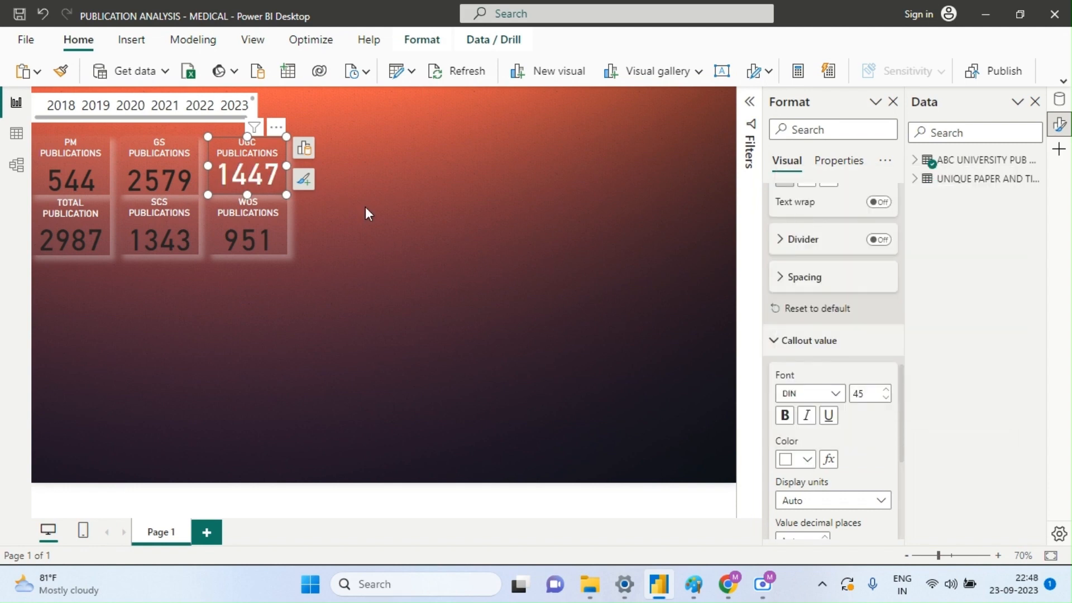
- Set the callout value color of the PM, GS, Total and SCS publication cards together to white
click(76, 179)
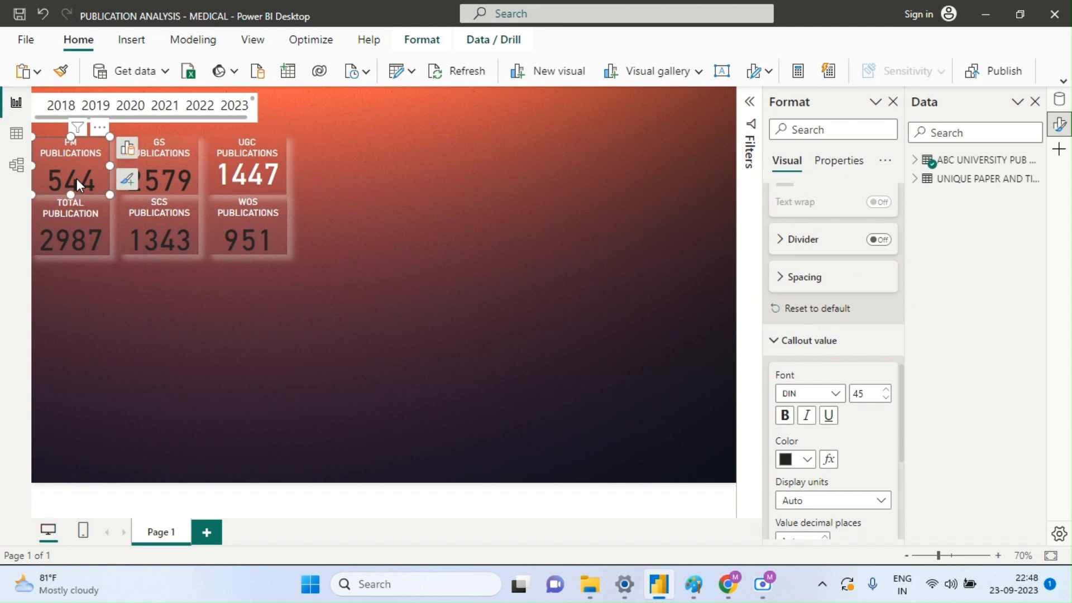
ctrl+click(176, 176)
ctrl+click(100, 216)
ctrl+click(153, 233)
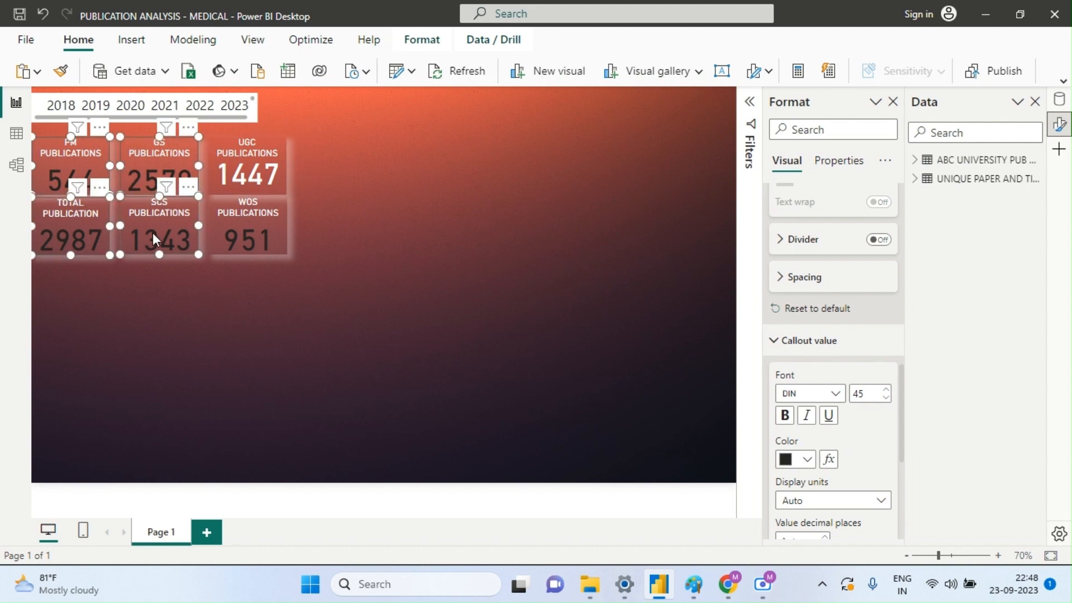
click(807, 460)
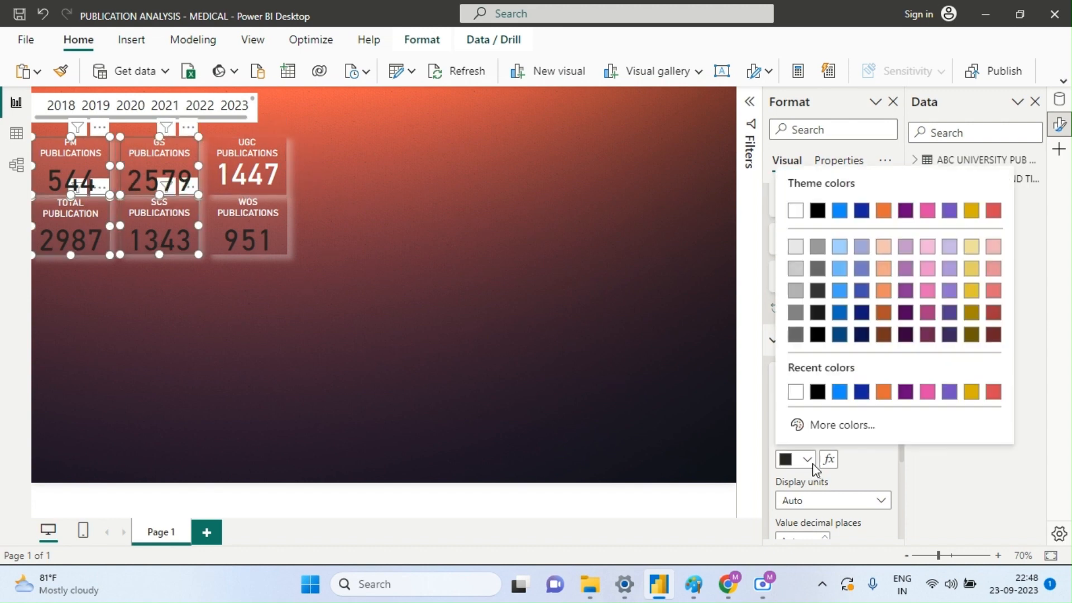
click(796, 212)
- Set the callout value color of the WOS Publications card to white
click(265, 235)
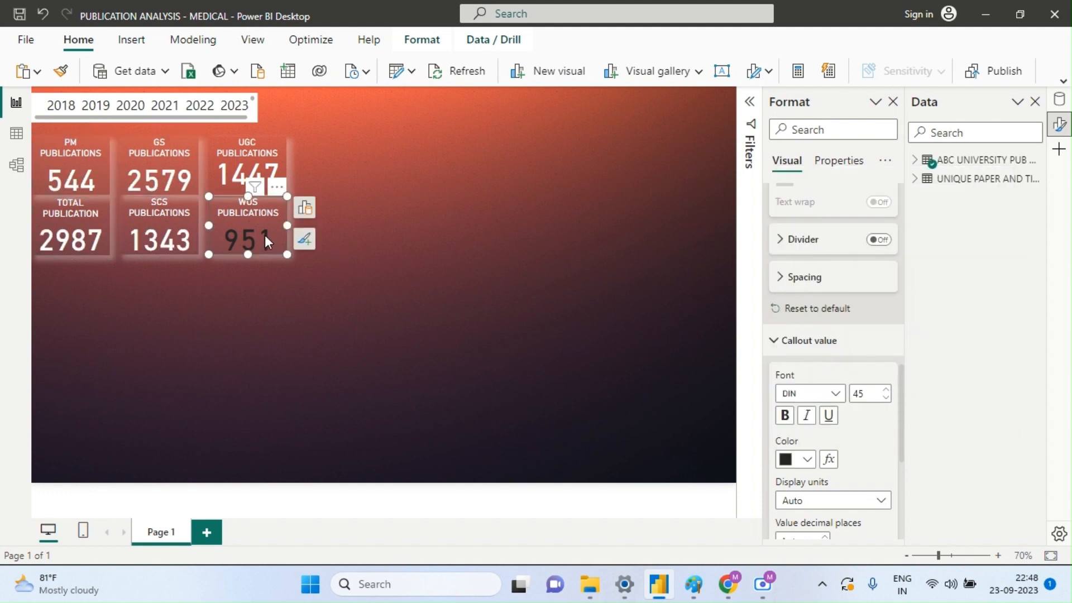
click(807, 459)
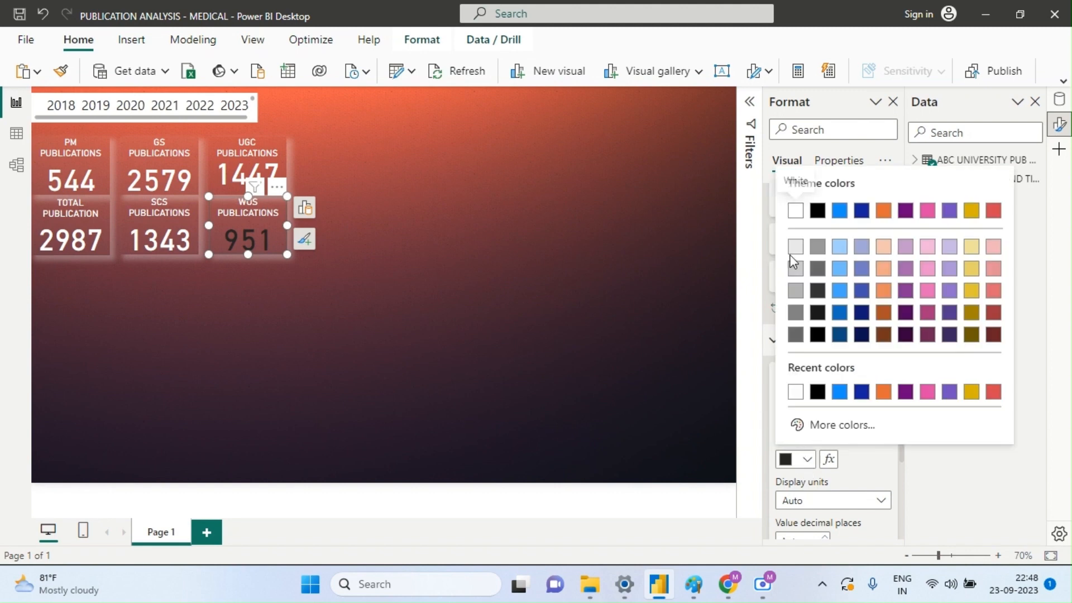
click(795, 211)
click(505, 316)
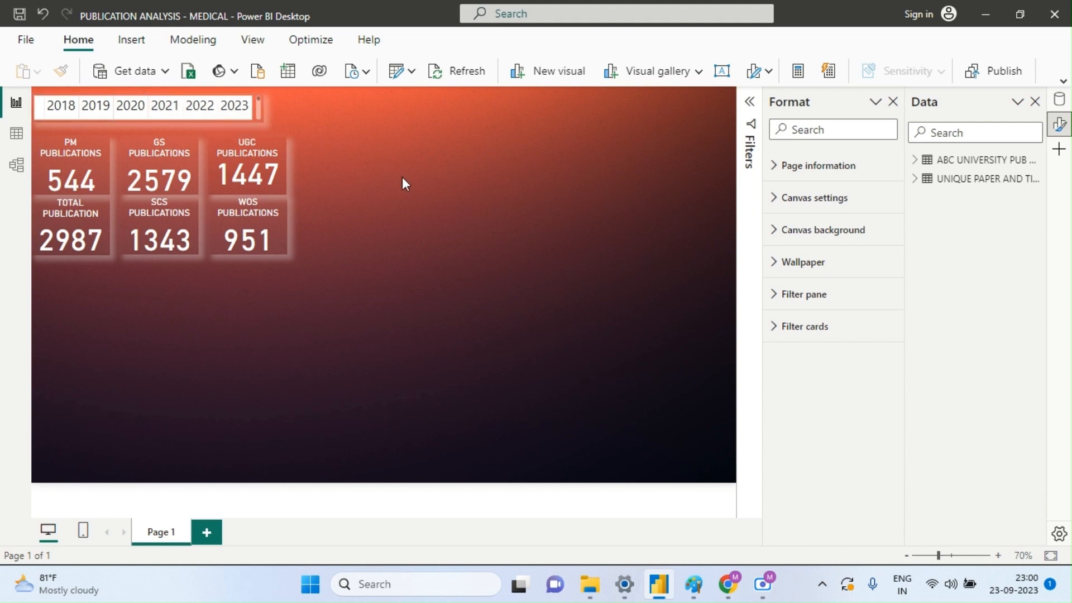
- Set the column header background color of the year matrix above the cards to dark red #a1343c
click(200, 105)
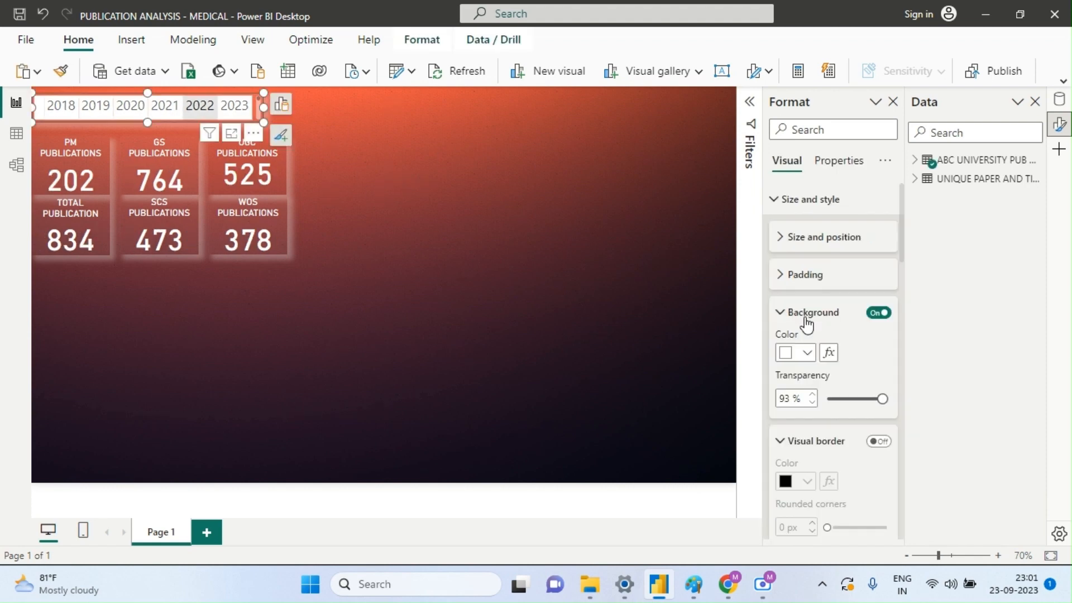
click(810, 313)
click(810, 351)
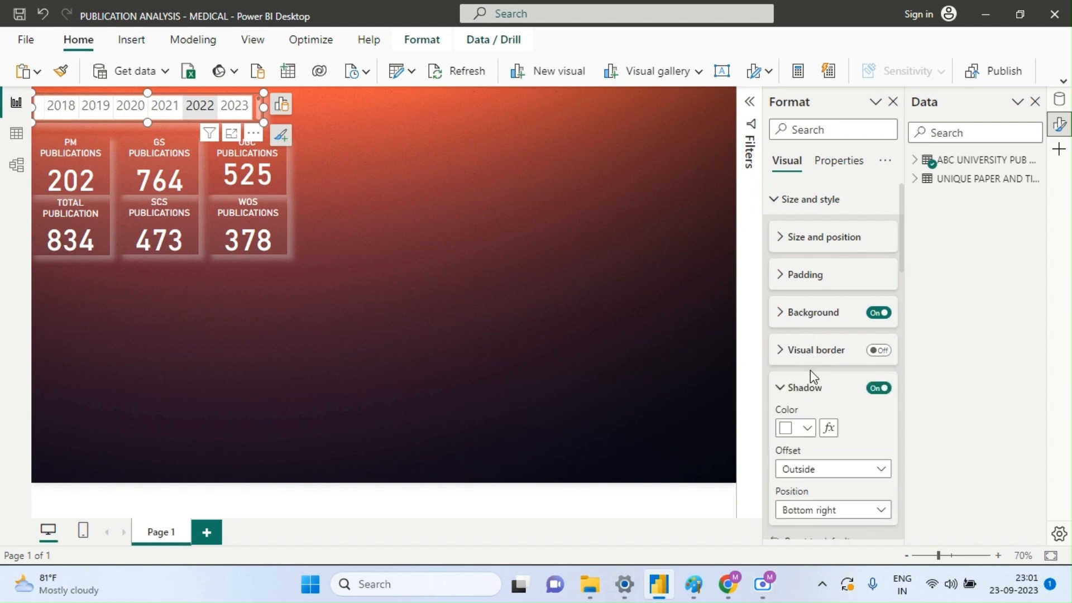
click(808, 388)
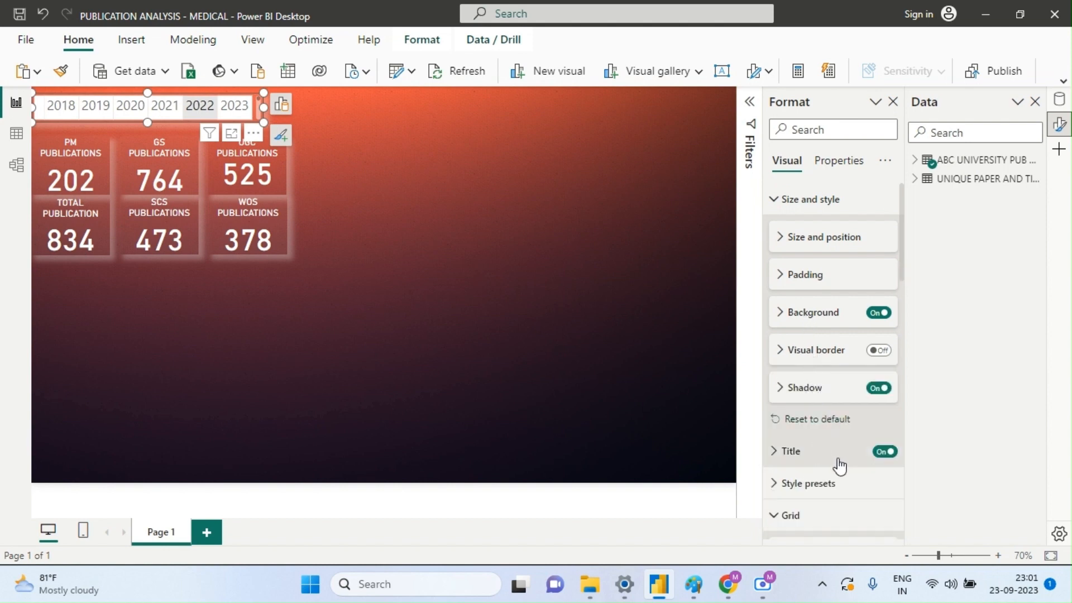
scroll(906, 502, down, 5)
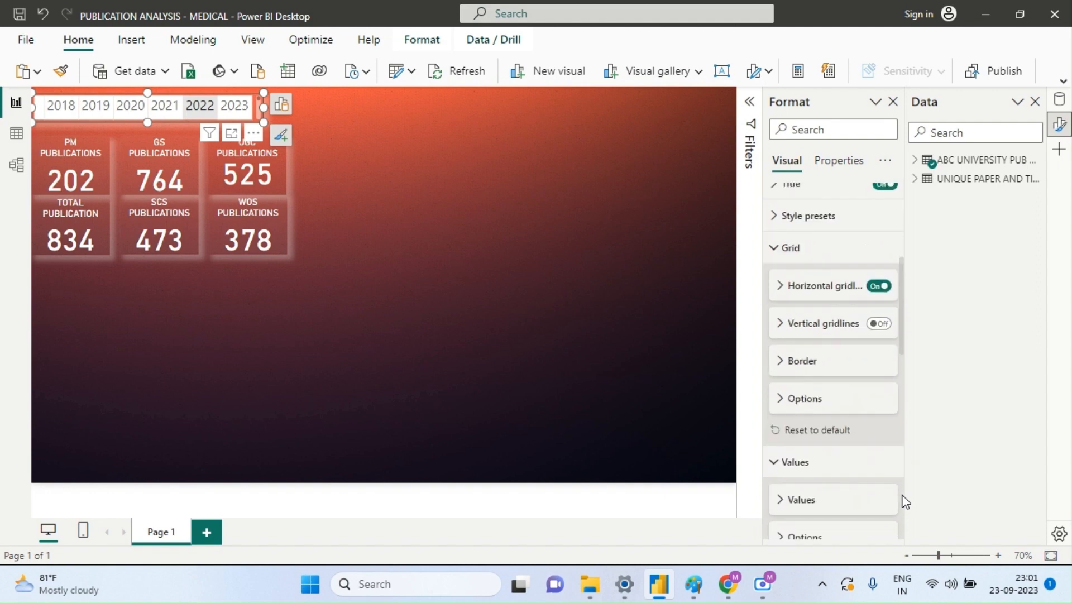
scroll(905, 502, down, 5)
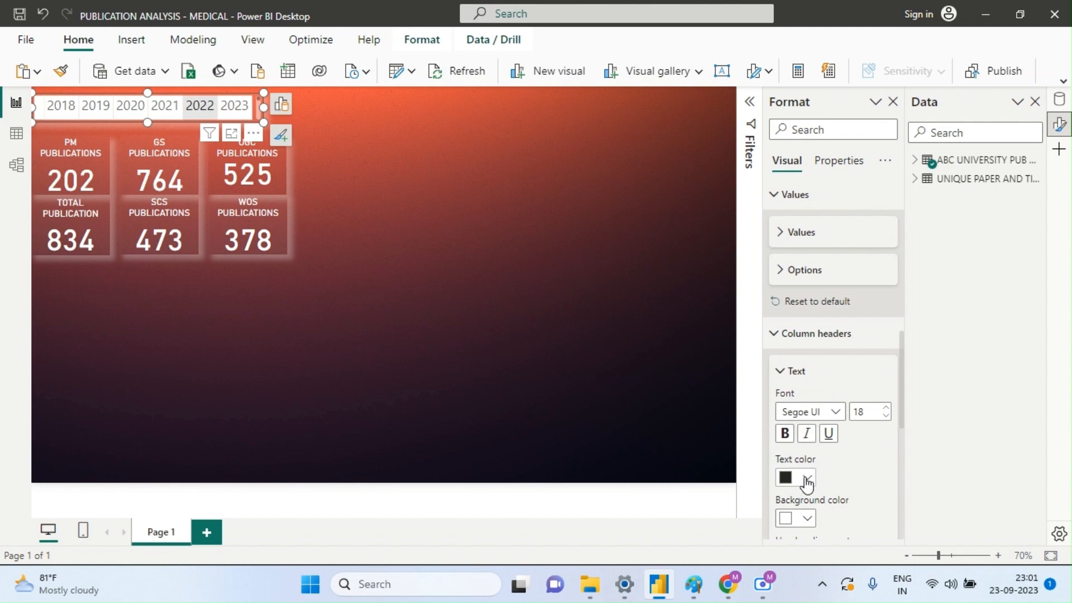
click(808, 519)
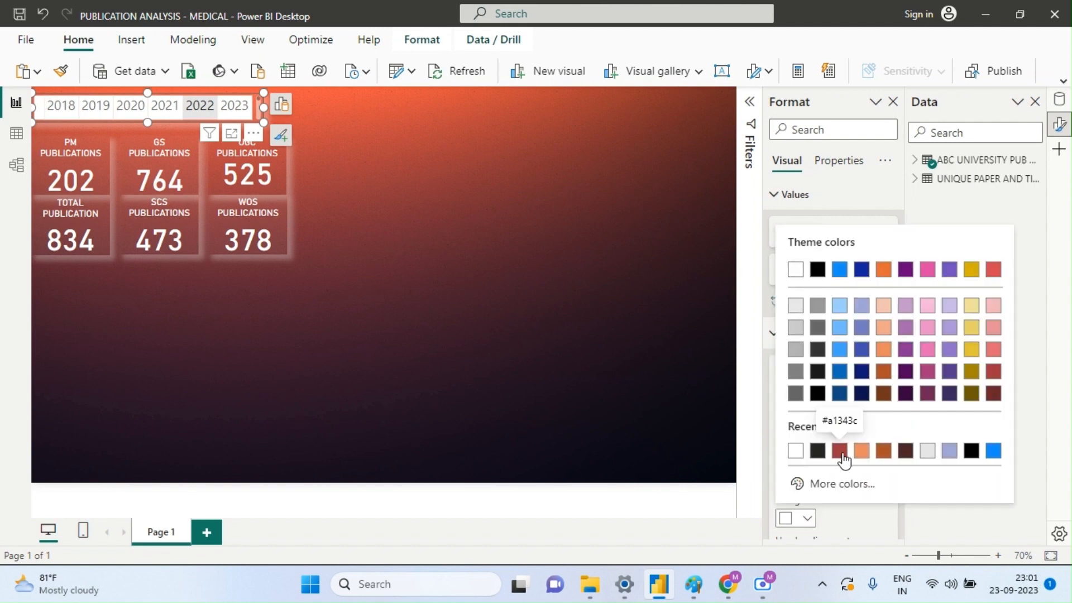
click(840, 452)
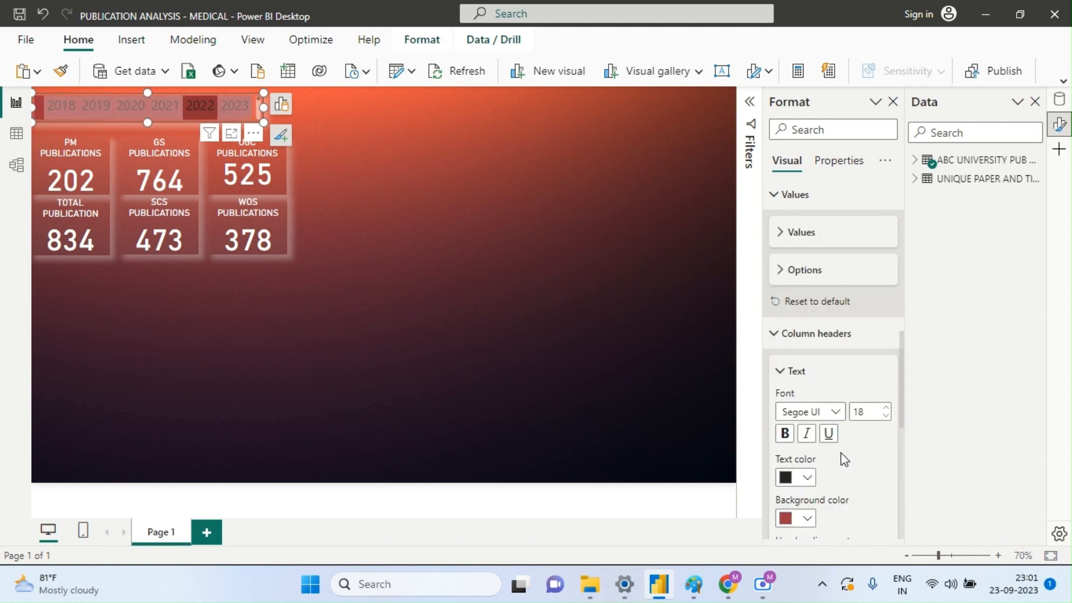
- Set the column header text color of the year matrix to white and clear the 2022 selection
click(805, 479)
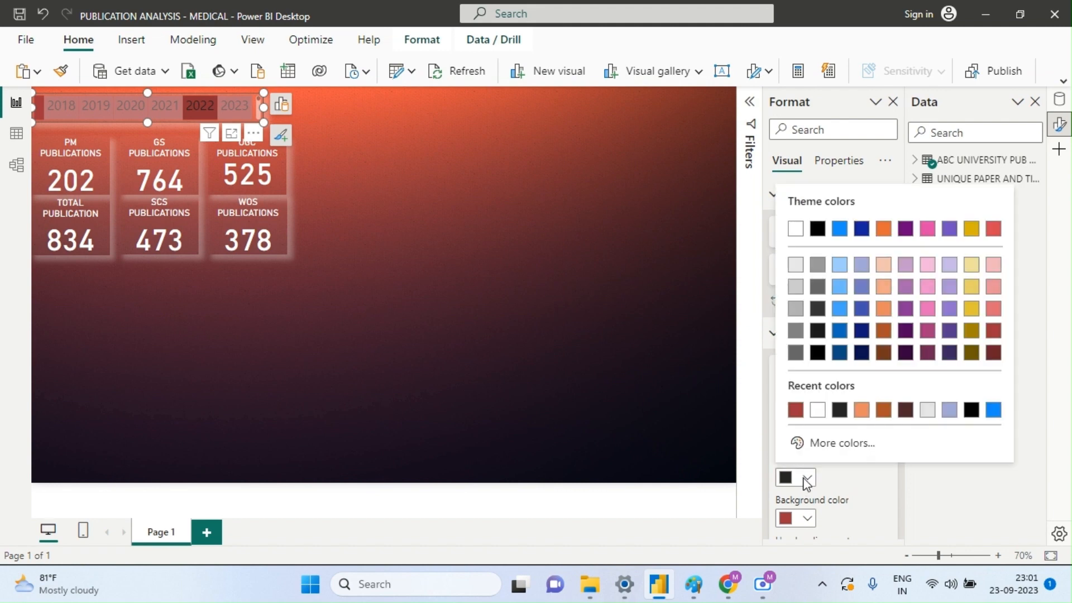
click(796, 229)
click(503, 220)
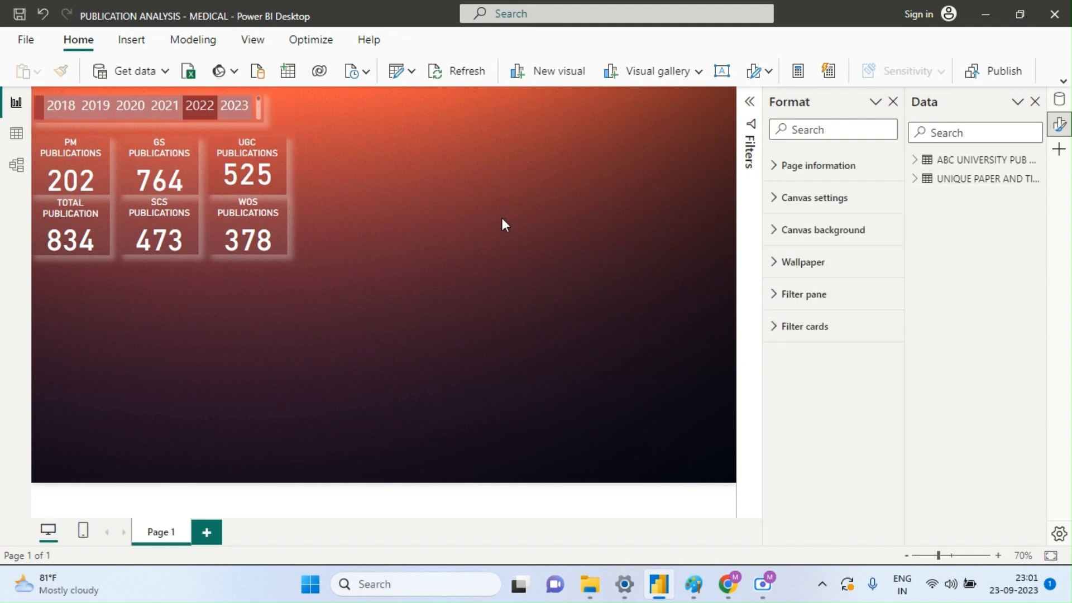
click(192, 106)
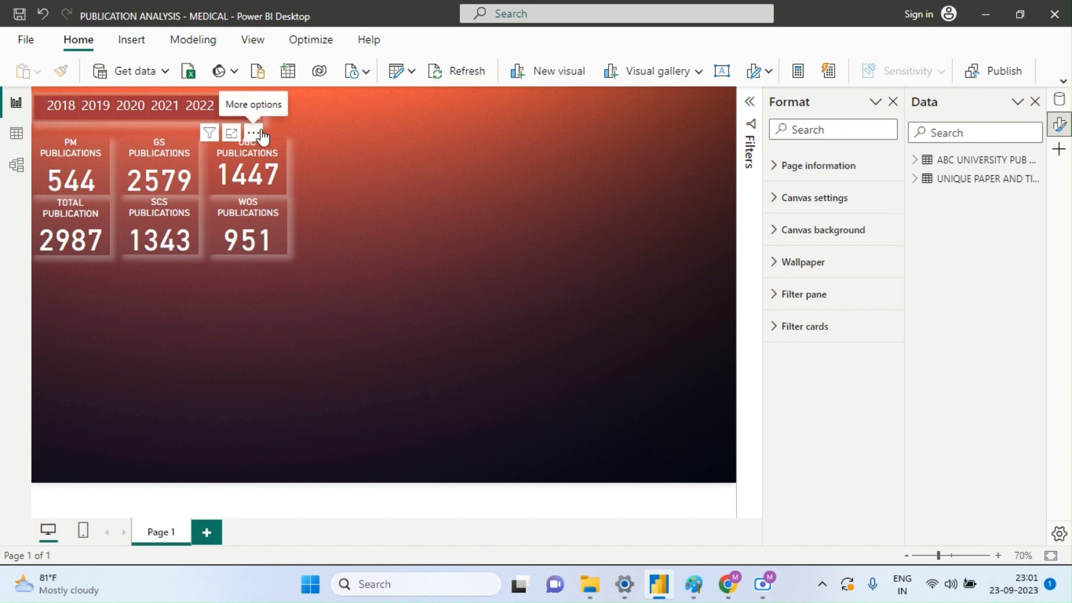
- Move the year matrix slightly away from the canvas corner and try switching its shadow off
drag(250, 129, 269, 133)
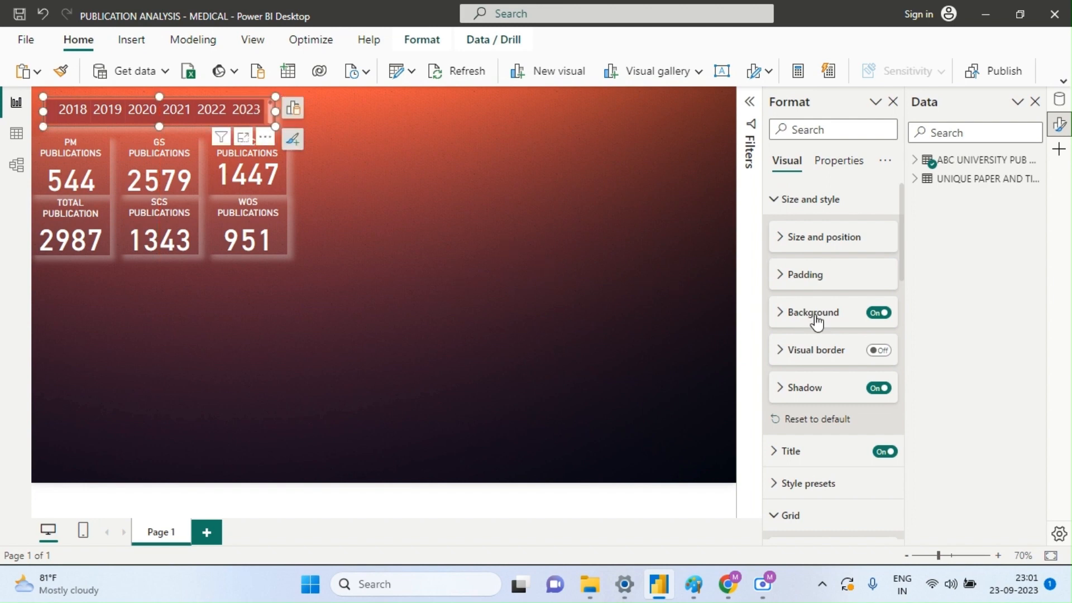
click(809, 391)
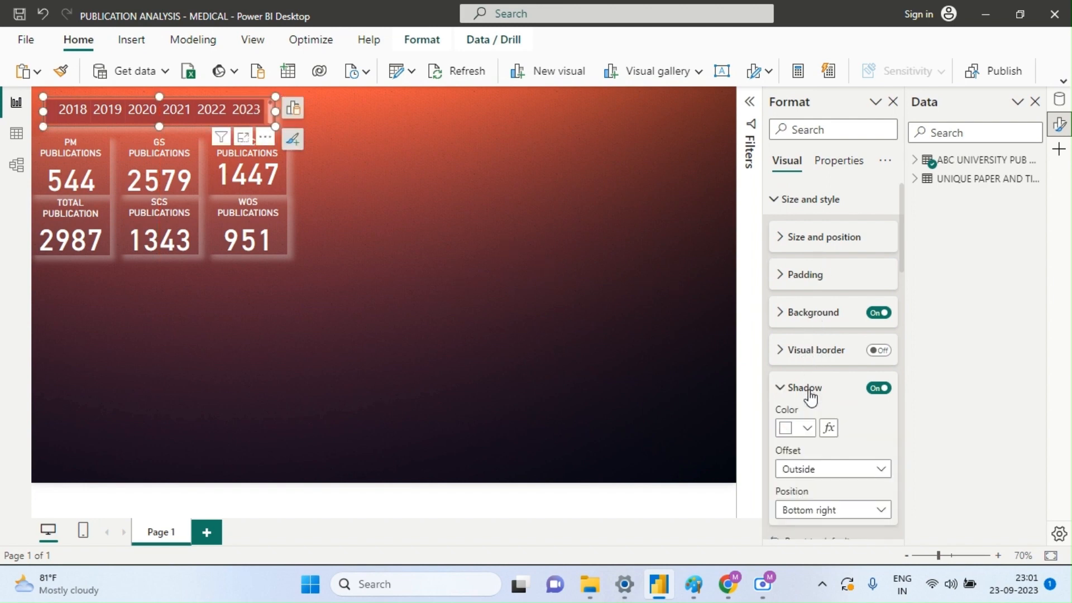
click(879, 389)
click(404, 187)
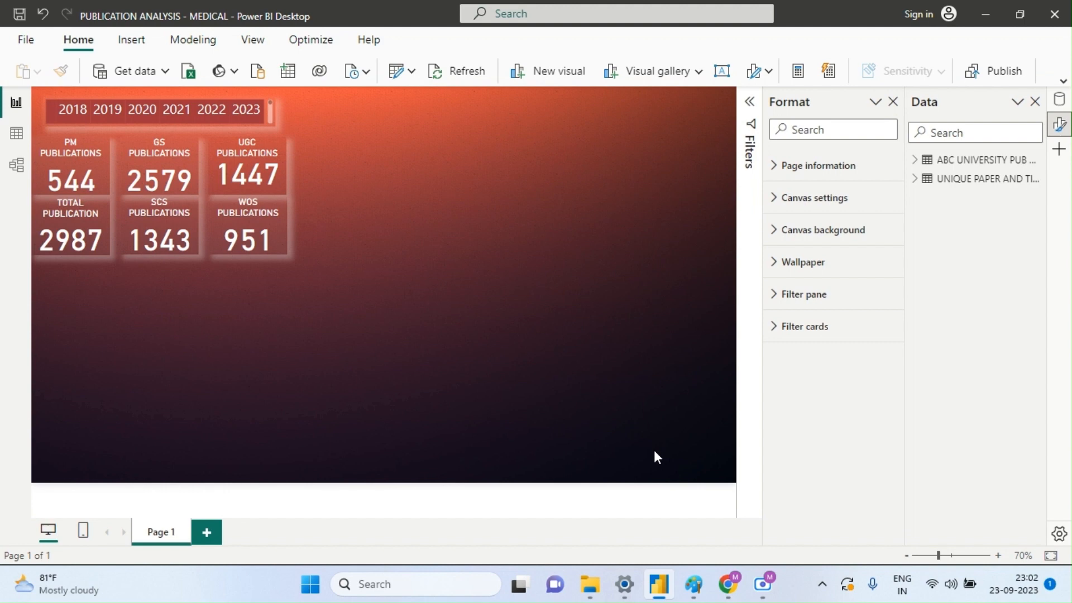
- Switch to Paint to examine the layout of the finished reference dashboard, and return to Power BI
mouse_move(694, 584)
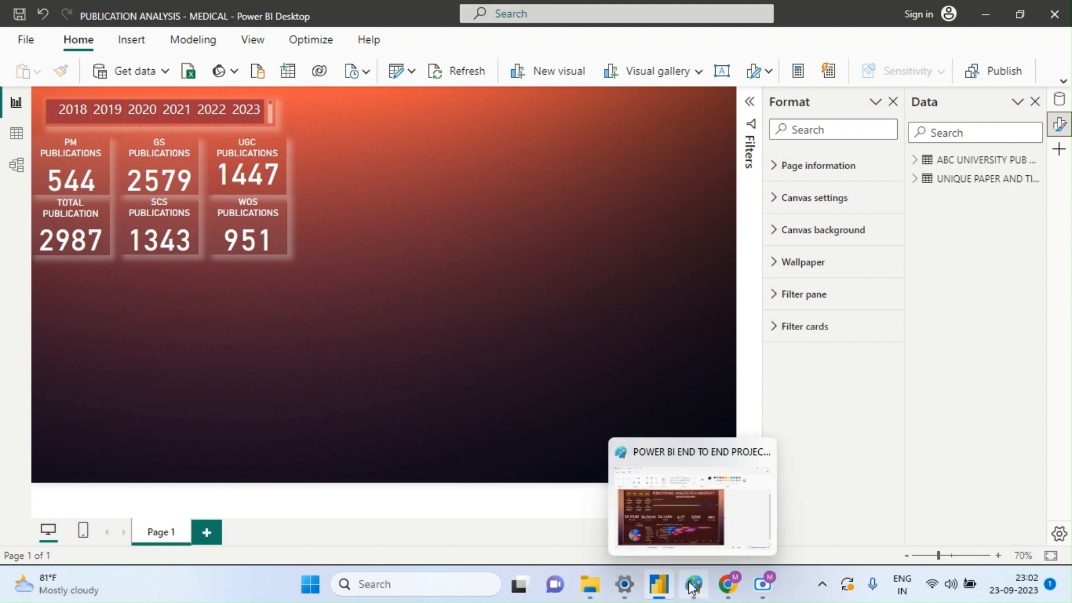
click(680, 517)
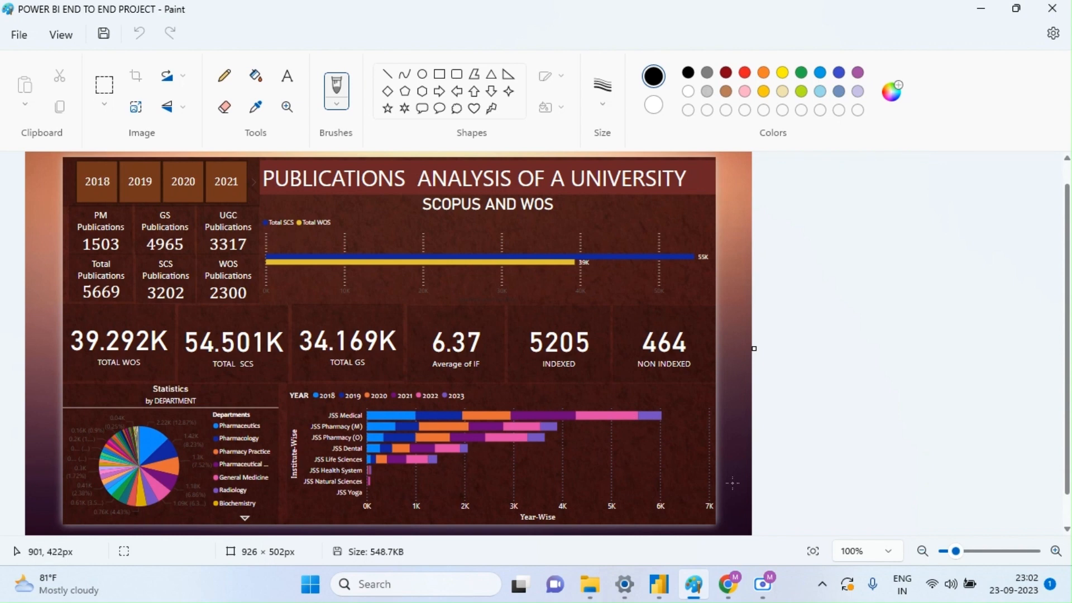
mouse_move(659, 584)
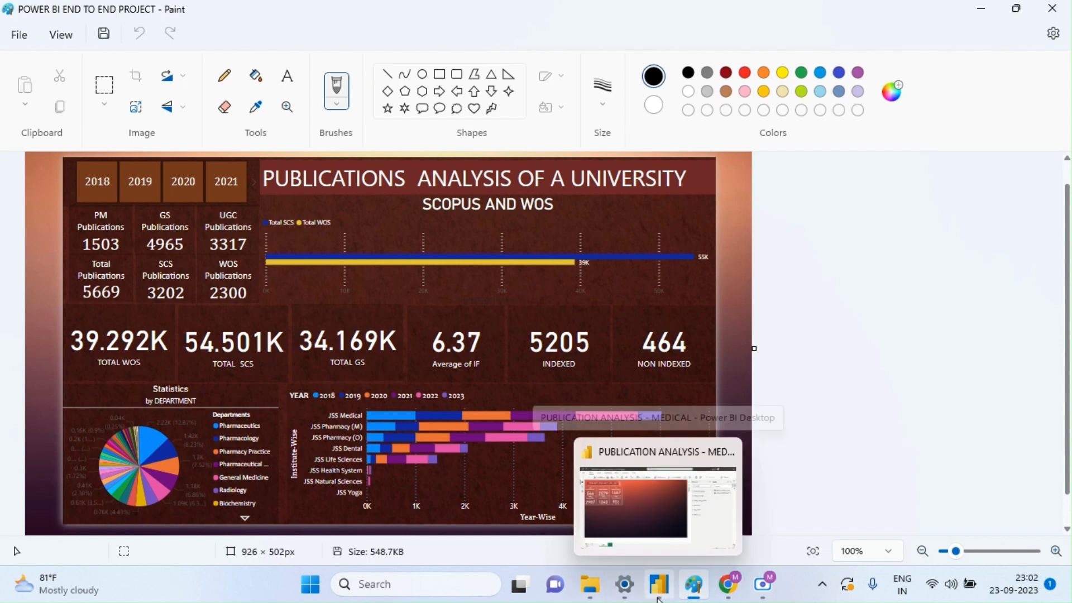
click(652, 506)
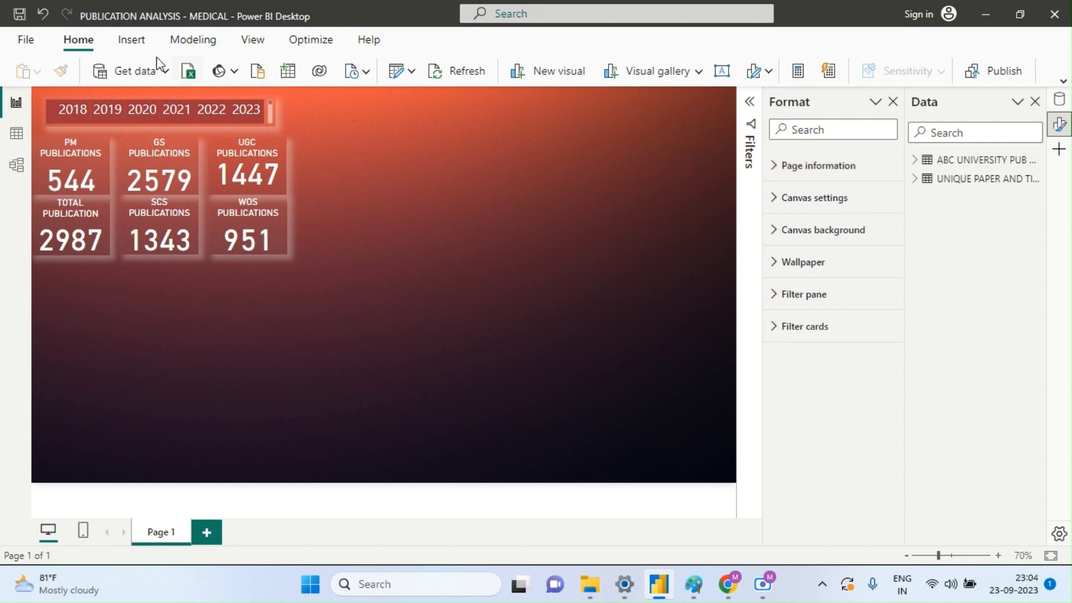
- Show the report's data in Table view and create a new calculated table
click(252, 39)
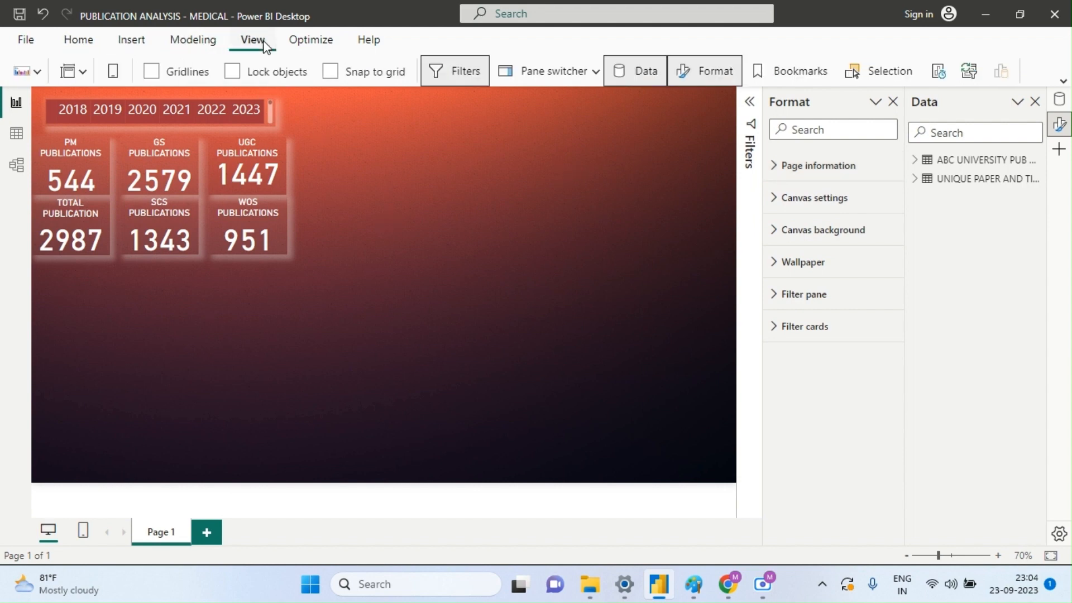
click(79, 39)
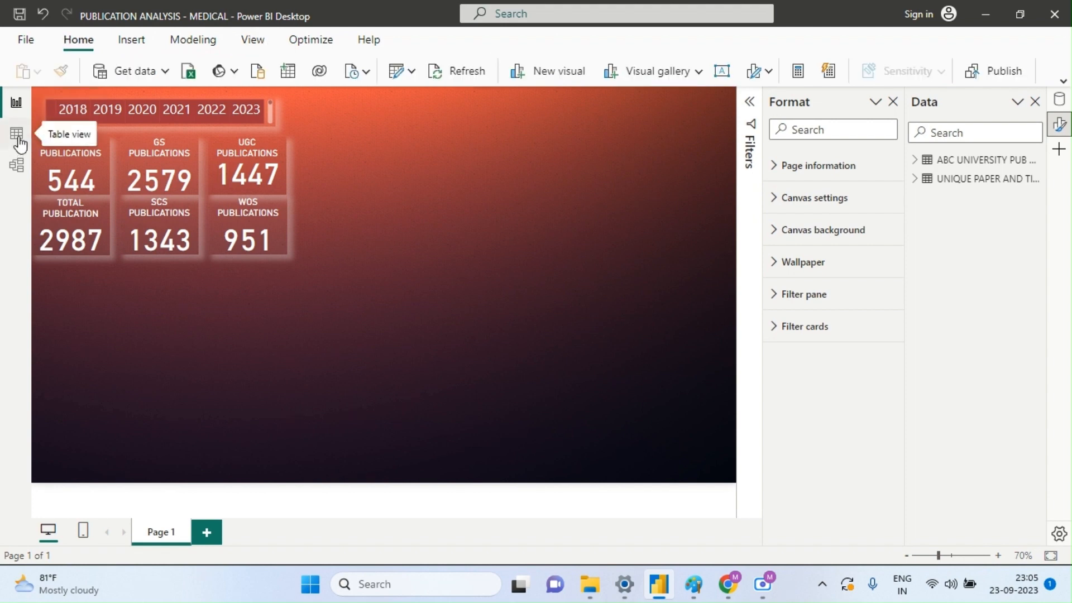
click(17, 134)
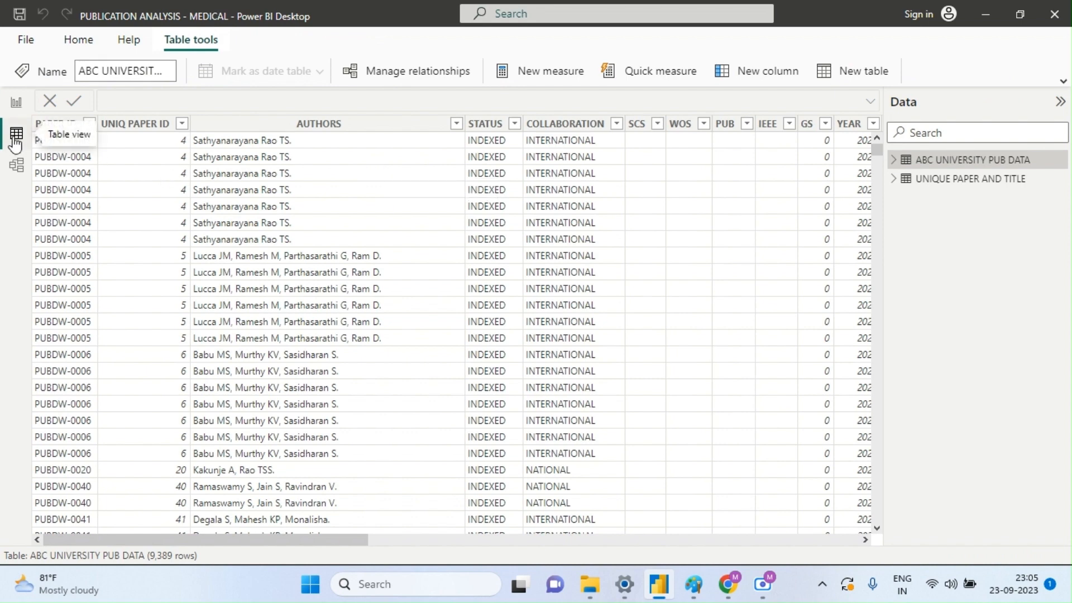
click(840, 78)
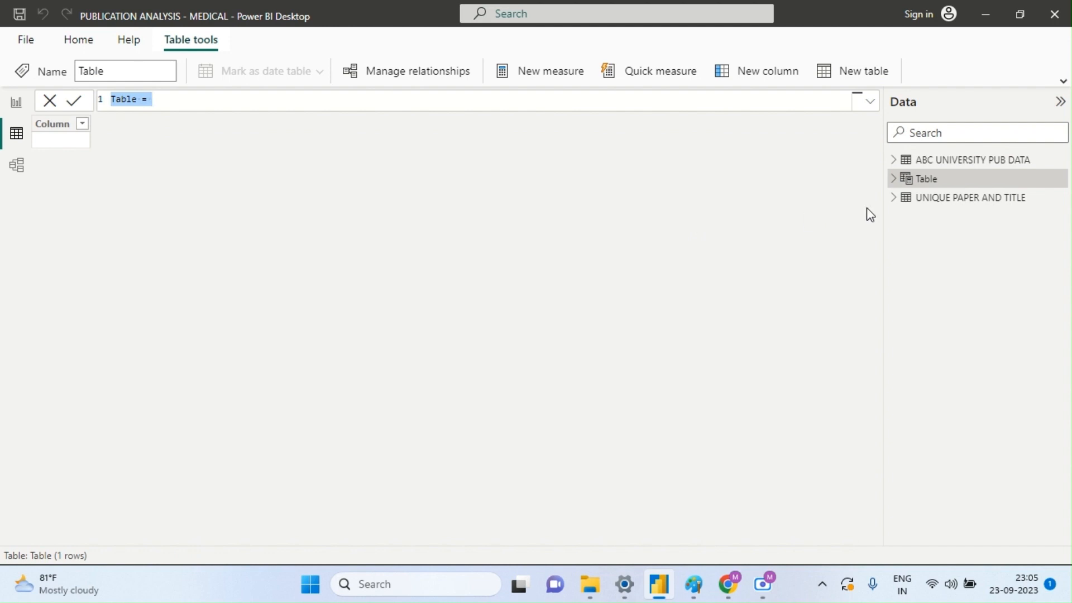
- Replace the default name in the new table's formula with DISTINCTID
click(925, 185)
key(Delete)
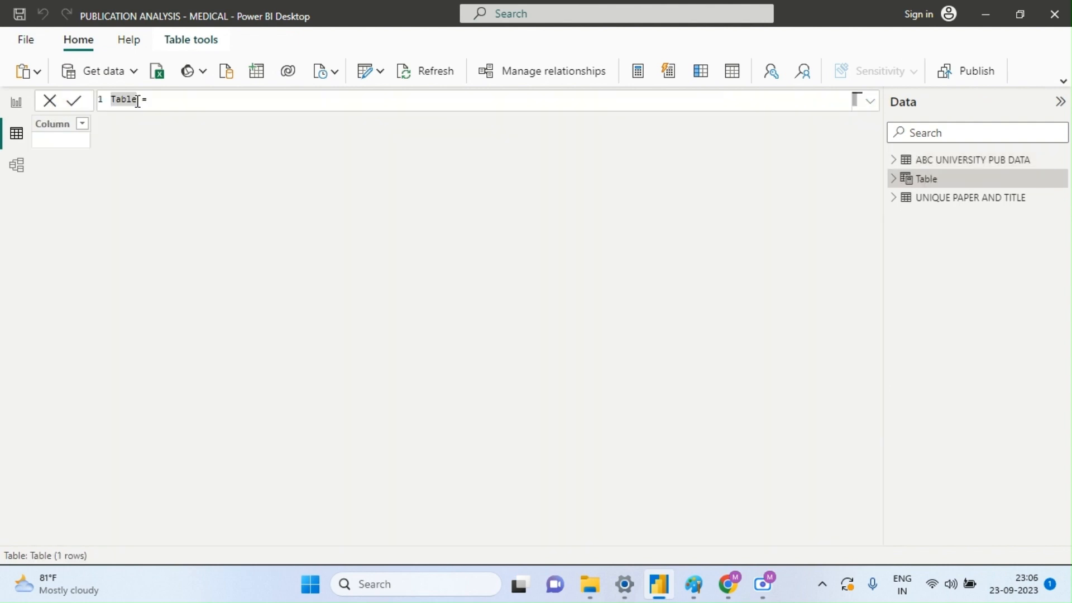
key(BackSpace)
key(BackSpace)
key(BackSpace)
key(BackSpace)
key(BackSpace)
text(DISTINCT)
key(BackSpace)
text(ID)
- Define the DISTINCTID table as DISTINCT('ABC UNIVERSITY PUB DATA'[UNIQ PAPER ID])
click(186, 100)
text(DIST)
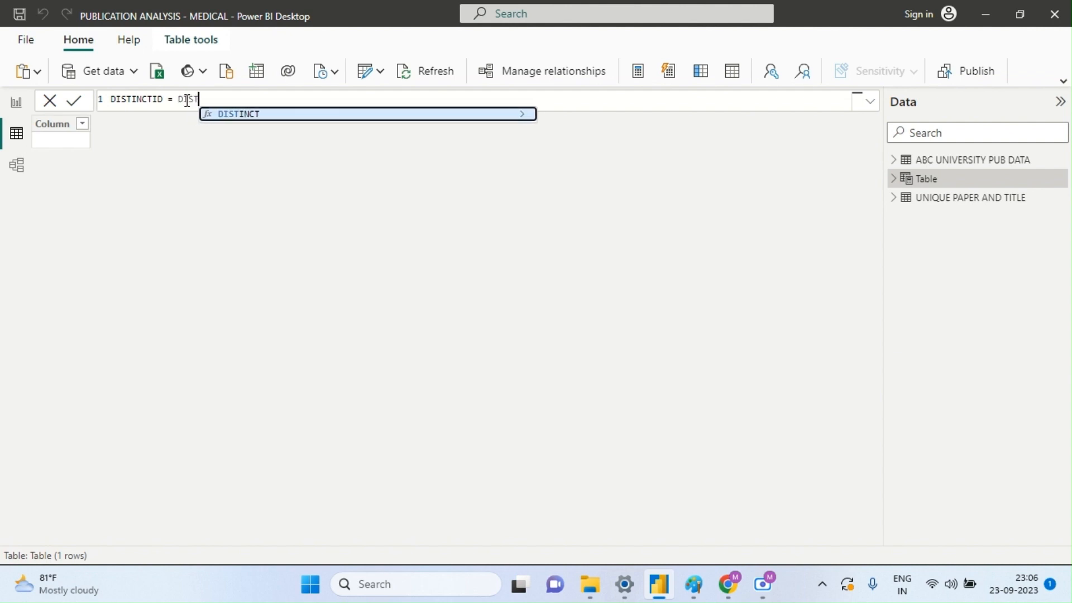
text(I)
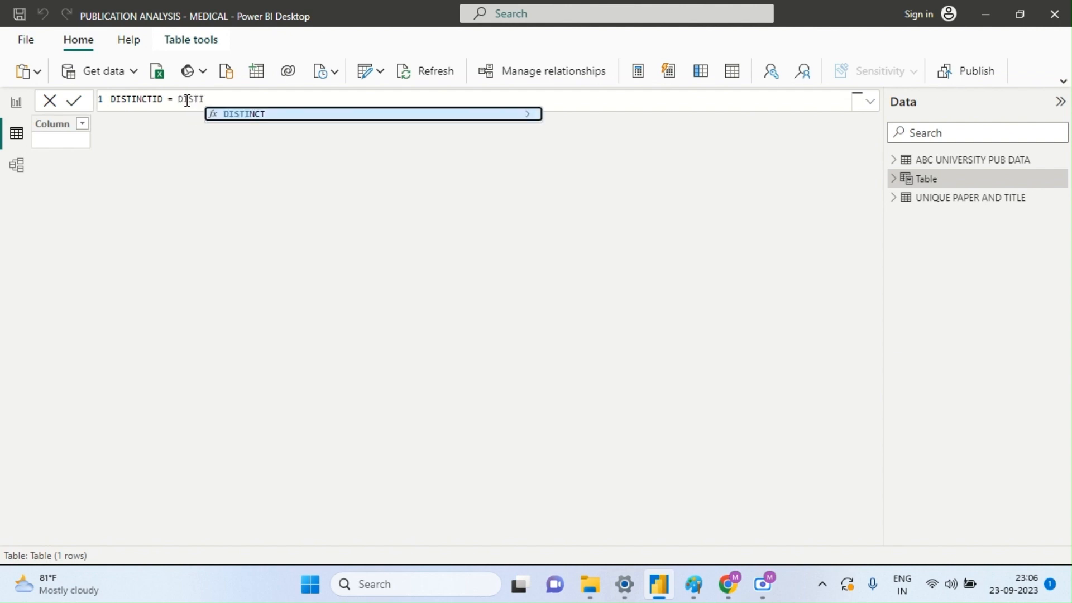
click(220, 115)
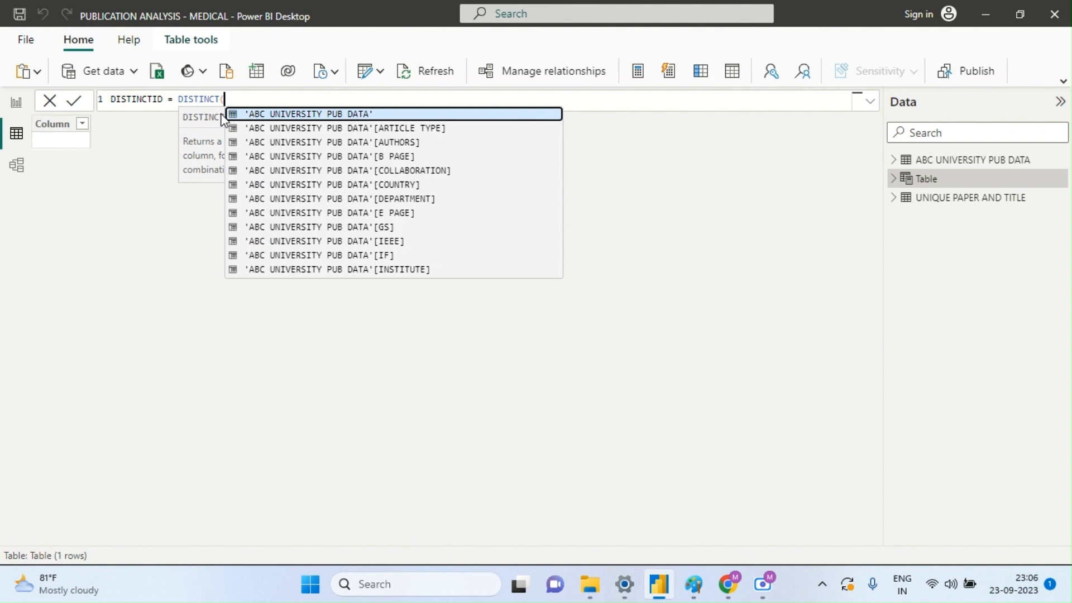
click(316, 117)
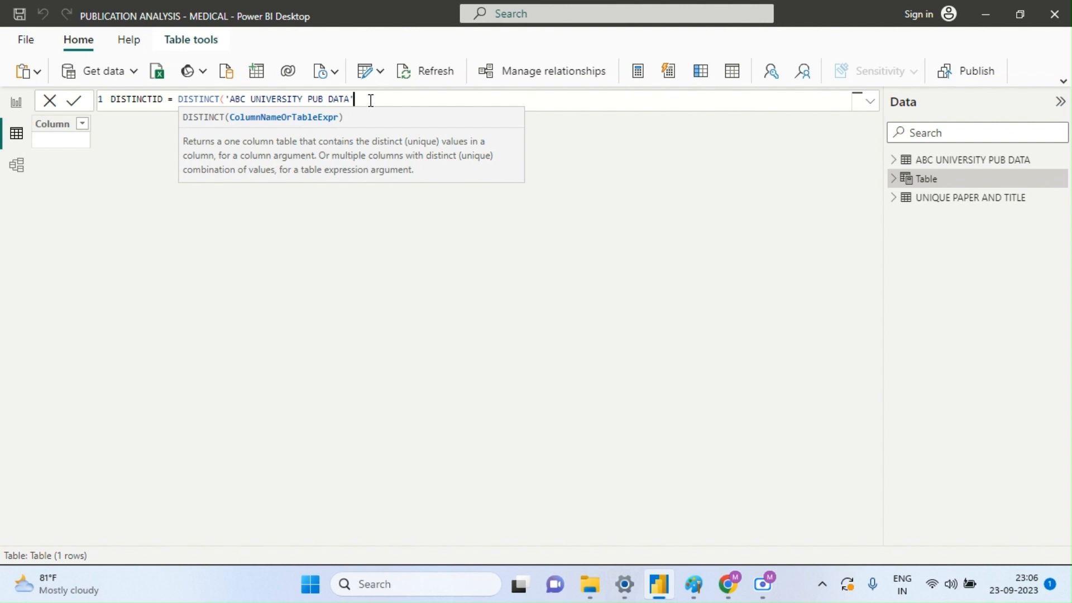
text([)
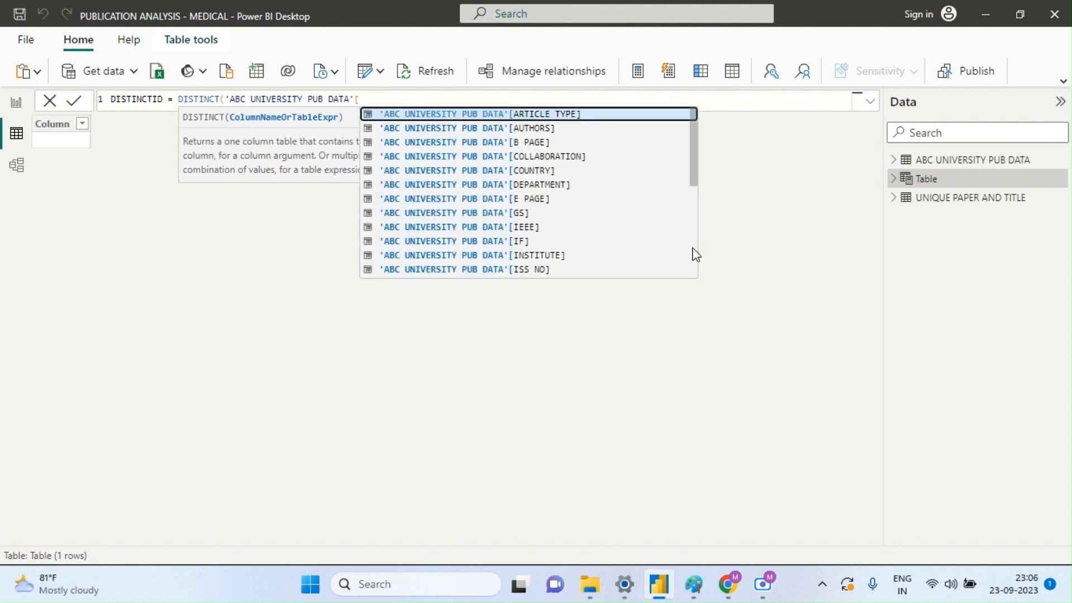
scroll(695, 254, down, 5)
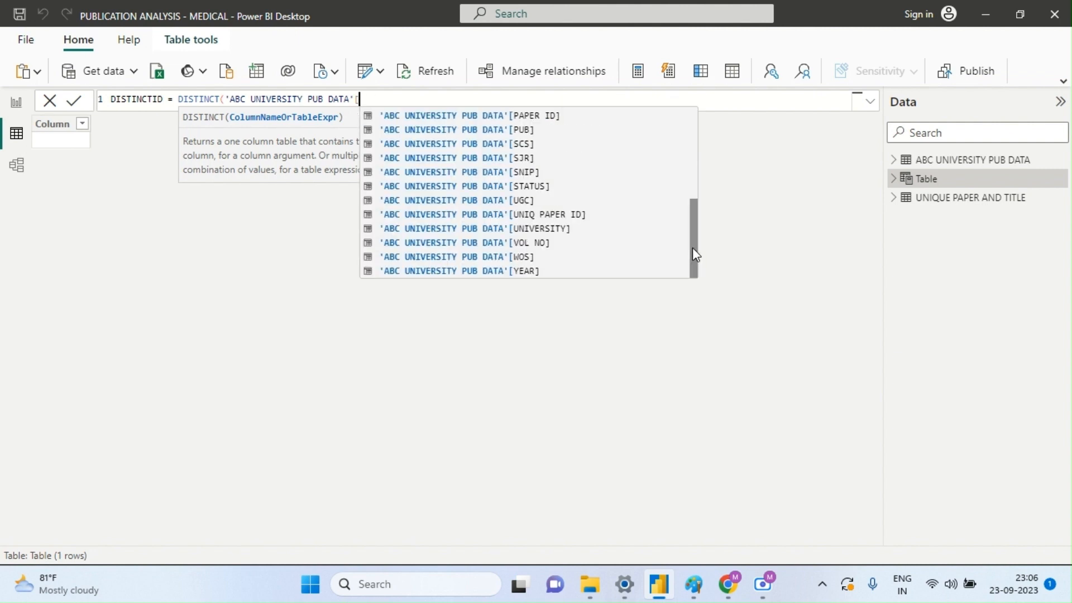
click(553, 217)
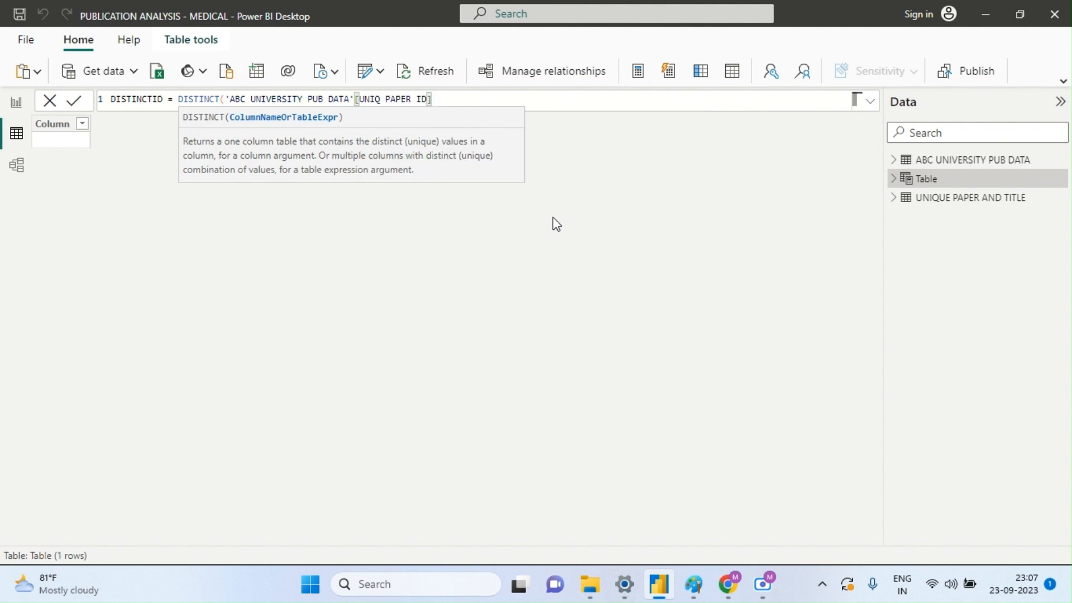
text())
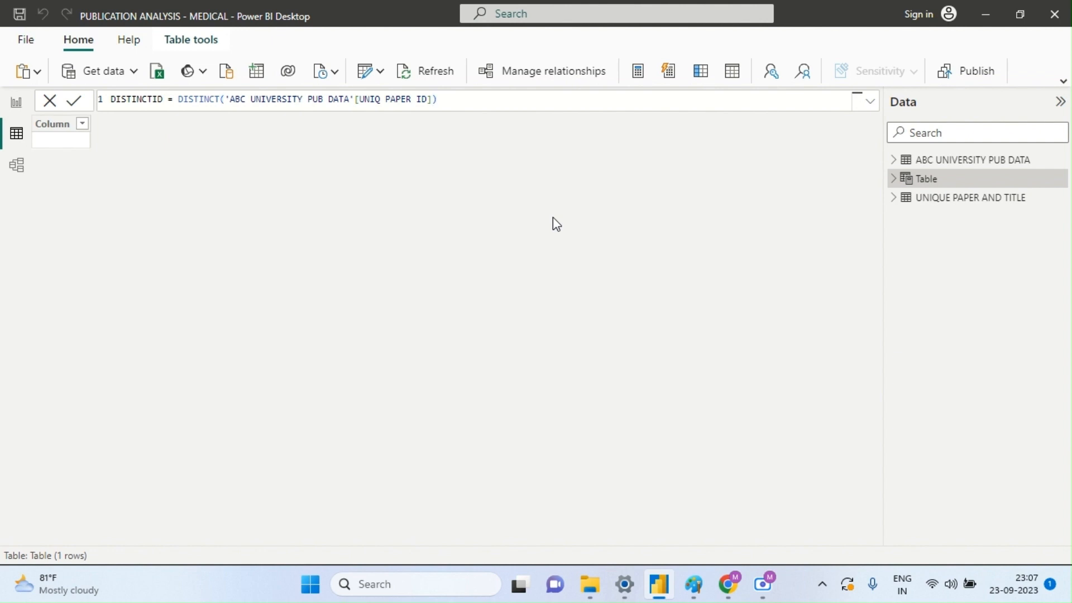
key(Return)
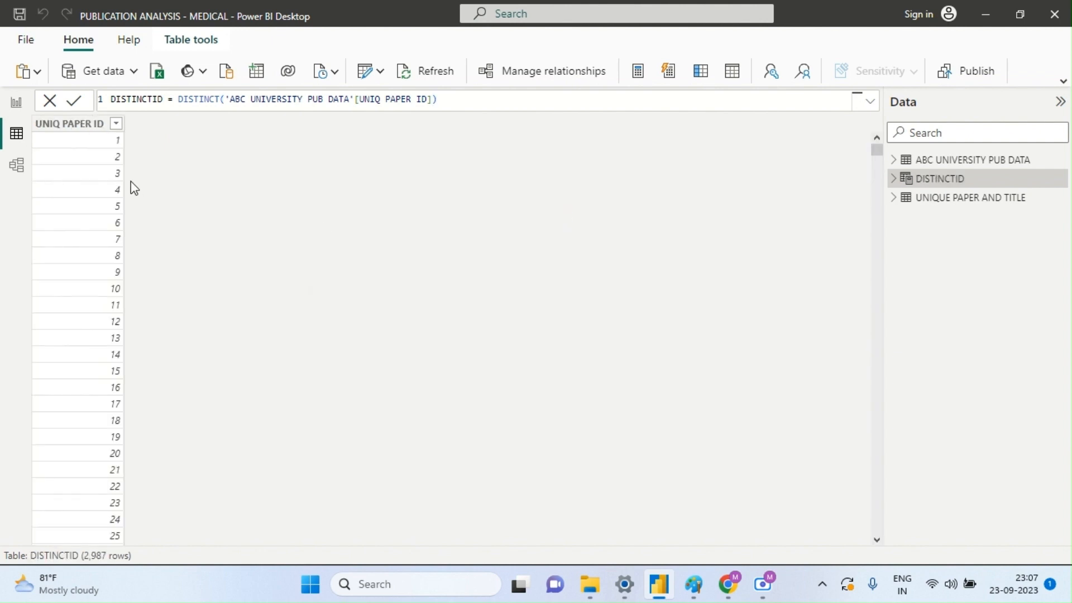
- Check the UNIQ PAPER ID column, examine the reference dashboard's total cards in Paint, and return to Power BI
click(70, 126)
click(102, 128)
mouse_move(694, 584)
click(694, 547)
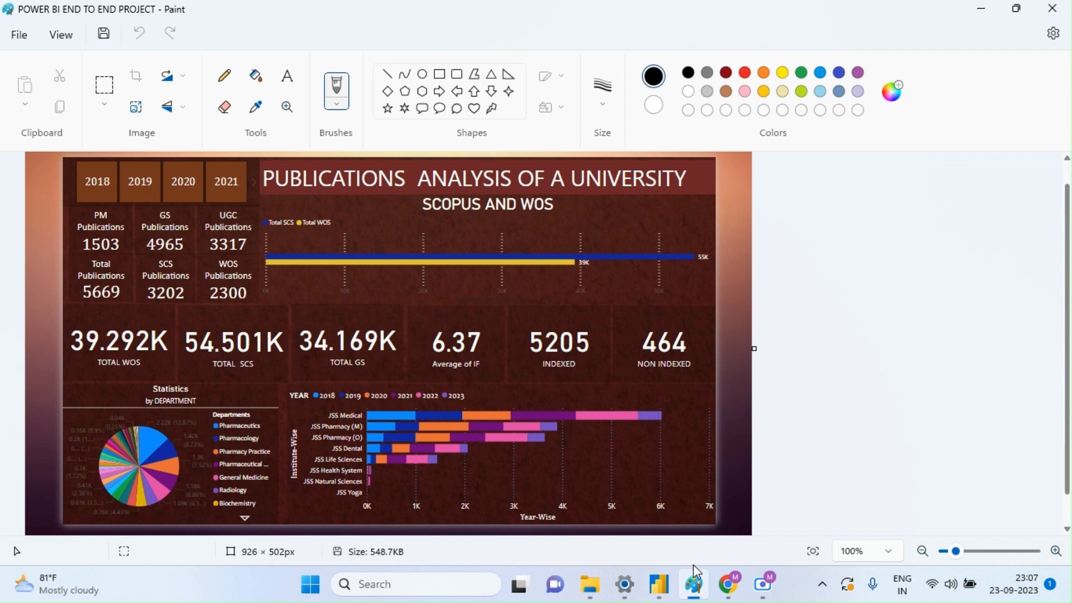
mouse_move(726, 595)
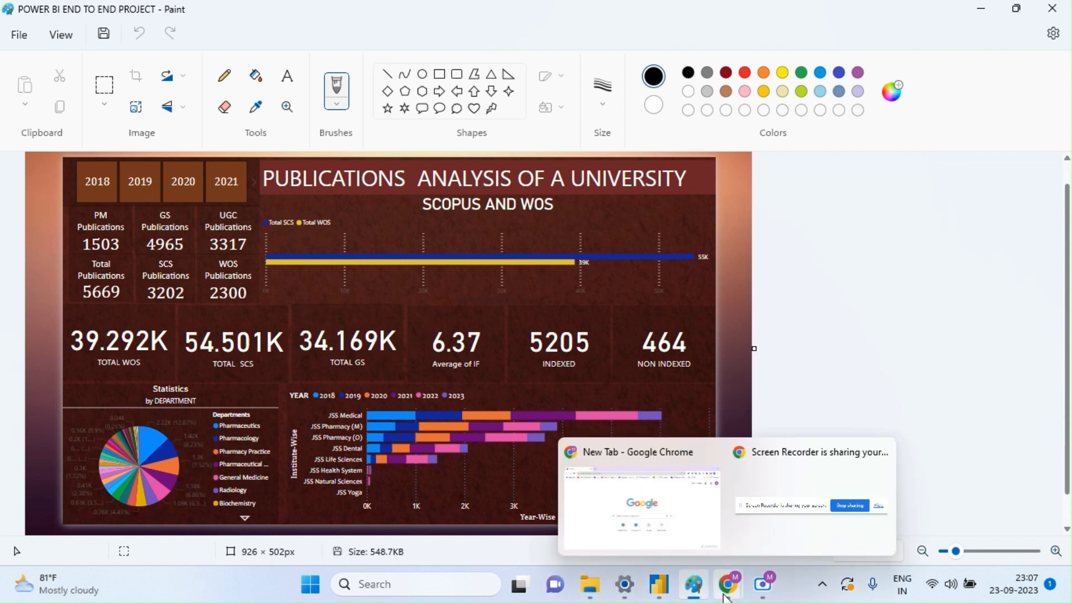
click(651, 595)
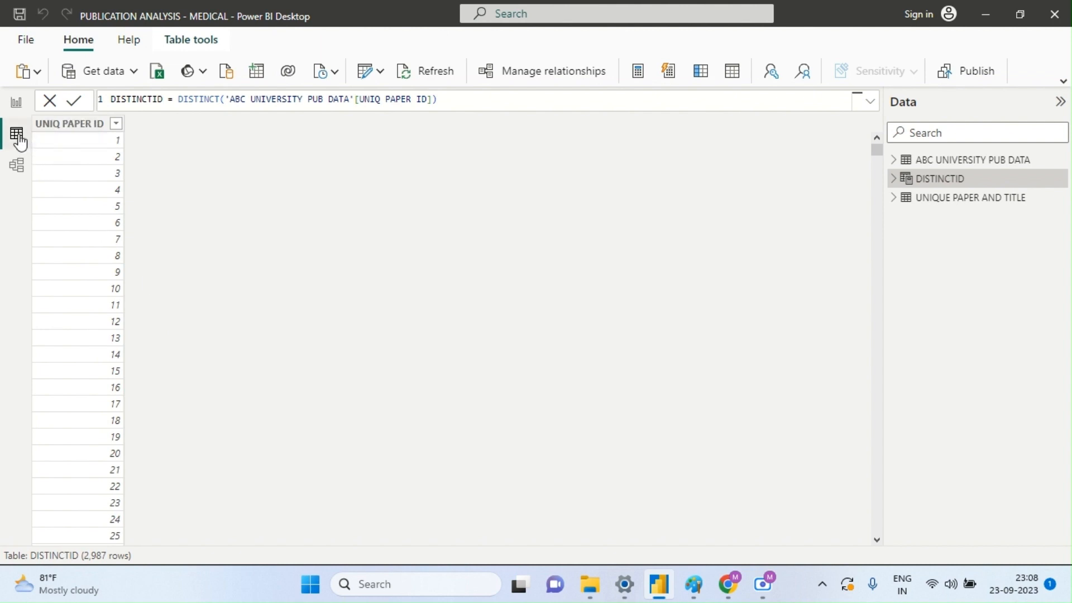
- Examine the WOS column in the ABC UNIVERSITY PUB DATA table, and collapse that table's field list
click(894, 162)
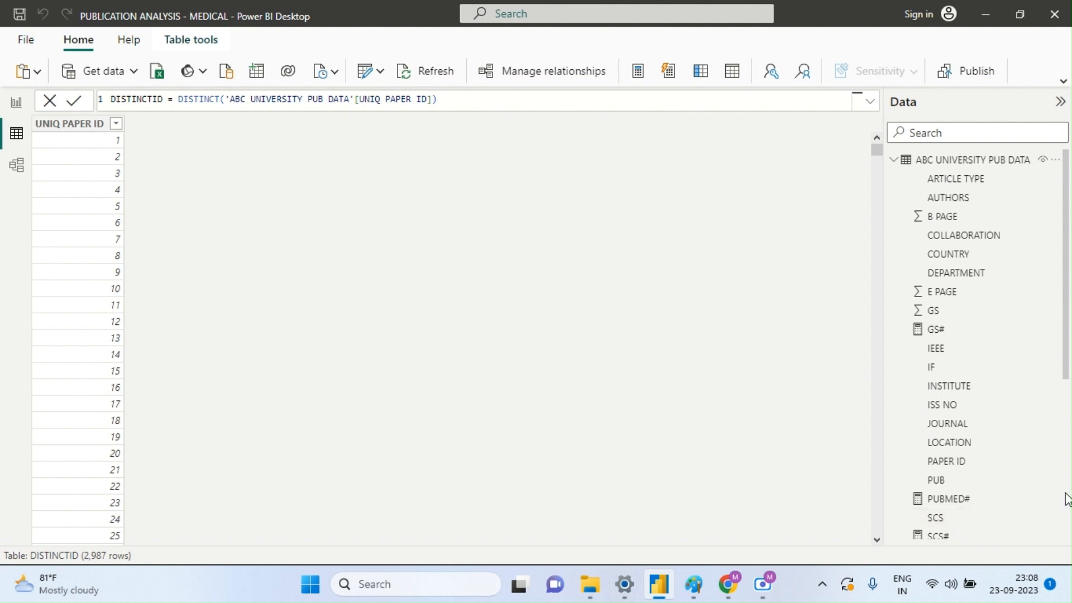
scroll(1066, 499, down, 5)
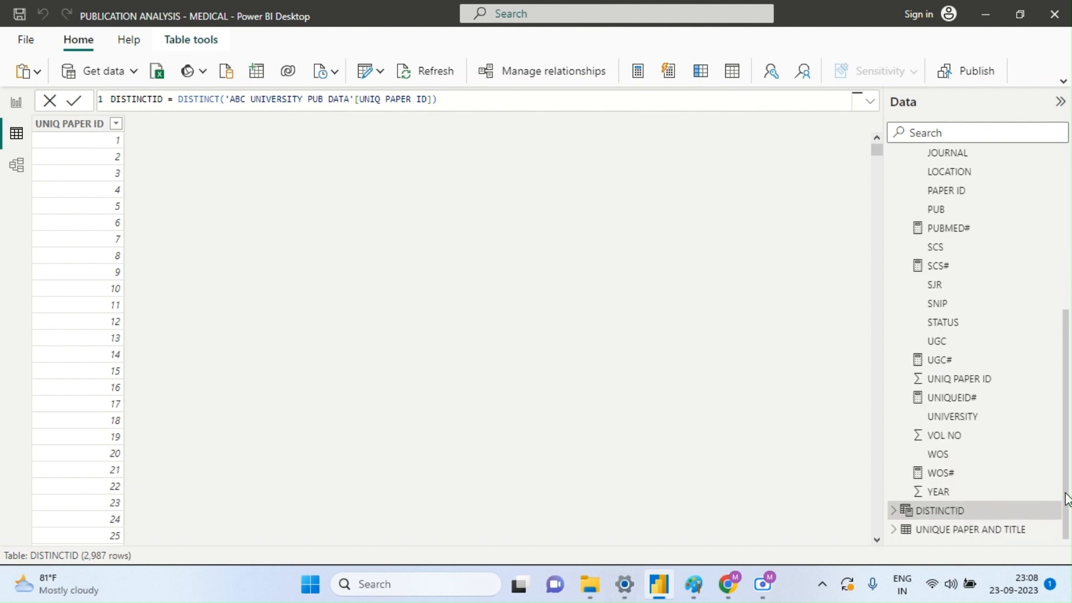
click(946, 460)
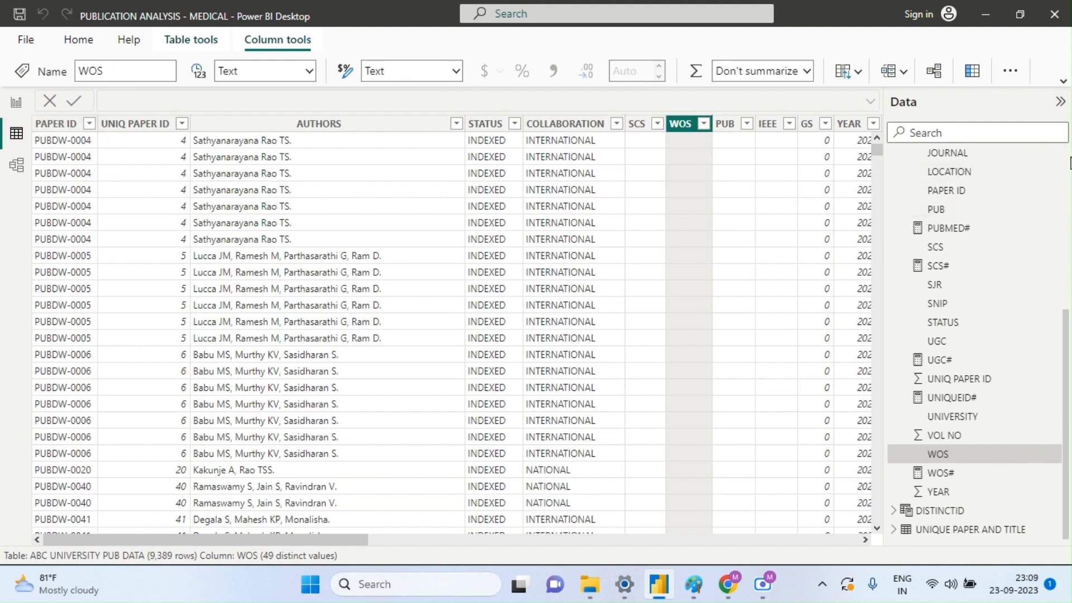
scroll(1070, 167, up, 5)
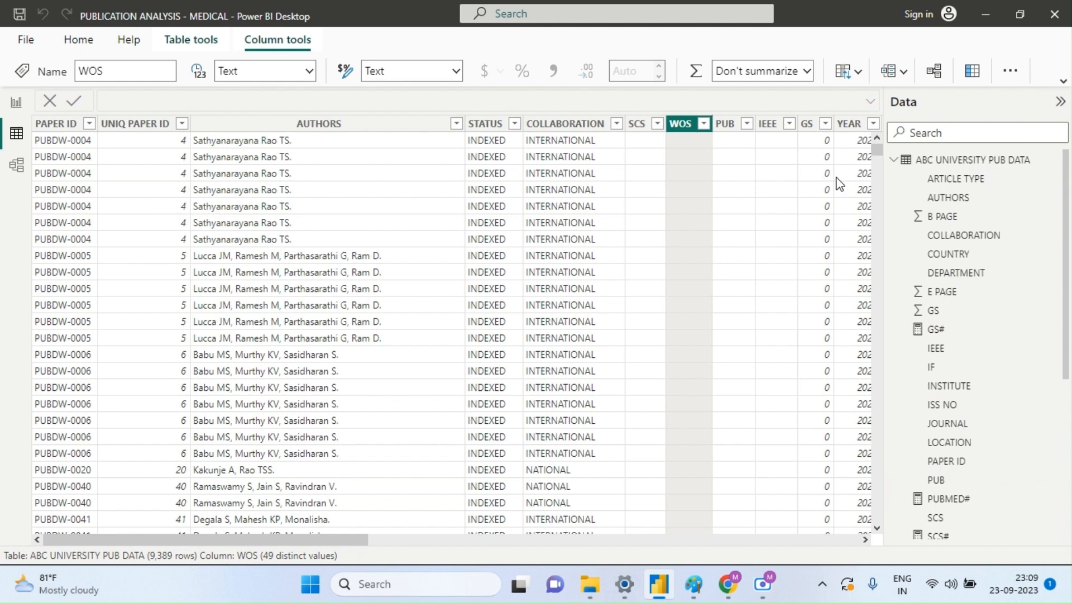
click(894, 160)
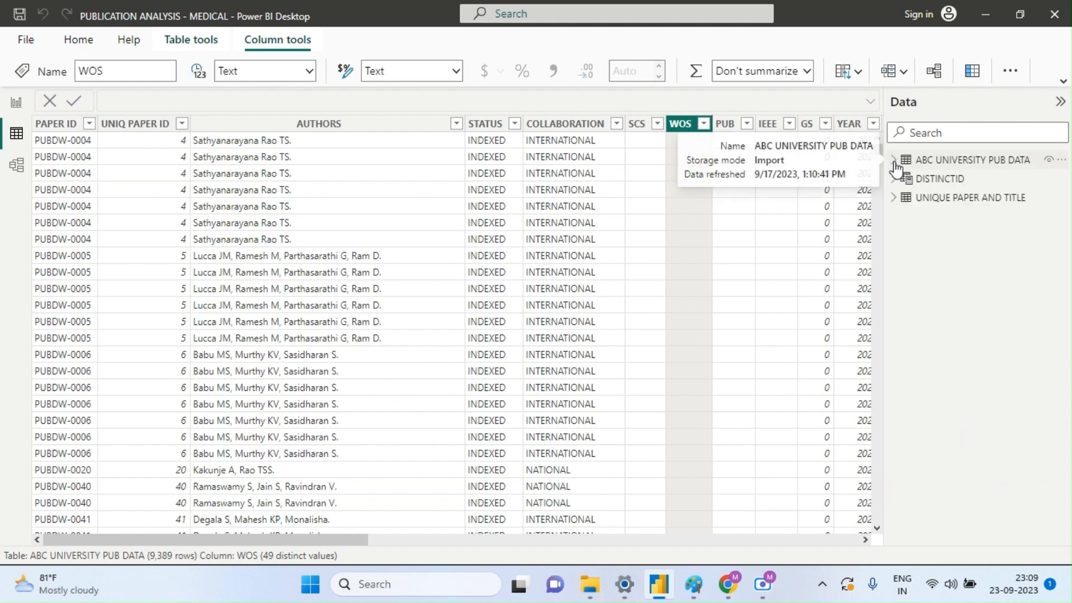
- Add a calculated column named TOTAL WOS to the DISTINCTID table
click(941, 179)
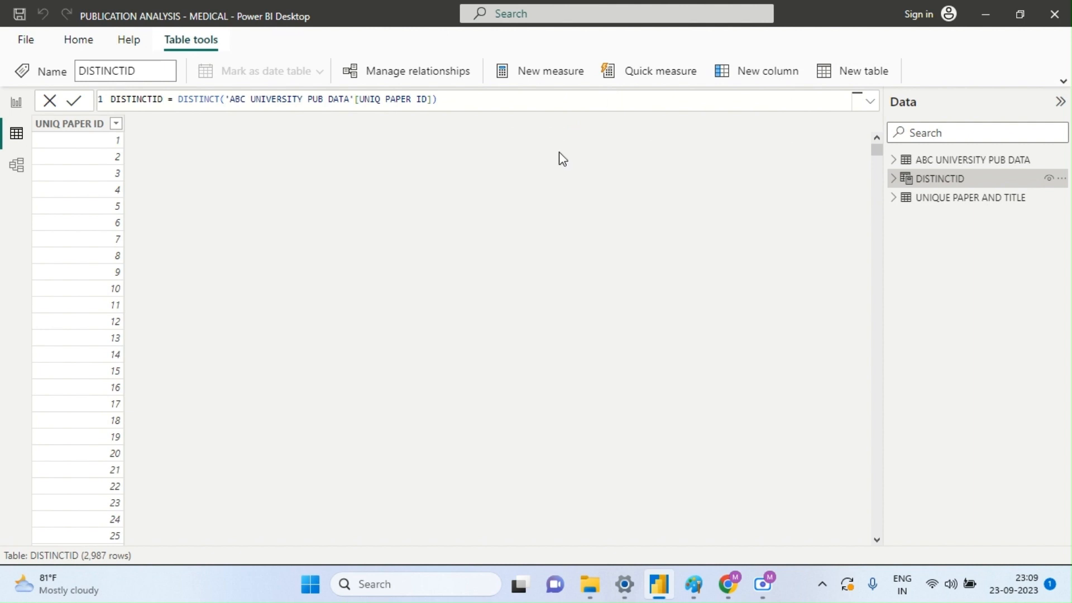
click(740, 72)
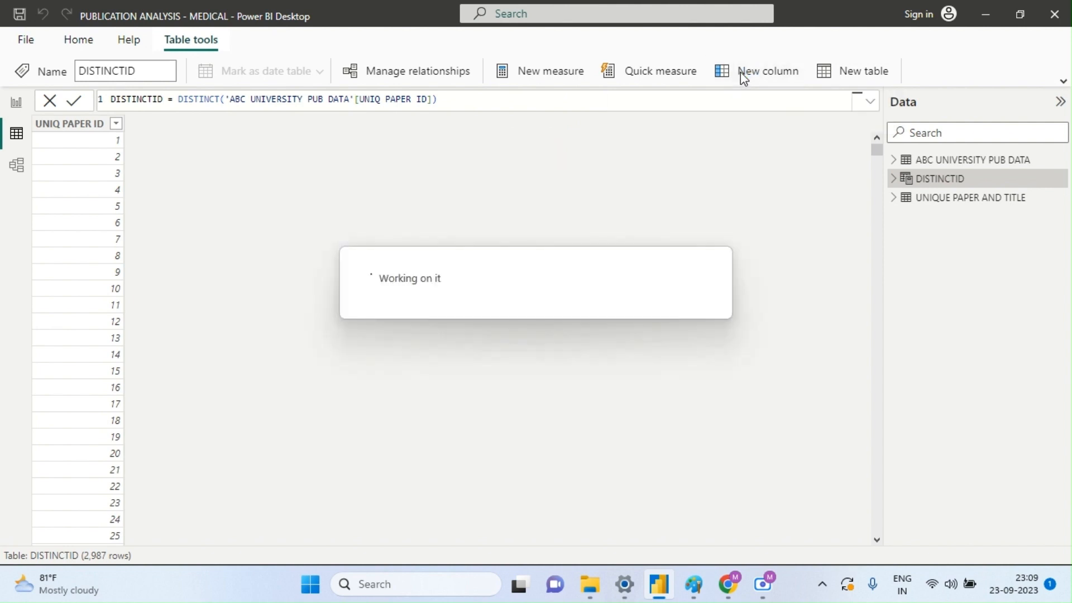
click(144, 103)
key(BackSpace)
key(BackSpace)
key(BackSpace)
key(BackSpace)
key(BackSpace)
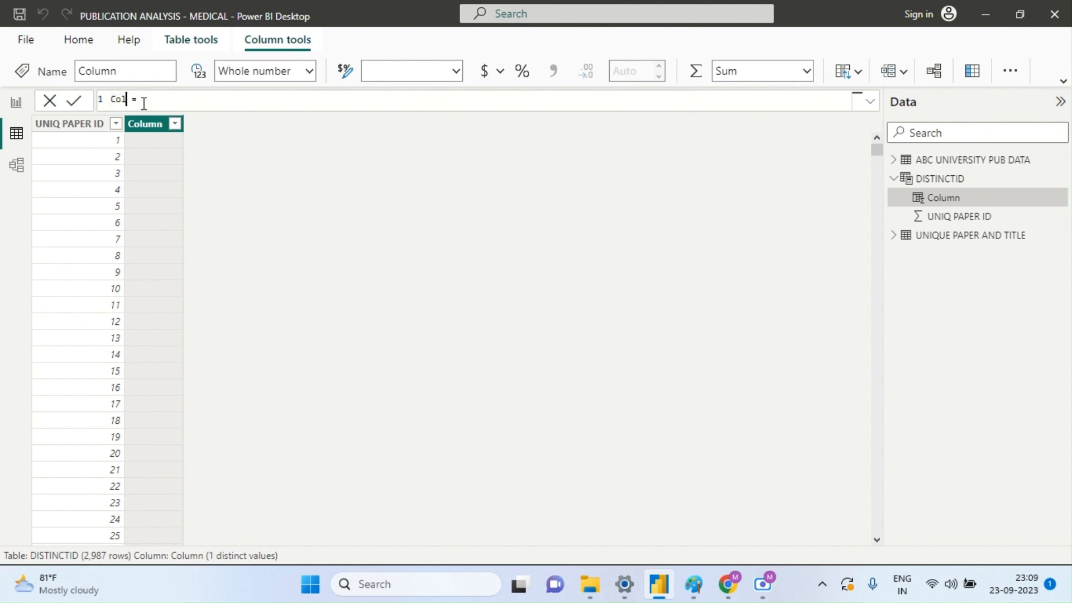
key(BackSpace)
text(TOTAL NOS)
- Start the TOTAL WOS formula with LOOKUPVALUE, using 'ABC UNIVERSITY PUB DATA'[WOS] as the result column
click(190, 103)
text(LOOK)
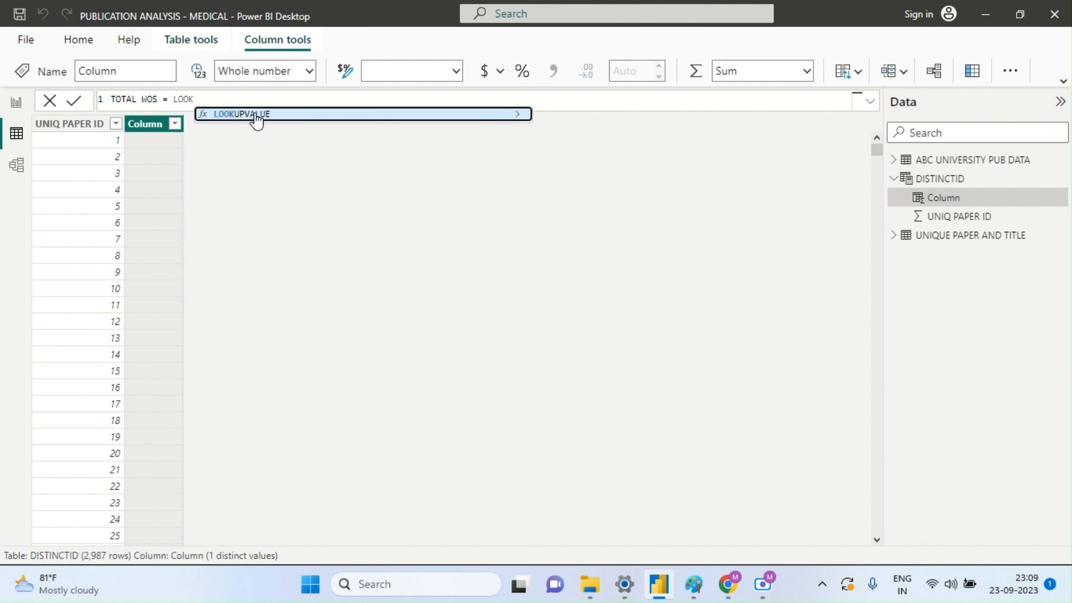
click(257, 119)
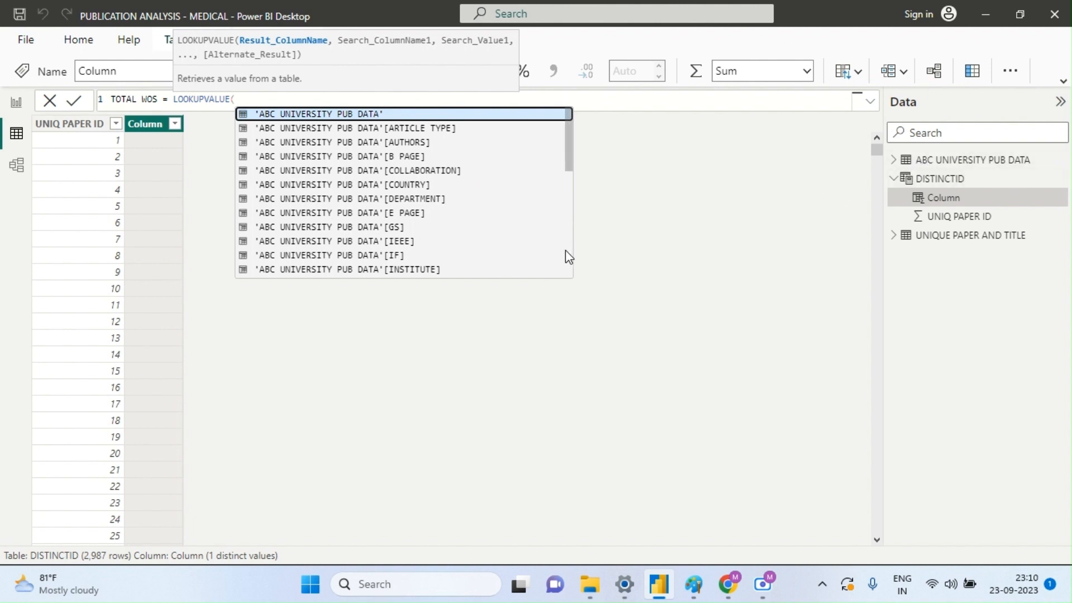
scroll(568, 257, down, 5)
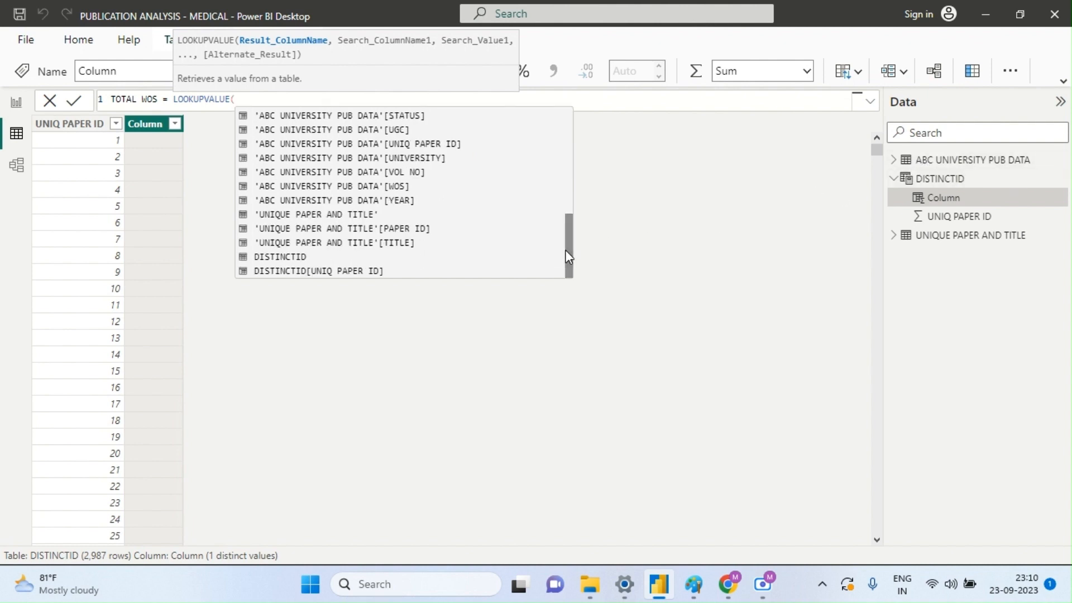
click(383, 188)
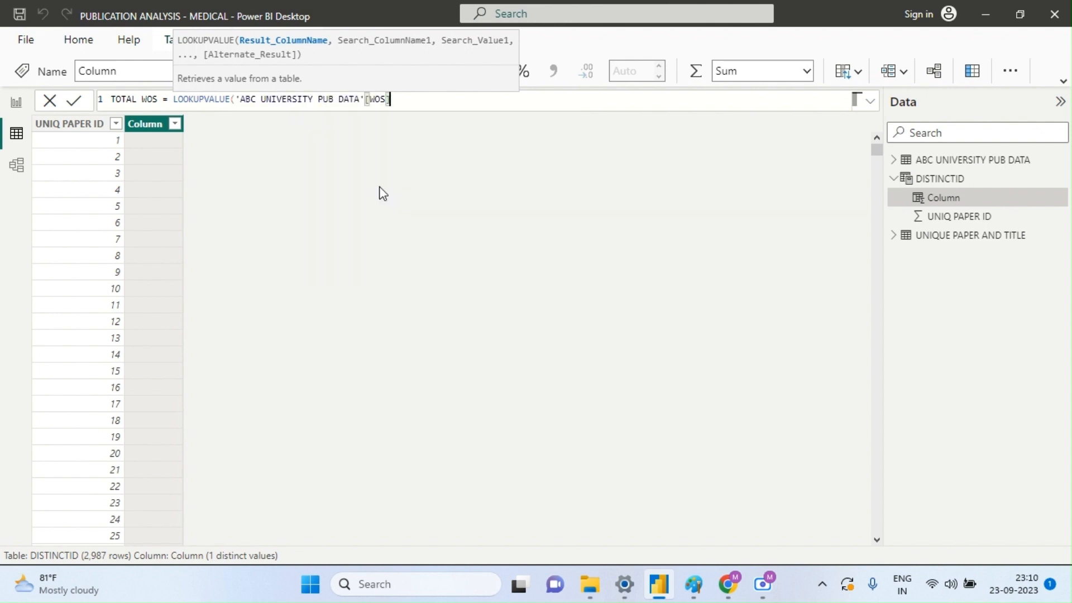
- Complete the lookup with 'ABC UNIVERSITY PUB DATA'[UNIQ PAPER ID] as the search column and DISTINCTID[UNIQ PAPER ID] as the search value
text(,)
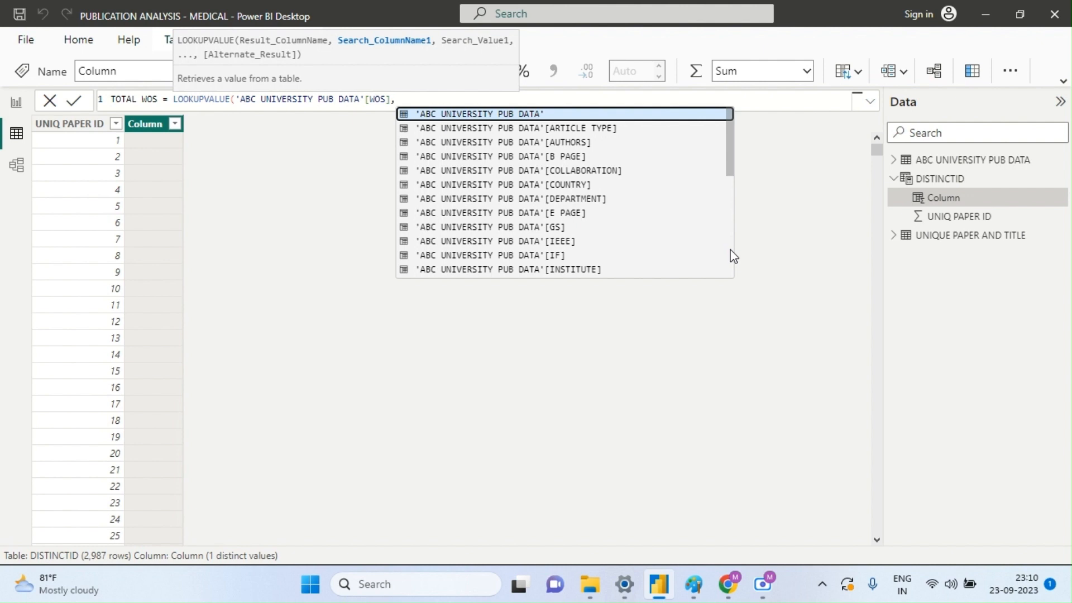
scroll(733, 256, down, 5)
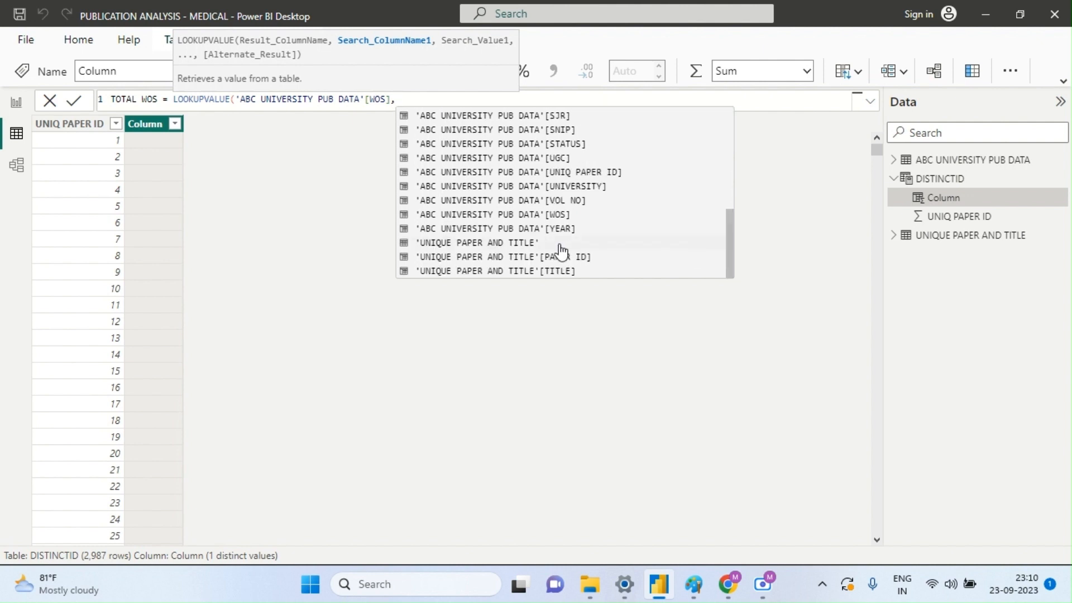
click(593, 178)
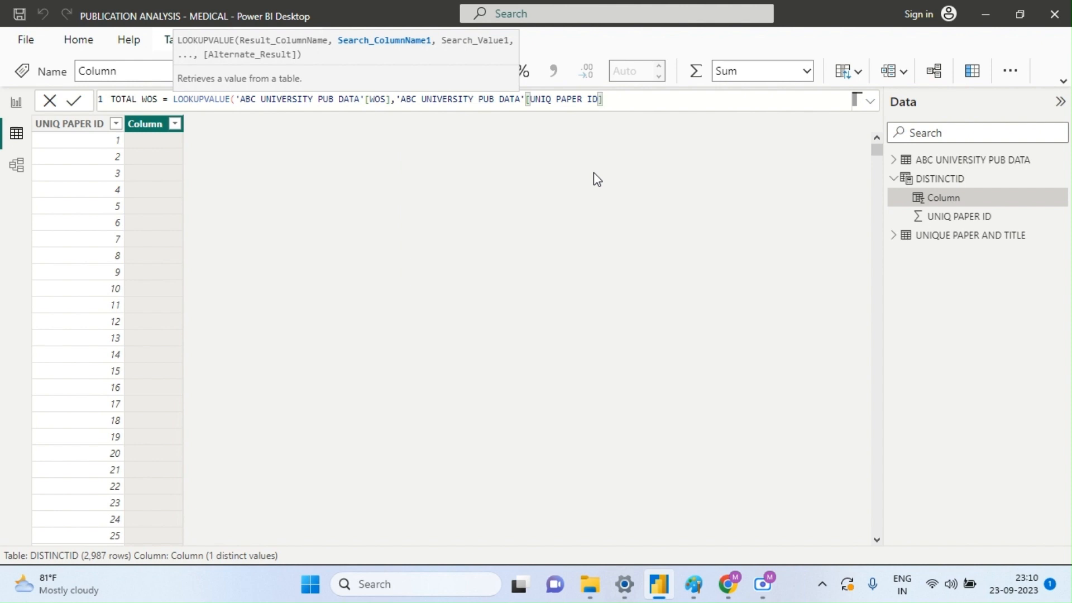
text(,)
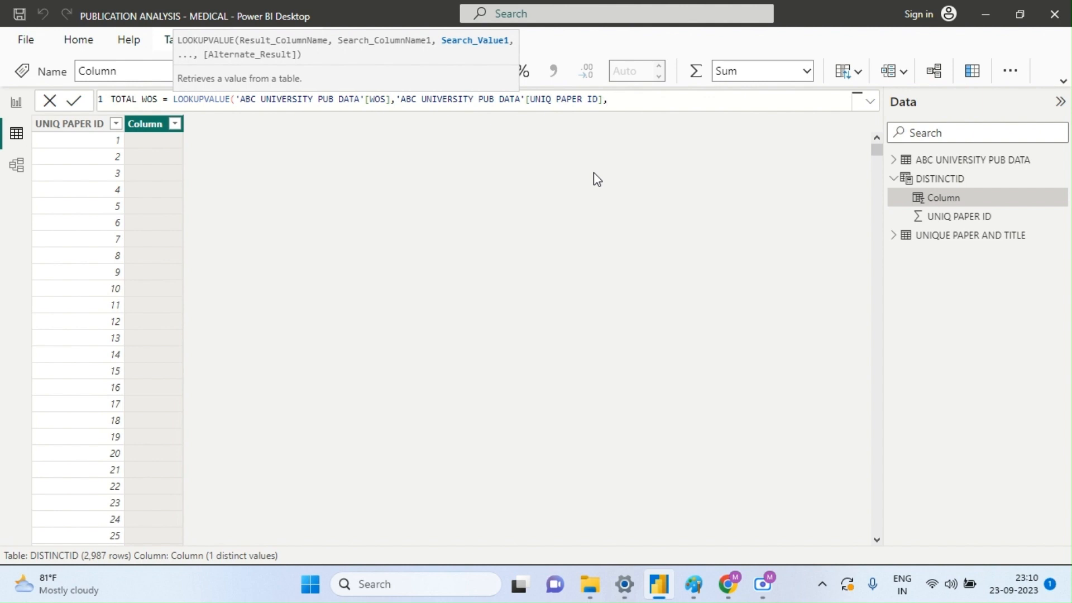
text(DIS)
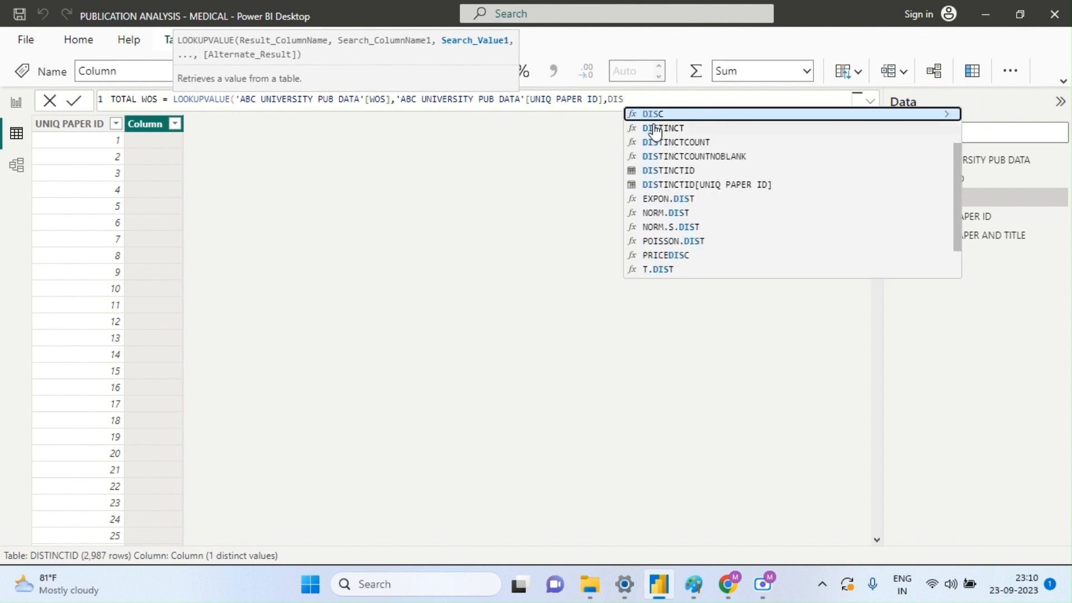
click(661, 186)
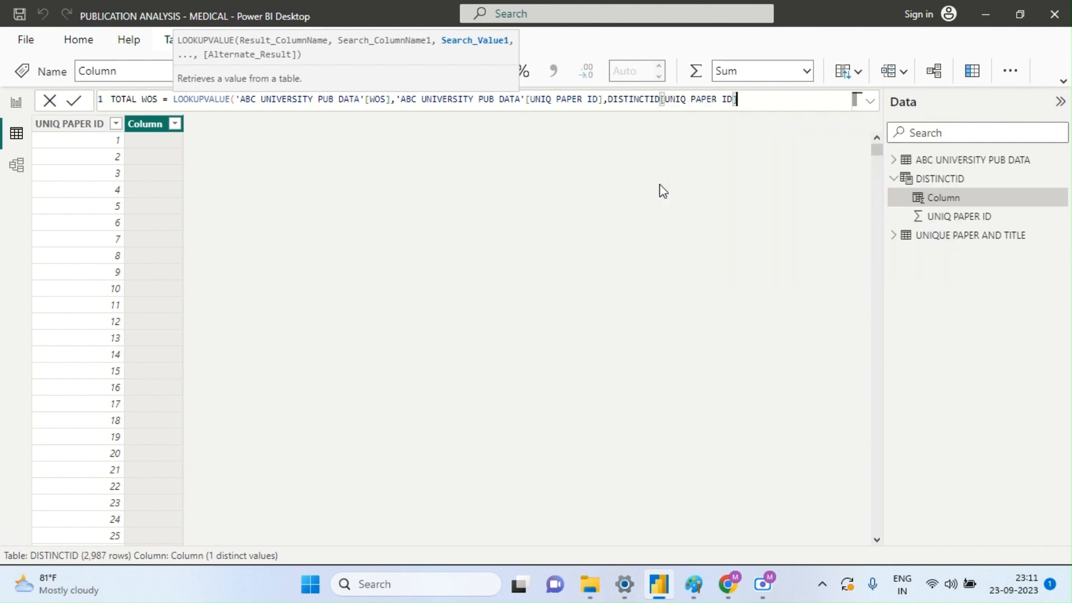
text())
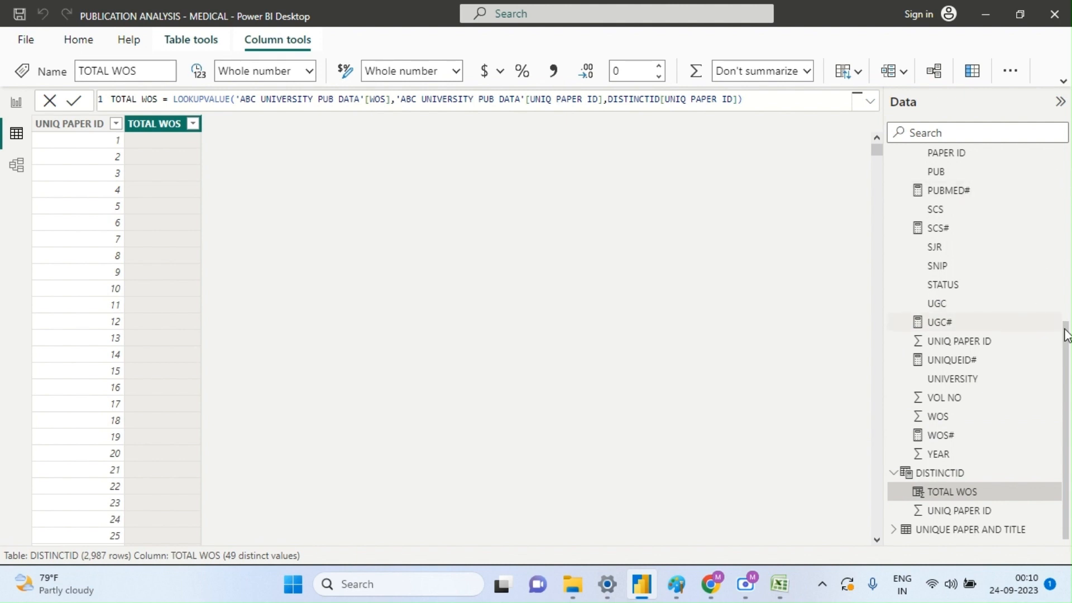
- Open the ABC UNIVERSITY PUB DATA query for editing in Power Query Editor
drag(1067, 327, 1068, 248)
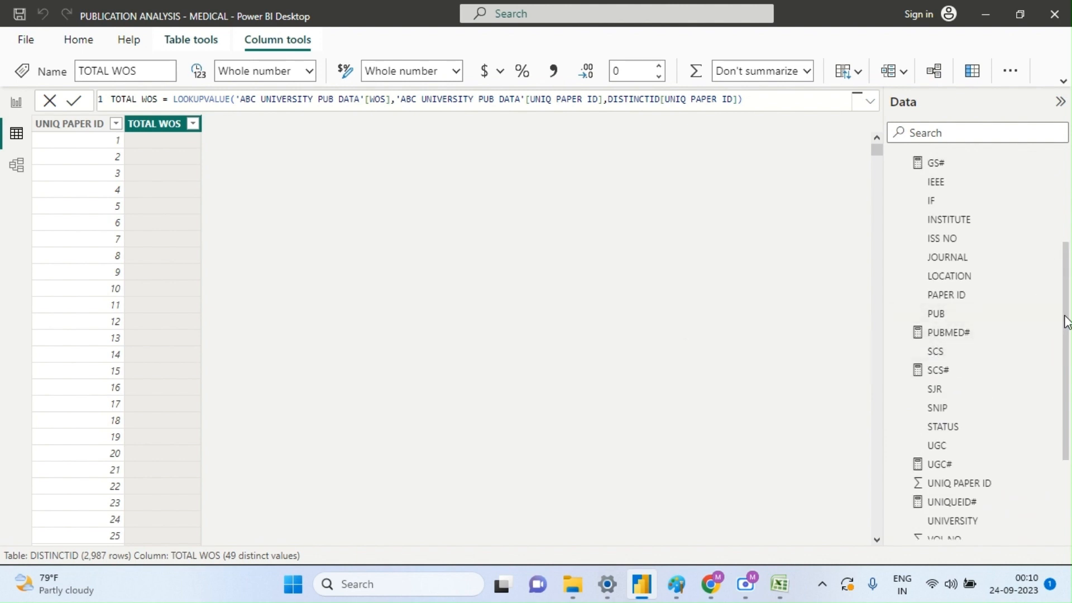
drag(1067, 321, 1068, 386)
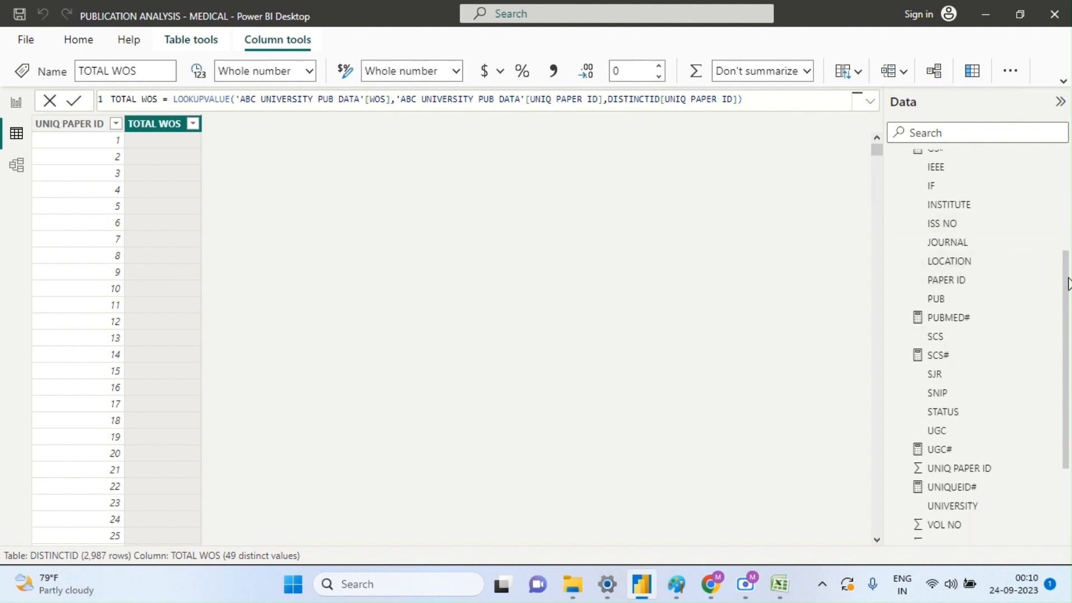
scroll(1069, 284, up, 5)
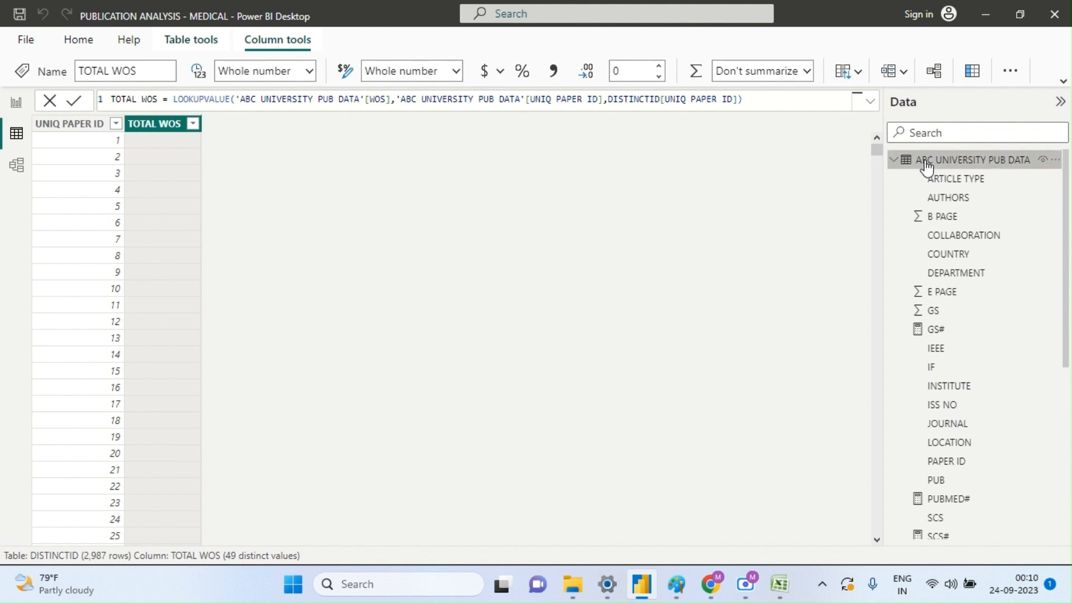
right_click(927, 164)
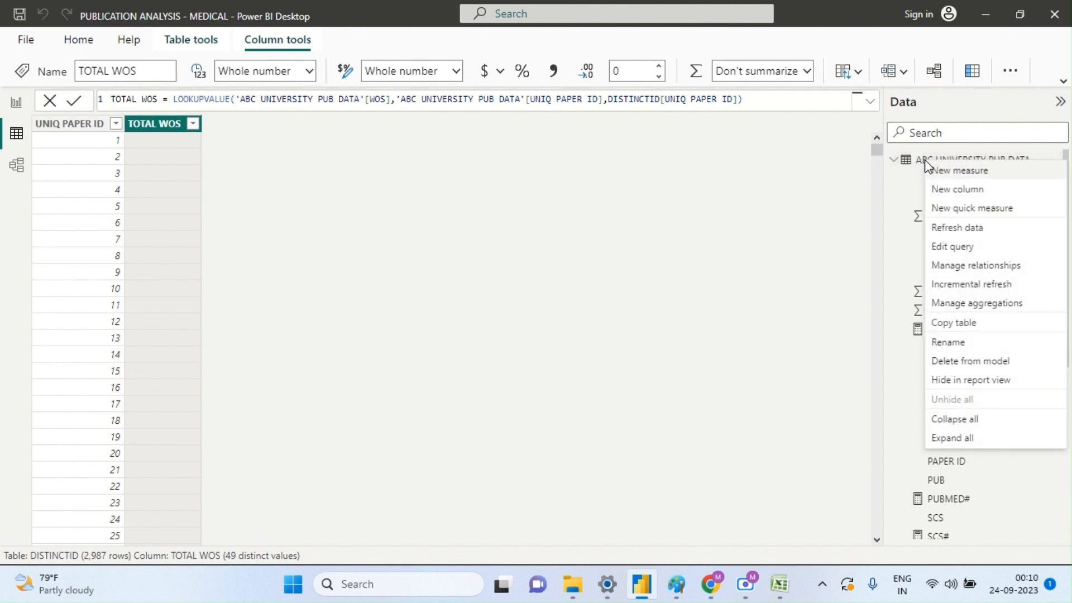
click(949, 246)
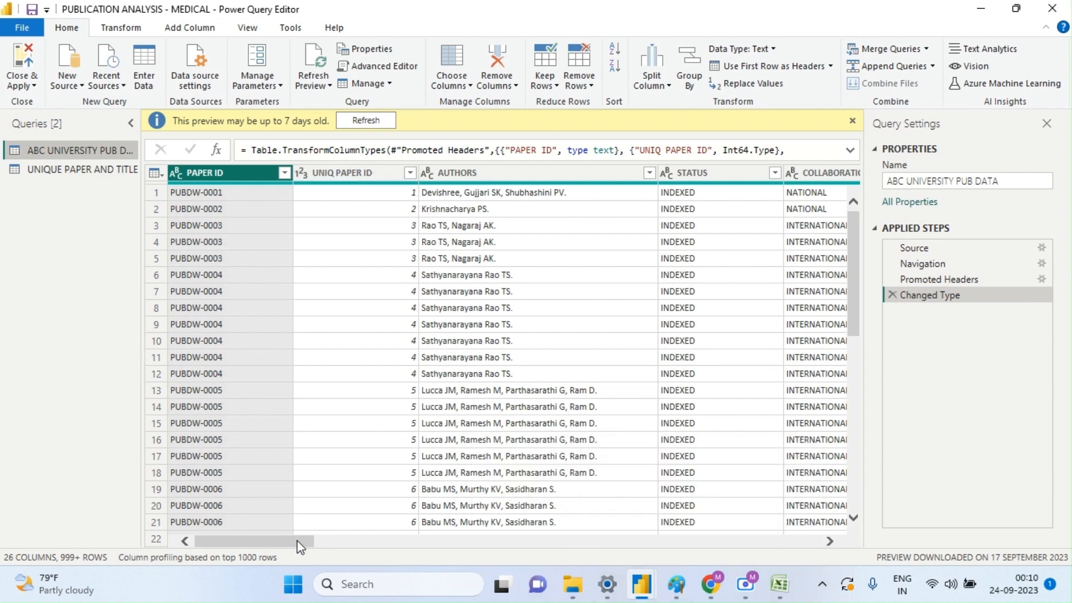
- Set the data type of the SCS column in ABC UNIVERSITY PUB DATA to Whole Number
drag(297, 540, 390, 551)
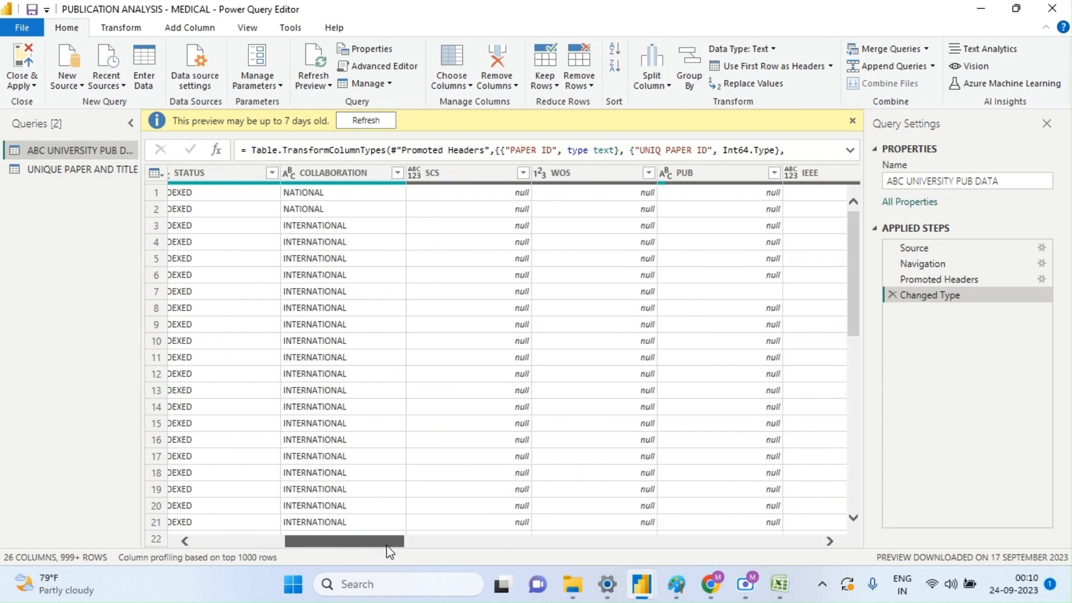
click(476, 174)
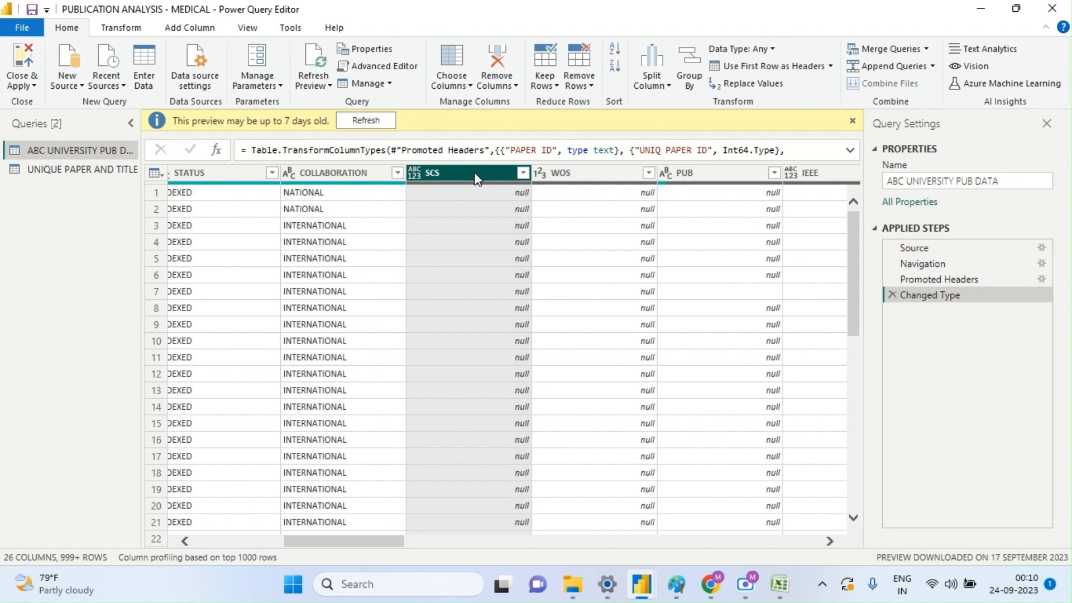
click(772, 49)
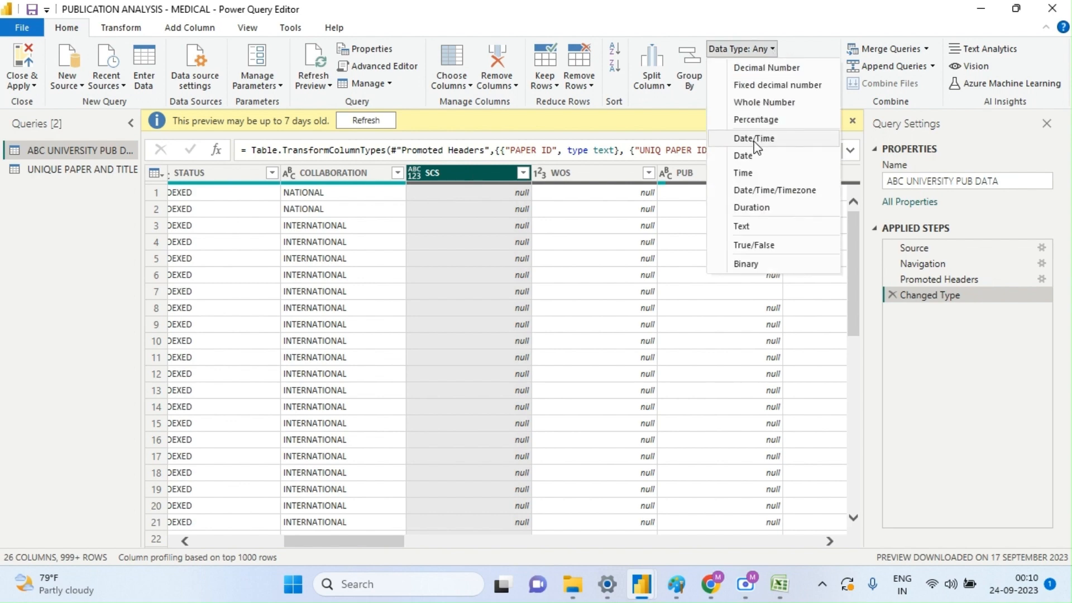
click(767, 104)
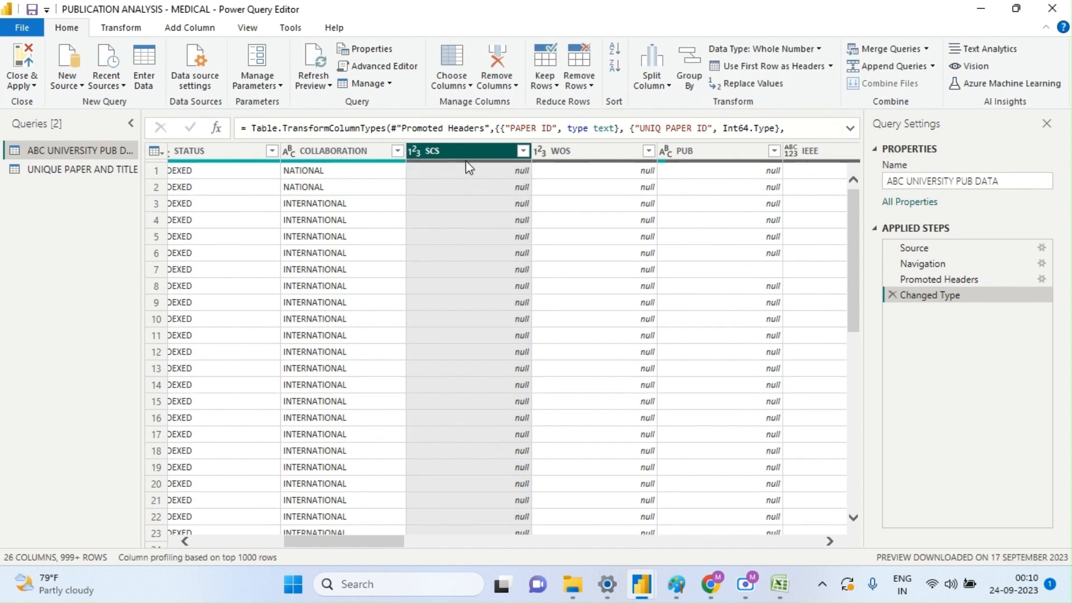
- Set the data type of the SNIP column in ABC UNIVERSITY PUB DATA to Decimal Number
scroll(720, 167, right, 3)
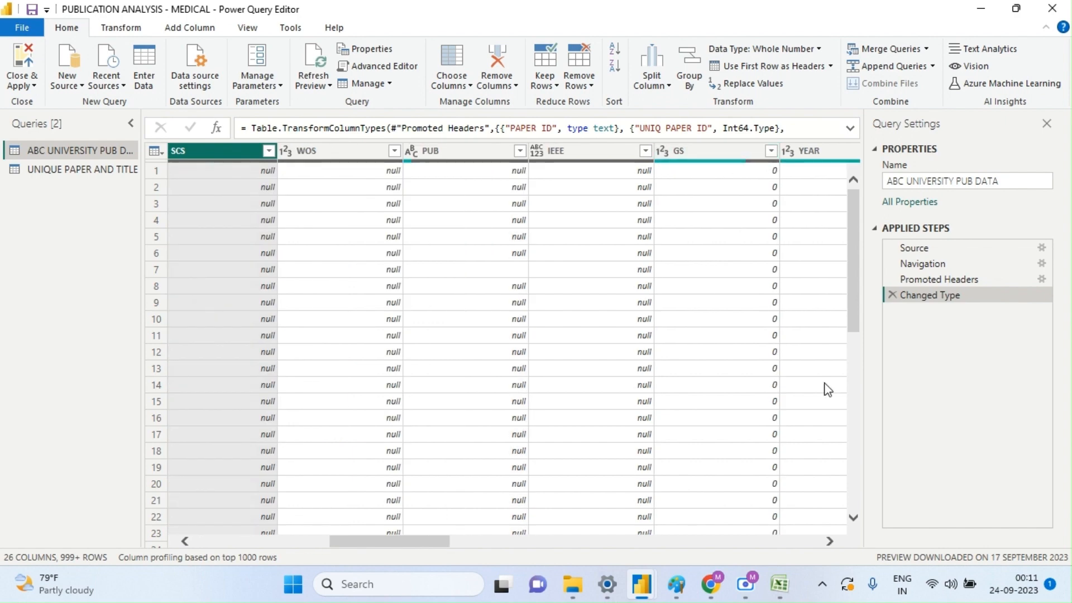
click(829, 540)
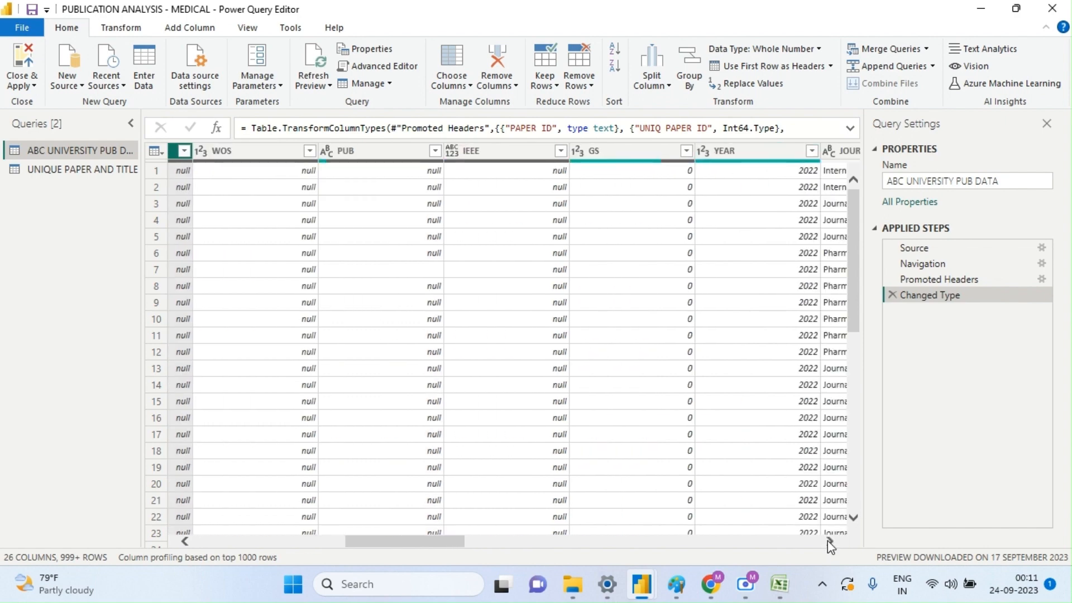
click(829, 540)
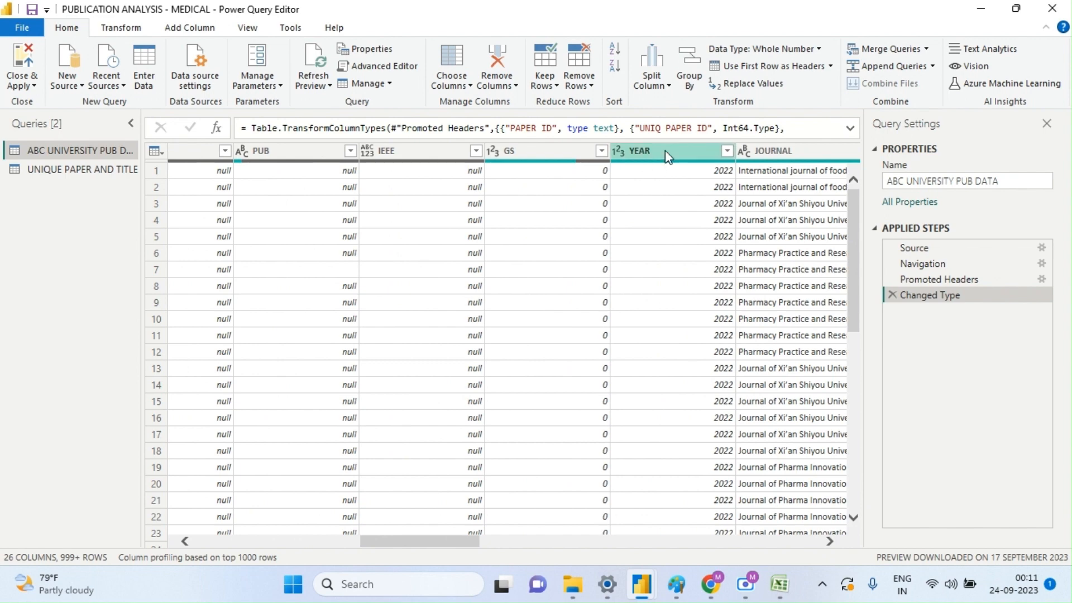
click(830, 541)
click(830, 541)
click(830, 541)
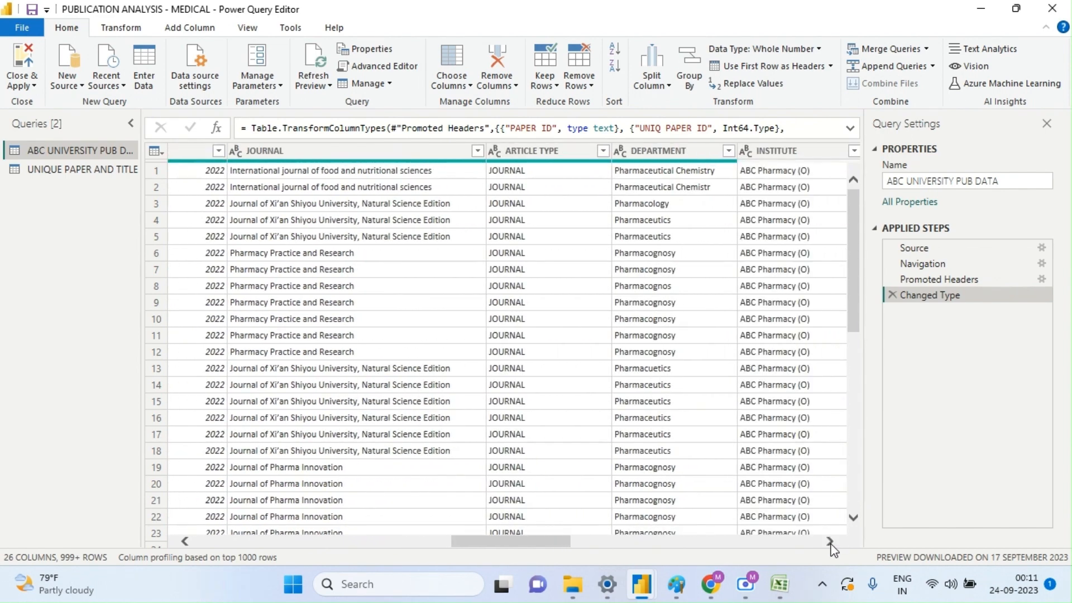
click(830, 541)
click(830, 541)
click(830, 541)
click(829, 541)
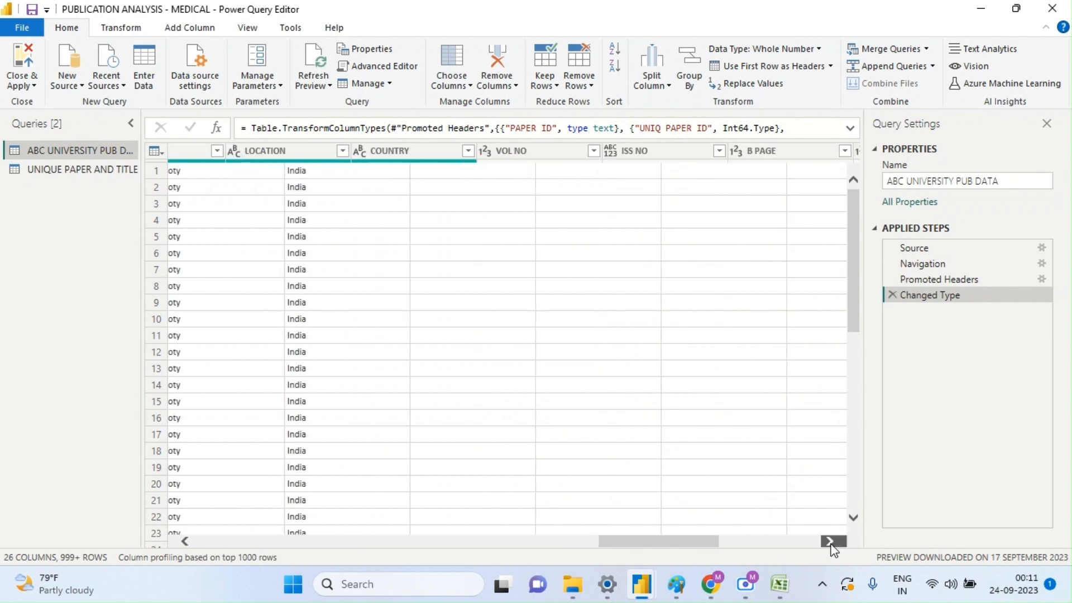
click(830, 541)
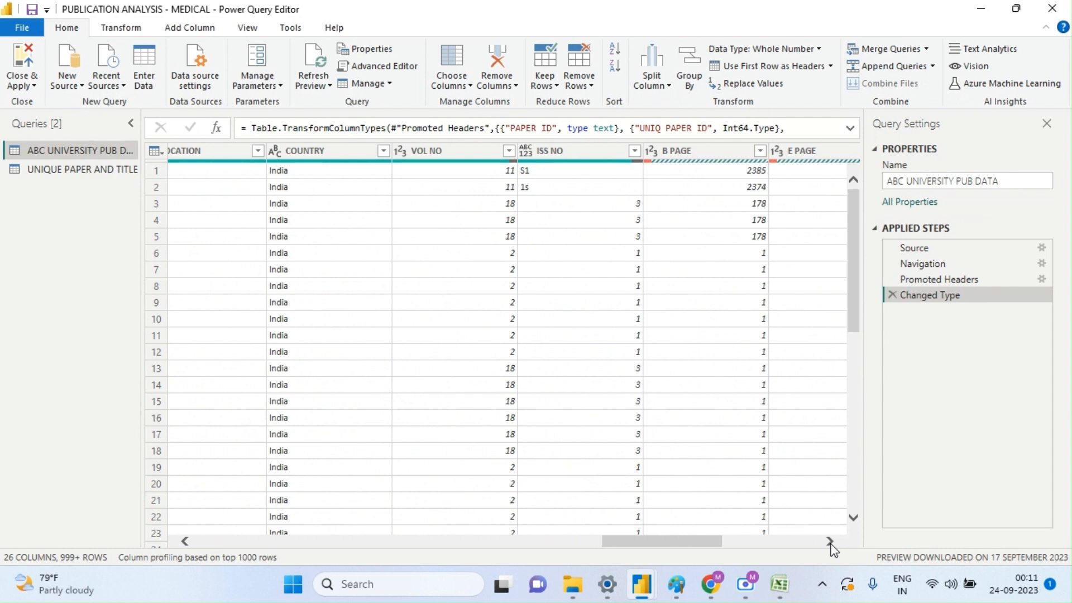
click(830, 541)
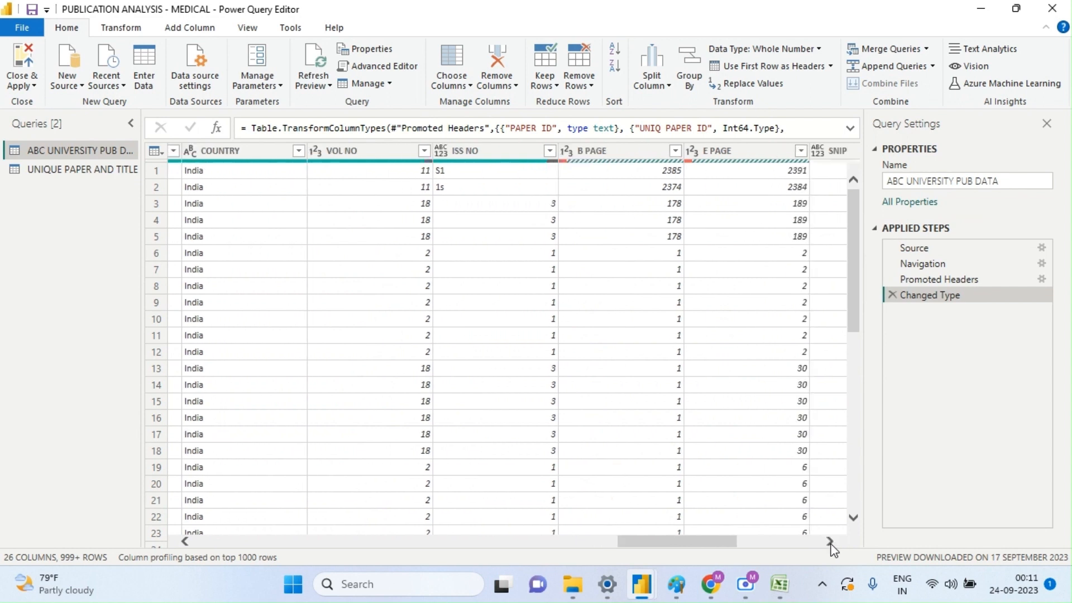
click(830, 541)
click(830, 541)
click(830, 541)
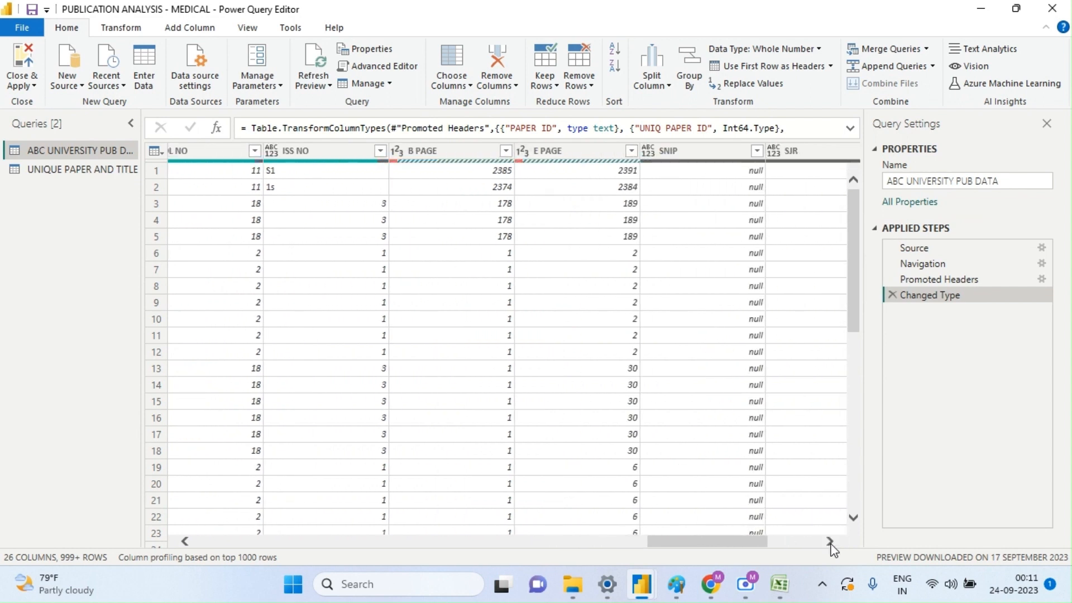
click(829, 541)
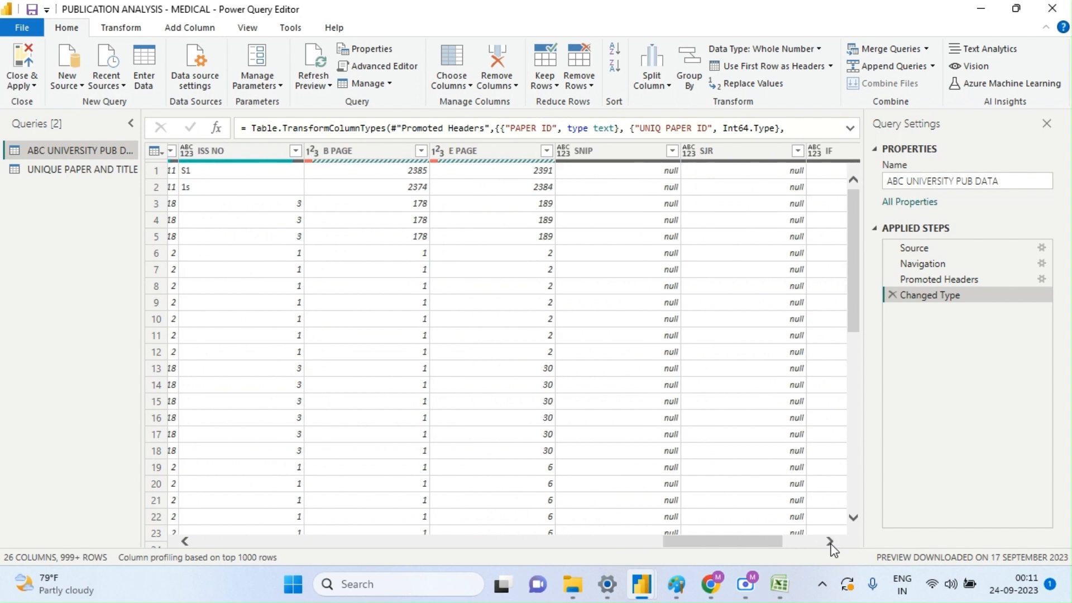
click(671, 152)
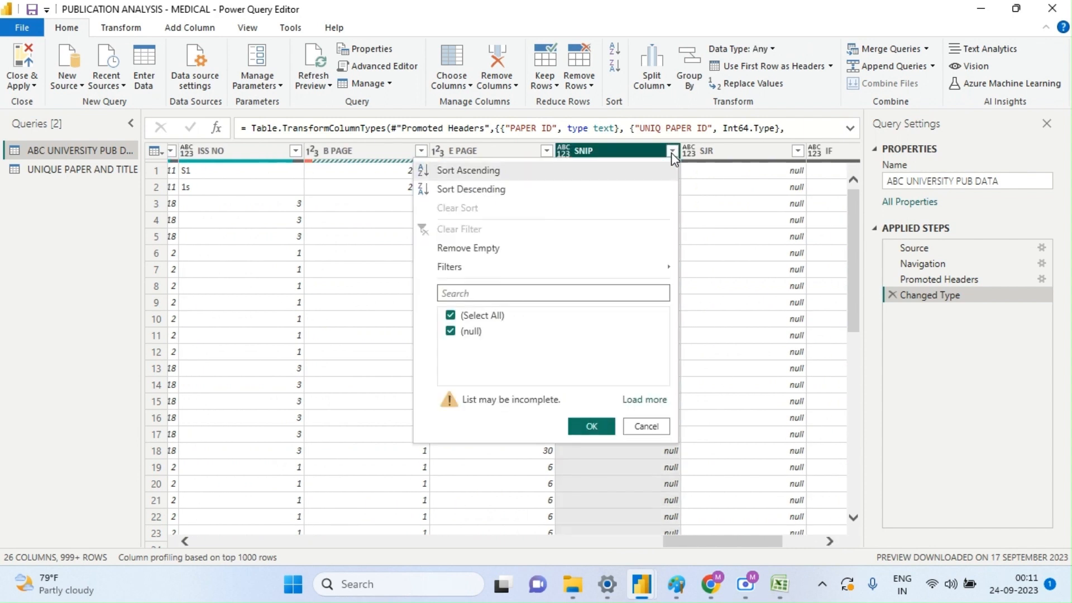
click(774, 49)
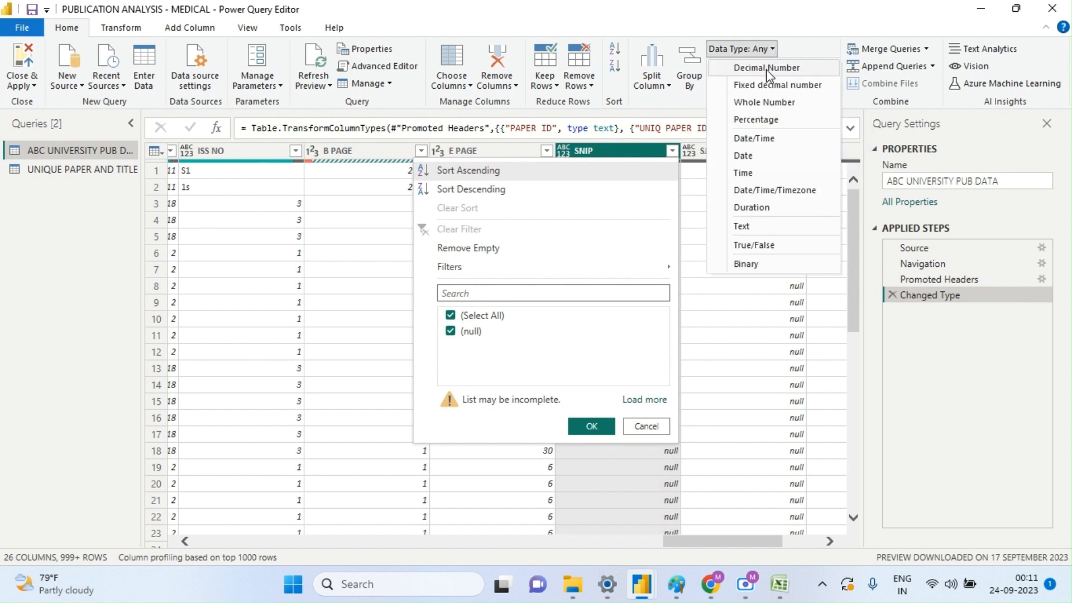
click(767, 70)
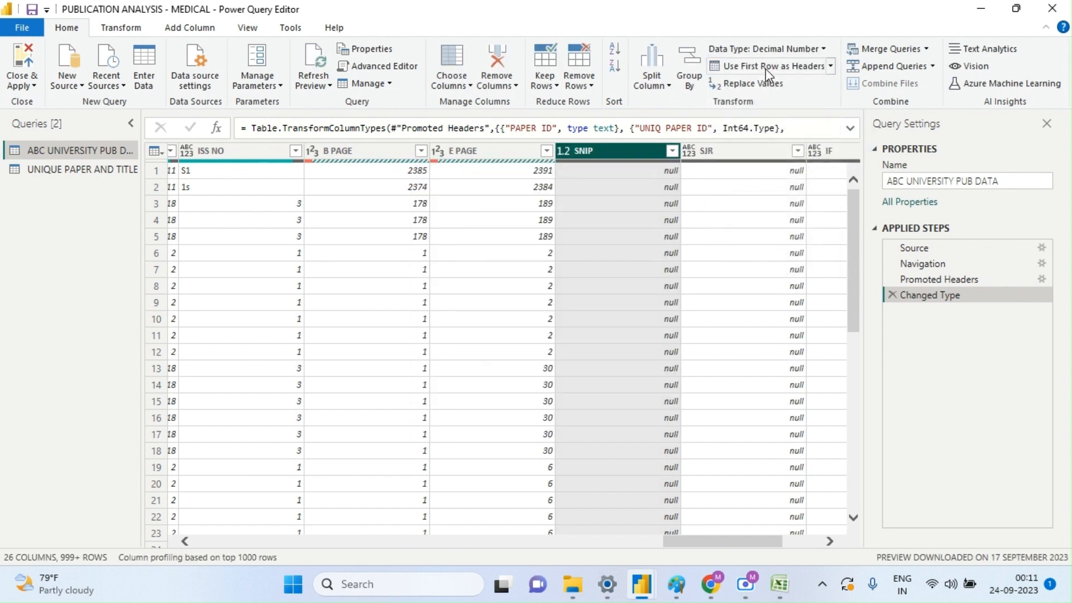
- Set the data type of the IF column in ABC UNIVERSITY PUB DATA to Decimal Number
click(832, 155)
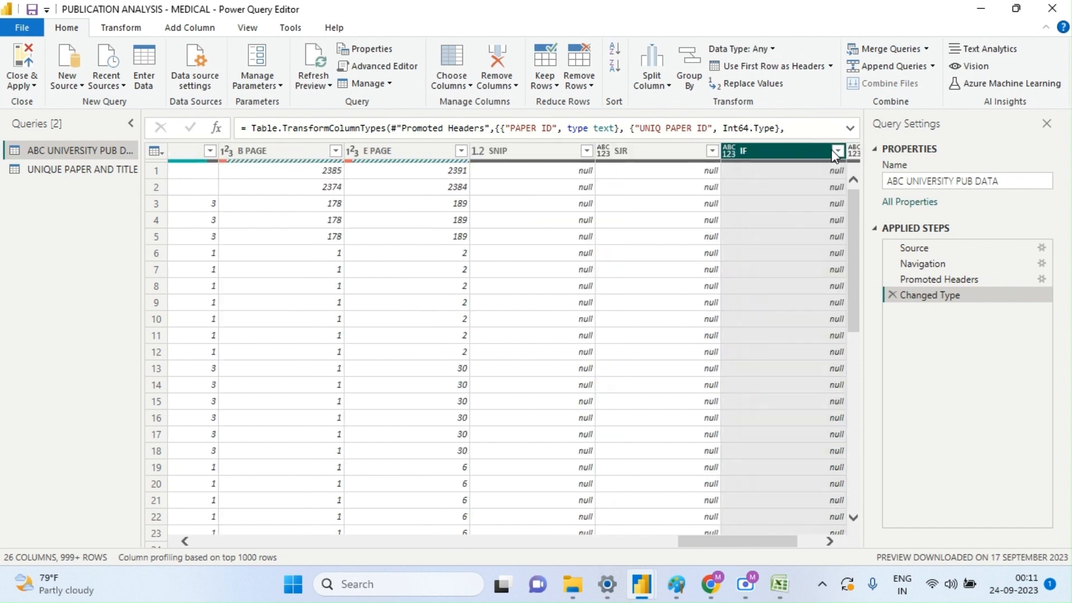
click(768, 49)
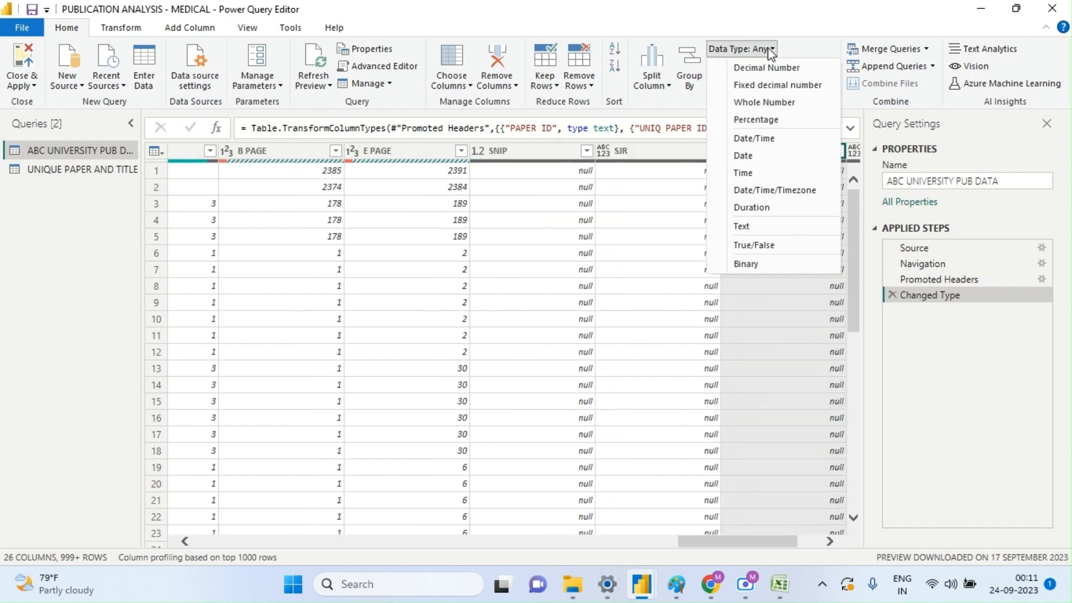
click(764, 68)
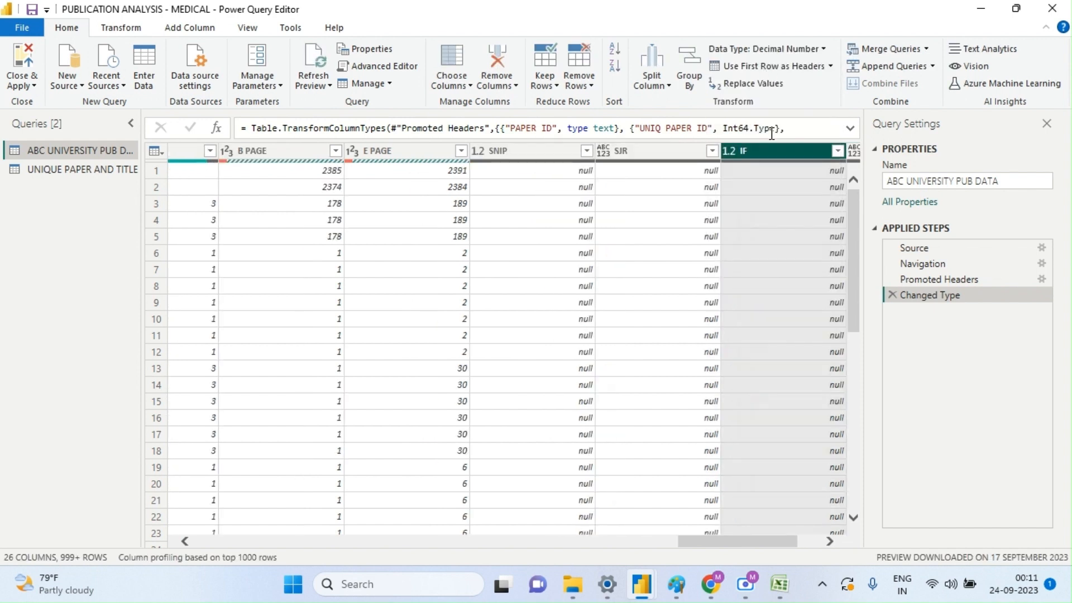
- Apply the query changes to the data model, close the query editor and dismiss the load report
click(829, 541)
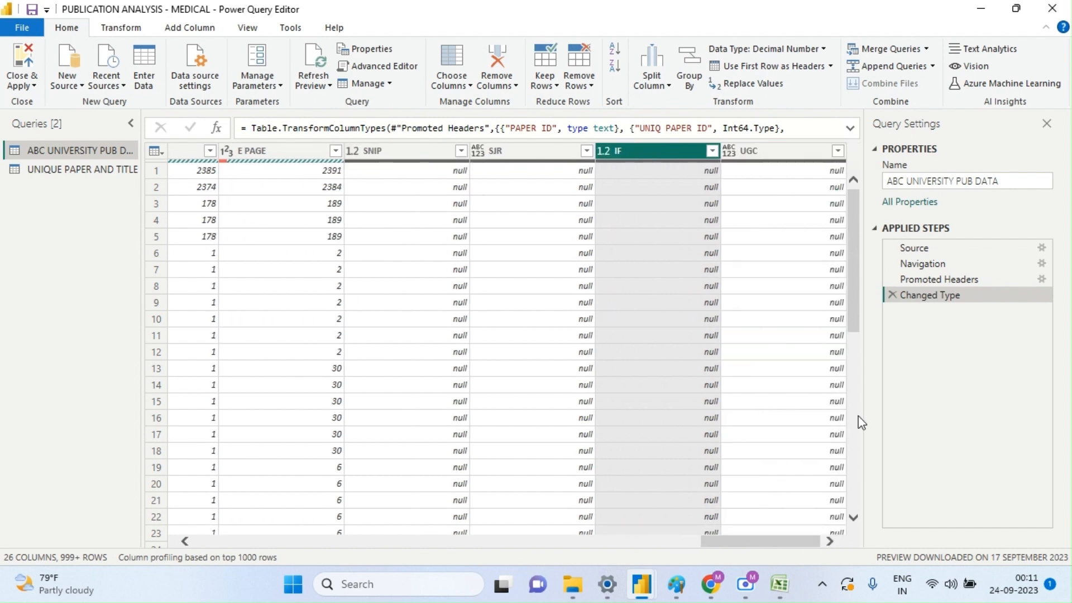
click(22, 70)
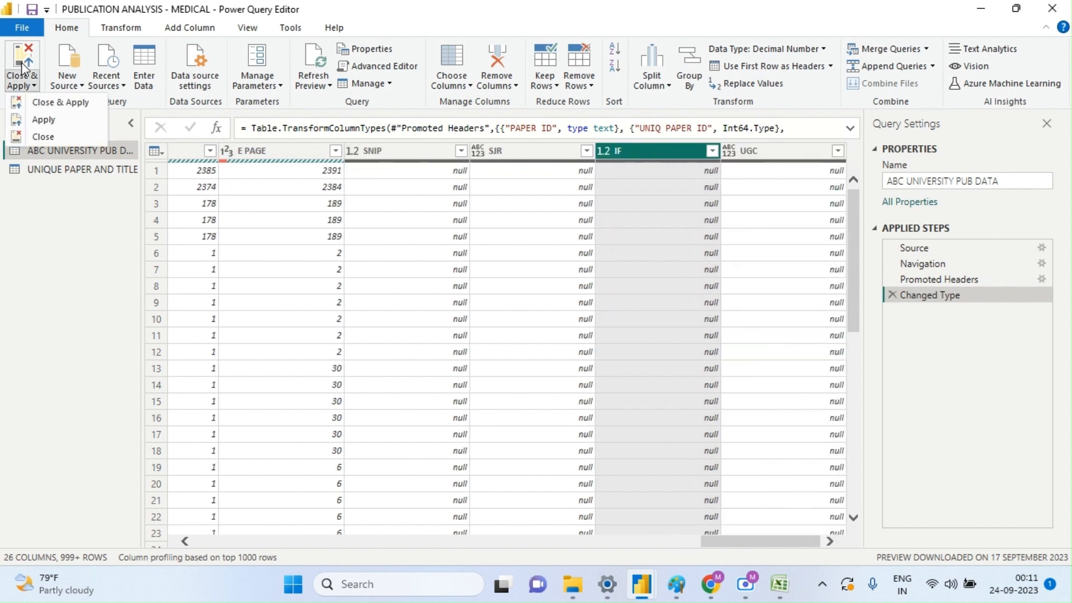
click(40, 105)
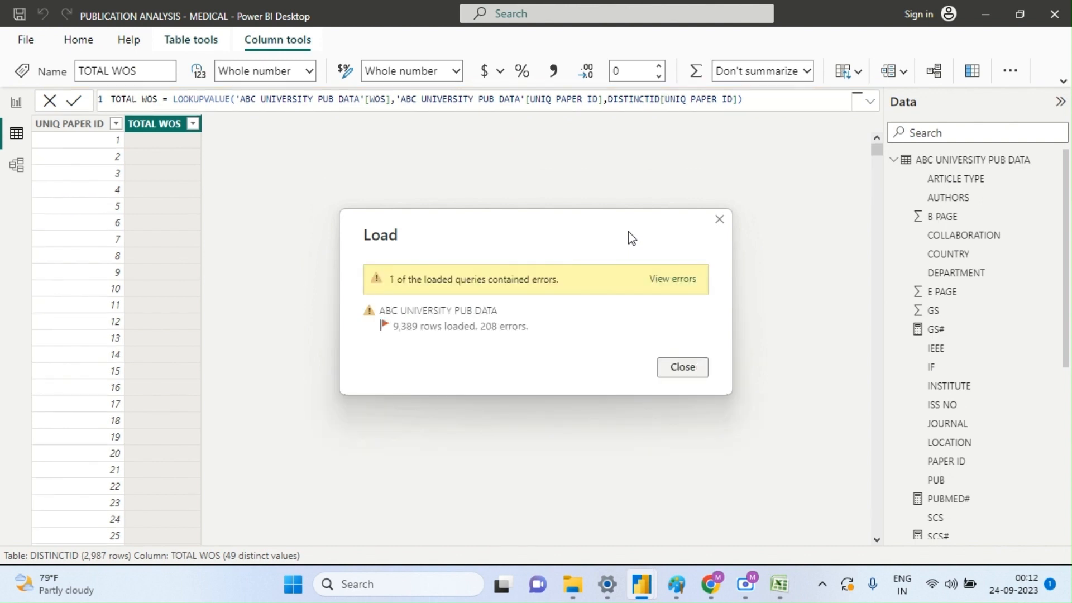
click(687, 367)
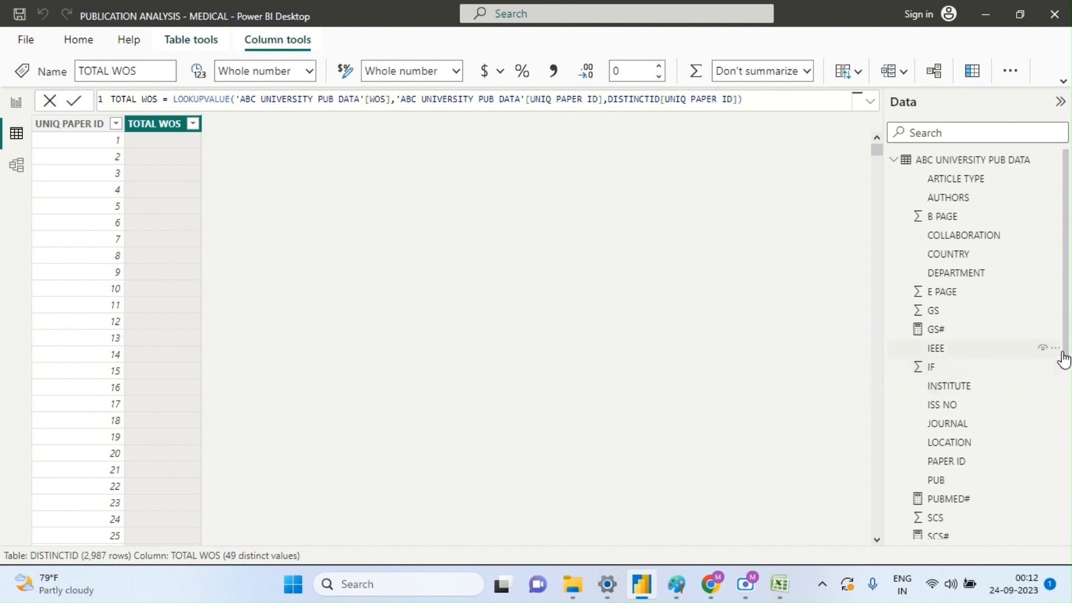
drag(1066, 350, 1067, 523)
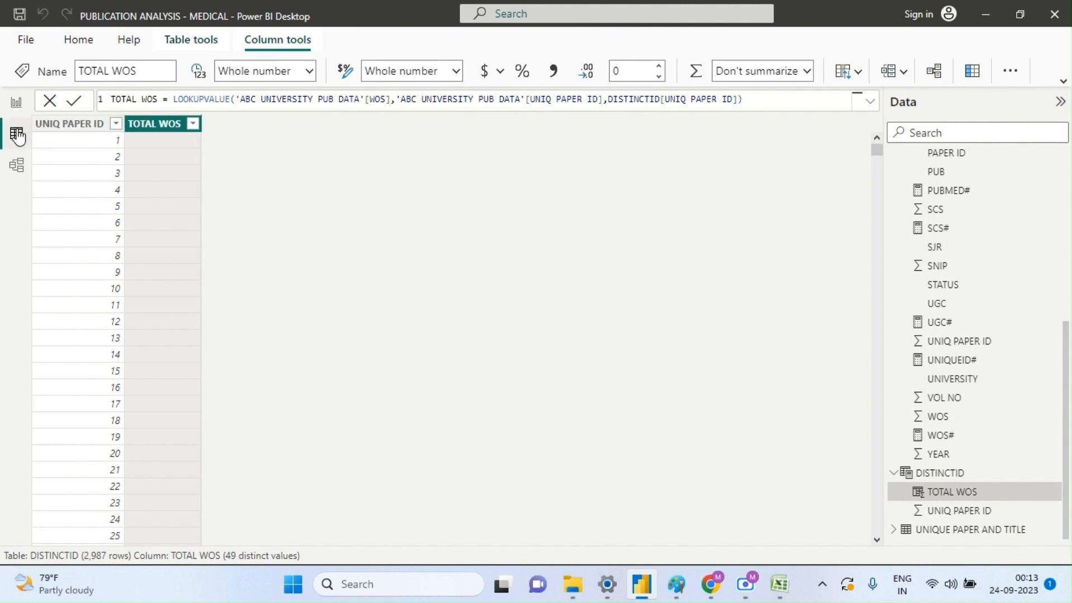
- Add a card visual to report Page 1 and populate it with TOTAL WOS from the DISTINCTID table
click(16, 102)
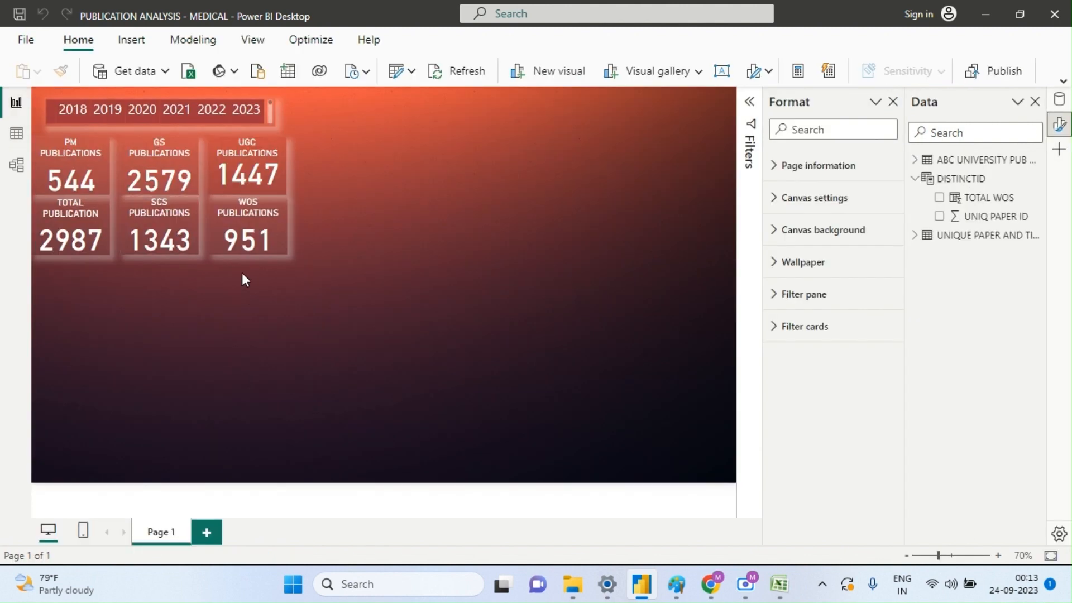
click(662, 71)
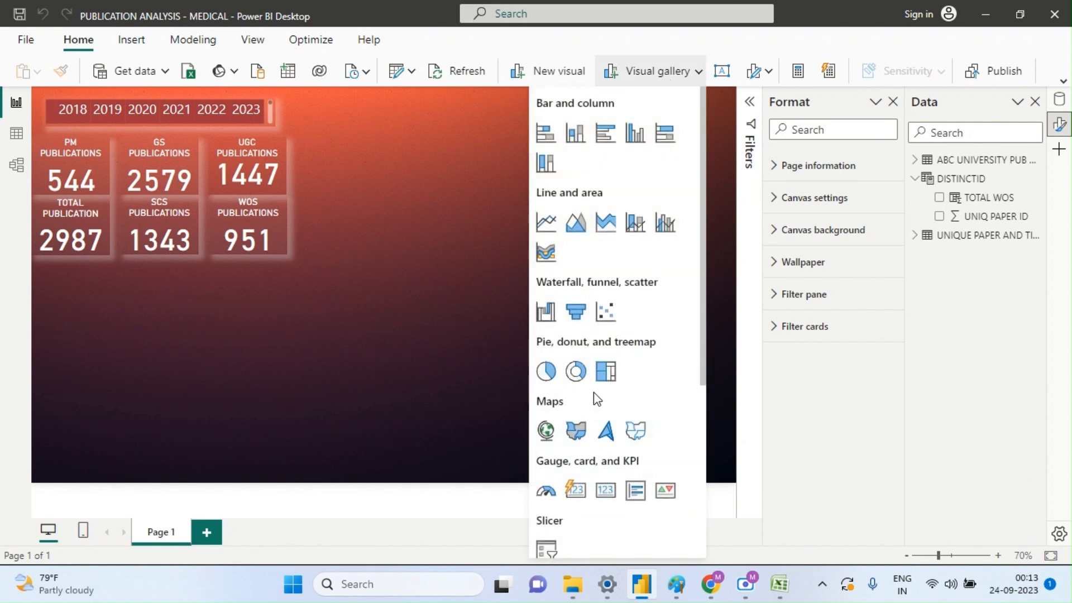
click(605, 493)
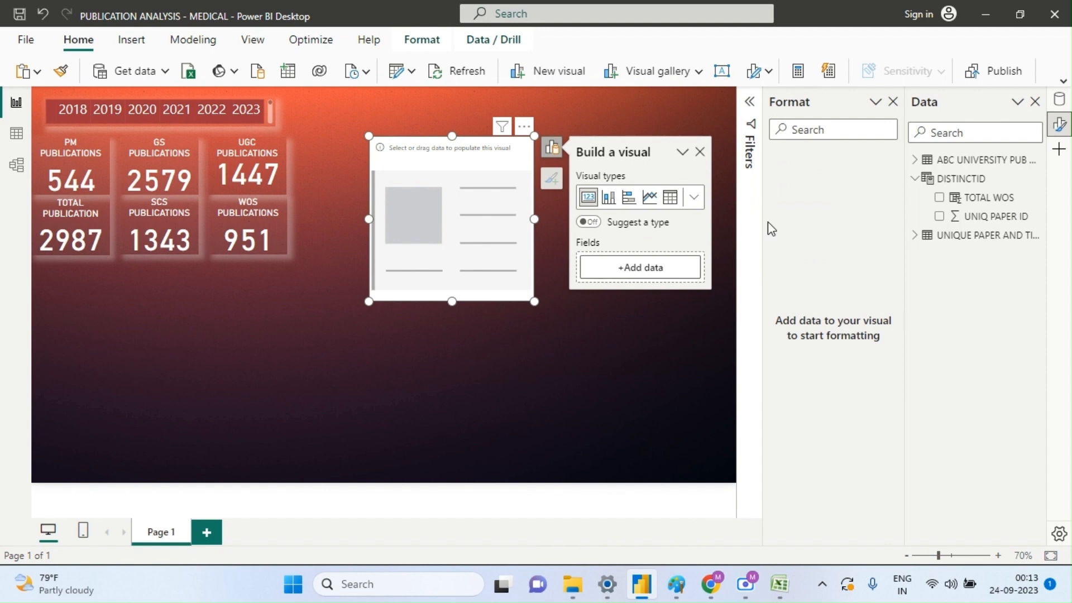
click(939, 198)
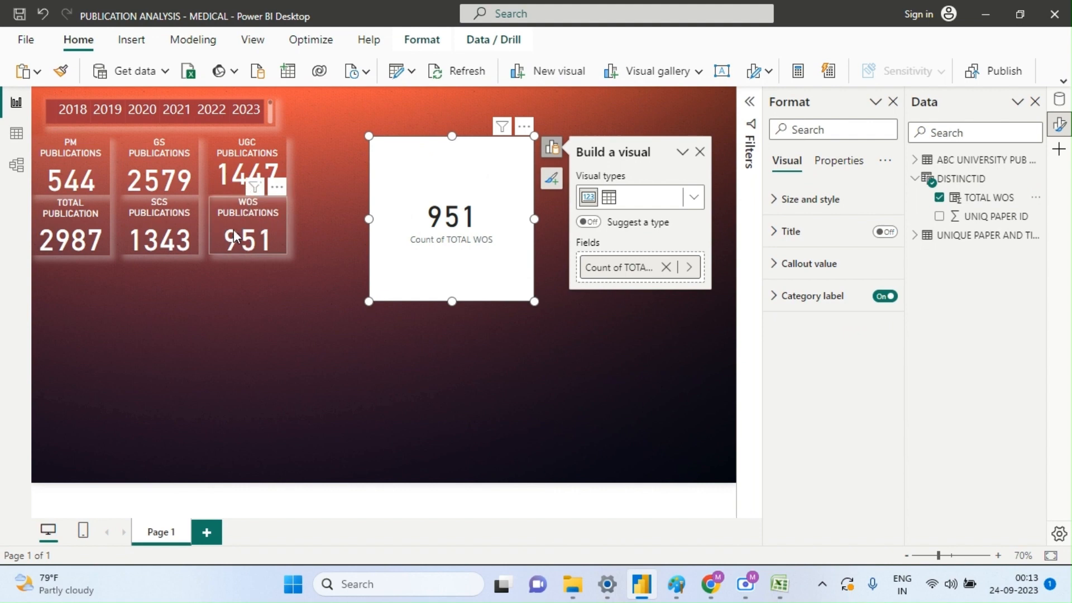
- Change the aggregation of the new card's TOTAL WOS field to Sum
click(689, 267)
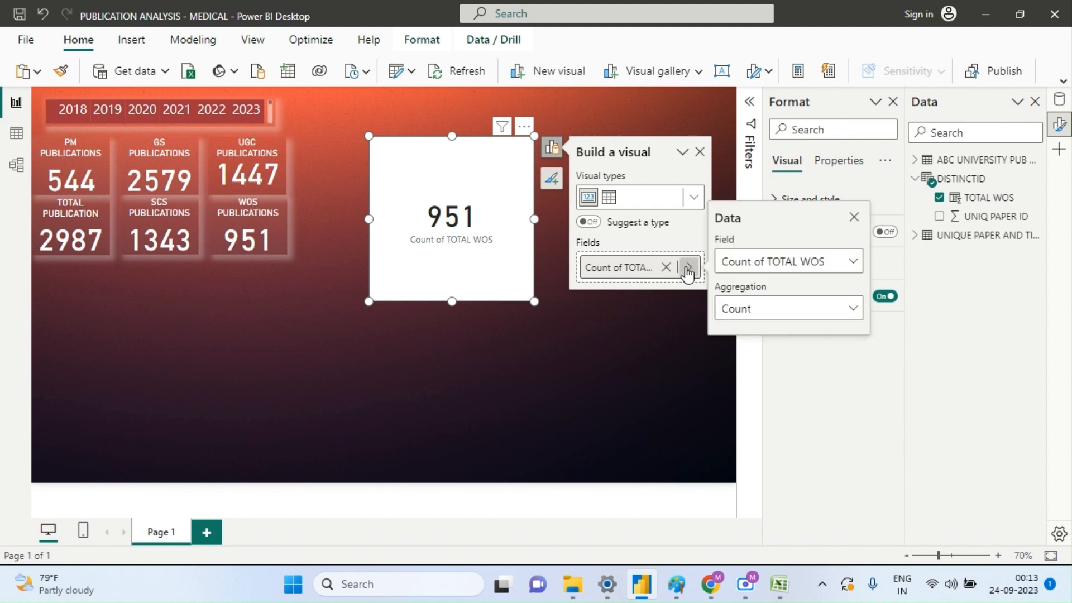
click(854, 263)
click(854, 264)
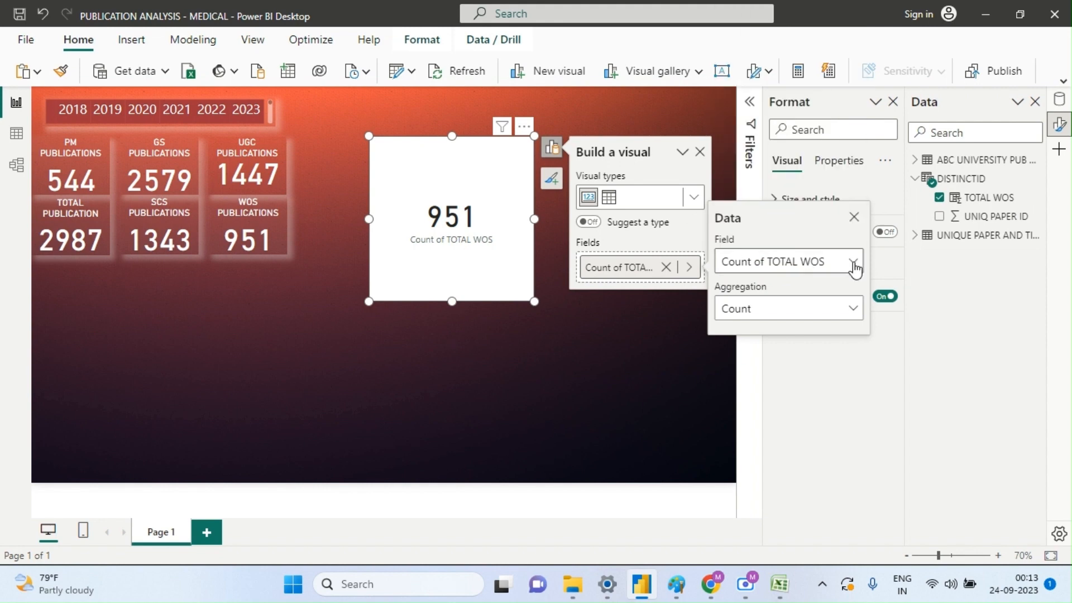
click(853, 316)
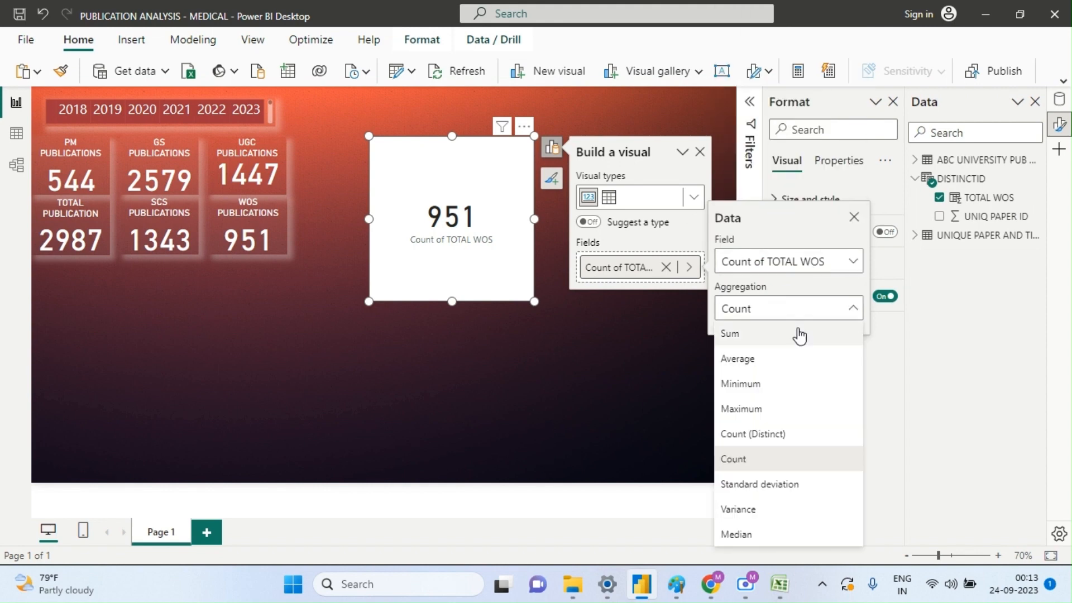
click(740, 337)
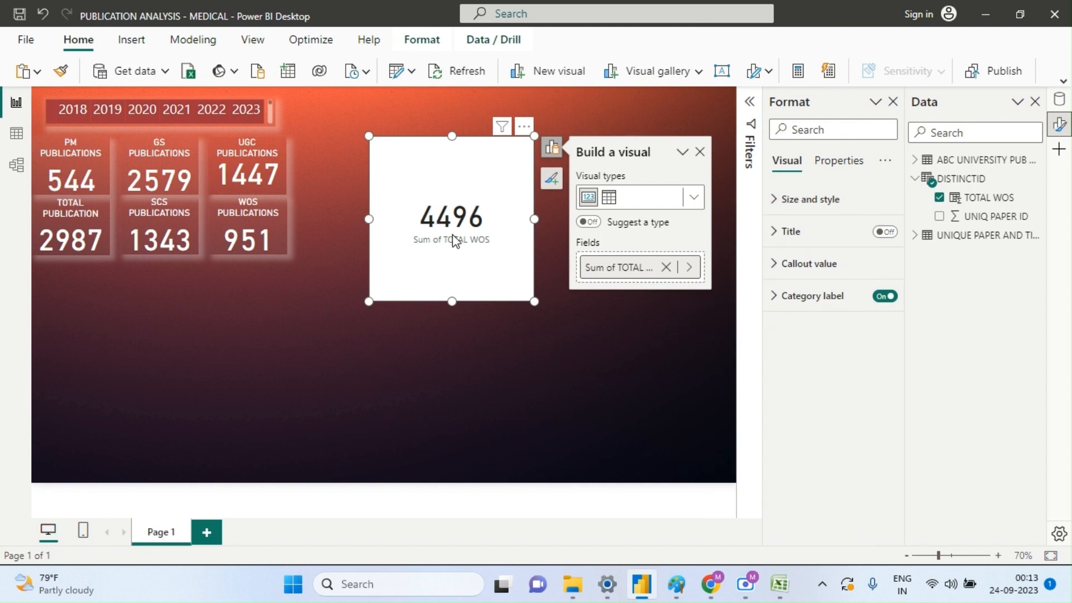
- Shrink the TOTAL WOS card and place it directly below the TOTAL PUBLICATION card
drag(479, 217, 146, 339)
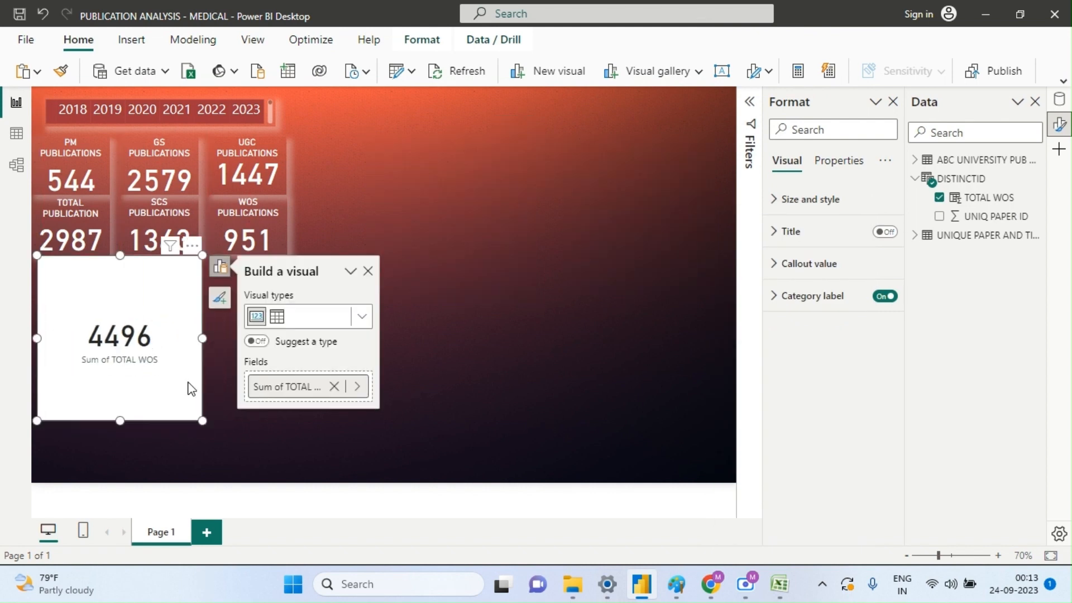
drag(200, 419, 147, 333)
drag(106, 298, 103, 314)
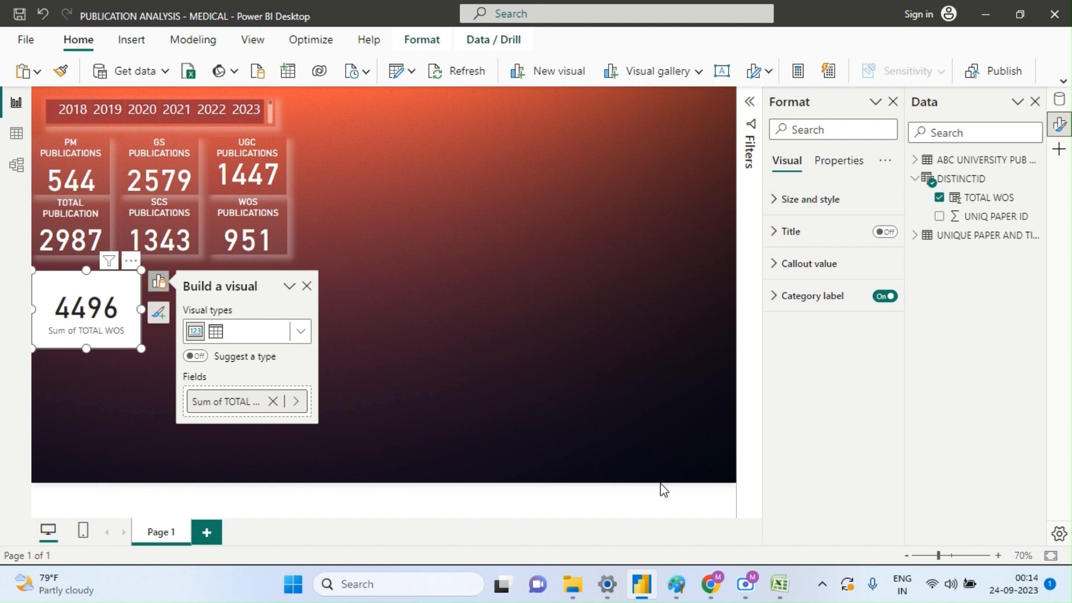
- Switch to the ABC UNIVERSITY workbook in Excel and check the sum of the WOS column on the ABC UNIVERSITY PUB DATA sheet
mouse_move(789, 601)
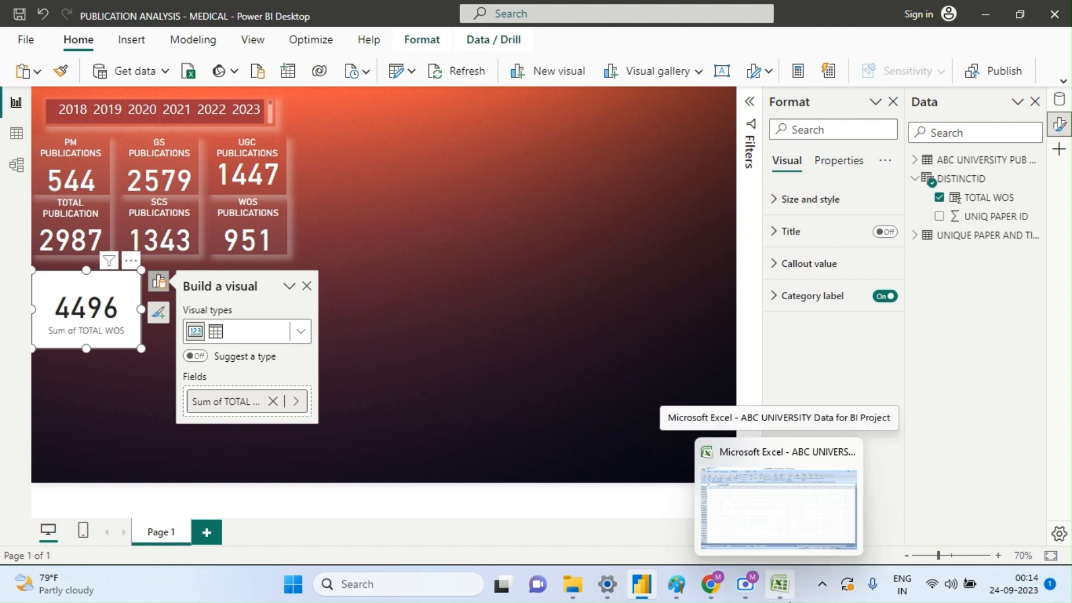
click(757, 505)
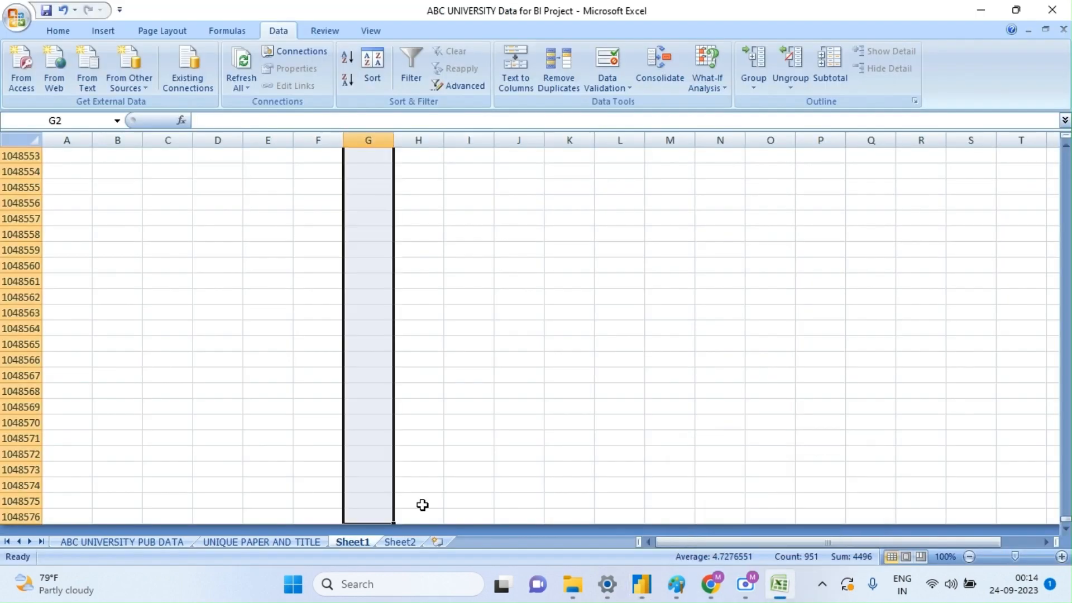
click(154, 539)
click(575, 163)
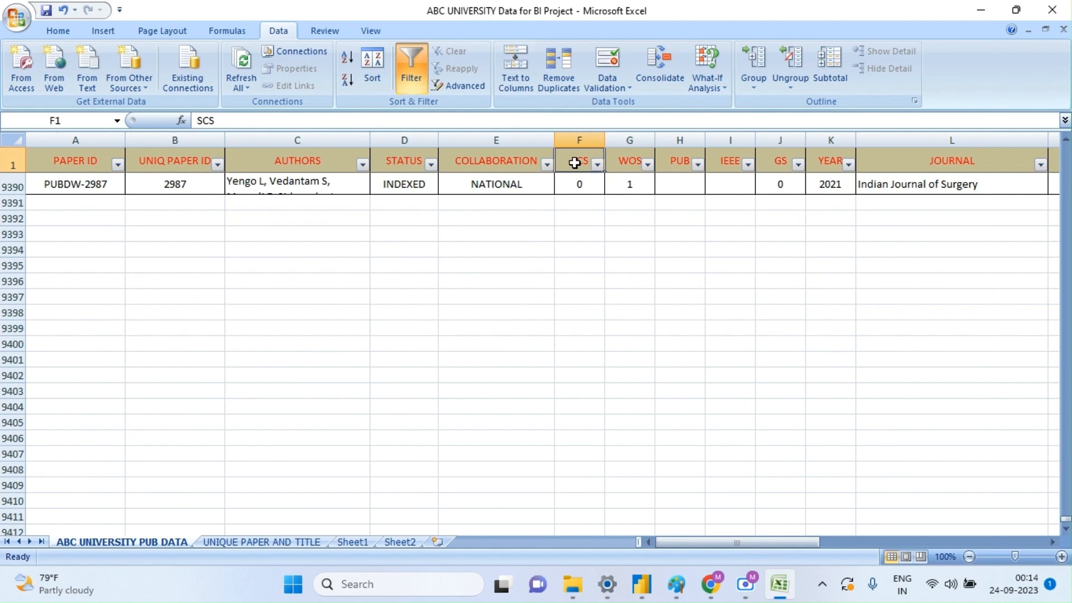
click(620, 162)
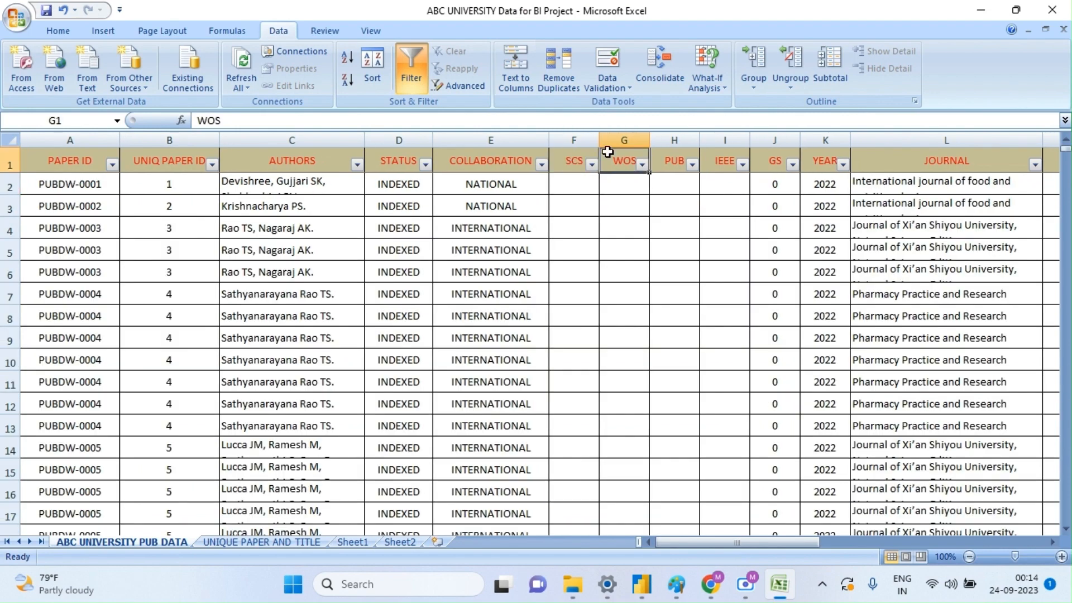
click(622, 133)
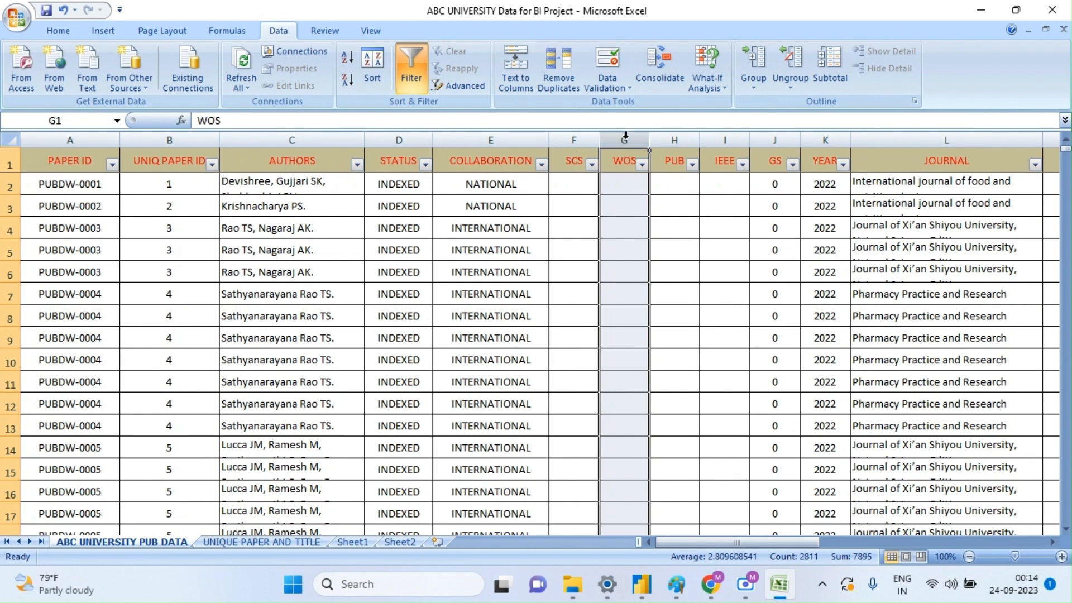
- Copy all PAPER ID values without the header from ABC UNIVERSITY PUB DATA into a new sheet, starting at cell E2
click(89, 187)
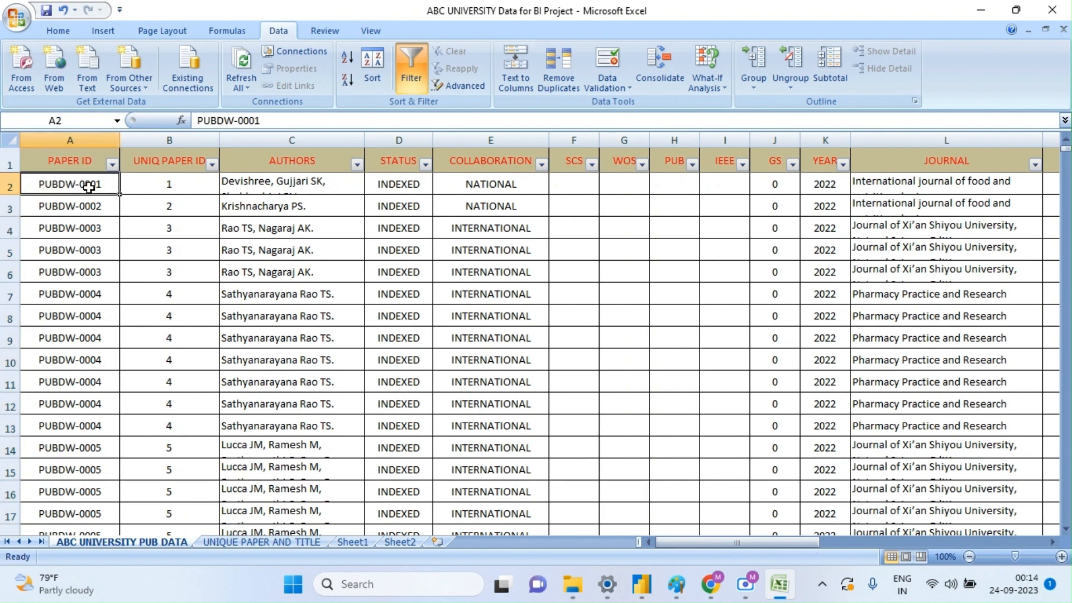
click(85, 208)
click(86, 249)
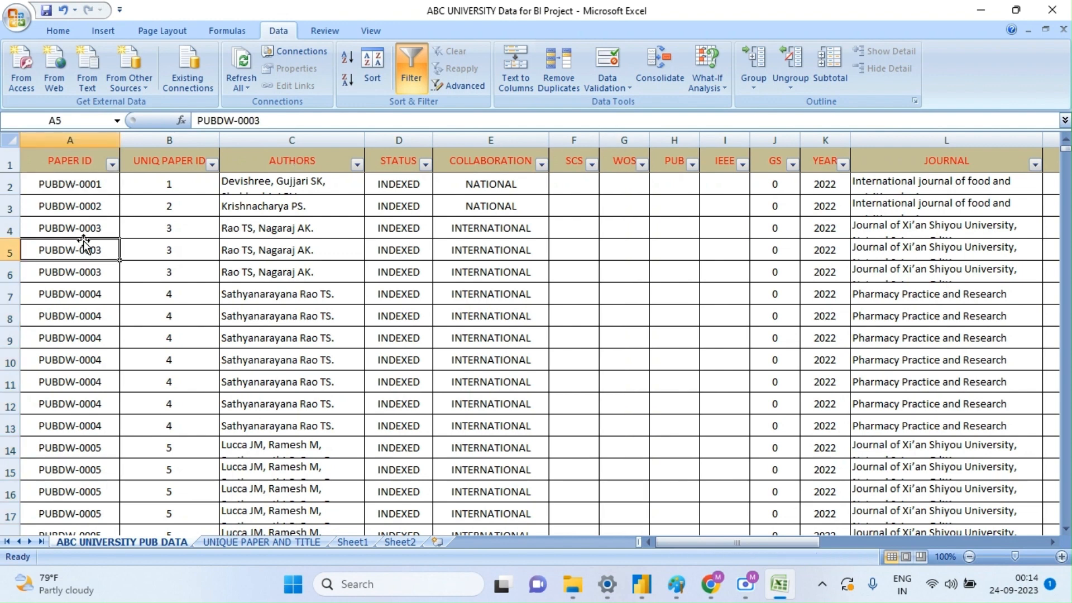
click(82, 187)
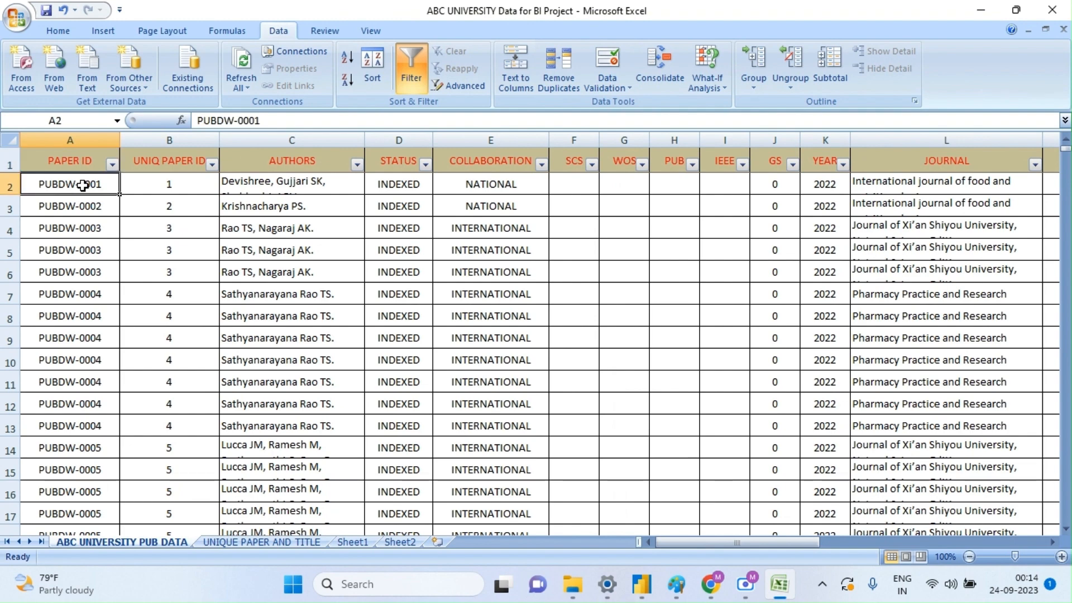
key(ctrl+shift+Down)
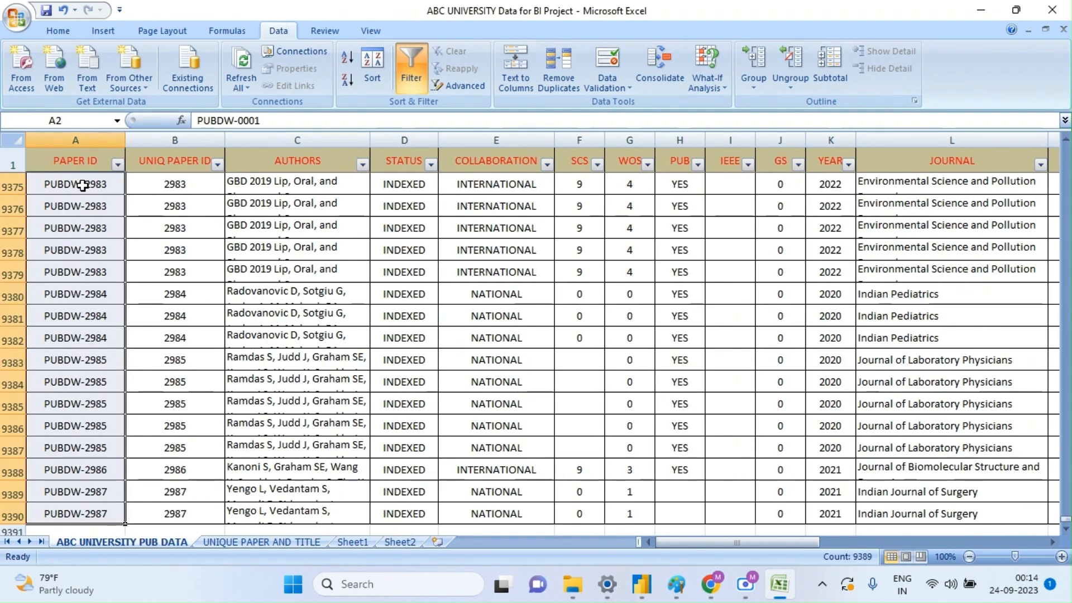
key(ctrl+c)
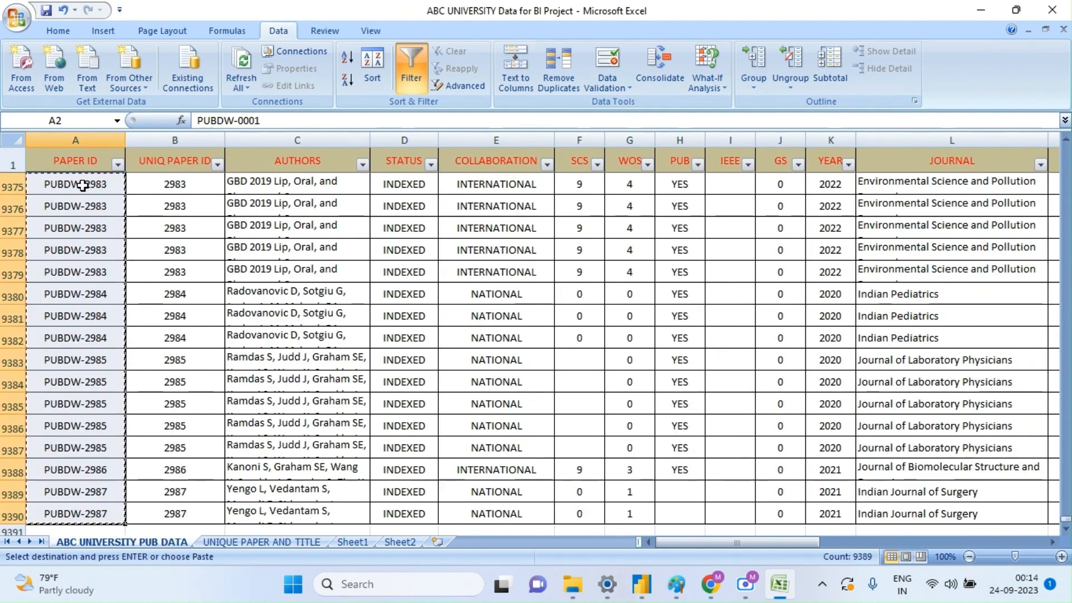
click(439, 543)
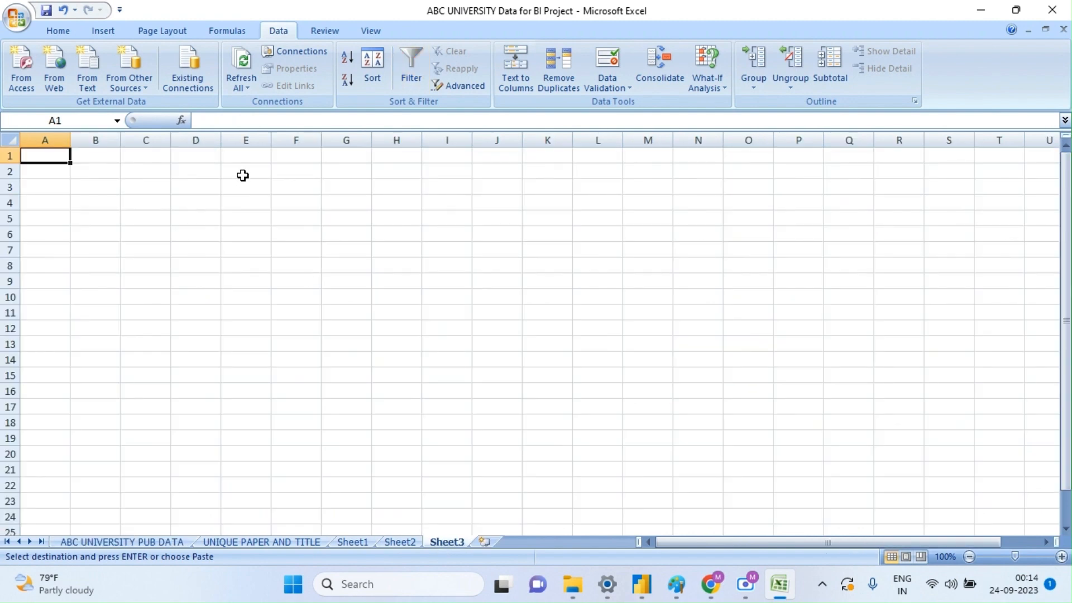
click(243, 175)
key(ctrl+v)
- Copy all WOS values from G2 down on ABC UNIVERSITY PUB DATA into Sheet3 beside the paper IDs, starting at F2
click(122, 542)
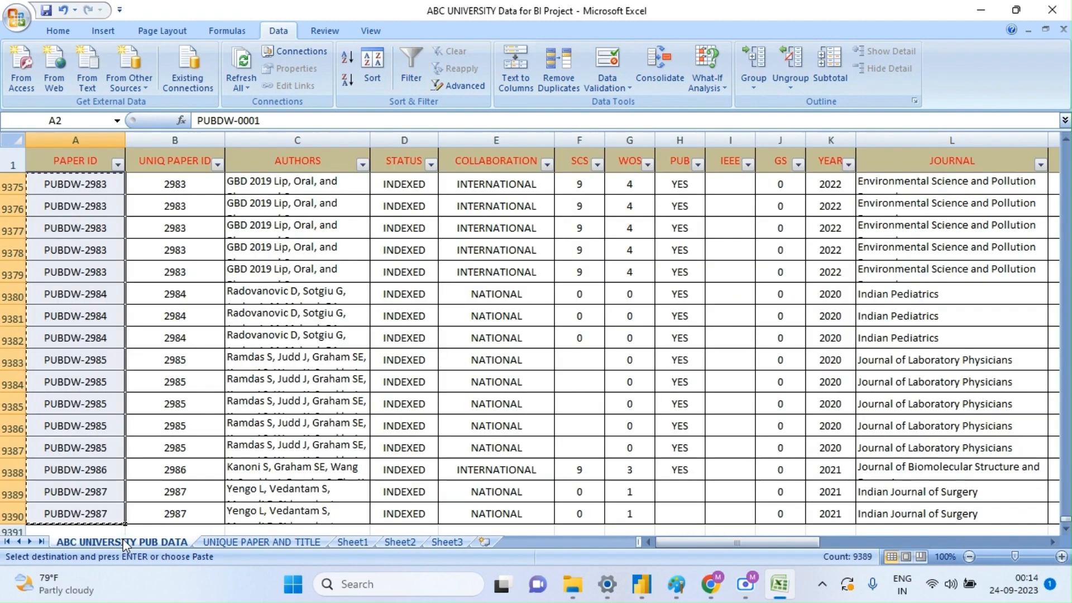
click(627, 163)
key(Down)
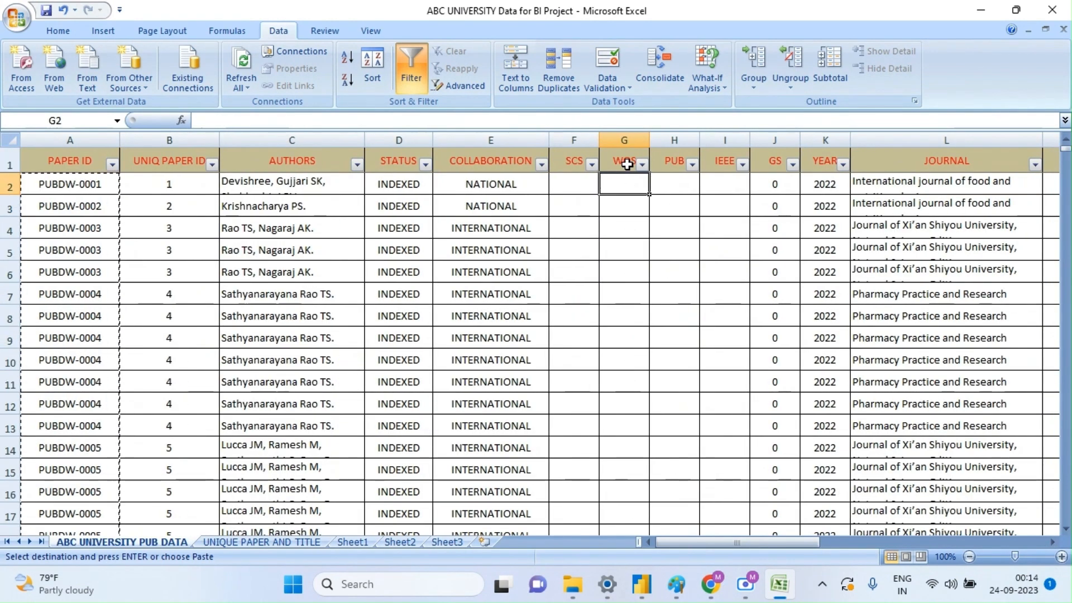
key(ctrl+shift+Down)
key(ctrl+shift+Down)
key(ctrl+shift+Down)
key(ctrl+shift+Down)
key(ctrl+shift+Down)
key(ctrl+shift+Down)
key(ctrl+shift+Down)
key(ctrl+shift+Down)
key(ctrl+shift+Down)
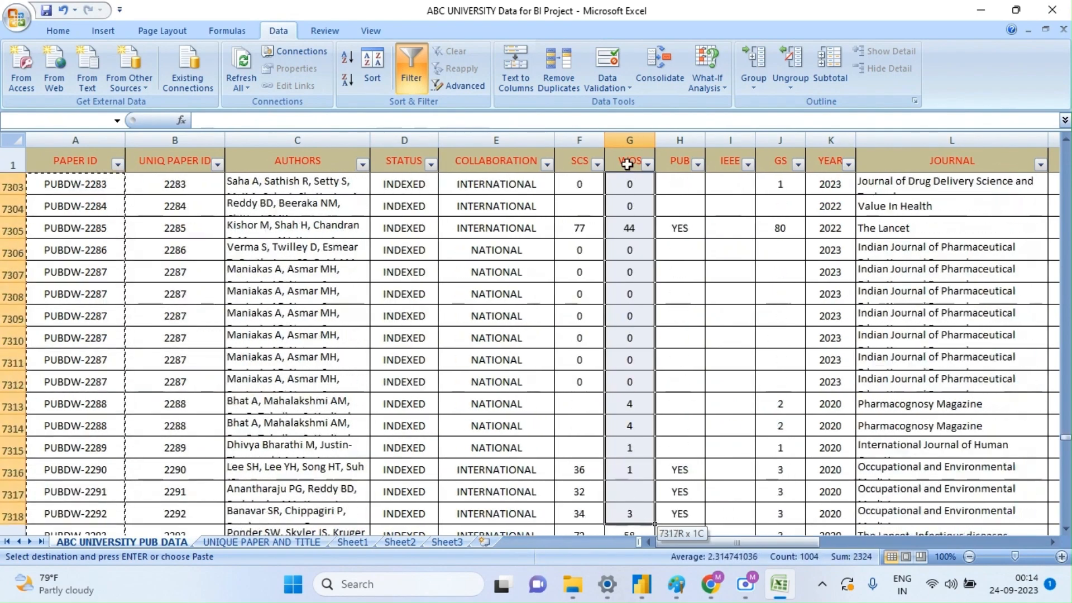
key(ctrl+shift+Down)
key(ctrl+shift+Down)
key(ctrl+shift+Down)
key(ctrl+shift+Down)
key(ctrl+shift+Down)
key(ctrl+shift+Down)
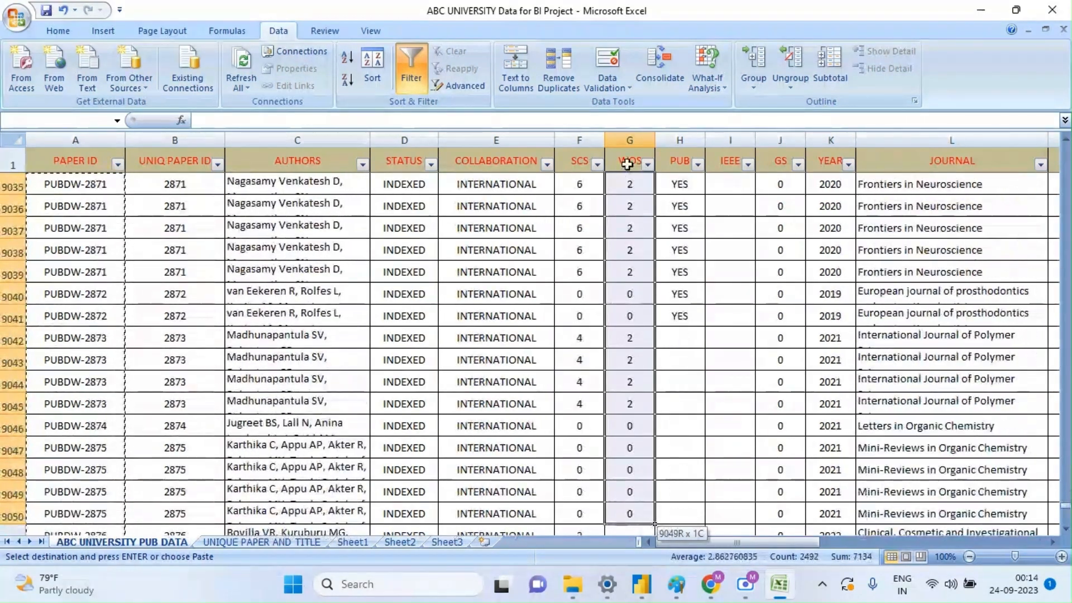
key(ctrl+shift+Down)
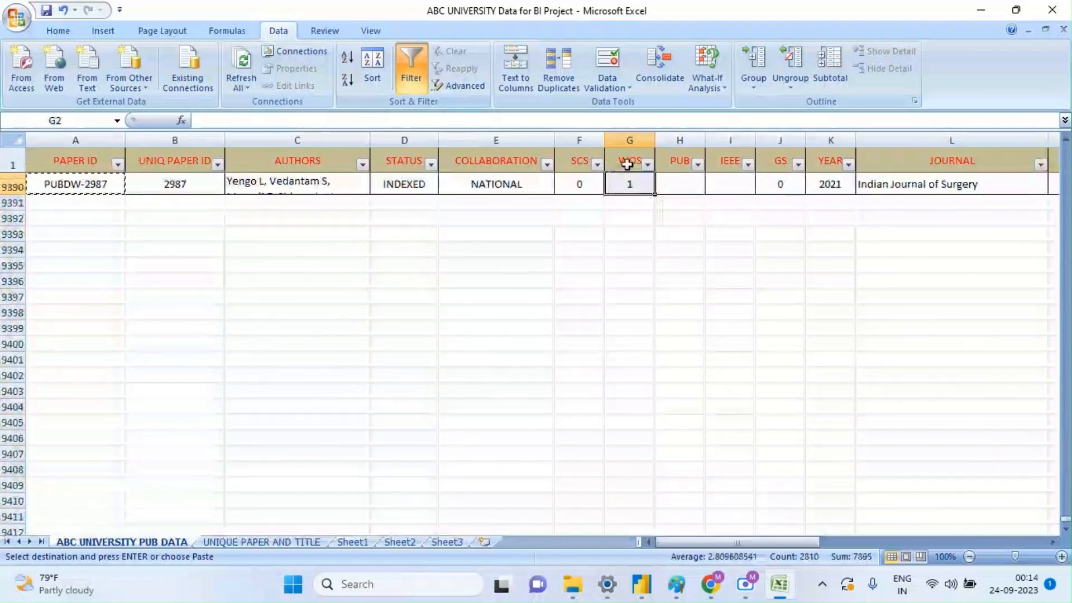
click(446, 542)
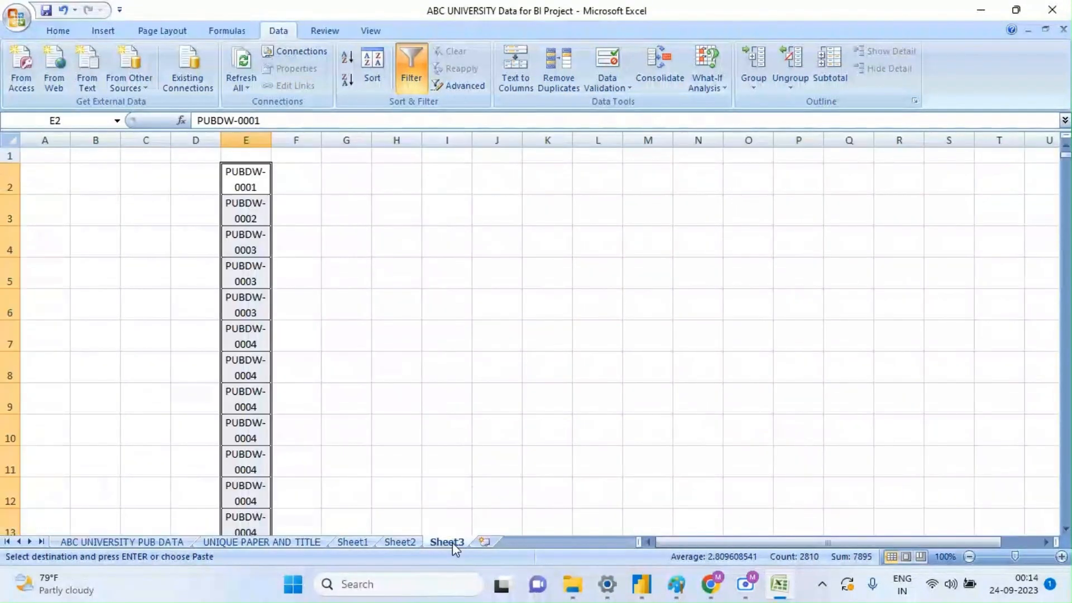
click(300, 189)
key(ctrl+v)
- Remove duplicate rows from the paper ID and WOS data on Sheet3, comparing both columns E and F without headers
click(243, 181)
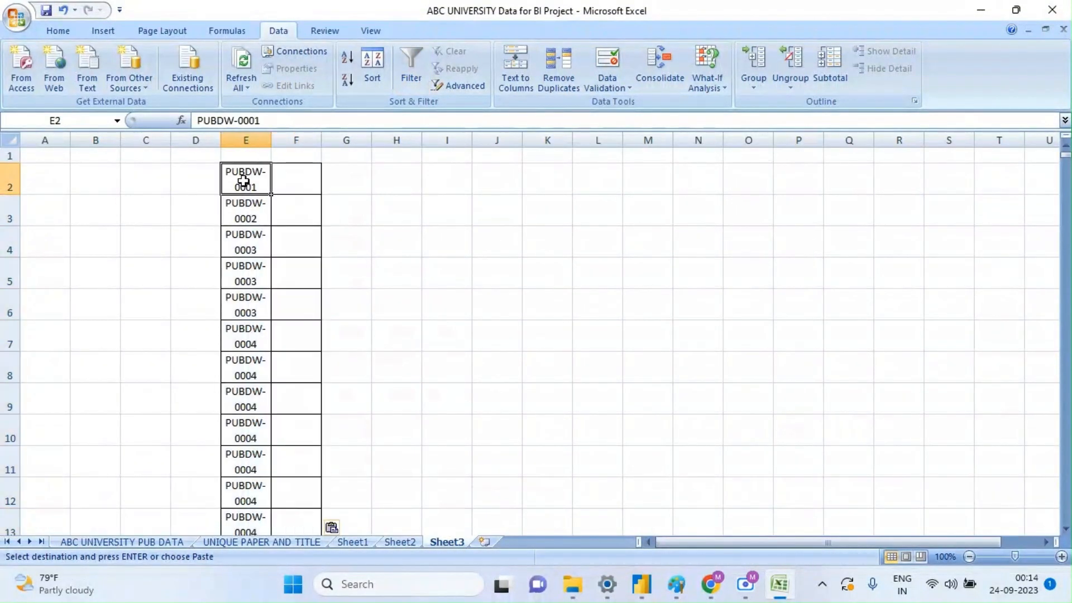
click(249, 156)
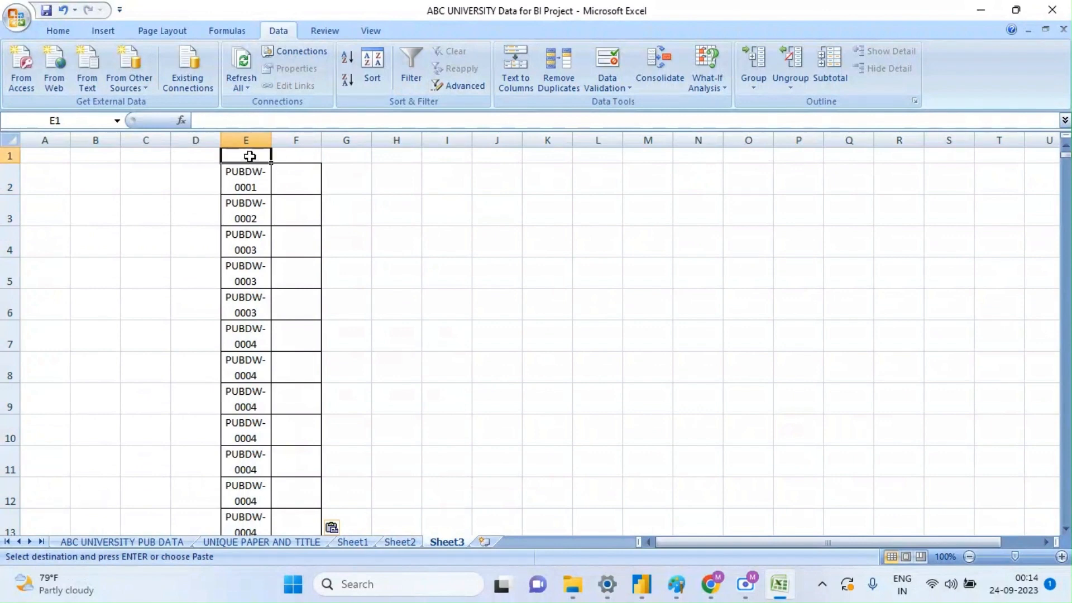
click(250, 170)
key(shift+Right)
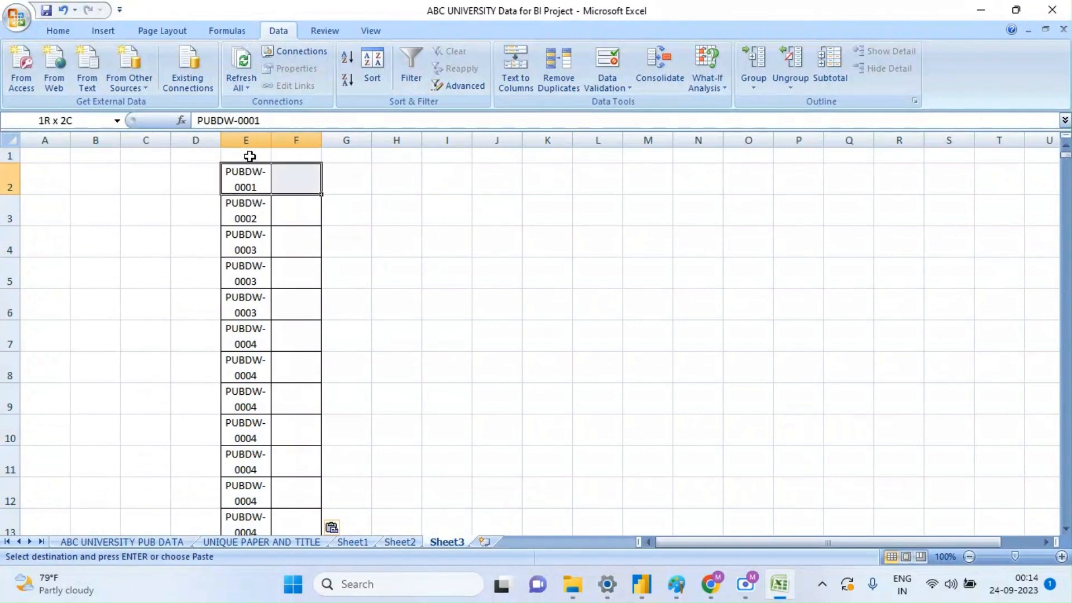
key(ctrl+shift+Down)
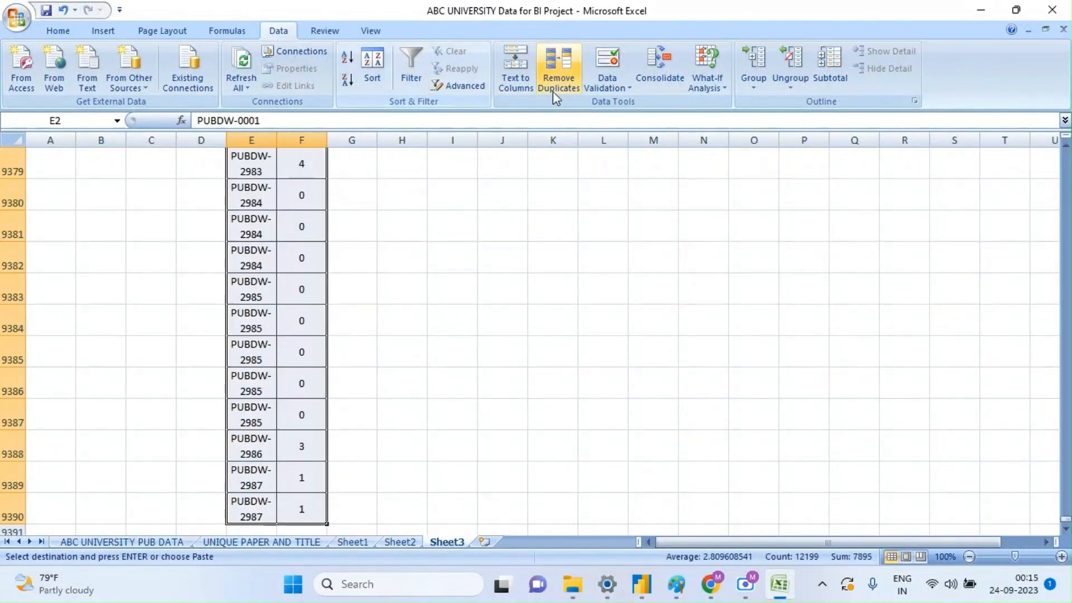
click(565, 84)
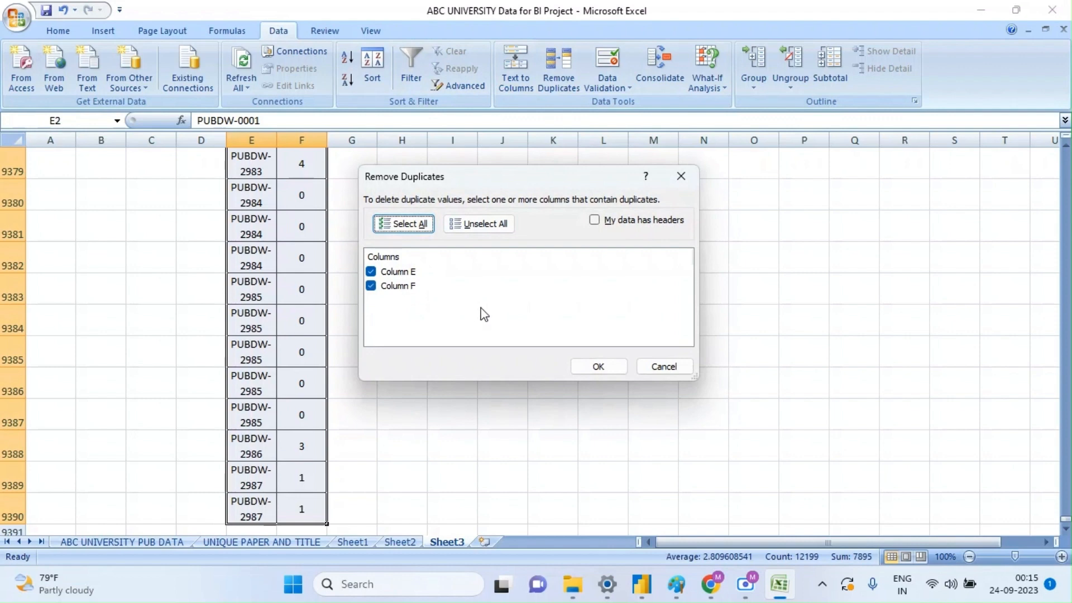
click(593, 368)
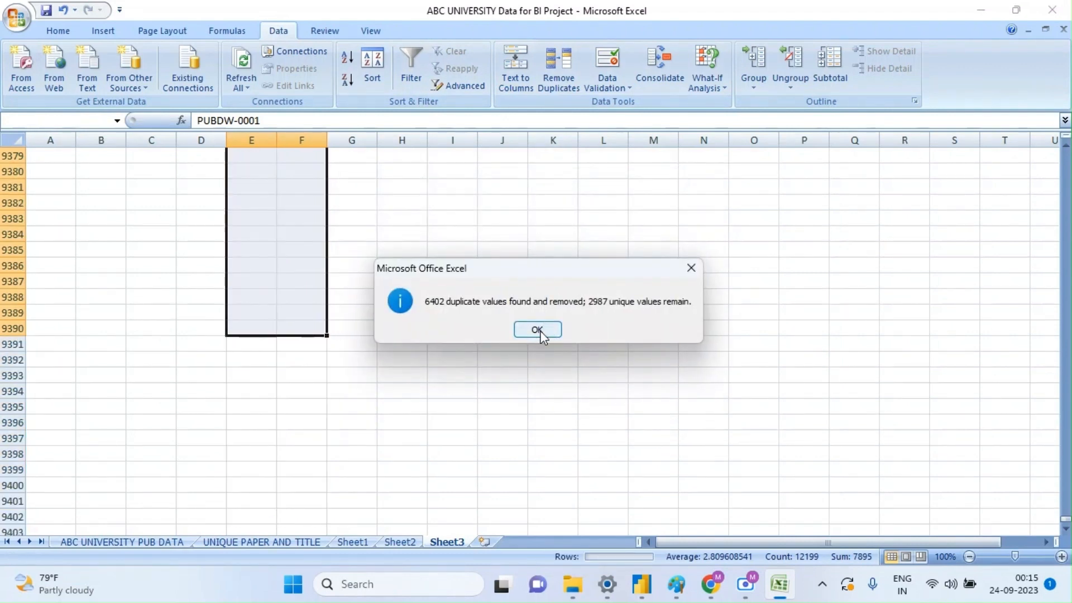
click(537, 330)
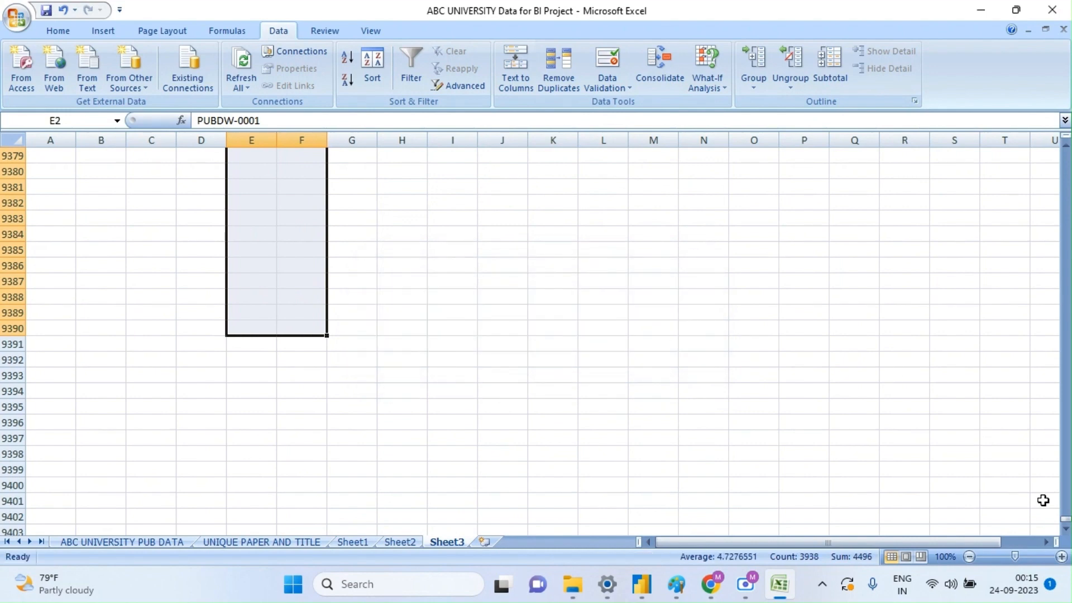
- Check the count of the remaining paper IDs and the sum of column F on Sheet3, and return to the Power BI report
drag(1065, 528, 1059, 137)
click(256, 174)
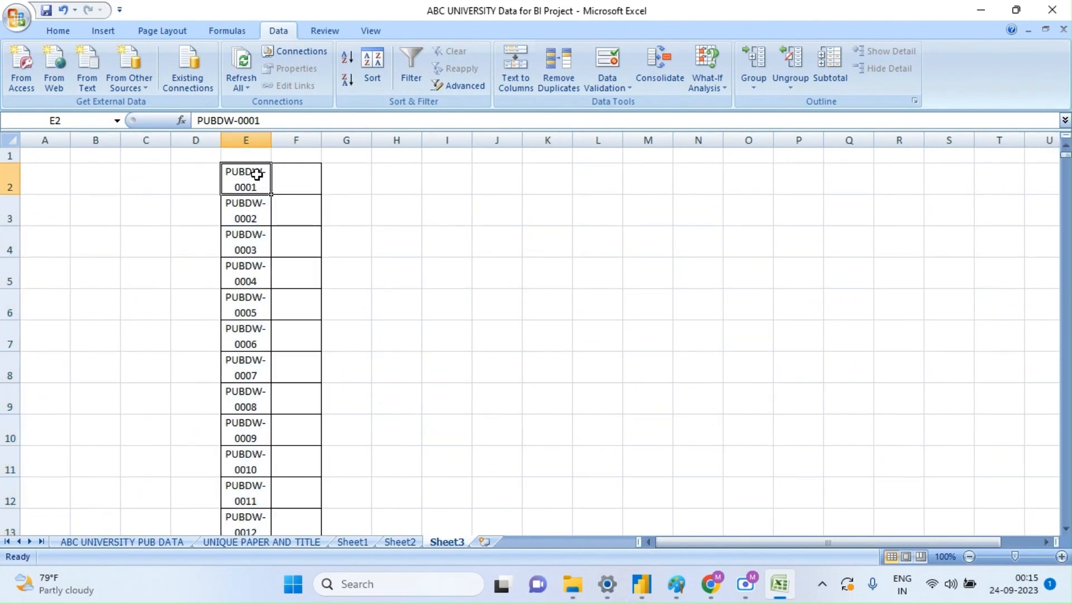
key(ctrl+shift+Down)
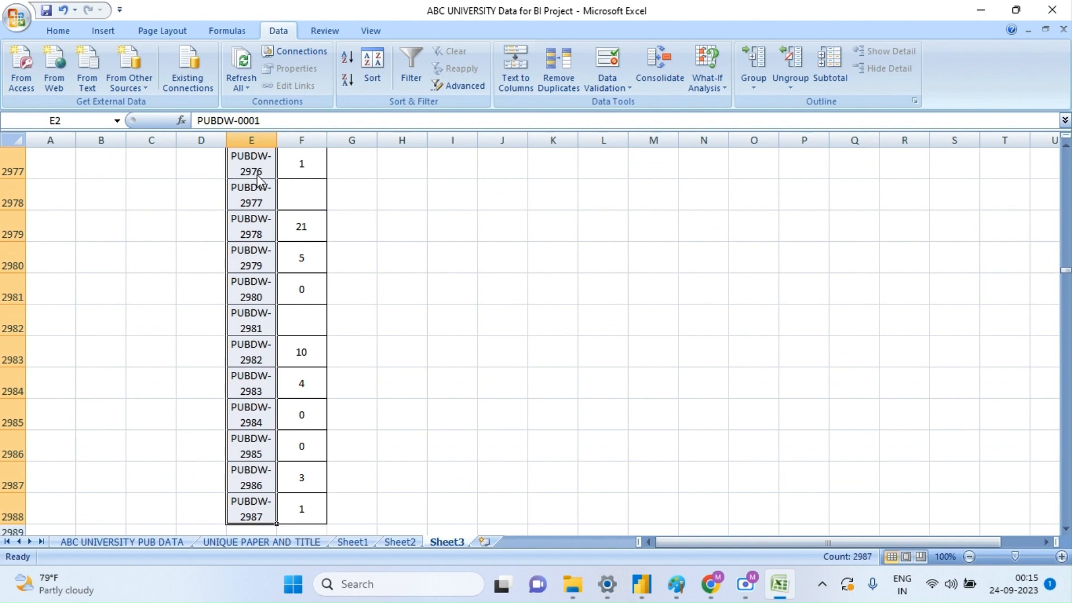
key(ctrl+shift+Up)
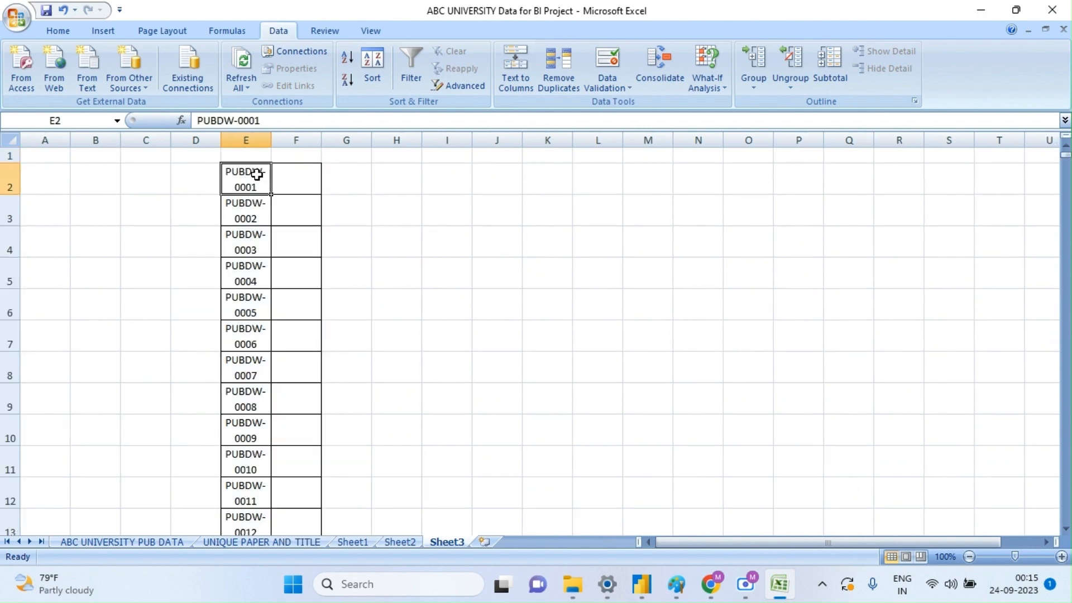
click(297, 138)
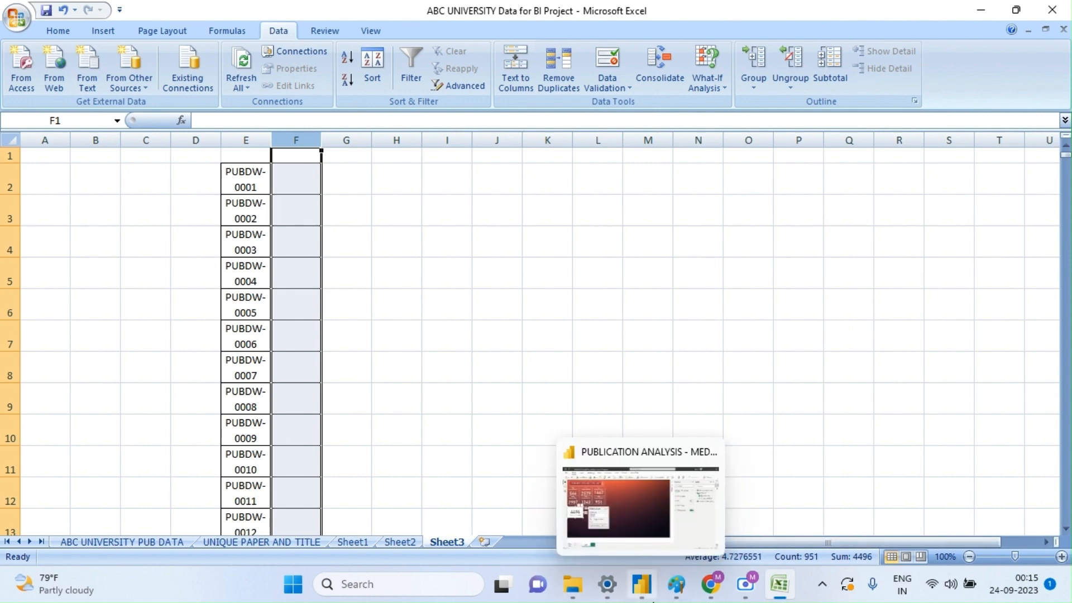
click(615, 470)
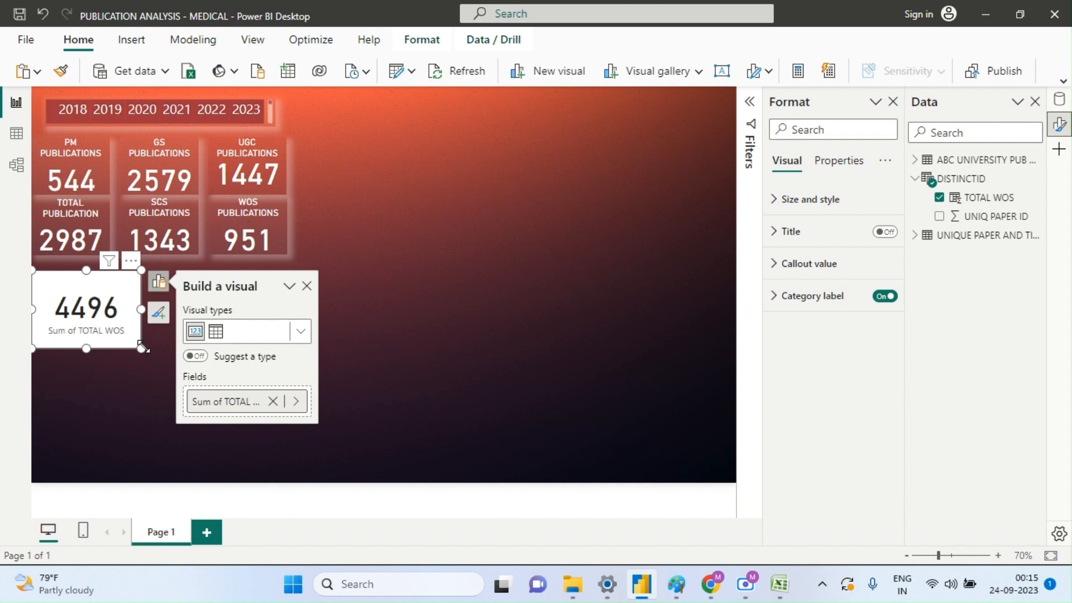
- Shrink the Sum of TOTAL WOS card under the publication cards, and check the reference dashboard image in Paint before returning to the report
drag(142, 347, 125, 336)
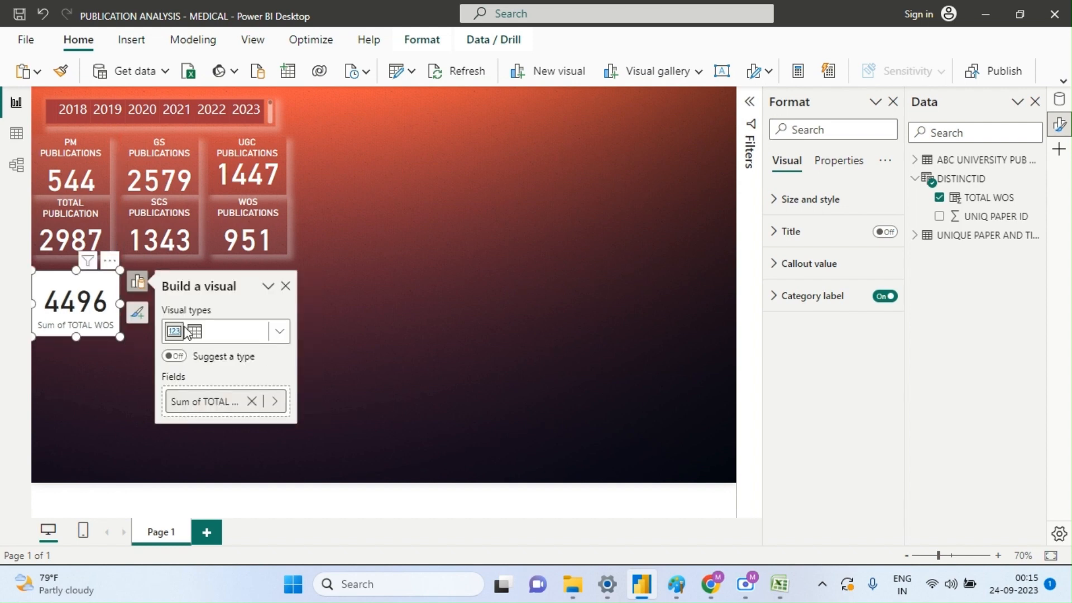
click(378, 318)
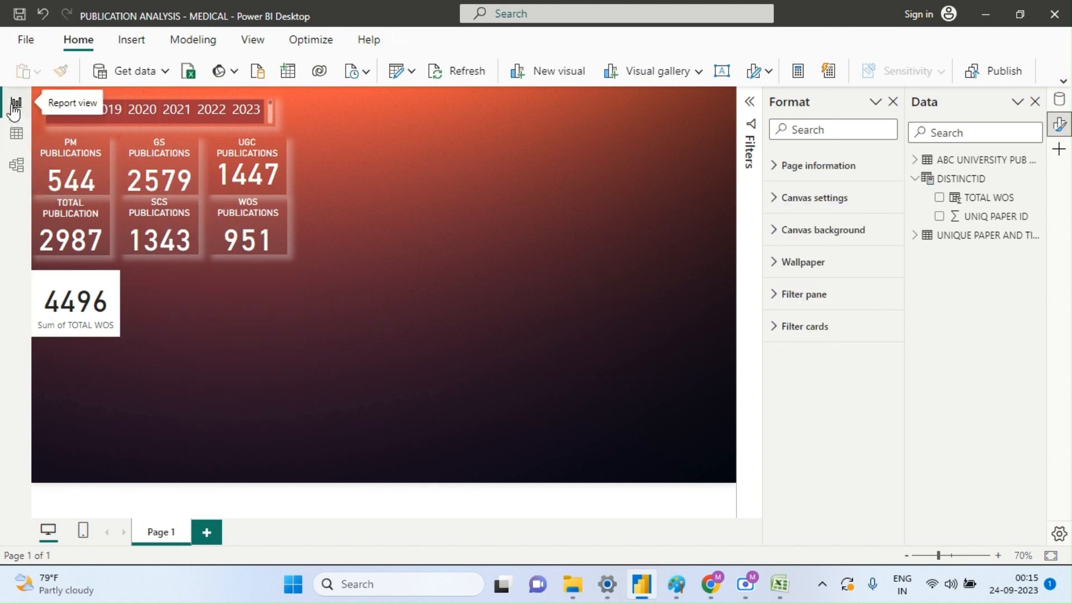
click(677, 584)
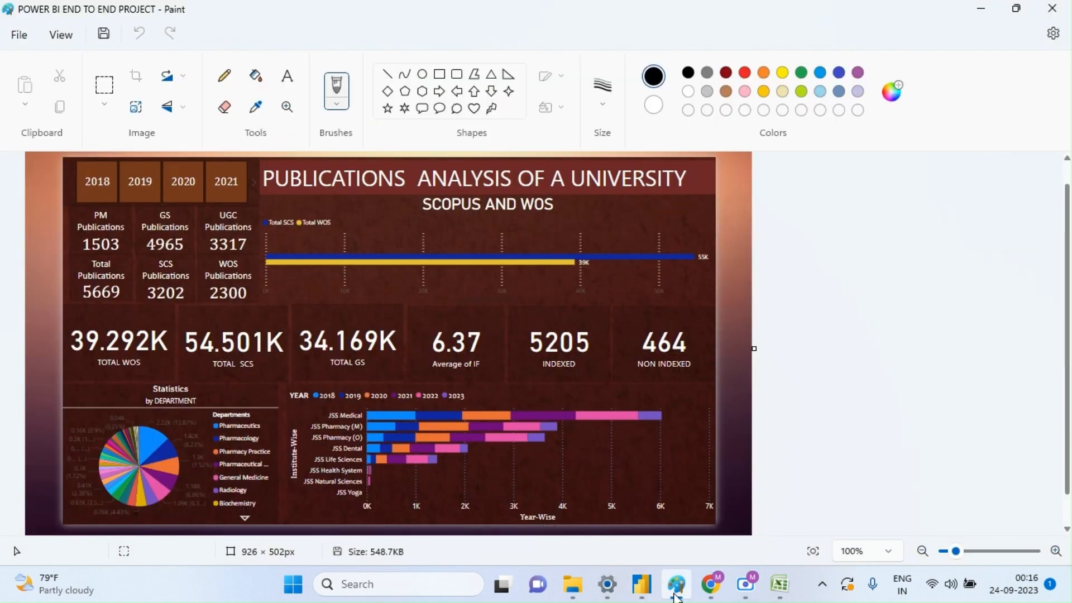
mouse_move(642, 584)
click(599, 490)
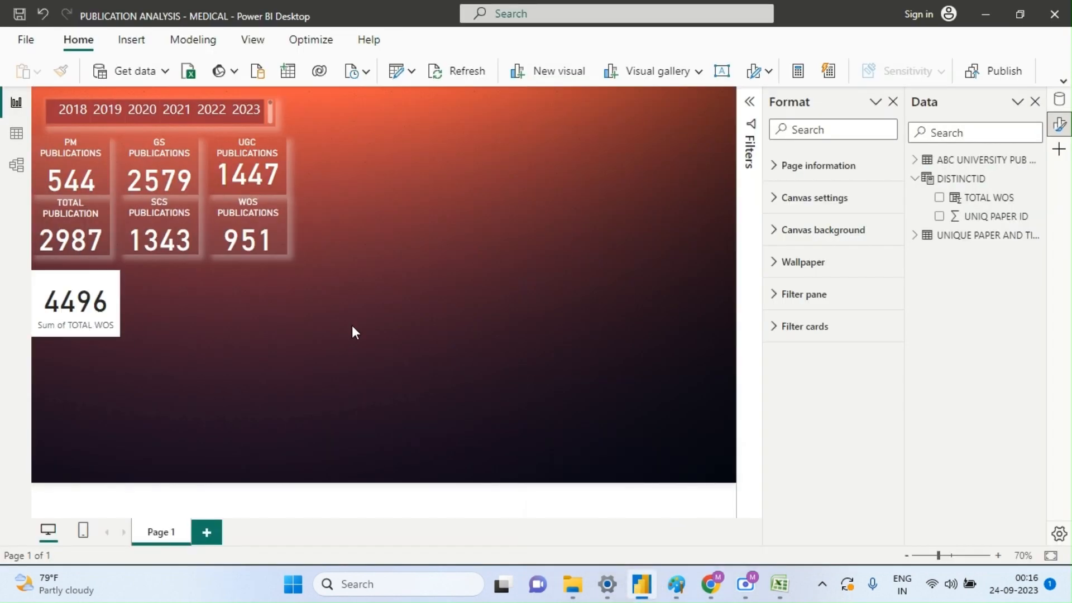
- Add a new calculated column to the DISTINCTID table in the table view
click(17, 135)
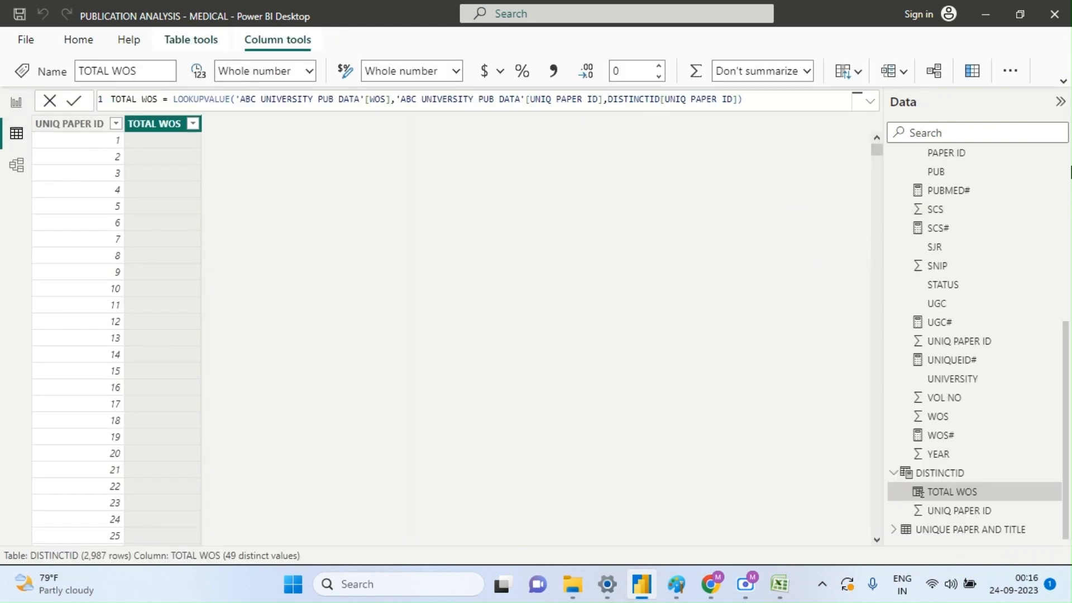
drag(1065, 363, 1071, 156)
click(894, 159)
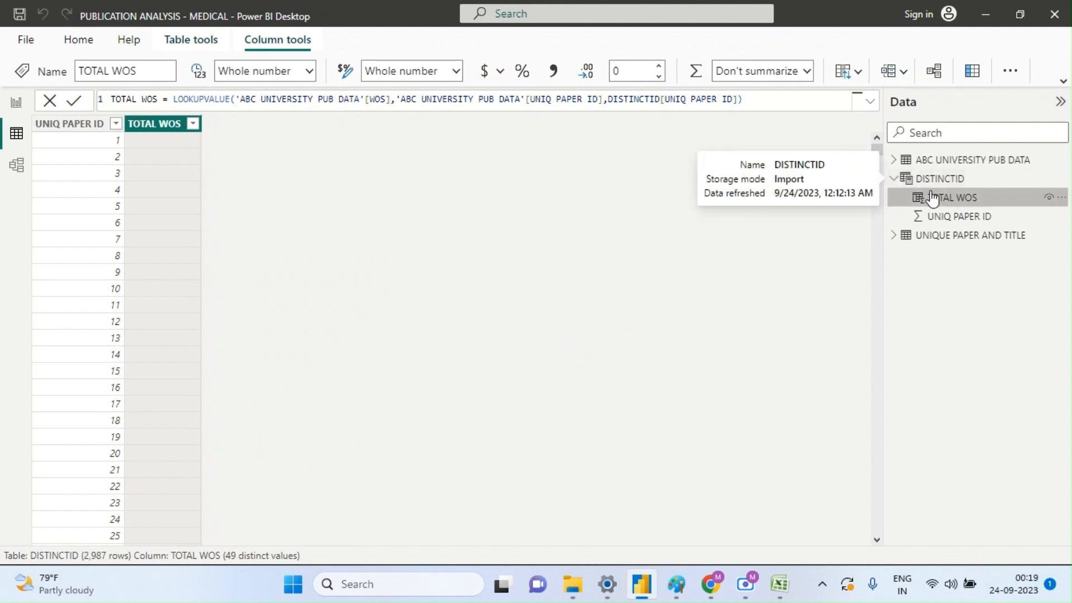
right_click(917, 179)
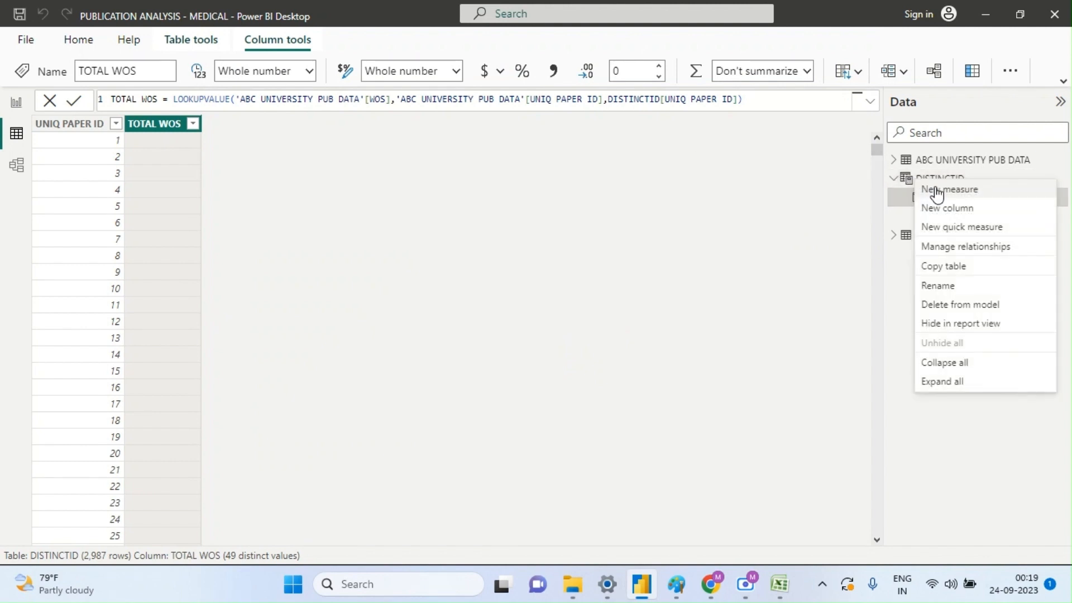
click(939, 210)
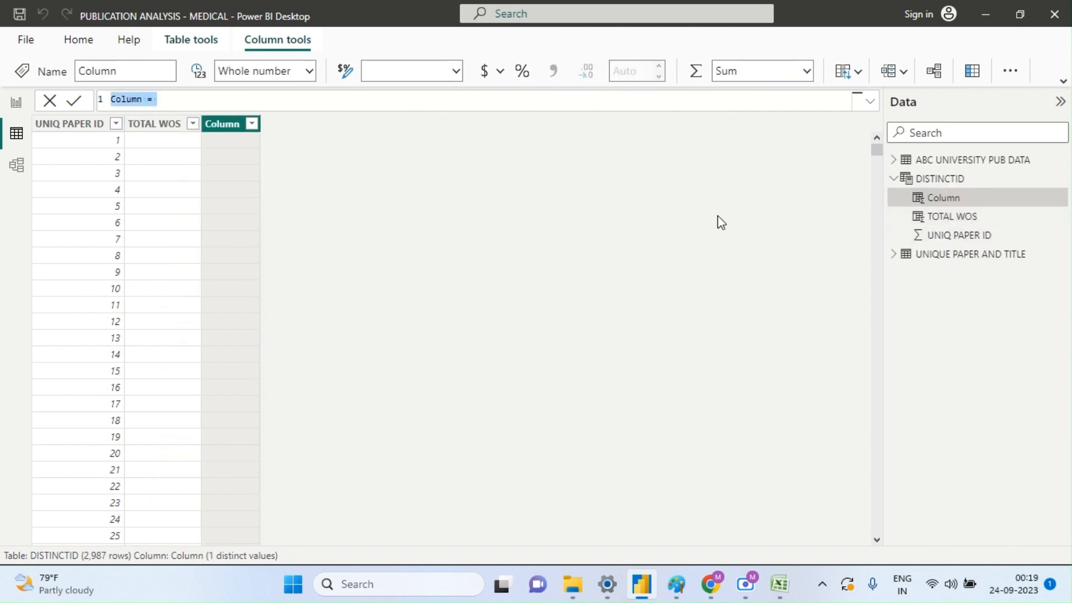
- Name the new DISTINCTID column TOTAL SCS in its formula
click(139, 99)
key(BackSpace)
key(BackSpace)
key(BackSpace)
key(BackSpace)
key(BackSpace)
key(BackSpace)
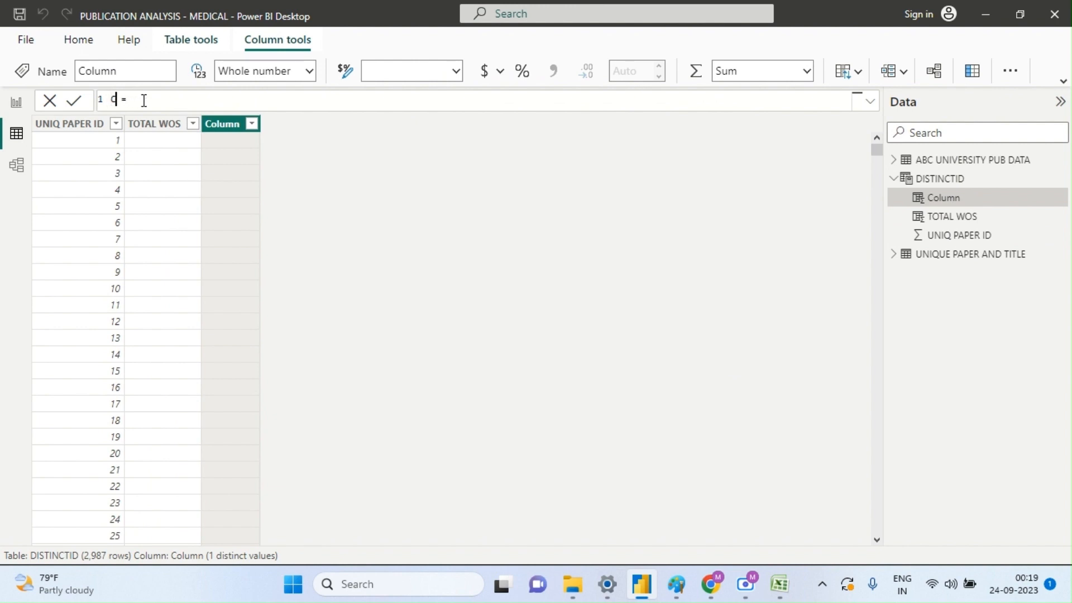
text(TOTAL TCS)
double_click(141, 103)
click(141, 102)
key(BackSpace)
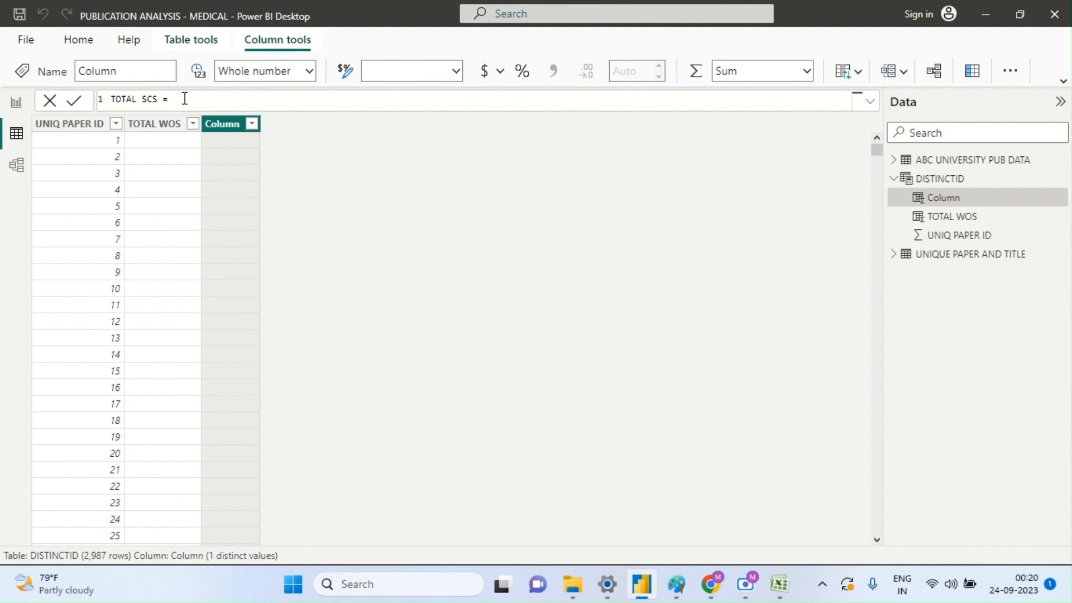
- Begin the TOTAL SCS formula with LOOKUPVALUE, returning the SCS column of ABC UNIVERSITY PUB DATA
text(LOOKUPVALUE()
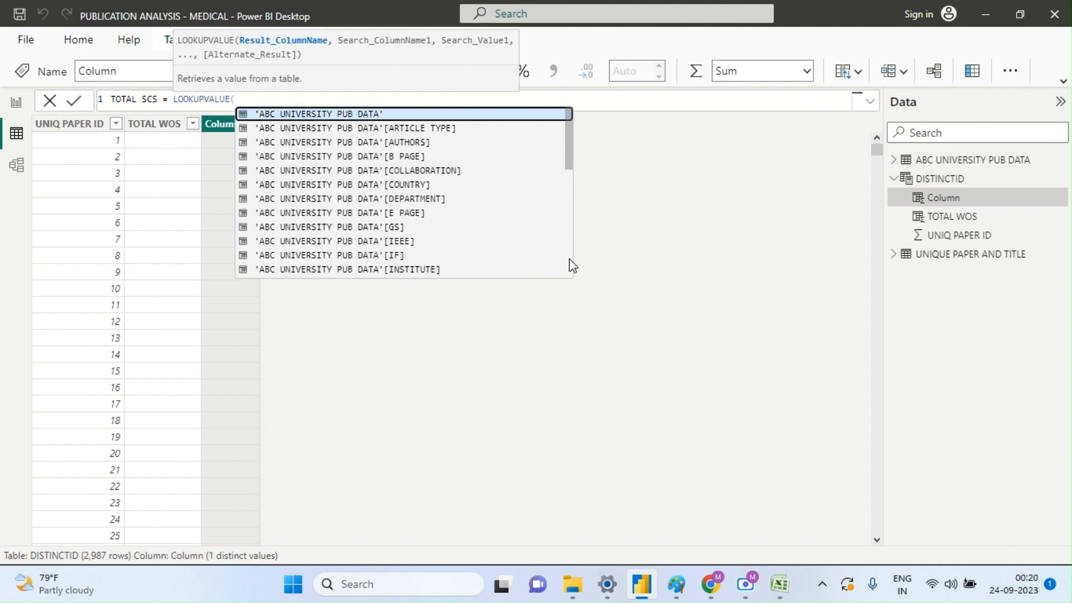
scroll(569, 263, down, 5)
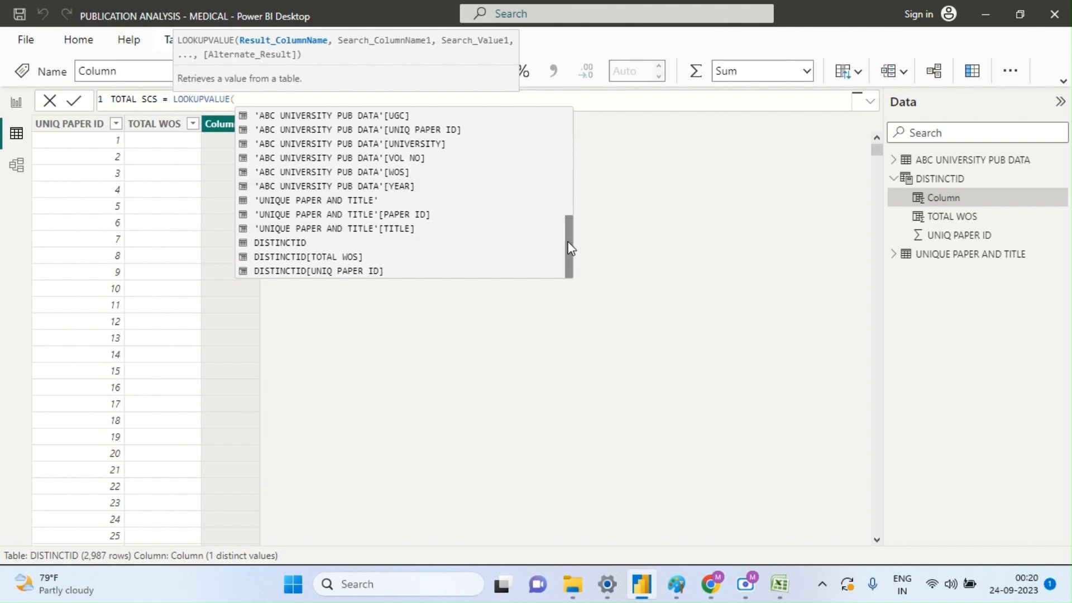
drag(570, 247, 562, 174)
scroll(560, 162, up, 2)
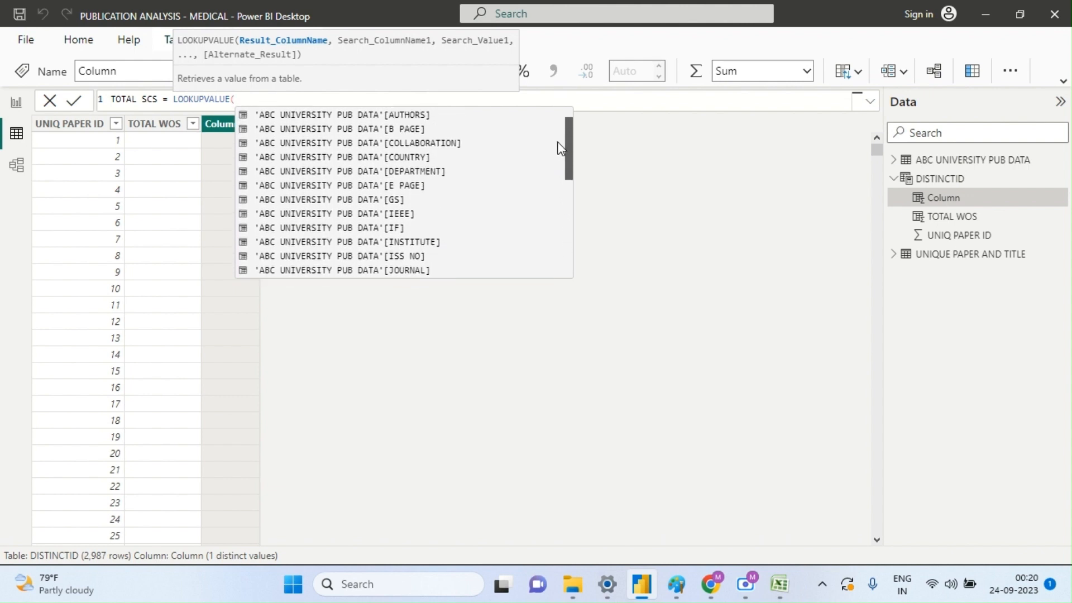
scroll(558, 162, down, 2)
scroll(557, 162, down, 3)
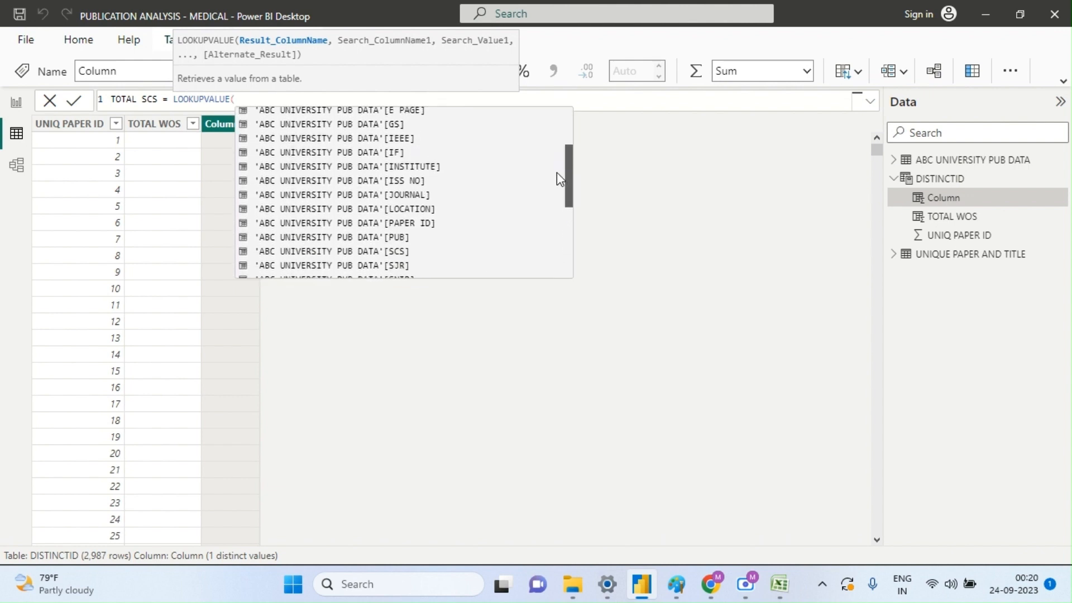
click(393, 189)
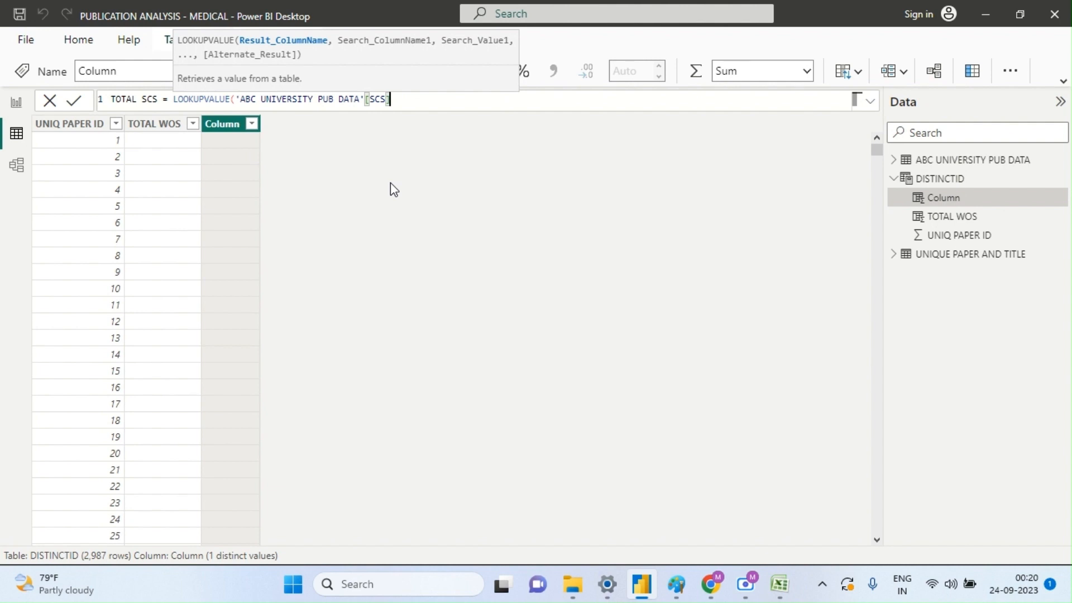
- Add UNIQ PAPER ID of ABC UNIVERSITY PUB DATA as the search column in the LOOKUPVALUE formula
text(,)
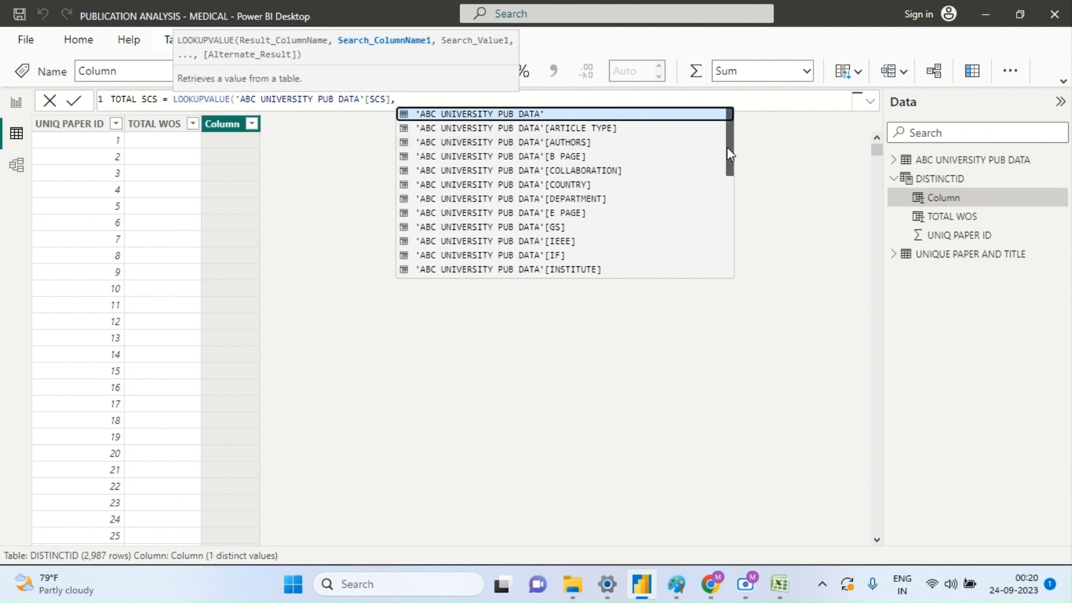
drag(727, 146, 727, 213)
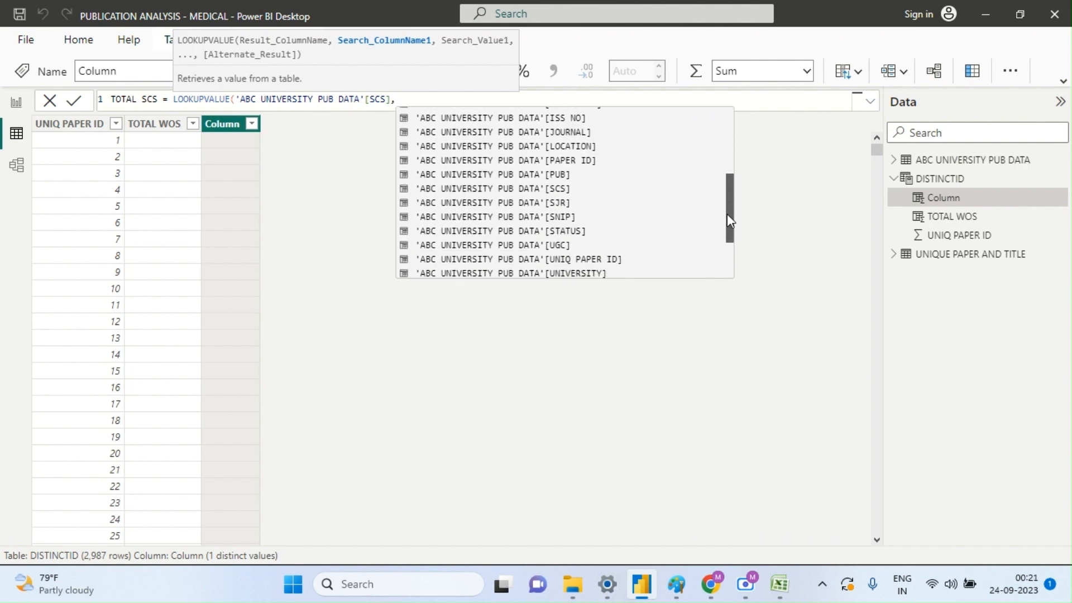
click(611, 259)
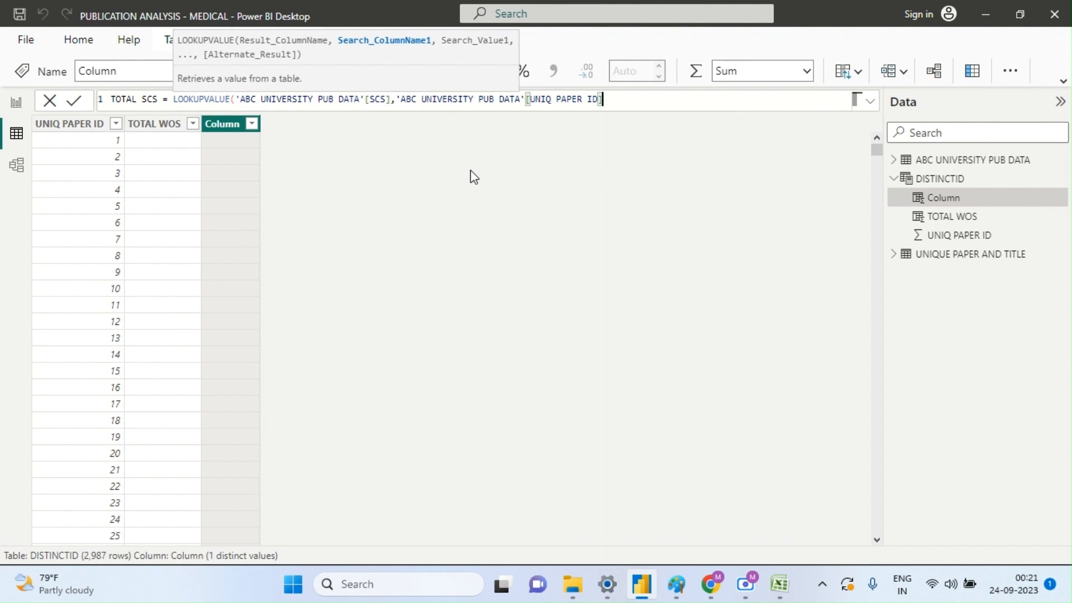
text(,)
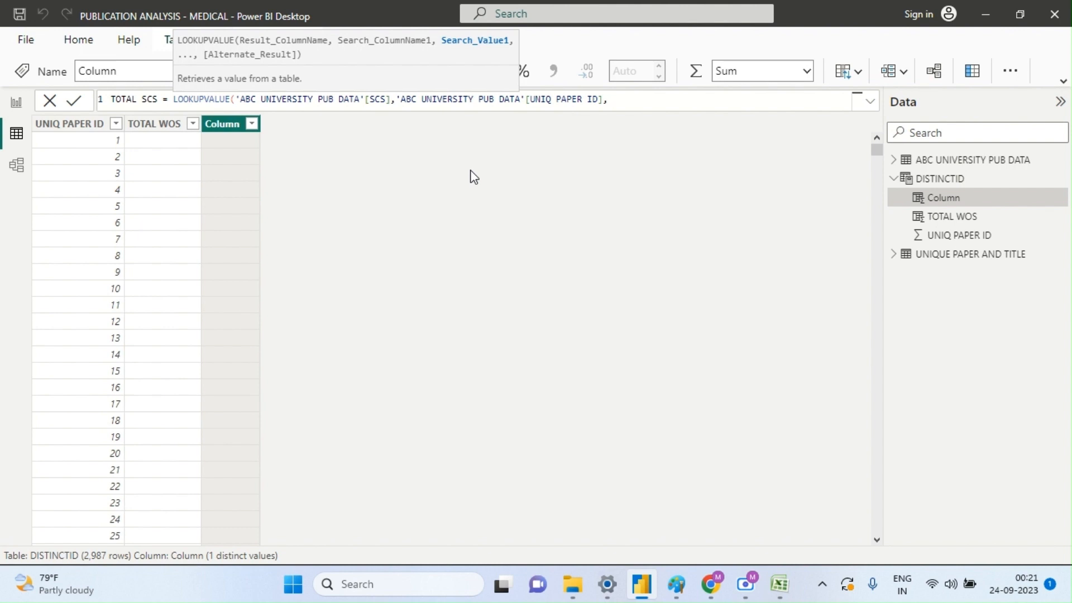
text(DISTINCTID[TOTAL)
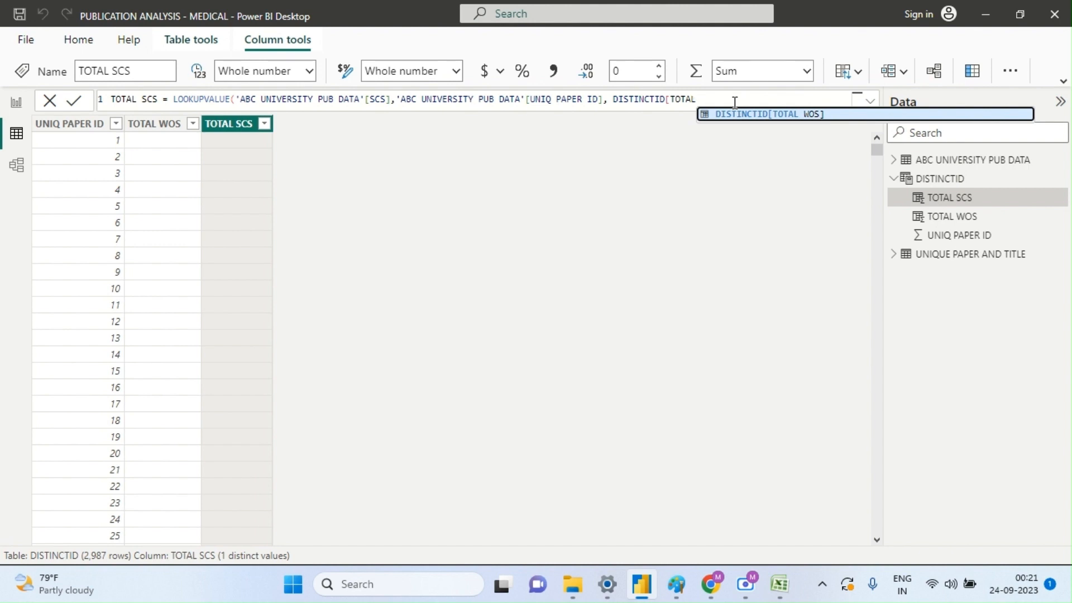
key(BackSpace)
key(BackSpace)
key(BackSpace)
key(BackSpace)
key(BackSpace)
key(BackSpace)
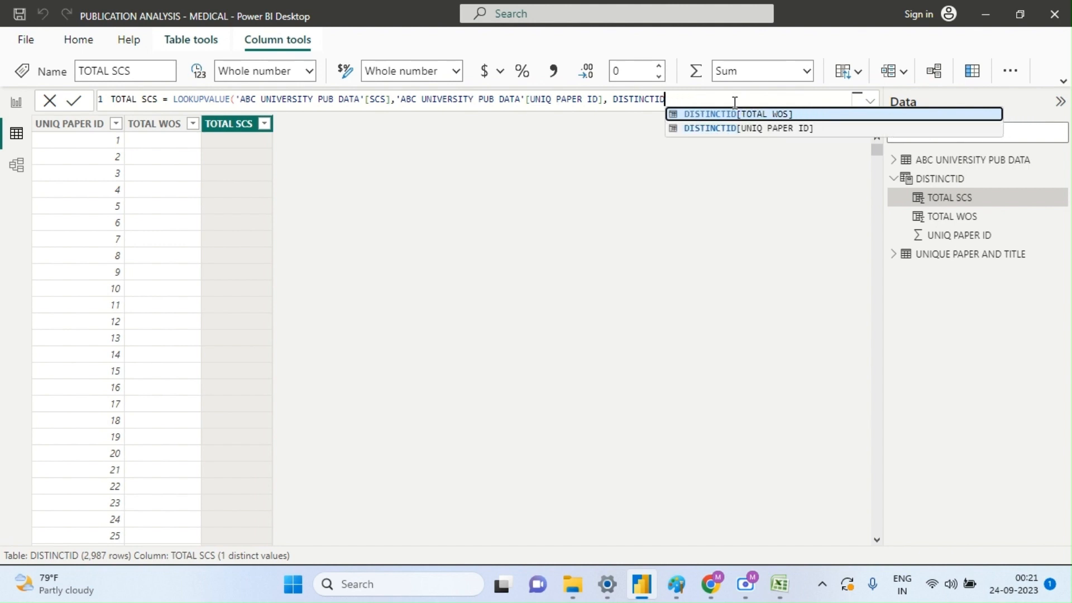
key(BackSpace)
key(BackSpace)
key(BackSpace)
key(BackSpace)
key(BackSpace)
key(BackSpace)
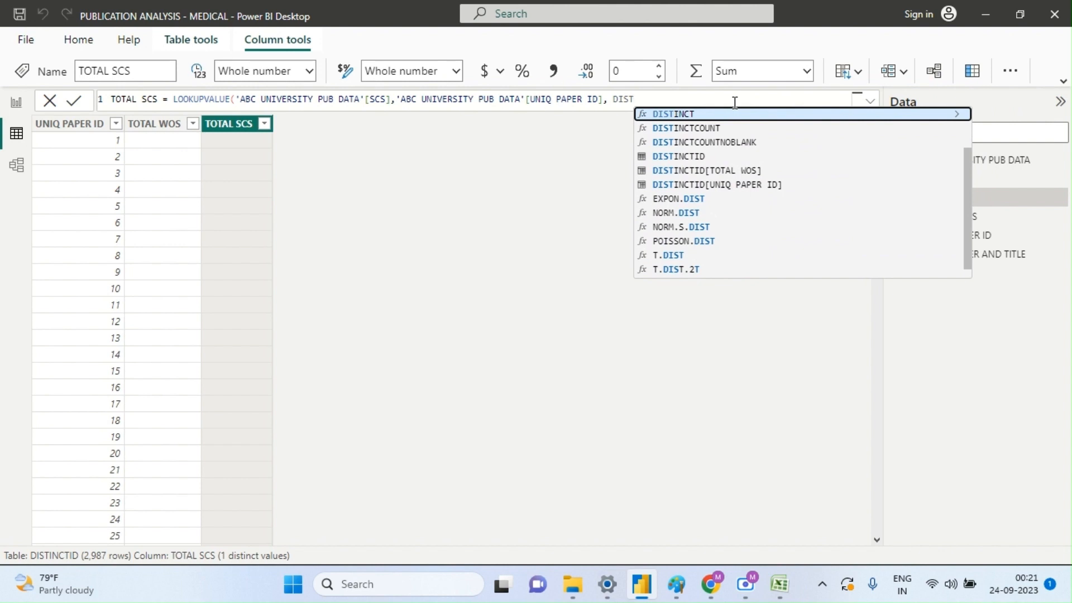
key(BackSpace)
key(BackSpace)
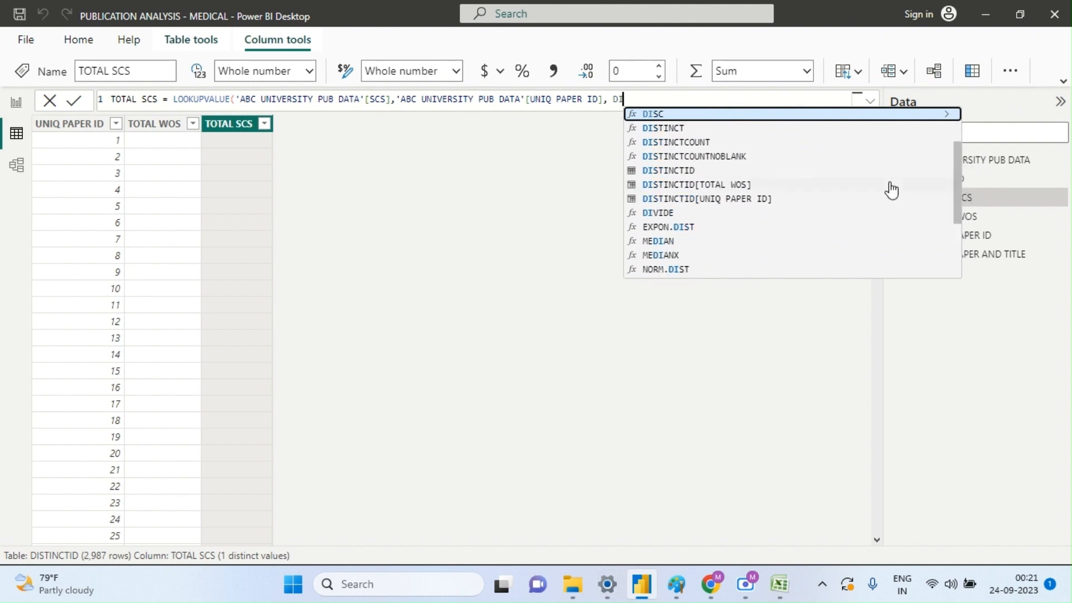
drag(956, 198, 950, 133)
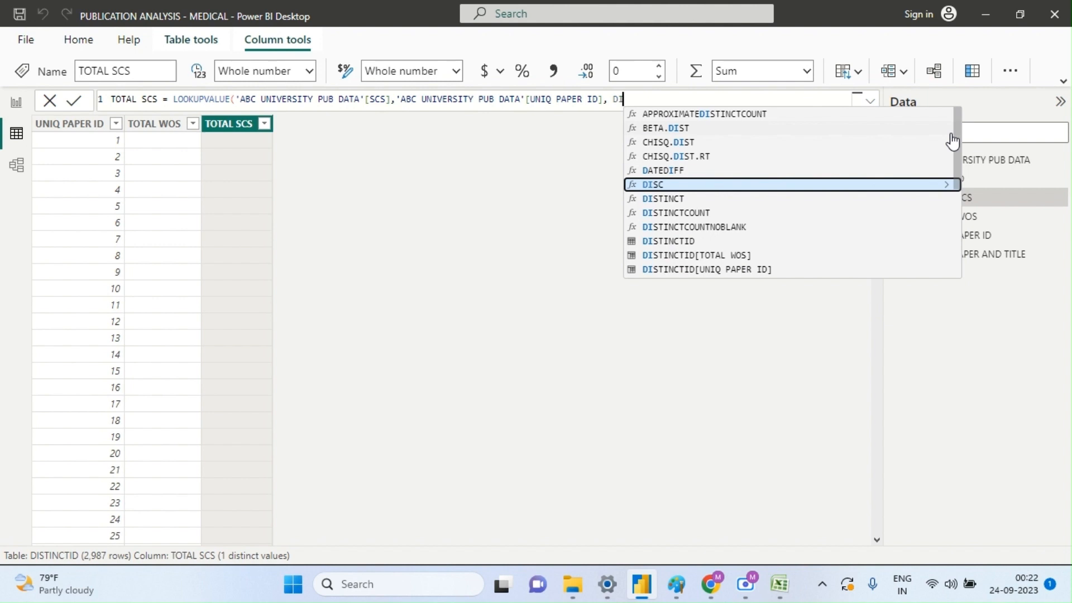
key(BackSpace)
key(BackSpace)
key(BackSpace)
key(BackSpace)
key(BackSpace)
key(BackSpace)
key(BackSpace)
key(BackSpace)
key(BackSpace)
key(BackSpace)
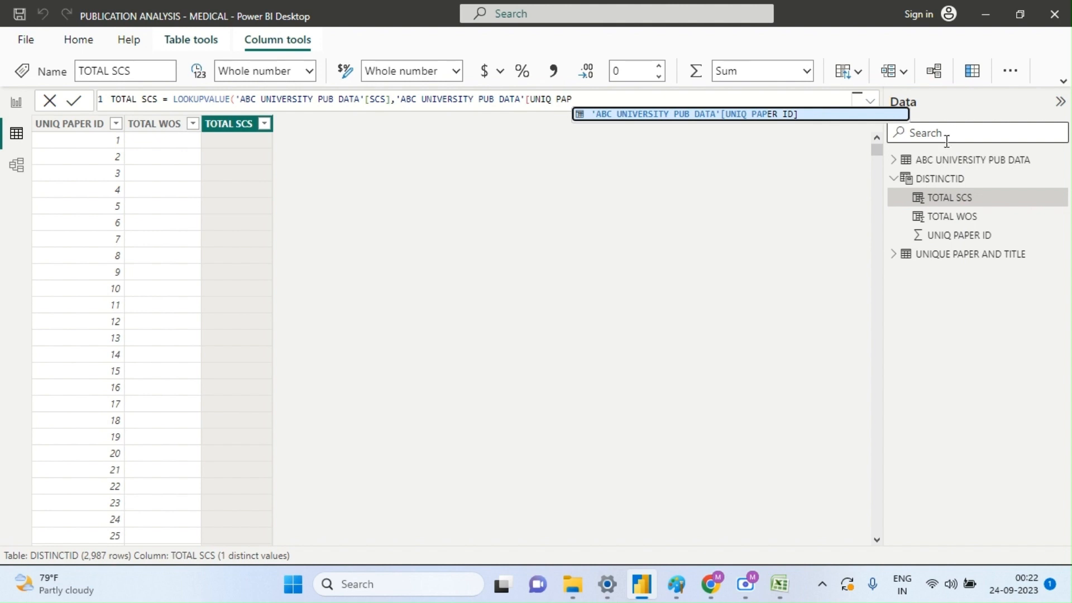
- Complete the LOOKUPVALUE formula with 'ABC UNIVERSITY PUB DATA'[UNIQ PAPER ID] as search column and DISTINCTID[UNIQ PAPER ID] as search value, and commit it
click(799, 115)
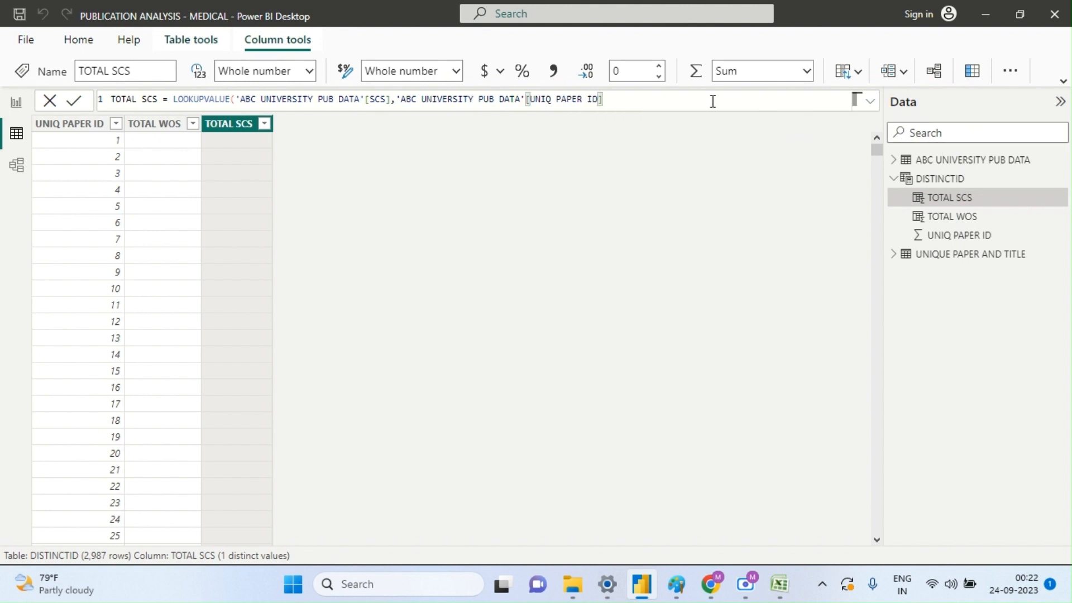
text(, DIS)
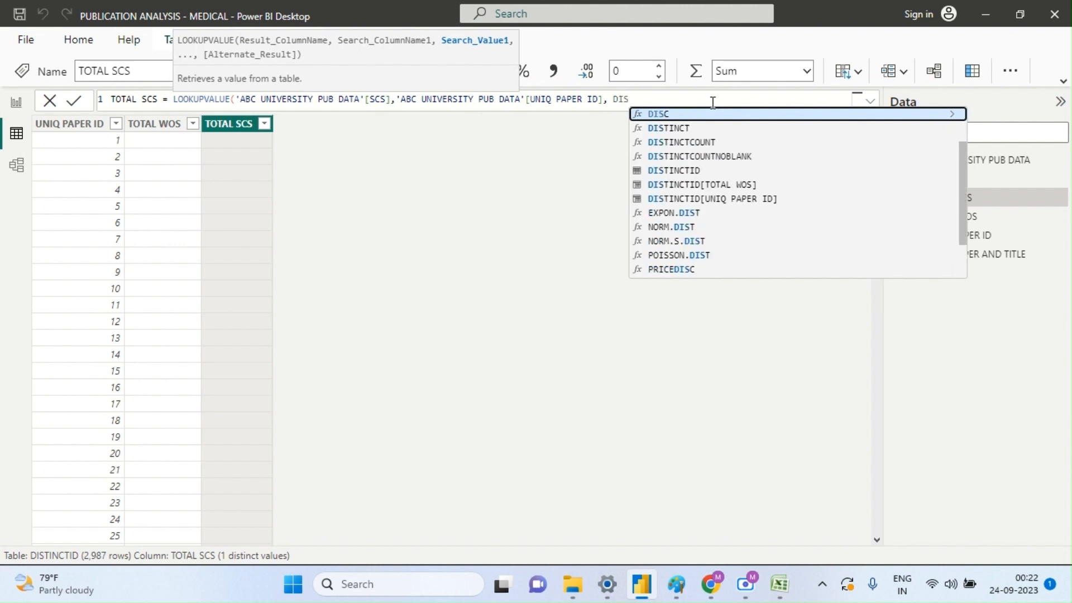
click(713, 199)
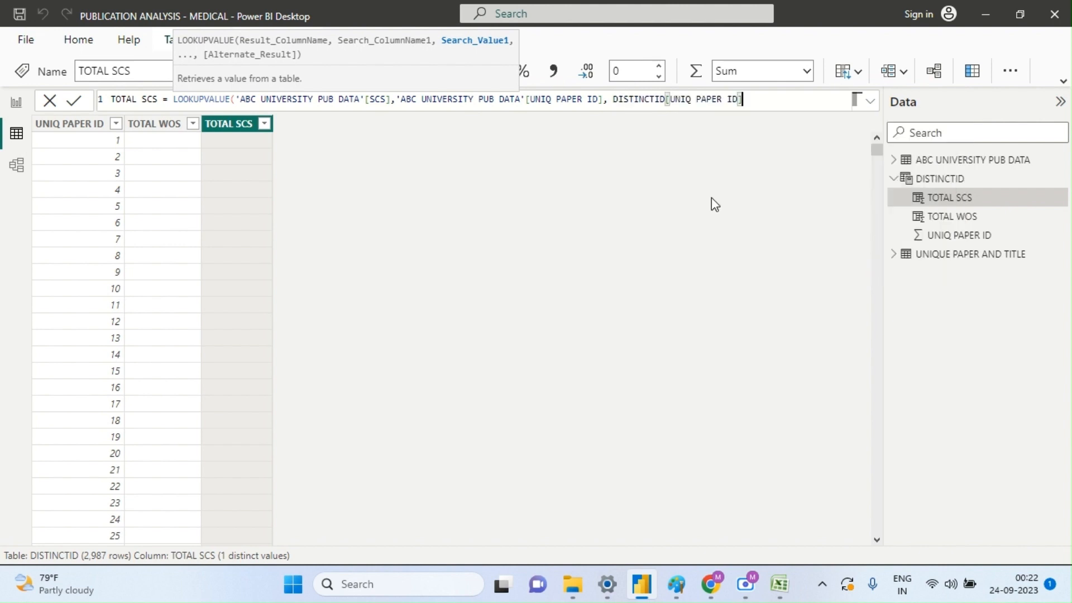
text())
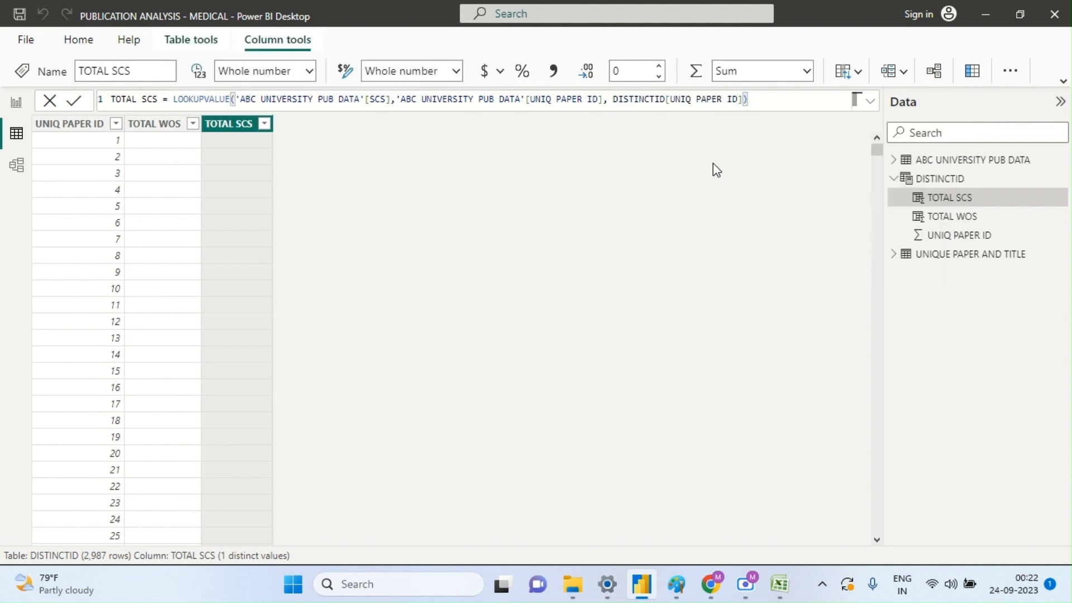
key(Return)
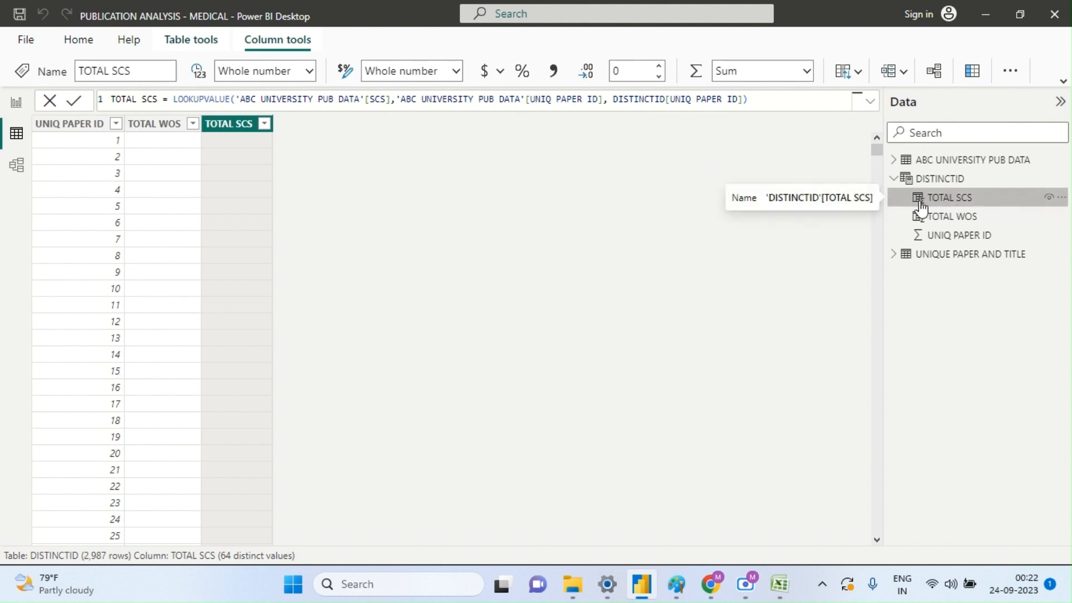
- Add a card showing TOTAL SCS from DISTINCTID to the report page, placed beside the Sum of TOTAL WOS card
click(17, 103)
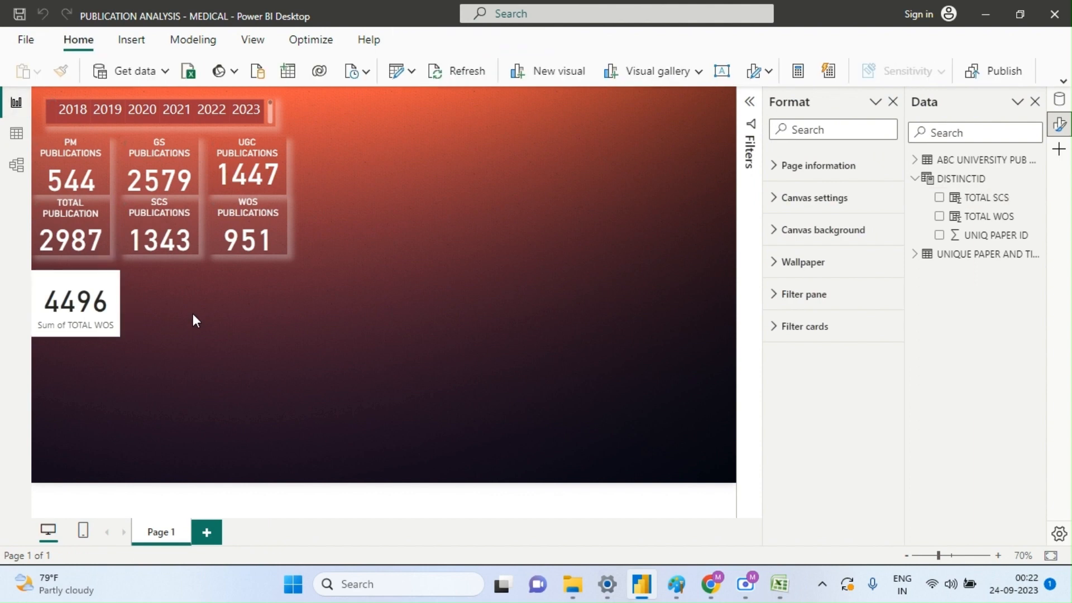
click(643, 73)
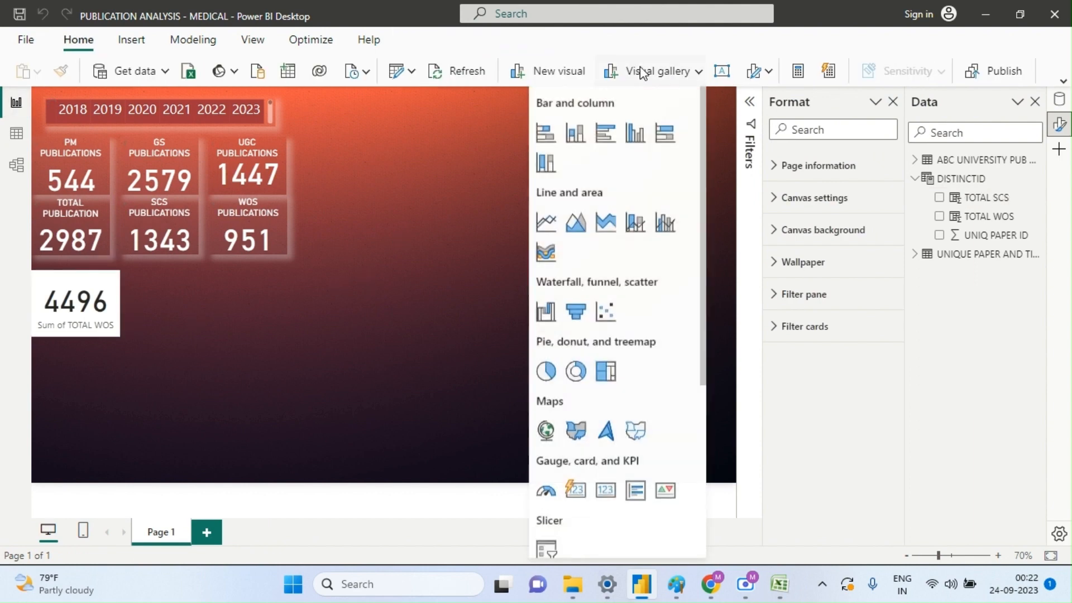
click(606, 491)
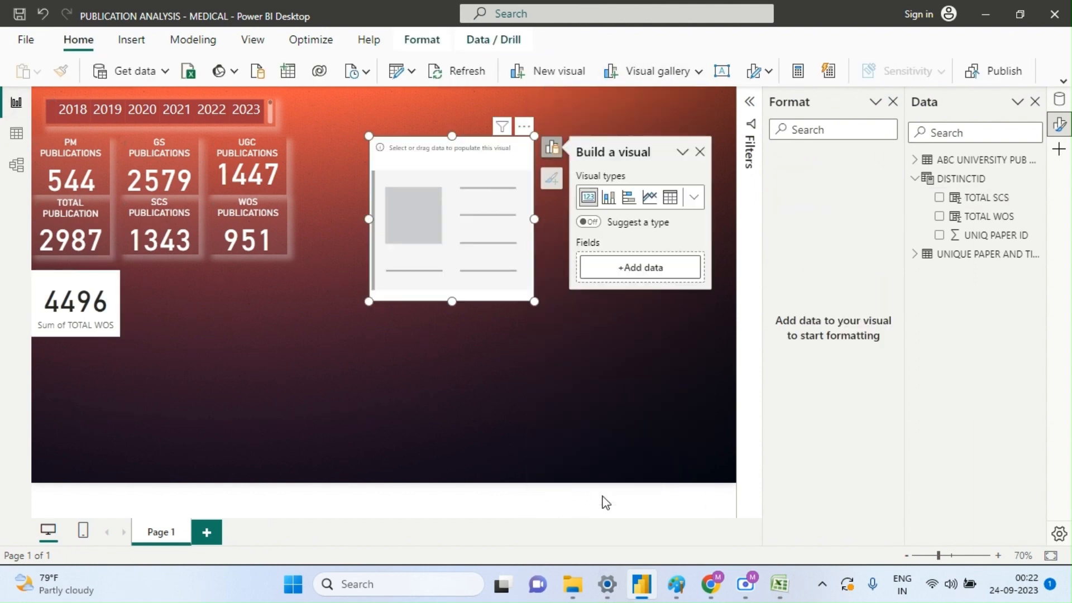
drag(461, 223, 224, 347)
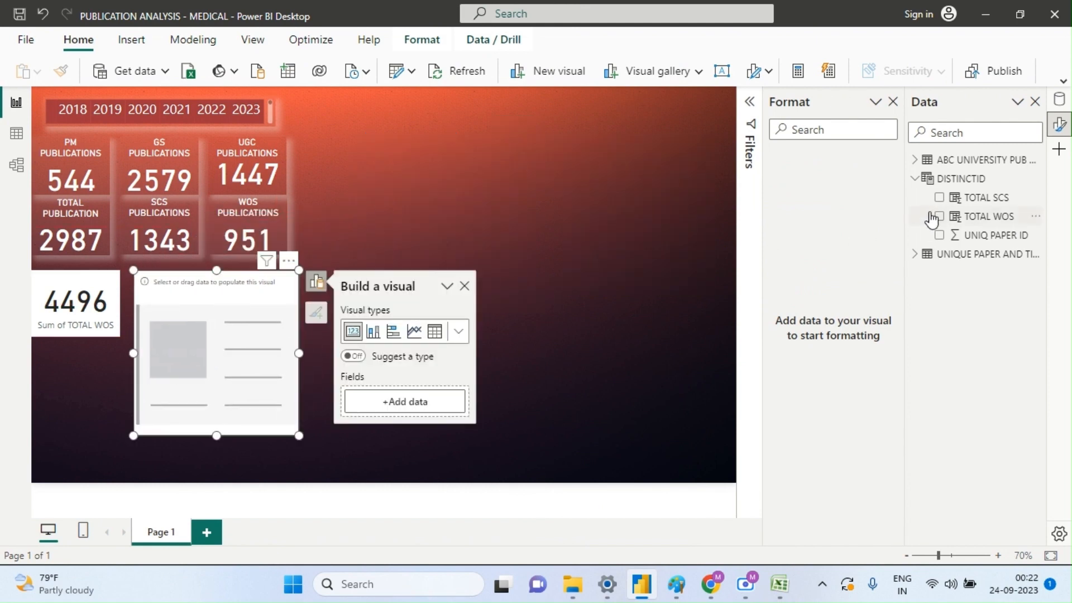
click(940, 198)
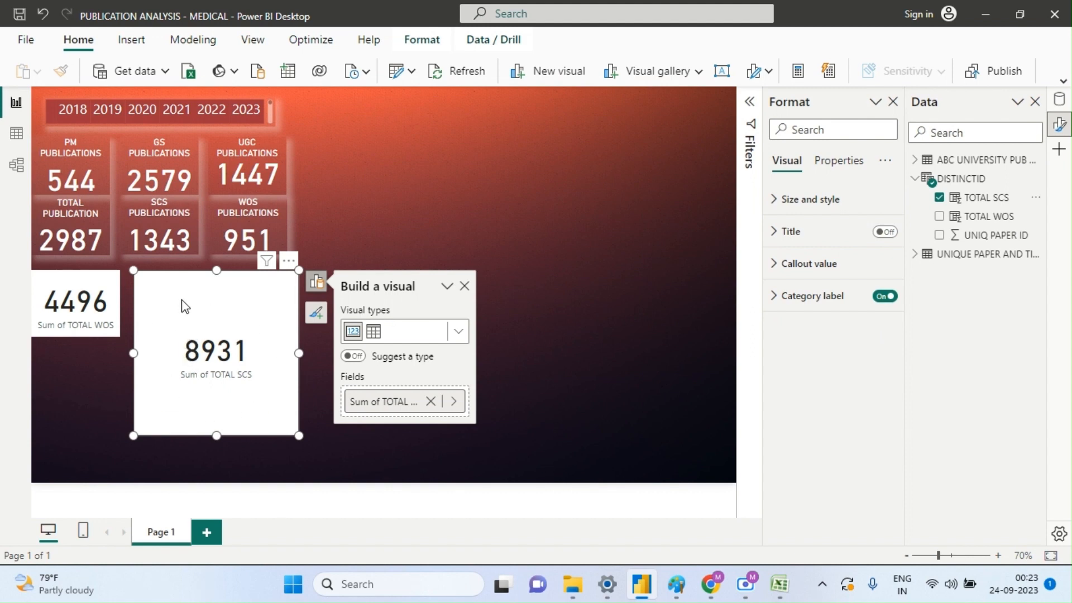
- Switch to the Excel workbook and copy all PAPER ID values of ABC UNIVERSITY PUB DATA into a new sheet, starting at D2
mouse_move(693, 574)
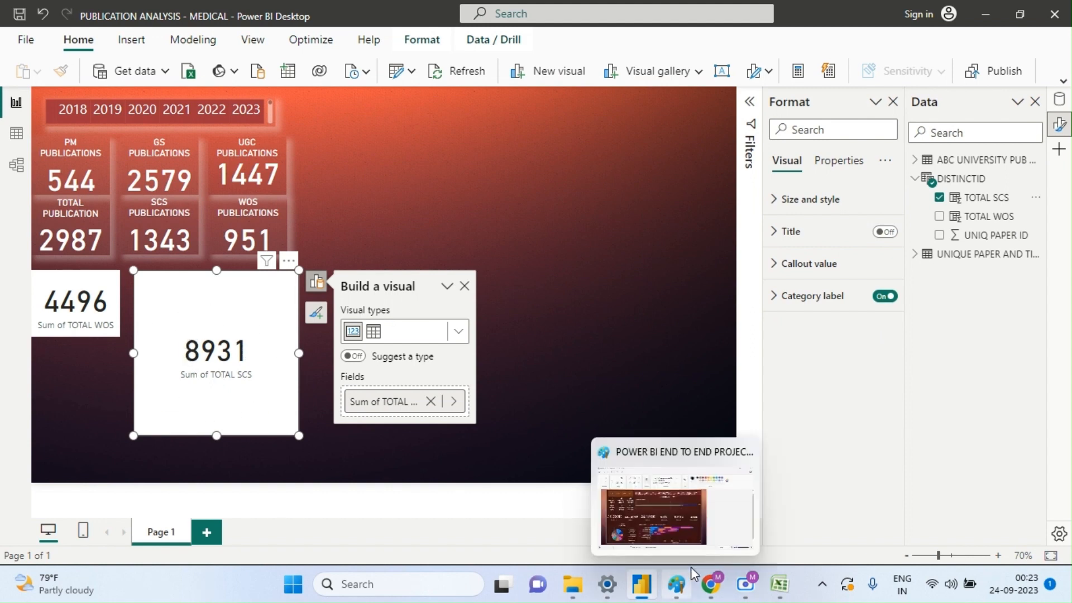
mouse_move(779, 582)
click(773, 515)
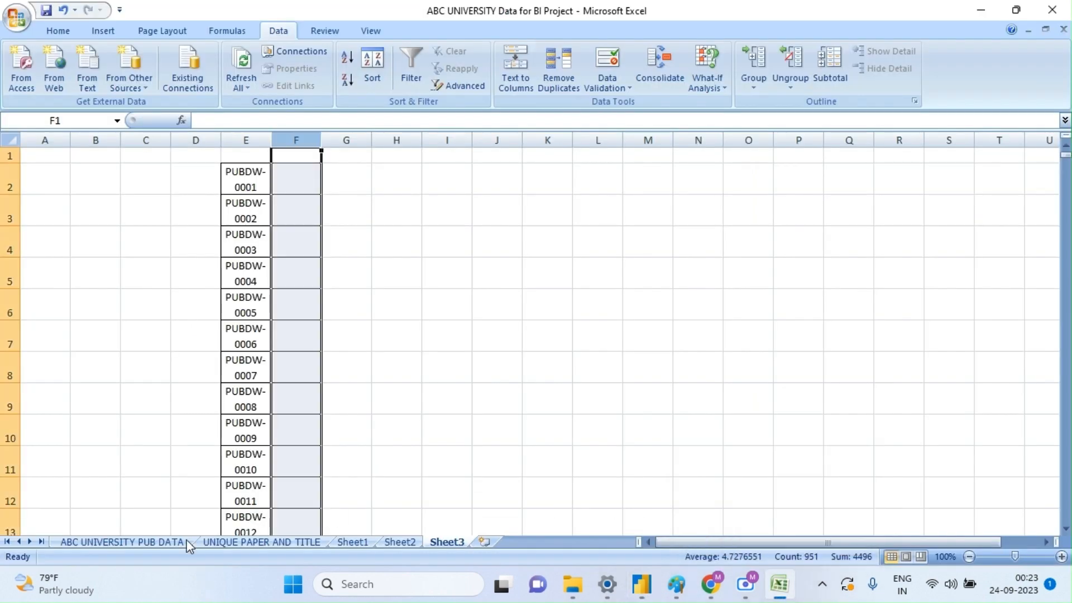
click(154, 547)
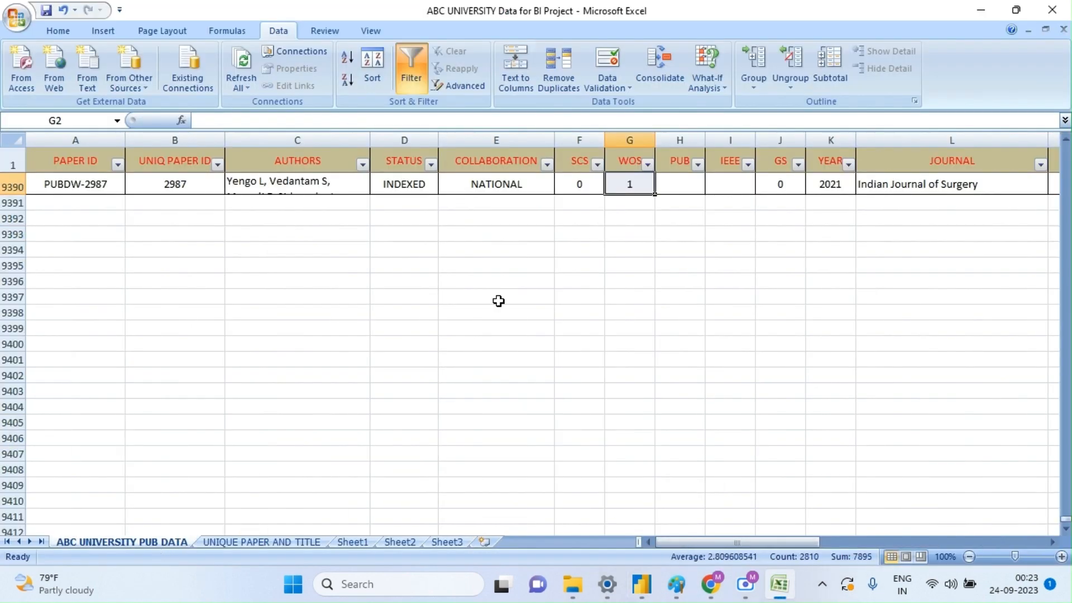
click(505, 172)
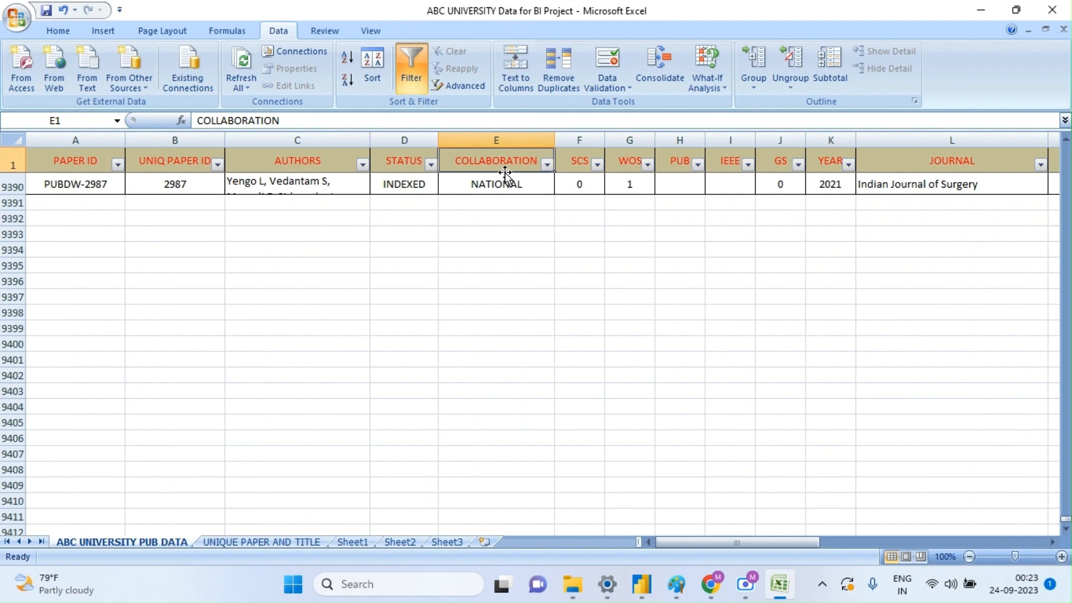
key(ctrl+Home)
key(ctrl+shift+Down)
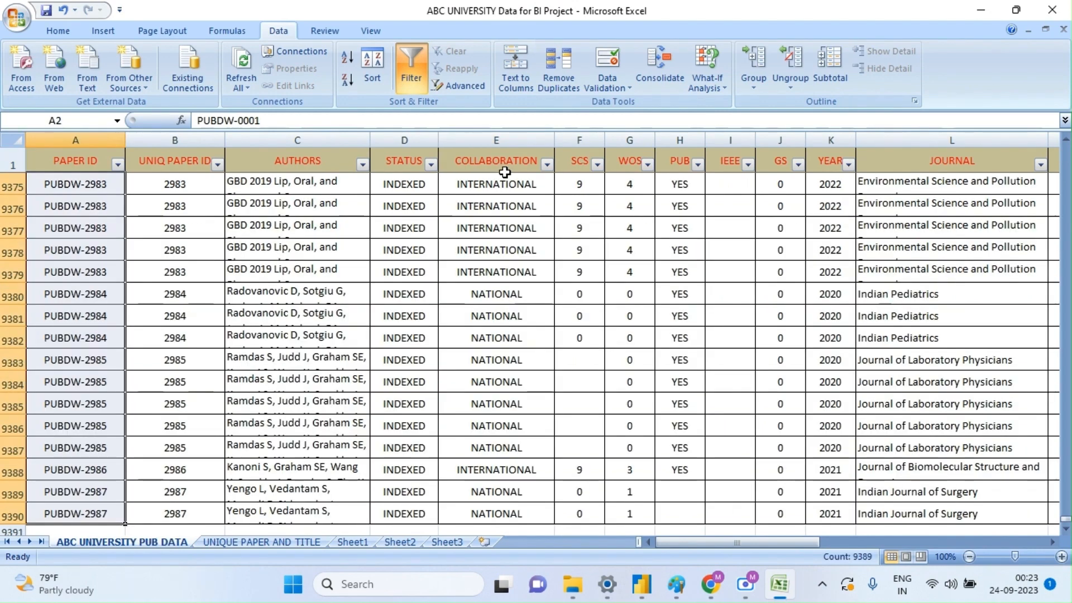
key(ctrl+c)
click(483, 543)
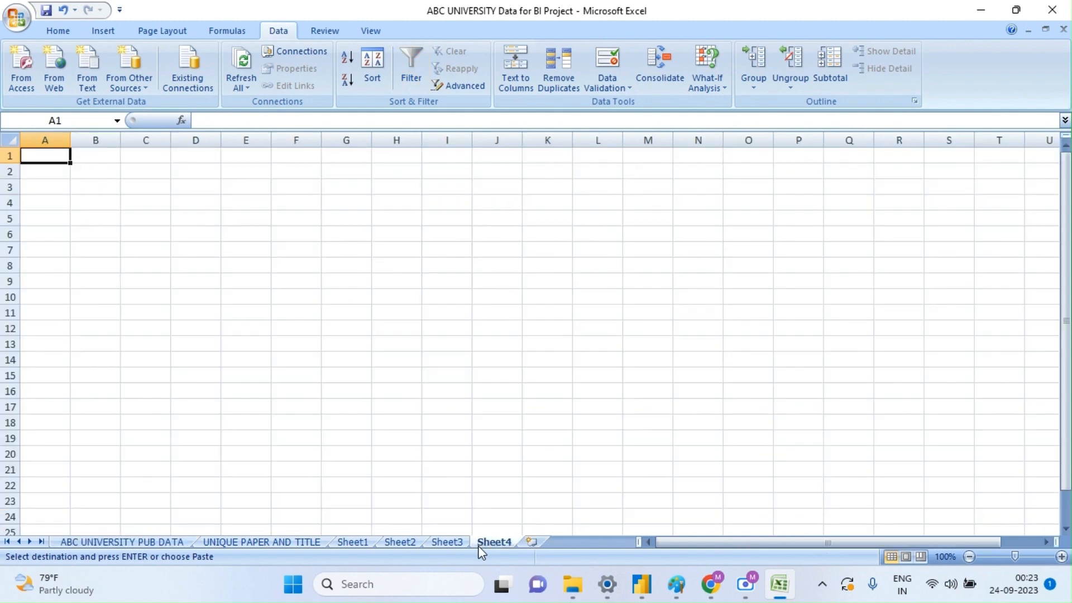
click(206, 170)
key(ctrl+v)
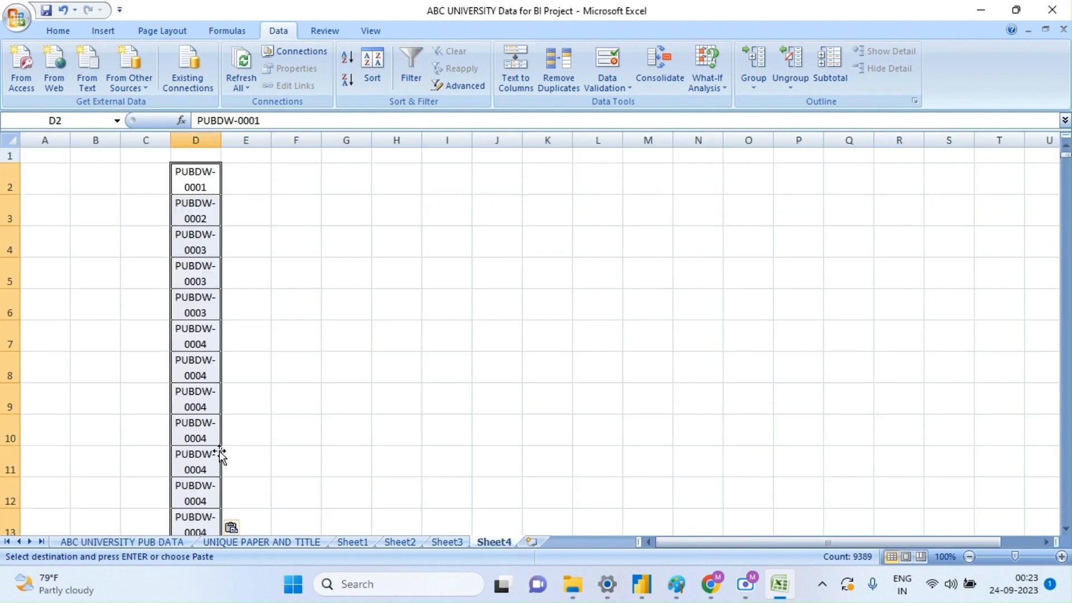
- Copy the whole range of SCS values from ABC UNIVERSITY PUB DATA into Sheet4, starting at E2 beside the paper IDs
click(139, 542)
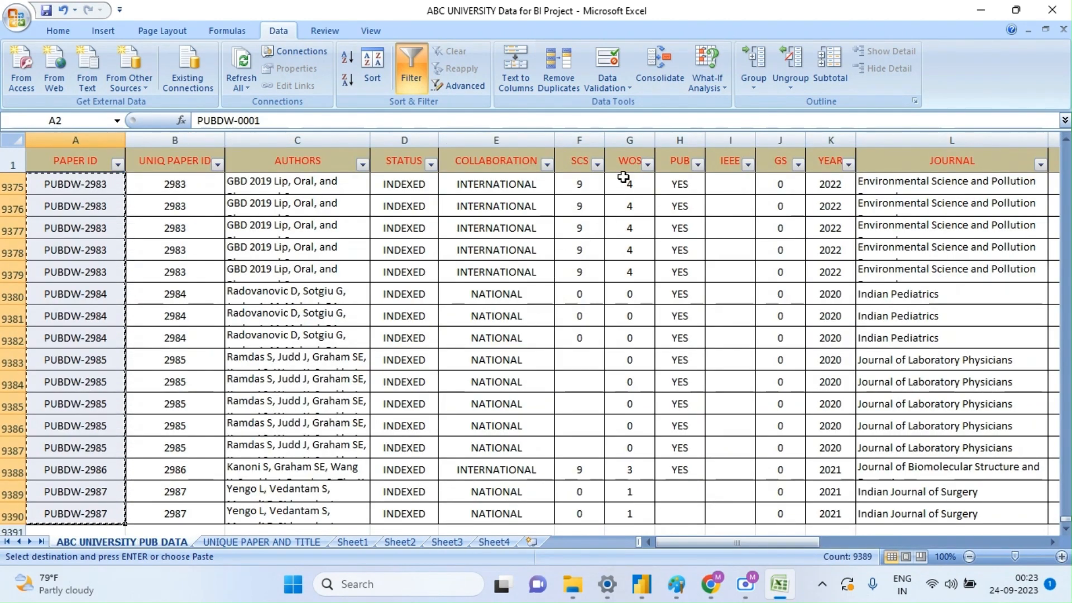
click(574, 168)
key(Down)
key(ctrl+shift+Down)
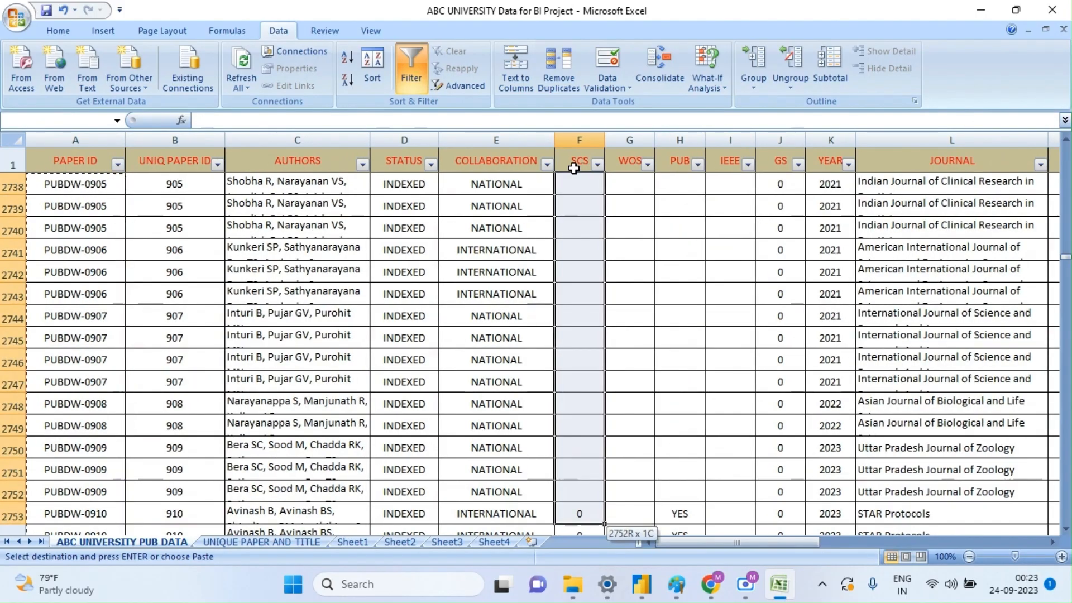
key(ctrl+shift+Down)
key(ctrl+shift+Down)
key(ctrl+shift+Down)
key(ctrl+shift+Down)
key(ctrl+shift+Down)
key(ctrl+shift+Down)
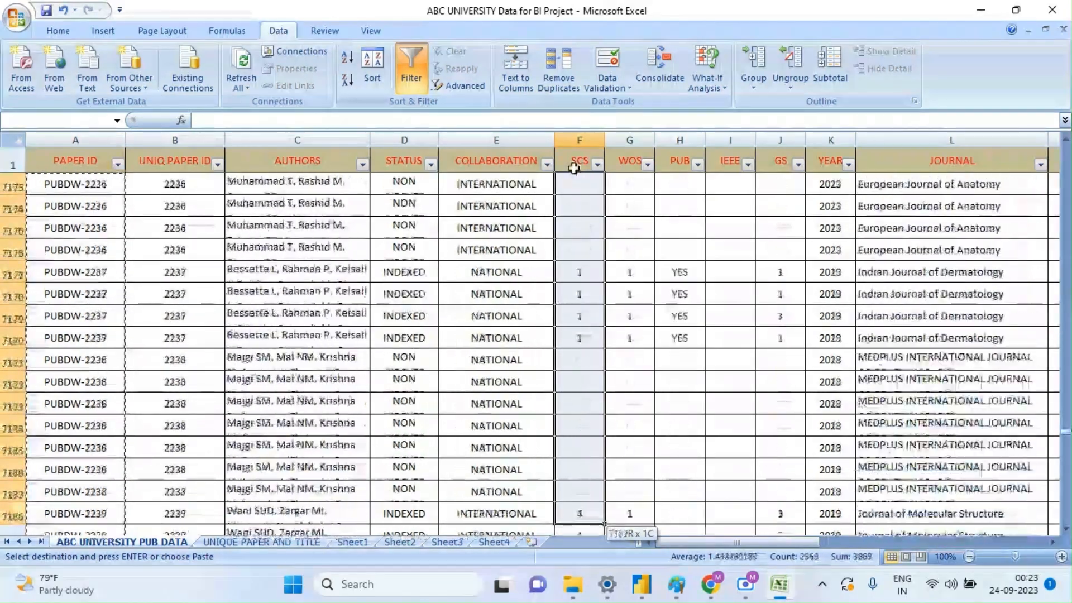
key(ctrl+shift+Down)
key(ctrl+shift+Down)
key(ctrl+shift+Down)
key(ctrl+shift+Down)
key(ctrl+shift+Down)
key(ctrl+shift+Down)
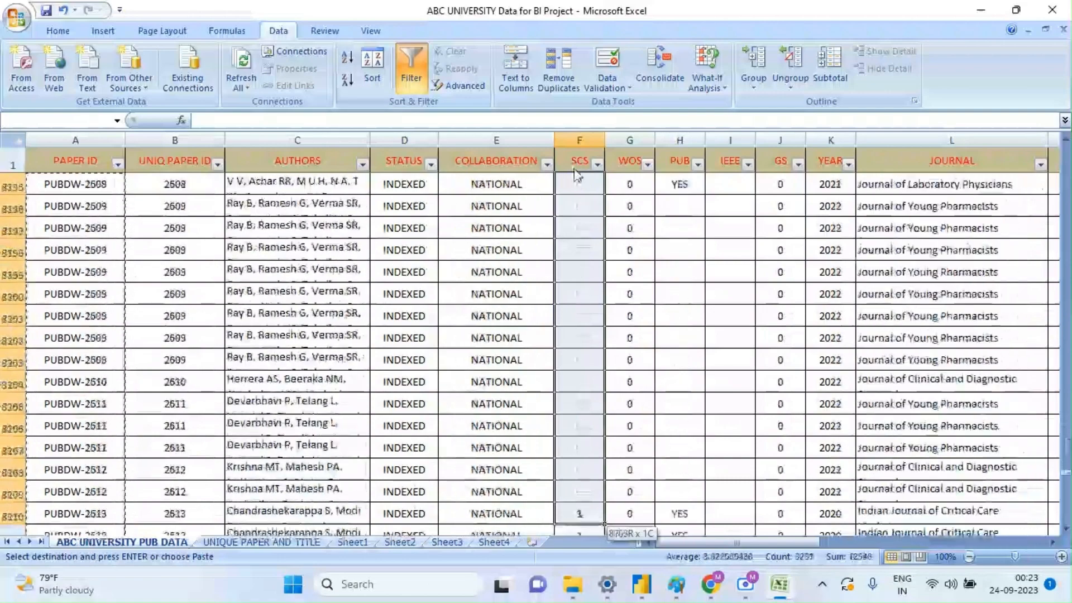
key(ctrl+shift+Down)
key(ctrl+shift+Down)
key(ctrl+shift+Down)
key(ctrl+shift+Down)
key(ctrl+shift+Down)
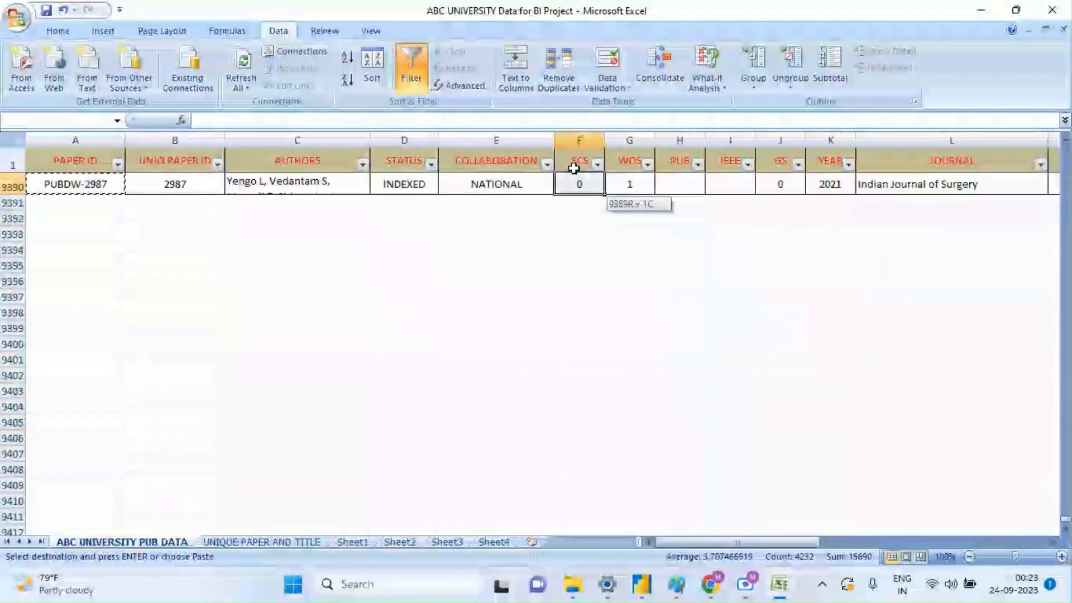
key(ctrl+c)
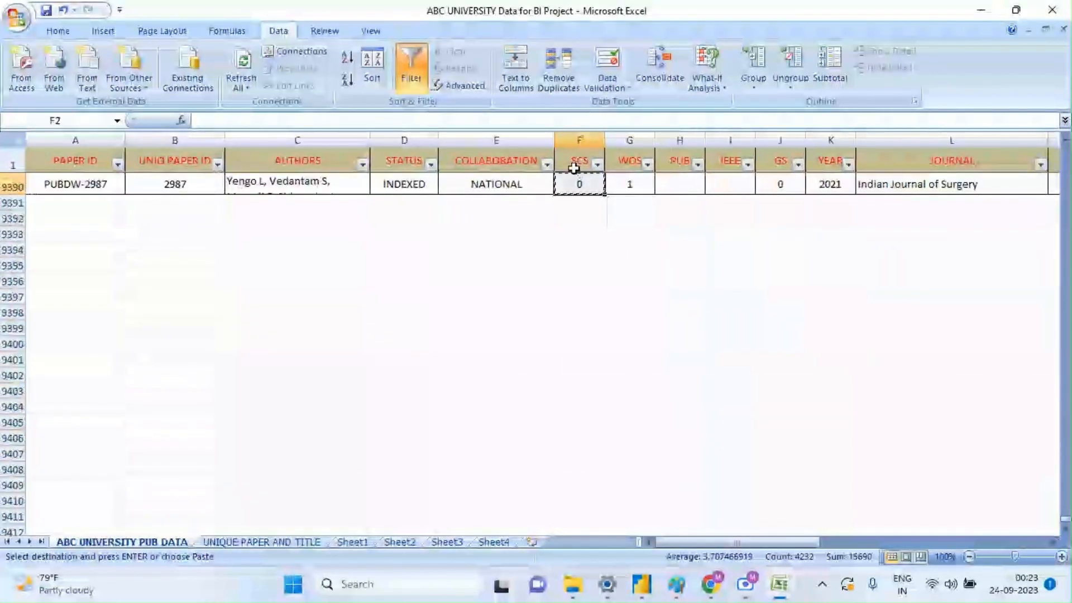
click(493, 542)
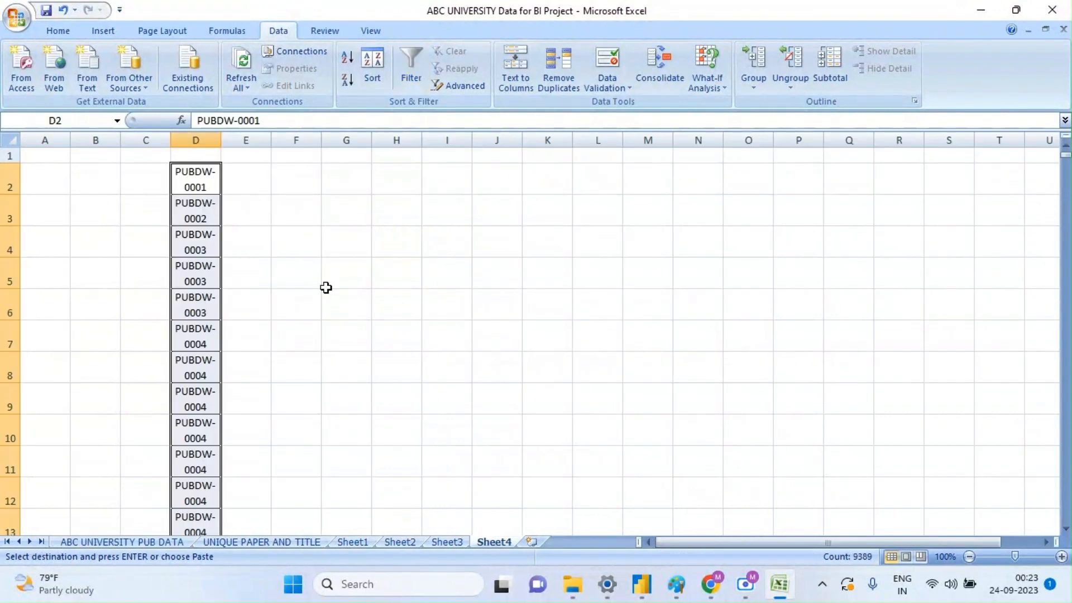
click(260, 191)
key(ctrl+v)
- Remove duplicate rows from the paper ID and SCS data in Sheet4, comparing both Column D and Column E
click(196, 182)
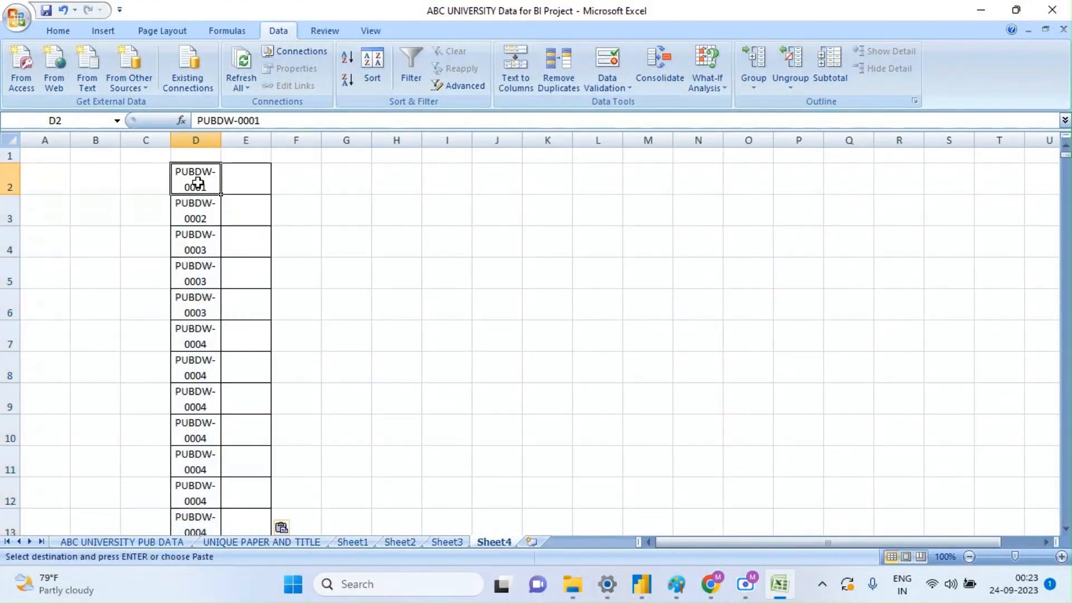
key(shift+Right)
key(ctrl+shift+Down)
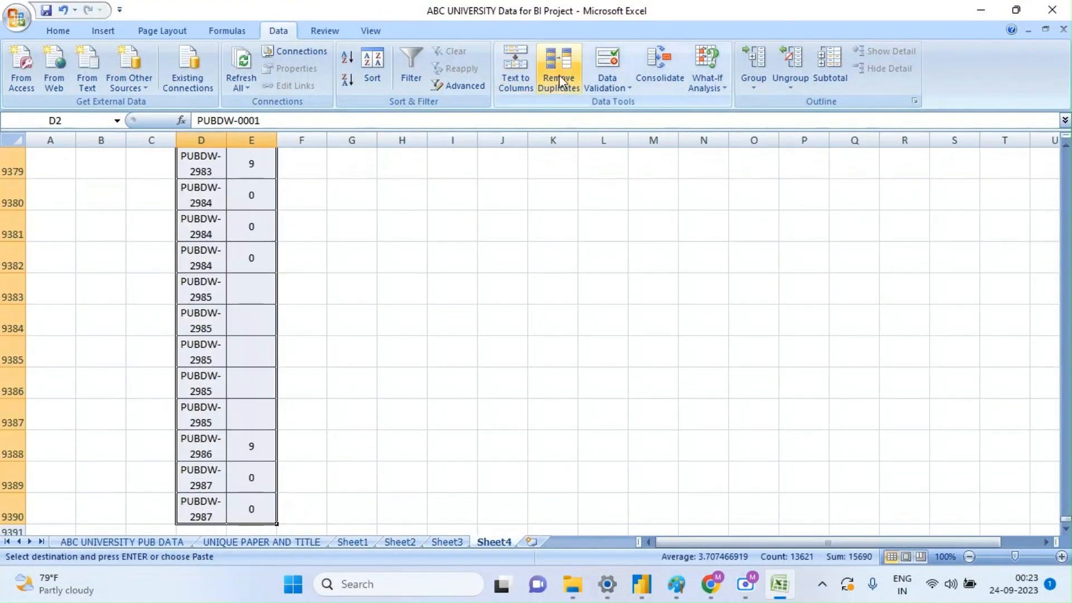
click(559, 74)
click(583, 362)
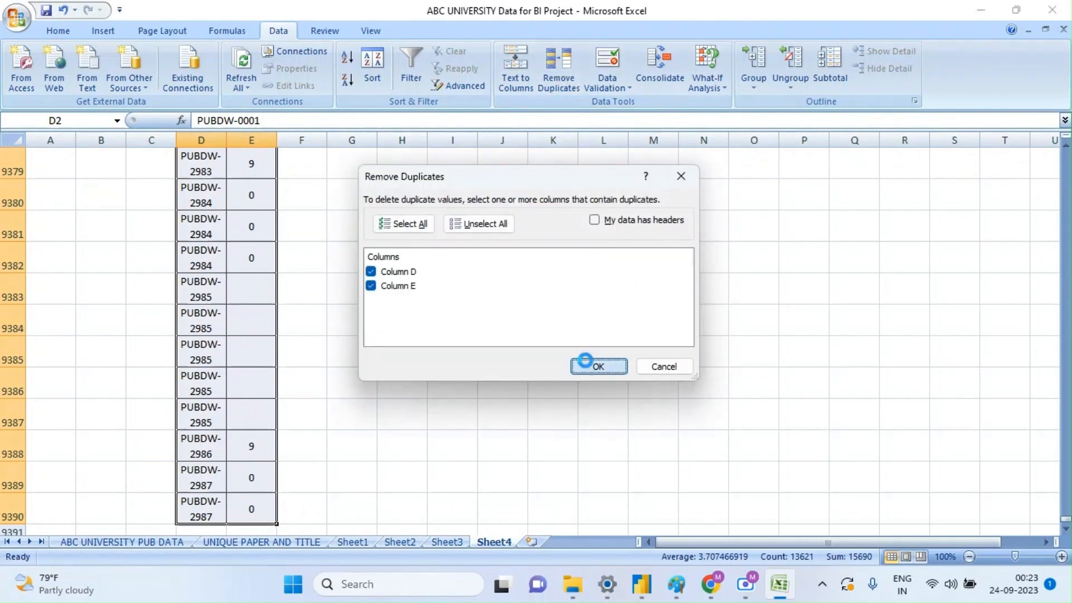
click(537, 330)
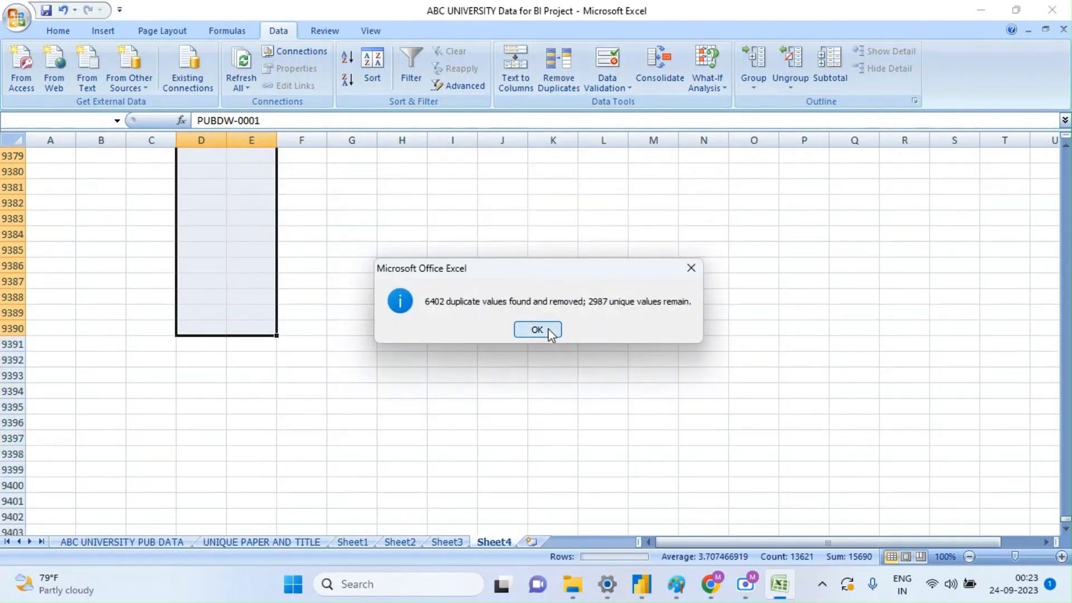
- Select all remaining SCS values in column E of Sheet4, from E2 down, to check their sum
click(215, 254)
key(ctrl+shift+Up)
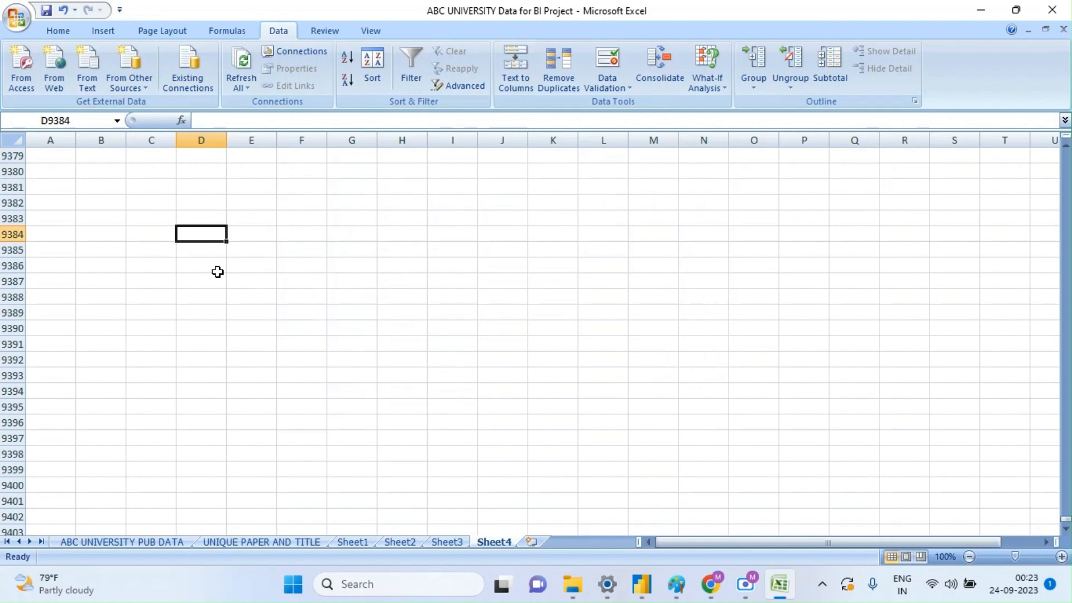
key(ctrl+Up)
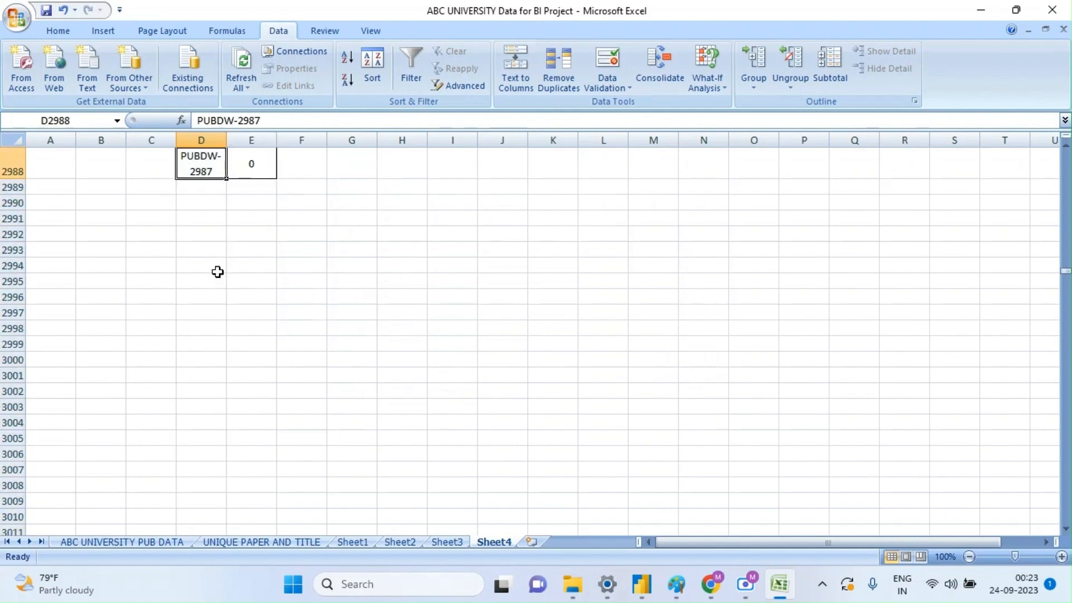
key(ctrl+shift+Up)
key(ctrl+Up)
key(Right)
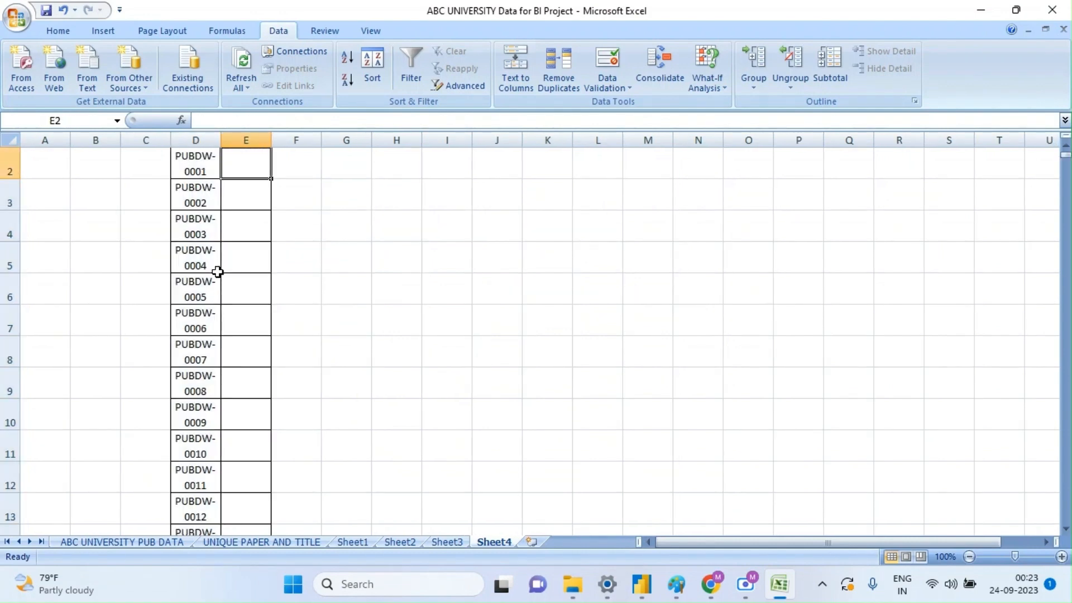
key(ctrl+shift+Down)
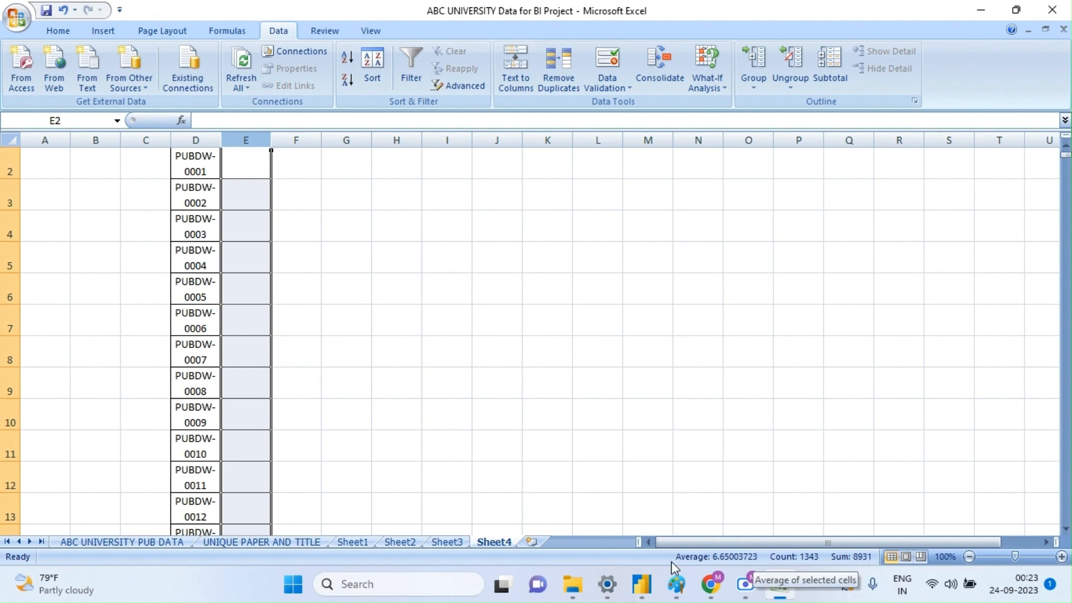
- Switch back to Power BI and shrink the Sum of TOTAL SCS card to the height of the Sum of TOTAL WOS card
mouse_move(642, 585)
click(635, 519)
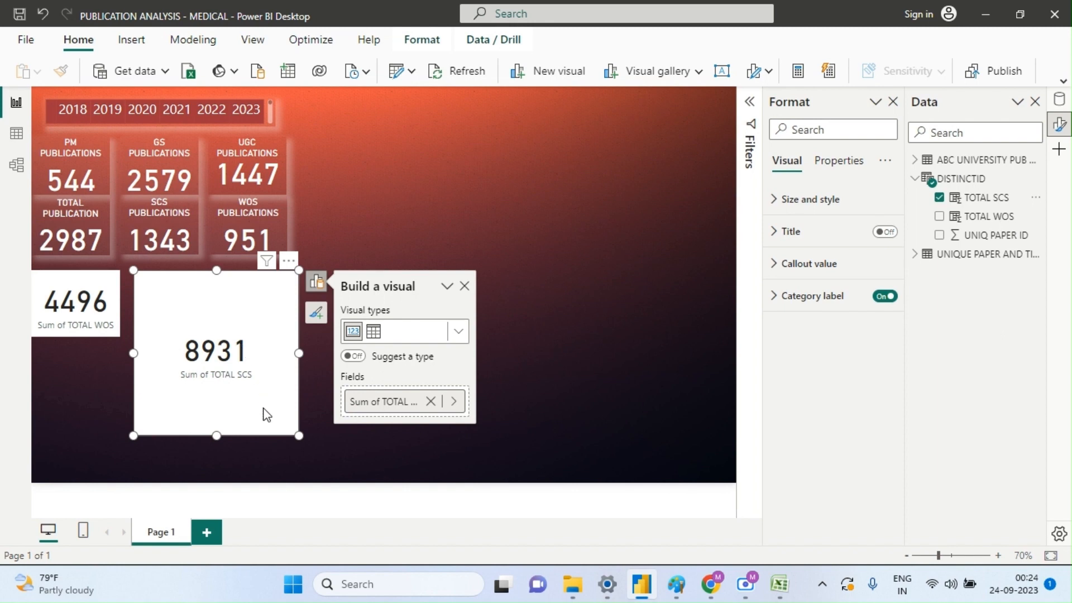
drag(298, 436, 232, 338)
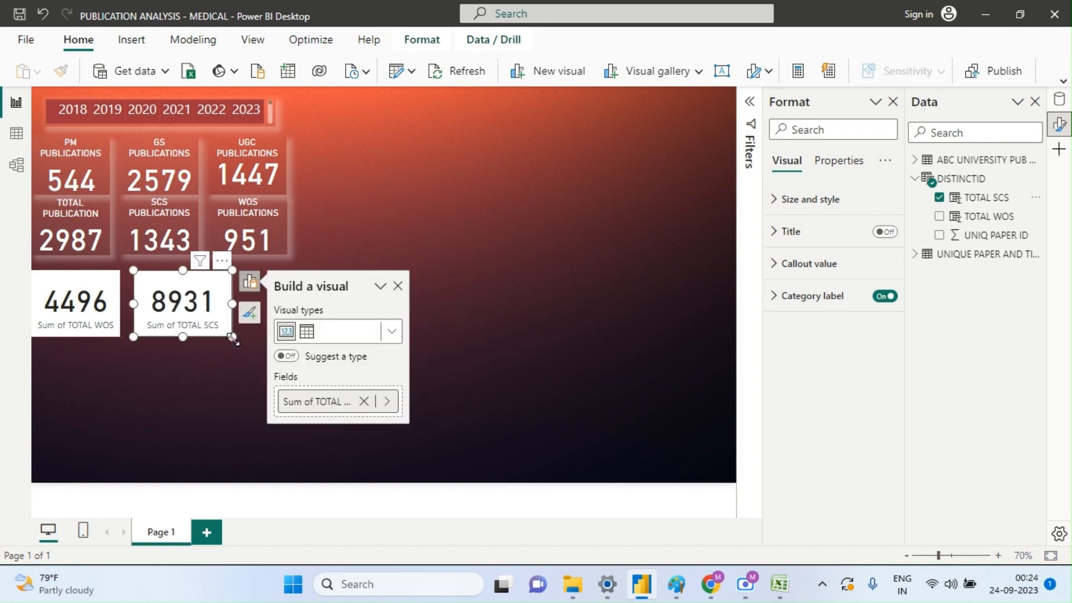
click(544, 220)
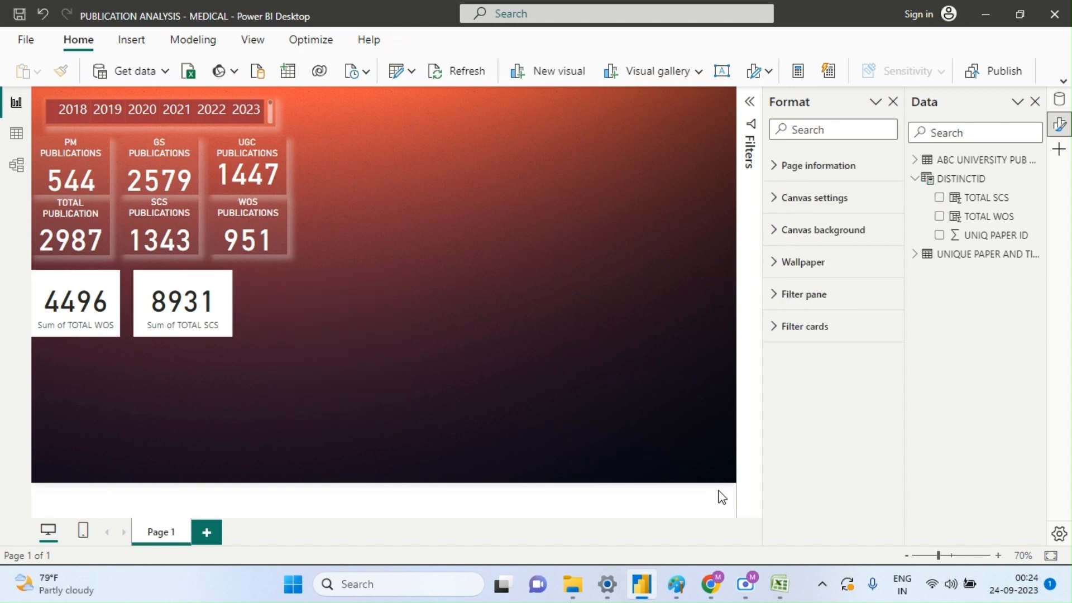
mouse_move(782, 591)
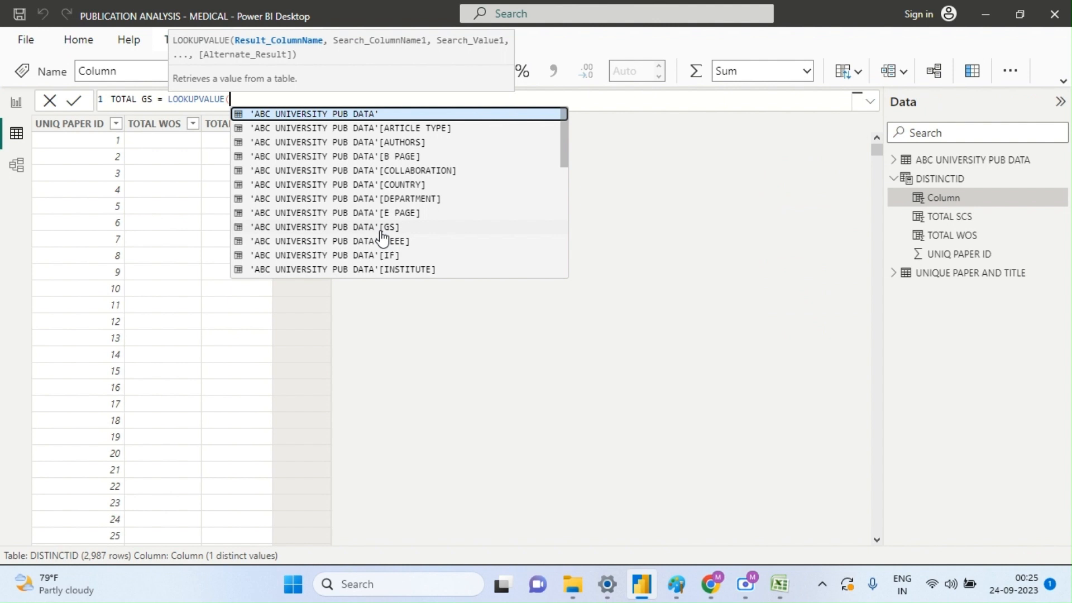
- Fill the TOTAL GS LOOKUPVALUE with 'ABC UNIVERSITY PUB DATA'[GS] as result and 'ABC UNIVERSITY PUB DATA'[UNIQ PAPER ID] as search column, and begin the DISTINCTID search value
click(380, 230)
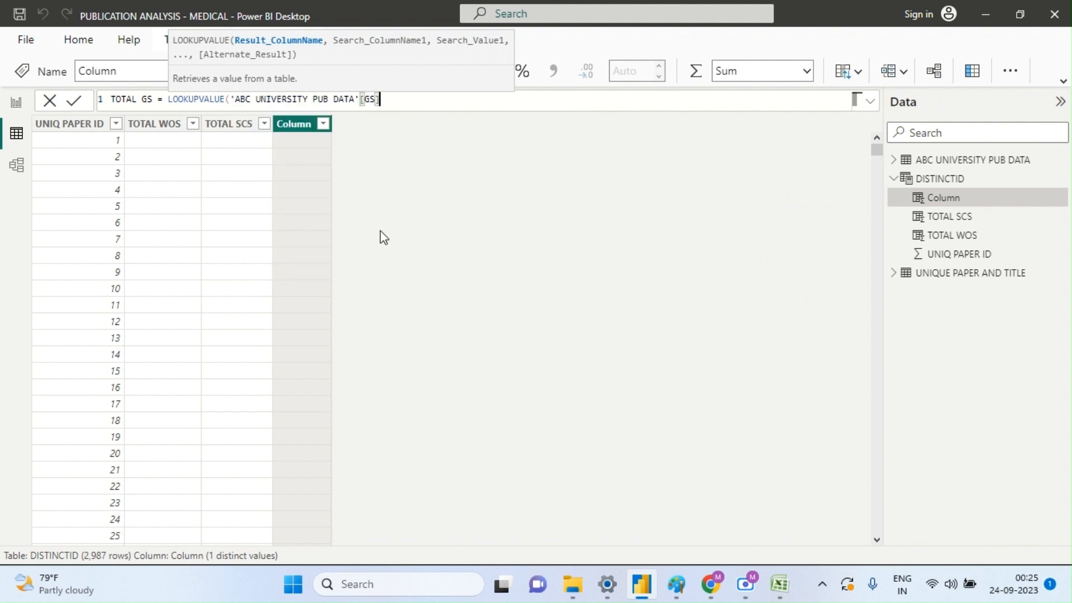
text(,)
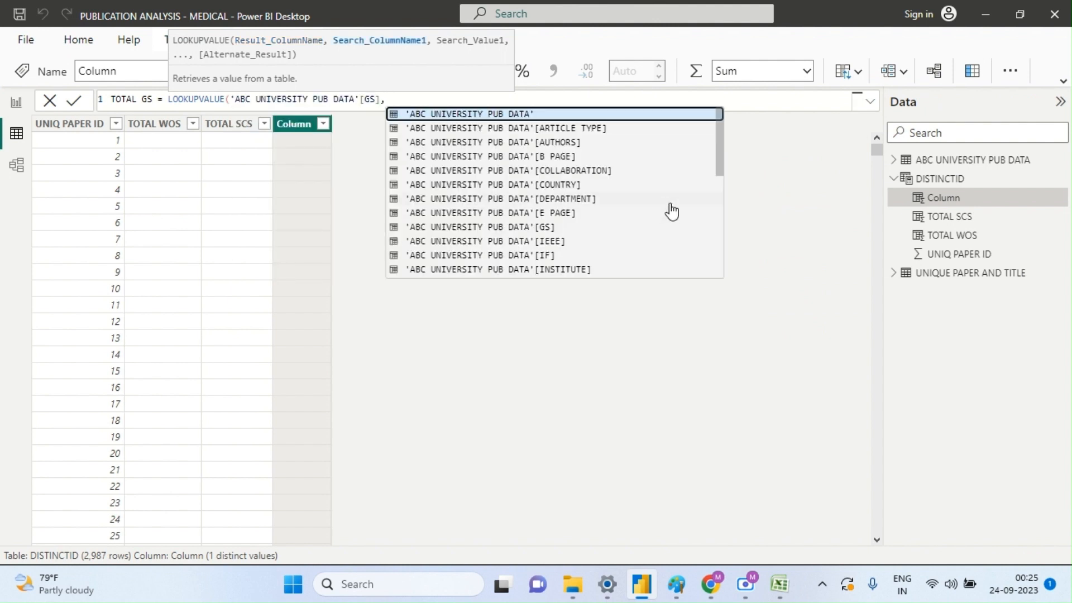
scroll(720, 241, down, 5)
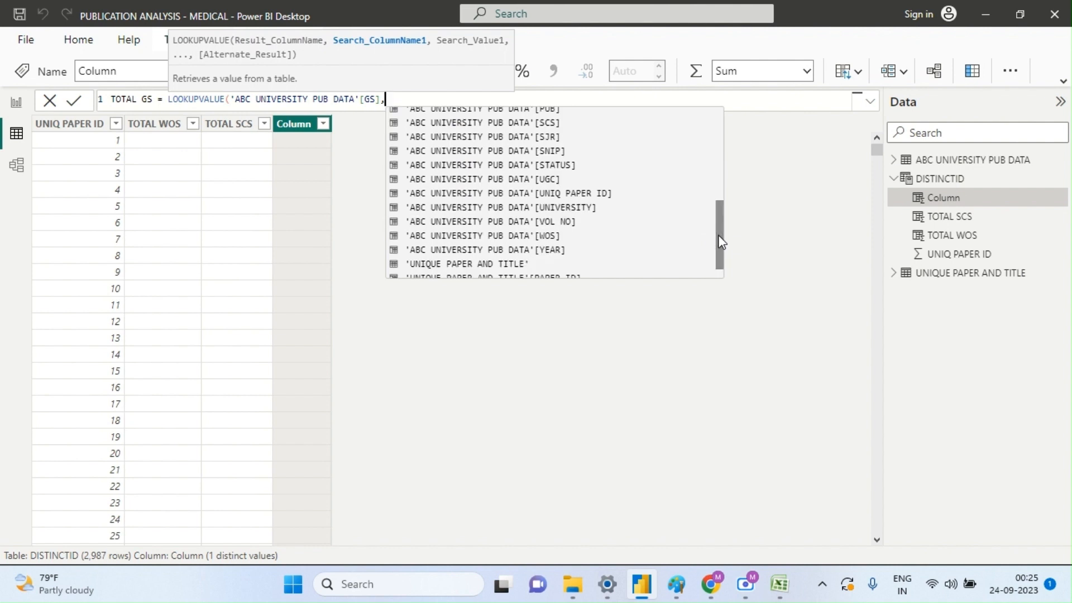
click(596, 195)
text(,)
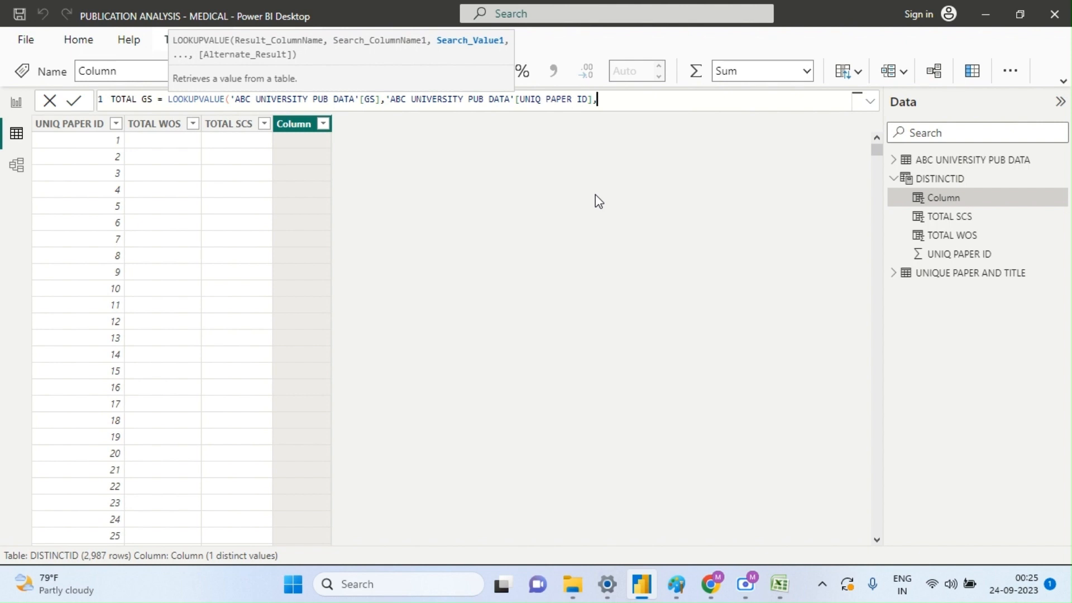
text(DI)
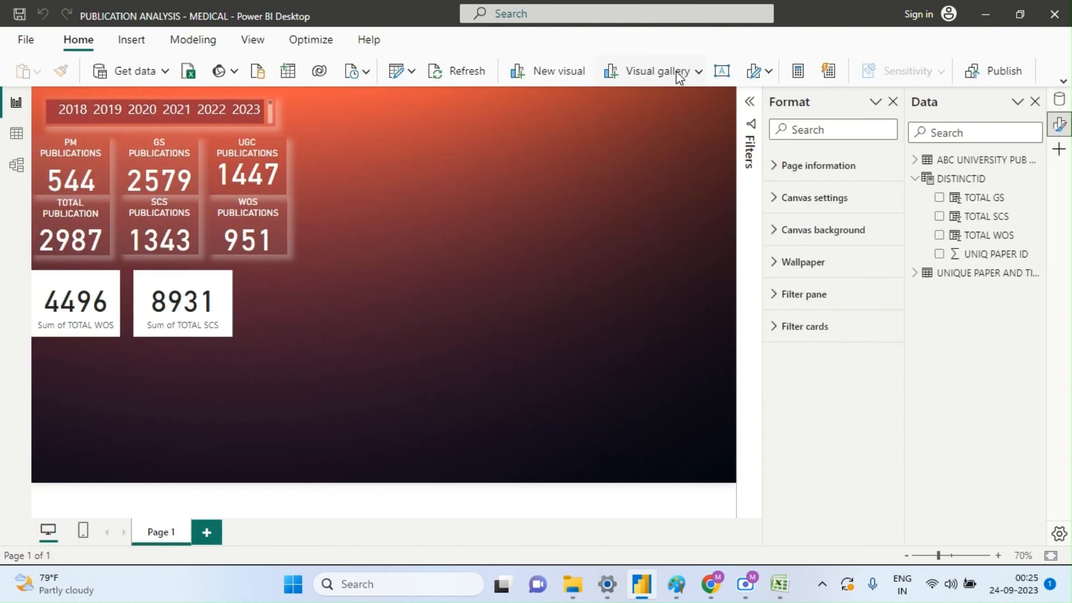
- Add a card showing TOTAL GS from DISTINCTID, placed beside the Sum of TOTAL SCS card and resized to match it
click(677, 72)
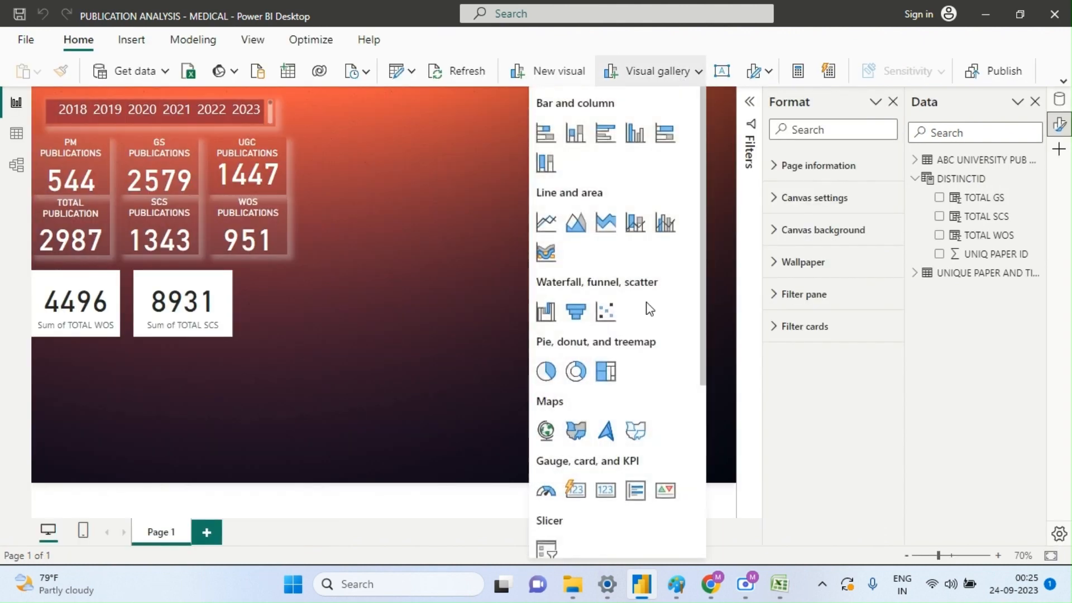
click(605, 490)
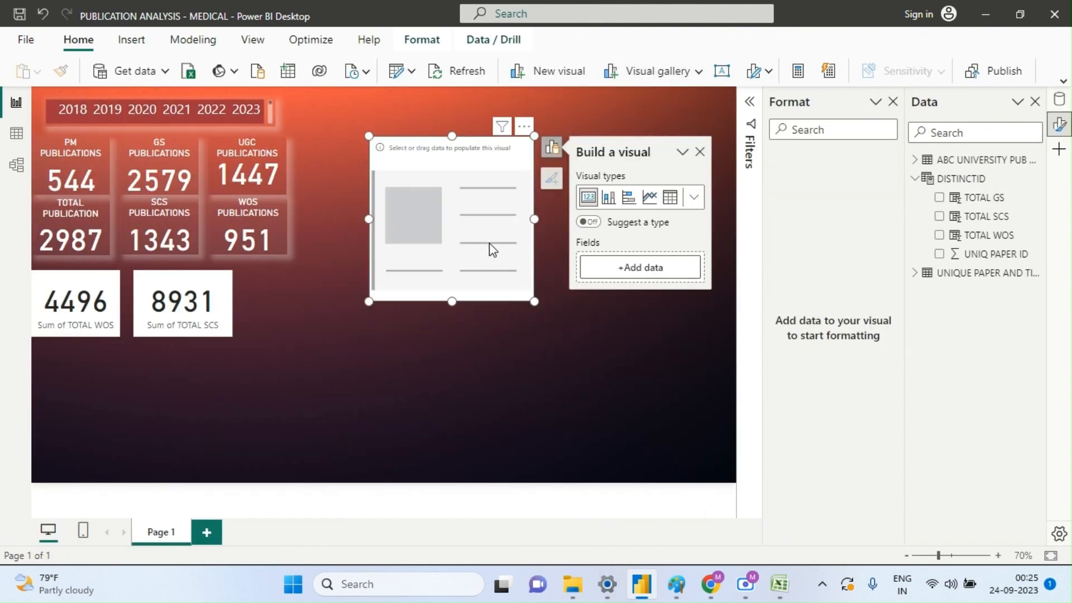
drag(490, 247, 361, 382)
drag(401, 434, 340, 339)
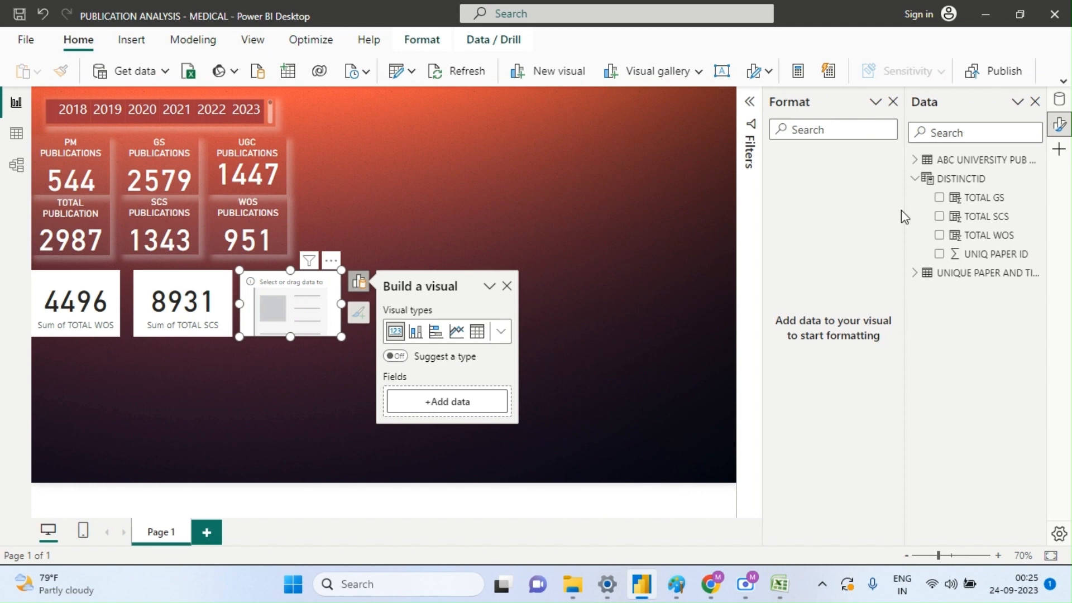
click(942, 200)
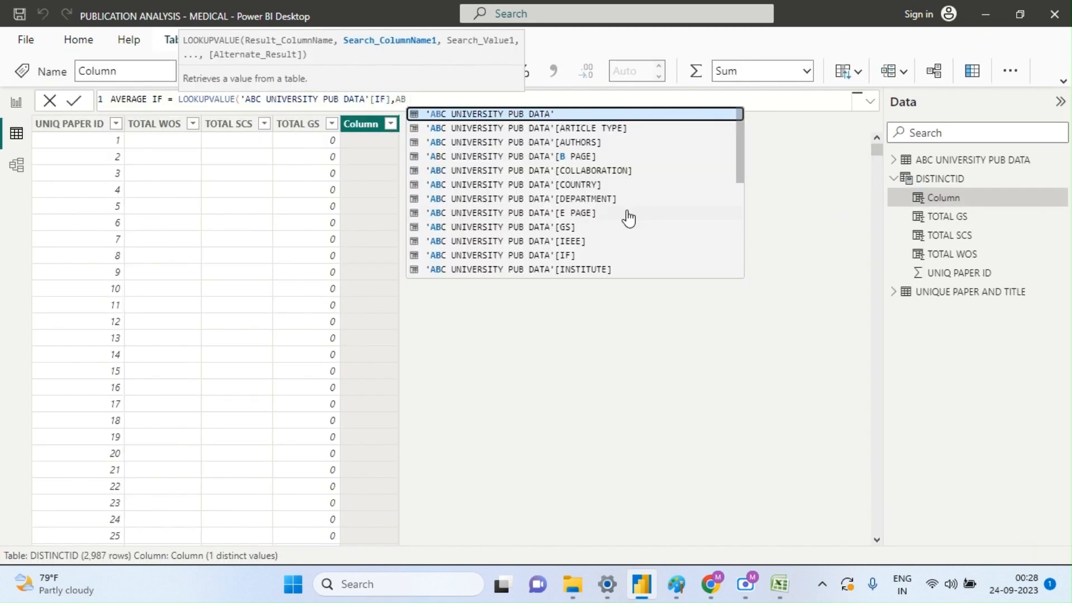
- Complete the AVERAGE IF LOOKUPVALUE with 'ABC UNIVERSITY PUB DATA'[UNIQ PAPER ID] as search column and DISTINCTID[UNIQ PAPER ID] as search value, and commit it
text(B)
click(740, 256)
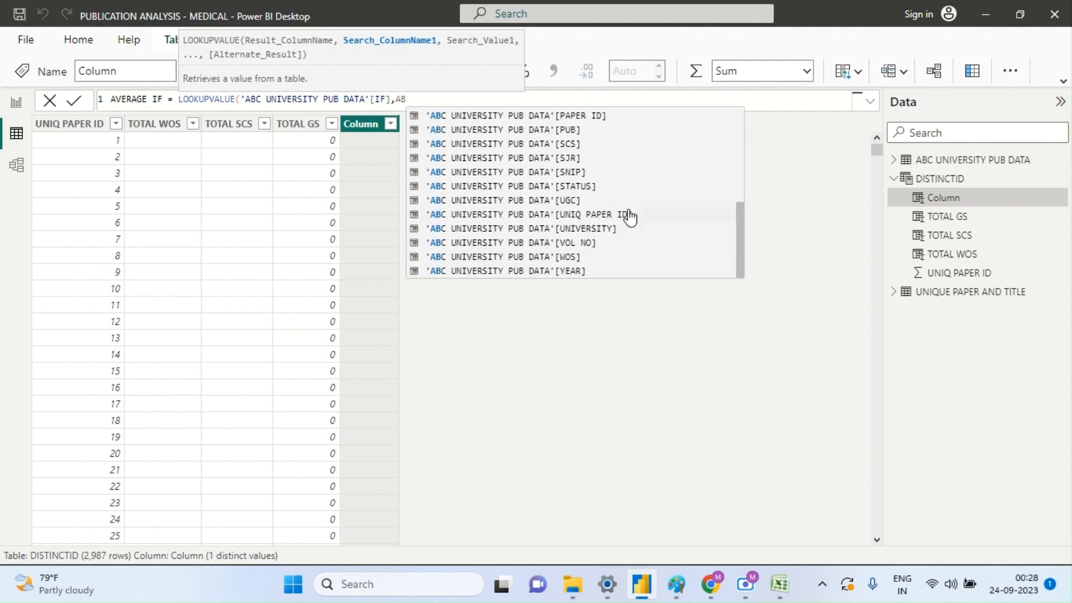
click(593, 219)
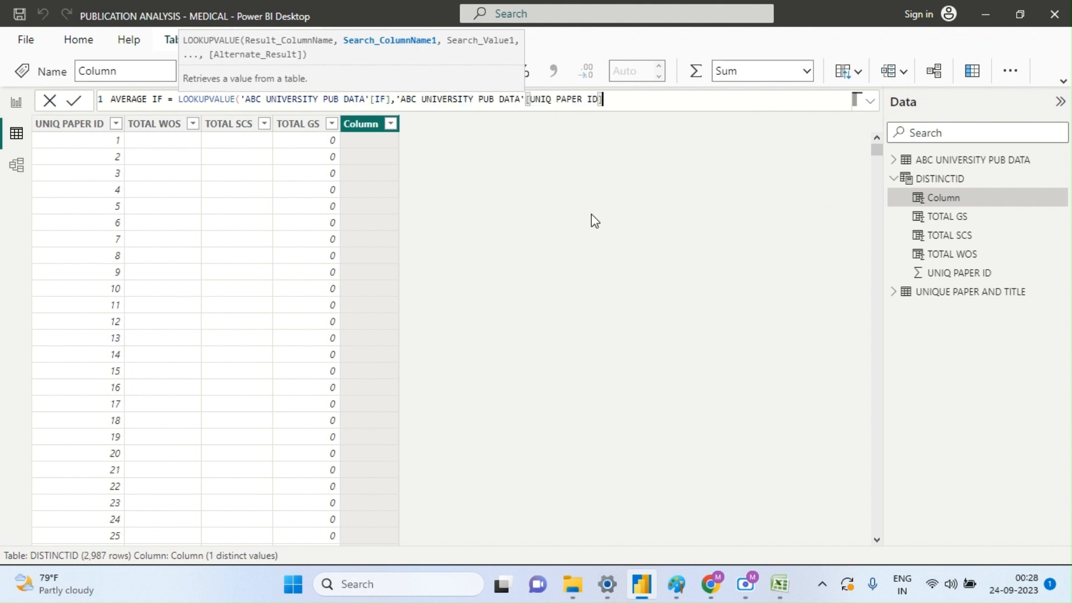
text(,)
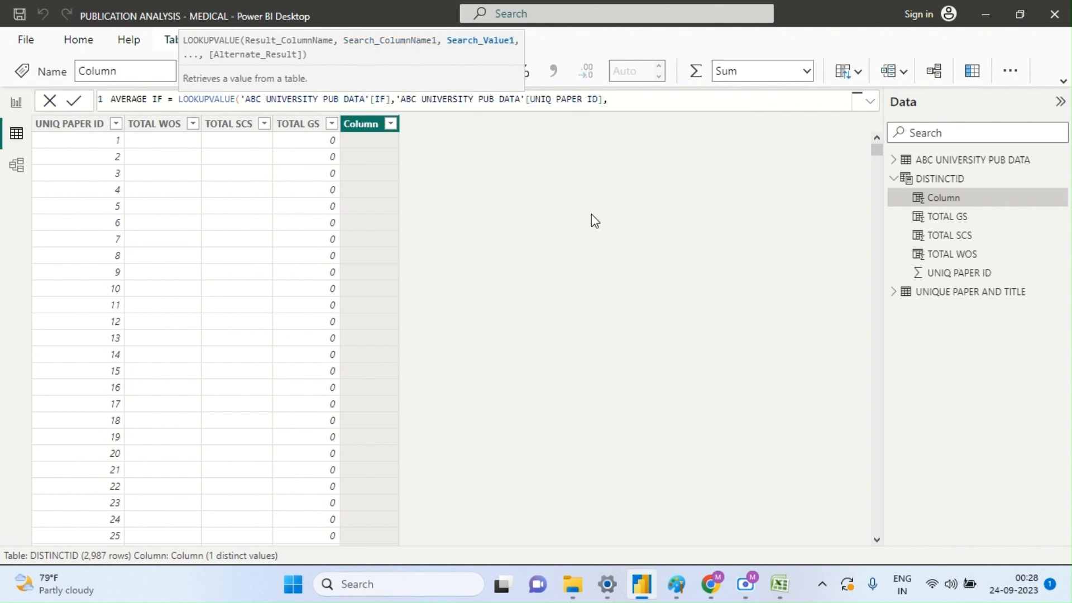
text(DIS)
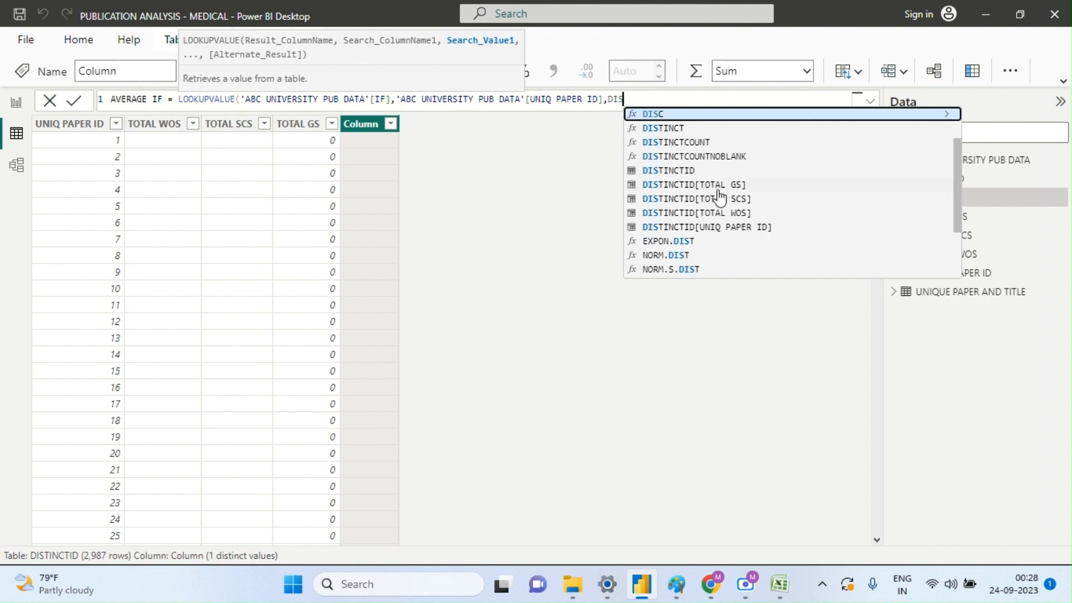
click(720, 228)
text())
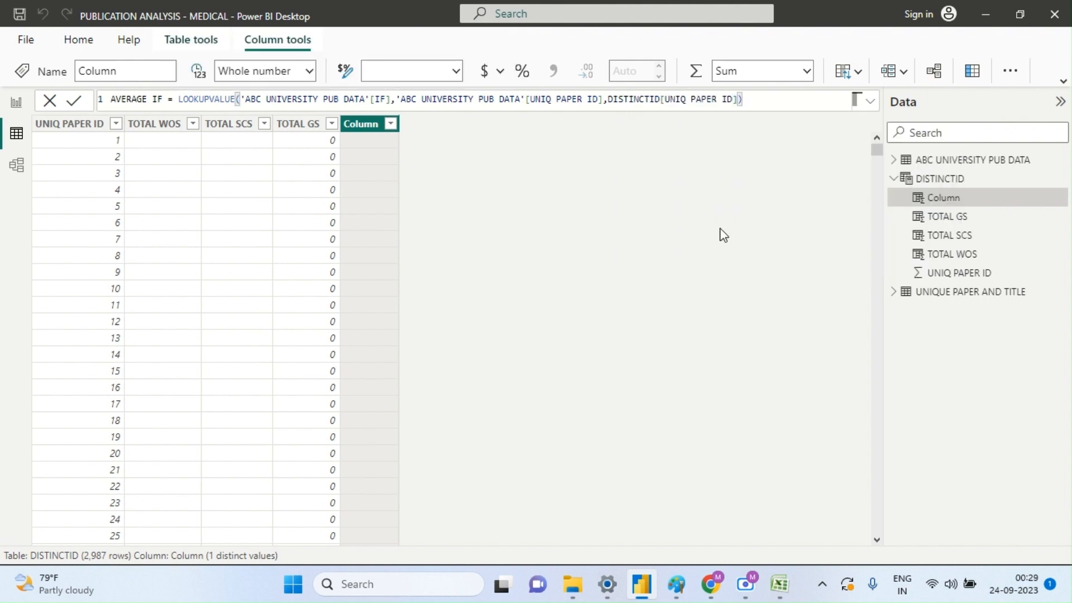
key(Return)
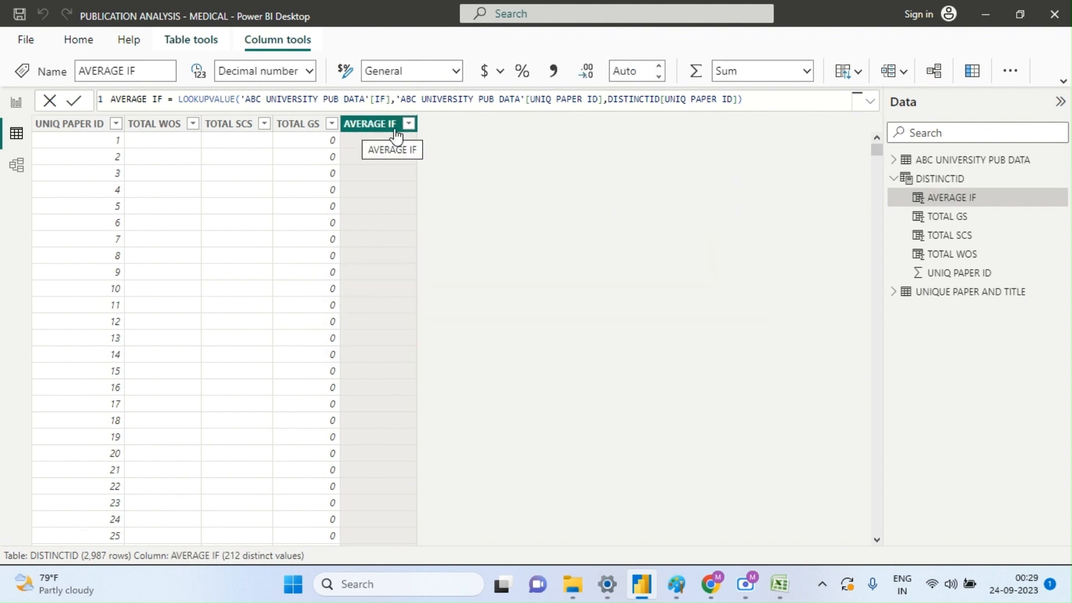
- Add a card to the report page showing AVERAGE IF from DISTINCTID, placed to the right of the Sum of TOTAL GS card
click(17, 104)
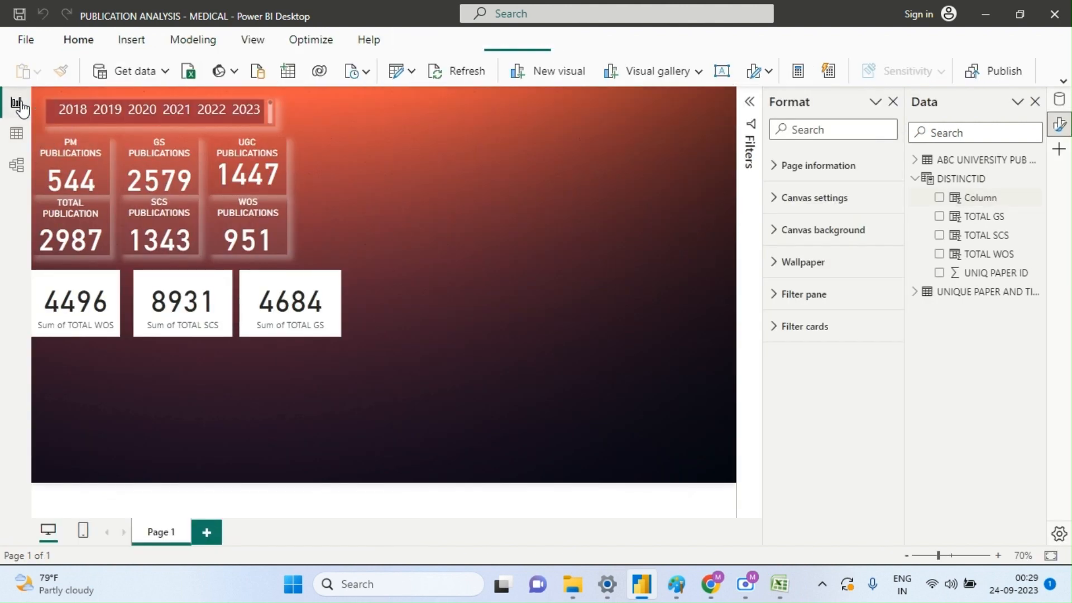
click(642, 69)
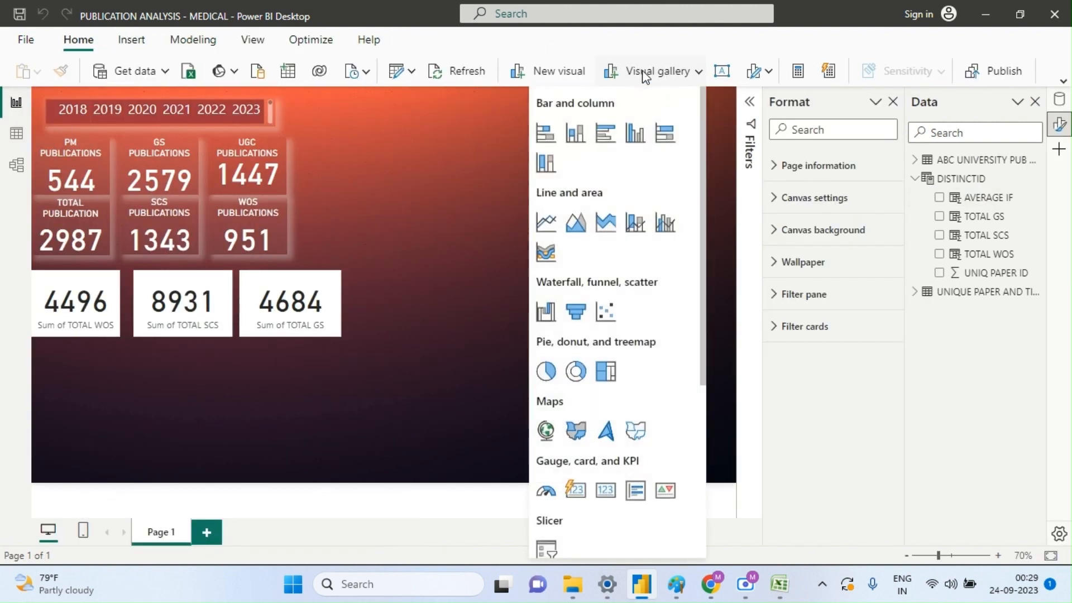
click(629, 497)
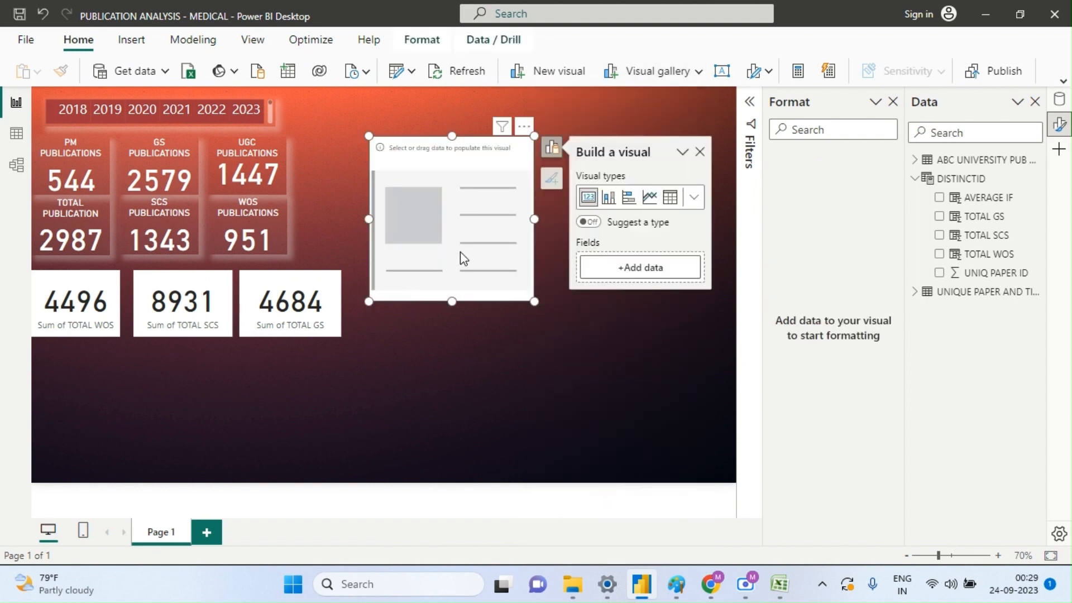
drag(461, 251, 443, 317)
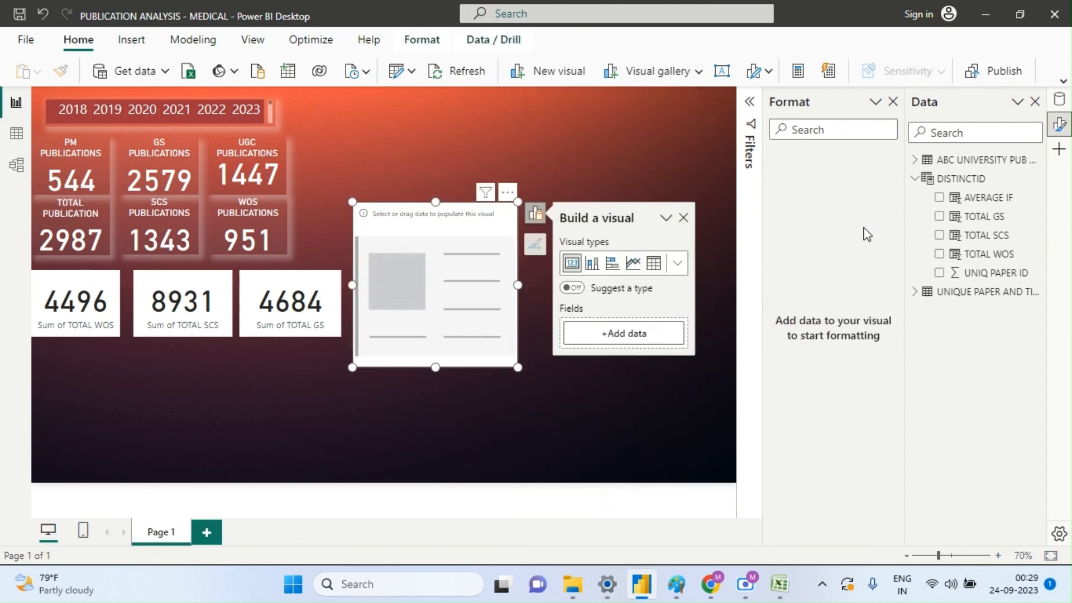
click(939, 197)
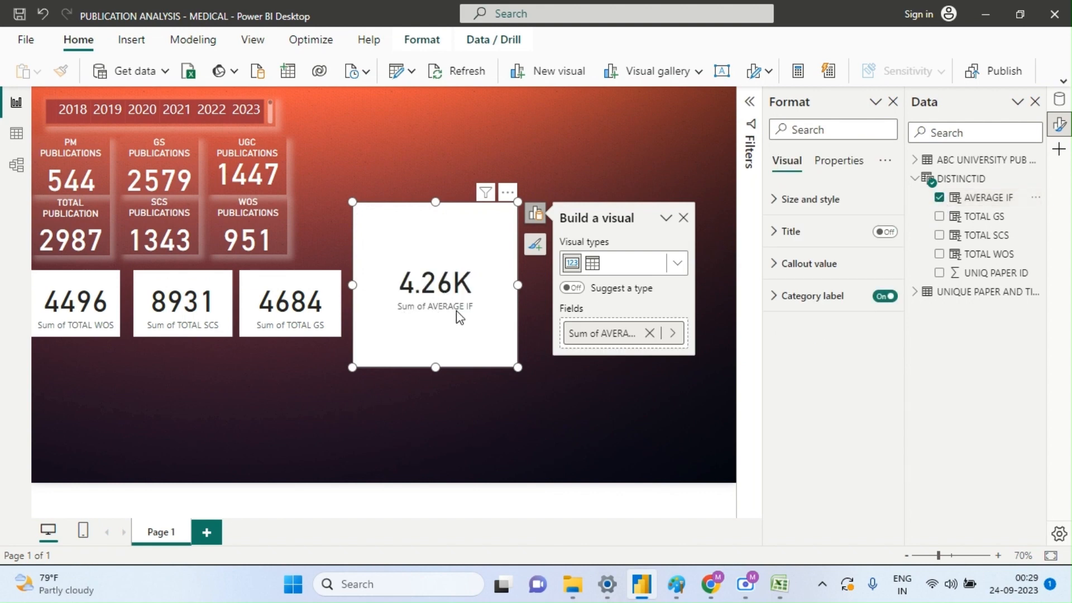
- Change the aggregation of the AVERAGE IF card to Average
click(673, 334)
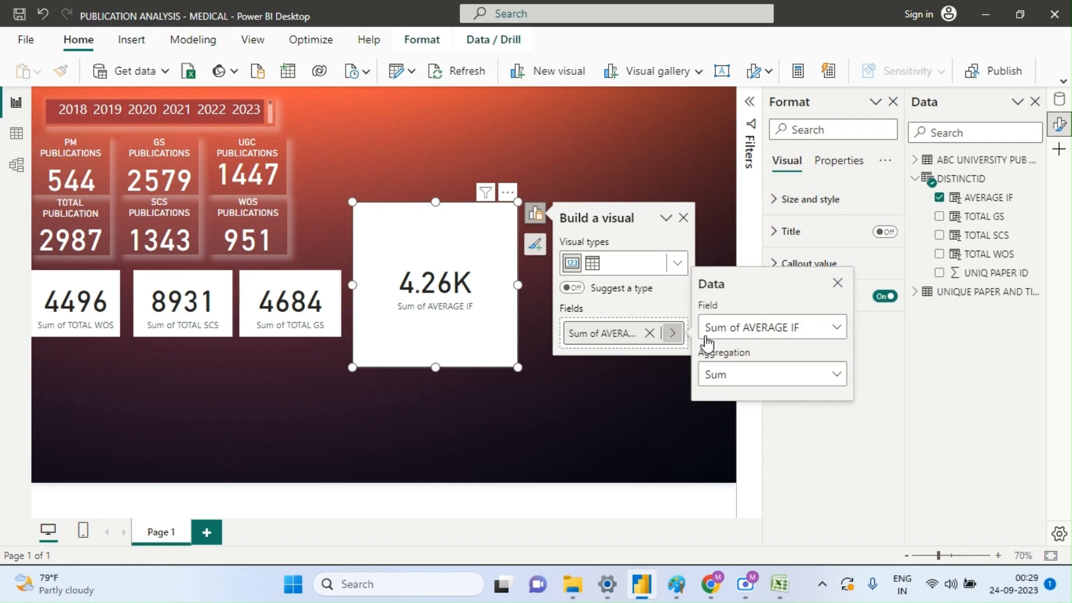
click(833, 335)
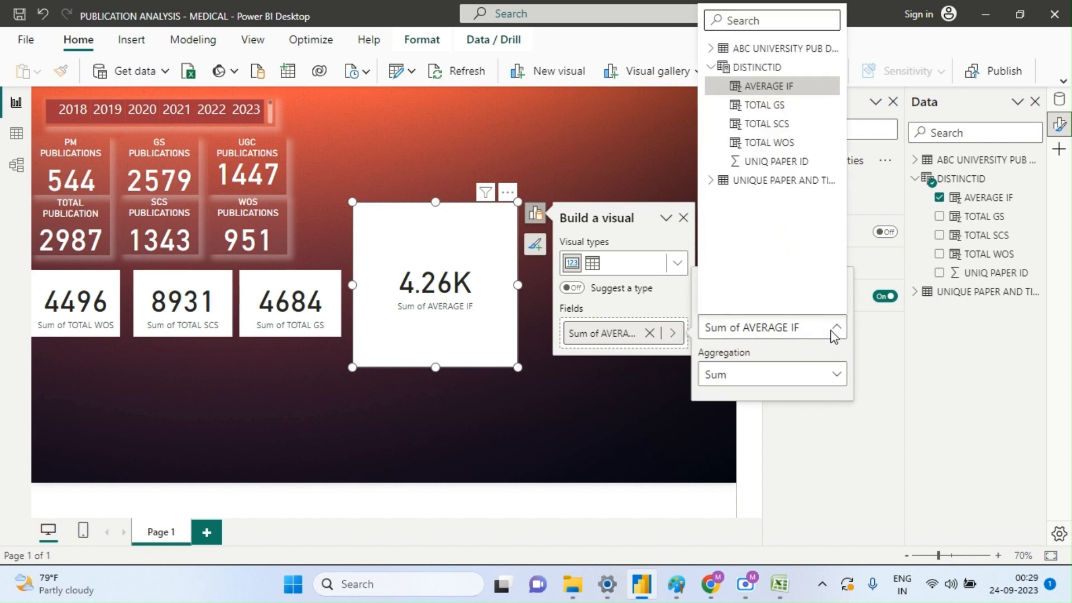
click(831, 377)
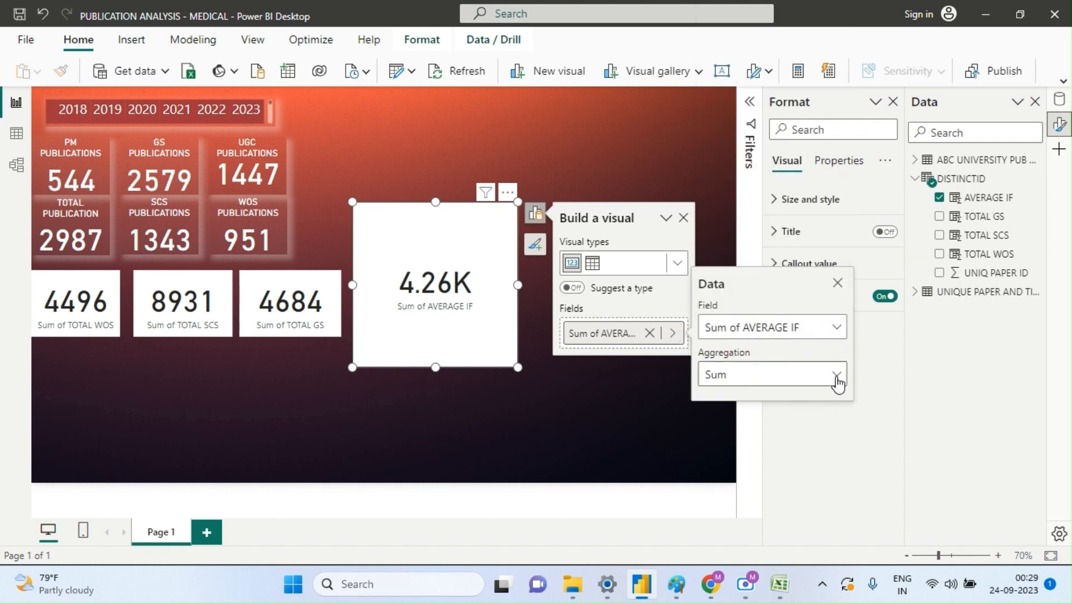
click(834, 376)
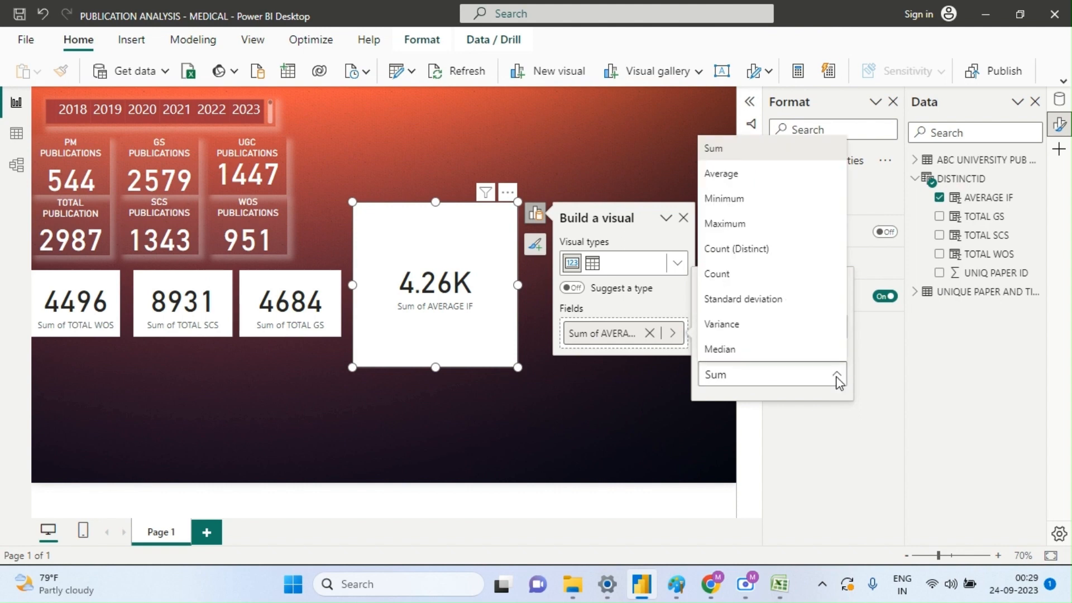
click(732, 176)
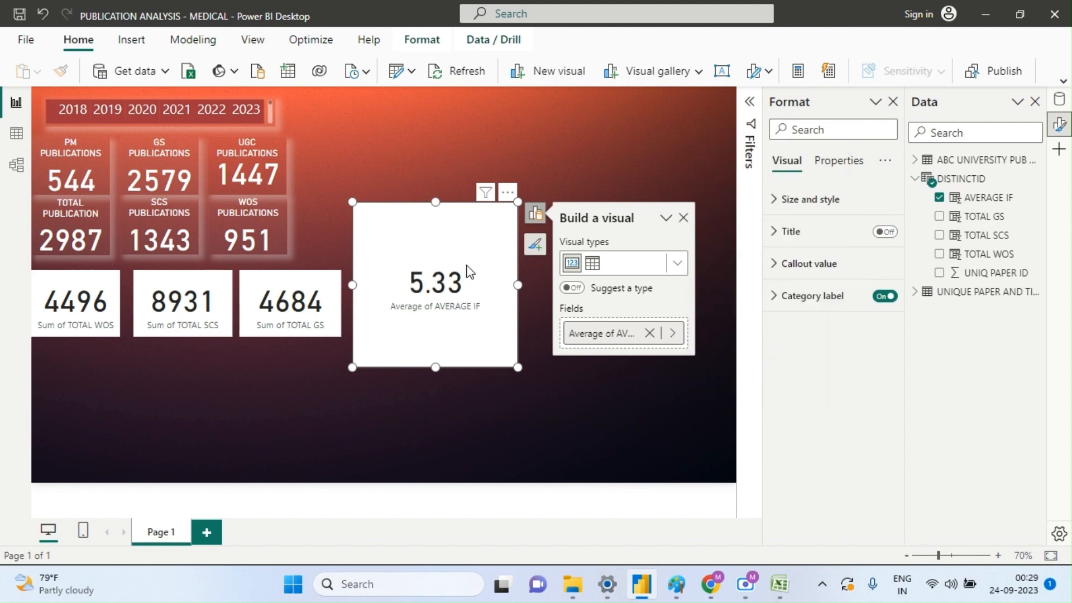
- Shrink the Average of AVERAGE IF card and align it in the row beside the Sum of TOTAL GS card
drag(514, 368, 455, 293)
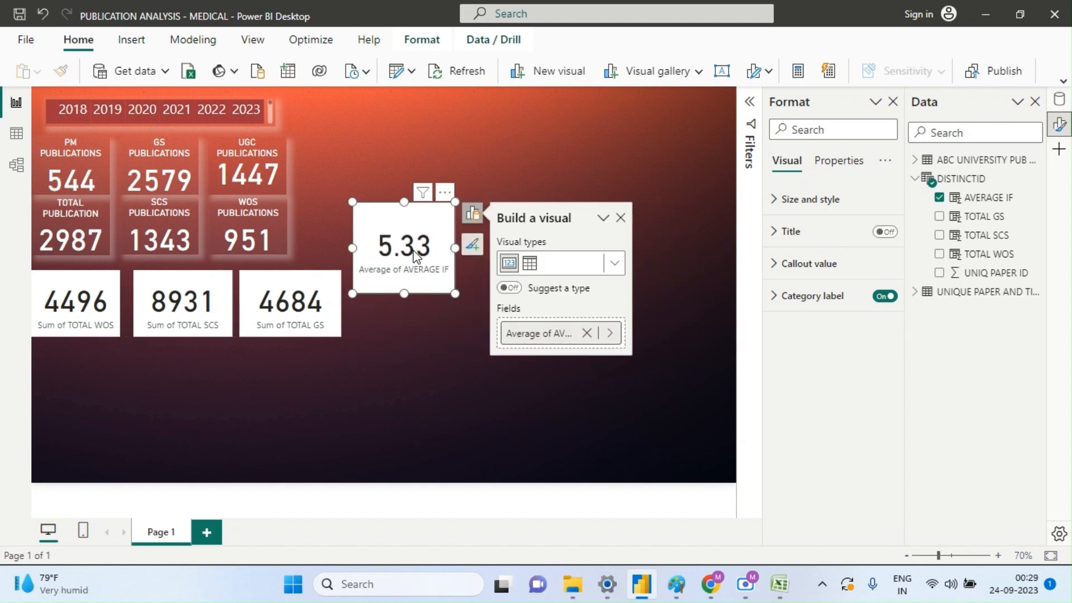
drag(413, 251, 416, 311)
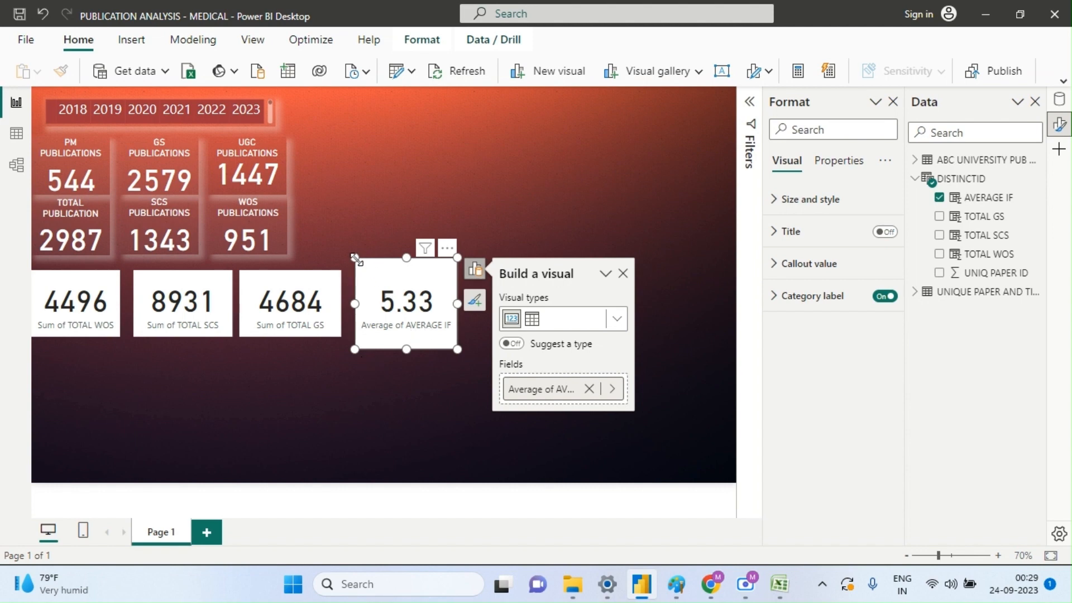
drag(355, 258, 390, 302)
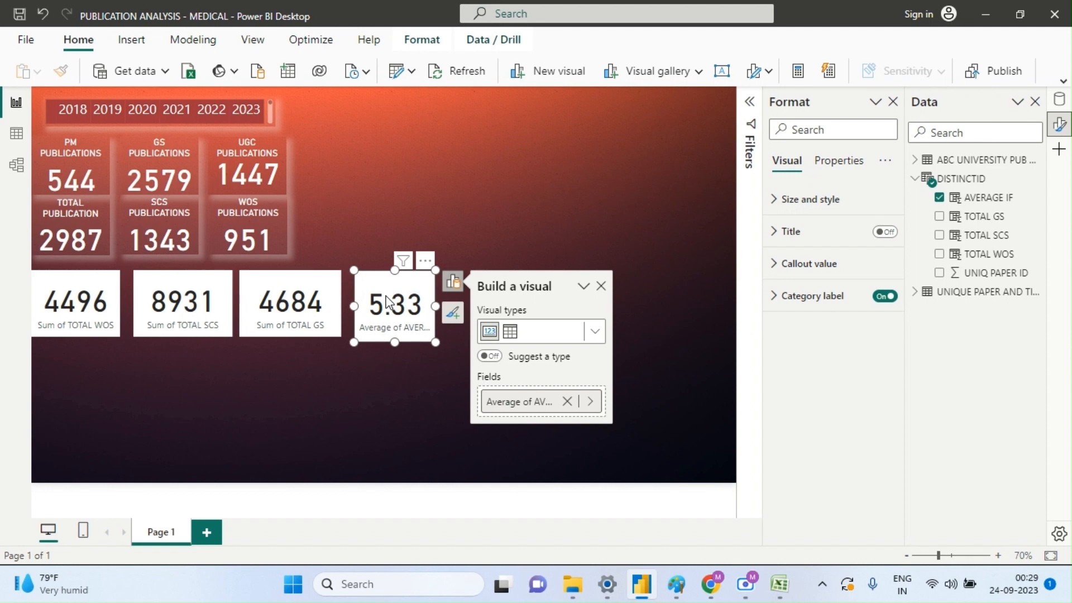
- Check the remaining cards on the reference dashboard in Paint, then examine the STATUS values of ABC UNIVERSITY PUB DATA in Power BI
click(678, 593)
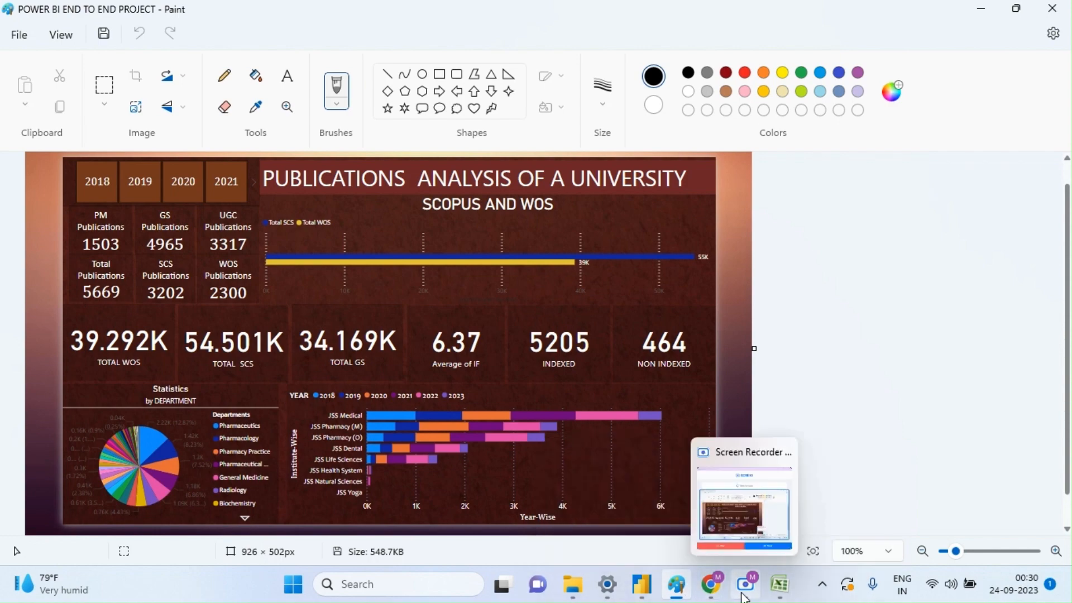
click(643, 584)
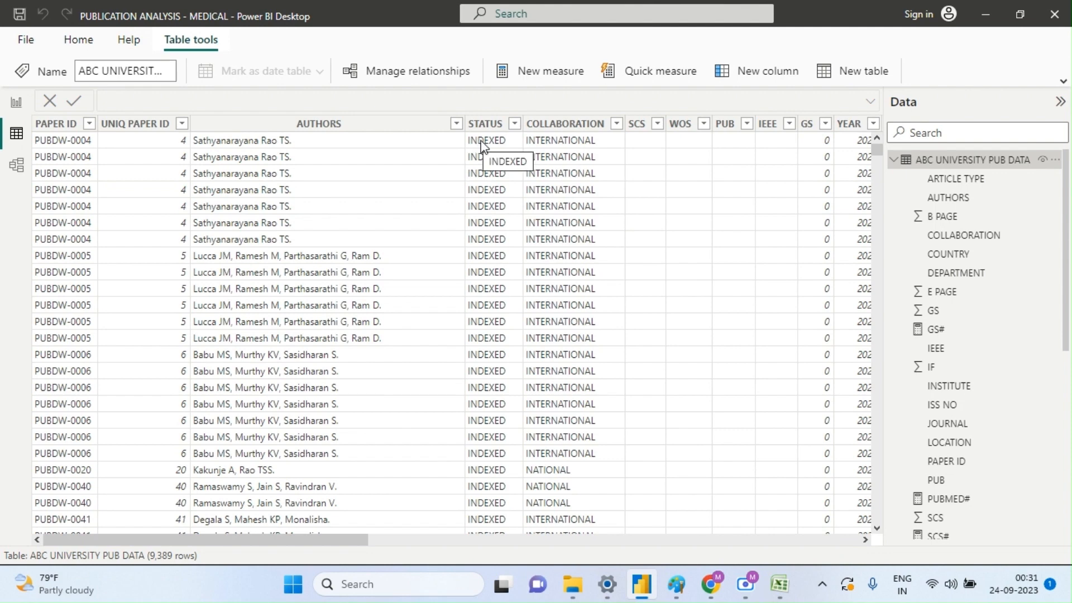
click(513, 127)
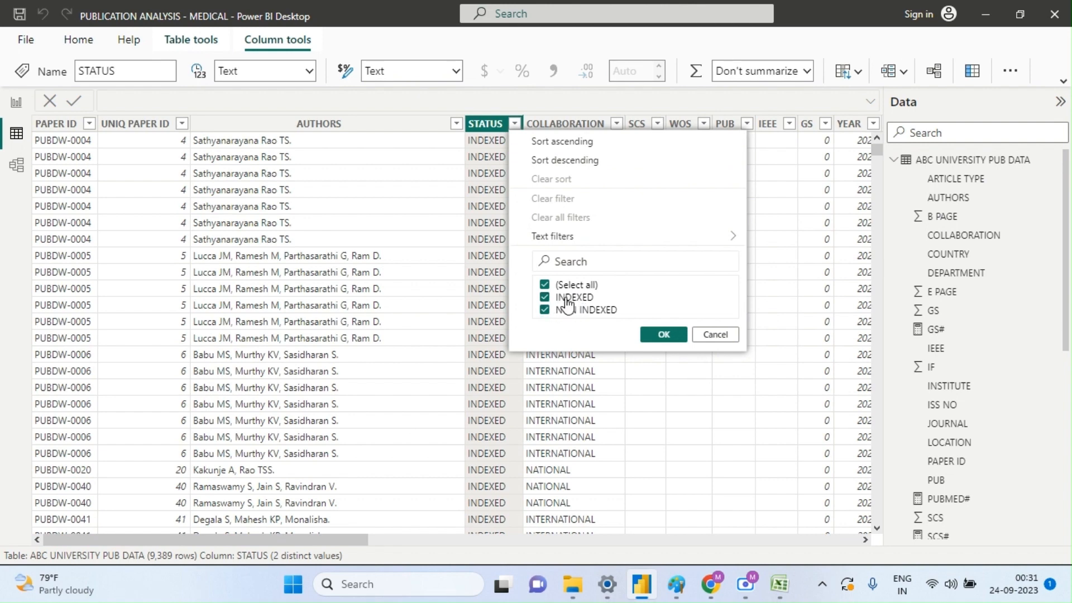
click(441, 274)
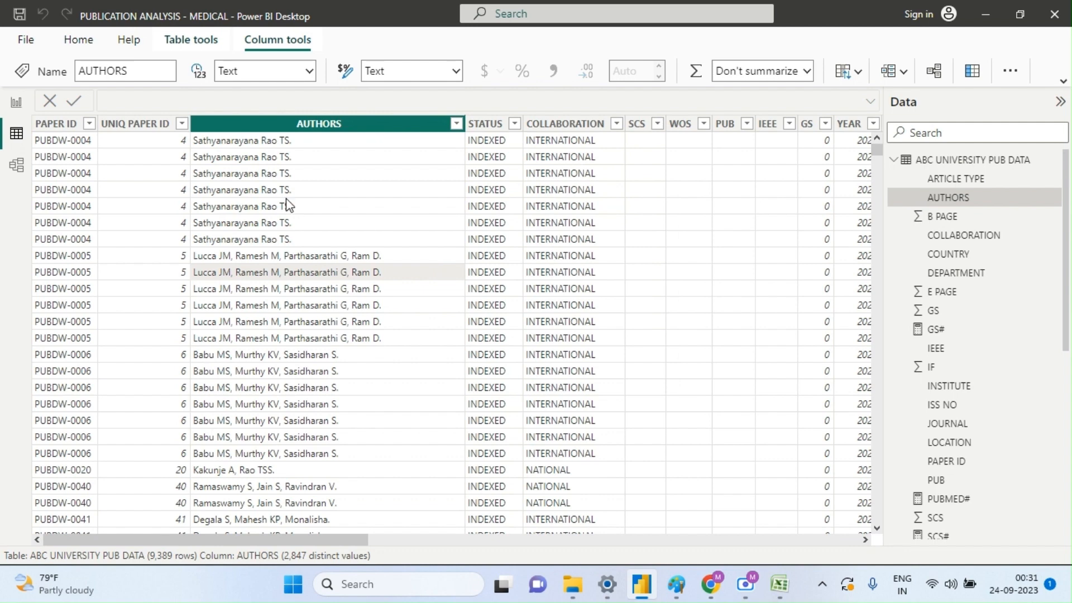
click(17, 103)
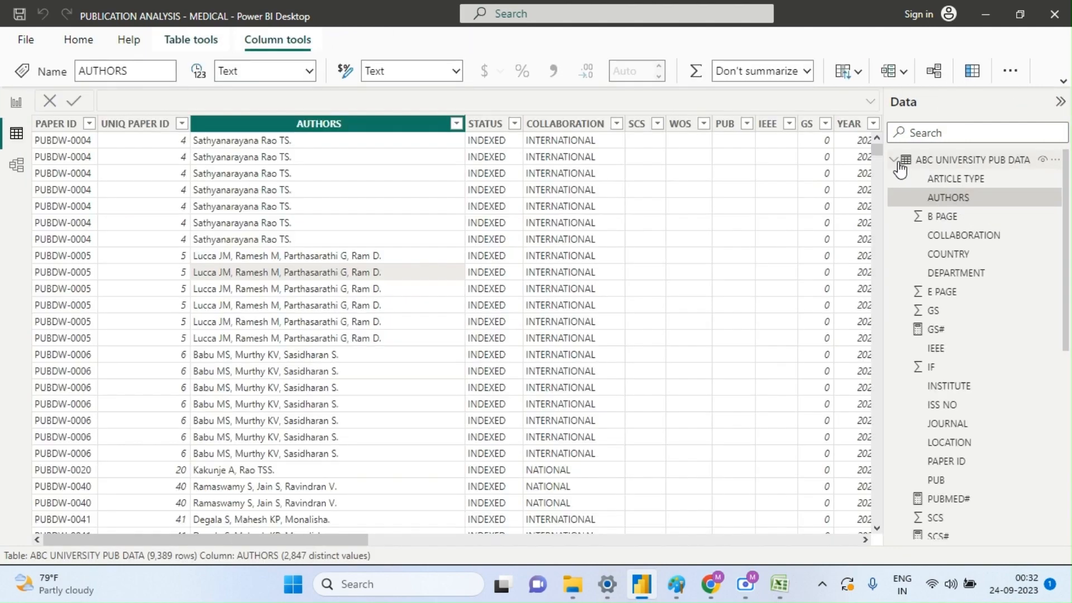
- Create a new calculated column in the DISTINCTID table and name it INDEXED
click(897, 161)
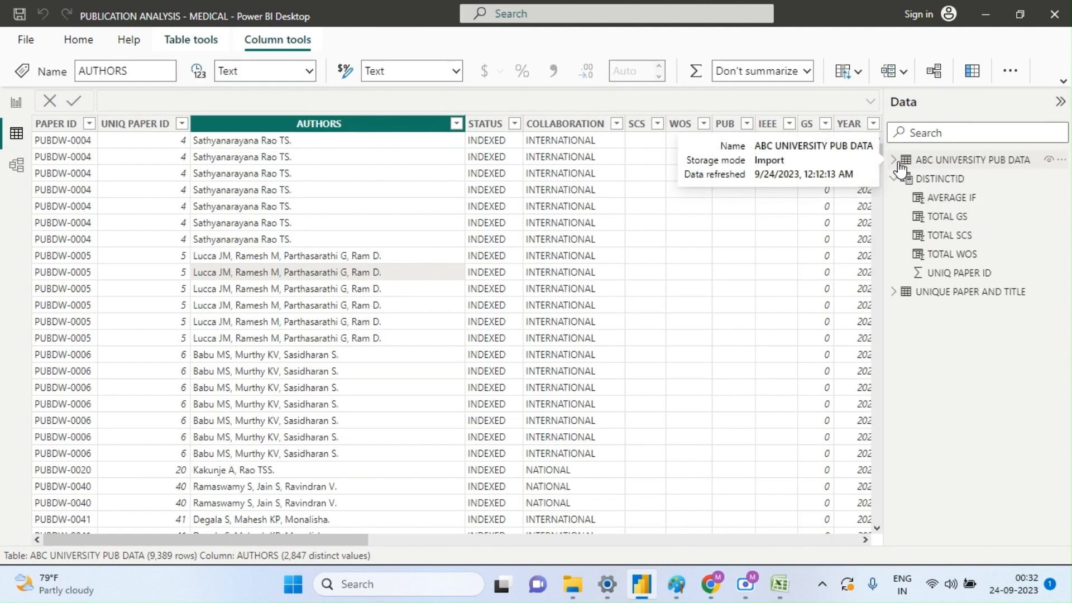
right_click(931, 182)
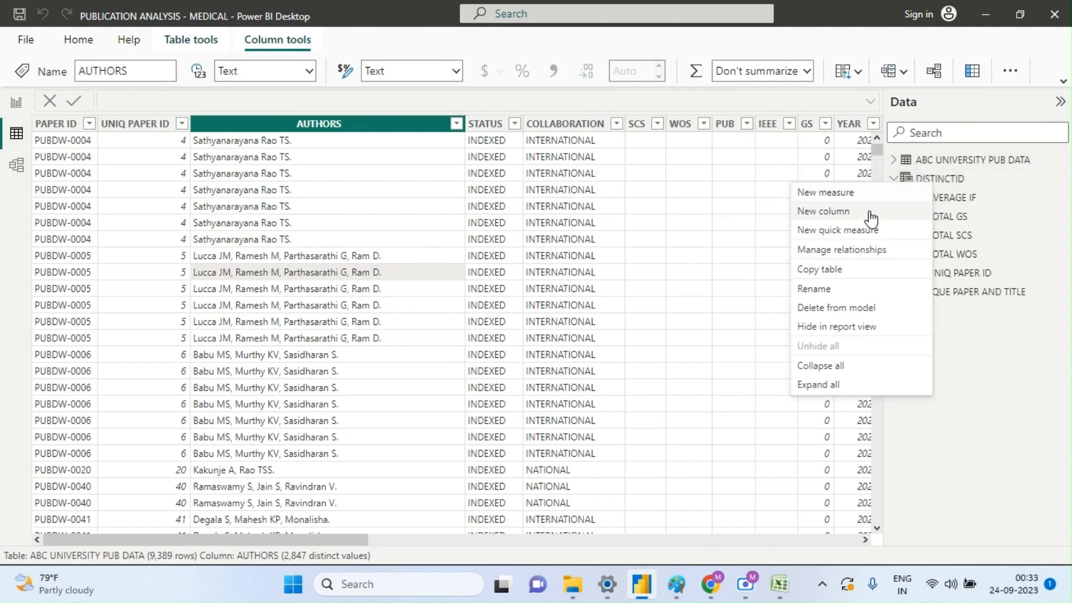
click(843, 215)
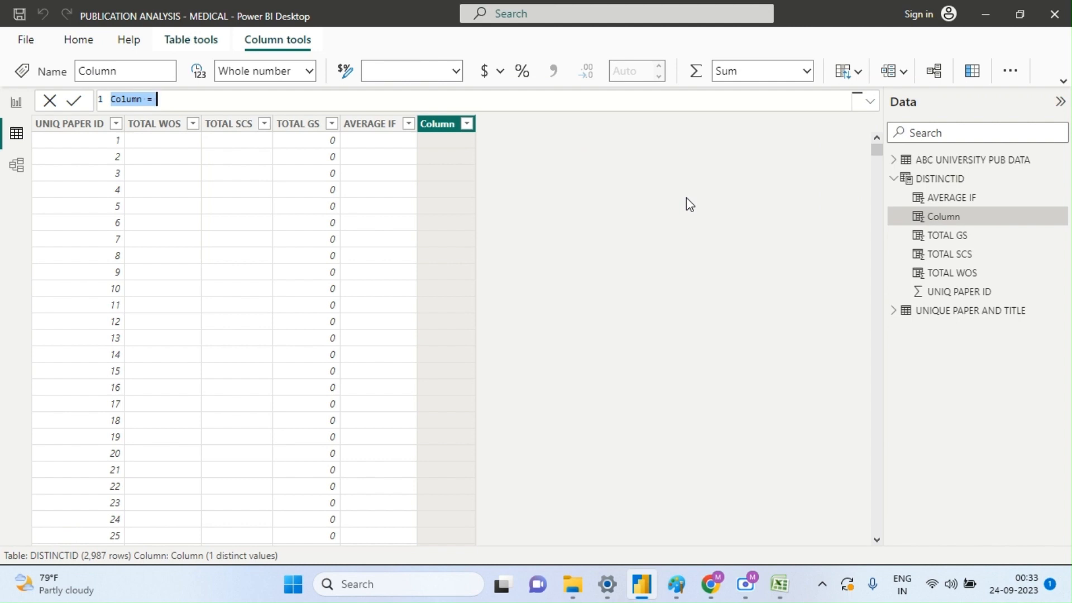
click(143, 103)
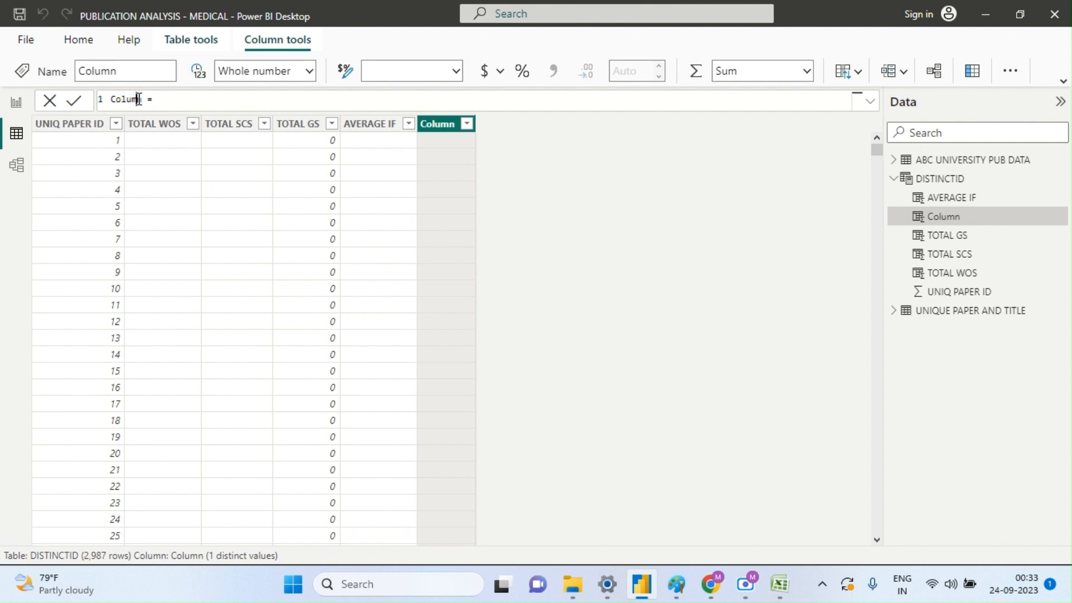
key(BackSpace)
key(BackSpace)
key(BackSpace)
key(BackSpace)
key(BackSpace)
key(BackSpace)
text(INDEXES)
key(BackSpace)
text(D)
- Begin the INDEXED column's formula with CALCULATE, using the 'ABC UNIVERSITY PUB DATA'[UNIQUEID#] measure as its expression
click(178, 100)
text(CALCULATE()
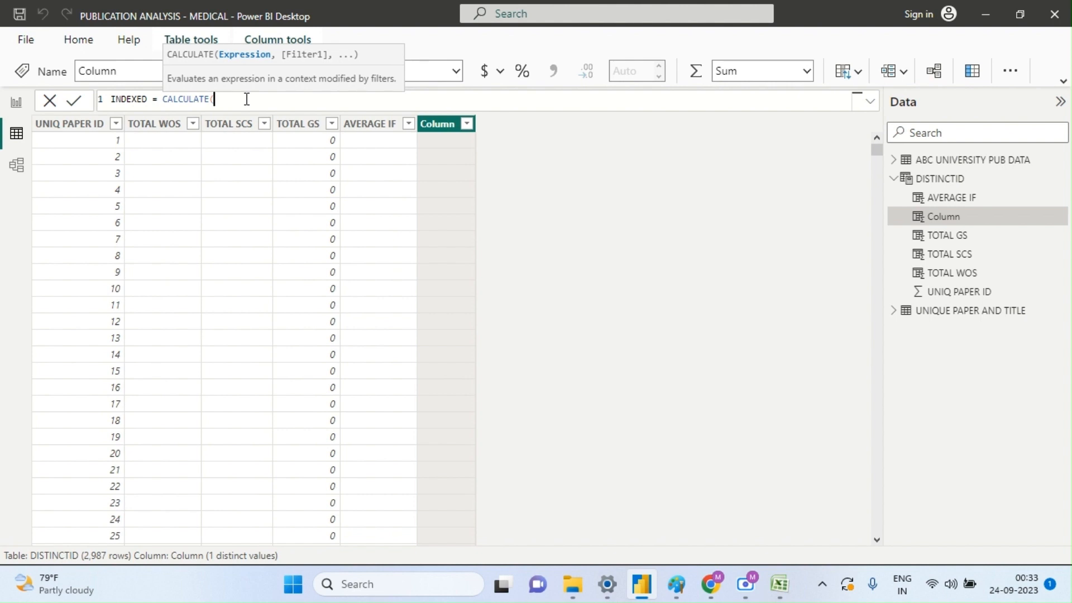
text(UNI)
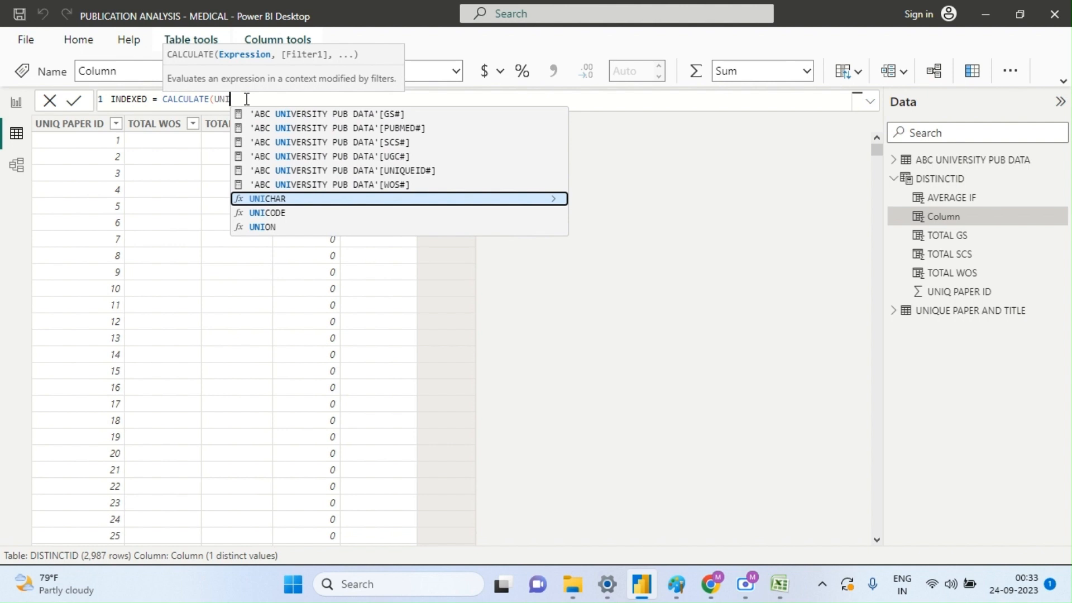
click(419, 171)
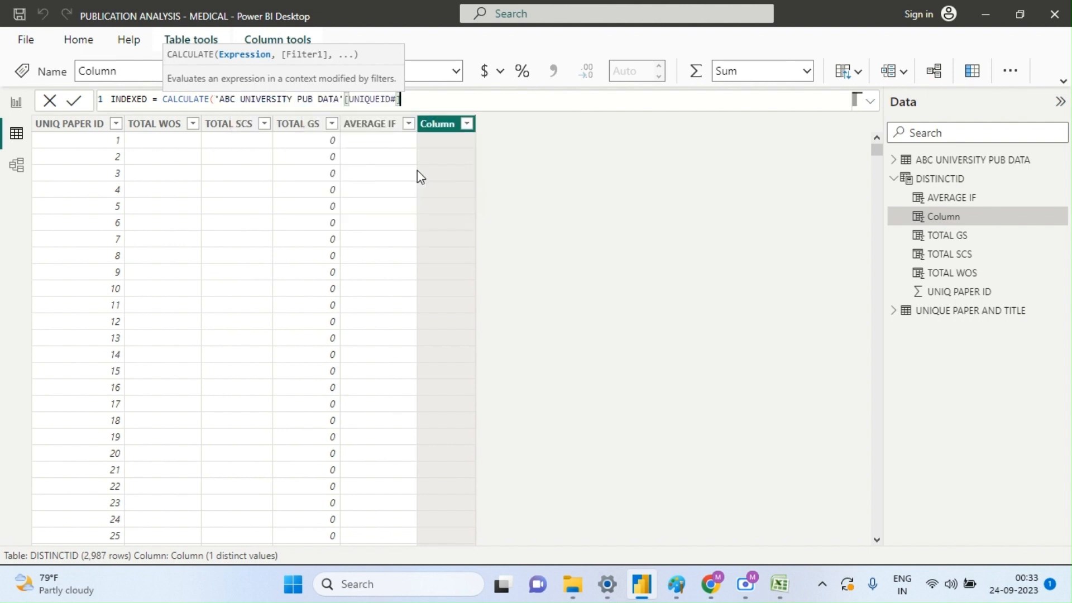
text(,)
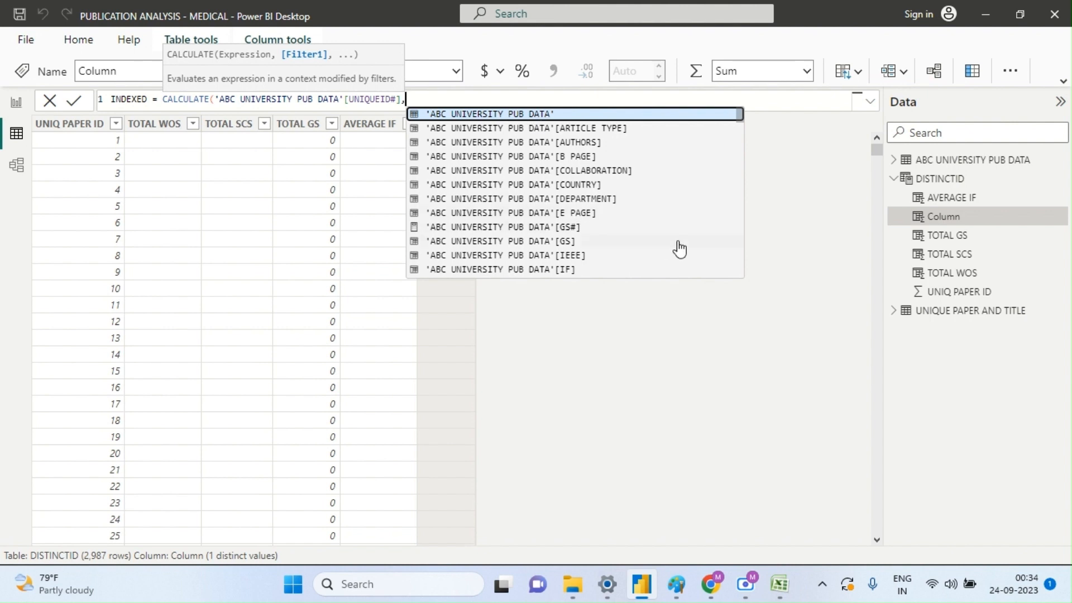
- Complete the INDEXED formula with the filter 'ABC UNIVERSITY PUB DATA'[STATUS]="INDEXED" and commit the column
click(741, 185)
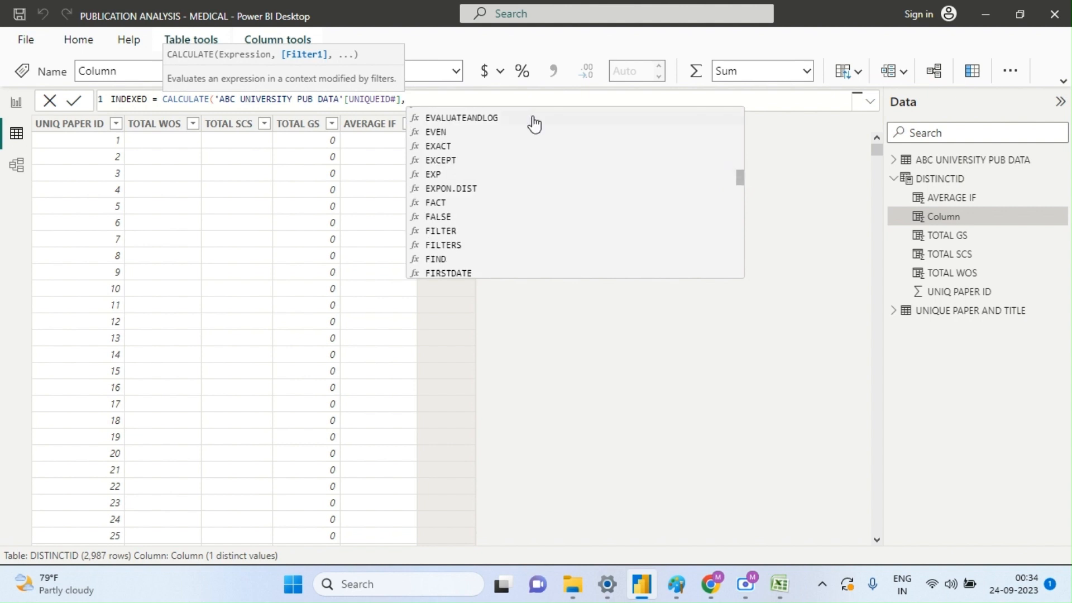
text(AB)
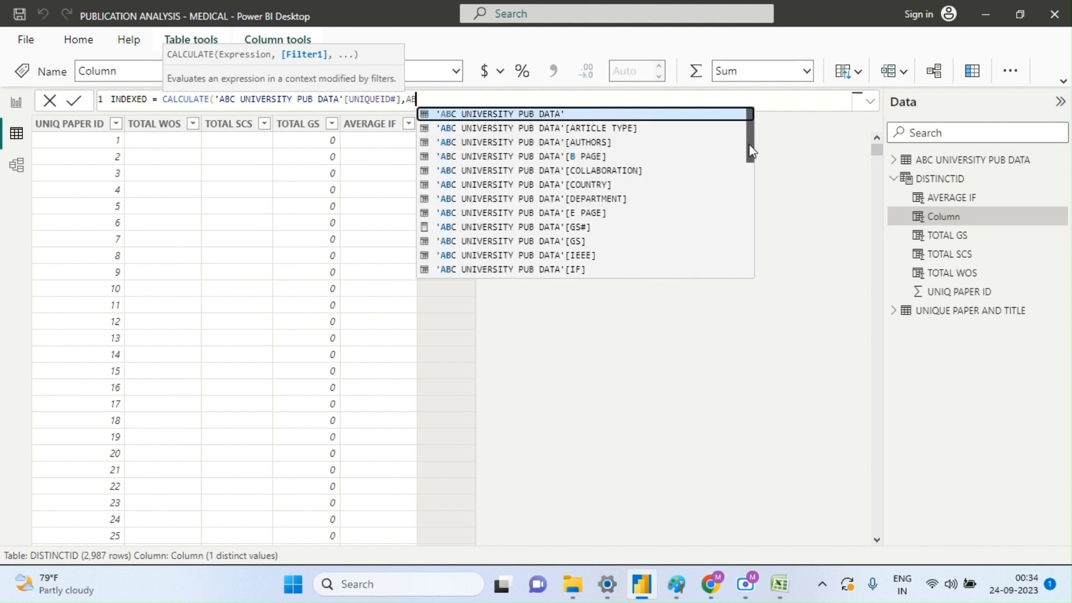
drag(749, 144, 750, 229)
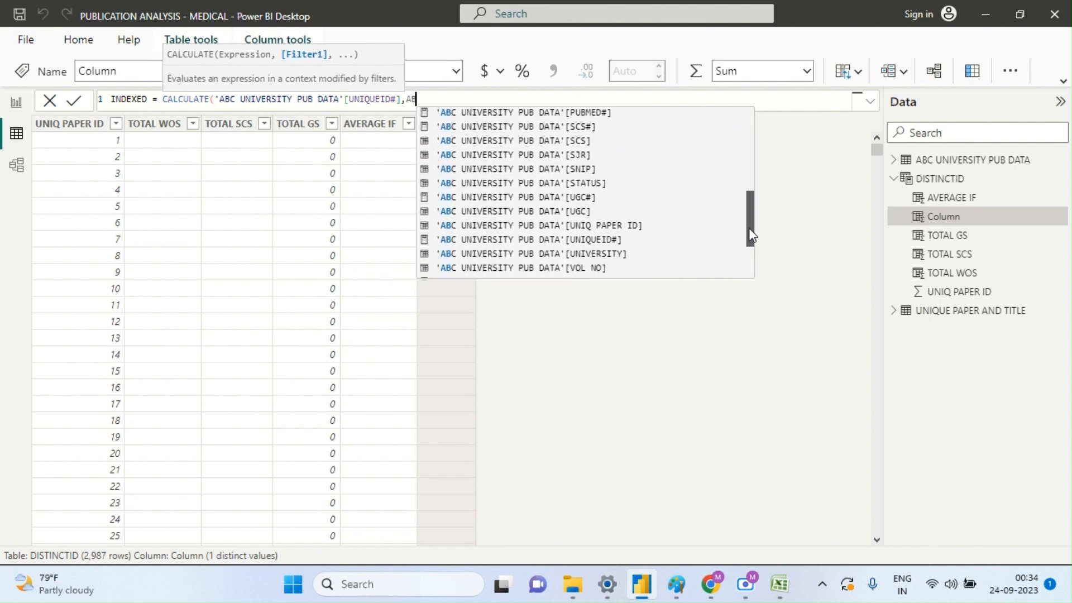
click(583, 183)
text(=)
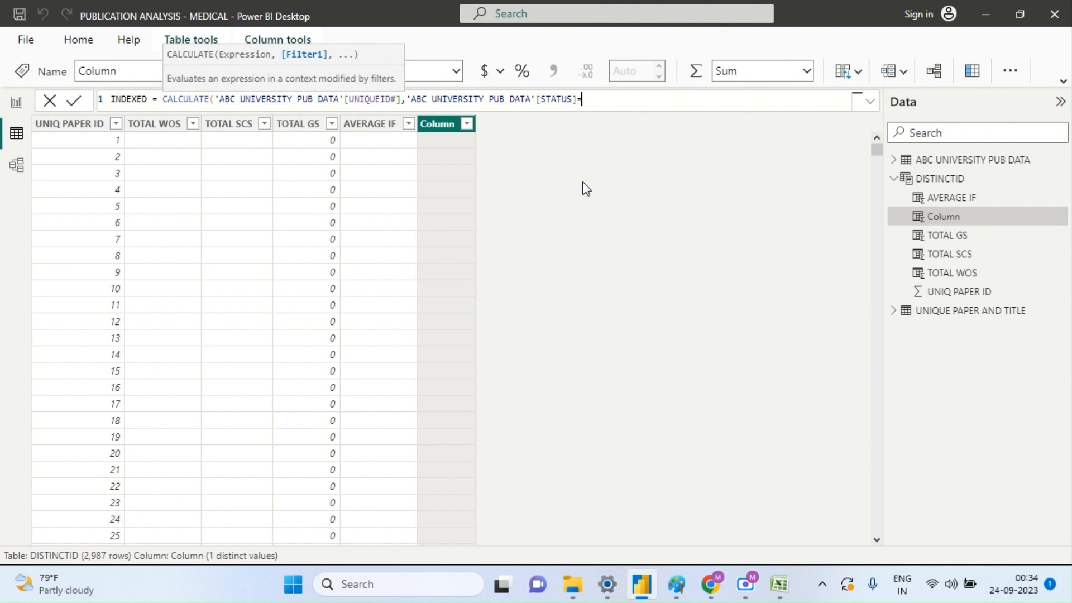
text(INDEXED")
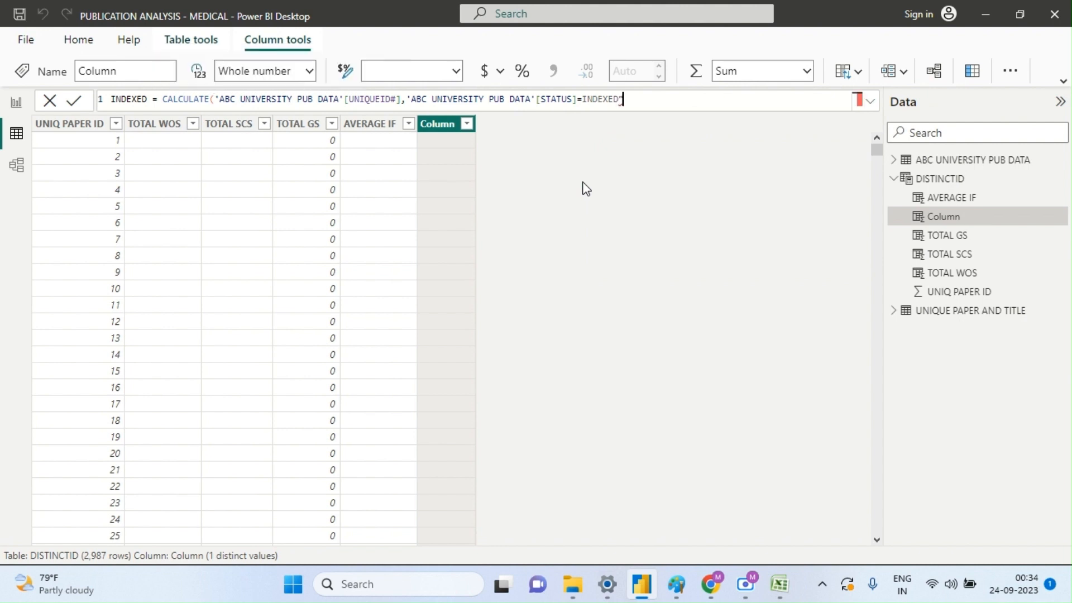
click(583, 100)
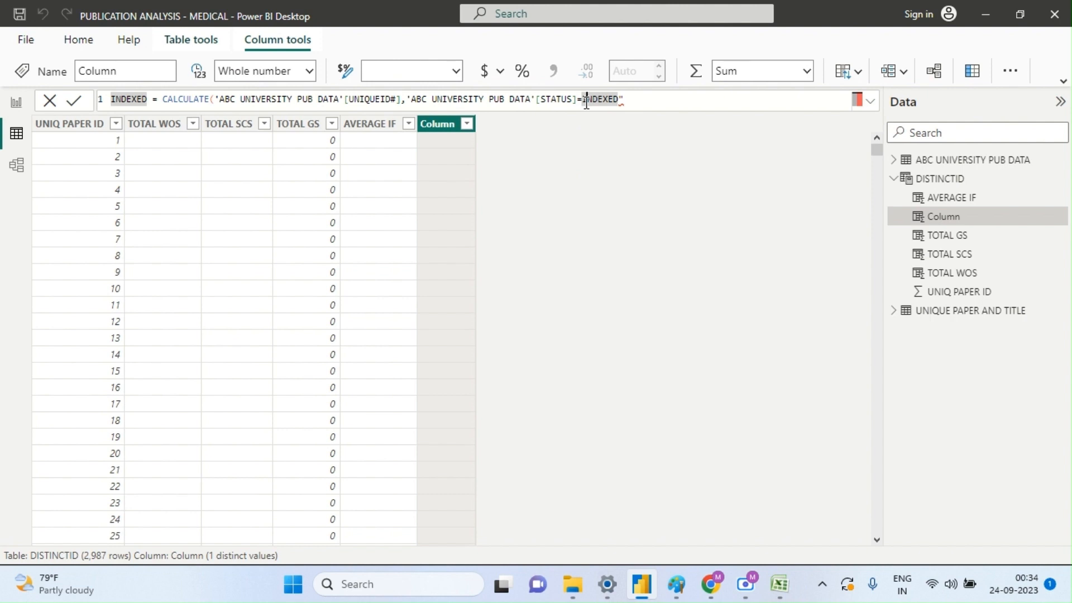
text(")
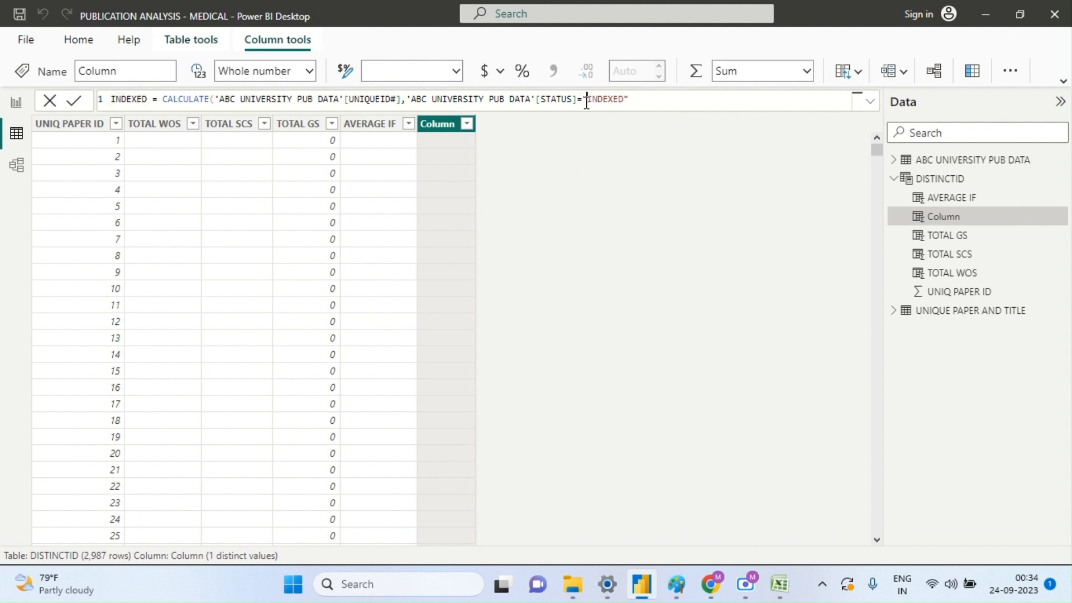
click(642, 99)
text())
key(Return)
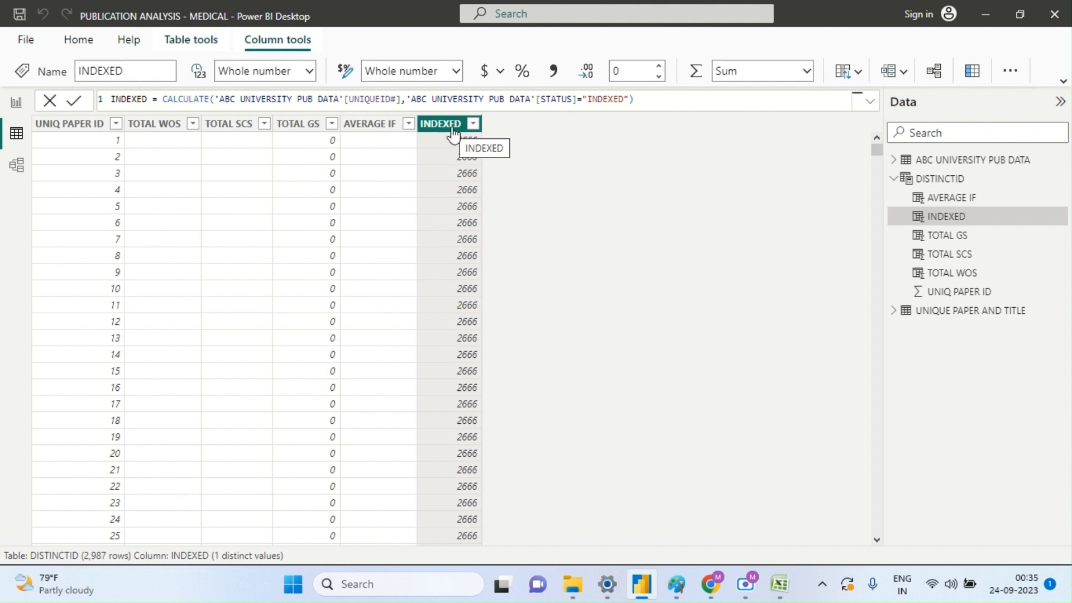
- Copy the complete formula of the INDEXED column
right_click(928, 180)
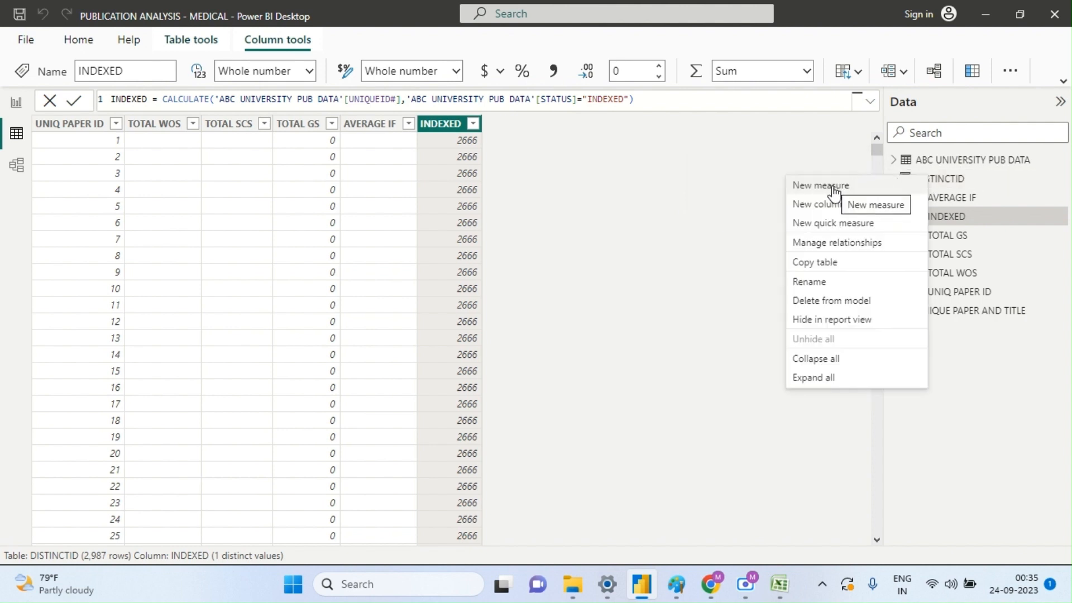
click(643, 99)
drag(644, 99, 91, 106)
key(ctrl+c)
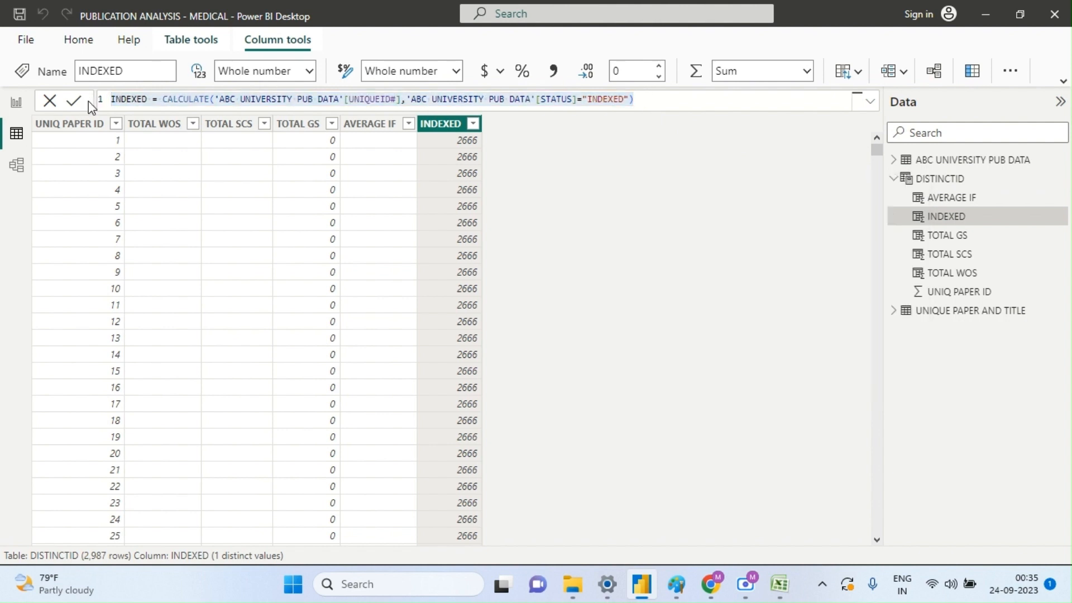
- Create a new measure in the DISTINCTID table and name it INDEXED NUM
right_click(926, 179)
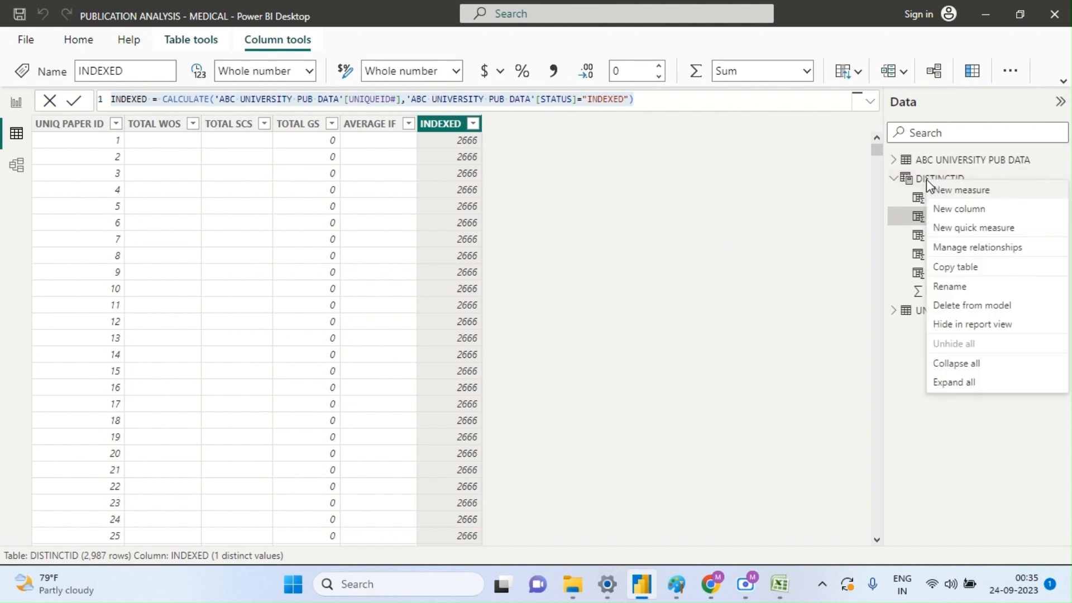
click(942, 187)
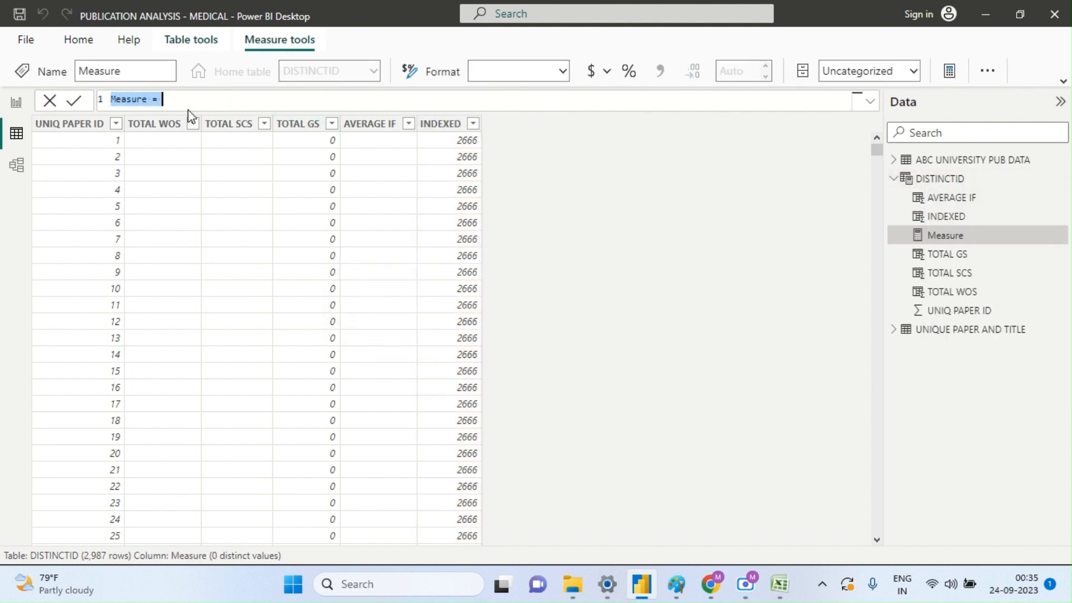
click(148, 101)
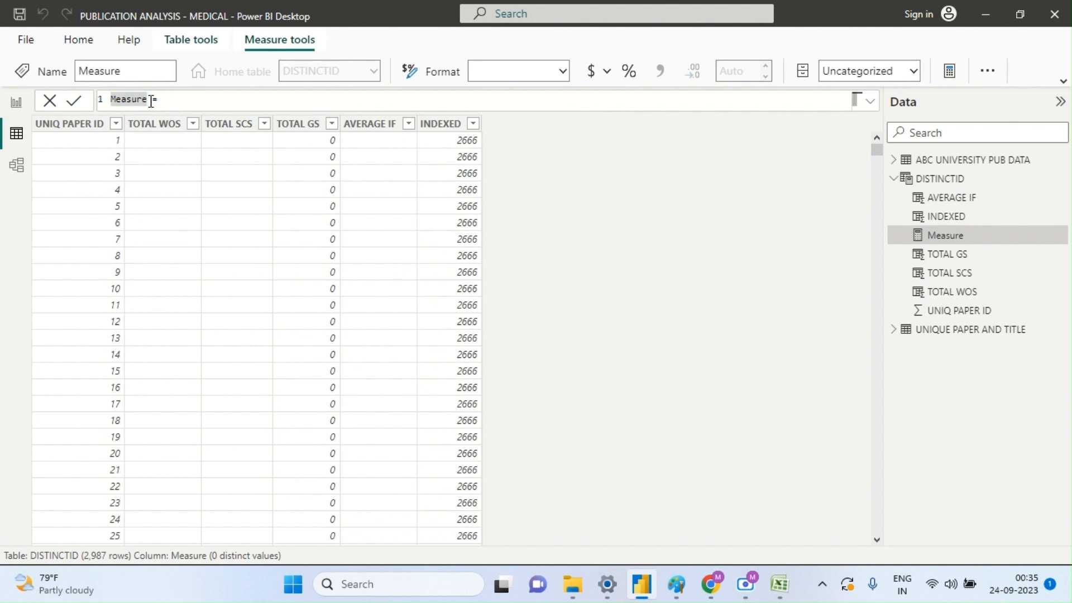
text(INDEXED)
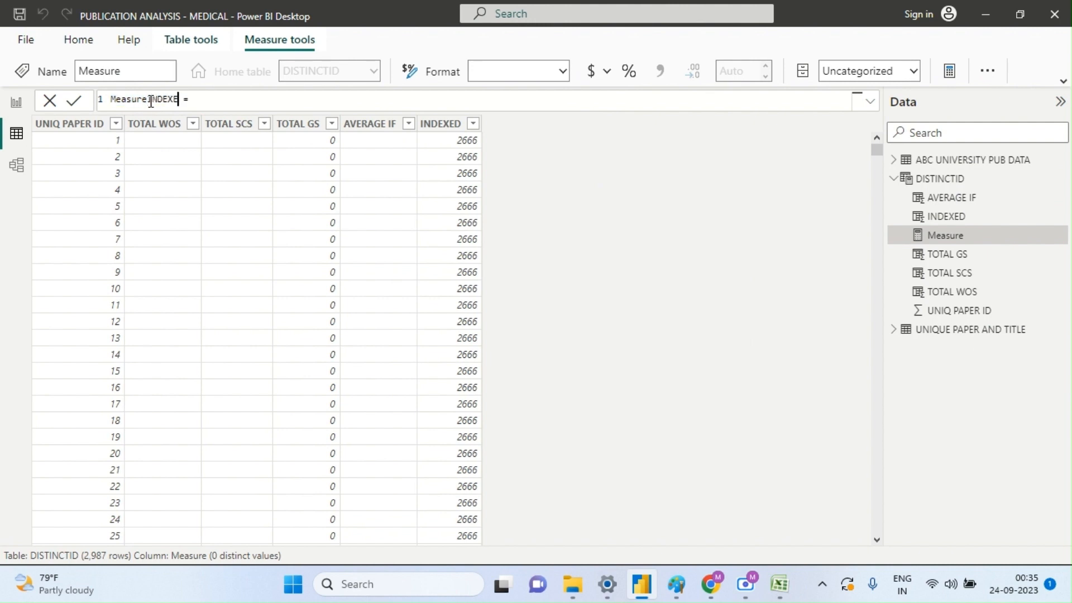
key(BackSpace)
key(BackSpace)
key(BackSpace)
key(BackSpace)
key(BackSpace)
key(BackSpace)
key(BackSpace)
key(BackSpace)
key(BackSpace)
key(BackSpace)
key(BackSpace)
key(BackSpace)
key(BackSpace)
key(BackSpace)
key(BackSpace)
text(INDEXED INUM)
- Paste the copied formula into the INDEXED NUM measure, remove the duplicate "INDEXED =" before CALCULATE, and commit it
click(186, 98)
key(ctrl+v)
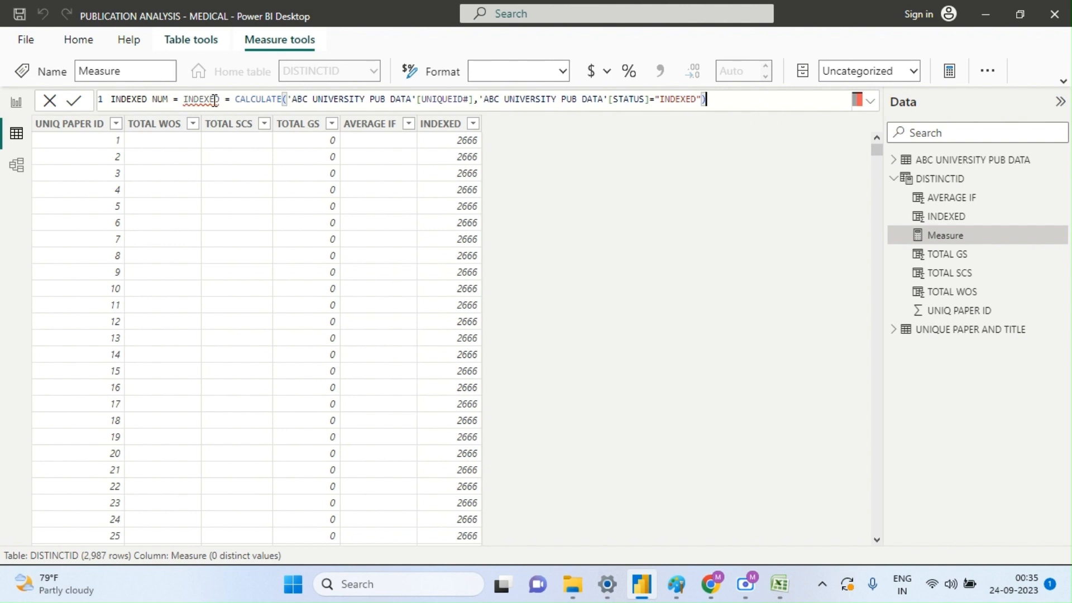
click(235, 99)
key(BackSpace)
key(BackSpace)
key(BackSpace)
key(BackSpace)
key(BackSpace)
key(BackSpace)
key(BackSpace)
key(BackSpace)
key(BackSpace)
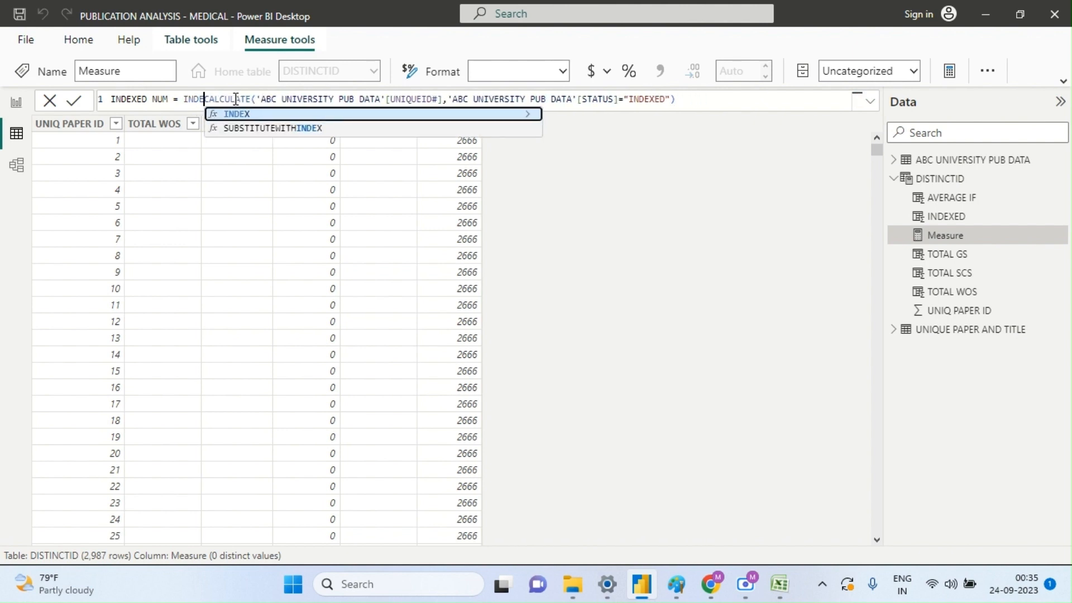
key(BackSpace)
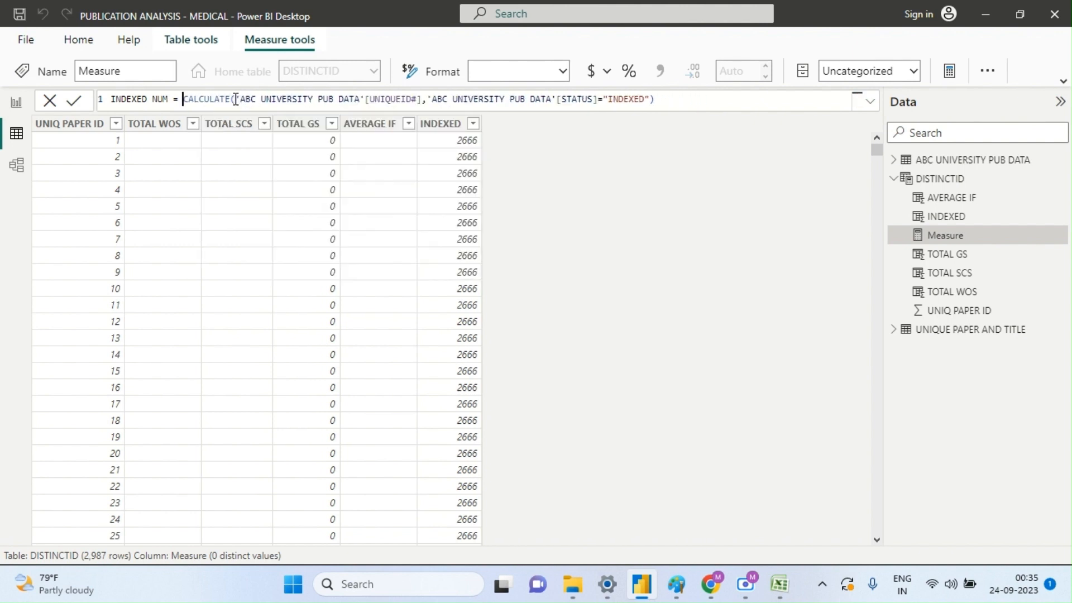
click(672, 100)
key(Return)
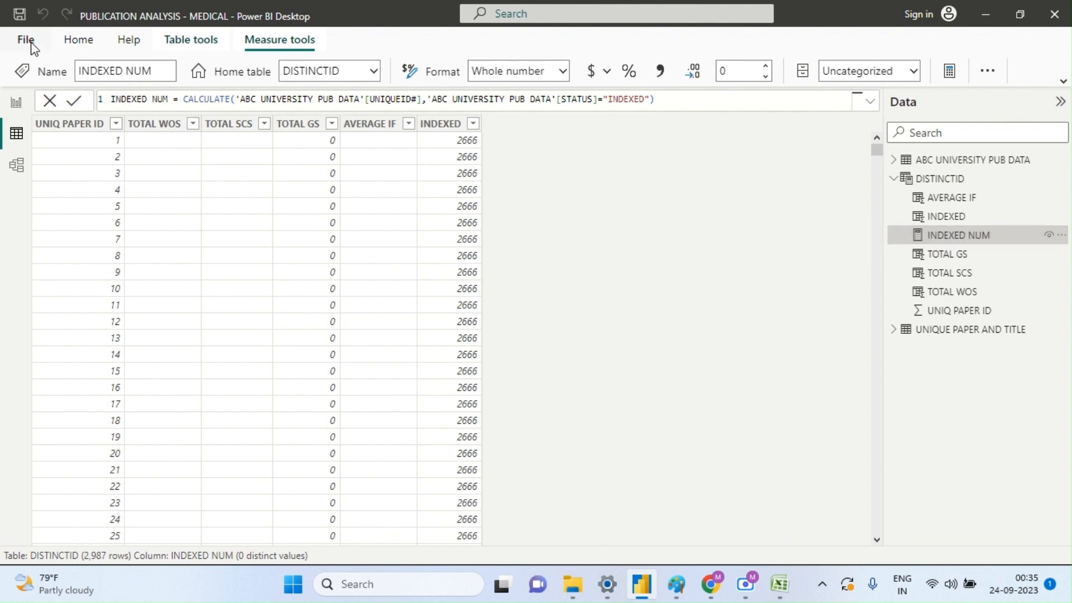
- Add a card showing the INDEXED NUM measure to the report page and place it beside the Average of AVERAGE IF card
click(17, 104)
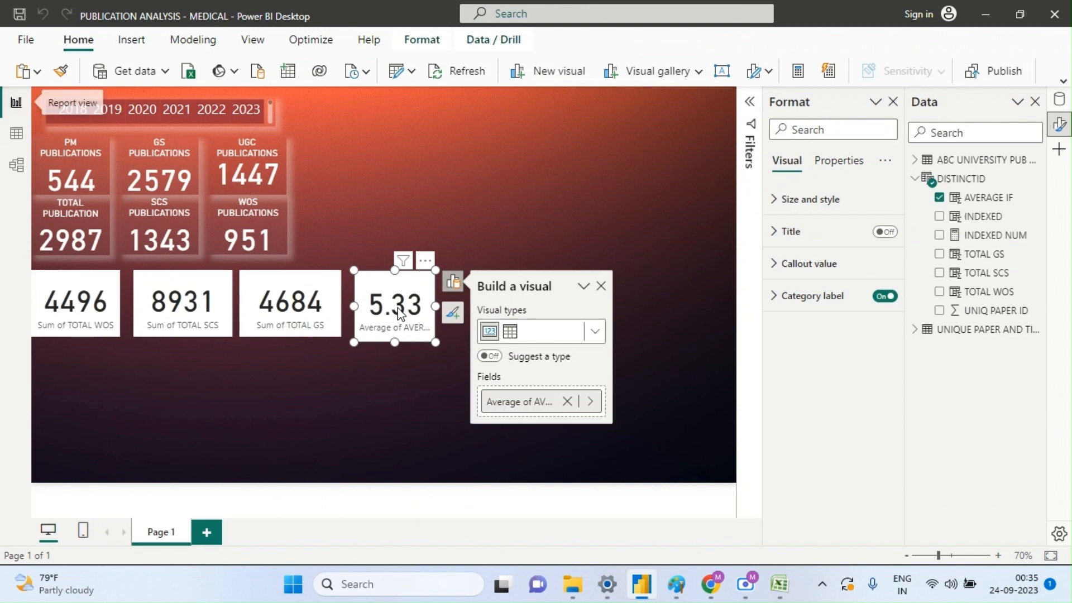
click(659, 74)
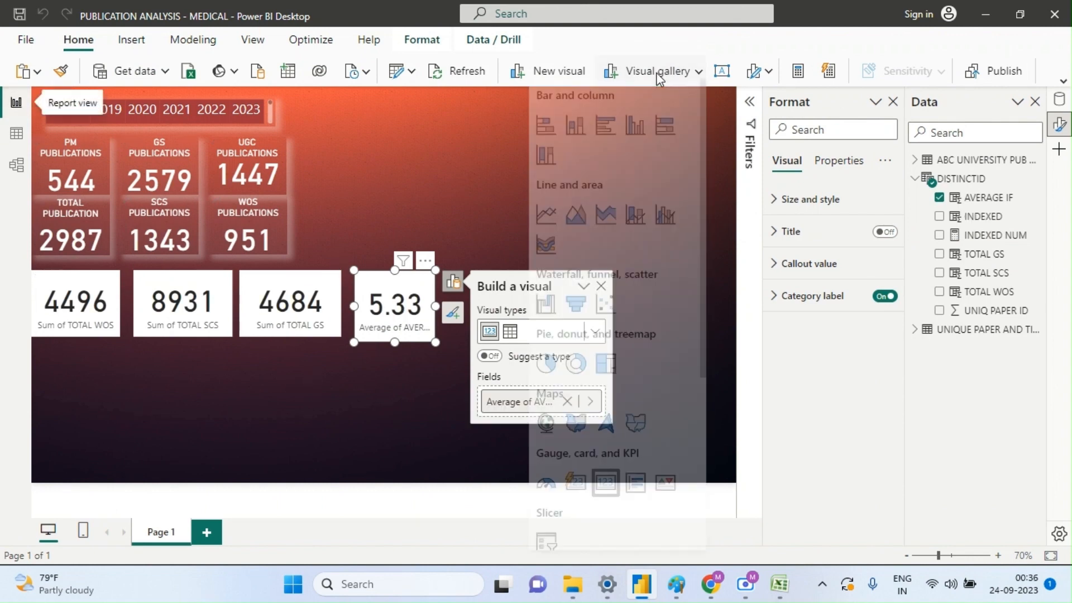
click(606, 491)
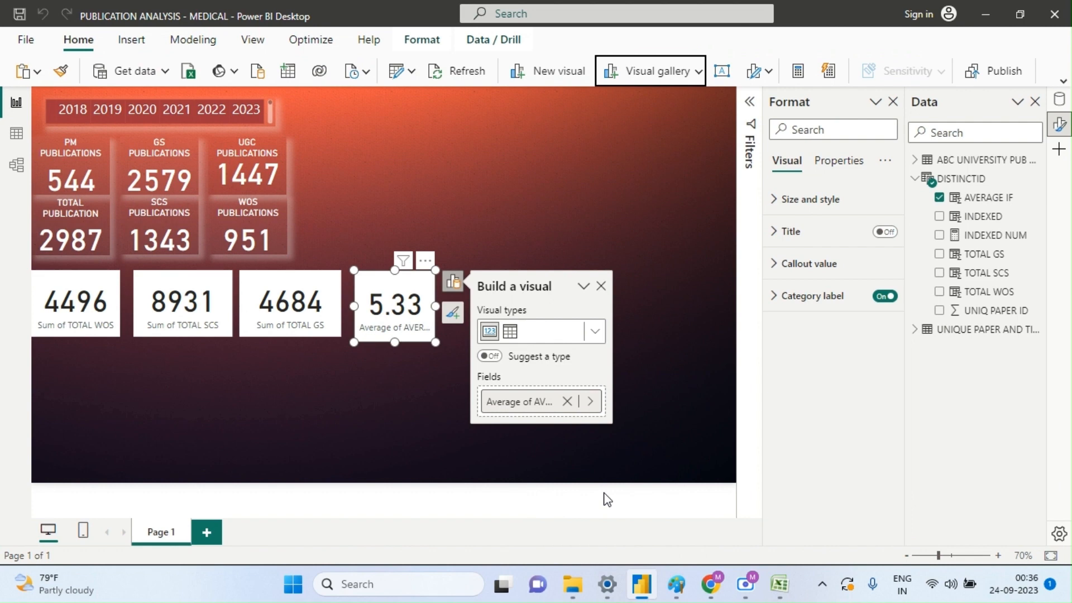
click(543, 227)
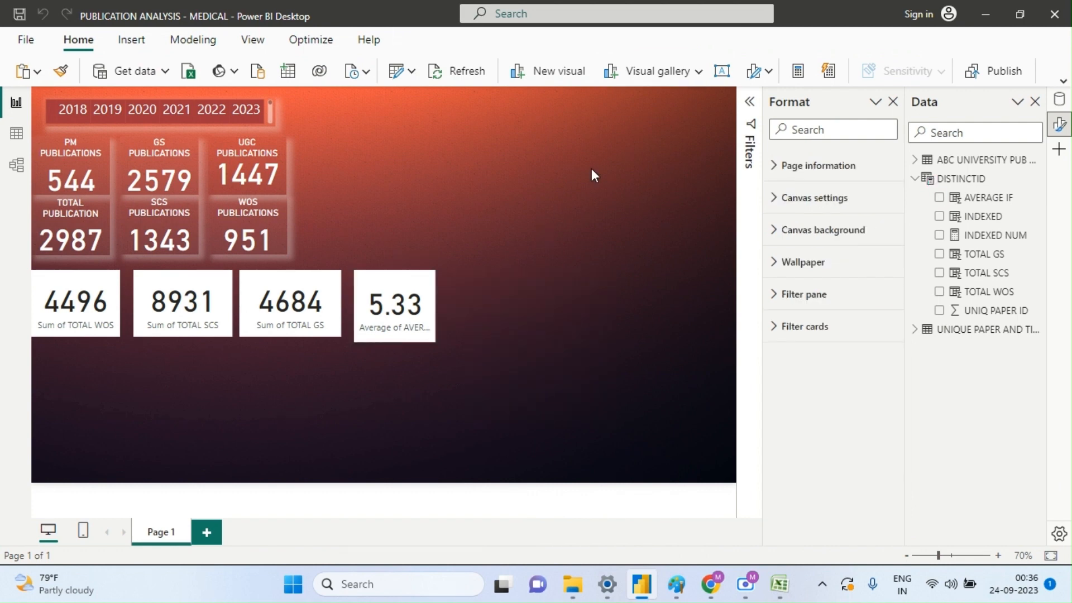
click(654, 82)
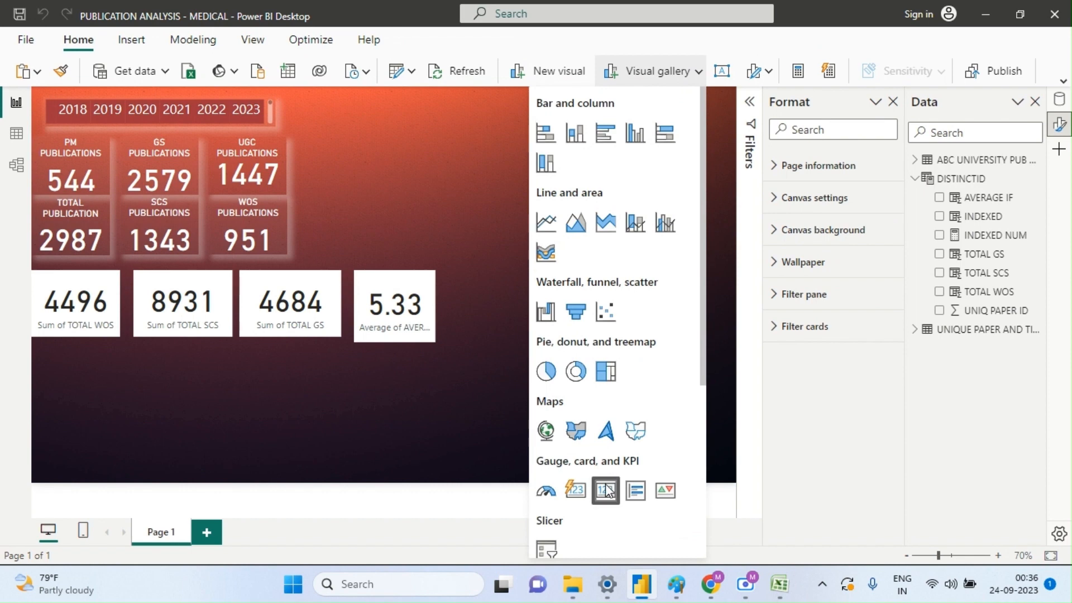
click(605, 491)
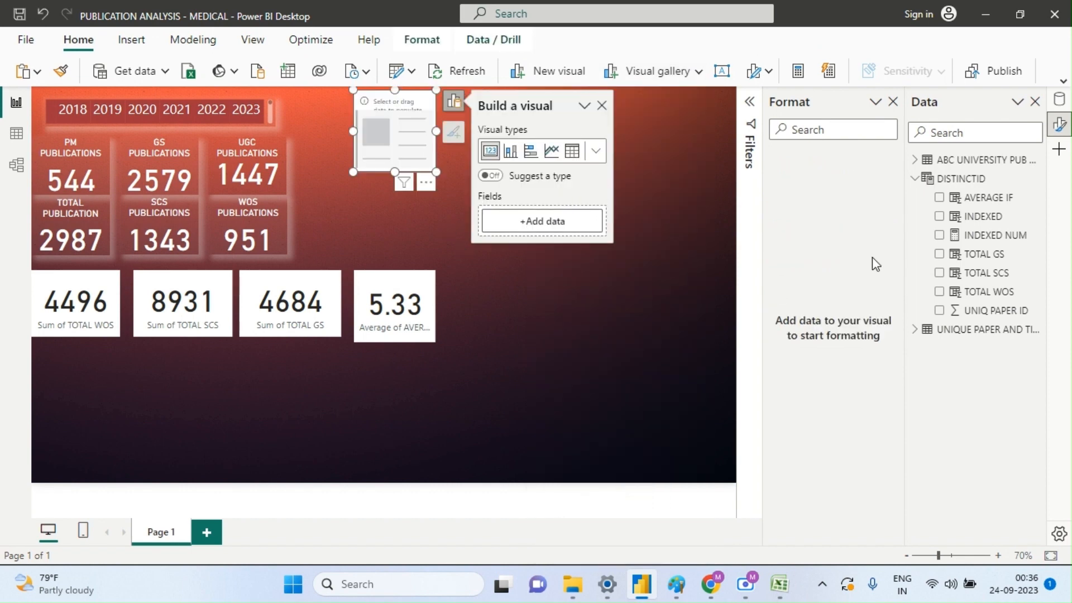
click(940, 235)
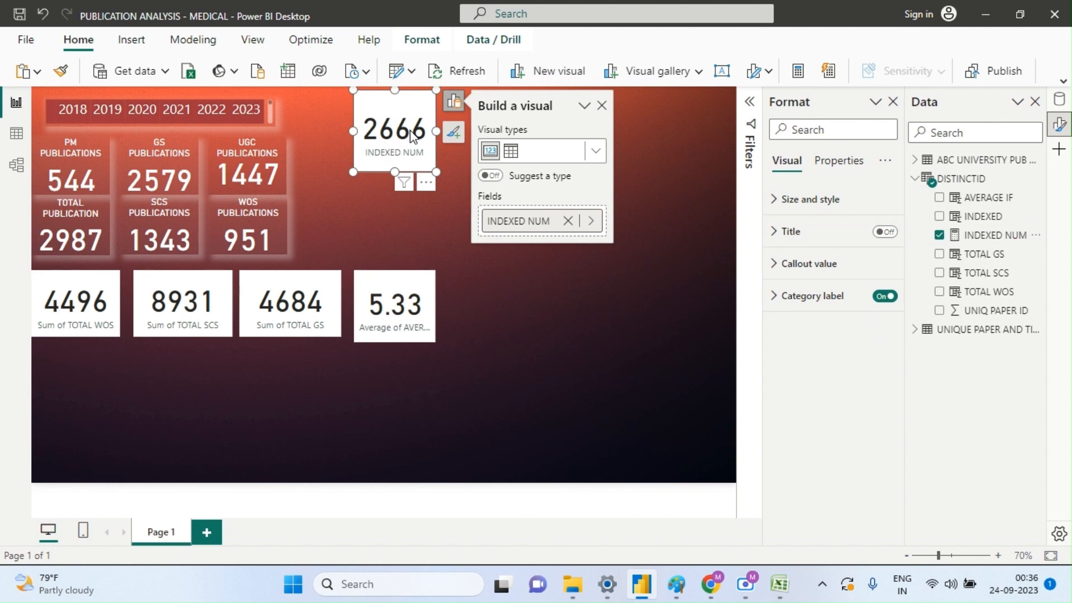
drag(411, 136, 512, 315)
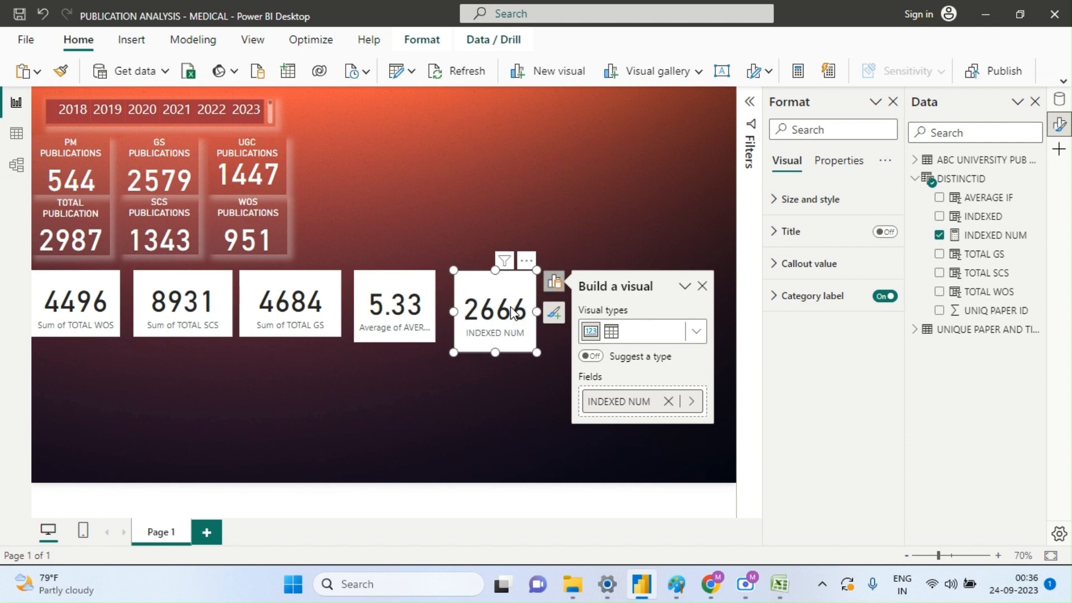
- Switch to the ABC UNIVERSITY Data for BI Project workbook in Excel and examine the STATUS column's entry count and filter values
click(776, 586)
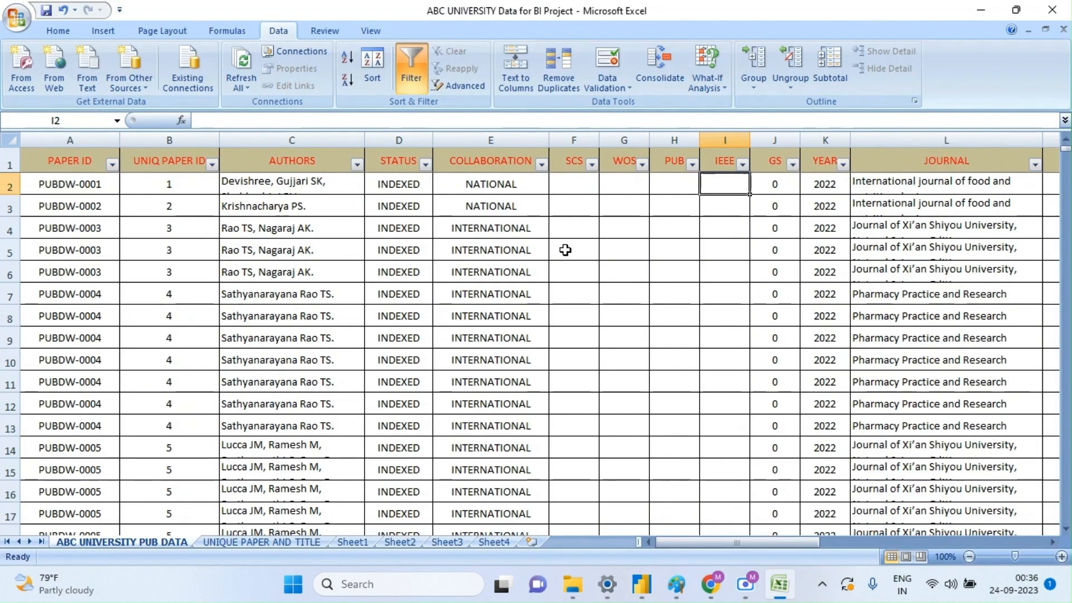
click(491, 158)
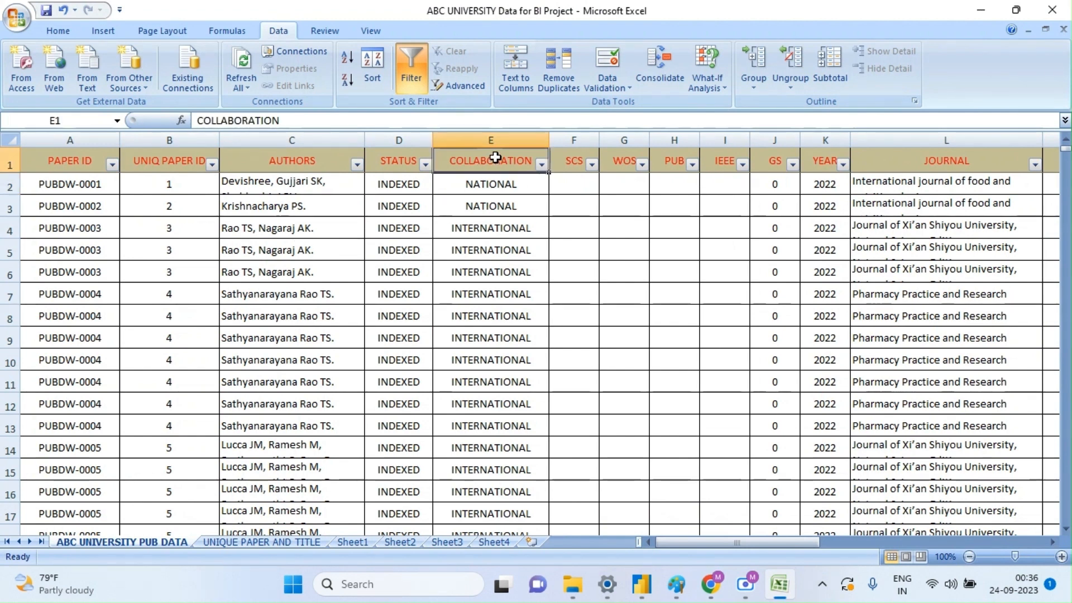
click(404, 151)
click(401, 141)
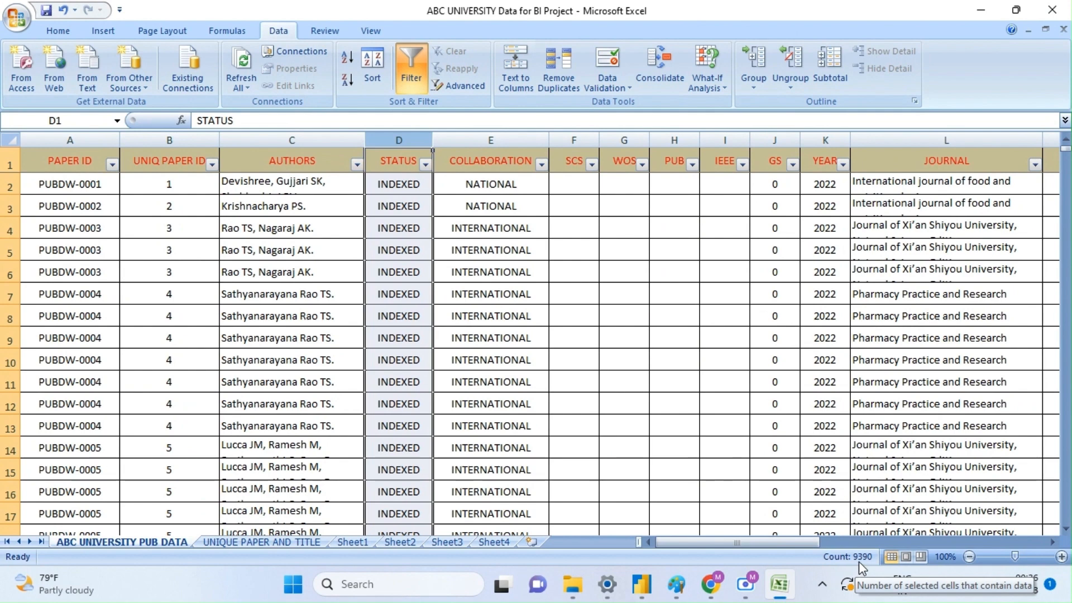
click(531, 277)
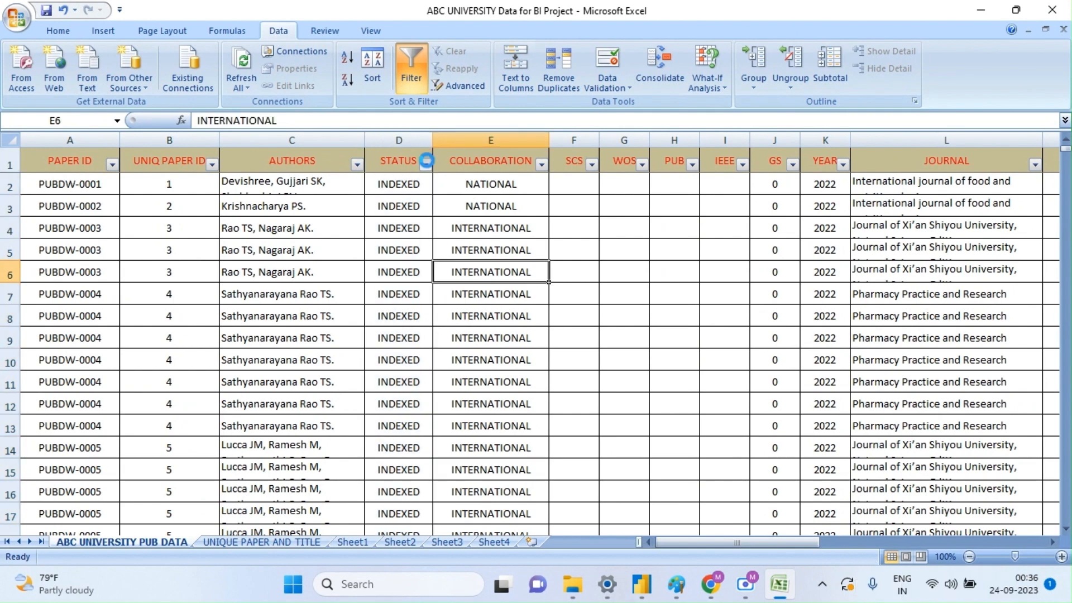
click(425, 163)
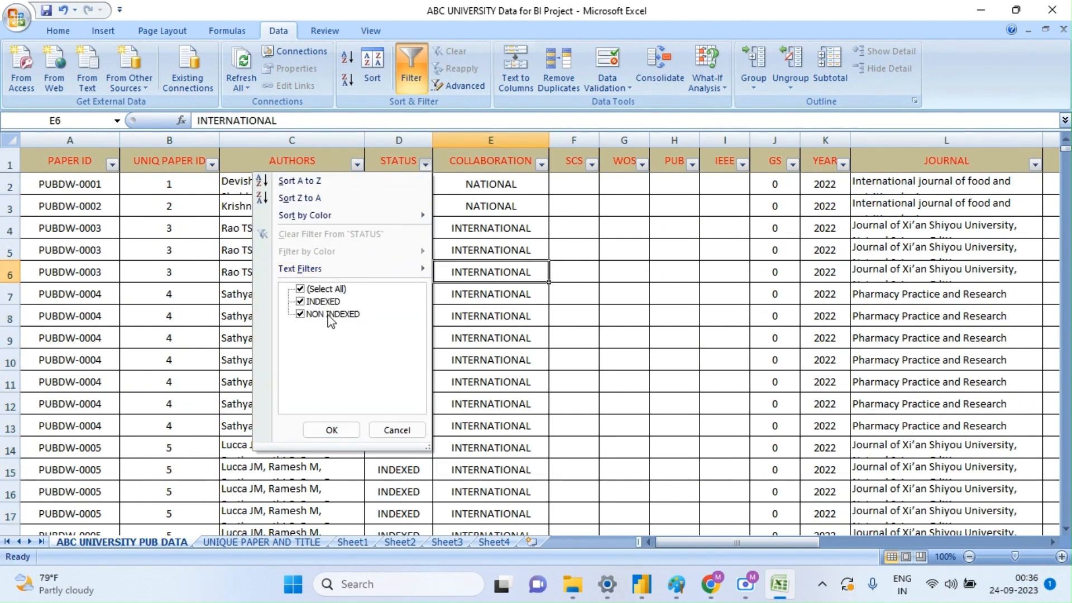
click(332, 430)
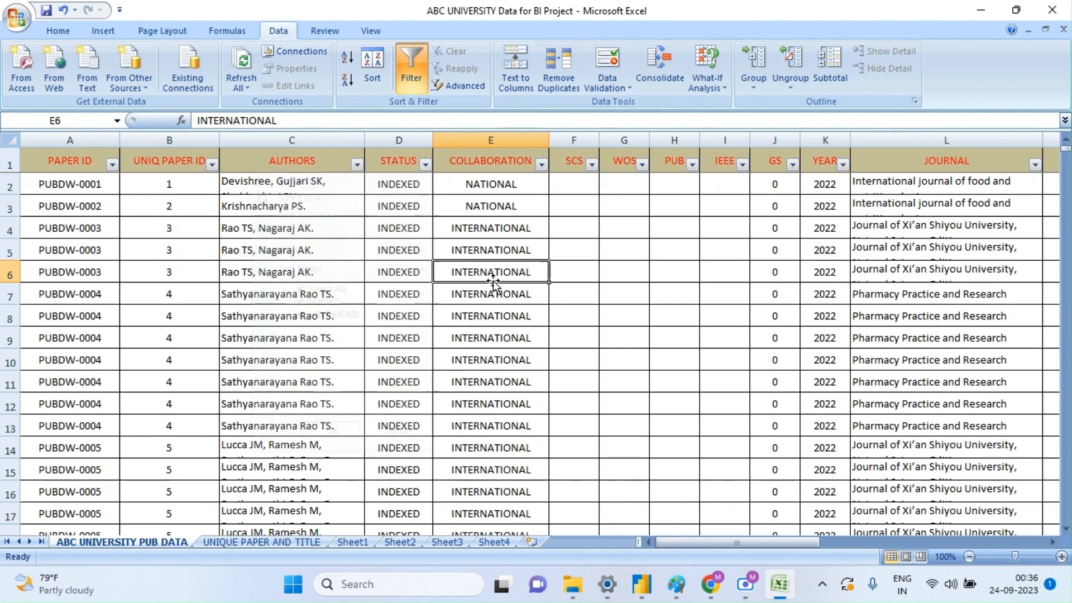
- Copy all PAPER ID values below the header and paste them into a new worksheet starting at cell G2
click(417, 171)
key(Left)
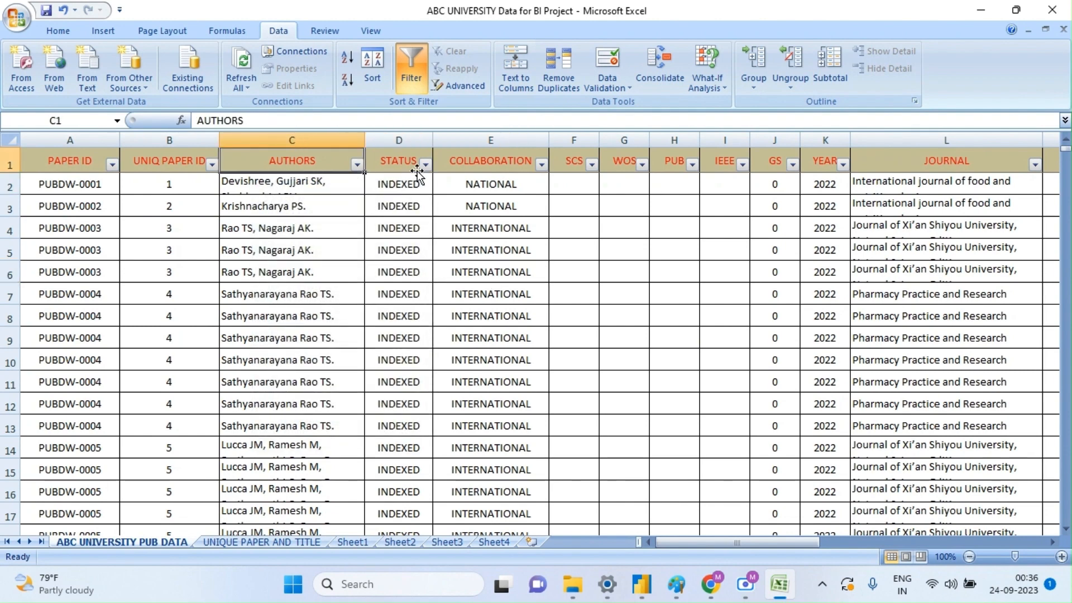
key(Left)
key(Left)
key(Down)
key(ctrl+shift+Down)
key(ctrl+c)
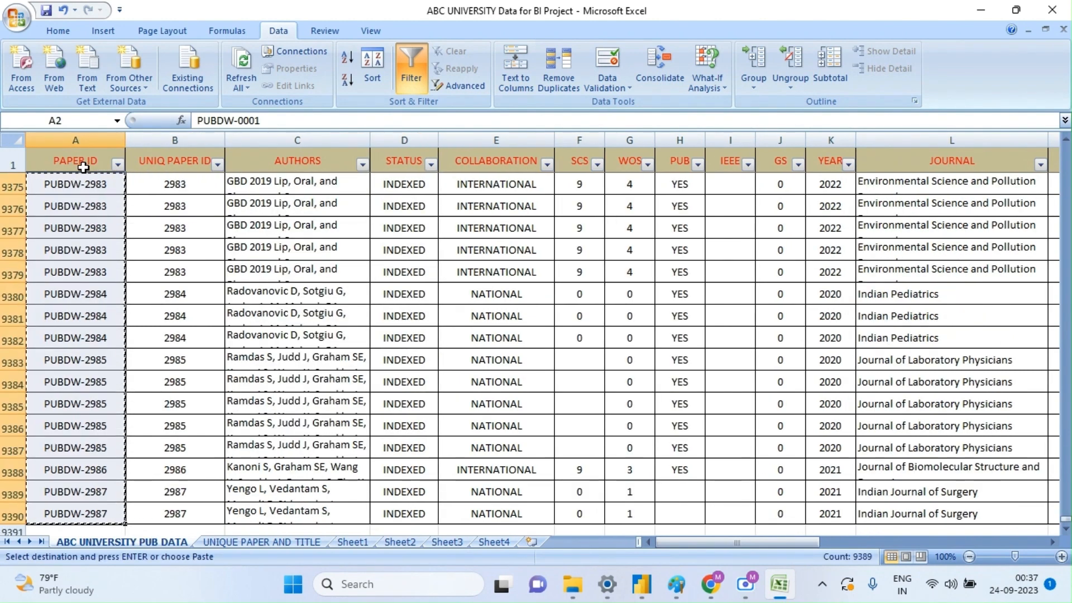
click(529, 545)
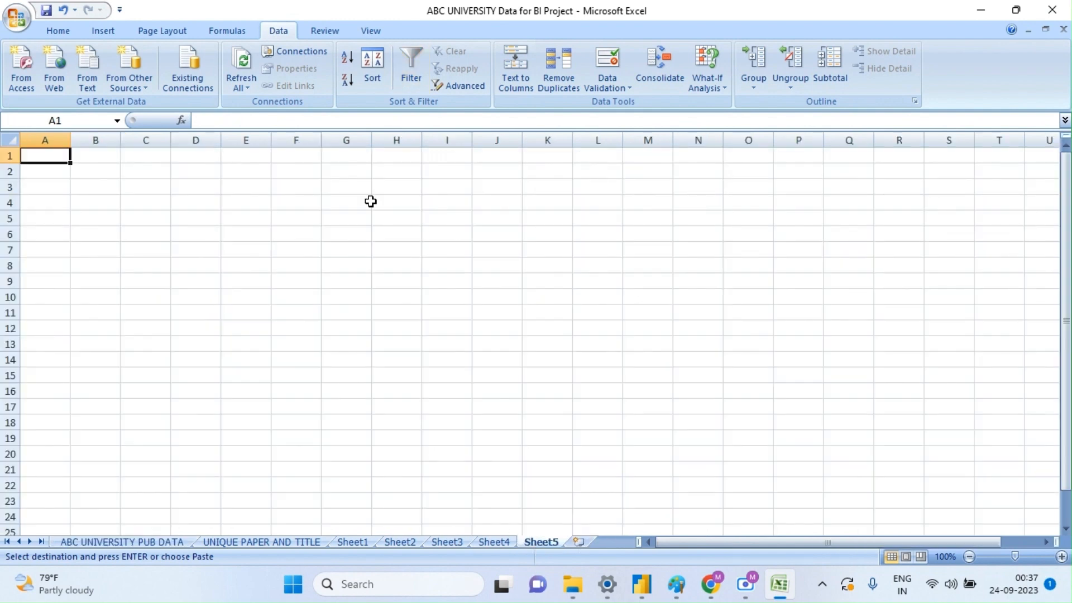
click(344, 173)
key(ctrl+v)
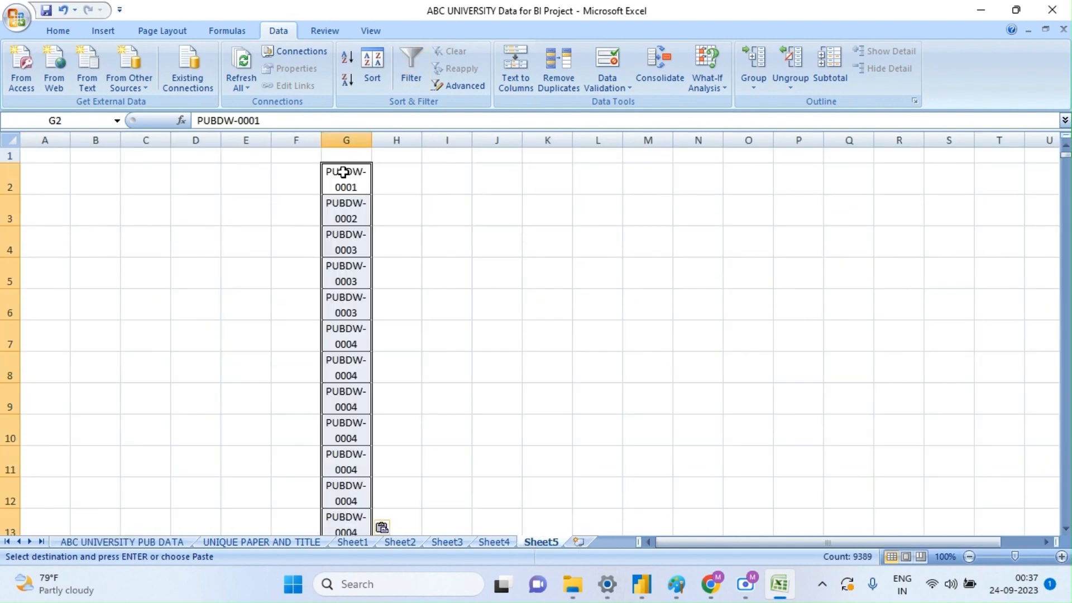
- Copy all STATUS values from the ABC UNIVERSITY PUB DATA sheet and paste them into Sheet5 starting at cell H2
click(119, 541)
click(402, 163)
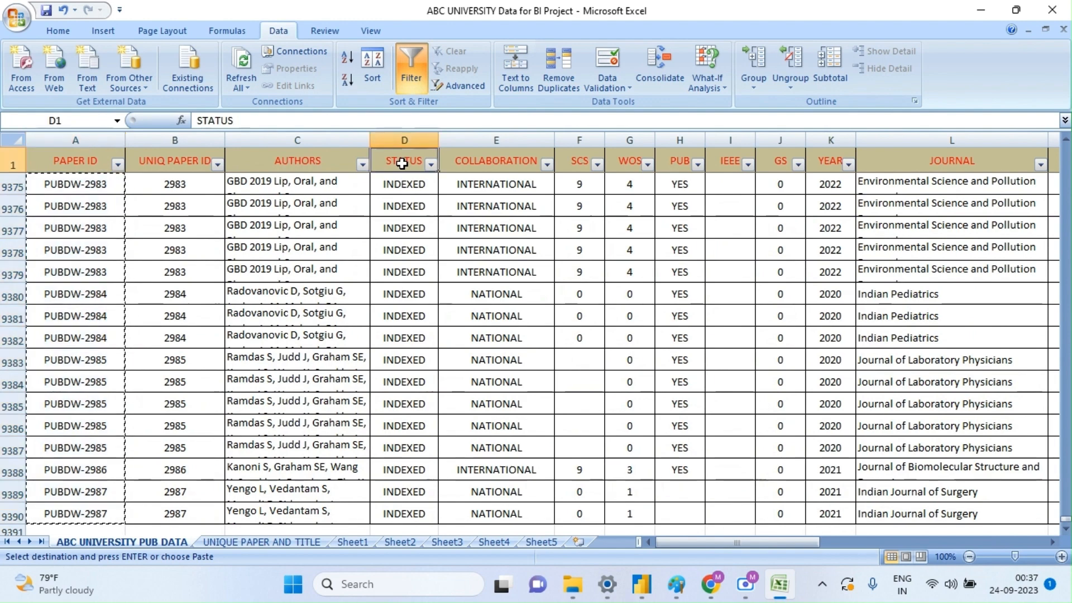
key(Down)
key(ctrl+shift+Down)
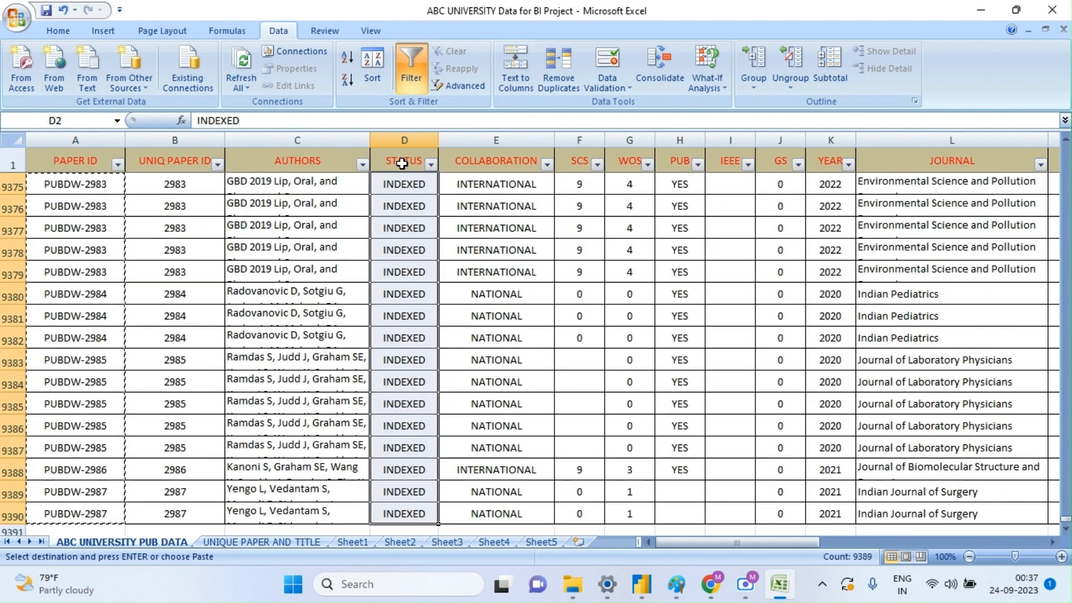
key(ctrl+c)
click(550, 542)
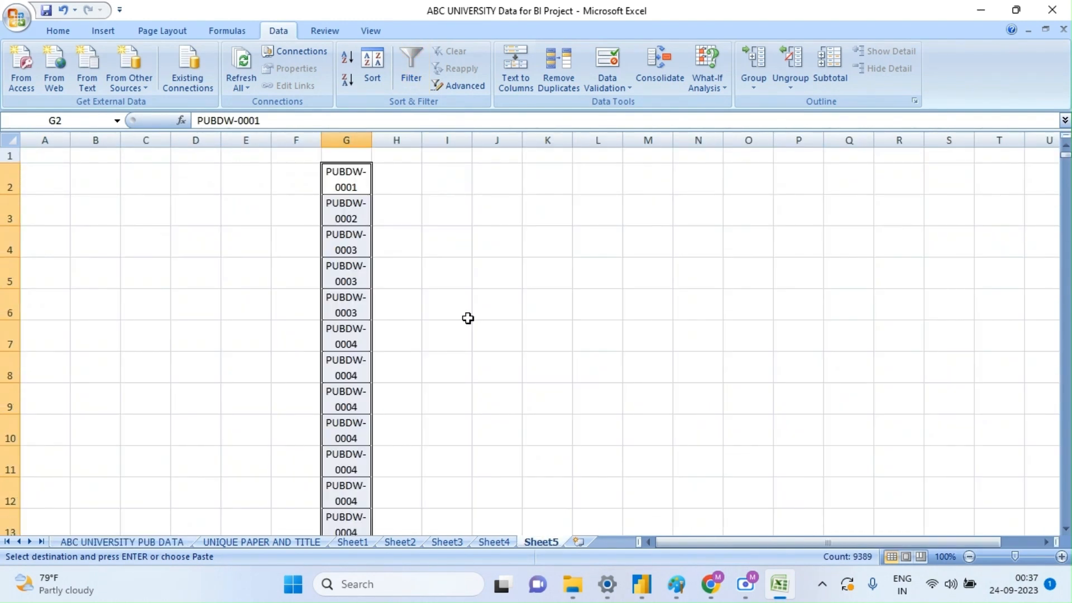
click(407, 190)
key(ctrl+v)
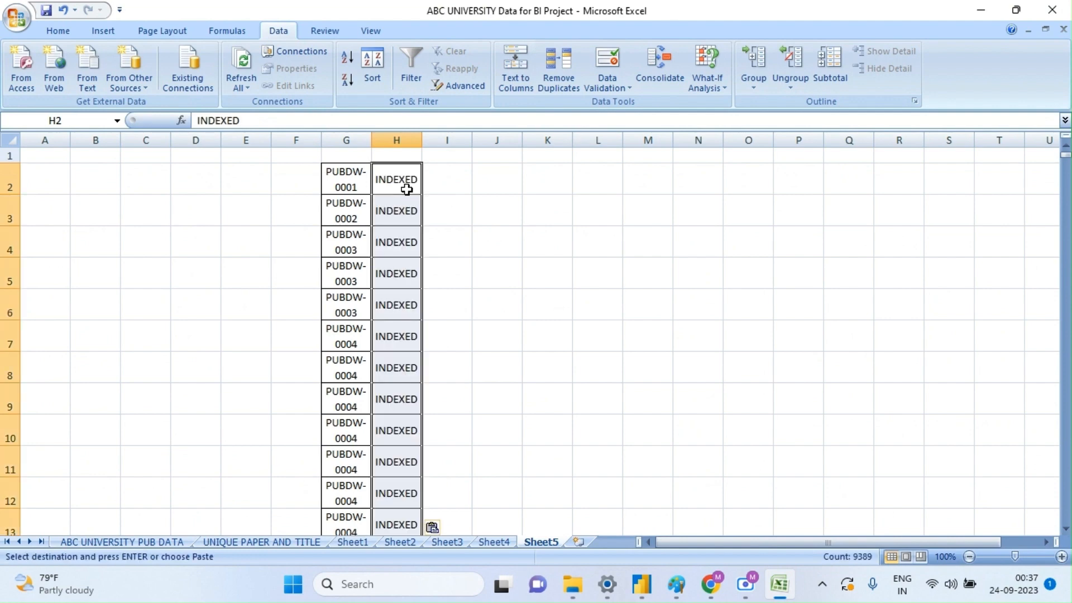
- Enter UPID as the heading above the paper IDs in cell G1 of Sheet5
click(335, 156)
text(I)
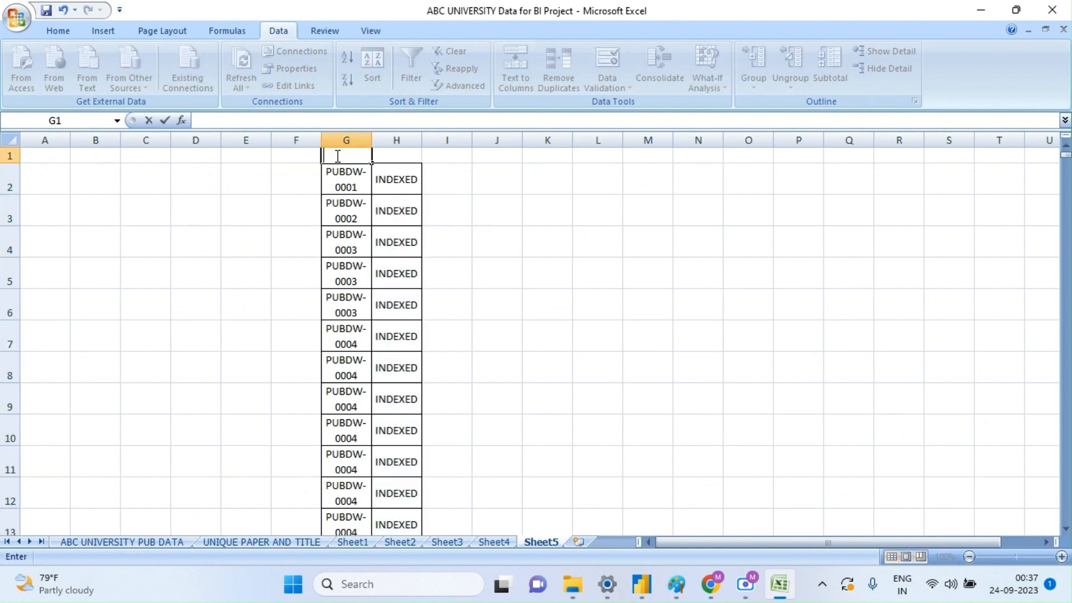
text(UPID)
key(Tab)
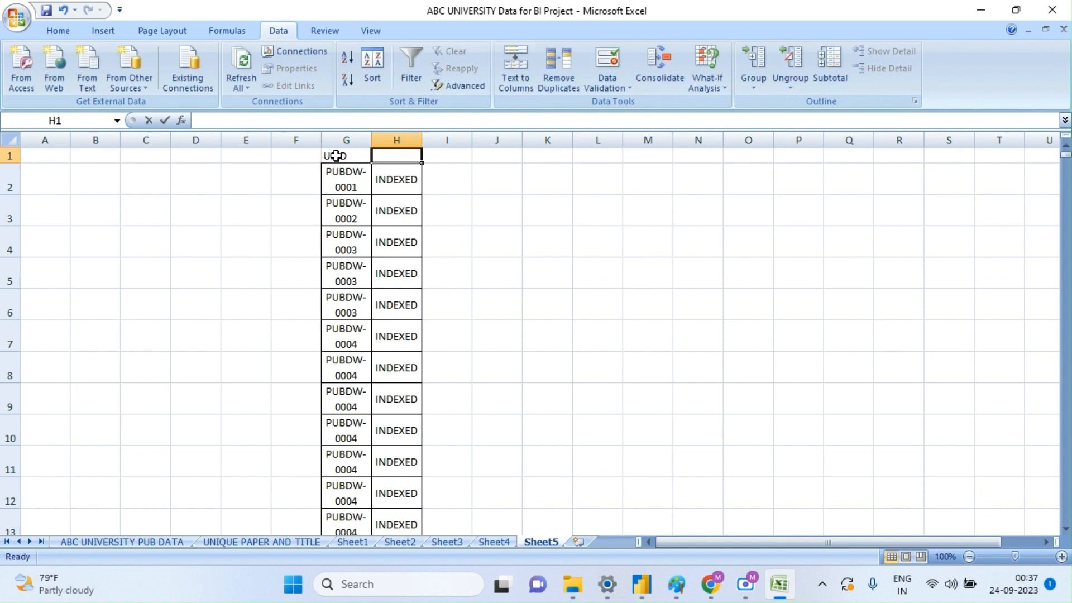
- Enter the header STATUS in cell H1 and turn on filtering for the header row
text(STATUS)
key(Tab)
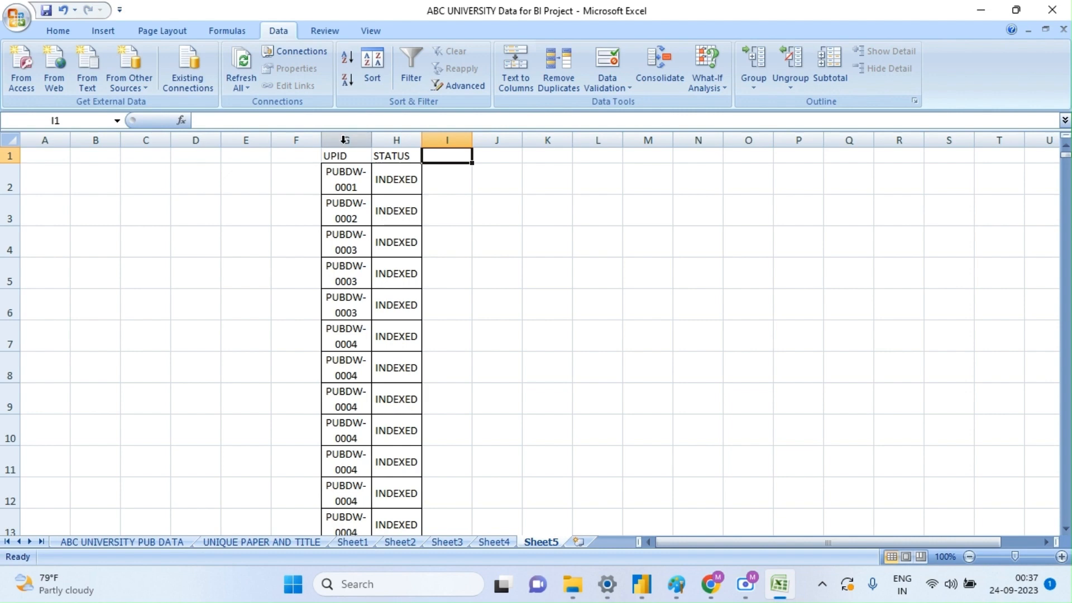
click(344, 139)
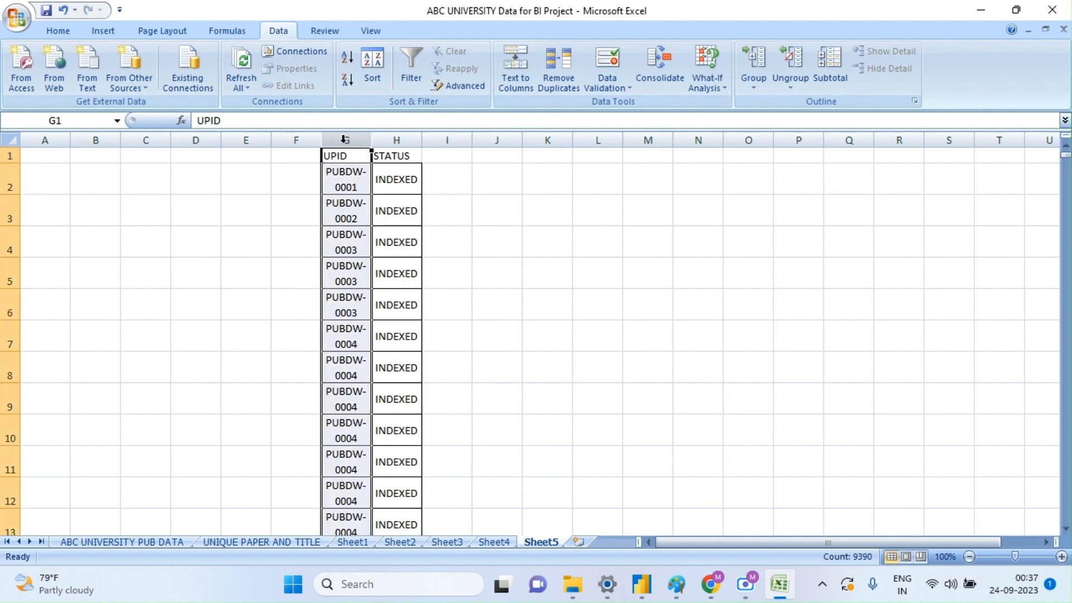
click(11, 155)
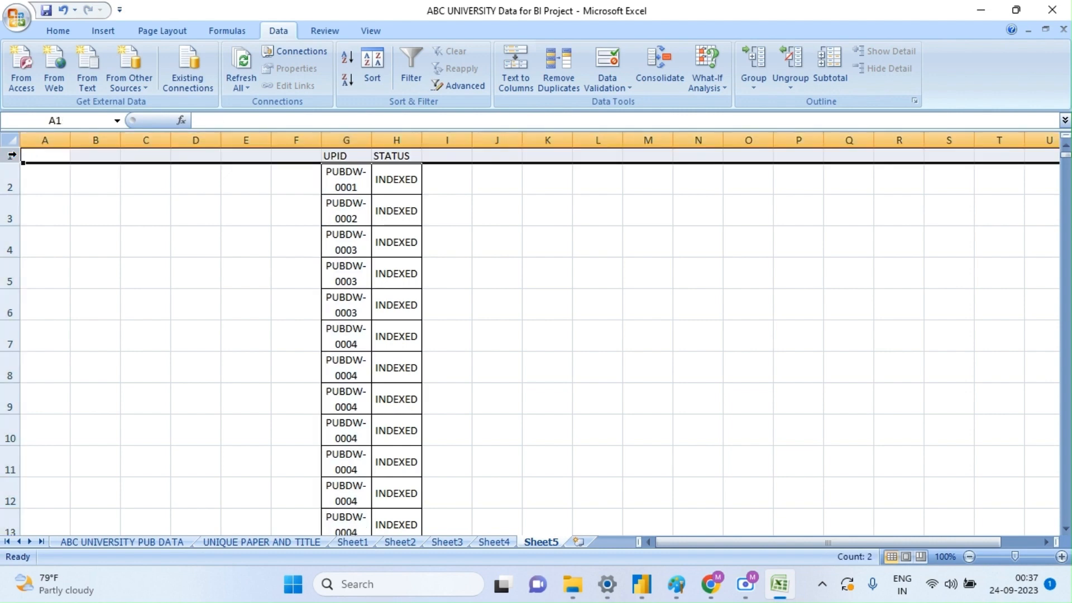
click(411, 67)
click(500, 234)
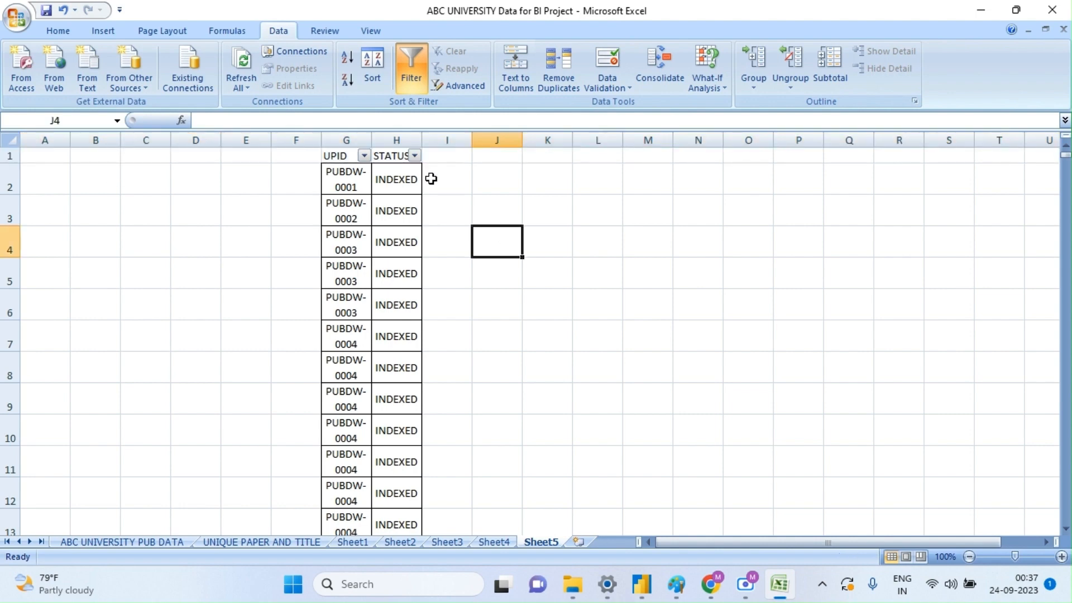
- Filter the STATUS column to show only the INDEXED rows, excluding NON INDEXED
click(415, 156)
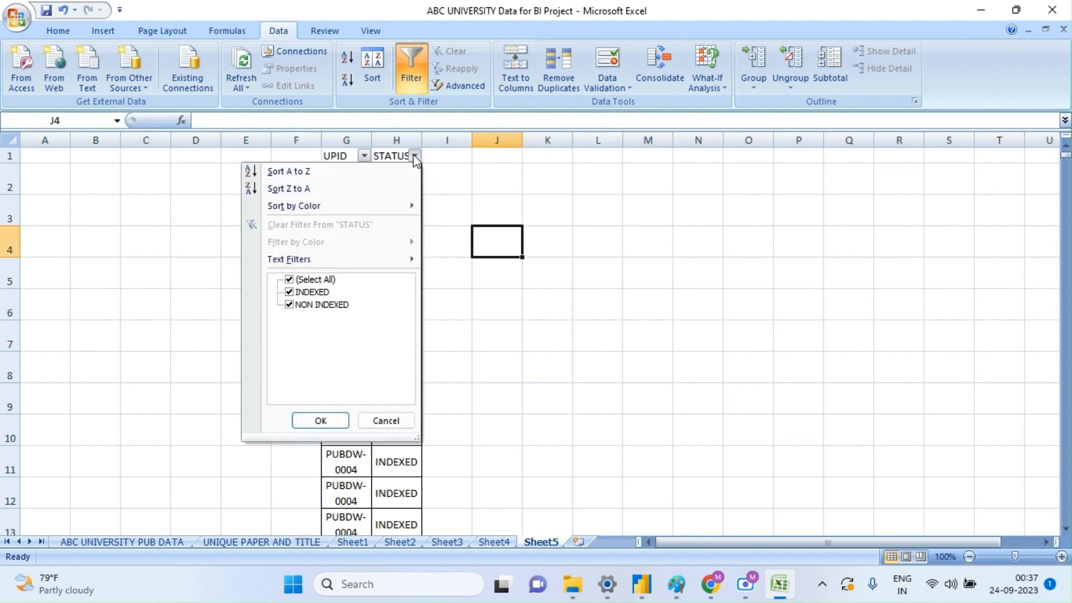
click(290, 306)
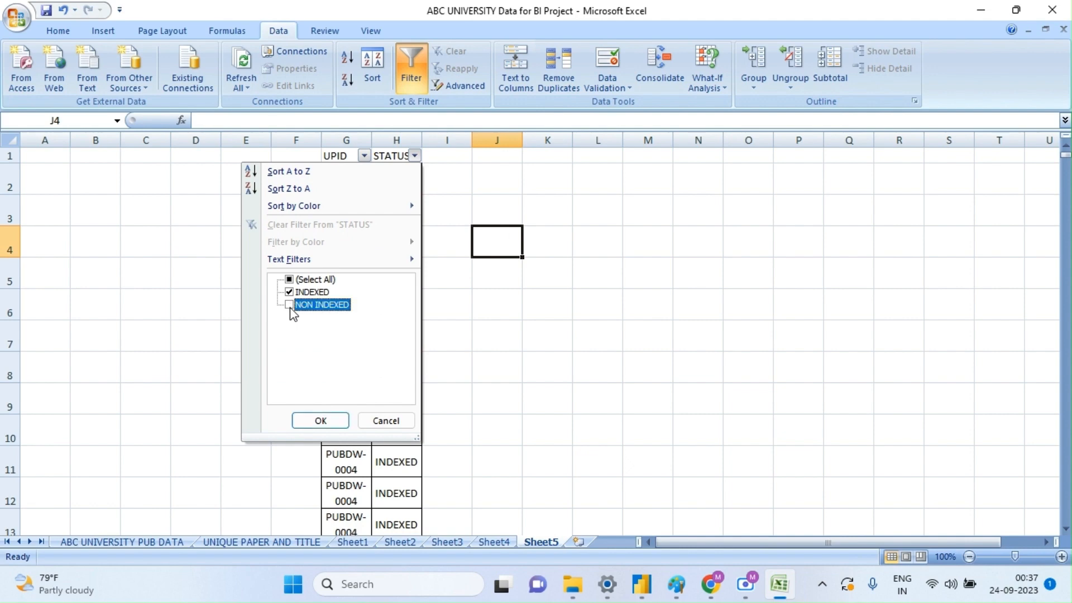
click(322, 423)
- Copy the filtered UPID values from cell G2 down to the last data row
click(344, 158)
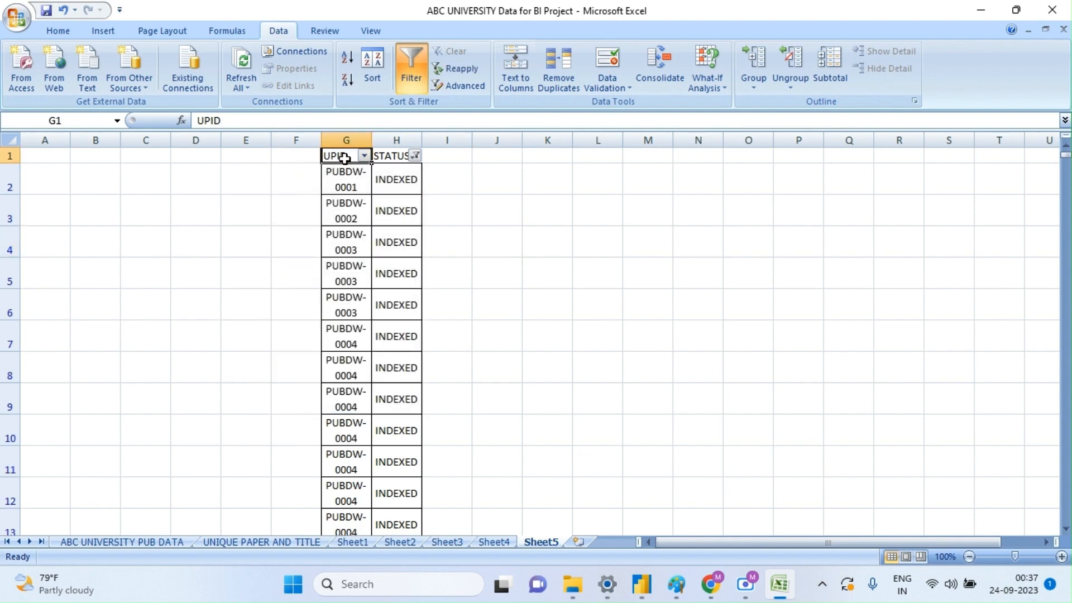
key(Down)
key(ctrl+shift+Down)
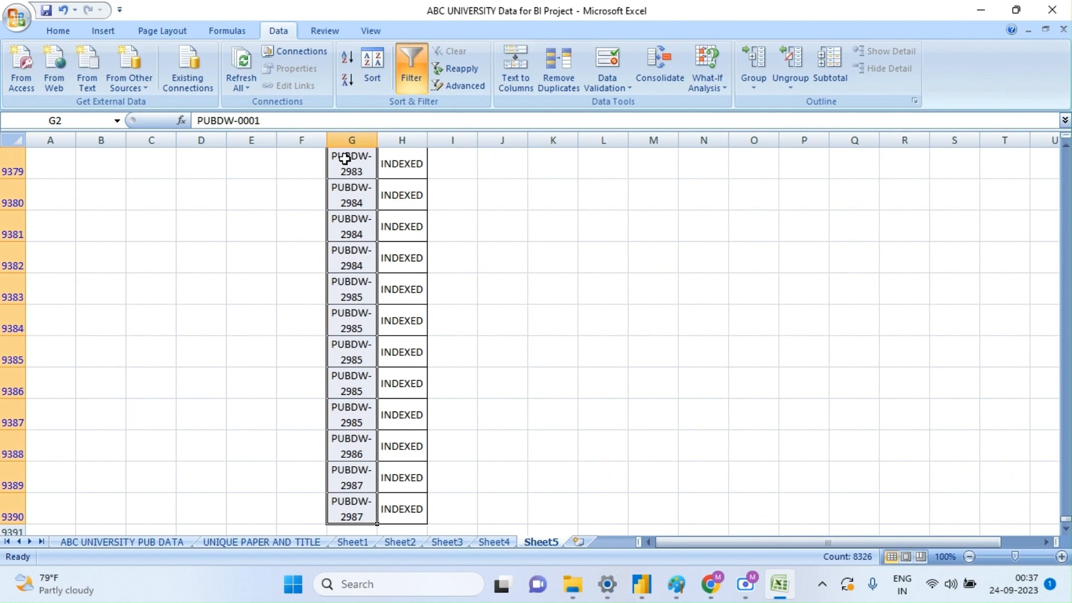
key(ctrl+c)
click(345, 159)
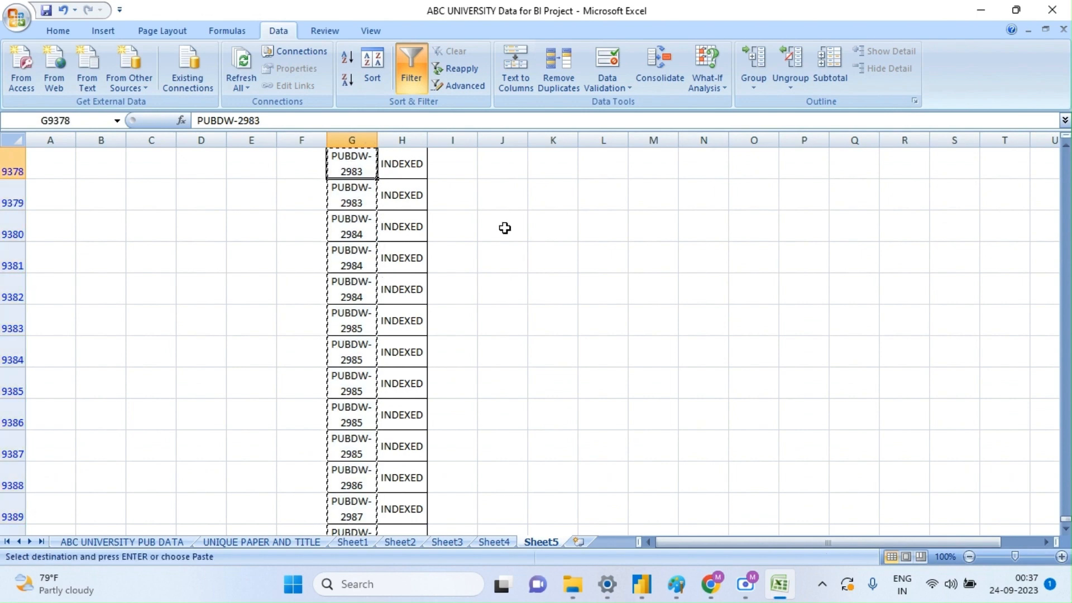
key(Up)
key(ctrl+shift+Up)
key(Down)
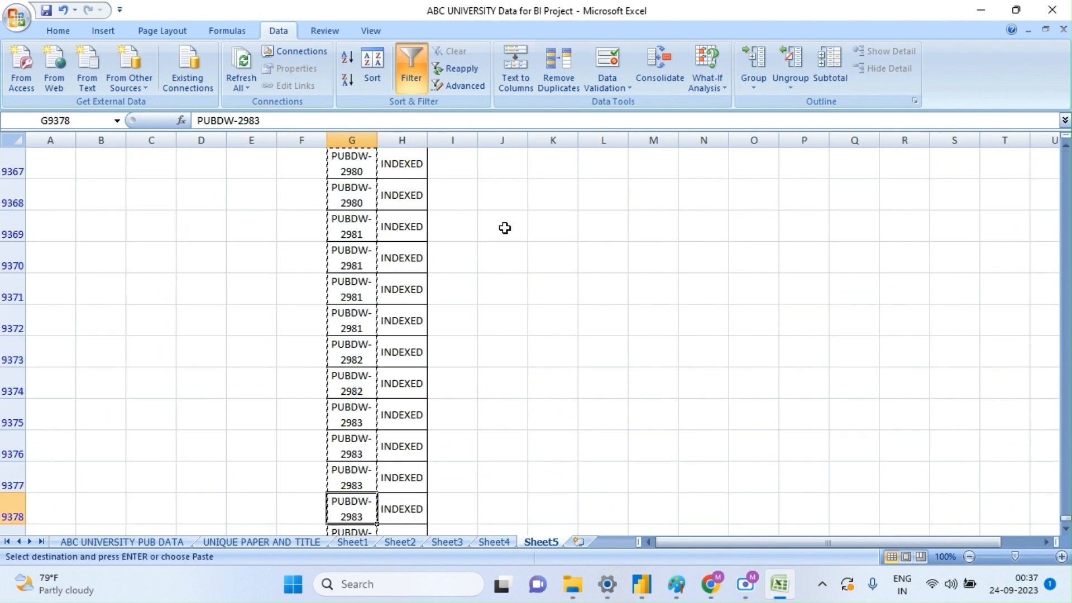
key(ctrl+shift+Up)
key(ctrl+Up)
key(Down)
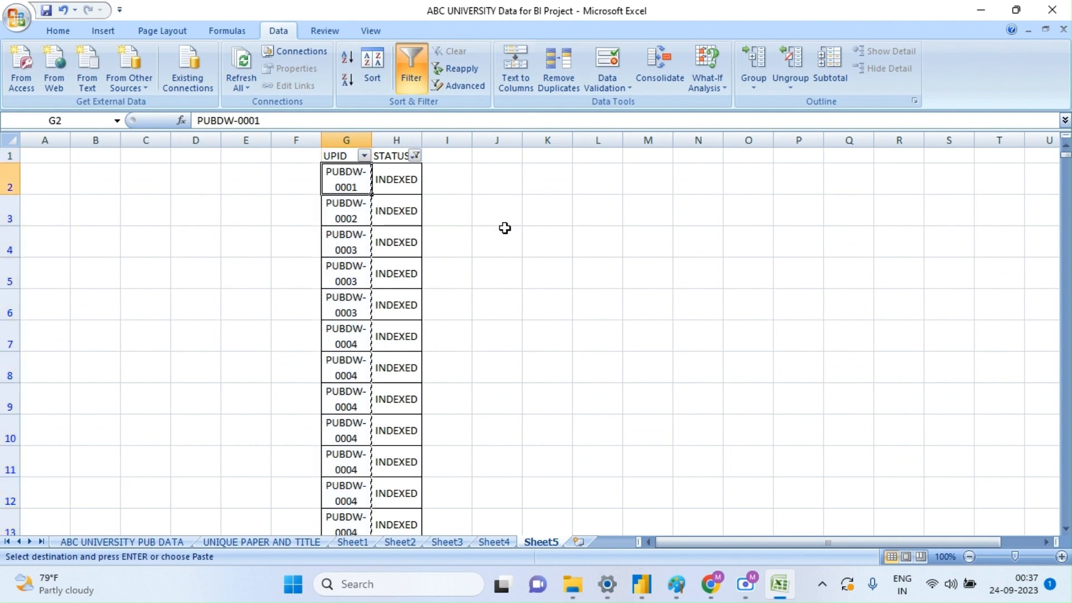
key(ctrl+shift+Down)
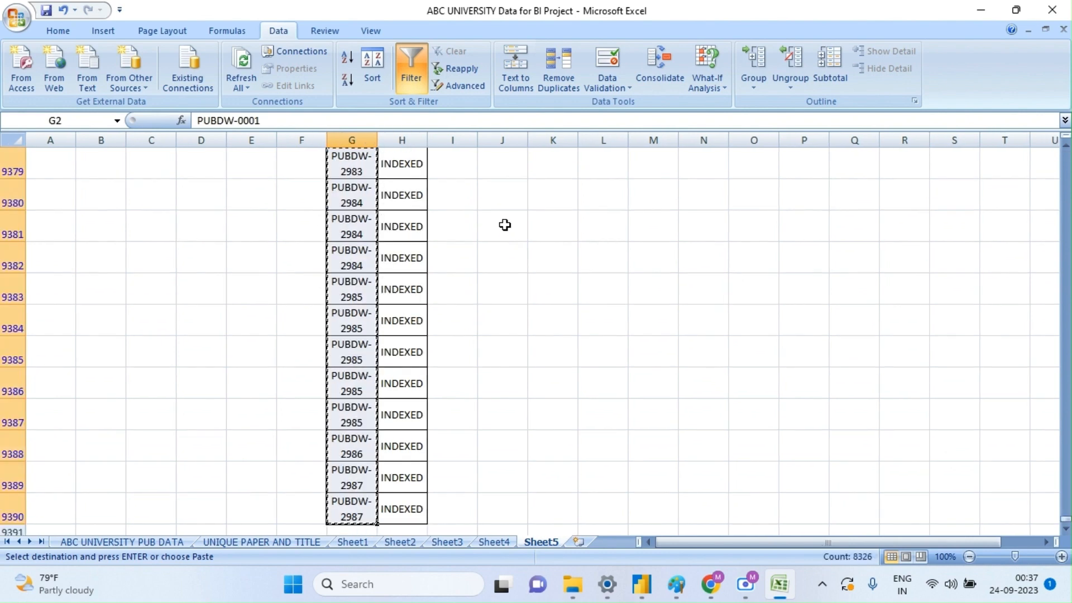
- Add a new worksheet and paste the copied UPID values starting at cell F2
click(579, 541)
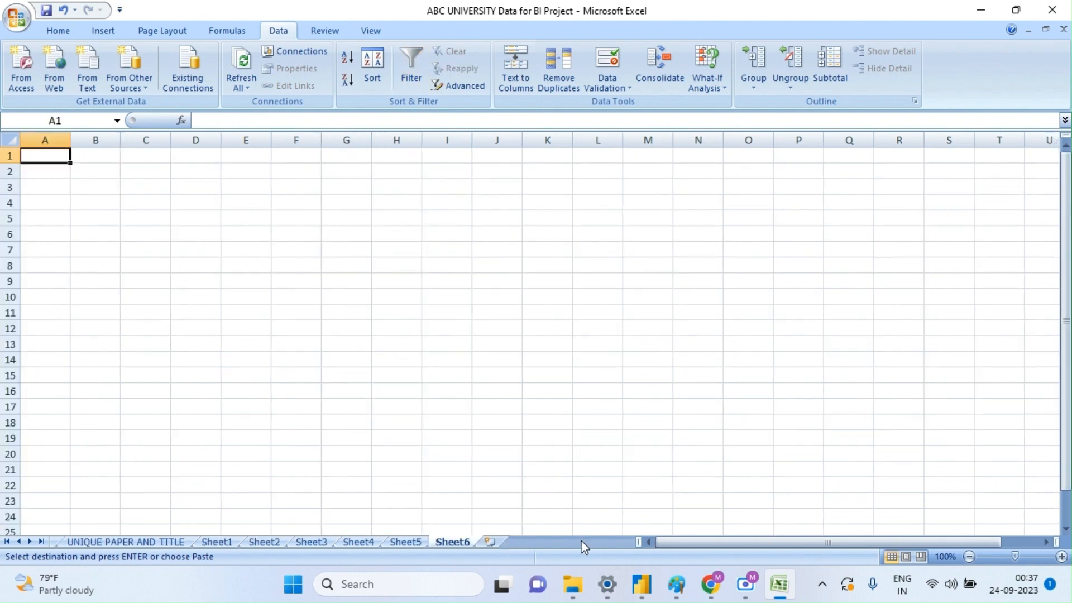
click(304, 171)
key(ctrl+v)
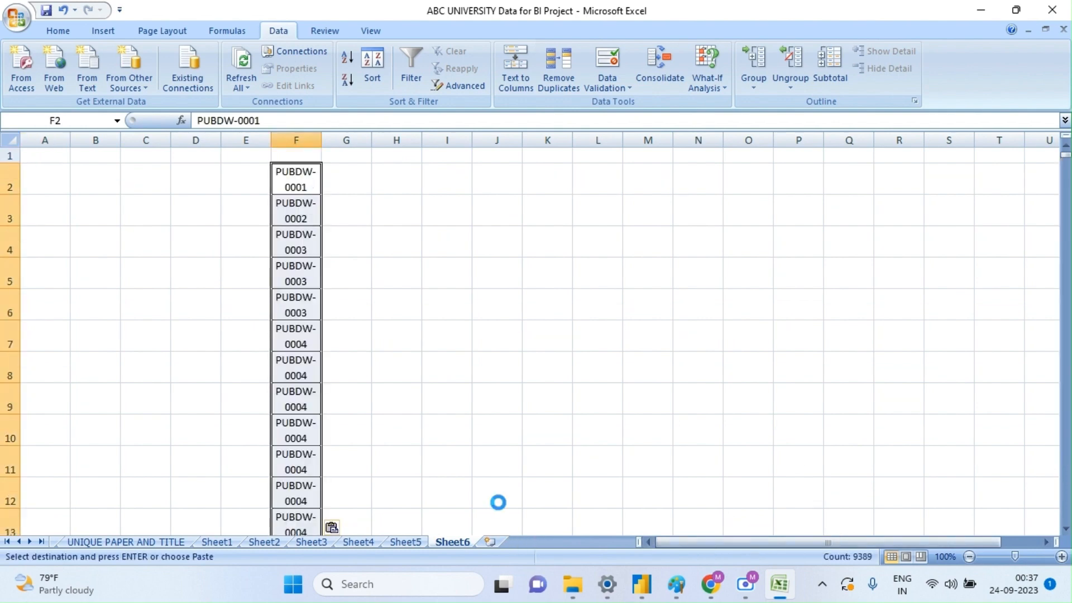
- Go back to Sheet5 and remove duplicate rows based on both the UPID and STATUS columns, treating the first row as headers
click(411, 542)
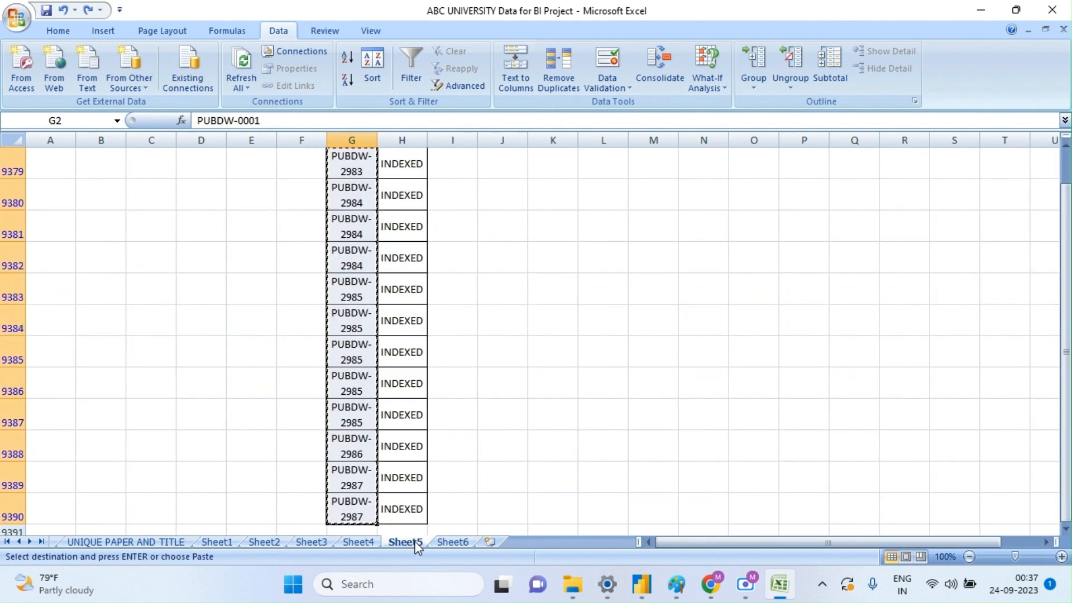
click(352, 156)
key(ctrl+shift+Up)
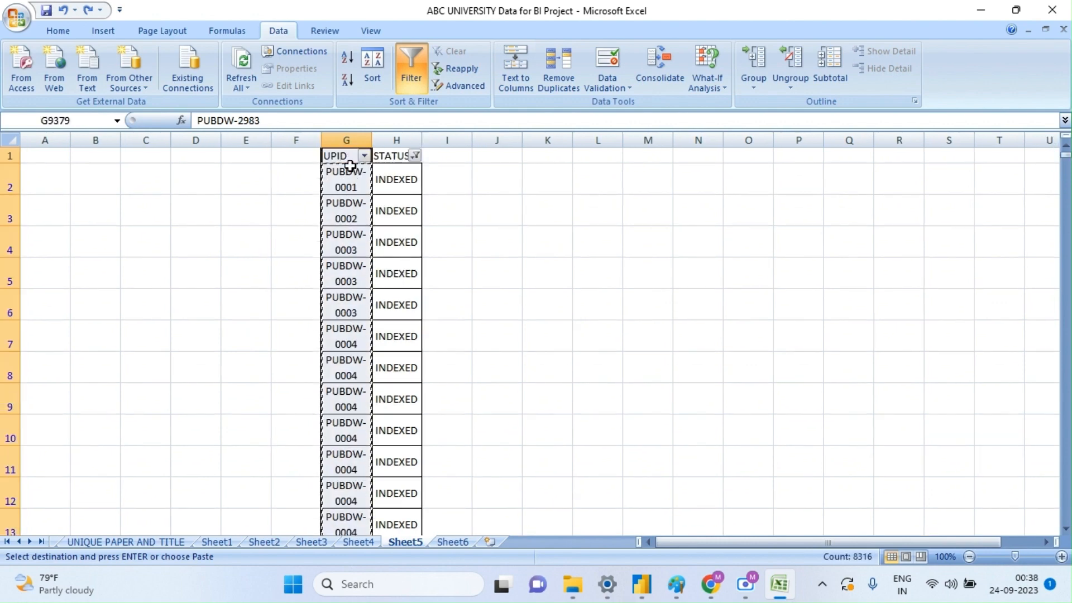
click(416, 156)
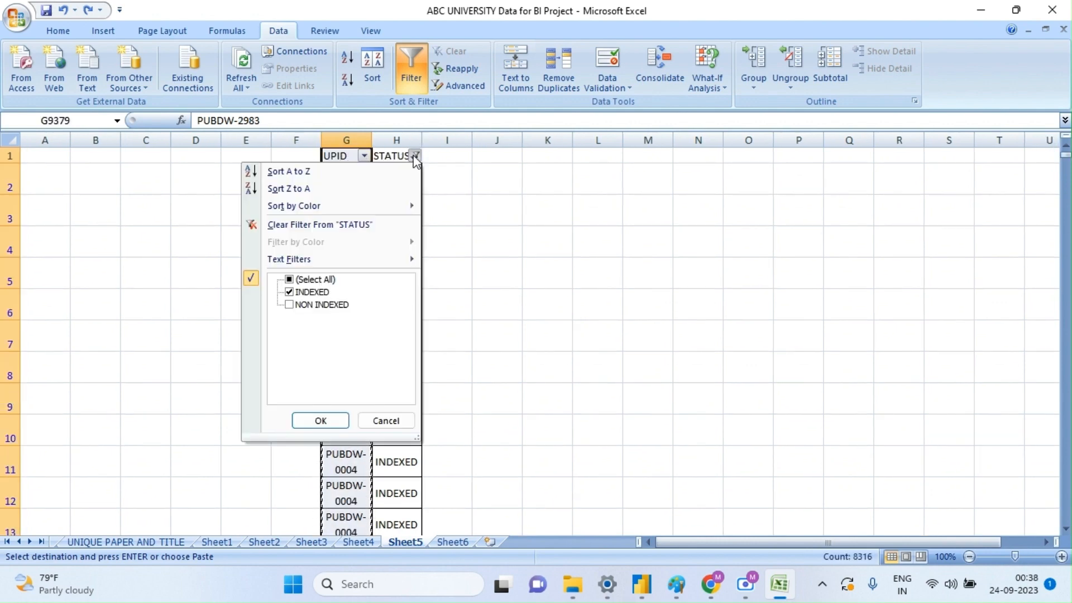
click(490, 257)
click(396, 184)
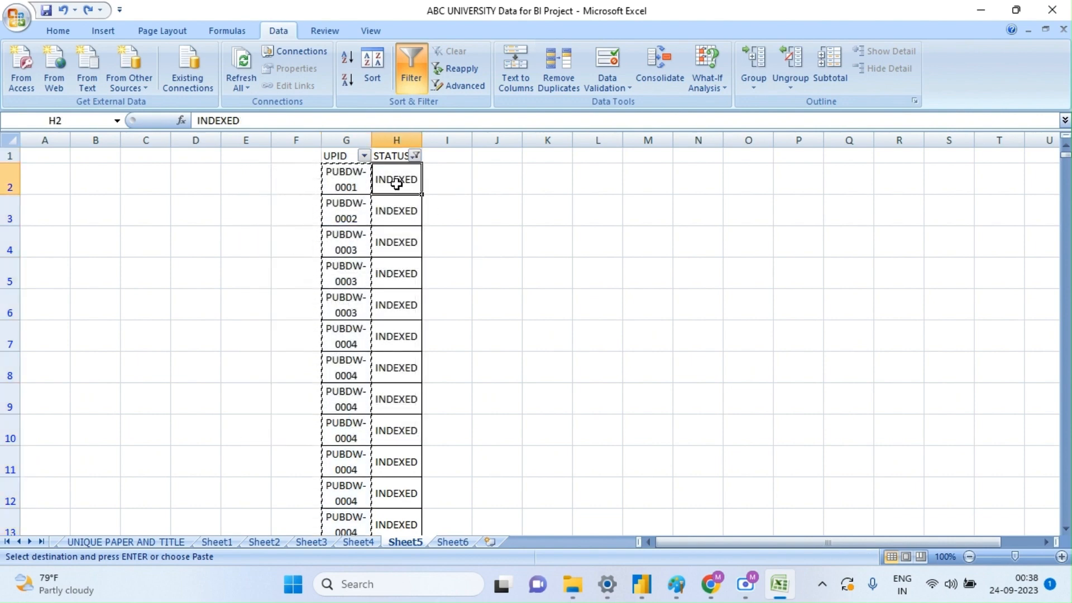
click(350, 138)
key(shift+Right)
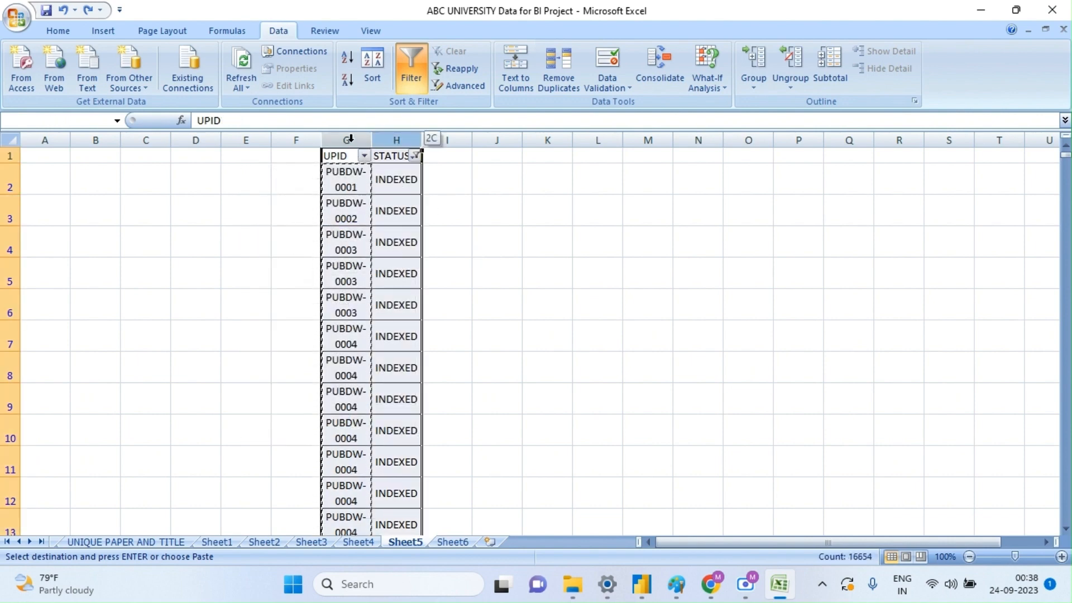
click(561, 76)
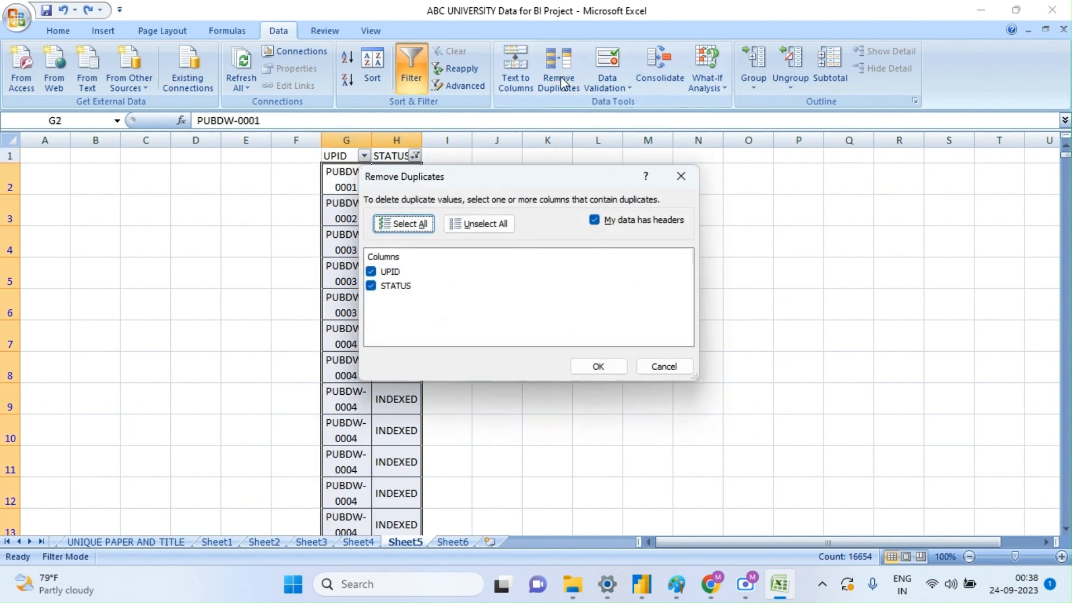
click(587, 368)
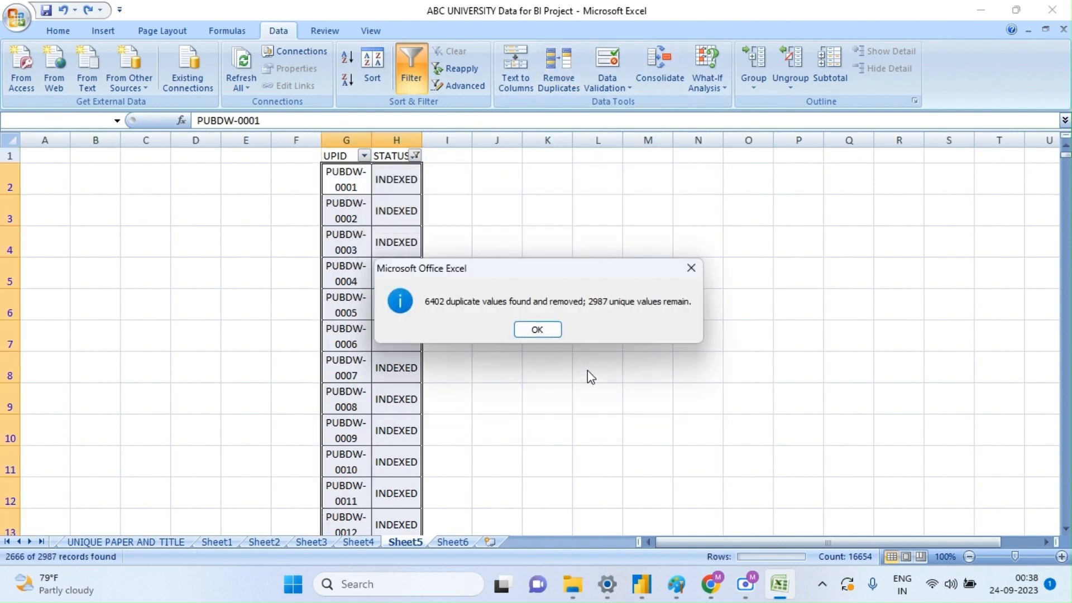
click(539, 330)
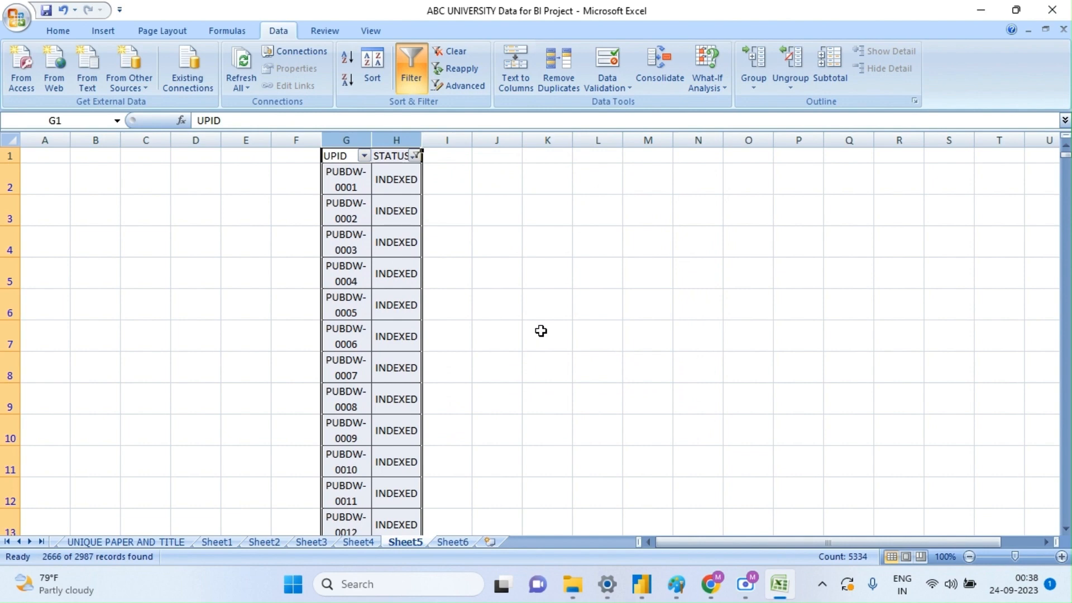
- Check the count of unique INDEXED publications by selecting the filtered UPID values from G2 down
click(357, 188)
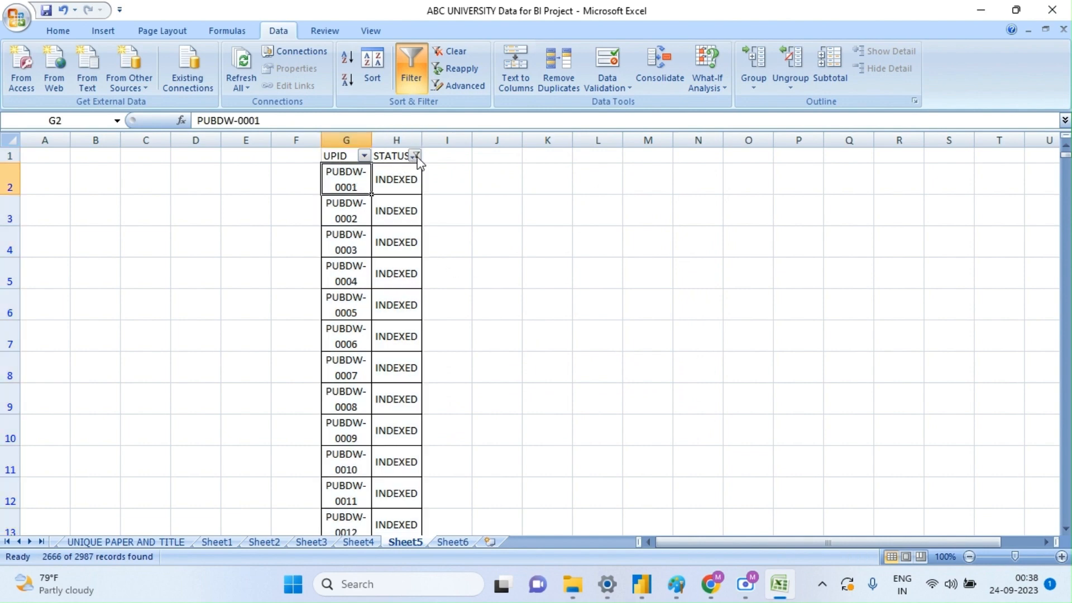
click(415, 157)
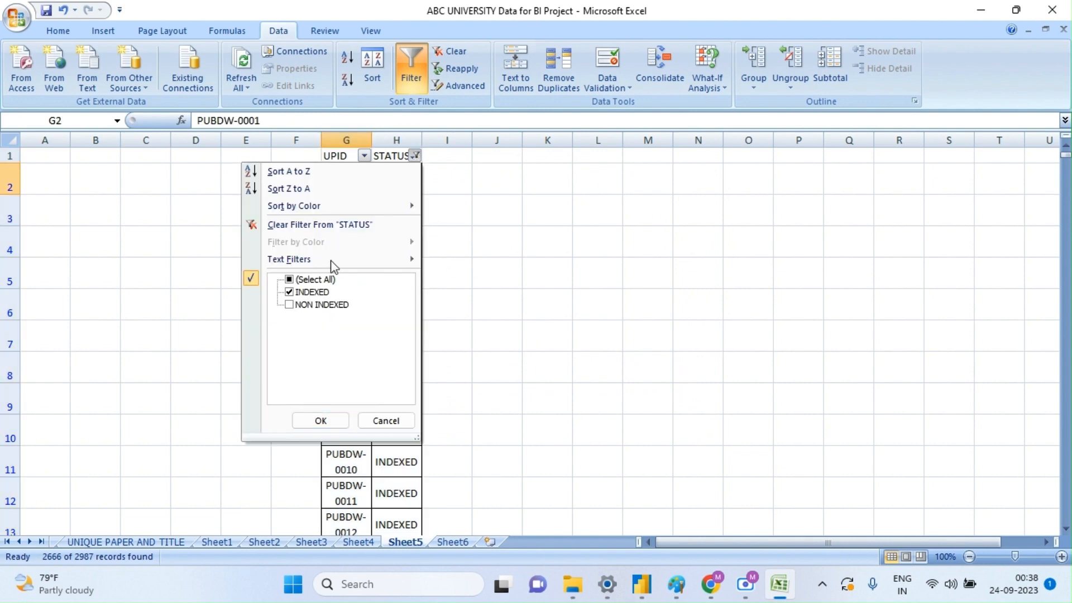
click(320, 421)
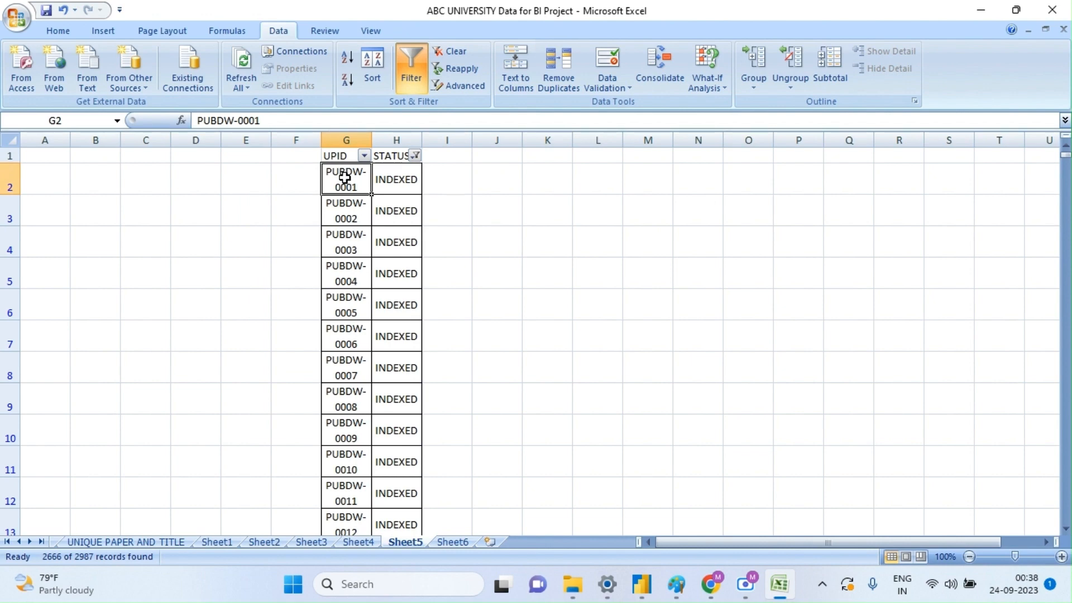
key(ctrl+shift+Down)
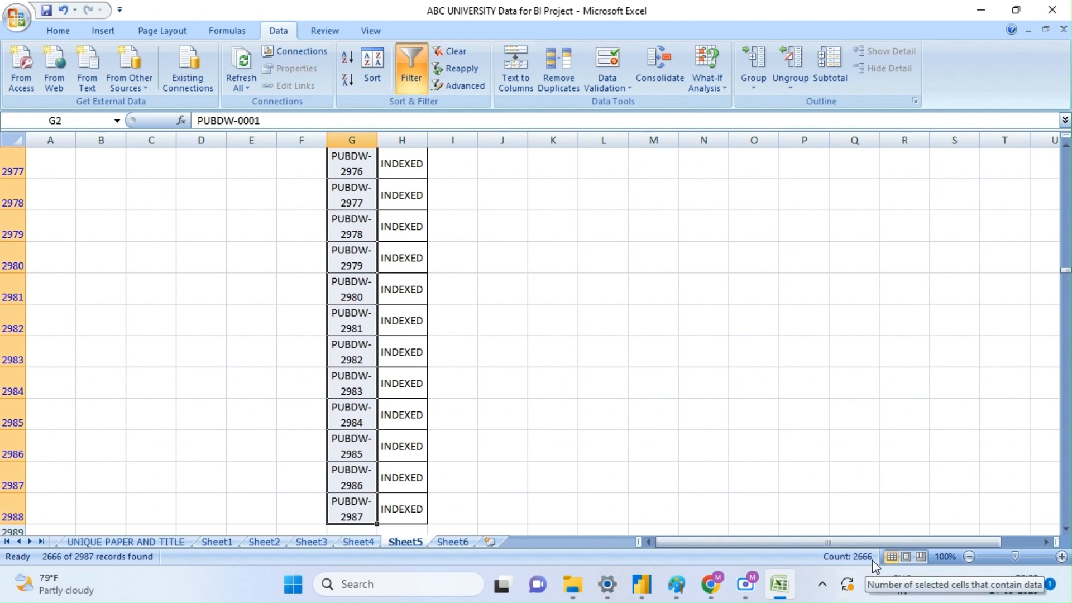
- Switch to Power BI Desktop and create a measure named NON INDEXED in the DISTINCTID table, starting its formula with the CALCULATE function
click(631, 508)
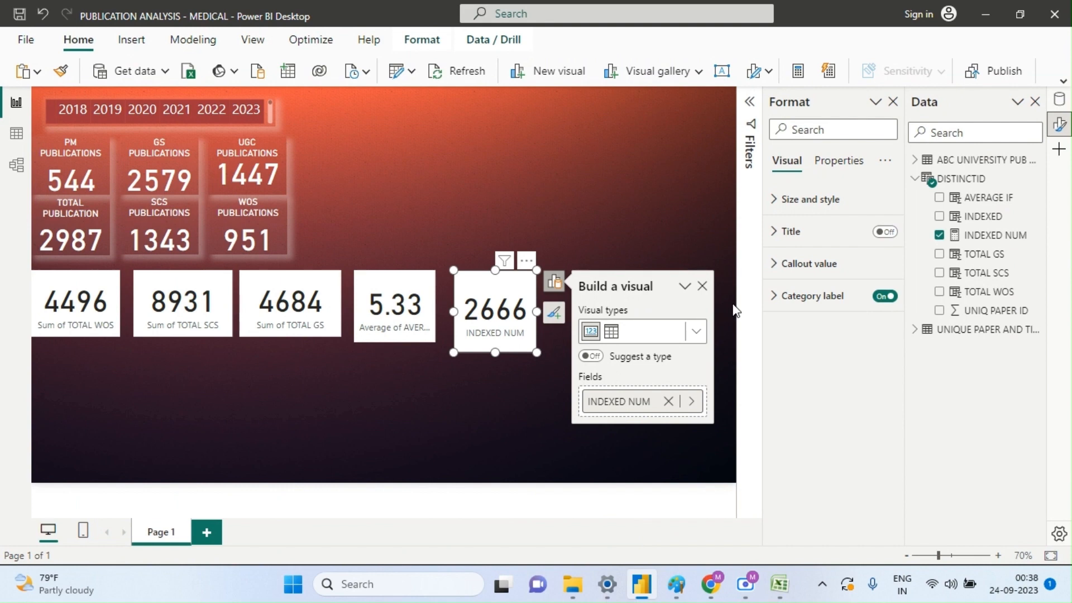
right_click(942, 187)
click(862, 214)
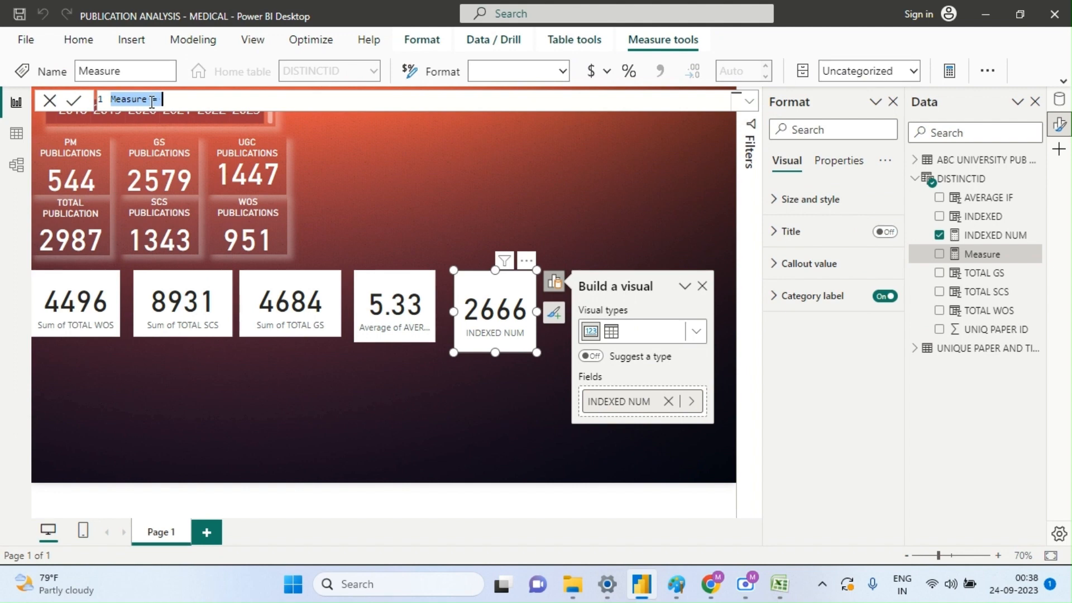
click(149, 101)
key(BackSpace)
key(BackSpace)
key(BackSpace)
key(BackSpace)
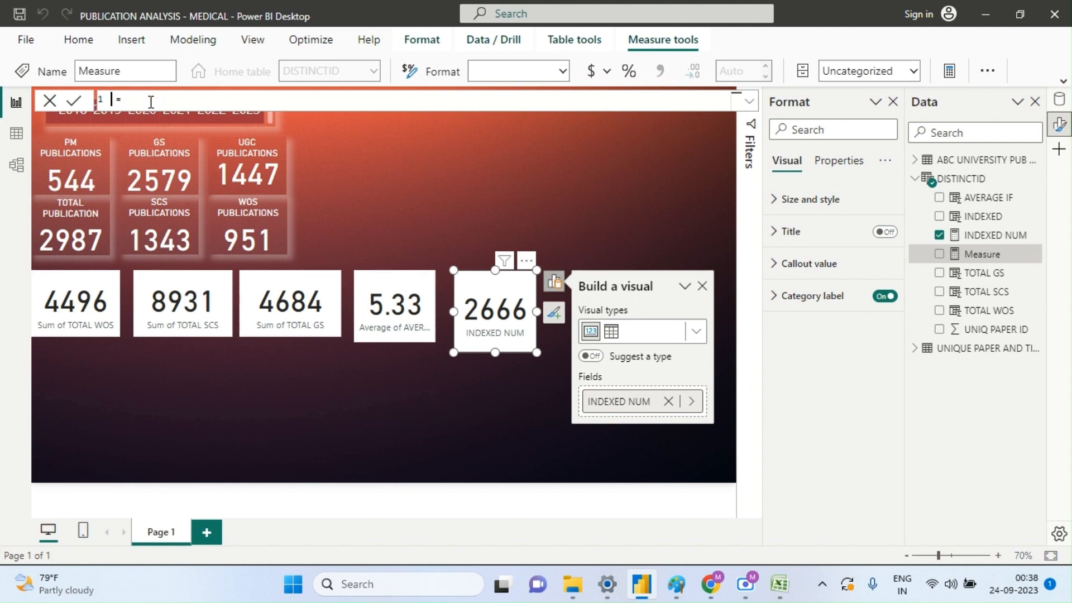
text(NON INDEXED = CAL)
click(222, 113)
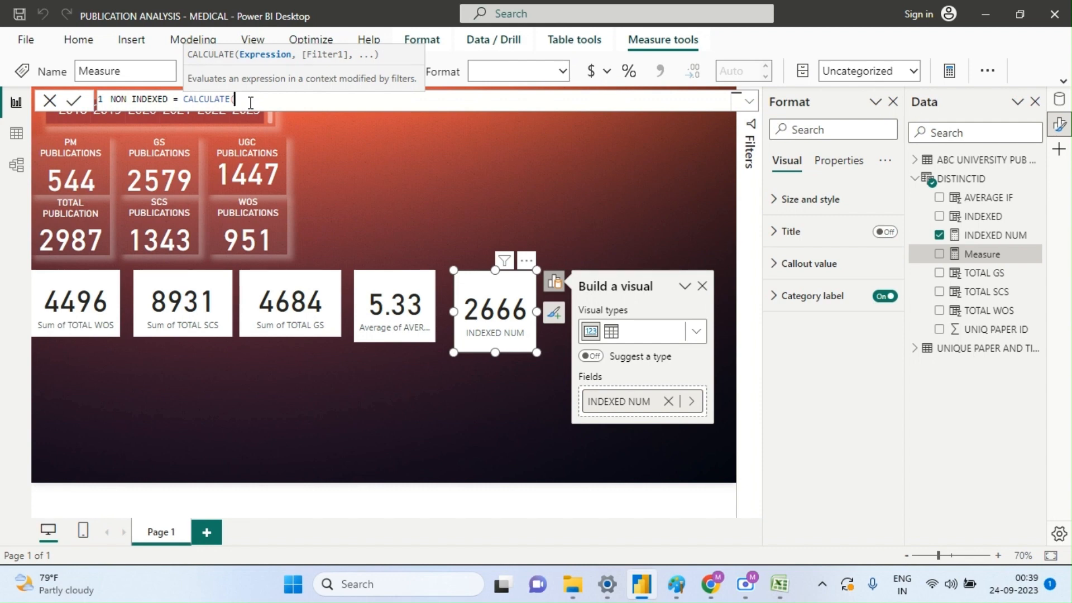
- Complete the NON INDEXED measure with 'ABC UNIVERSITY PUB DATA'[UNIQUEID#] as the expression, filtered on 'ABC UNIVERSITY PUB DATA'[STATUS]="NON INDEXED", and commit it
text(UNI)
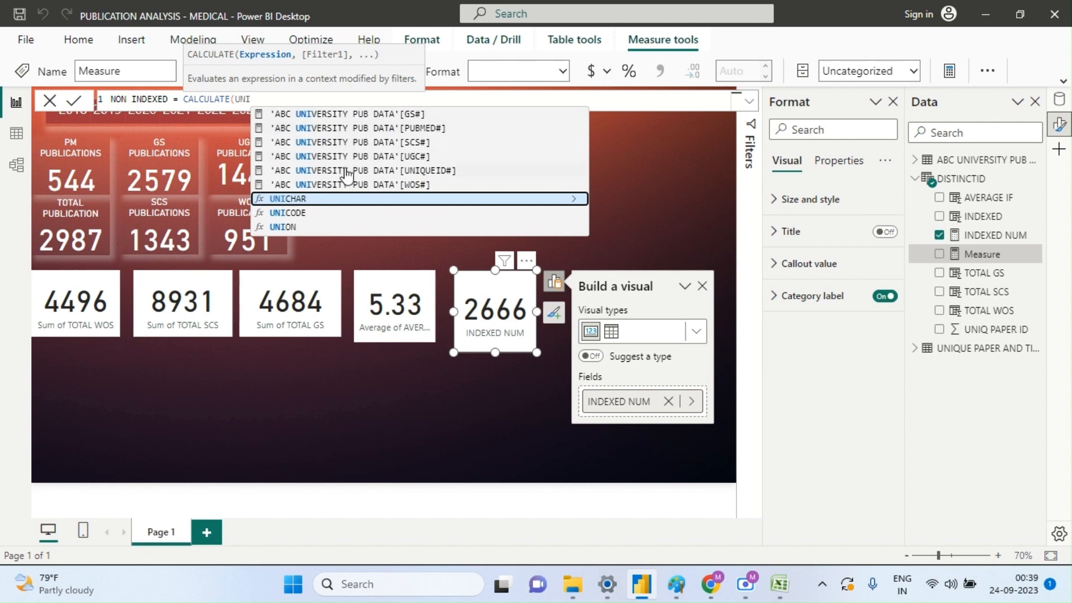
click(345, 170)
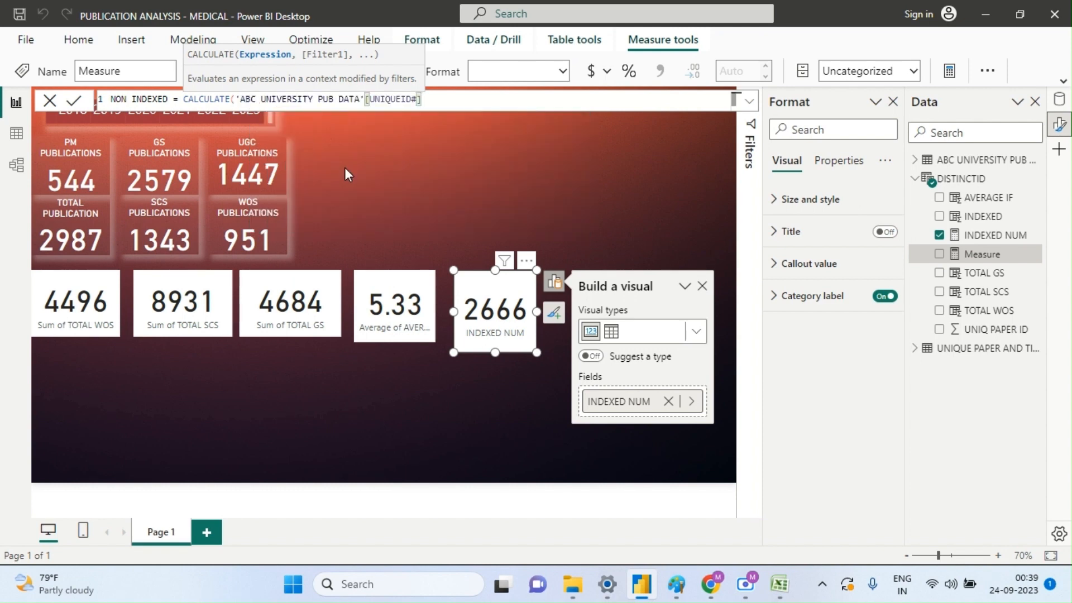
text(,)
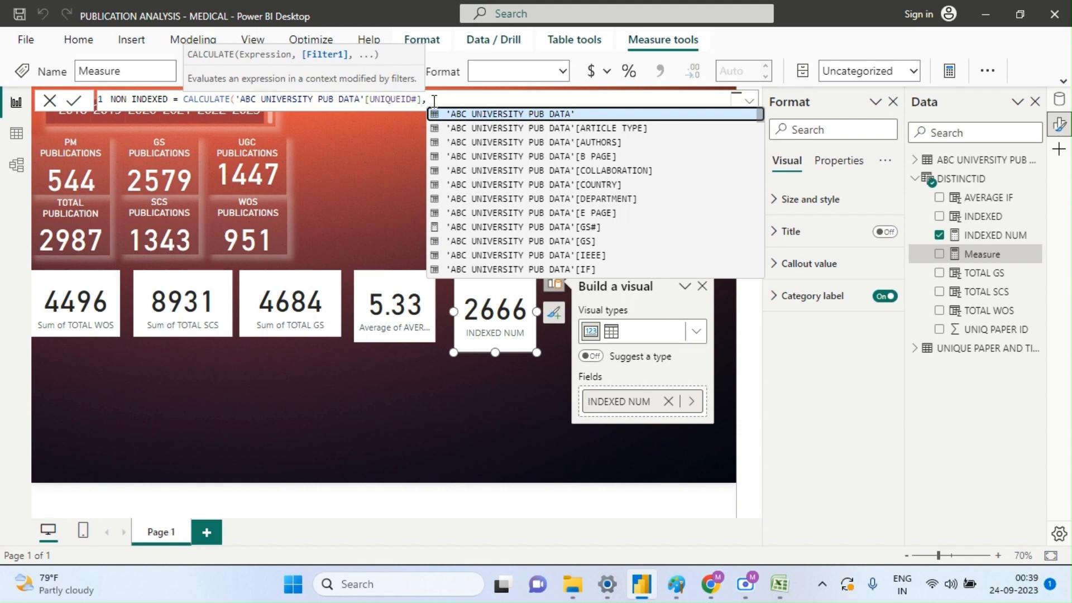
text(AB)
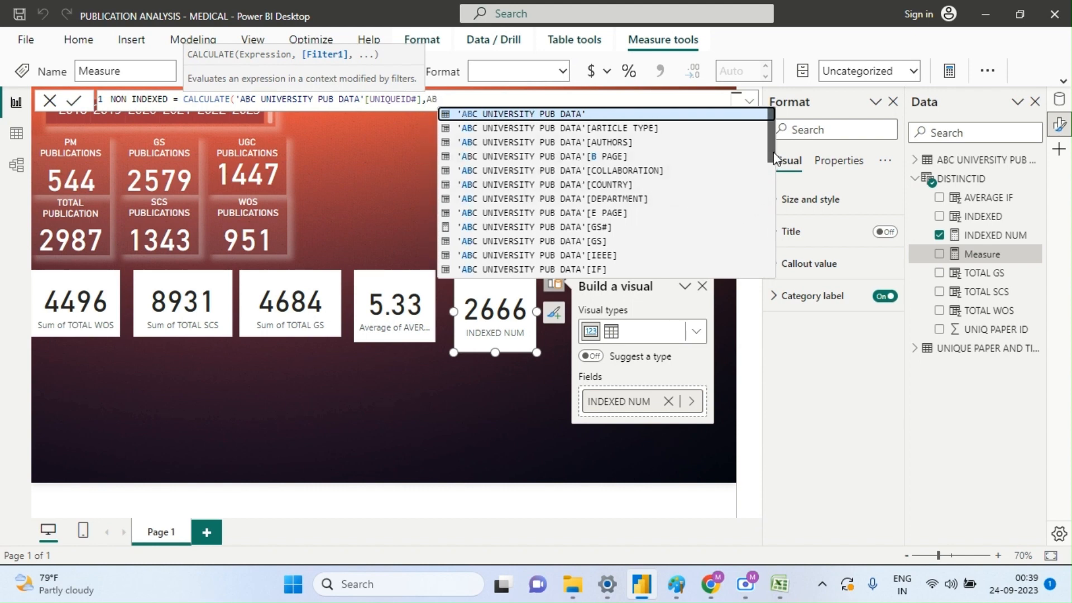
drag(774, 160, 773, 246)
click(601, 172)
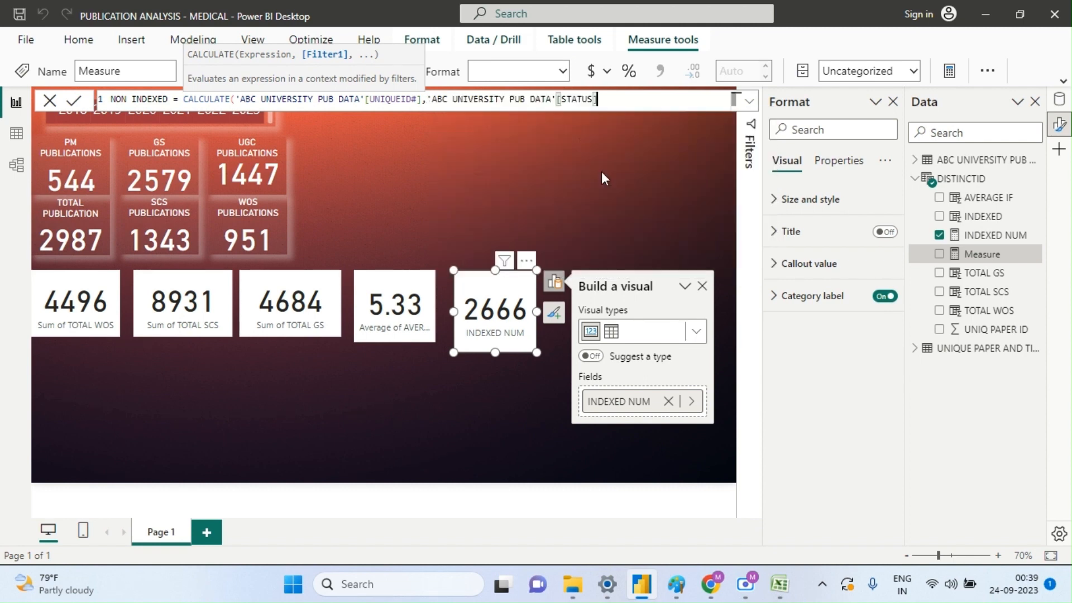
text(="NON INDEXED")
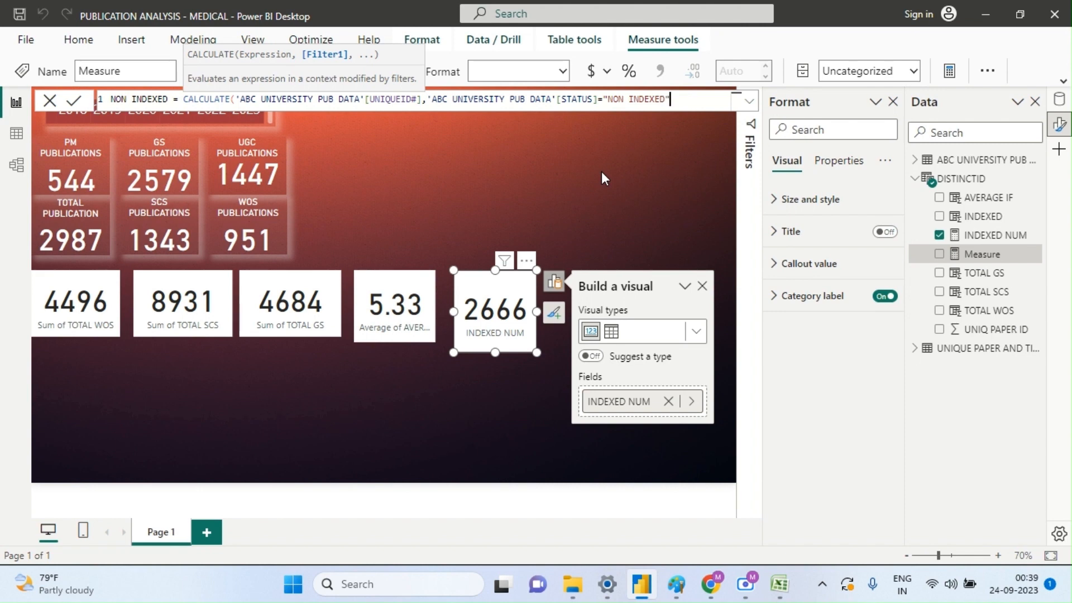
text())
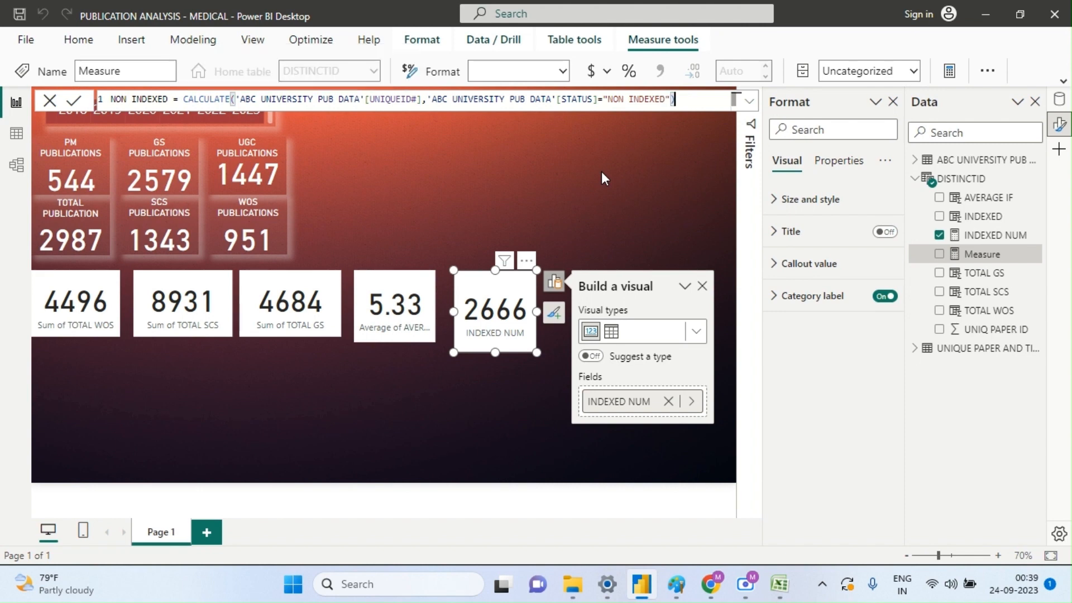
key(Return)
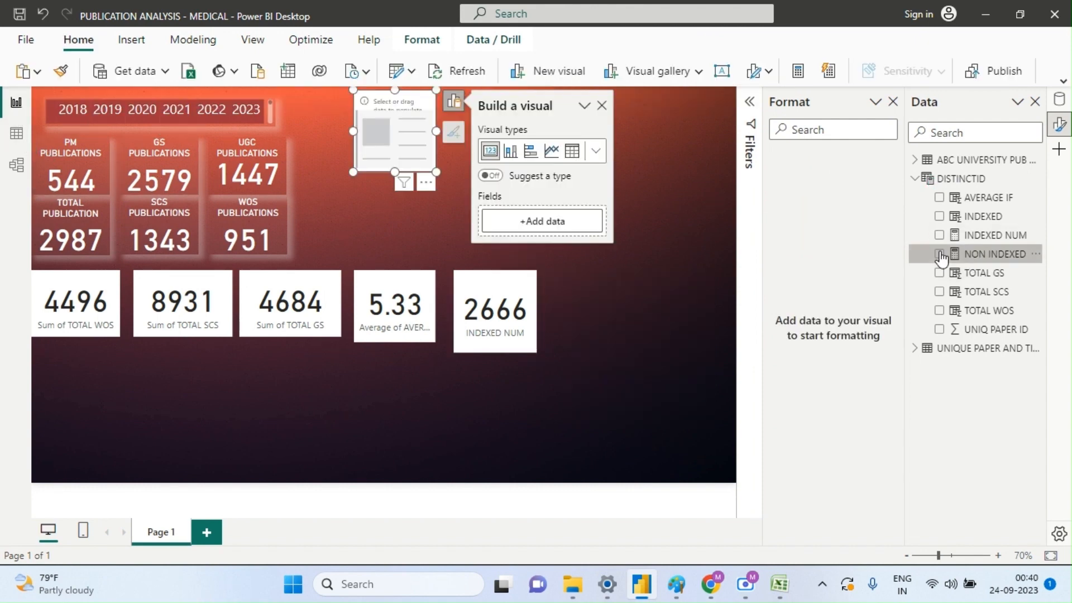
- Show the NON INDEXED measure in the new empty card and place the card to the right of the INDEXED NUM card
click(939, 254)
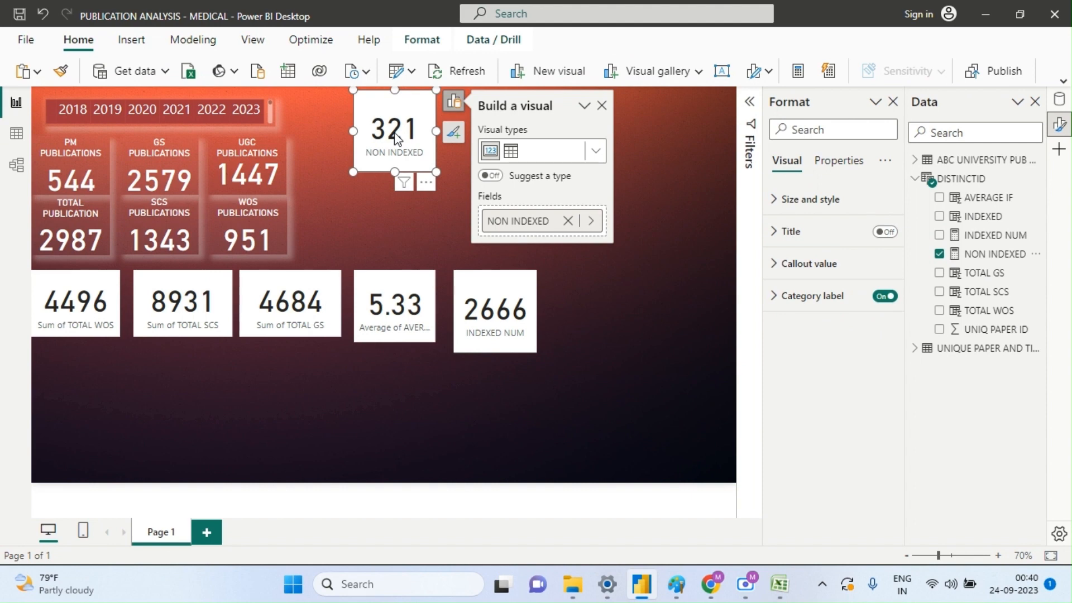
drag(395, 139, 585, 320)
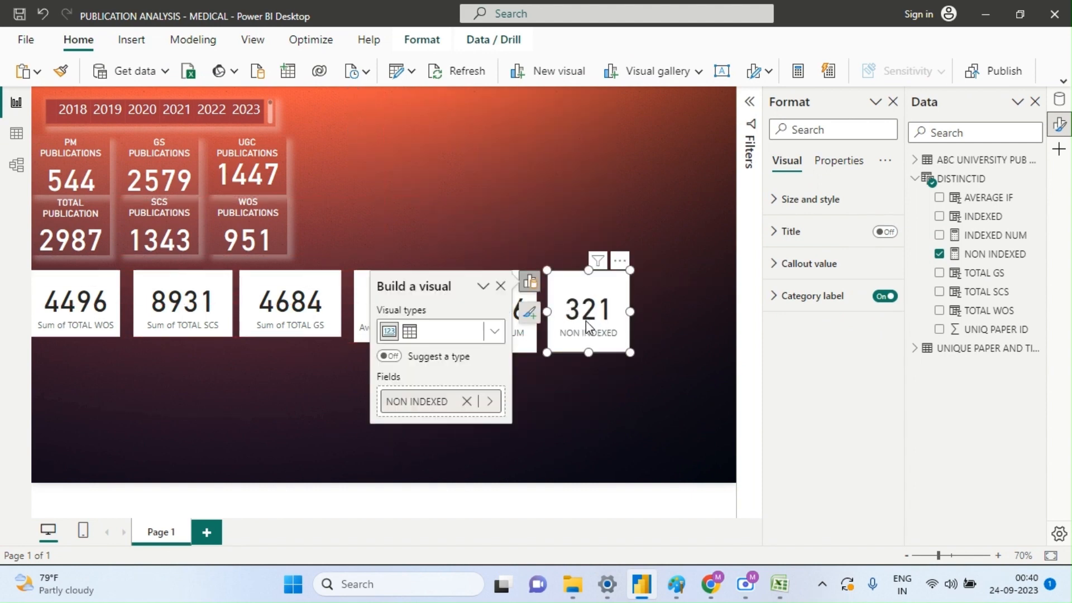
click(314, 431)
- Compare the row of cards with the reference dashboard image in Paint, and return to Power BI Desktop
mouse_move(676, 584)
click(663, 542)
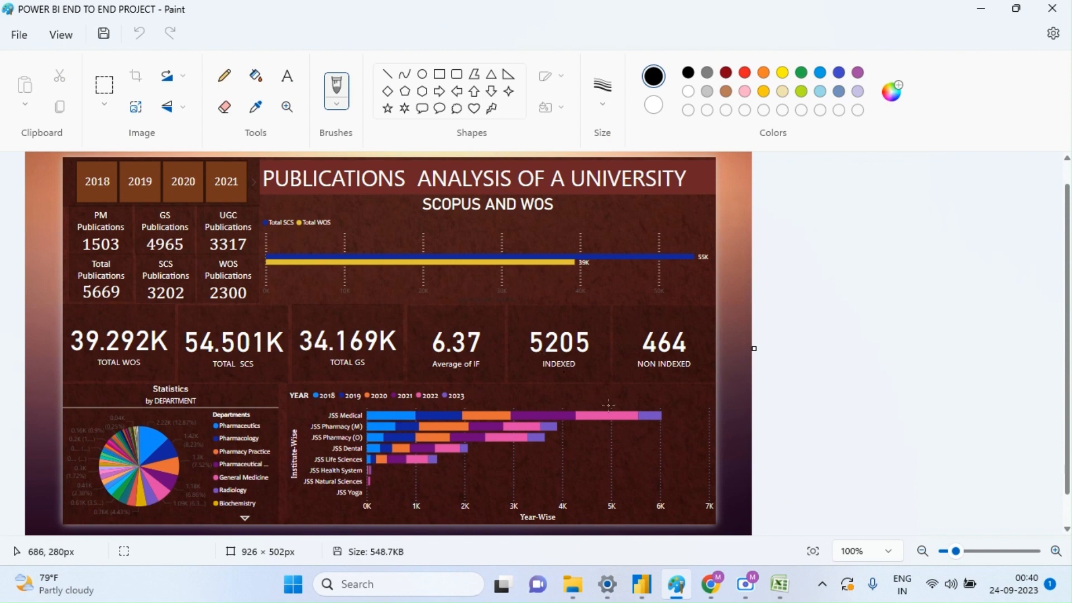
mouse_move(644, 582)
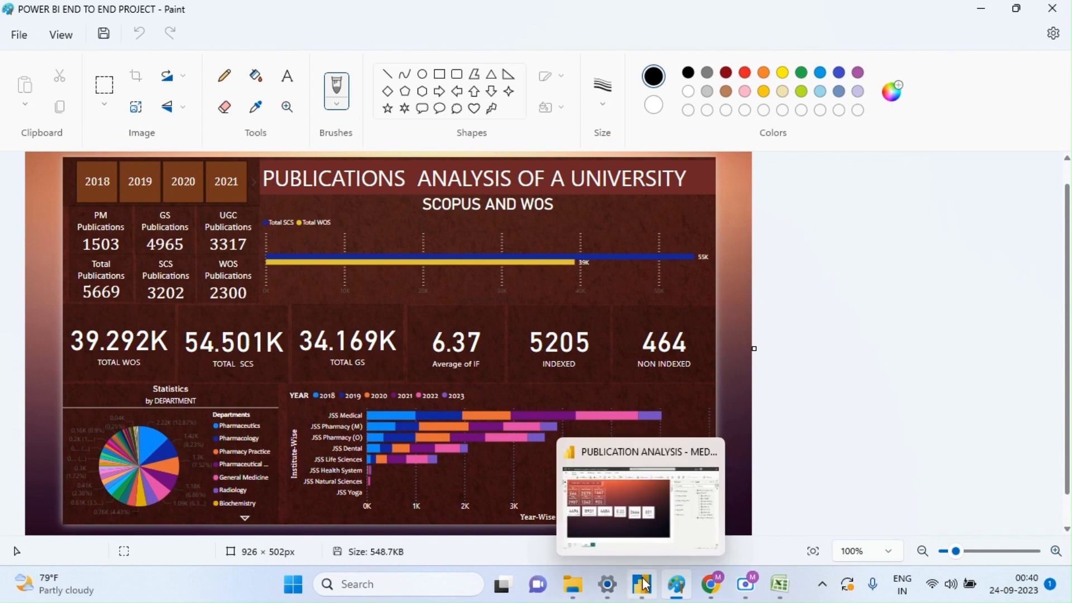
click(631, 531)
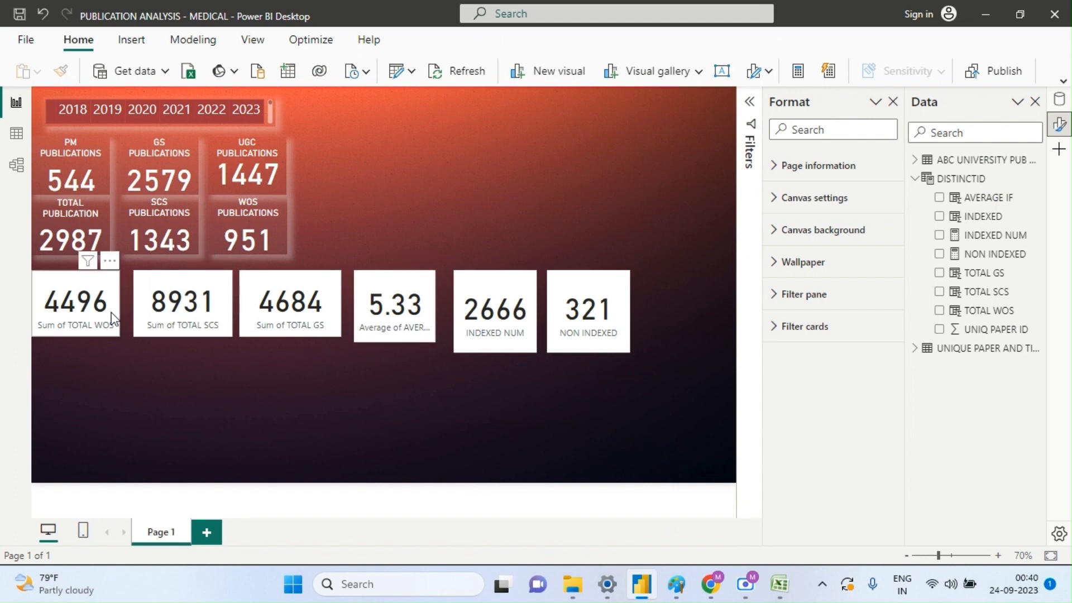
- Even out the card row spacing by shifting the Sum of TOTAL SCS and INDEXED NUM cards slightly to the left
drag(183, 321, 177, 322)
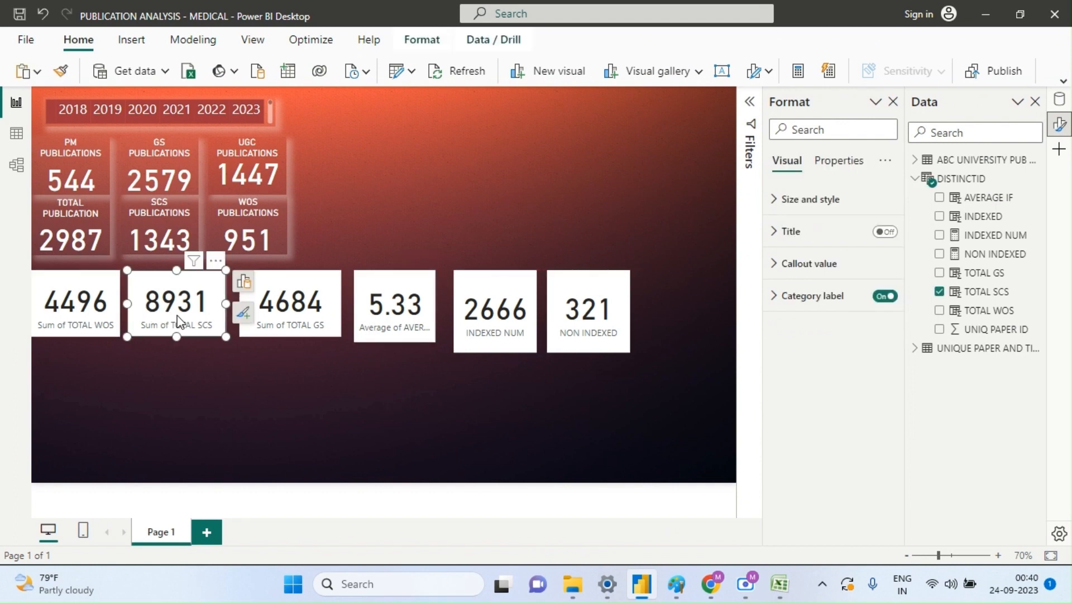
click(92, 311)
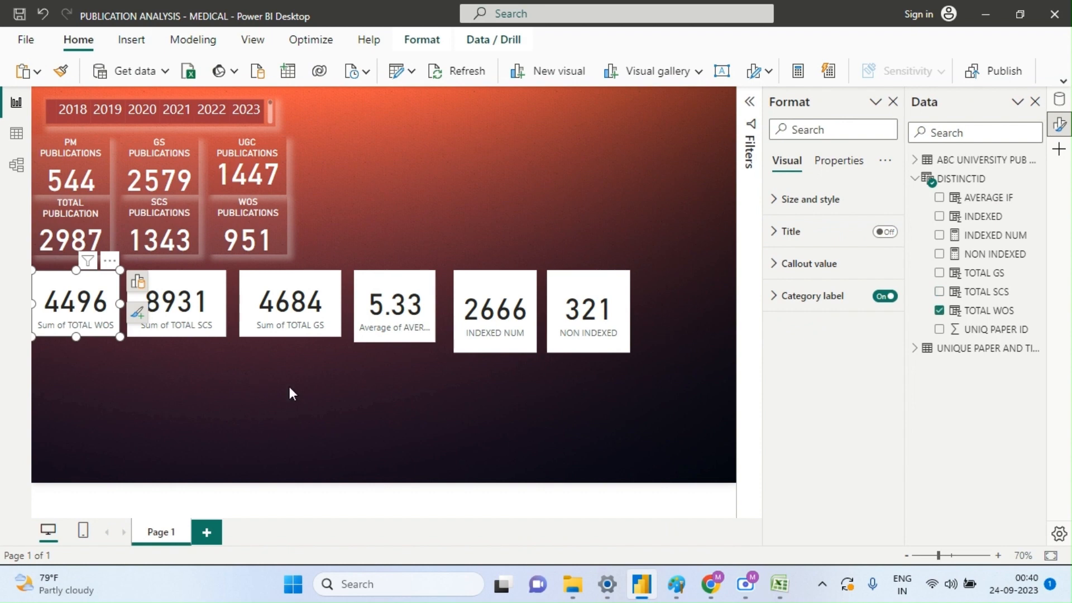
click(485, 323)
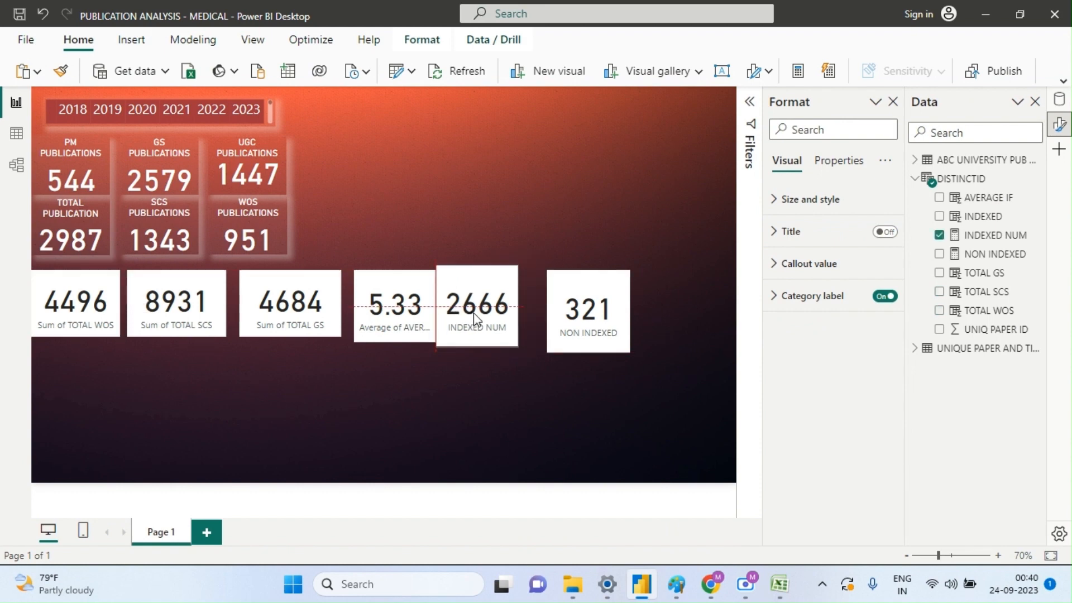
click(573, 325)
click(460, 385)
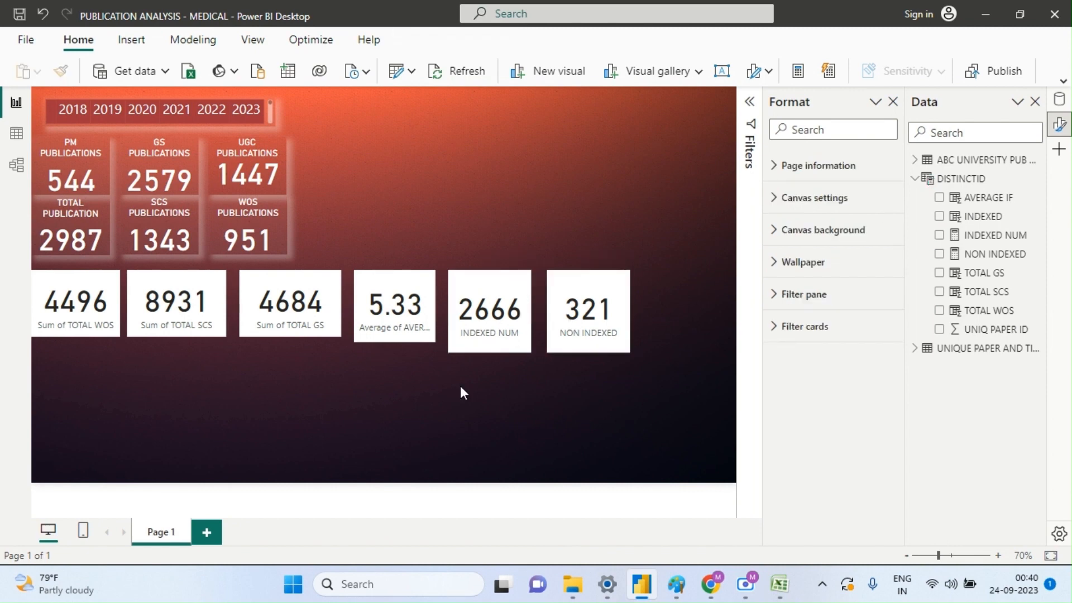
- Switch to Paint to examine the charts below the cards in the reference dashboard, and go back to Power BI Desktop
key(alt+Tab)
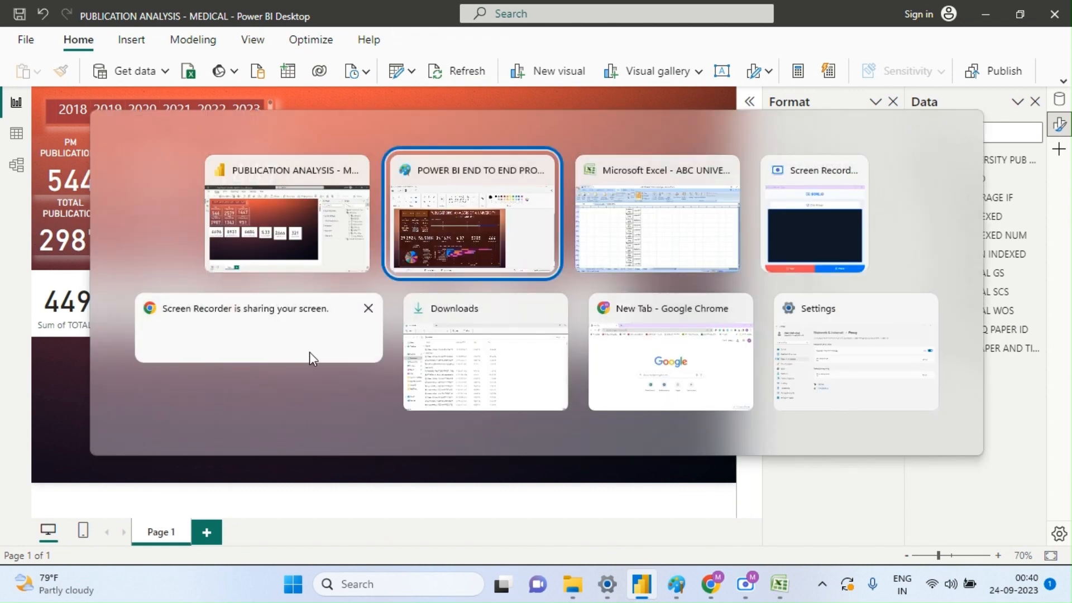
click(453, 229)
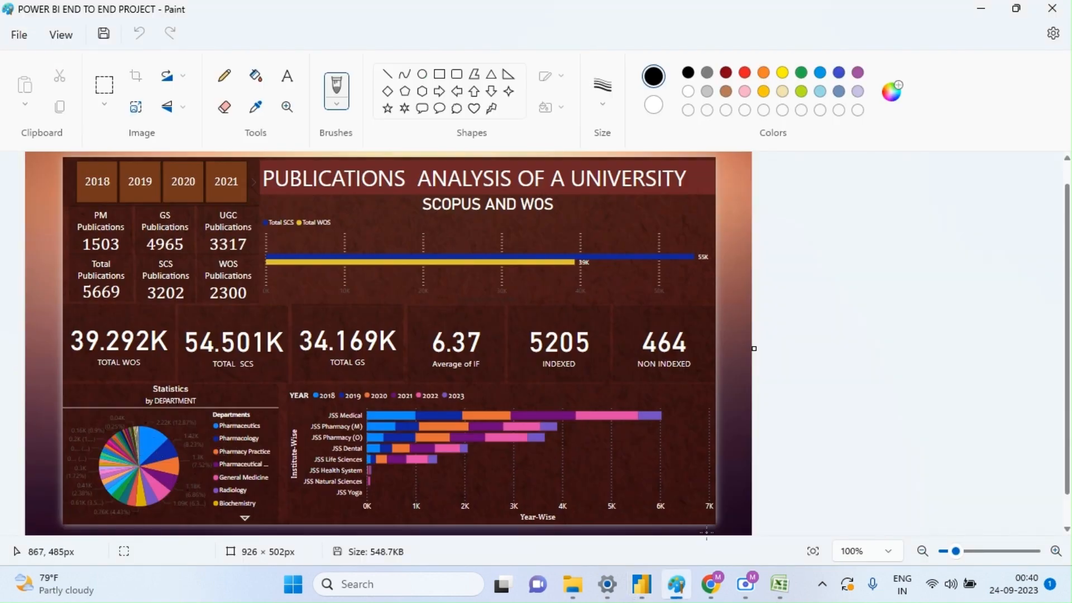
mouse_move(648, 592)
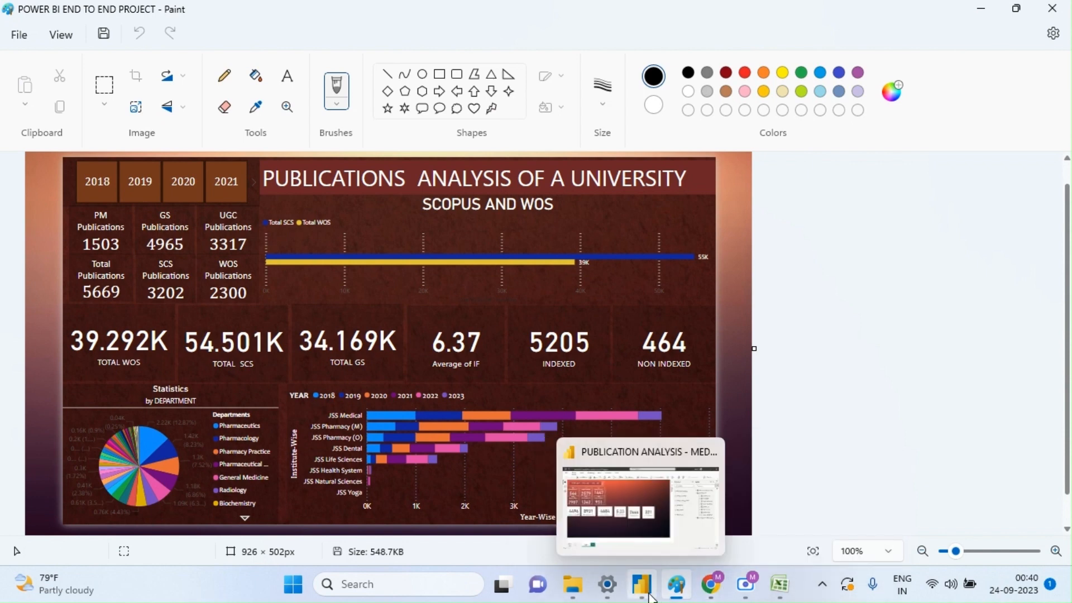
click(635, 514)
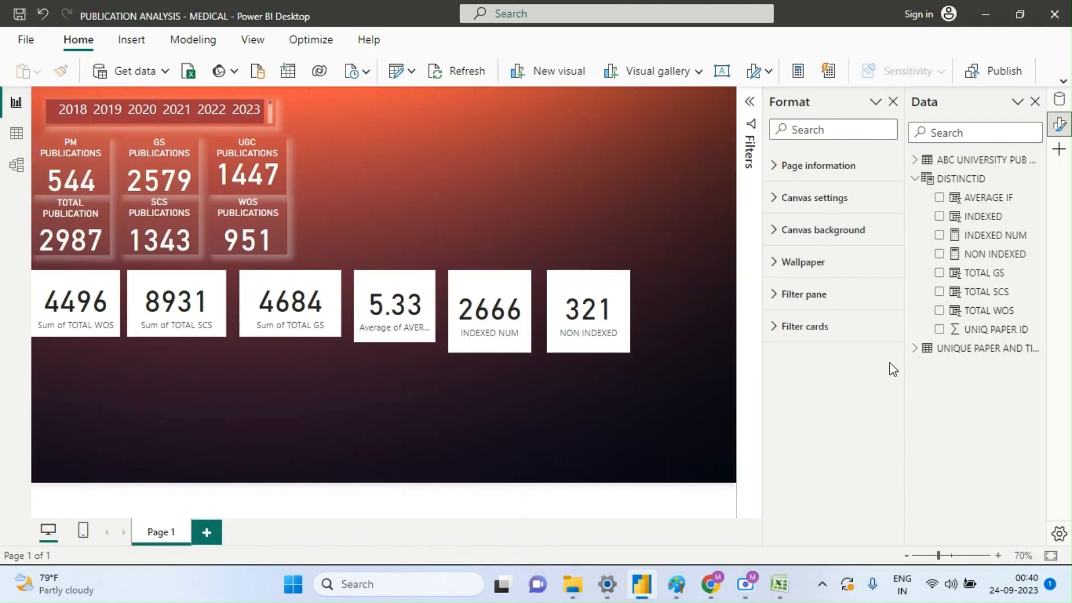
- List the fields of the ABC UNIVERSITY PUB DATA table, insert a pie chart, and place it below the Sum of TOTAL WOS card
click(915, 177)
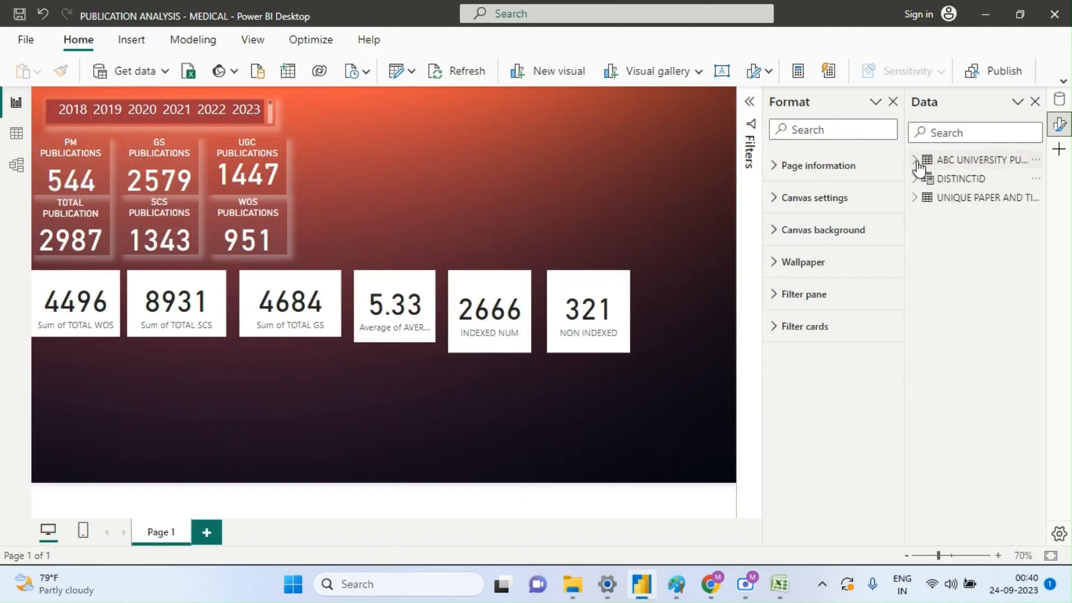
click(916, 161)
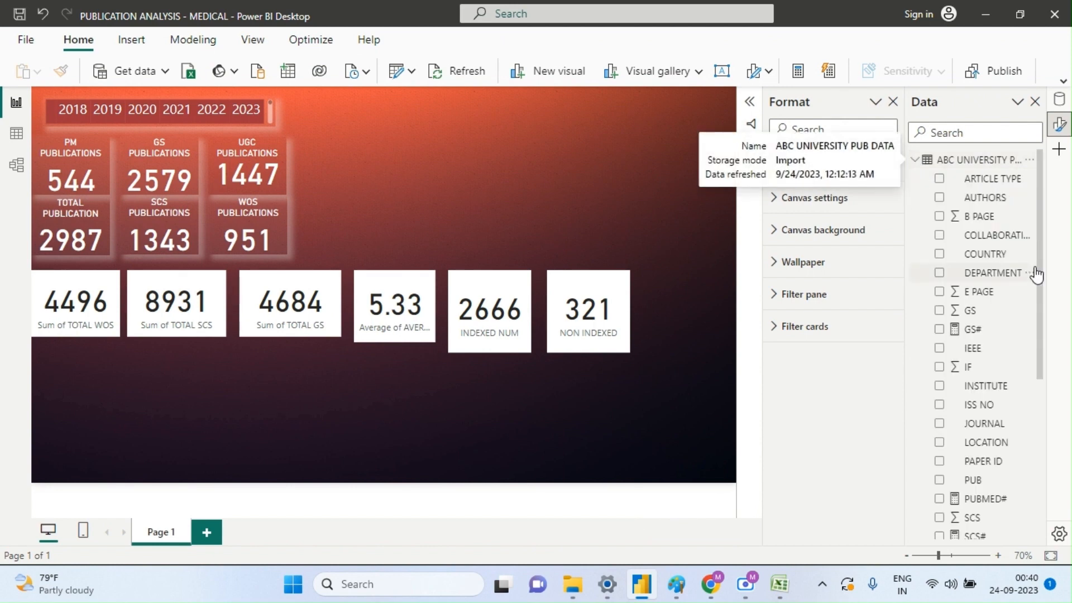
drag(1039, 290, 1040, 300)
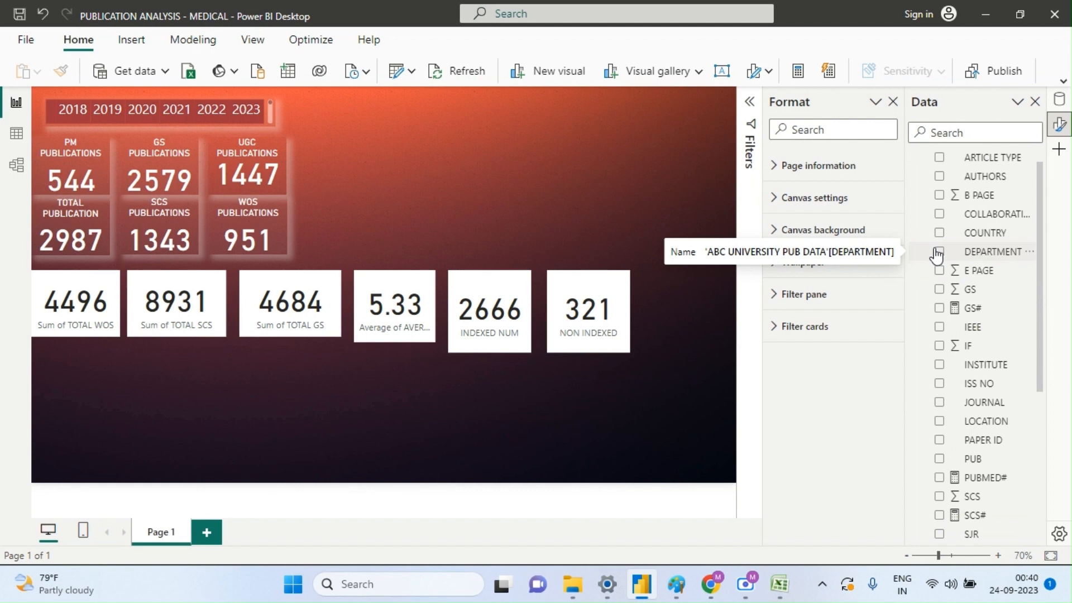
click(650, 72)
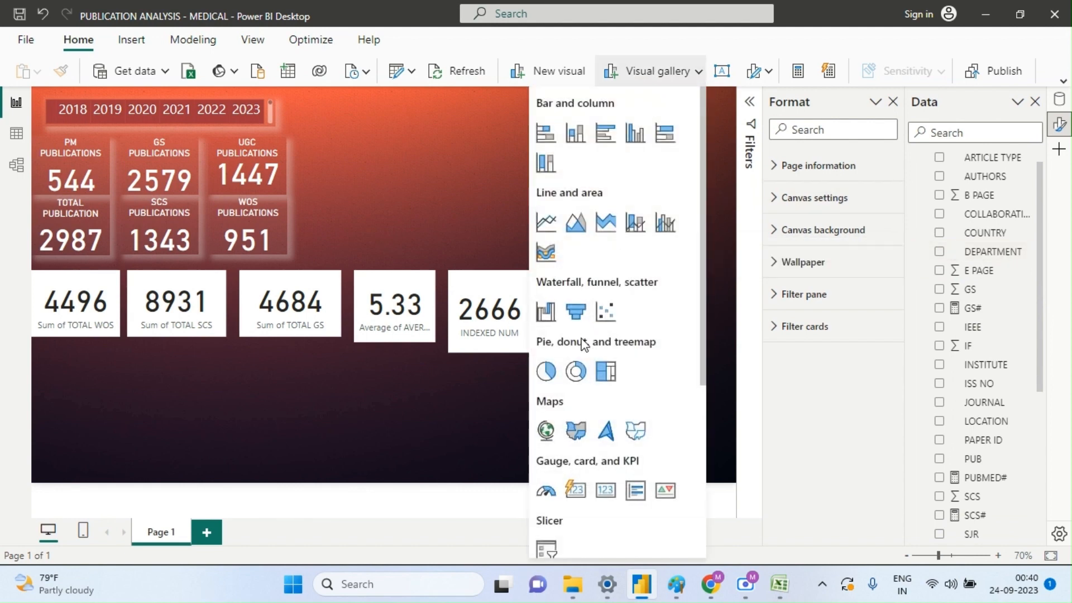
click(546, 372)
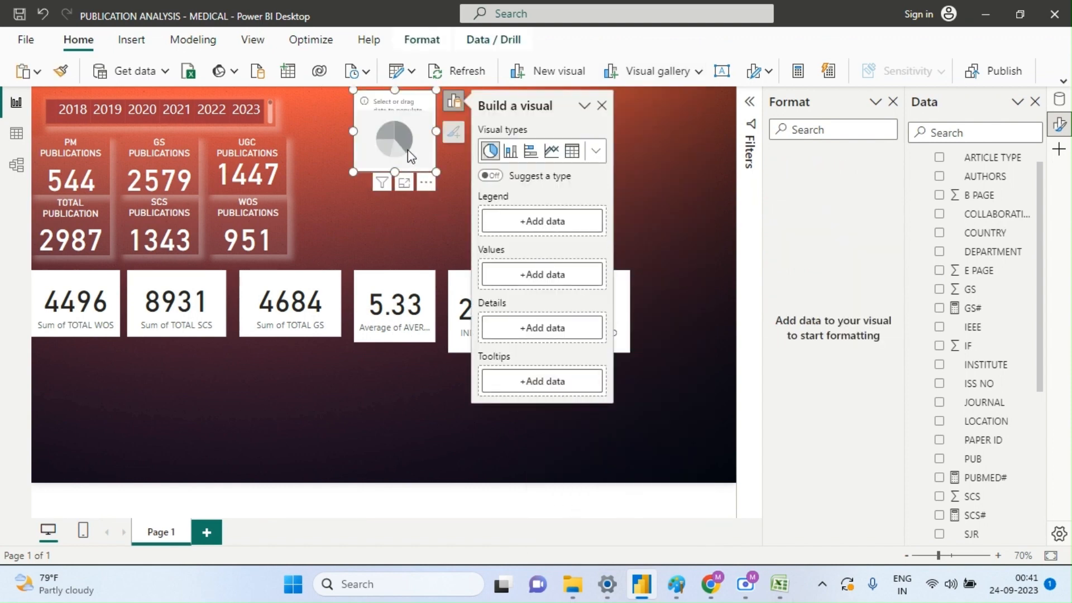
drag(408, 150, 112, 424)
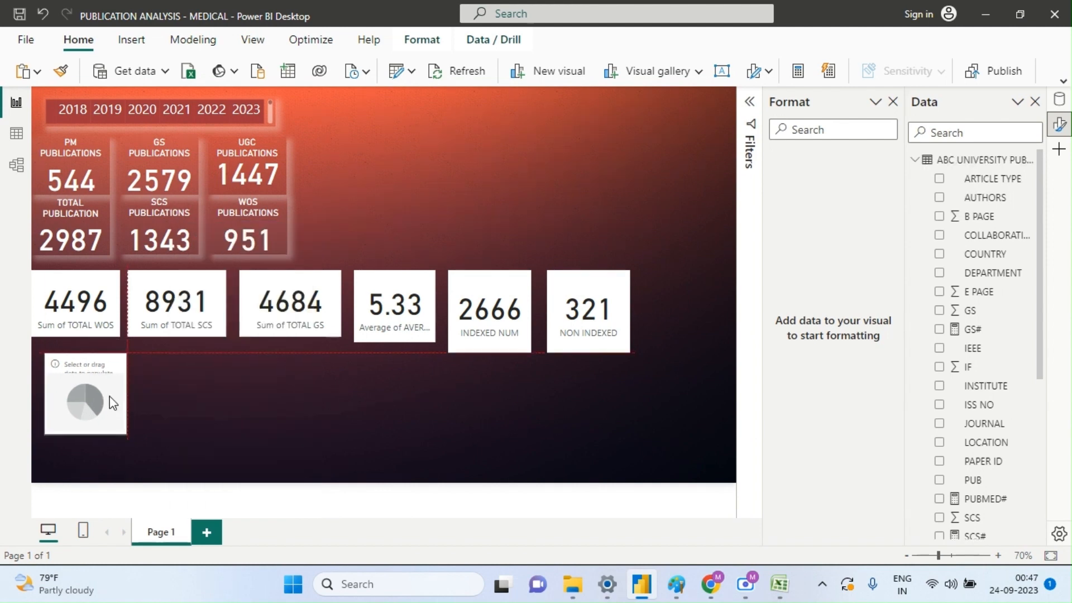
drag(109, 401, 106, 404)
- Assign the DEPARTMENT field to the pie chart's legend and the count of DEPARTMENT to its values
click(106, 396)
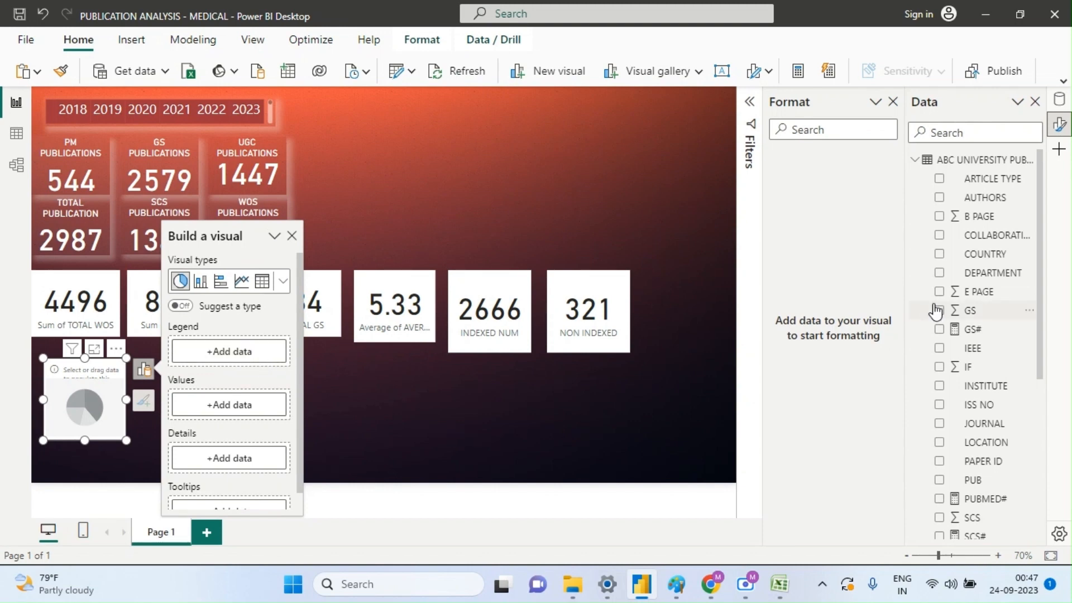
click(939, 273)
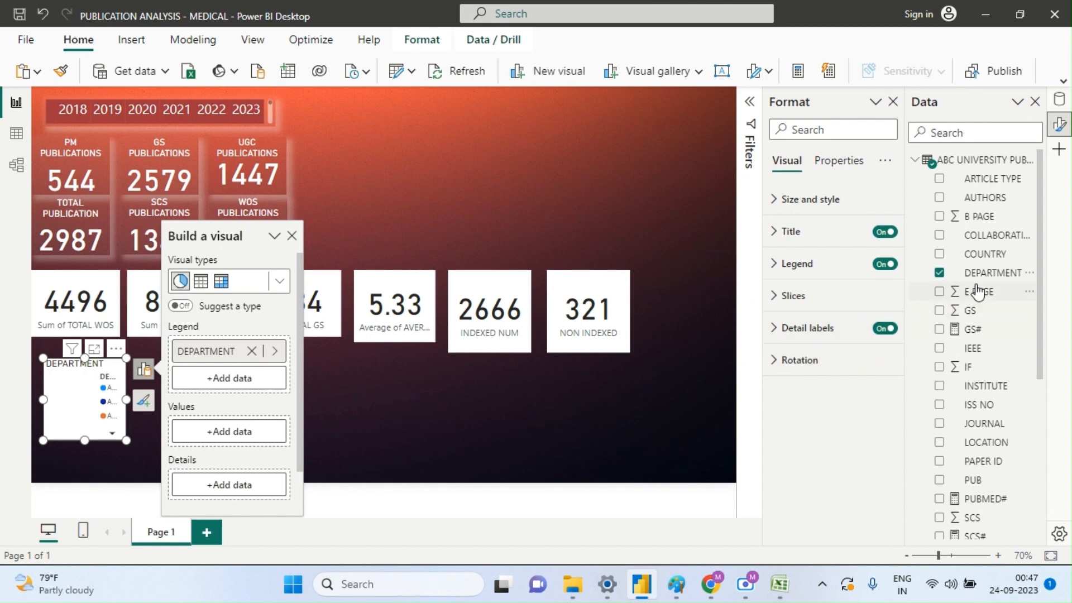
drag(977, 273, 248, 431)
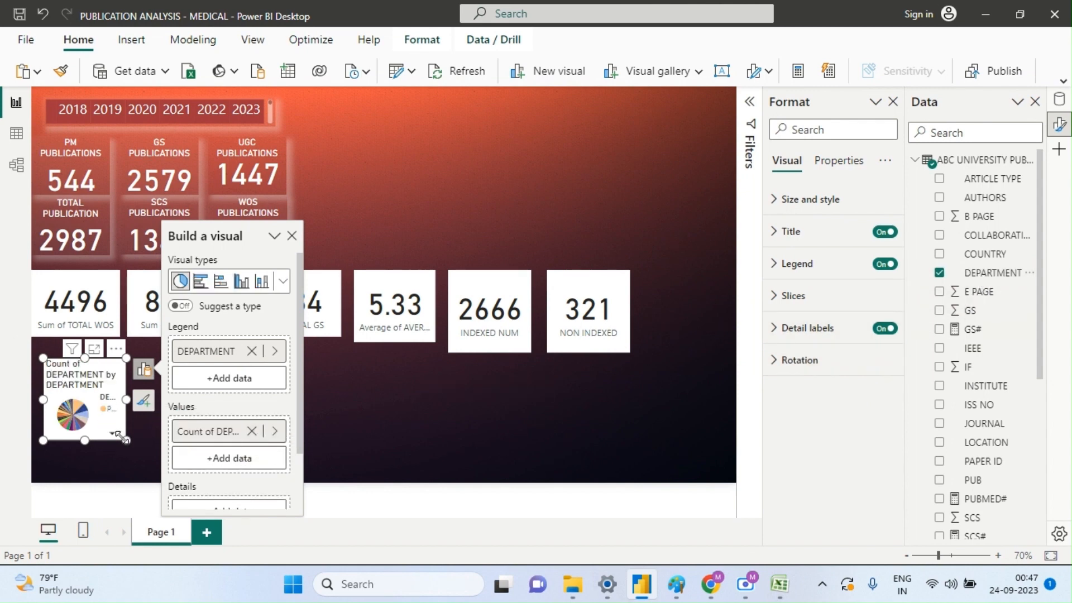
- Enlarge the pie chart to span roughly the first three cards and move it up and left, directly beneath them
drag(122, 437, 328, 490)
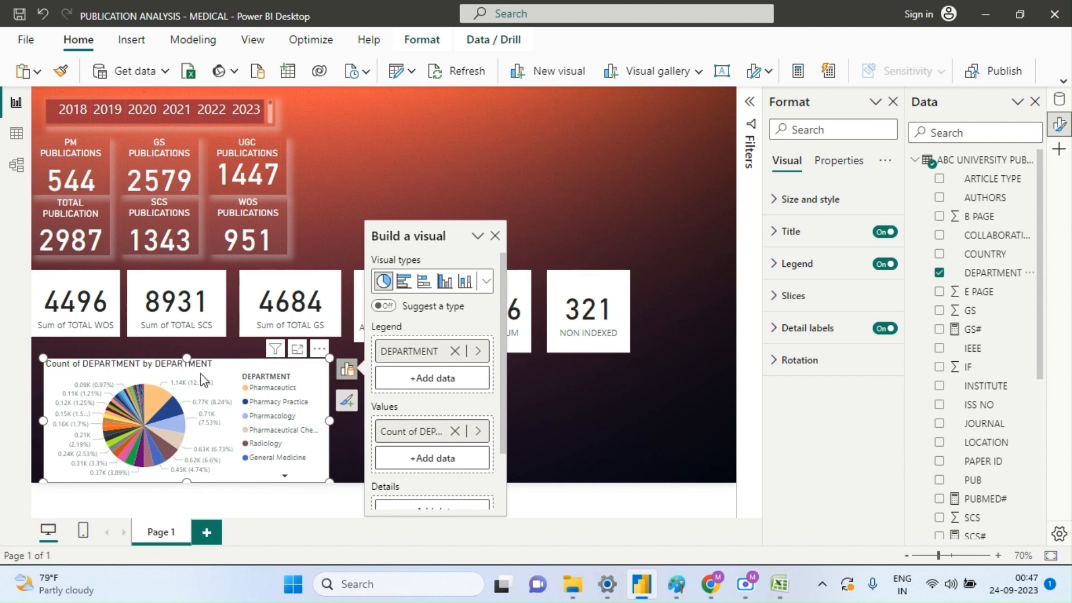
mouse_move(88, 394)
mouse_move(146, 427)
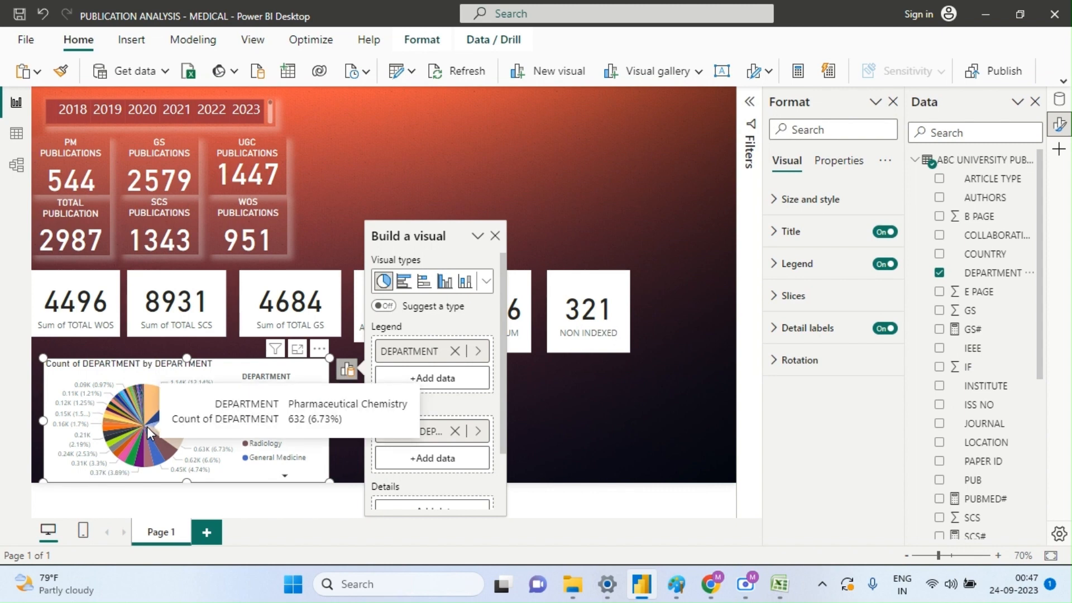
drag(139, 420, 139, 414)
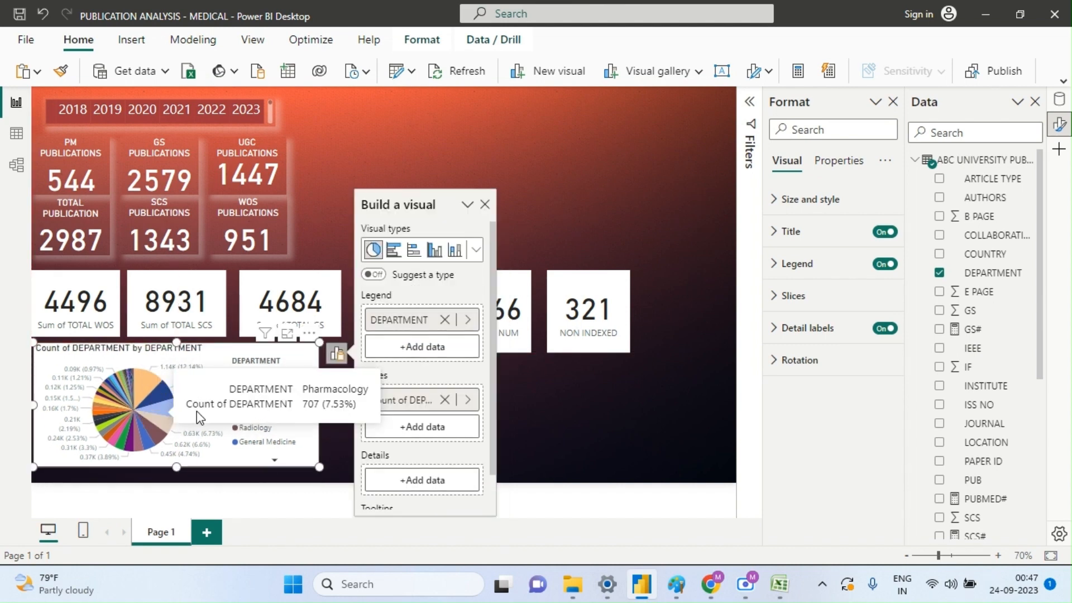
click(538, 433)
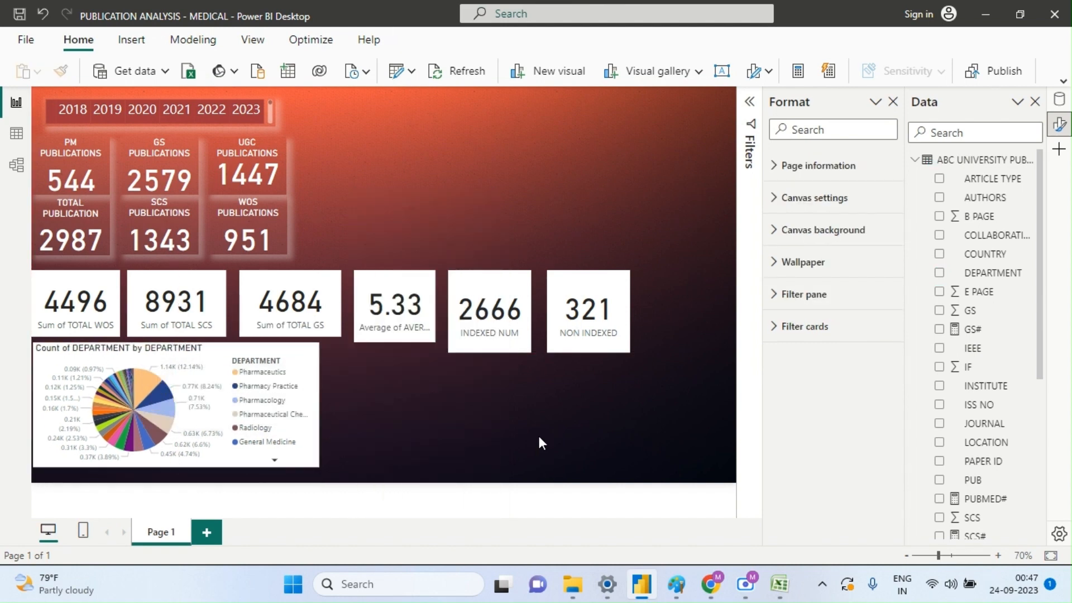
- Move the INDEXED NUM card slightly up so its middle lines up with the average impact factor card
click(501, 320)
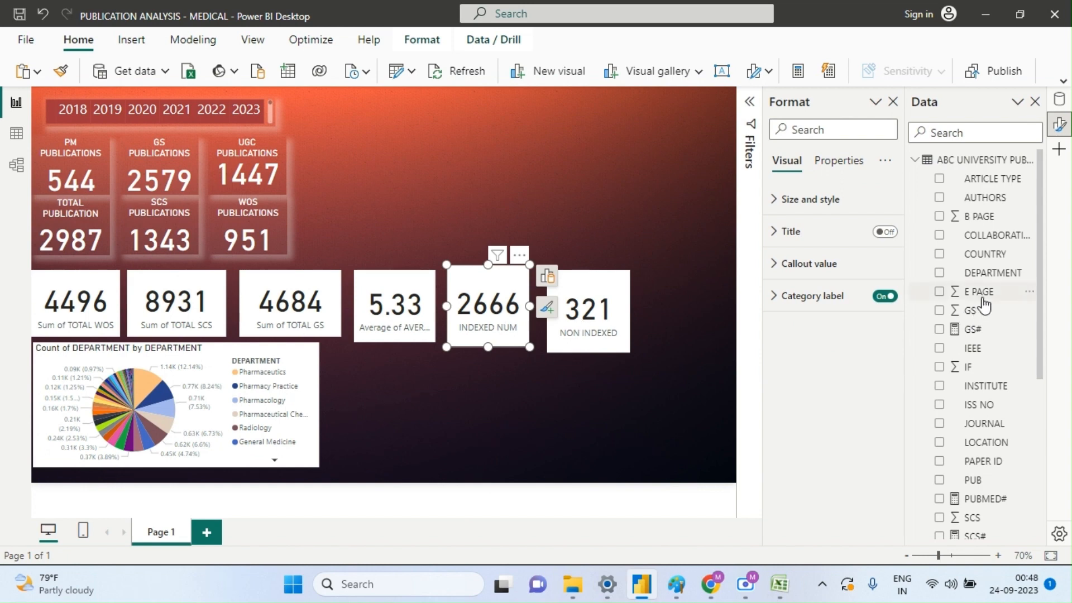
scroll(1039, 293, down, 3)
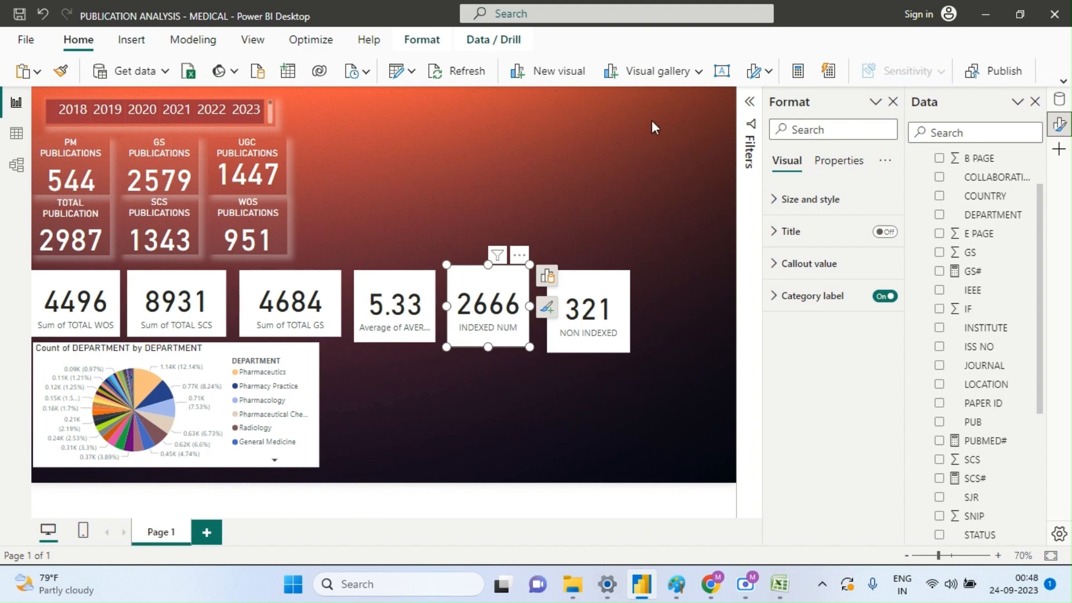
click(662, 72)
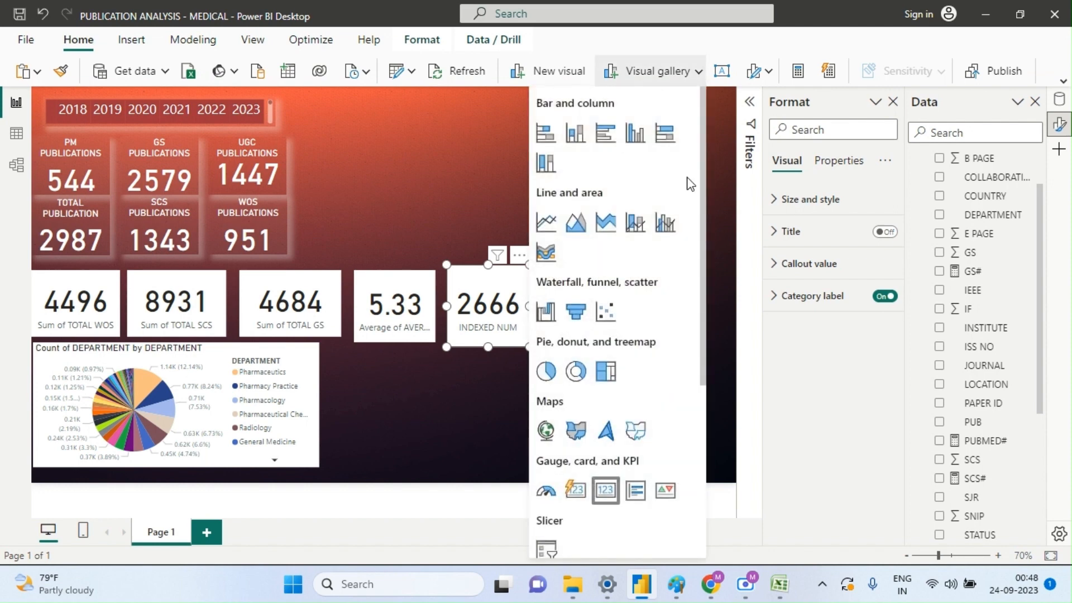
drag(703, 250, 712, 201)
click(548, 135)
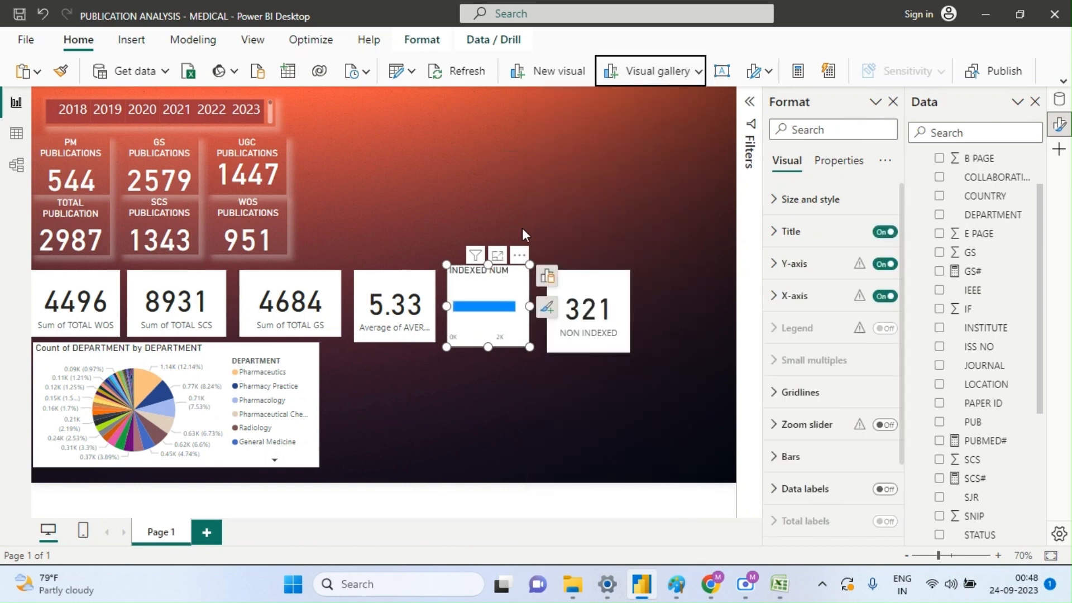
key(ctrl+z)
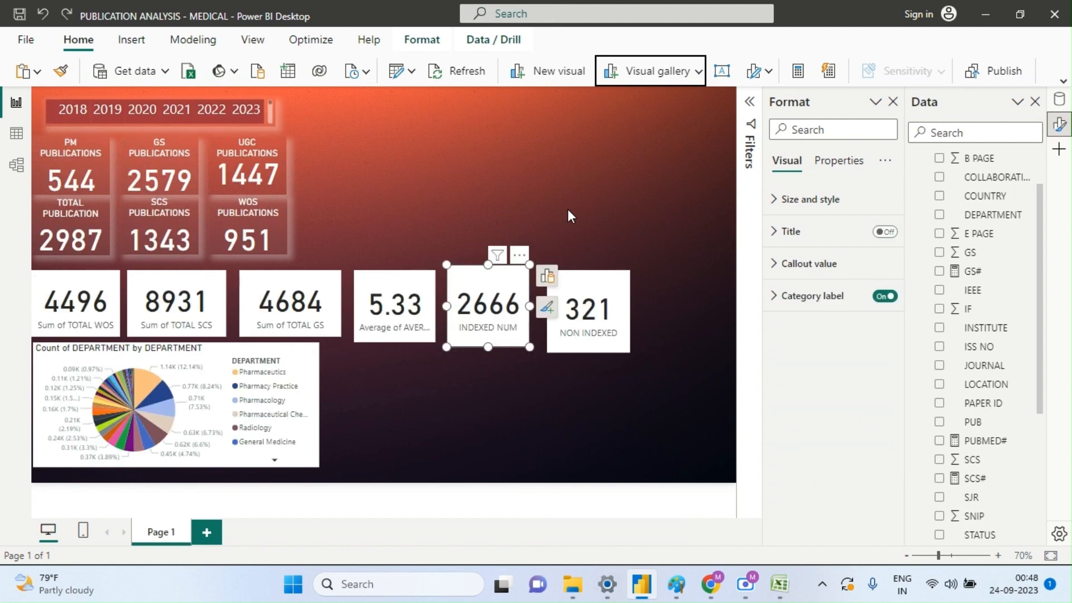
- Insert a new stacked bar chart and place it beneath the average impact factor, INDEXED NUM and NON INDEXED cards, beside the pie chart
click(544, 388)
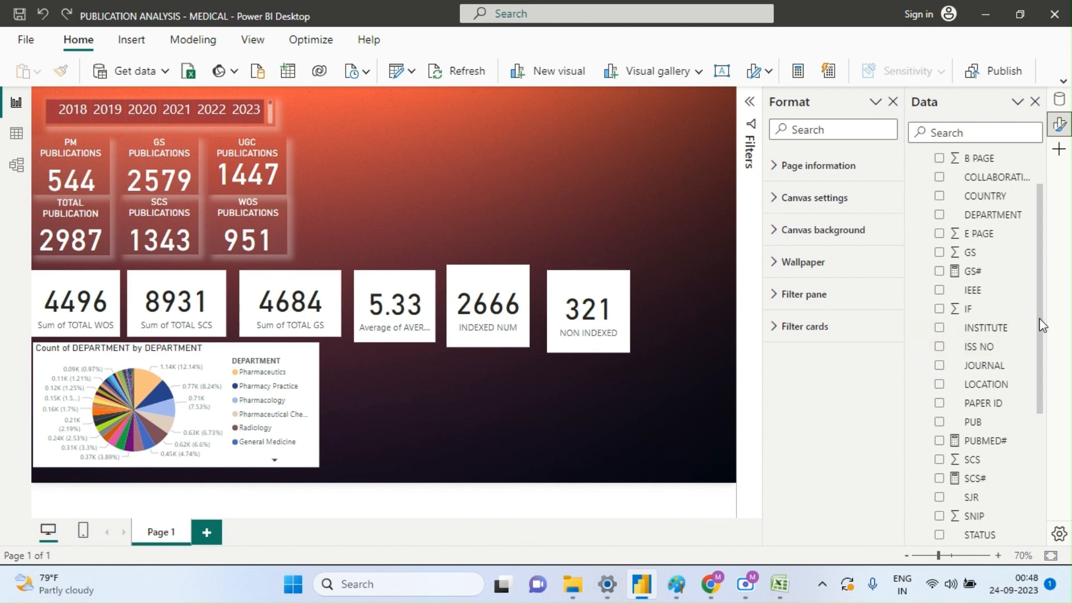
scroll(1042, 325, up, 2)
click(634, 73)
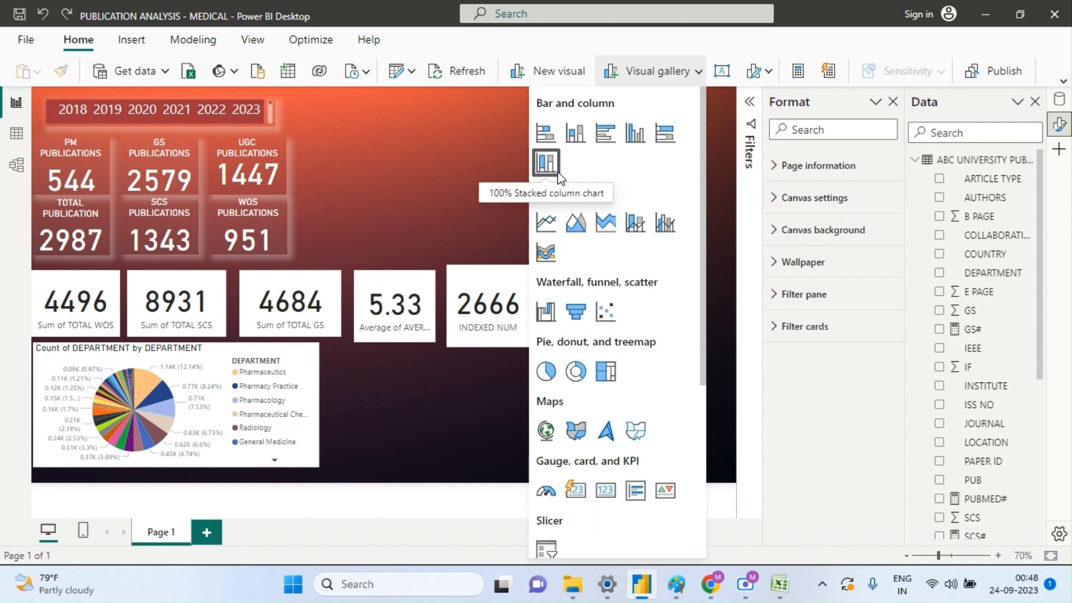
click(546, 134)
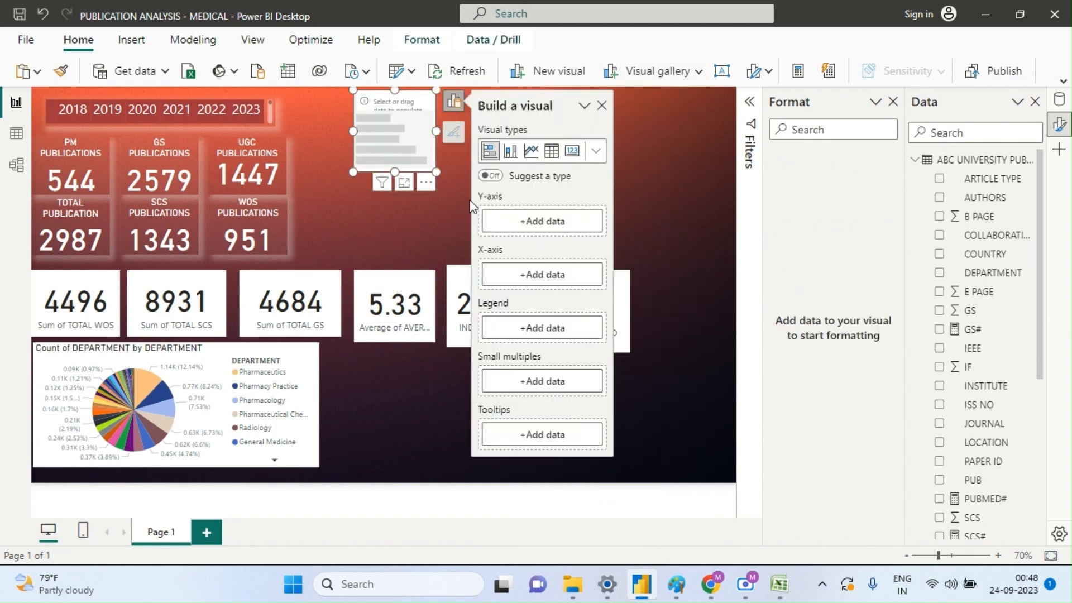
drag(427, 160, 454, 443)
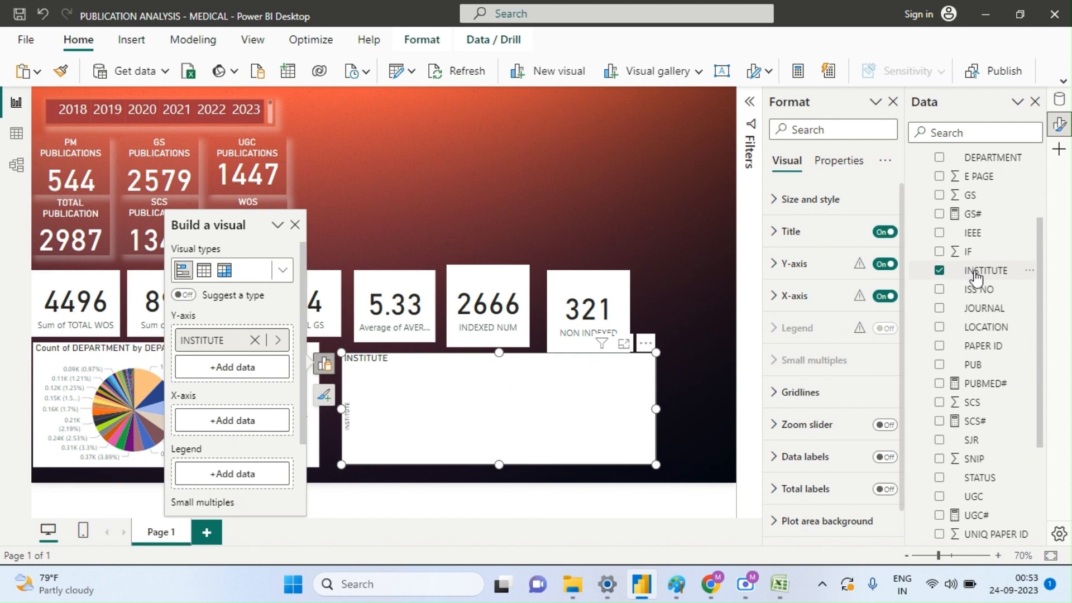
- Assign the count of INSTITUTE to the bar chart's X-axis and the YEAR field to its legend
drag(974, 271, 247, 419)
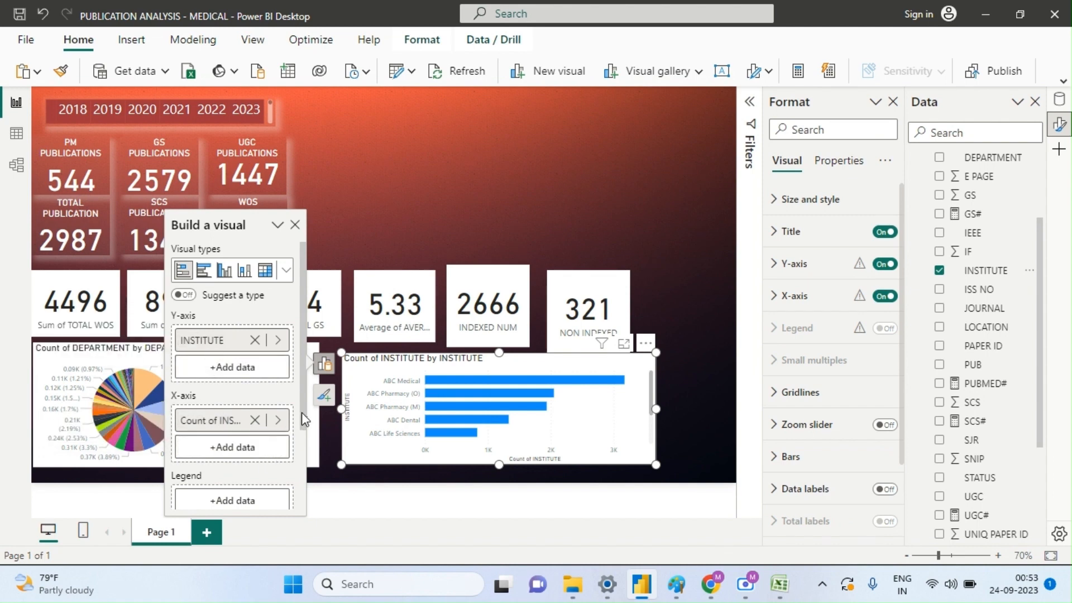
drag(301, 412, 299, 463)
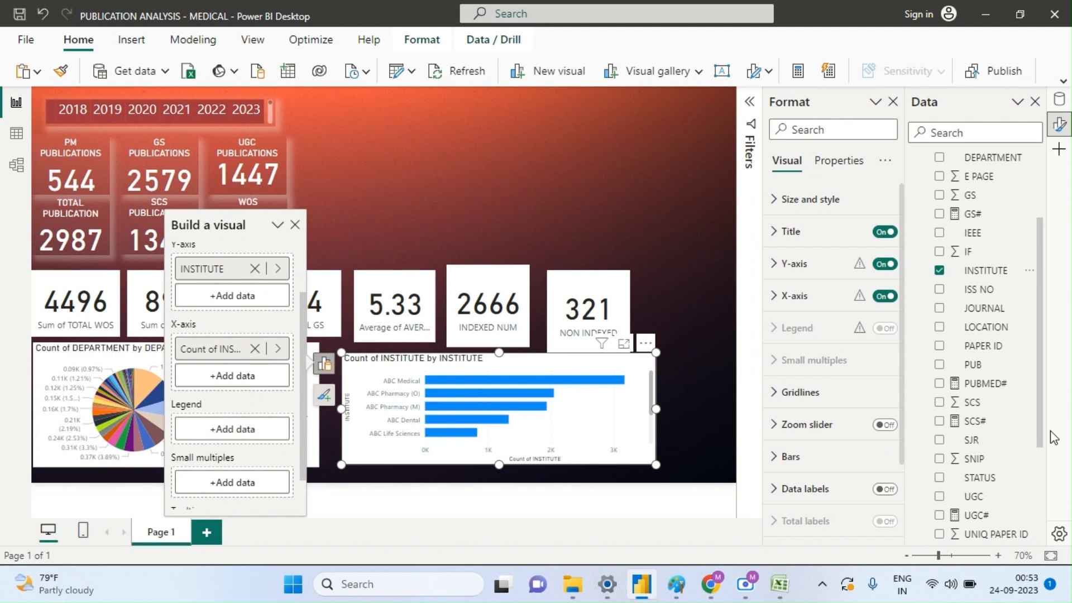
drag(1039, 429, 1042, 513)
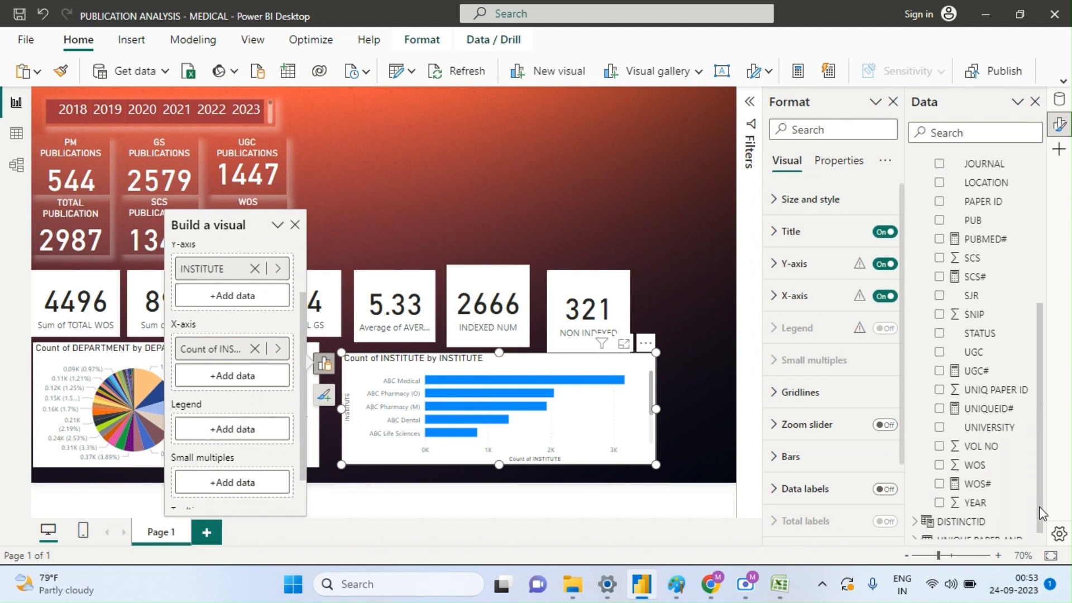
click(939, 503)
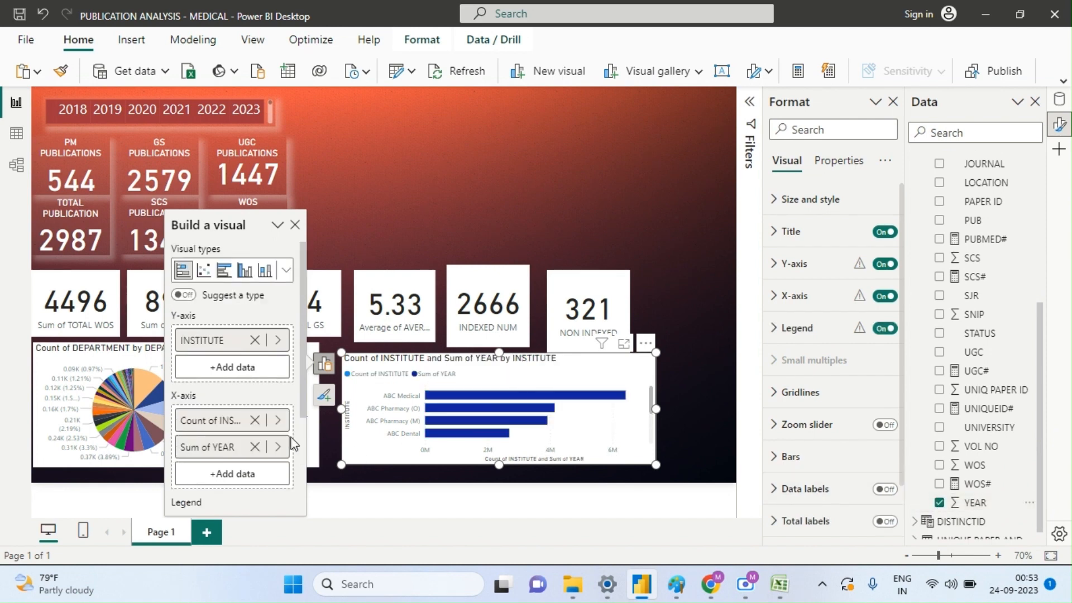
drag(234, 451, 247, 380)
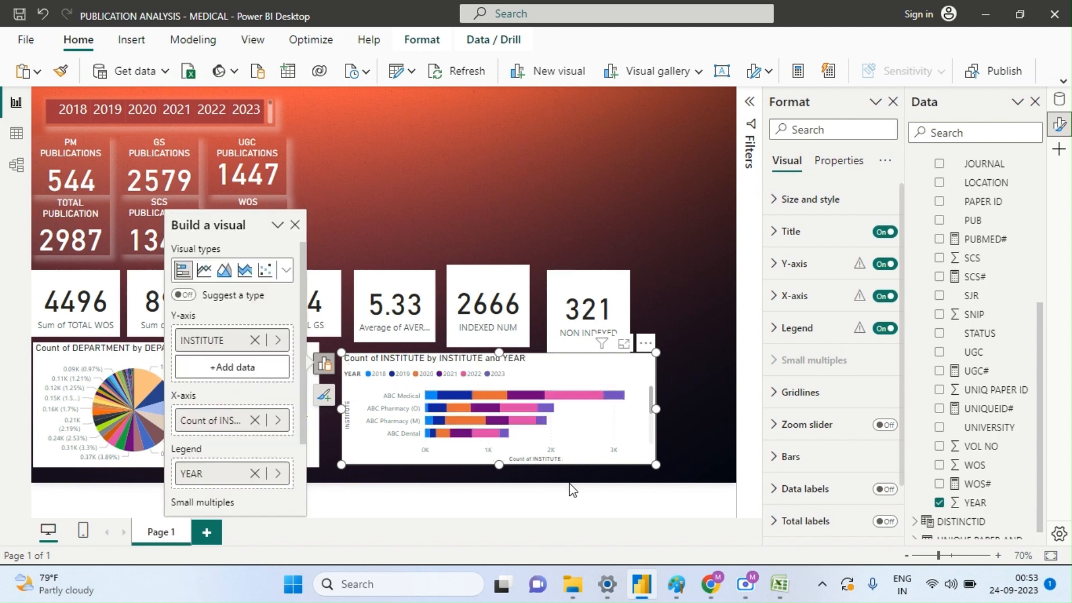
- Enlarge the institute bar chart, compare it with the Paint reference, and move it slightly up and left toward the pie chart
drag(657, 464, 720, 483)
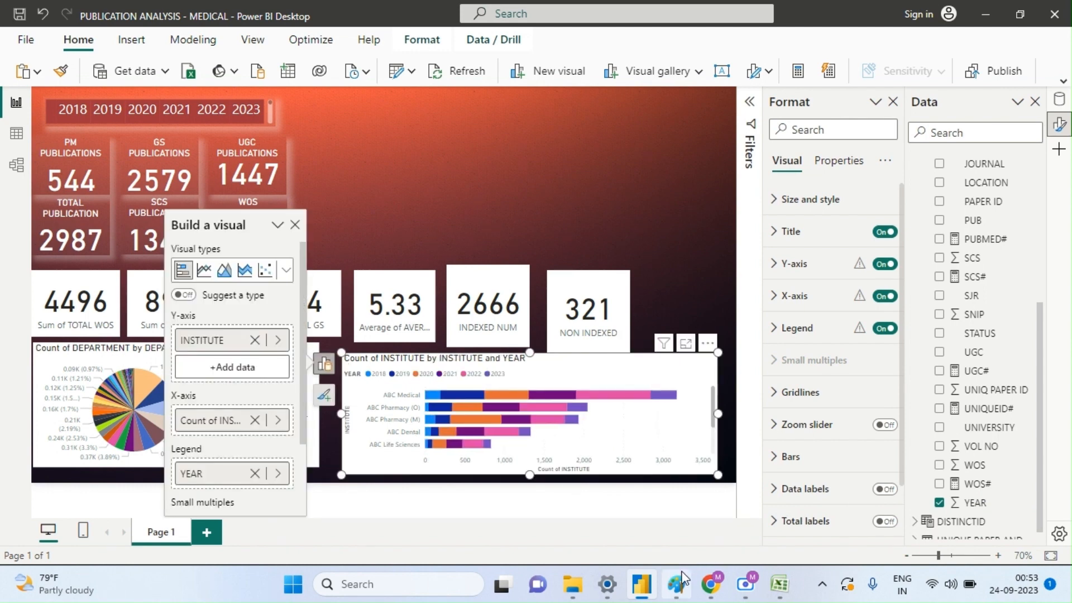
mouse_move(676, 584)
click(659, 512)
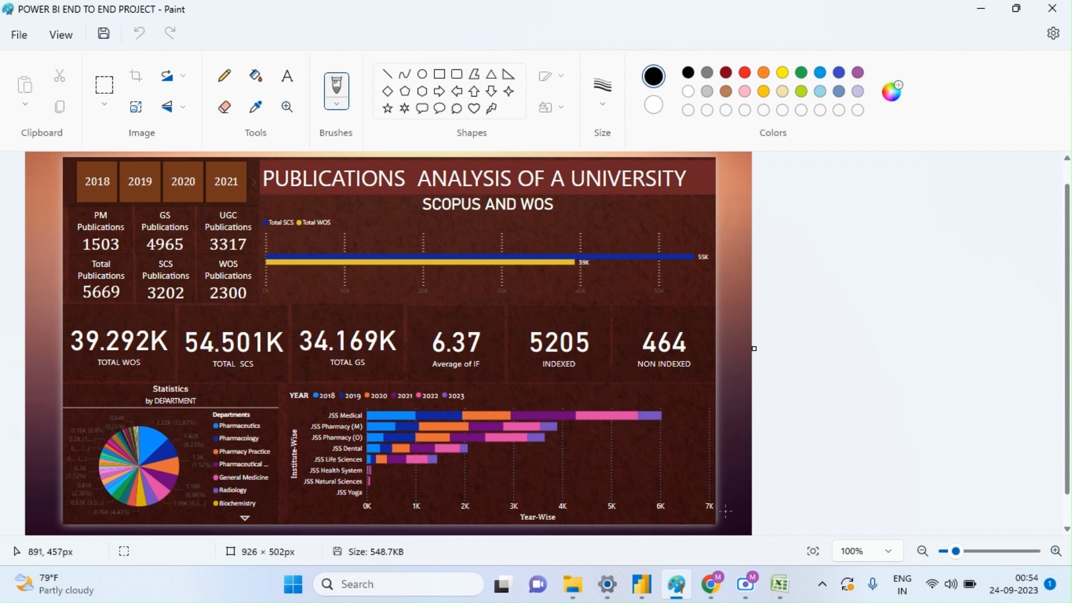
mouse_move(648, 597)
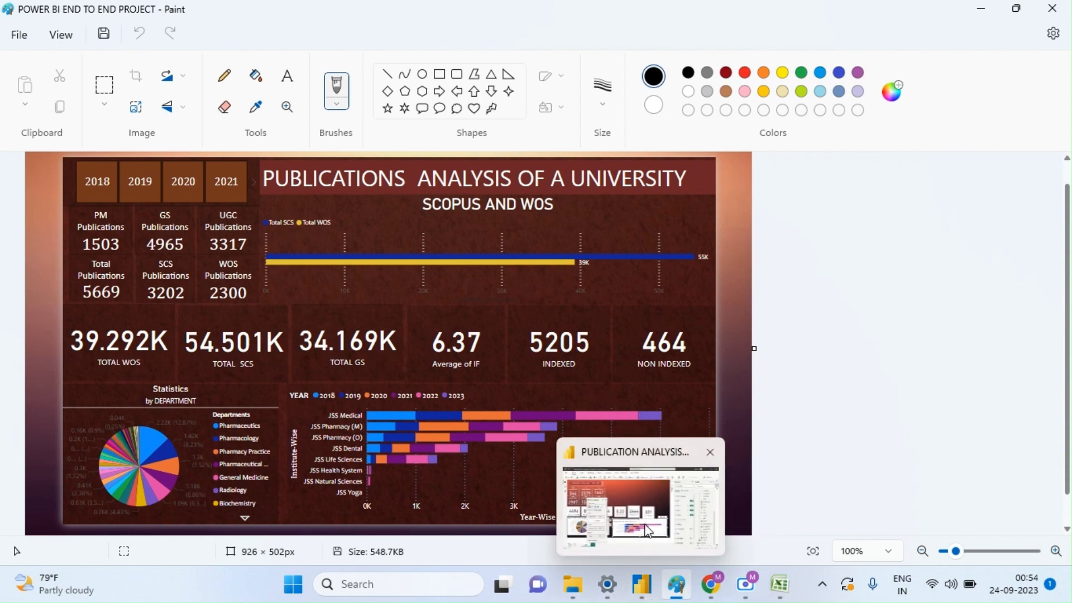
click(600, 445)
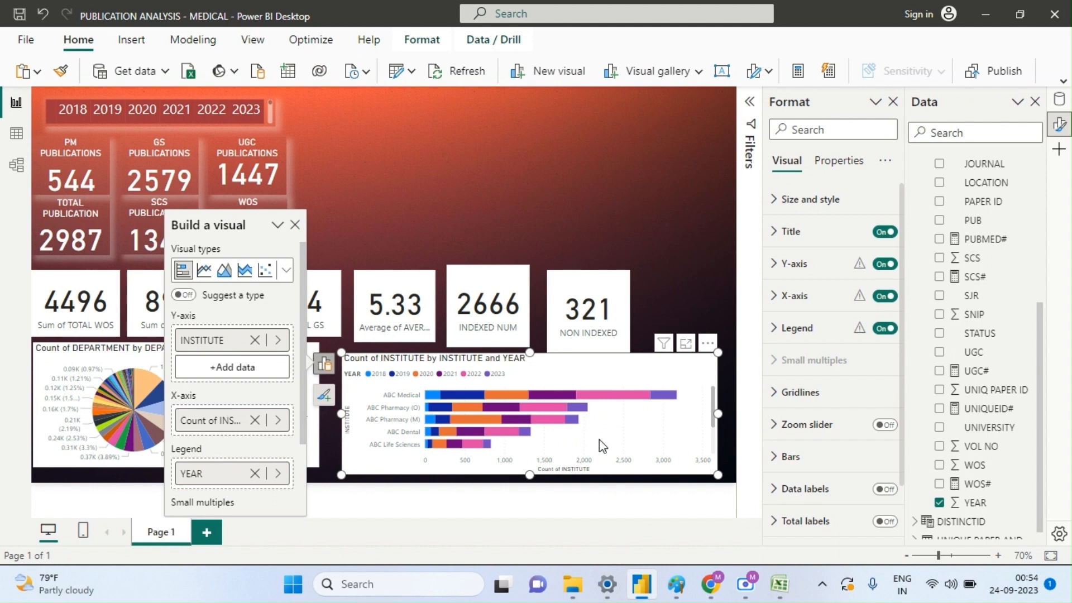
click(464, 206)
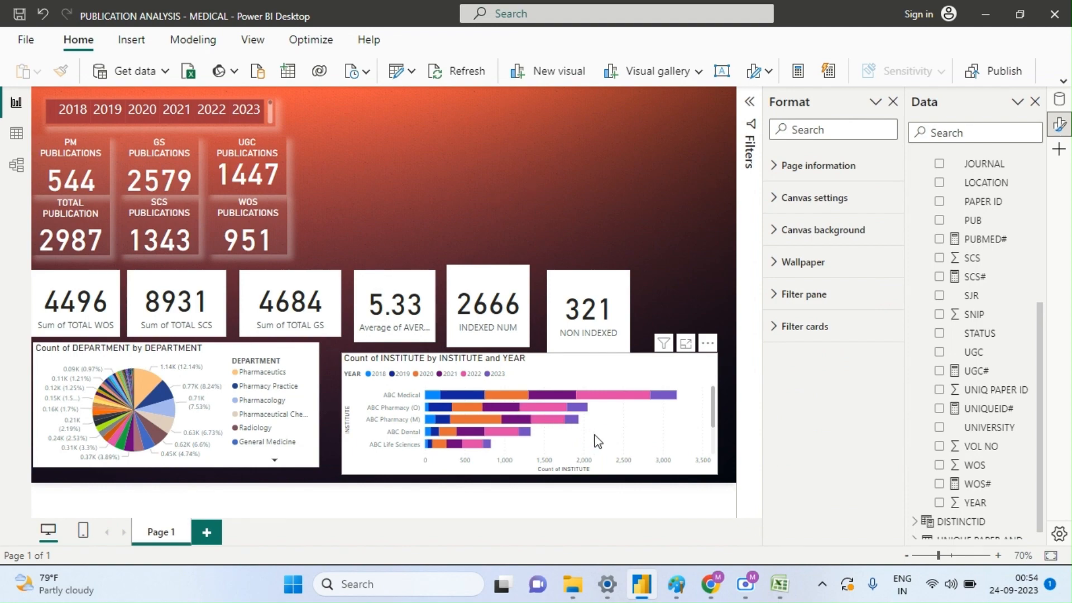
mouse_move(596, 434)
mouse_down()
mouse_move(574, 428)
mouse_move(584, 429)
mouse_up()
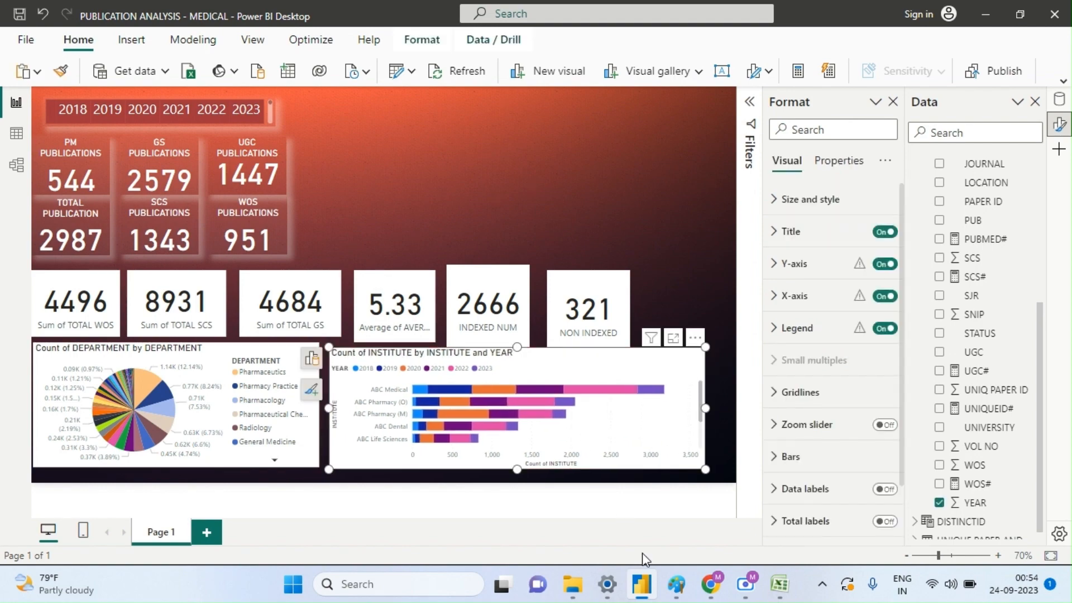
- Examine the chart above the card row in the Paint reference dashboard, and return to the Power BI report
click(676, 584)
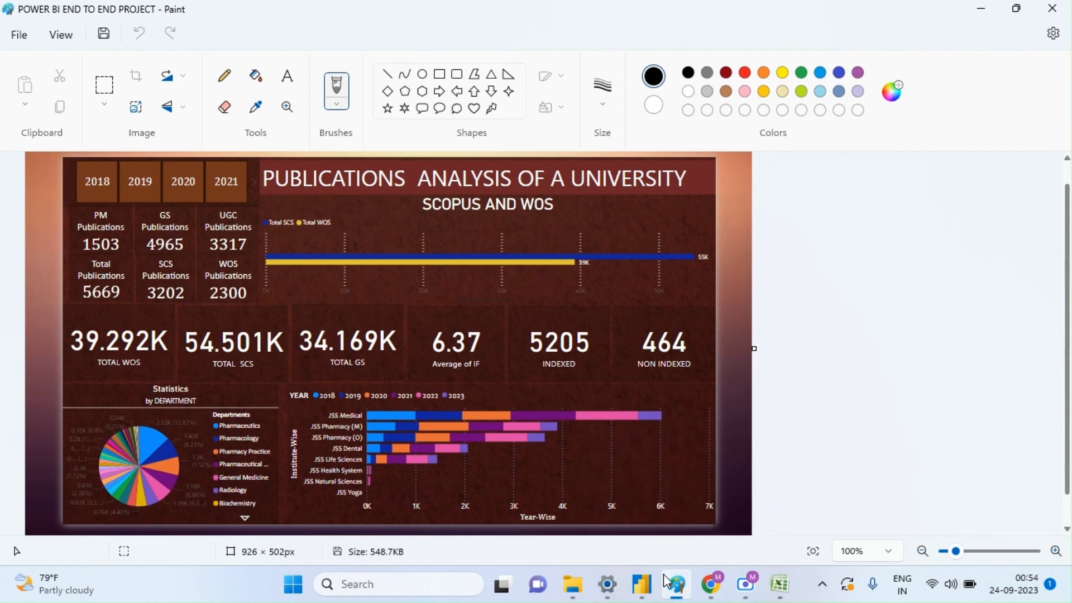
mouse_move(677, 597)
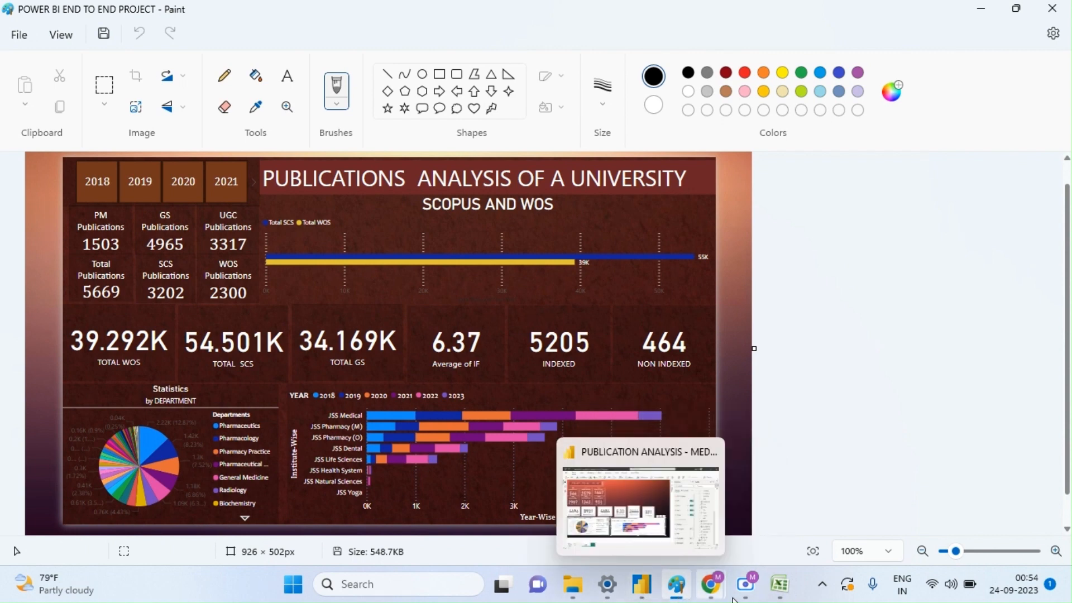
click(642, 585)
click(640, 239)
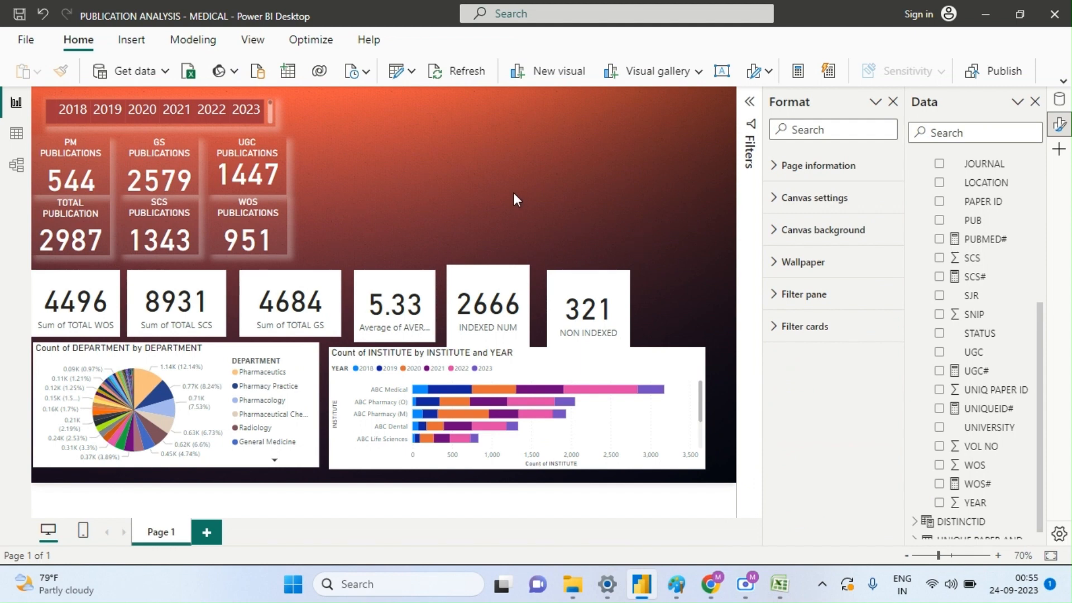
- Insert a line chart, widen it, and place it above the card row beside the publication count cards
click(650, 78)
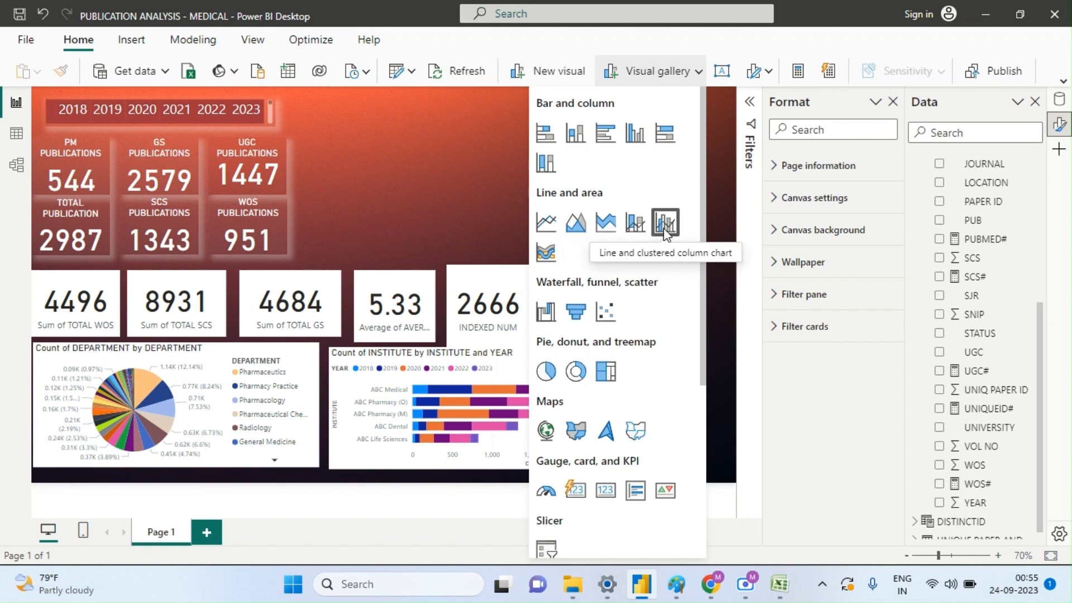
click(547, 223)
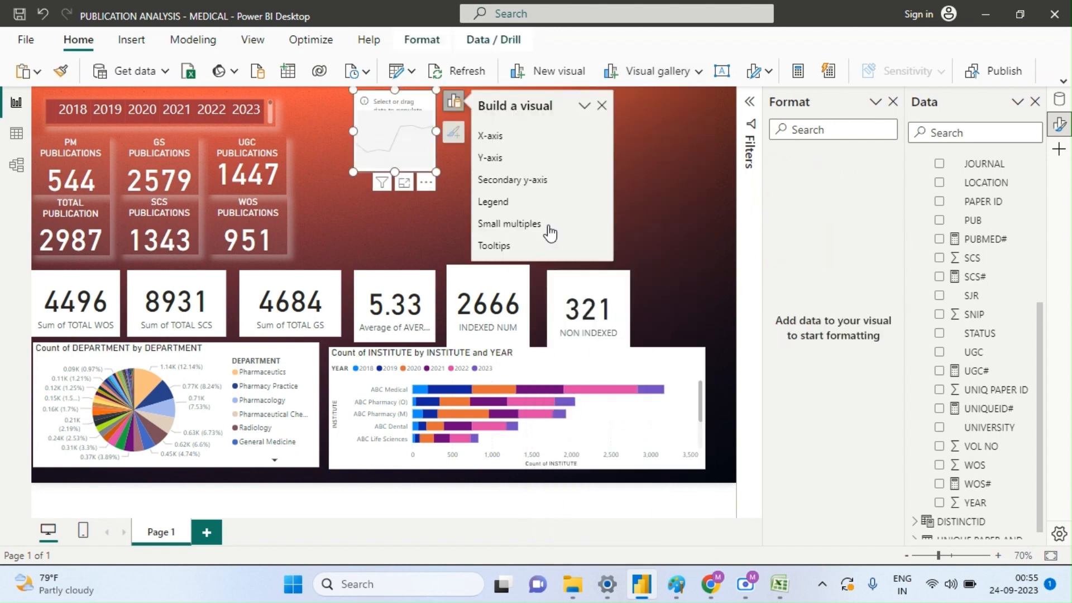
drag(435, 170, 645, 217)
drag(546, 168, 529, 188)
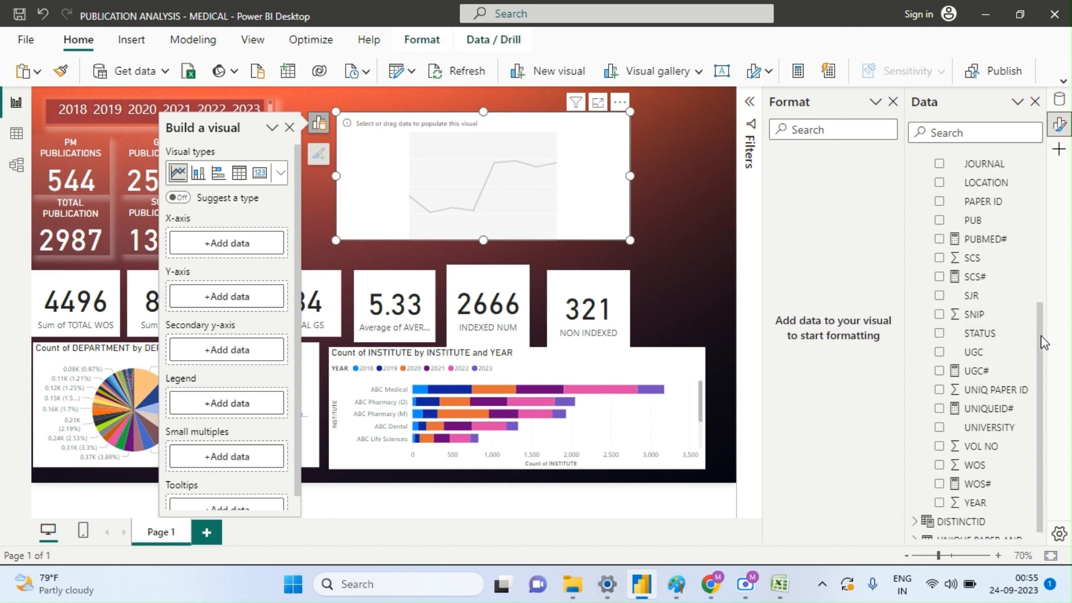
- Assign the YEAR field to the line chart's X-axis and the UNIQUEID# measure to its Y-axis
scroll(1038, 339, down, 1)
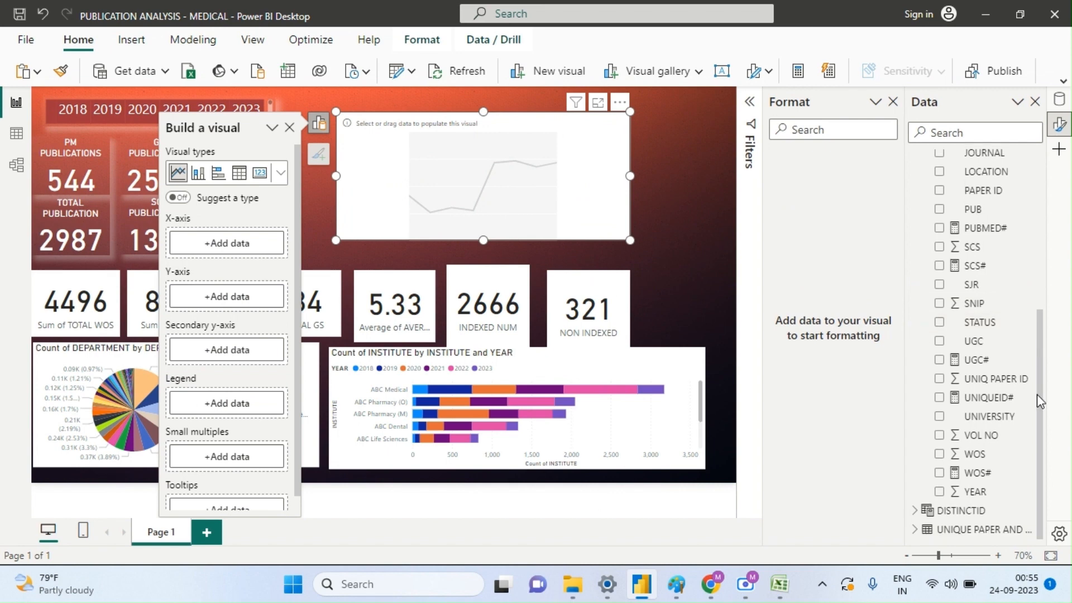
click(941, 492)
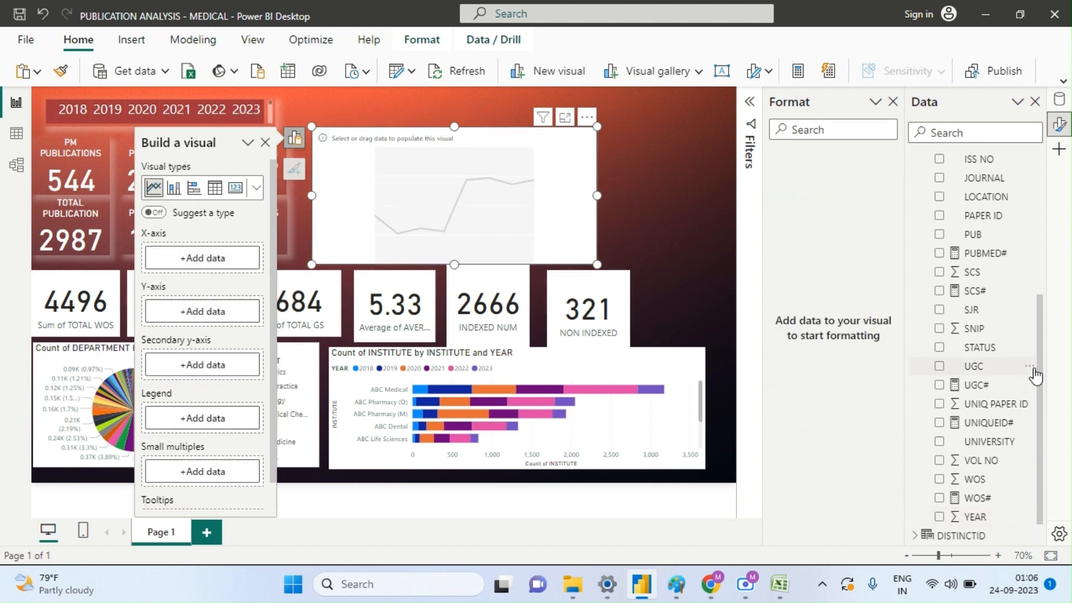
drag(1039, 367, 1044, 442)
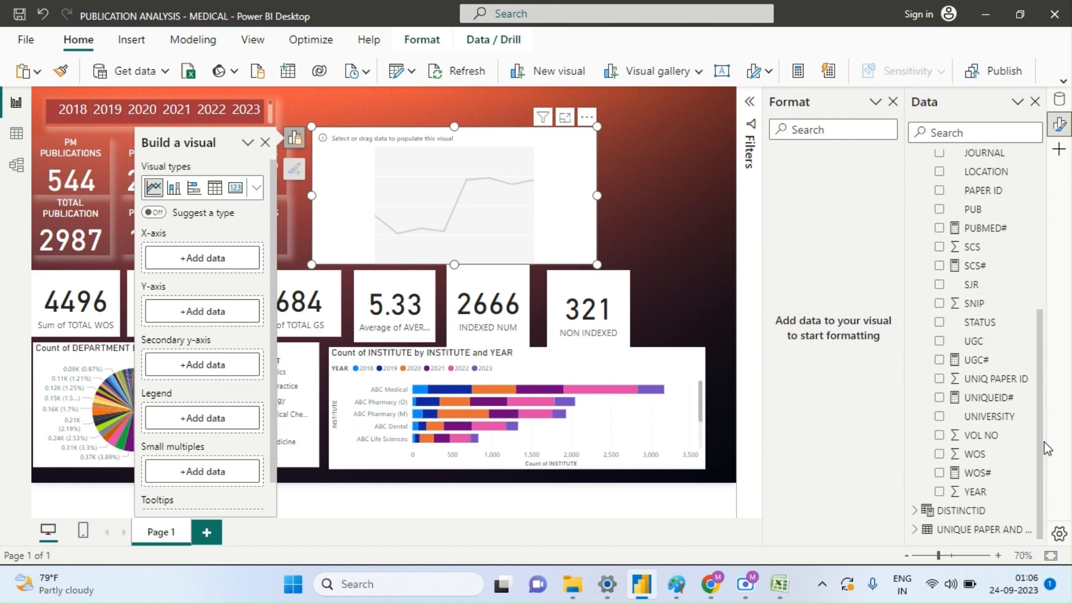
click(940, 492)
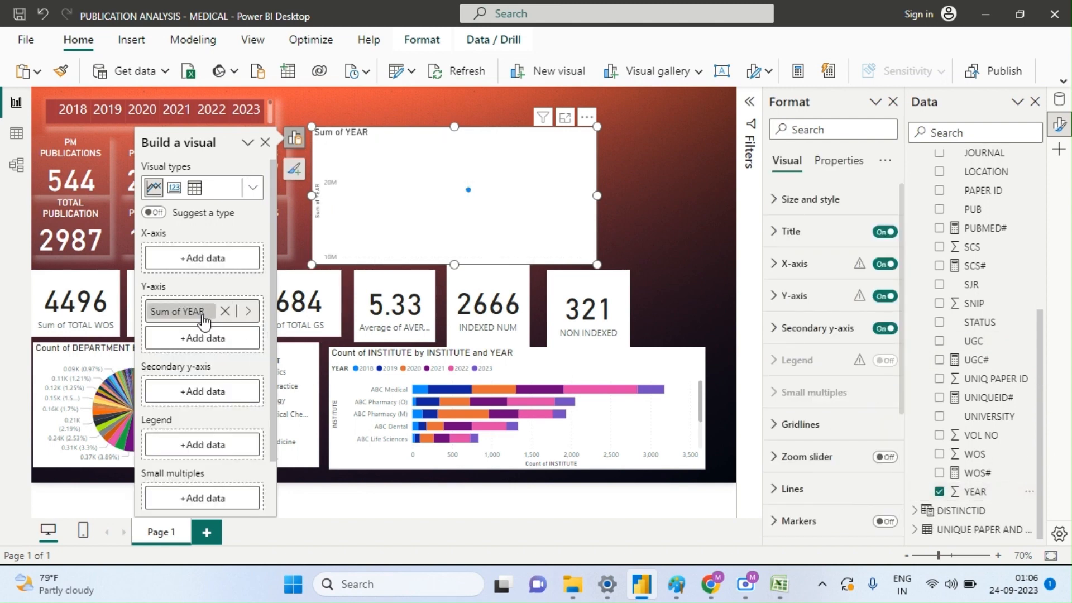
drag(185, 311, 219, 258)
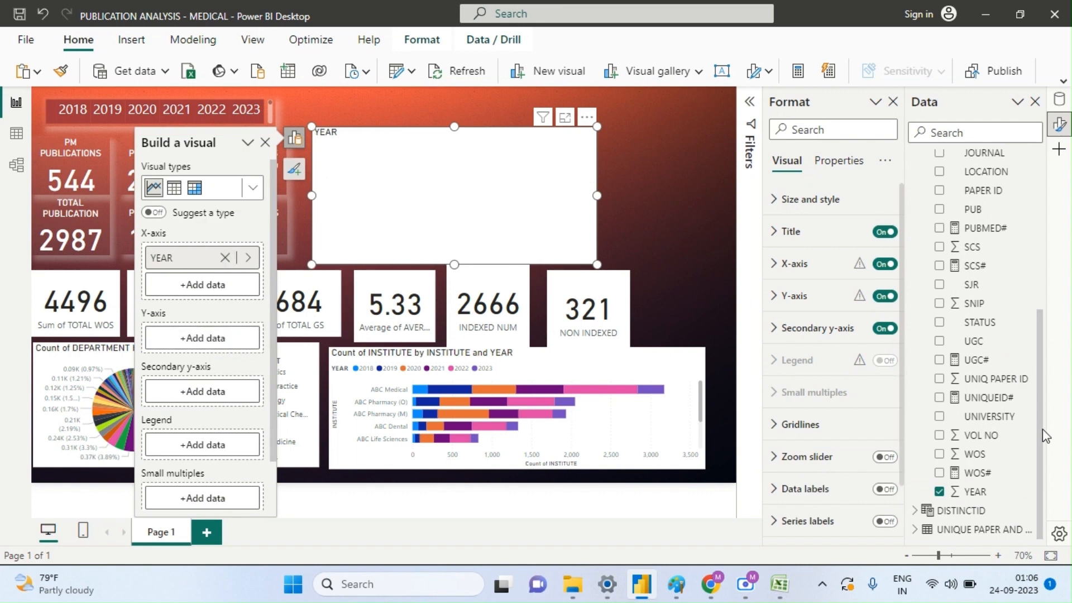
click(940, 398)
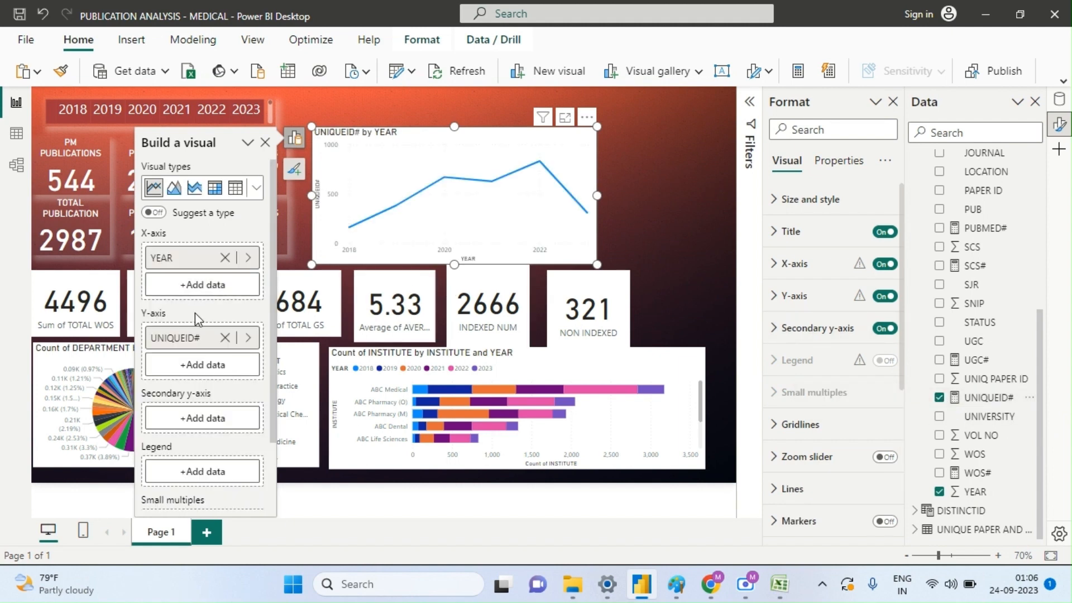
- Widen the line chart toward the page's right edge and move it left, next to the UGC and WOS publications cards
drag(597, 264, 692, 256)
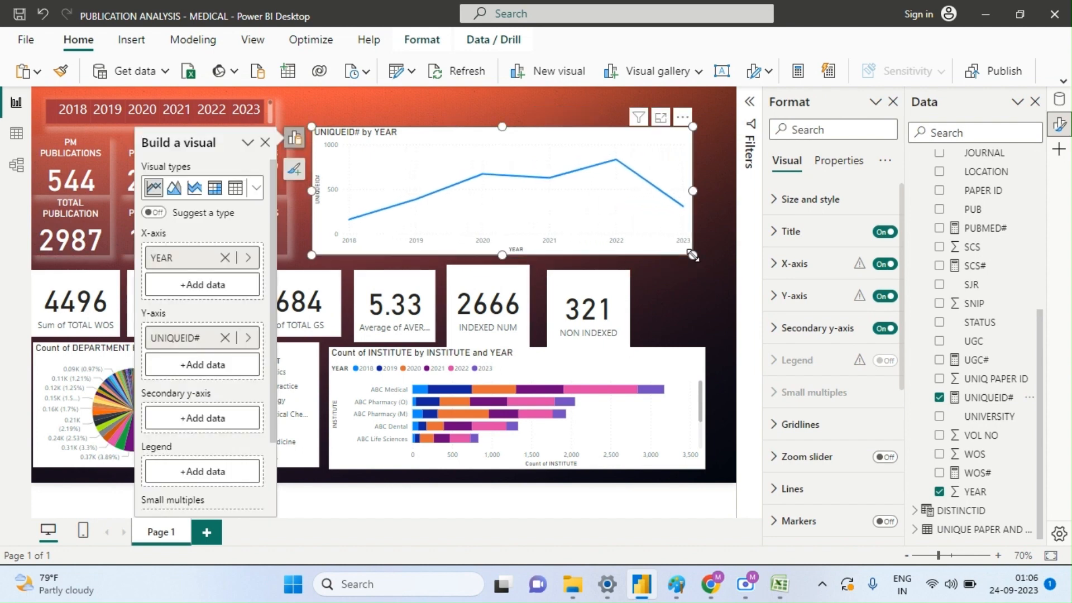
drag(510, 202, 494, 211)
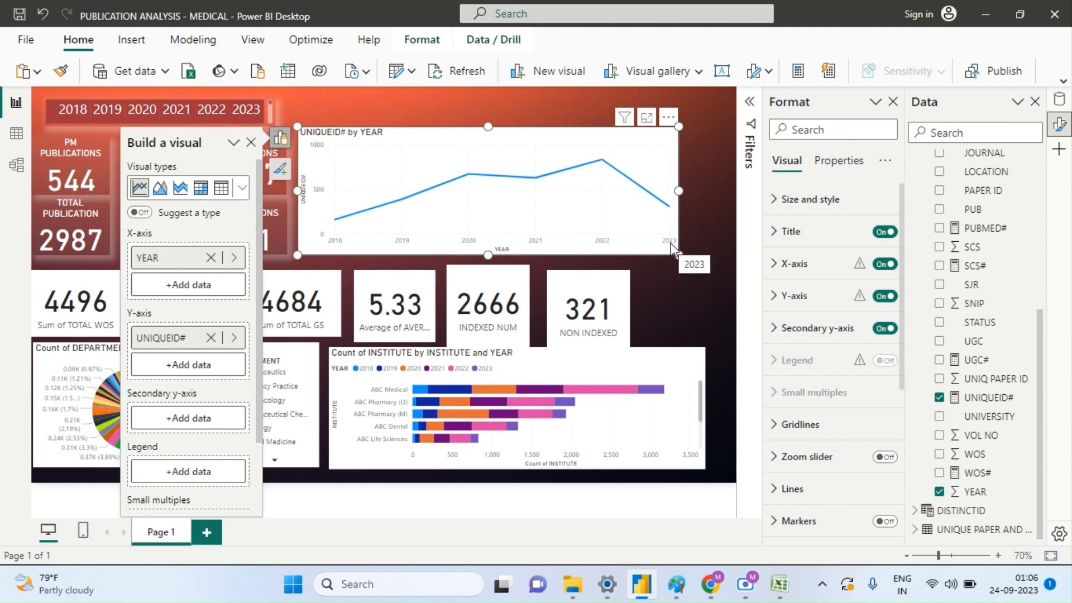
mouse_move(383, 216)
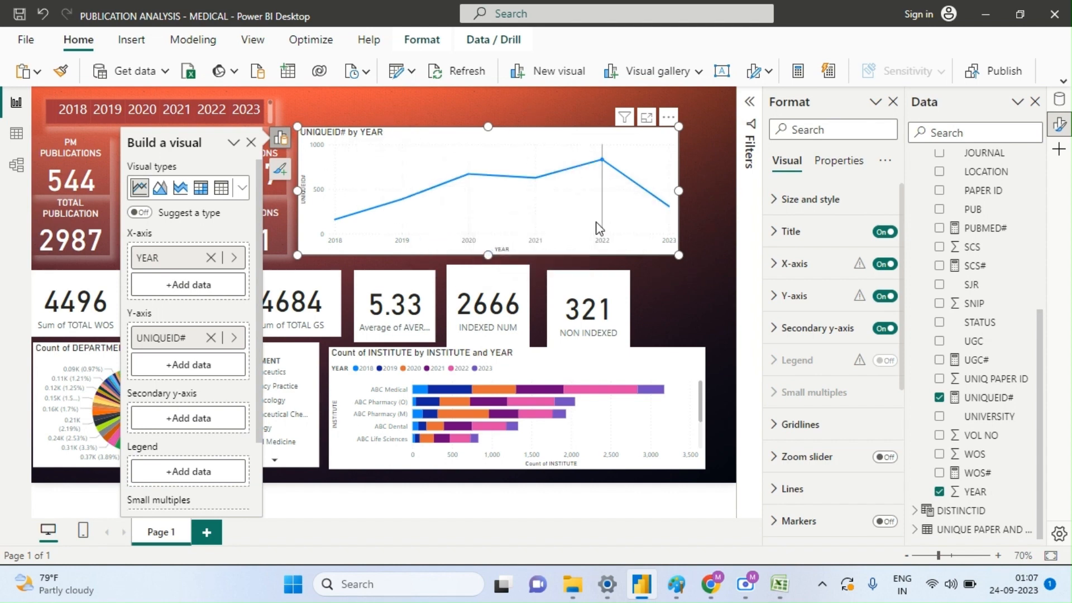
drag(594, 222, 601, 226)
key(Escape)
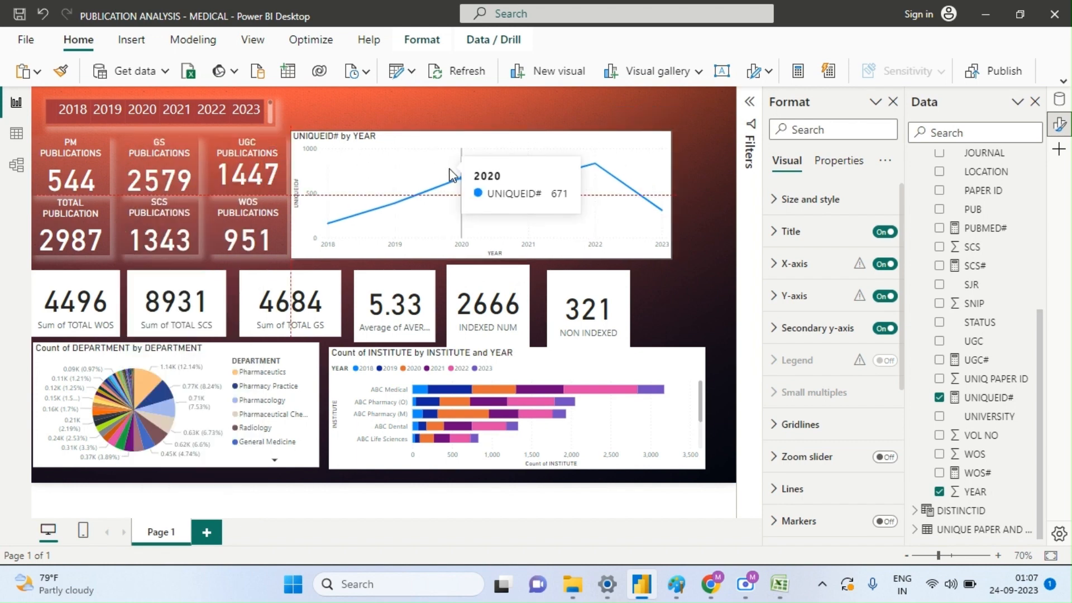
click(452, 175)
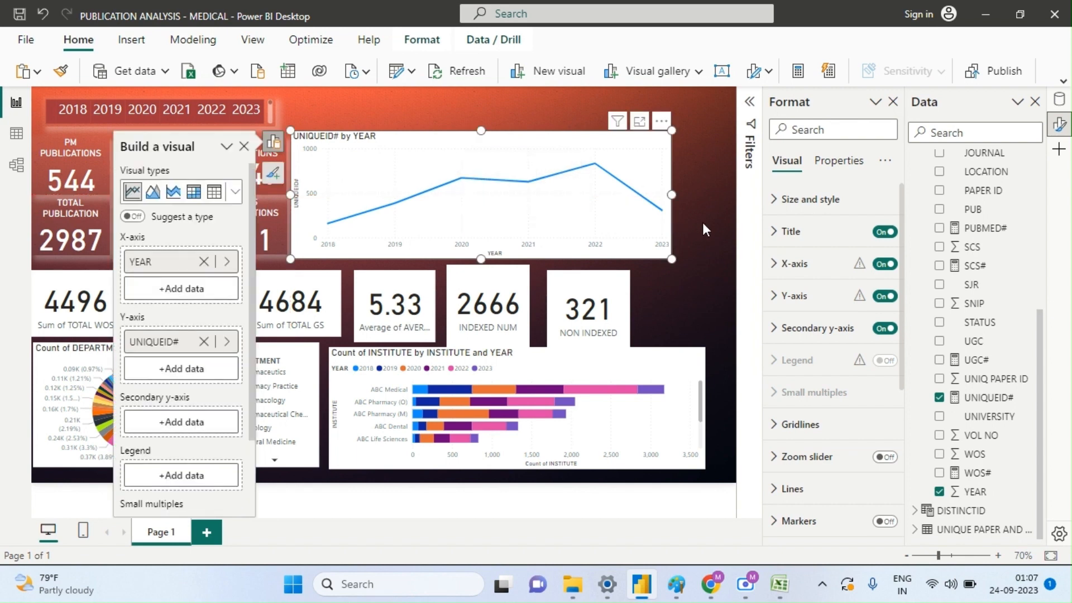
click(702, 222)
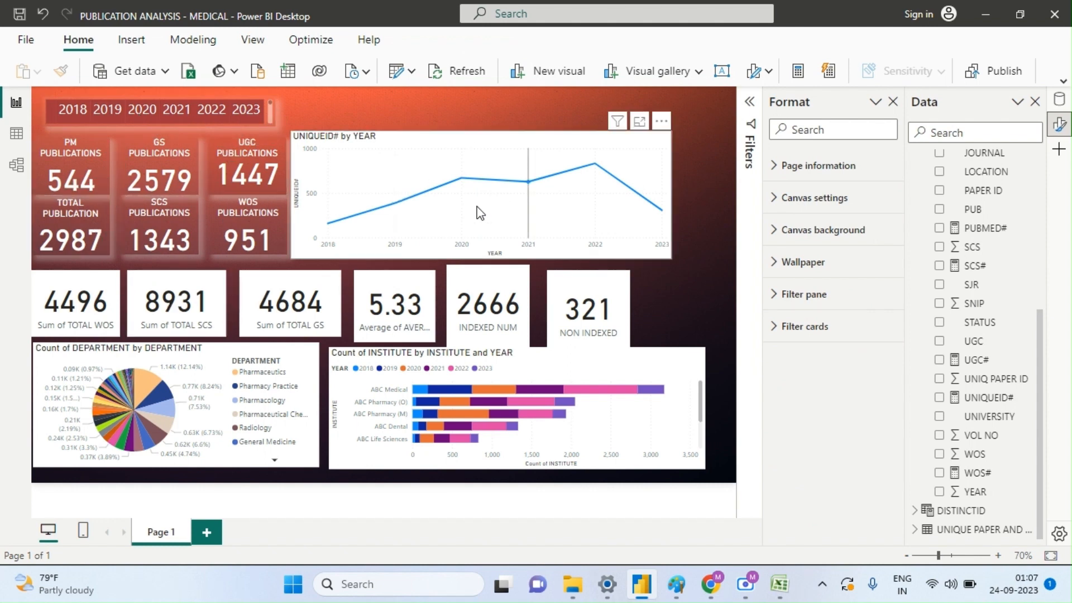
- Make the backgrounds of all six cards in the row below the line chart transparent
click(69, 326)
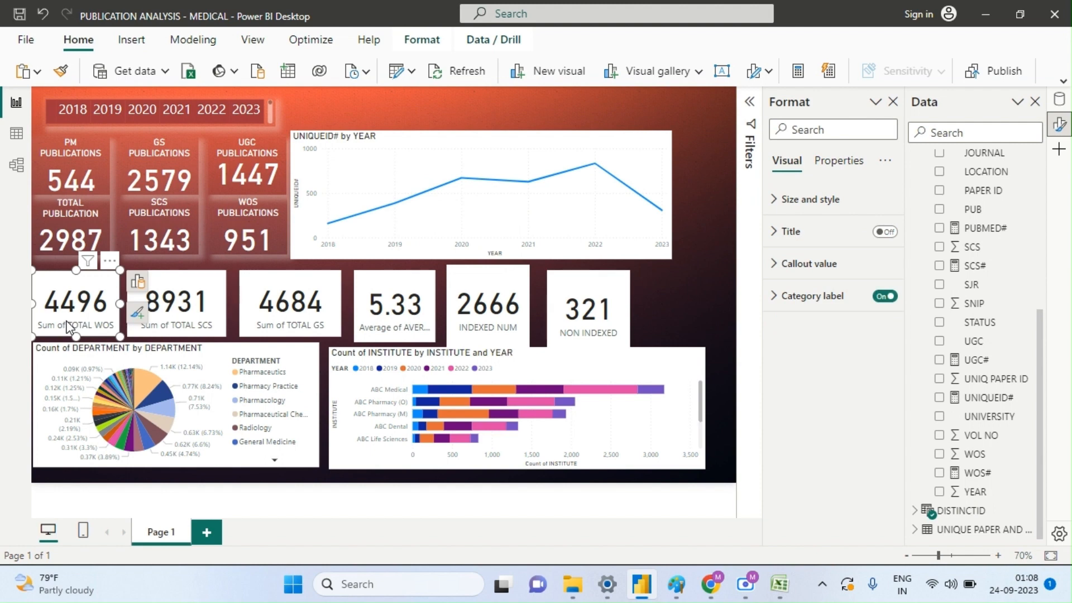
ctrl+click(191, 321)
ctrl+click(395, 326)
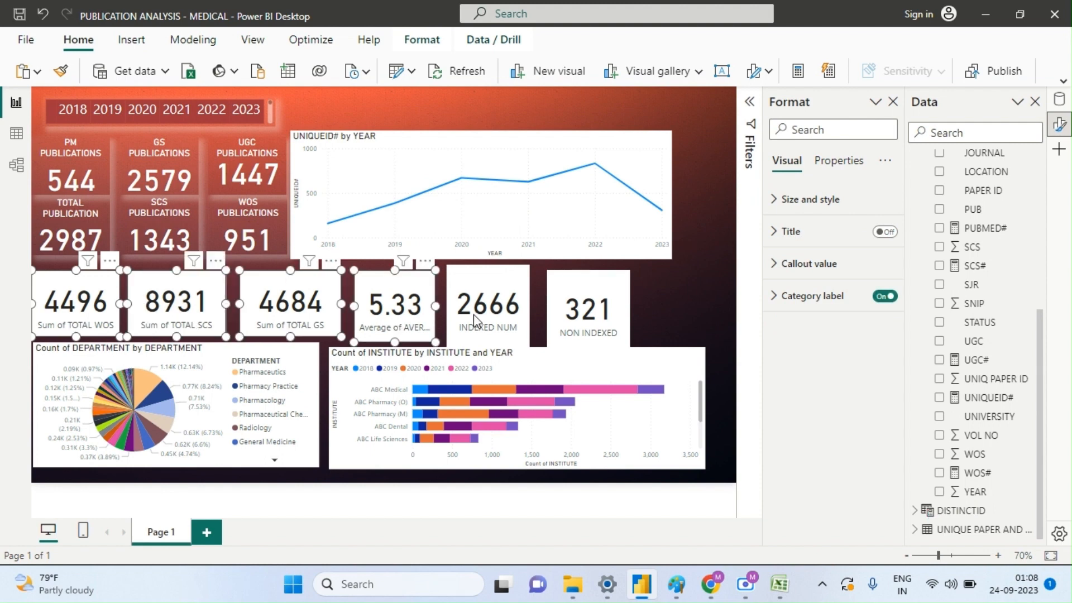
ctrl+click(479, 322)
ctrl+click(578, 323)
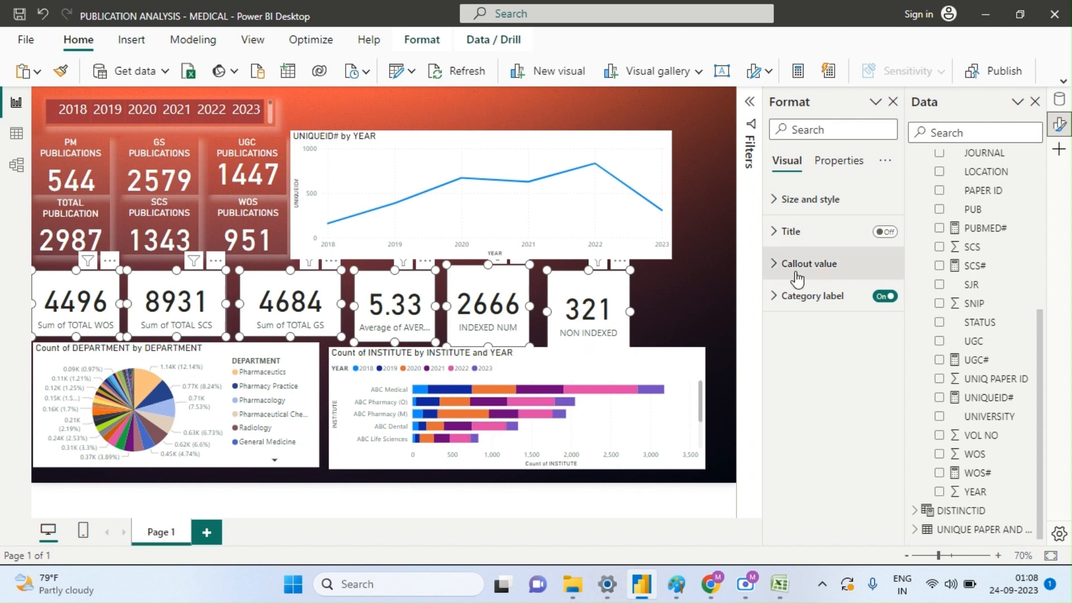
click(810, 201)
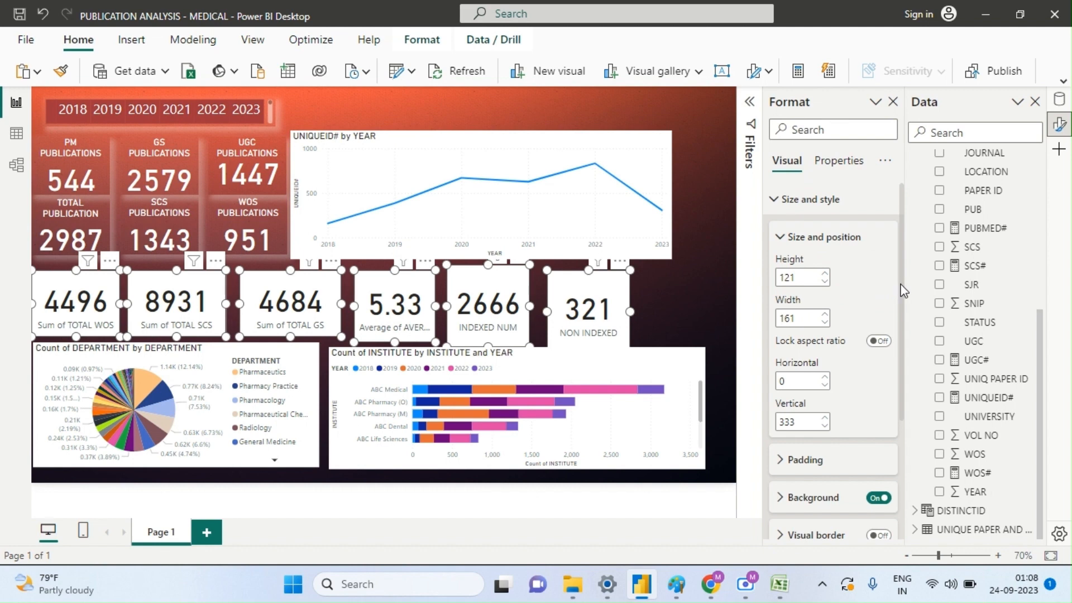
drag(902, 284, 904, 407)
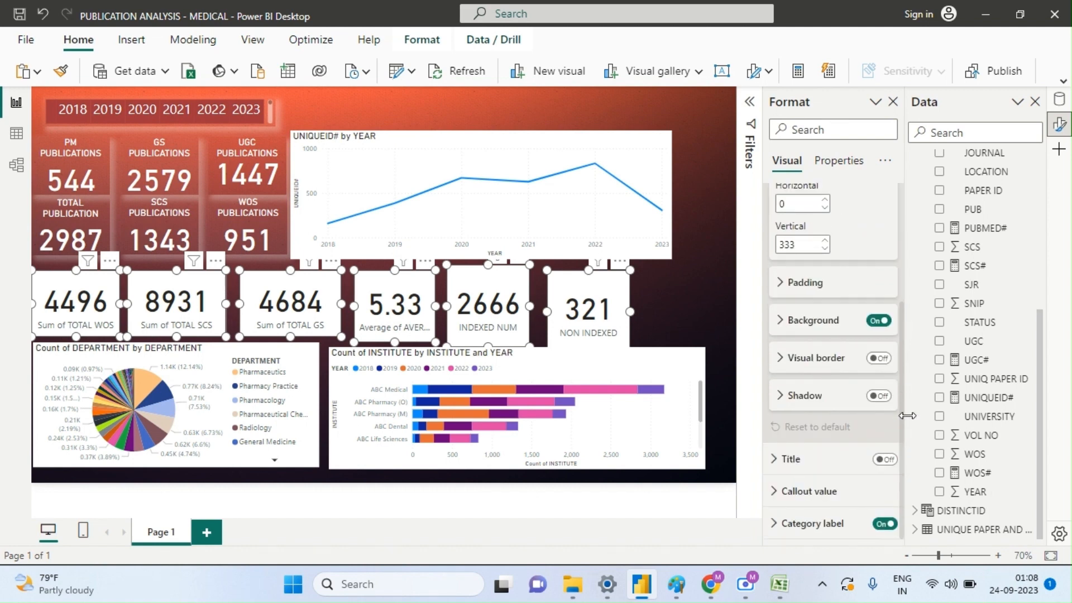
click(851, 336)
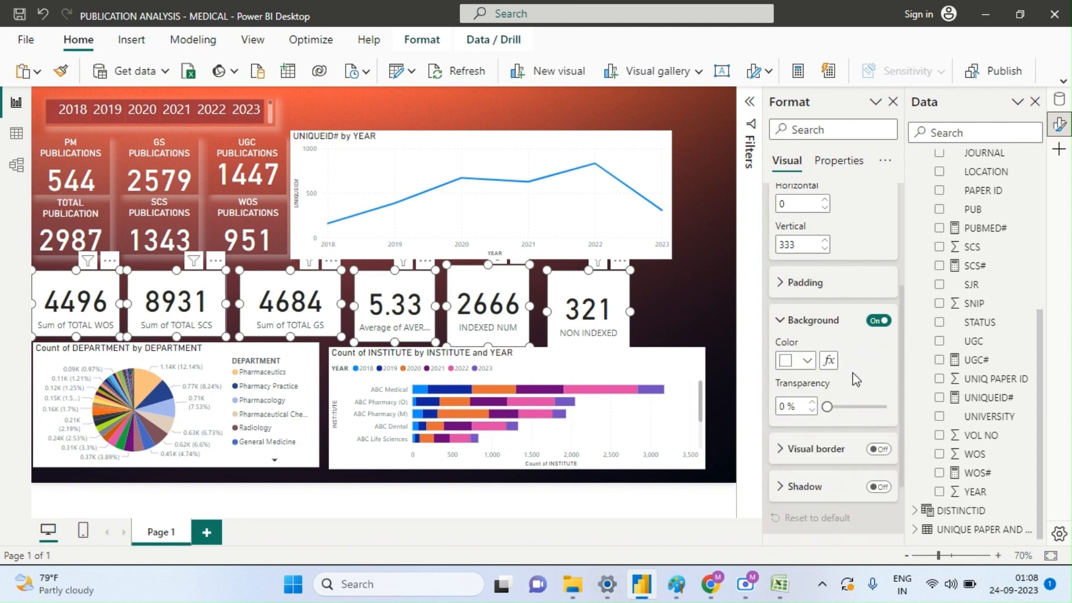
drag(827, 407, 883, 404)
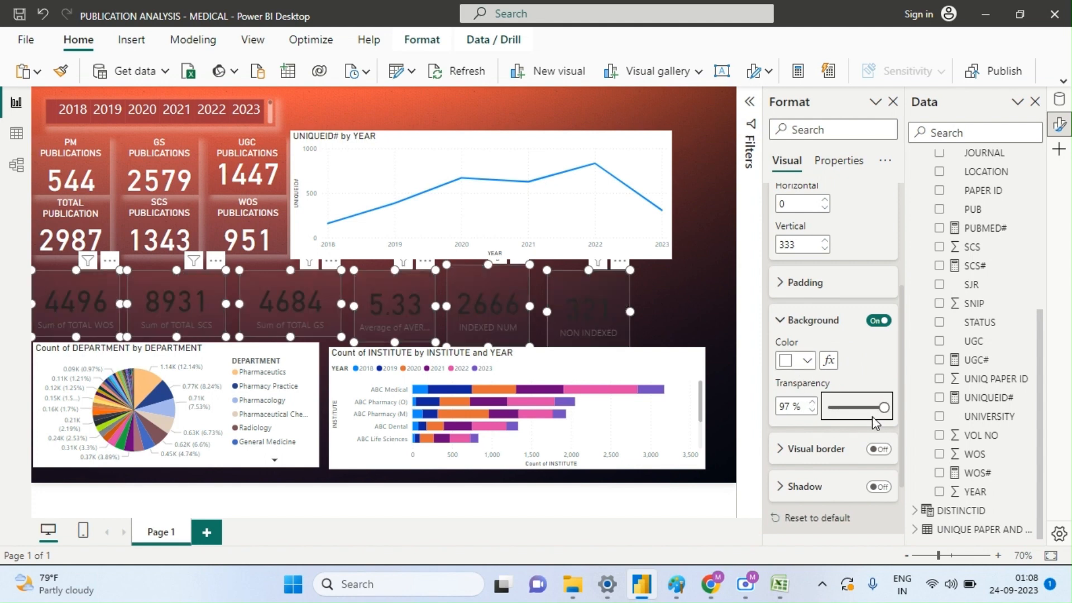
drag(883, 408, 887, 408)
scroll(903, 346, up, 2)
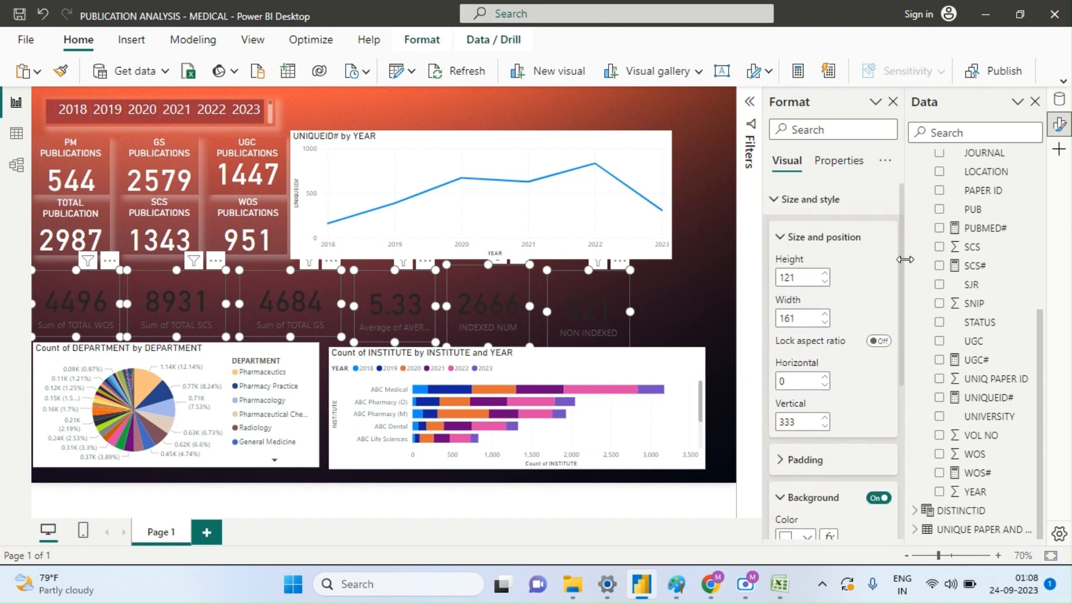
click(840, 202)
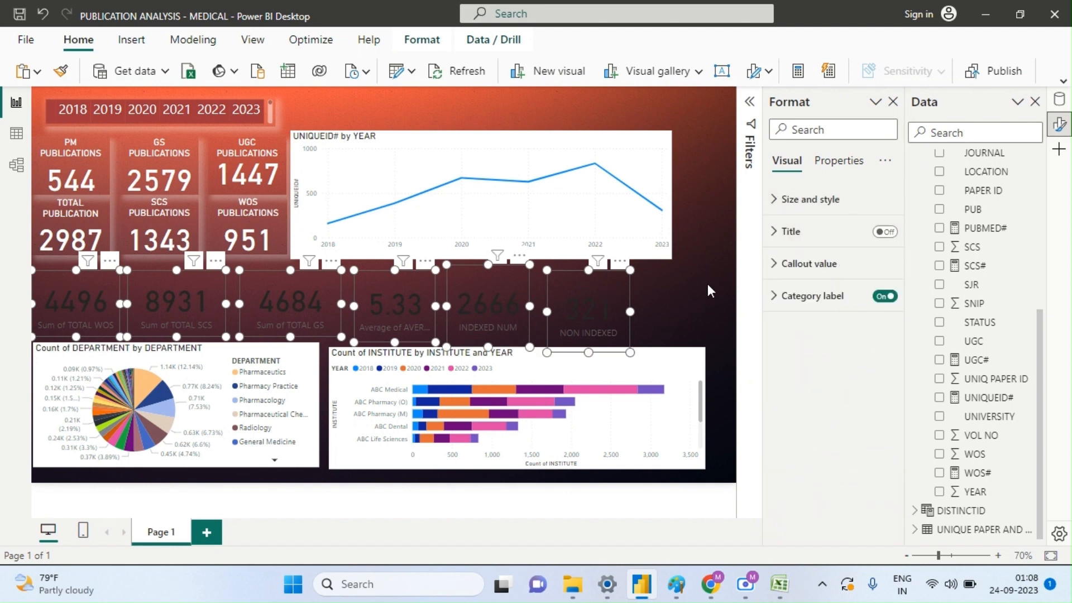
- Set the callout value colour of the six selected cards to white
click(839, 163)
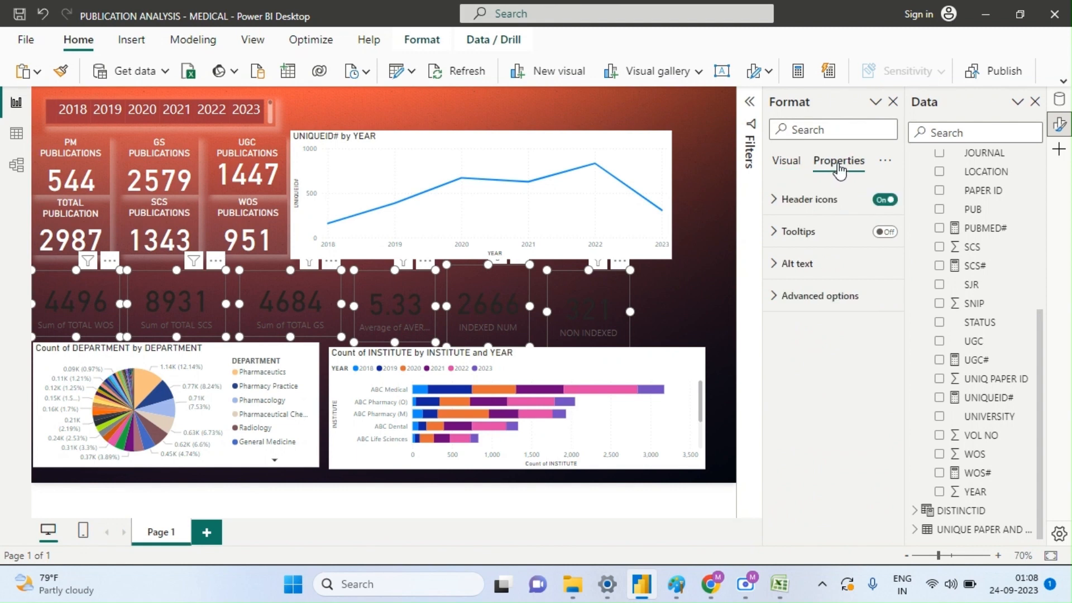
click(790, 162)
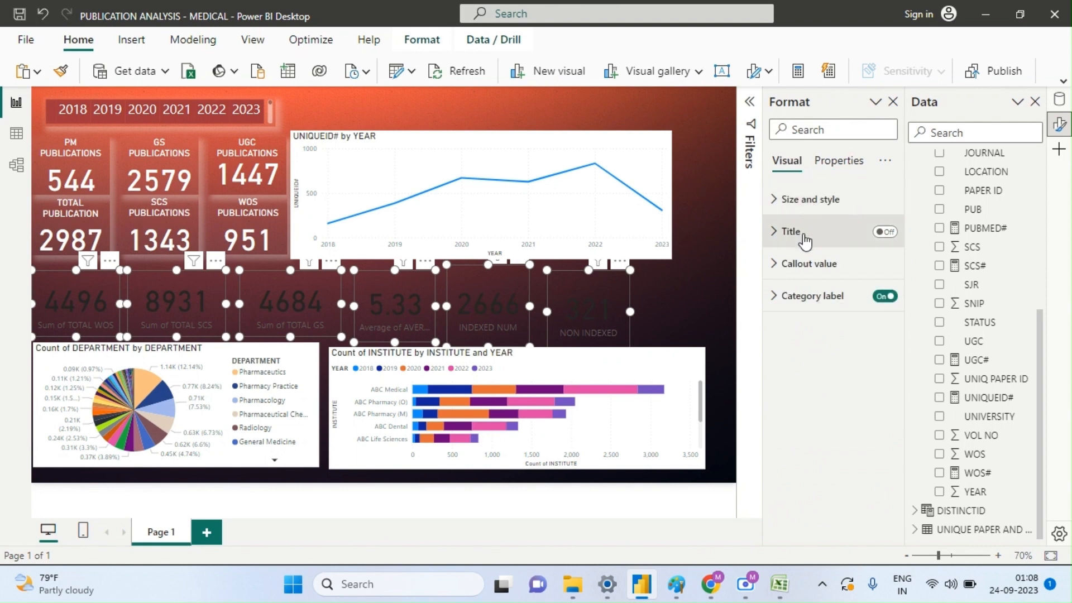
click(826, 265)
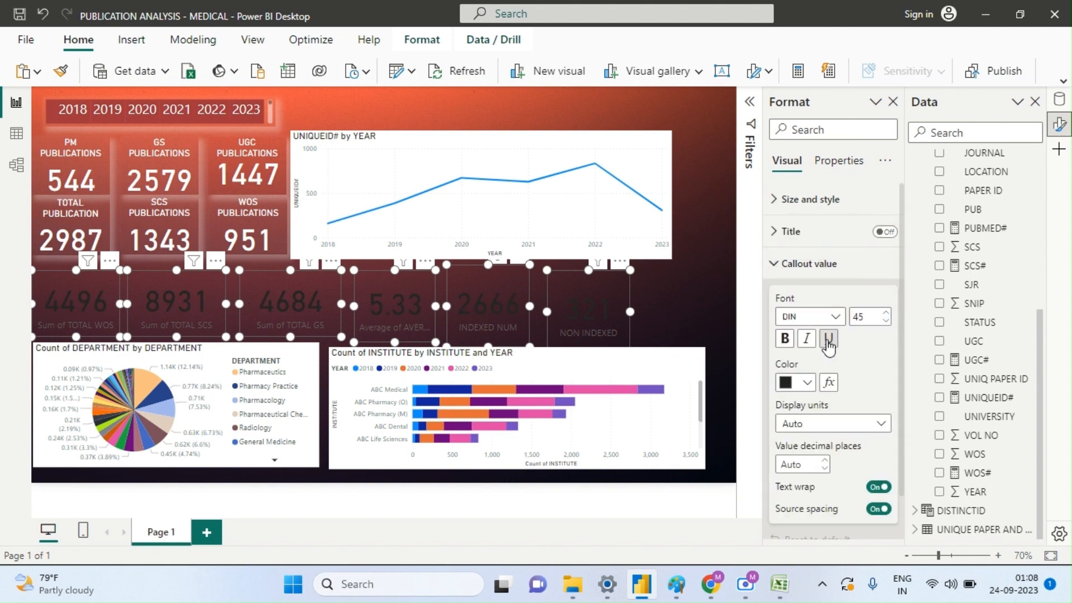
click(808, 383)
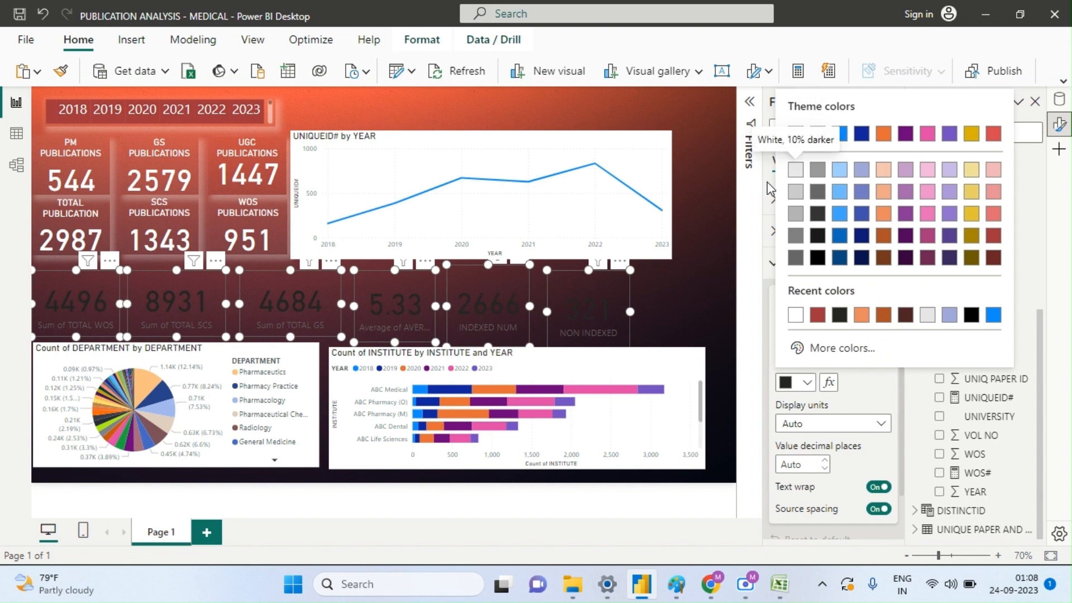
click(795, 134)
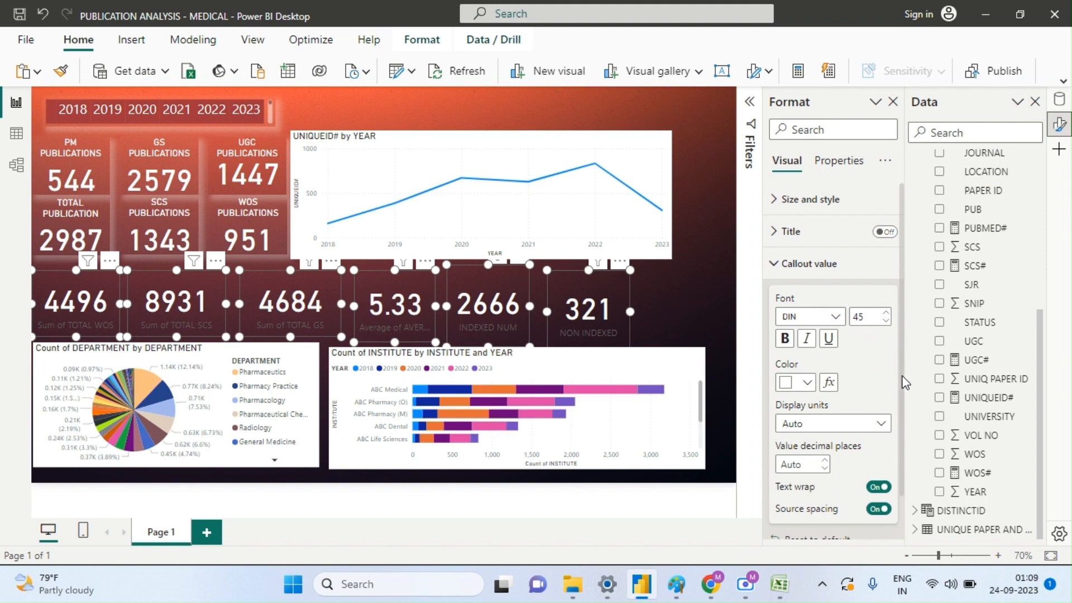
- Set the category label colour of the six selected cards to white
scroll(901, 377, down, 1)
scroll(904, 370, up, 1)
scroll(907, 401, down, 1)
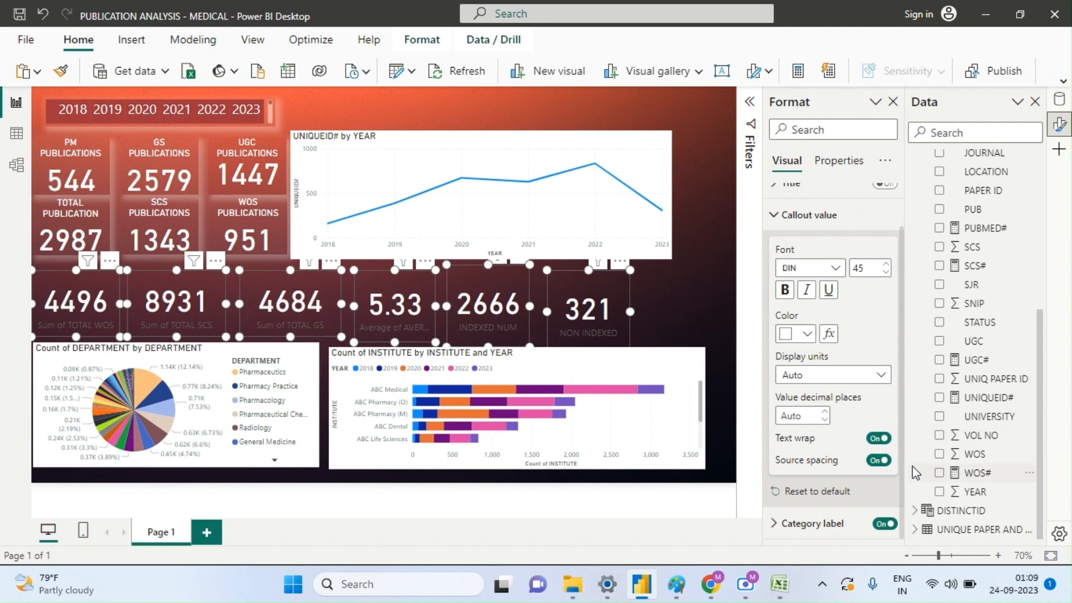
click(834, 525)
scroll(899, 424, down, 2)
scroll(900, 489, down, 2)
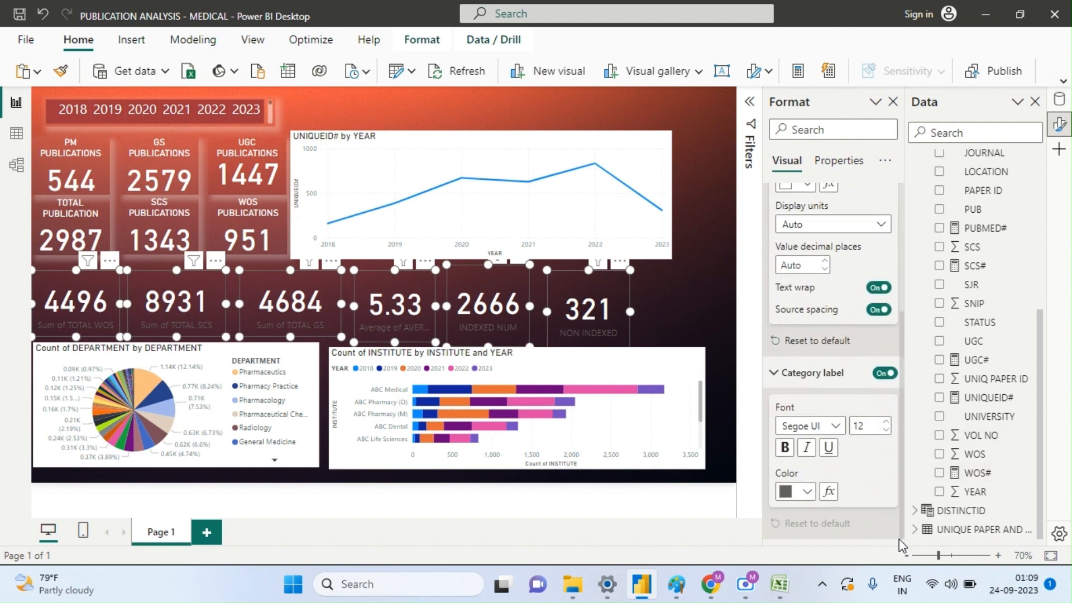
click(807, 492)
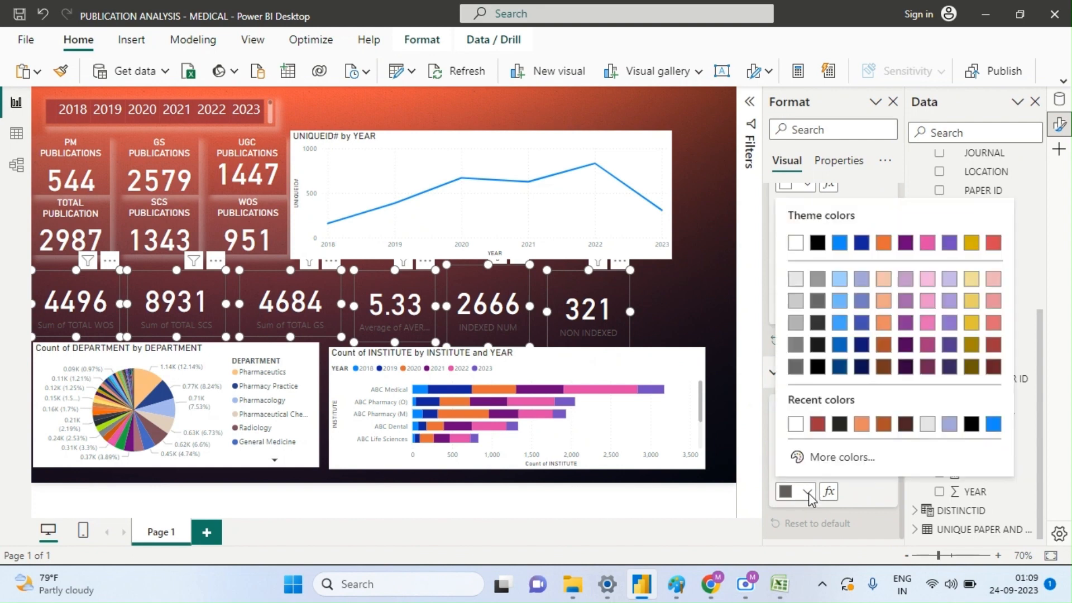
click(795, 243)
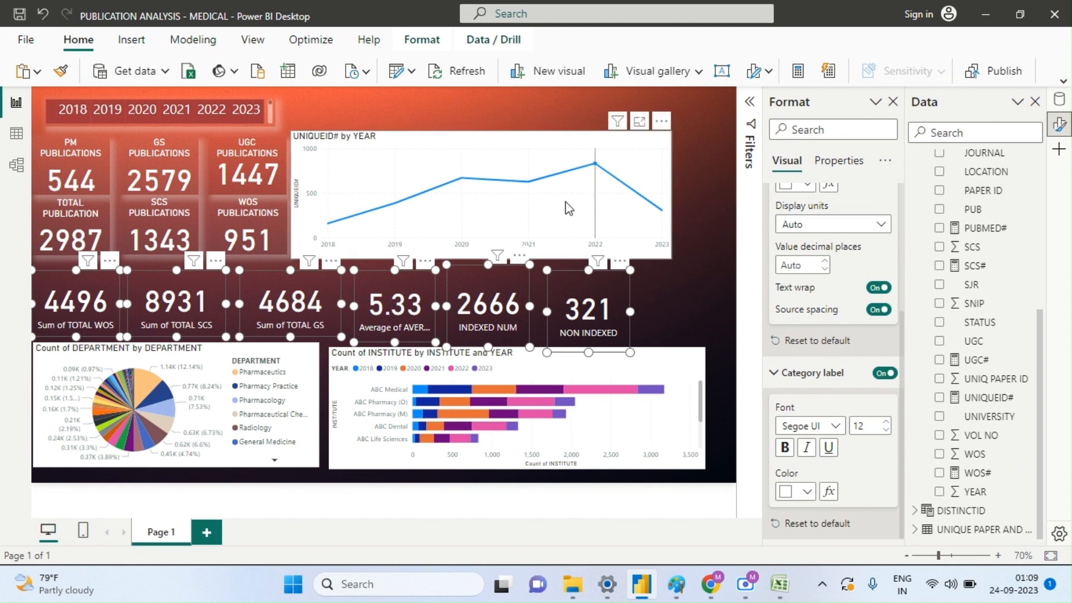
- Shift the line chart slightly right and up, away from the UGC and WOS publications cards
mouse_move(567, 207)
mouse_down()
mouse_move(592, 196)
mouse_move(625, 202)
mouse_move(573, 200)
mouse_up()
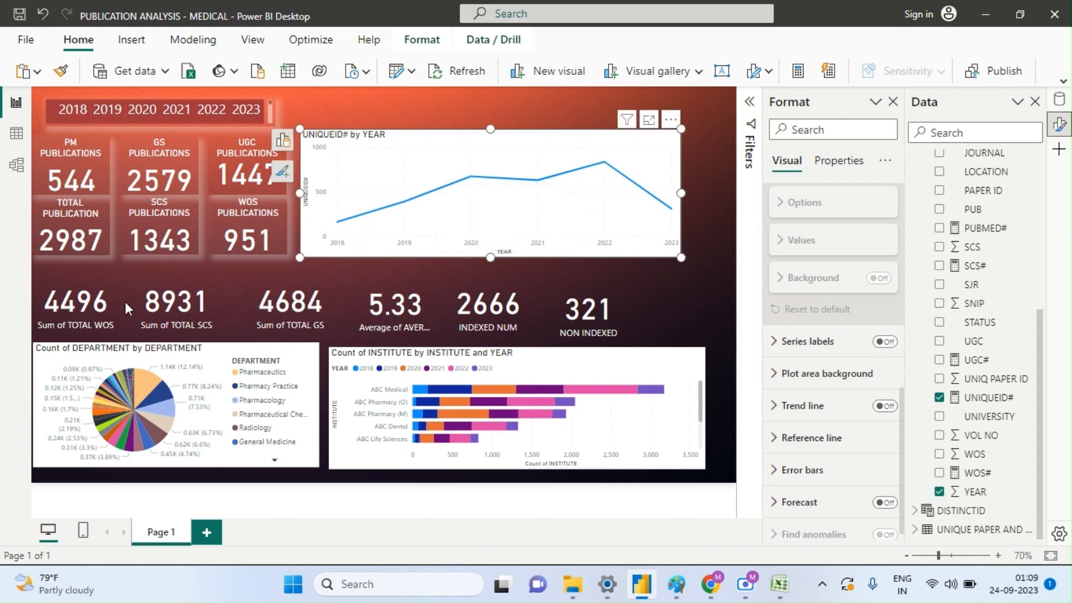
- Examine the size and position settings of the six cards in the row, starting with the Sum of TOTAL WOS card
click(98, 304)
ctrl+click(140, 296)
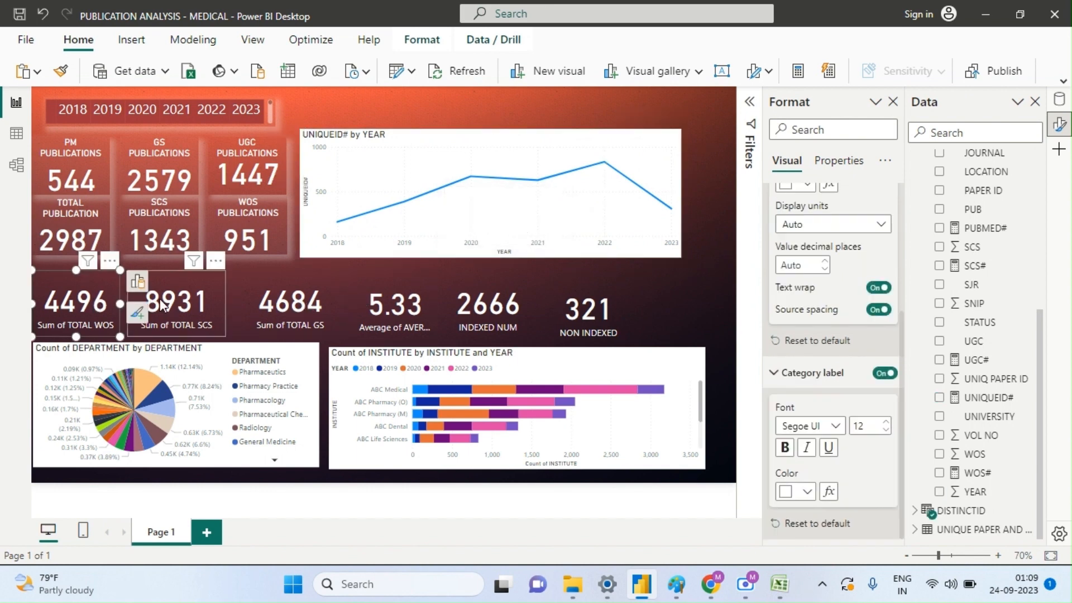
ctrl+click(273, 289)
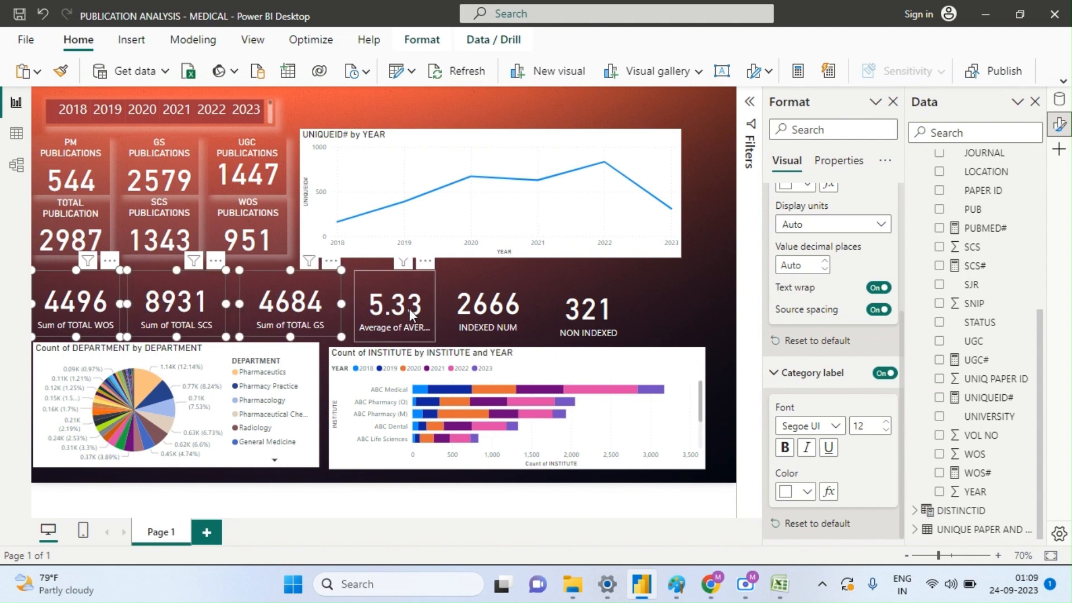
ctrl+click(410, 309)
ctrl+click(504, 307)
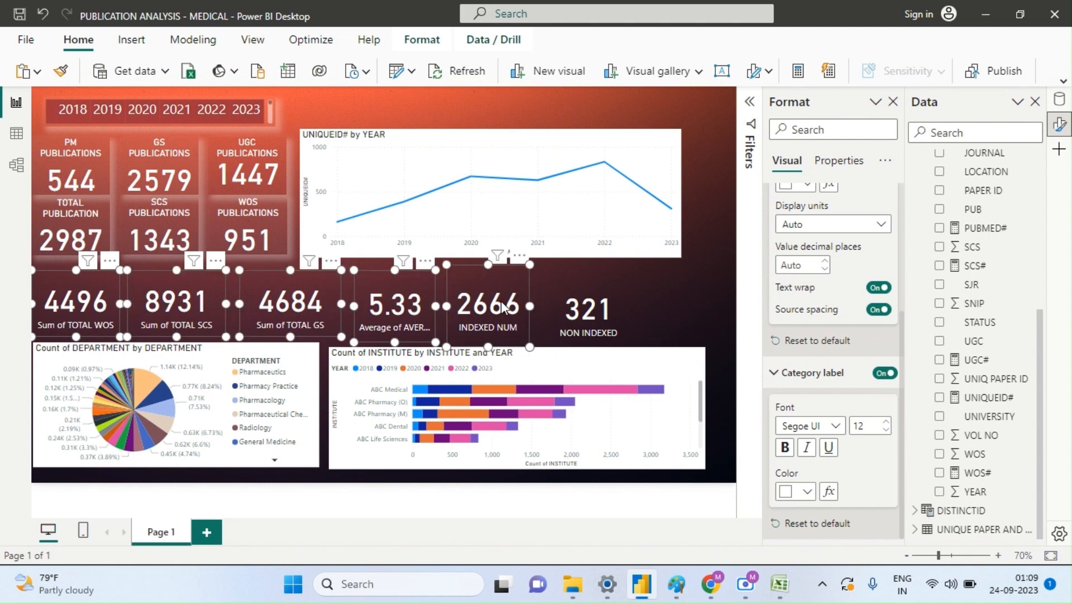
ctrl+click(598, 309)
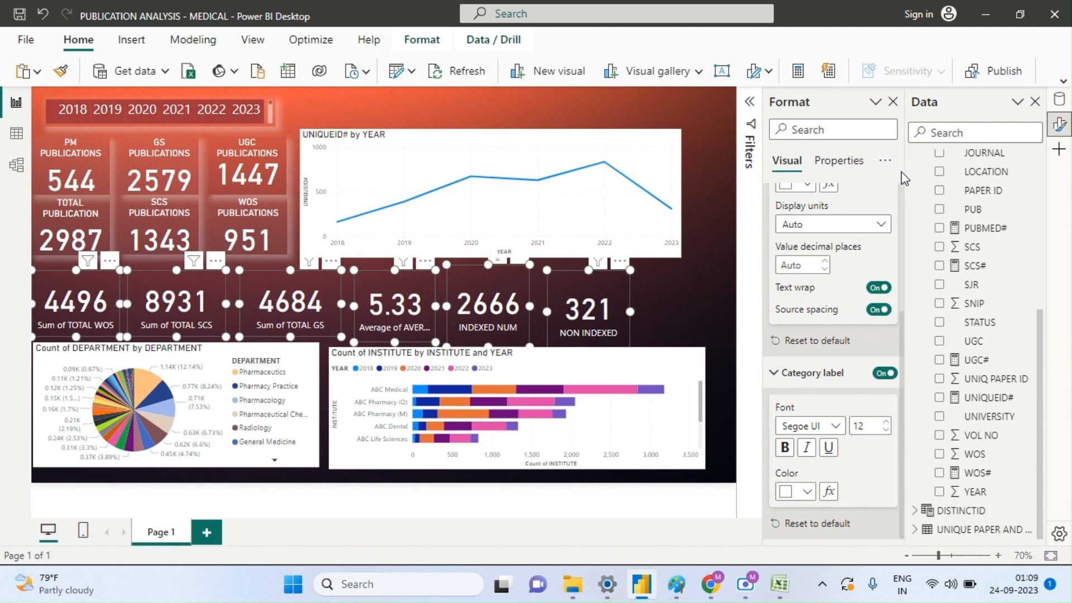
scroll(900, 184, up, 4)
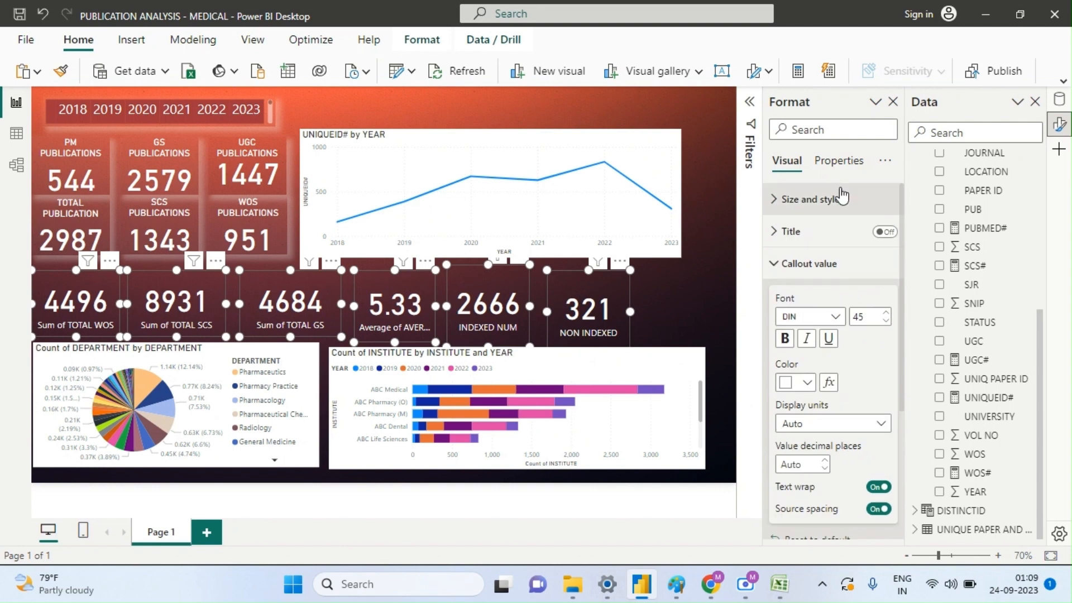
click(817, 207)
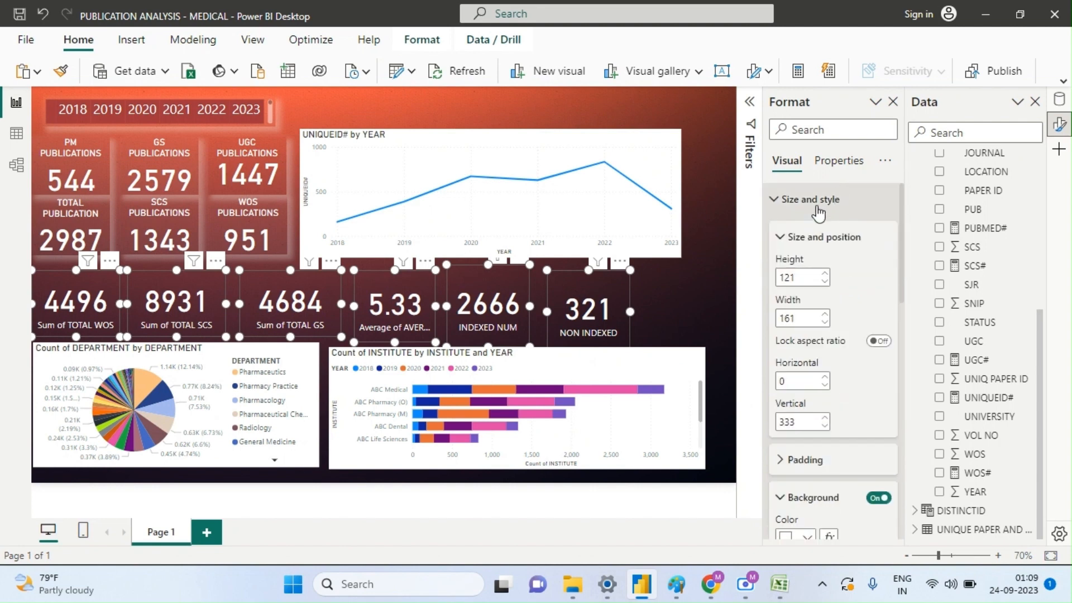
click(108, 310)
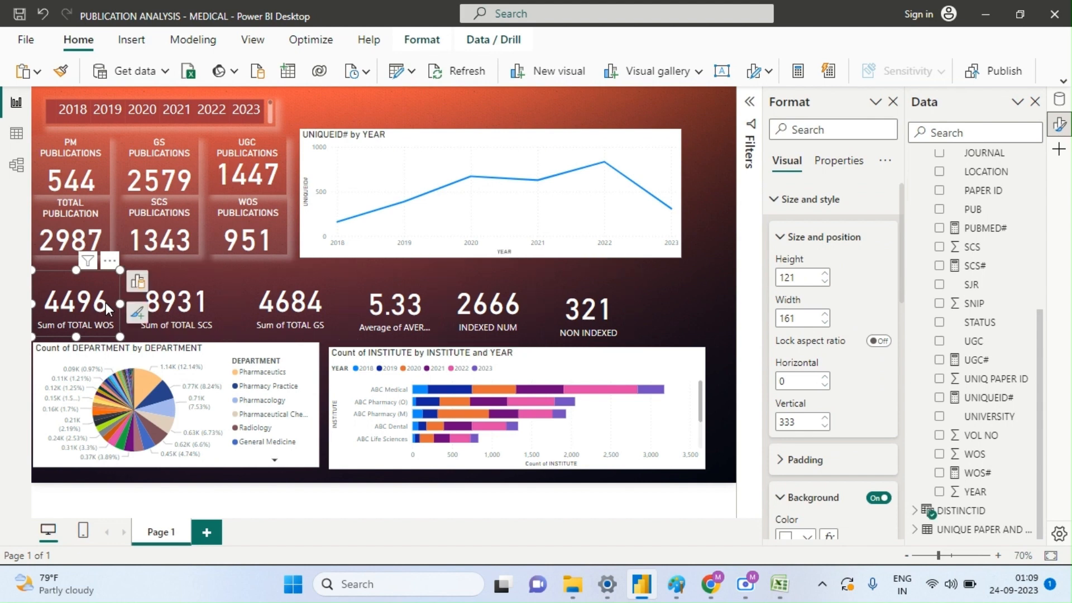
- Set the width of both the Sum of TOTAL SCS card and the Sum of TOTAL GS card to 161
click(196, 301)
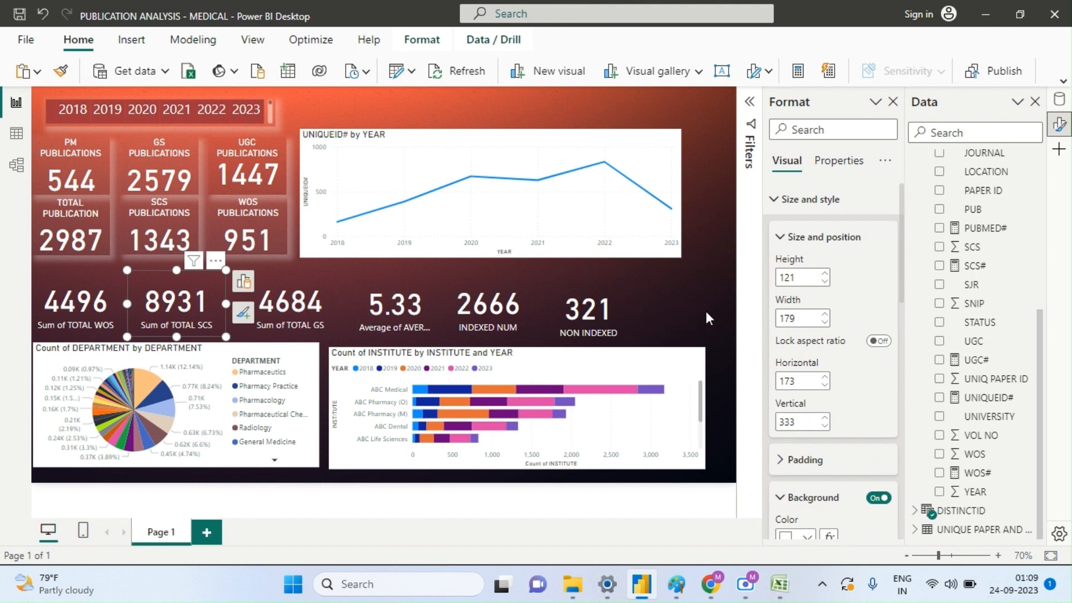
double_click(803, 319)
click(809, 319)
key(BackSpace)
key(BackSpace)
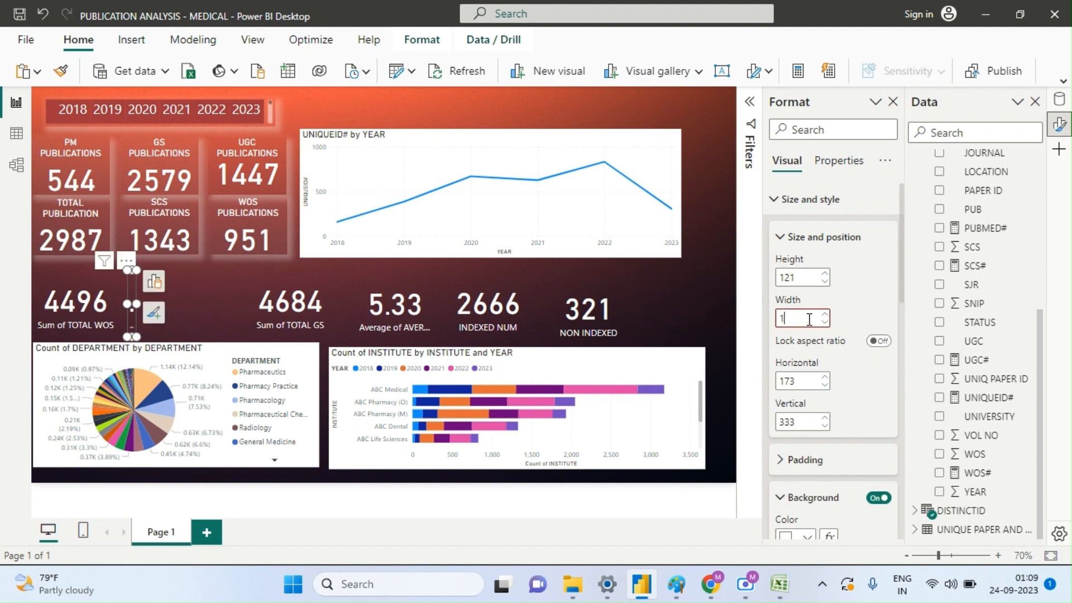
text(61)
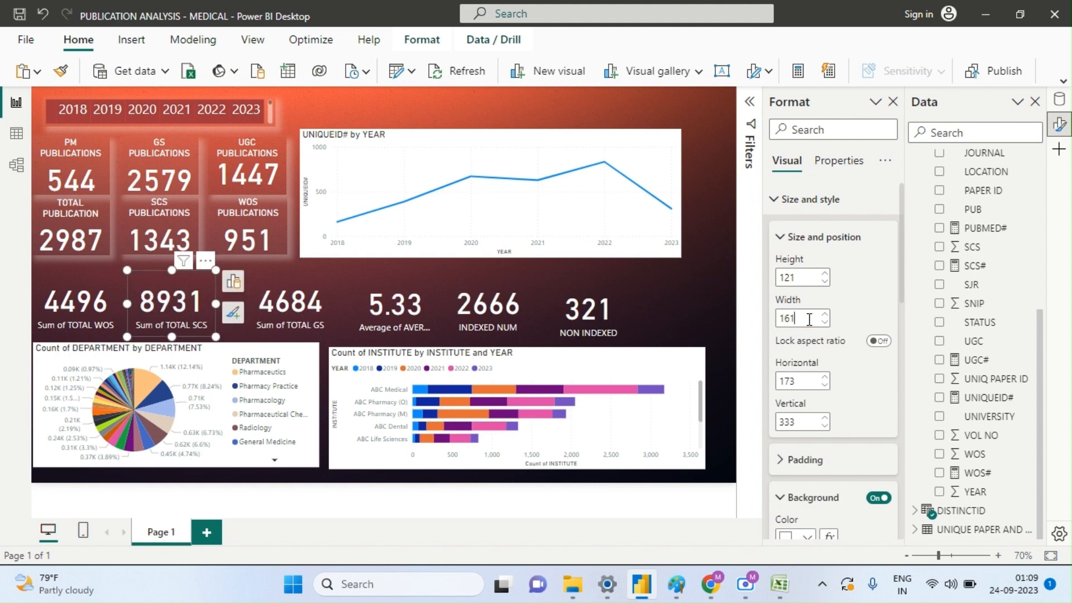
click(303, 306)
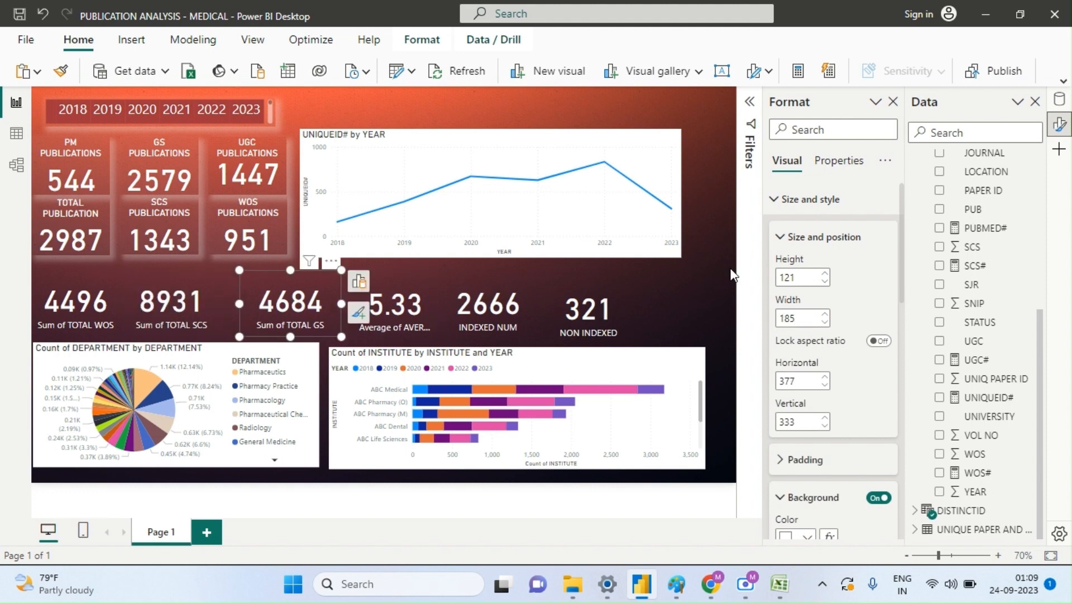
double_click(807, 318)
text(161)
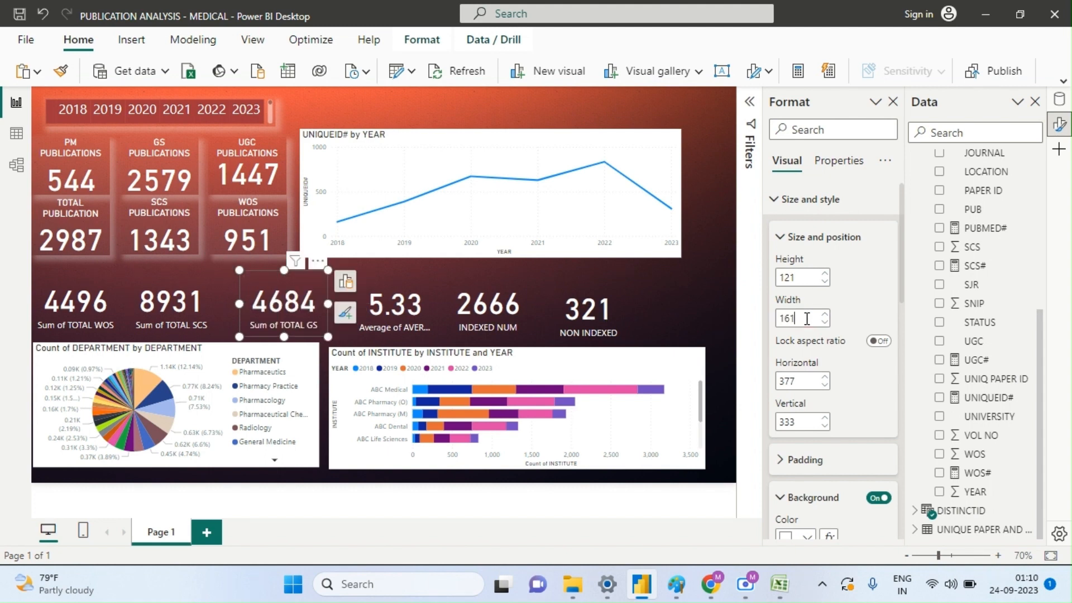
- Set the Average card's height to 121 and width to 161, matching the Sum of TOTAL SCS and GS cards
click(137, 316)
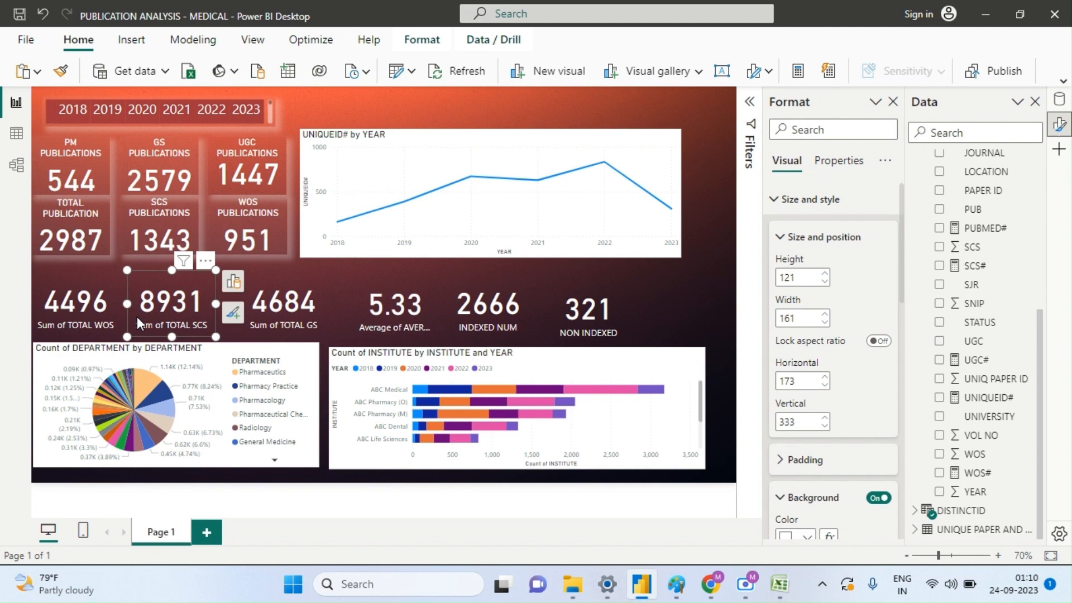
click(276, 313)
click(393, 318)
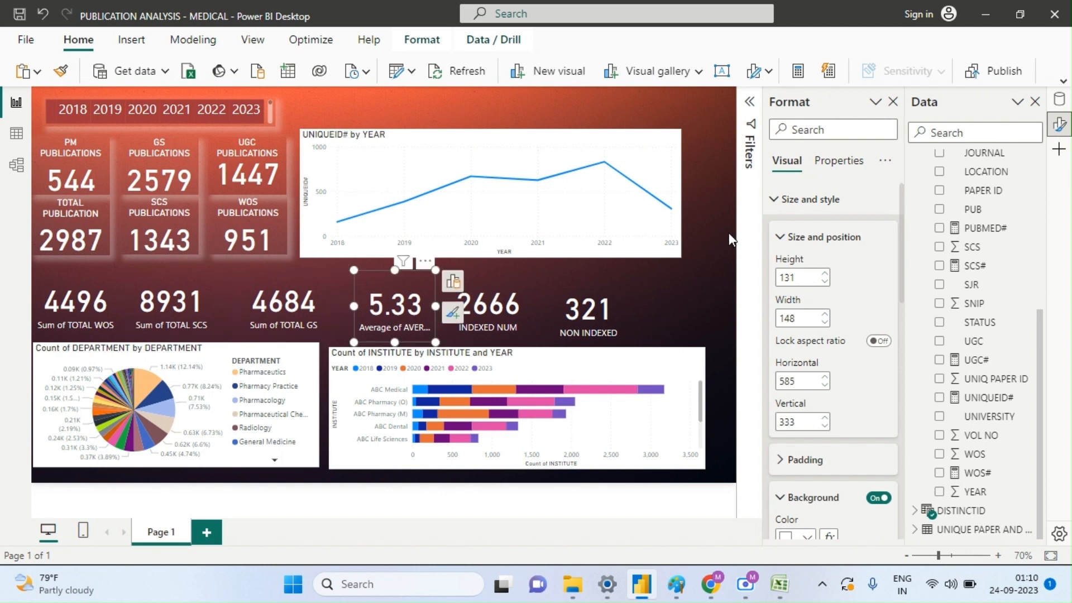
double_click(807, 280)
text(121)
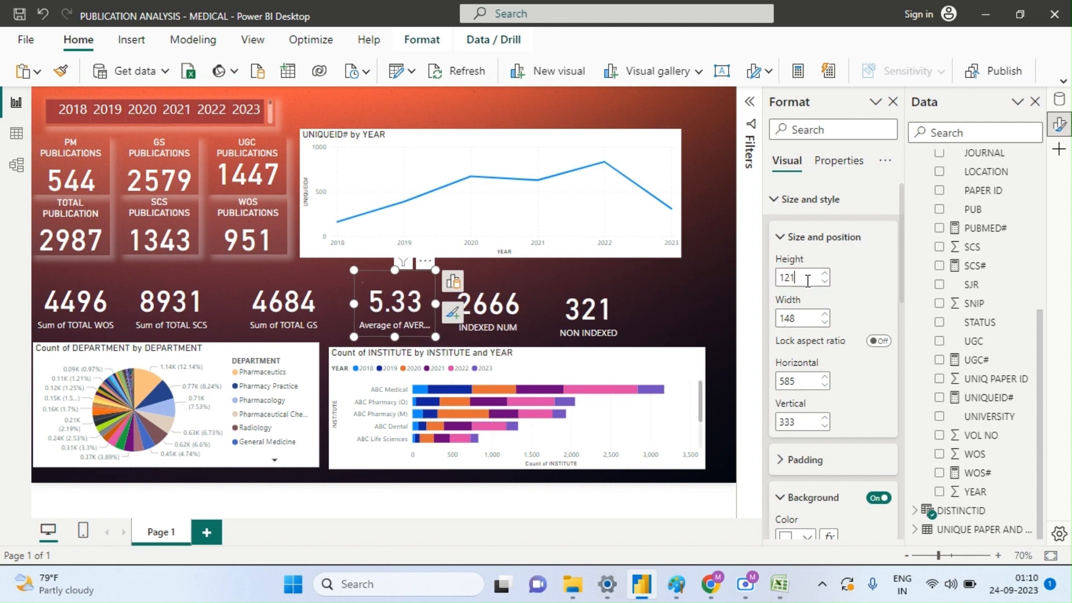
double_click(807, 318)
text(16)
text(3)
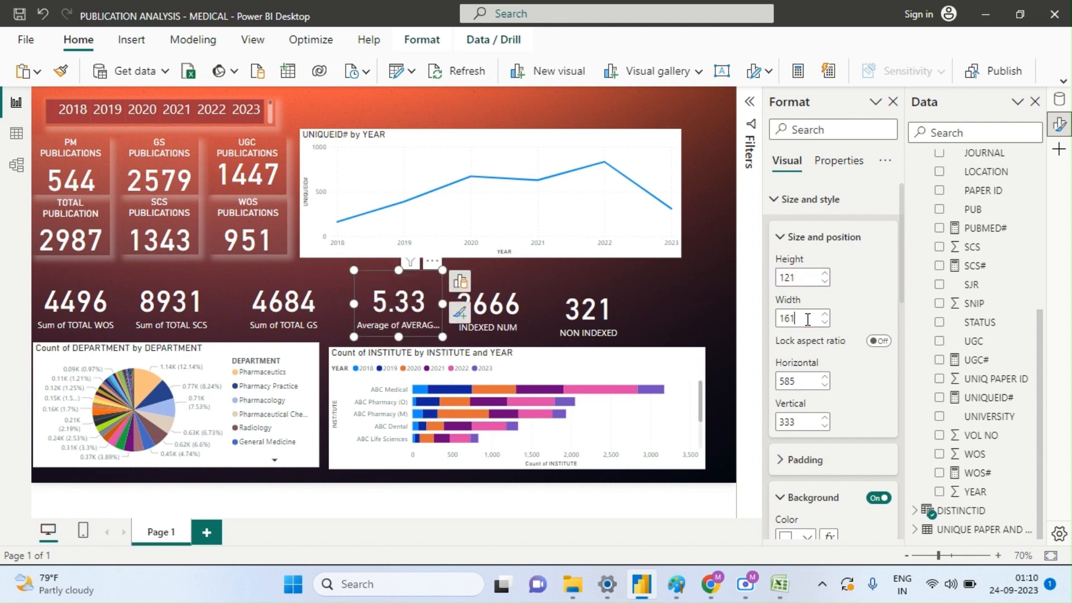
- Set the INDEXED NUM card's height to 121 and width to 161
click(509, 313)
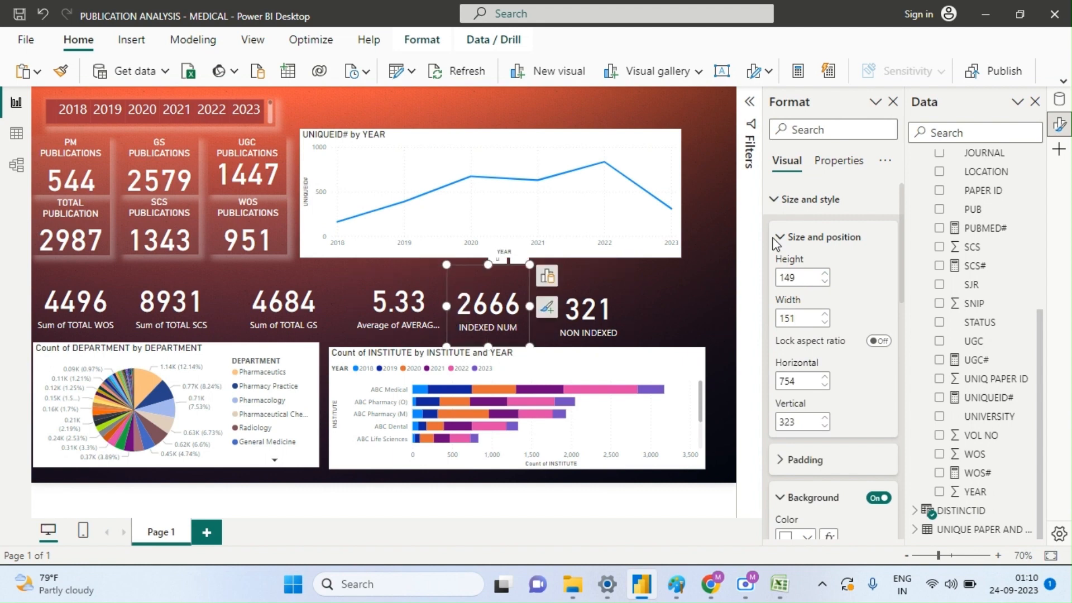
double_click(813, 278)
click(814, 282)
key(BackSpace)
key(BackSpace)
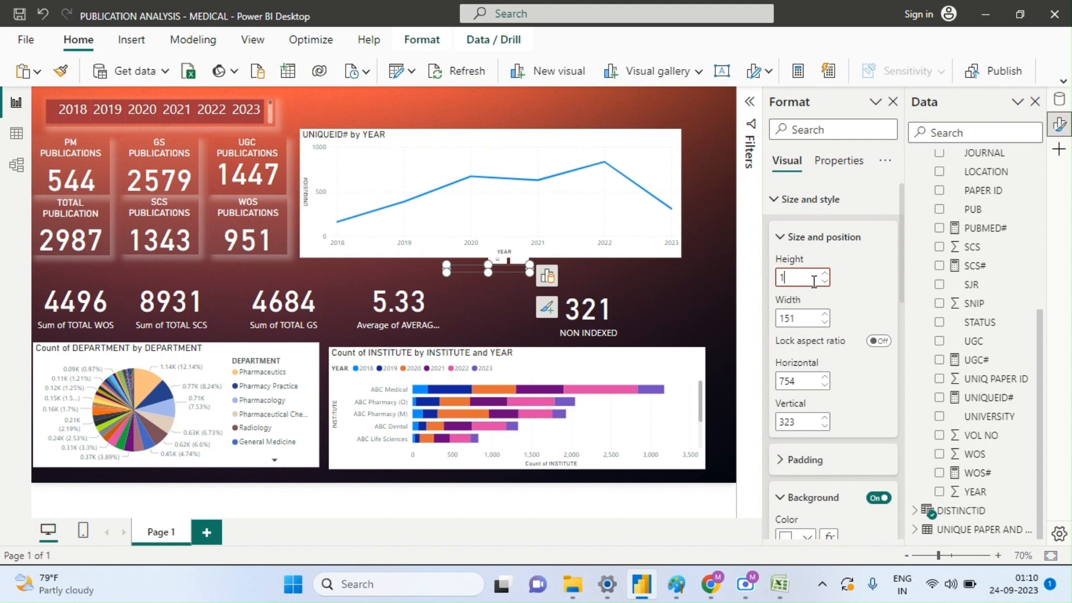
text(21)
double_click(801, 317)
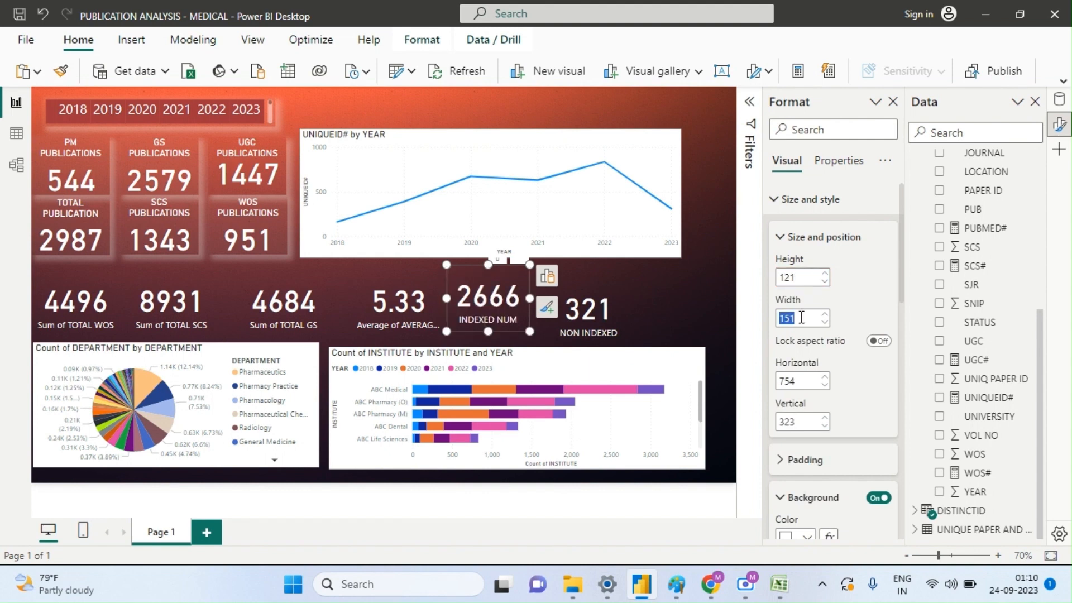
text(1)
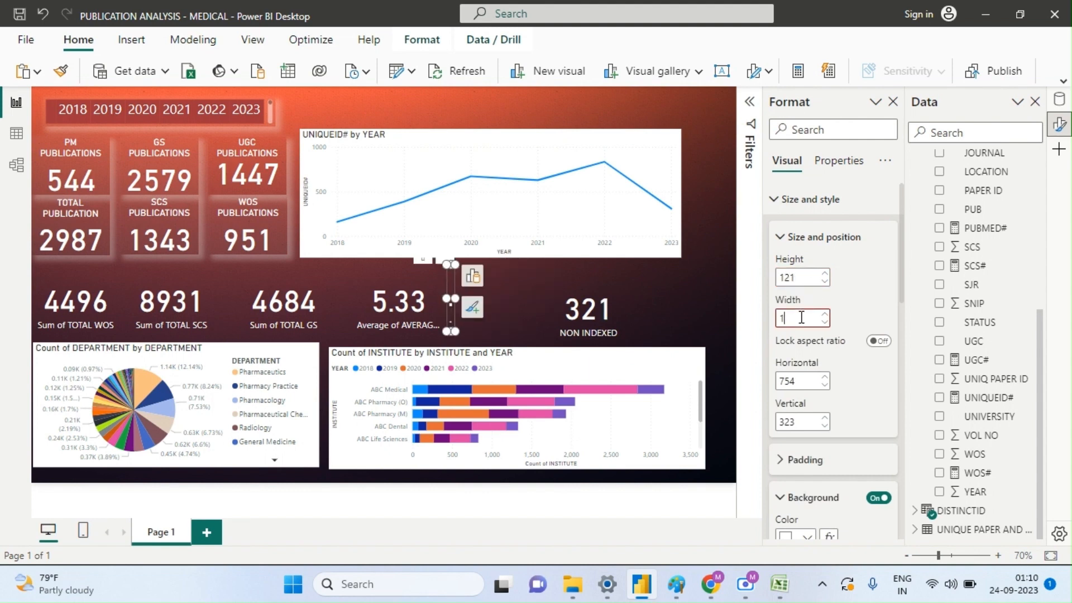
text(61)
- Set the NON INDEXED card's height to 121 and width to 161
click(603, 310)
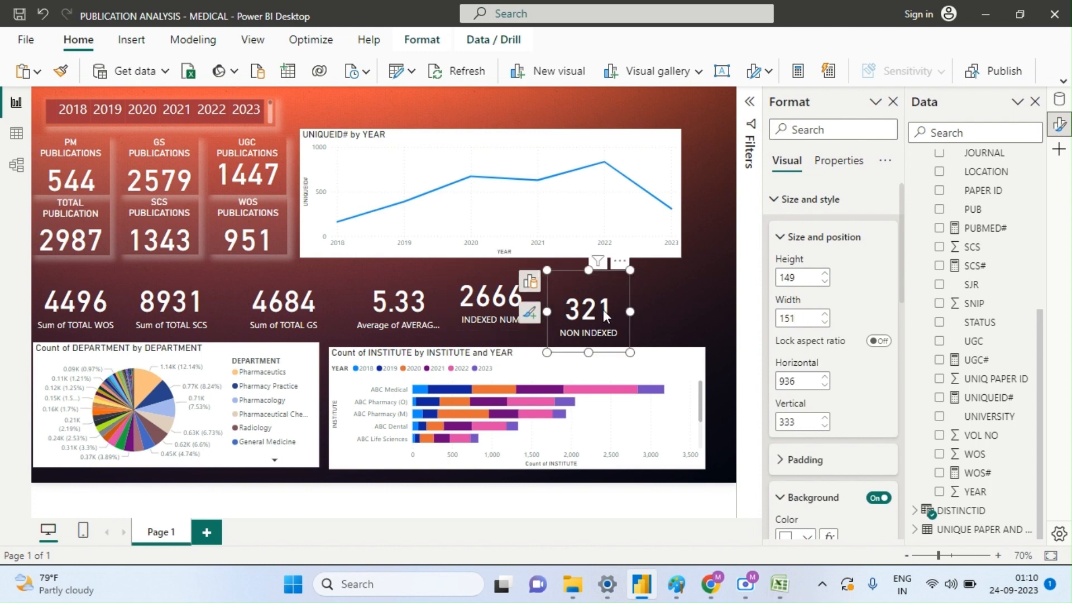
double_click(806, 277)
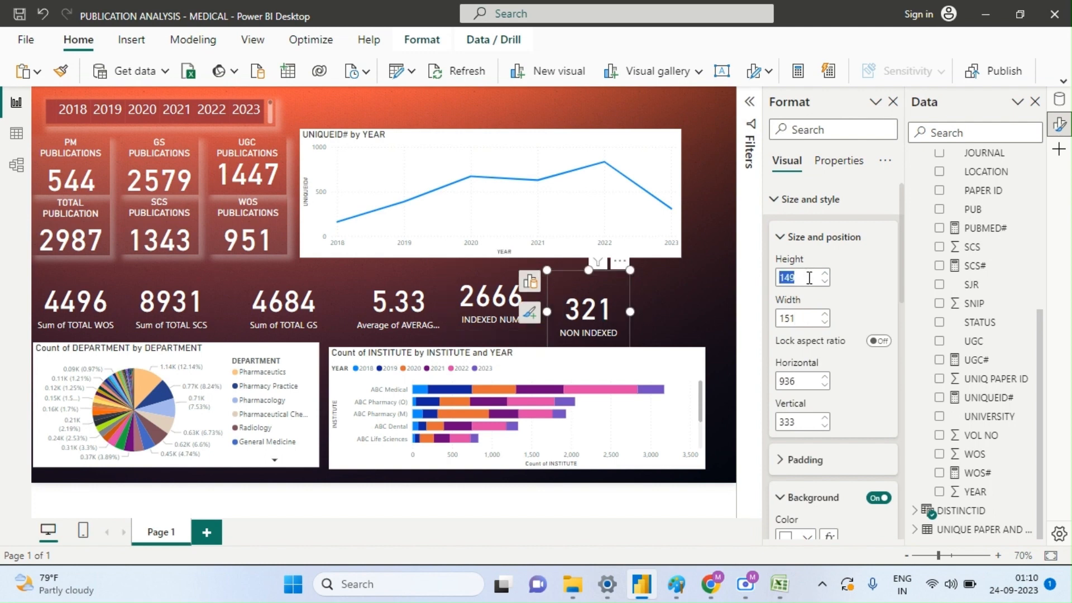
text(121)
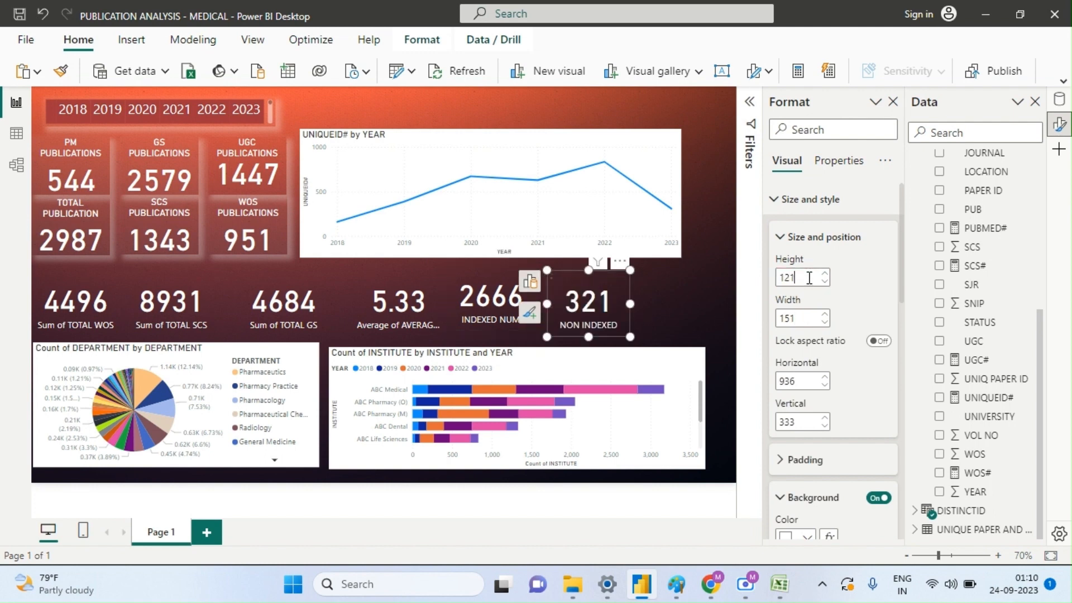
double_click(802, 319)
text(161)
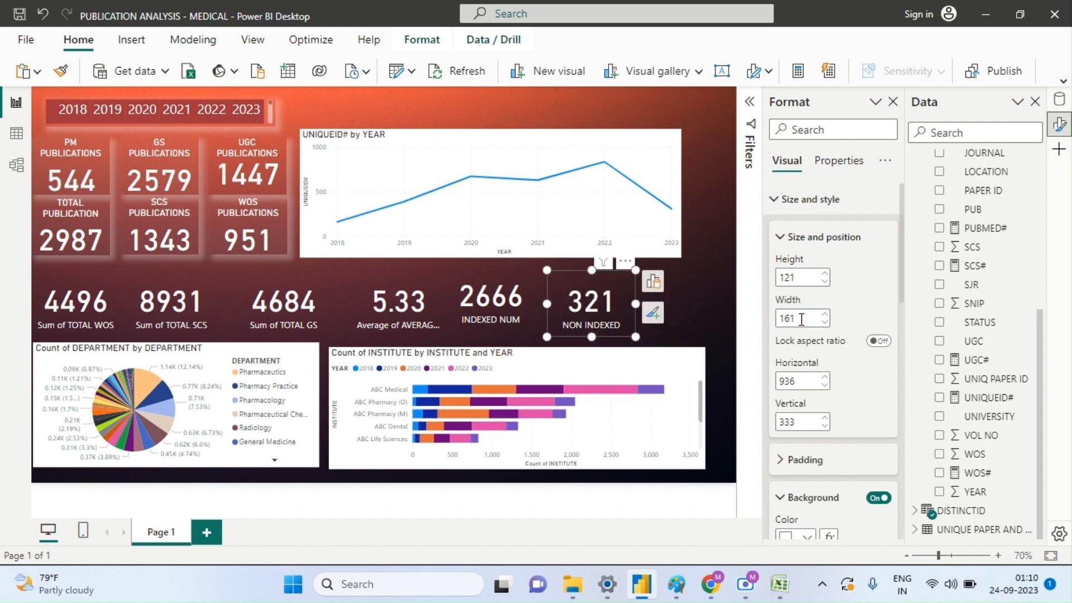
click(694, 321)
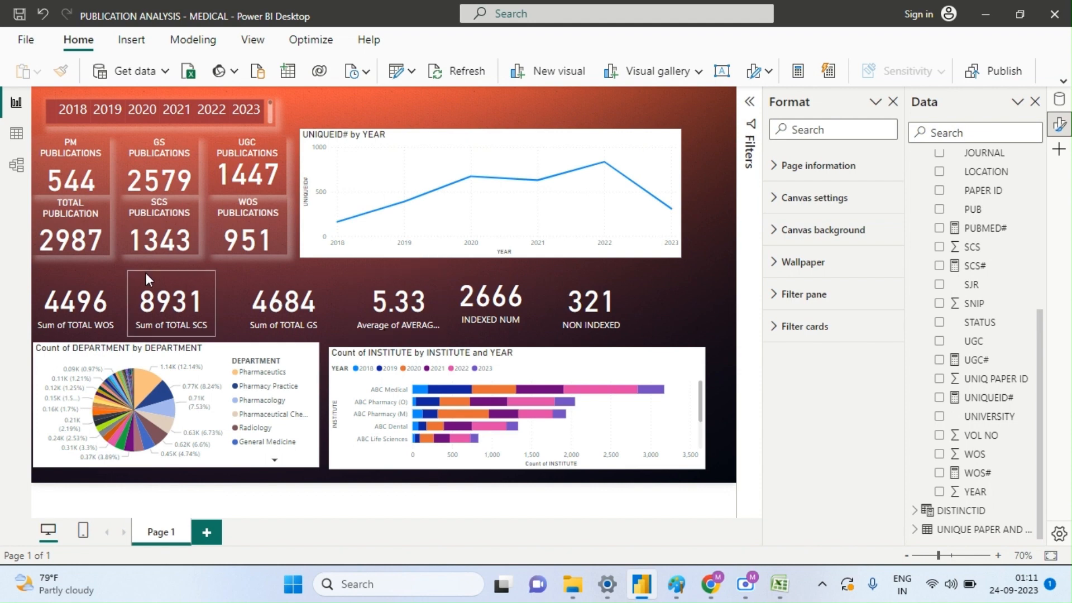
- Give the Sum of TOTAL WOS card the title text CITATION WOS
click(78, 320)
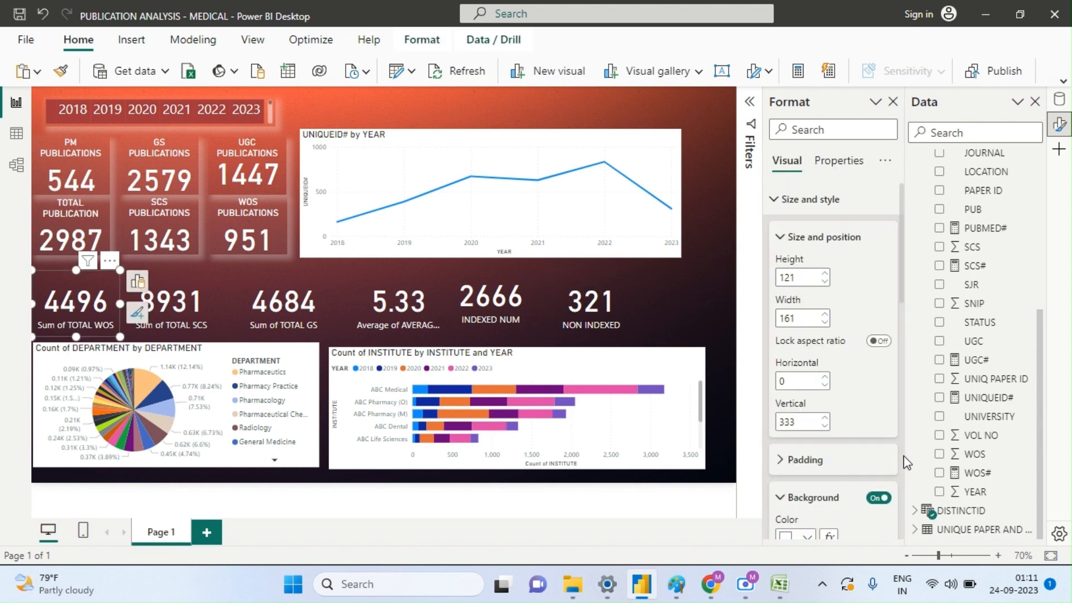
scroll(827, 335, down, 10)
click(814, 269)
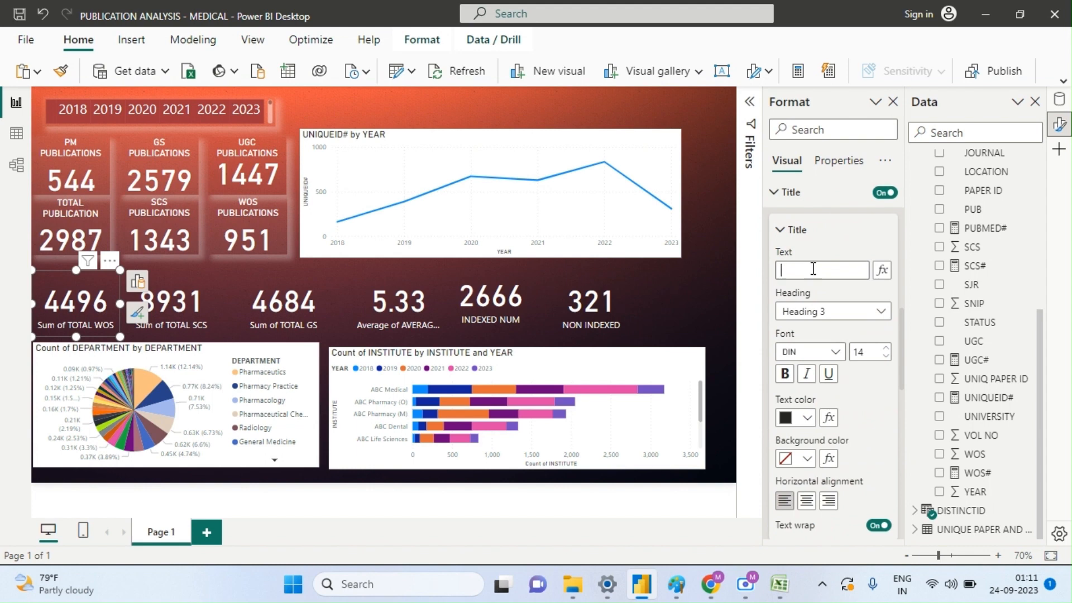
text(TOTAL CITATION)
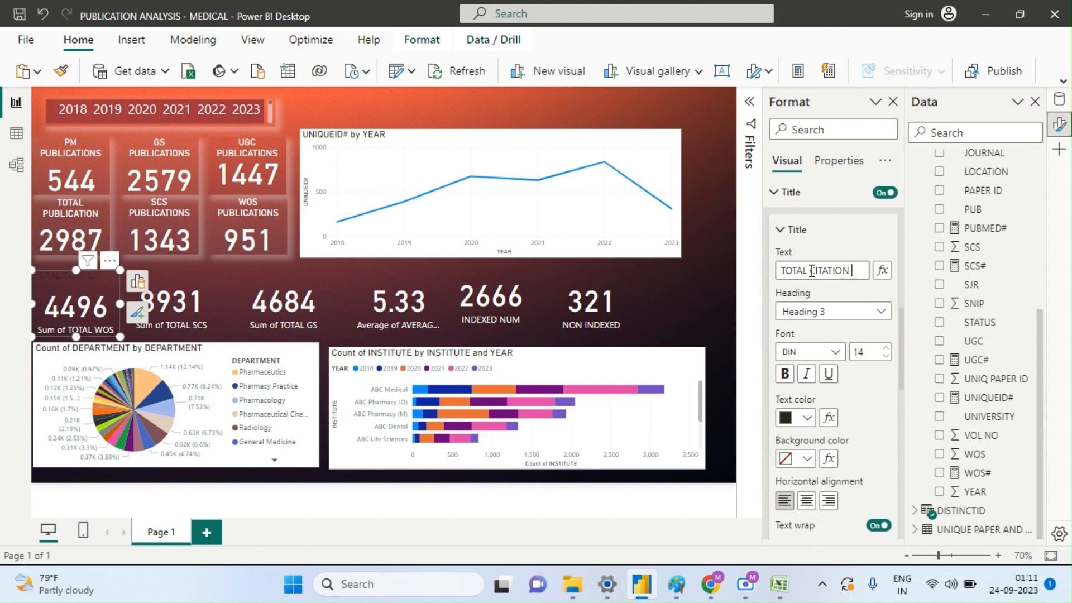
text( WOS)
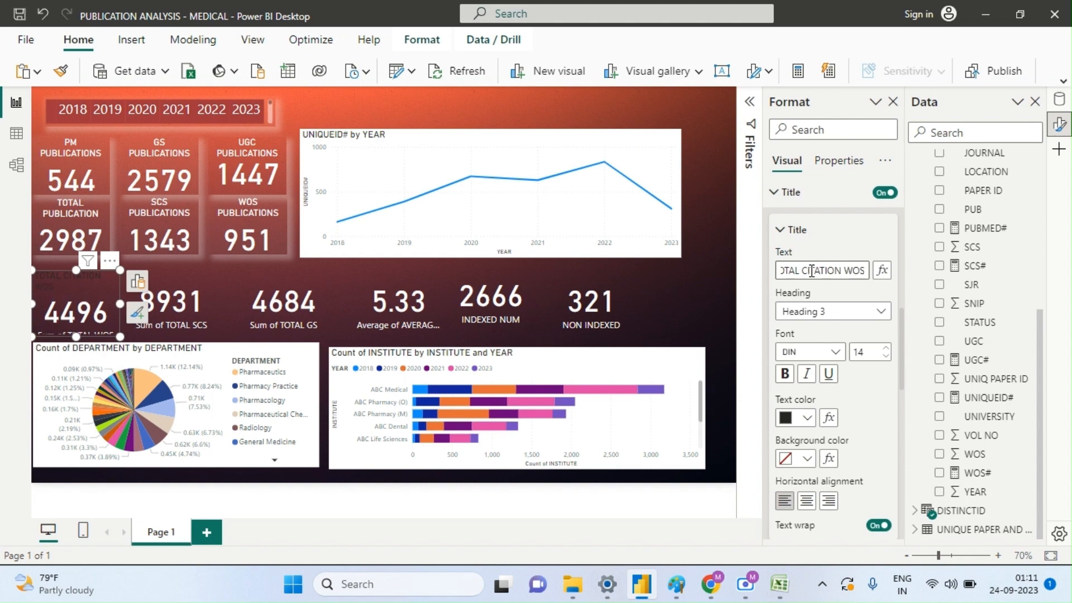
click(805, 272)
key(BackSpace)
key(BackSpace)
key(BackSpace)
key(BackSpace)
key(BackSpace)
key(BackSpace)
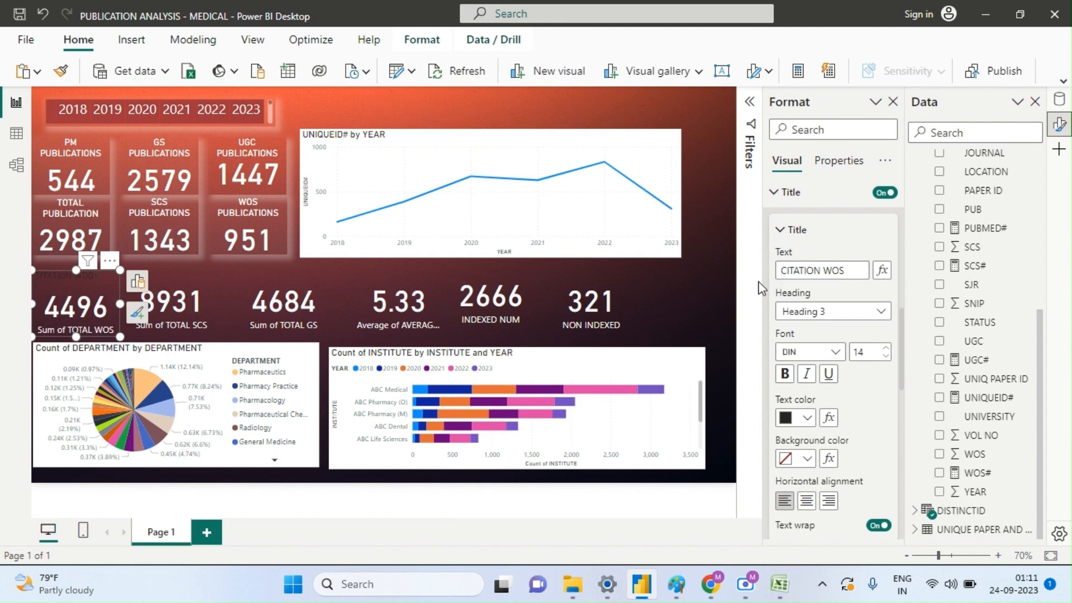
- Make the CITATION WOS card's title white and centre it horizontally
click(806, 418)
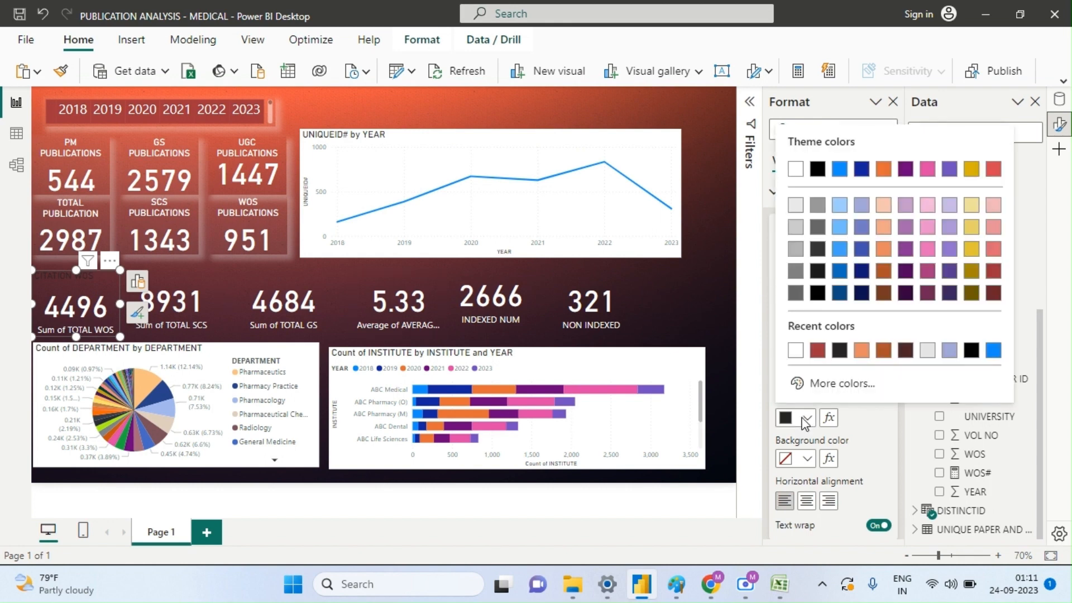
click(799, 169)
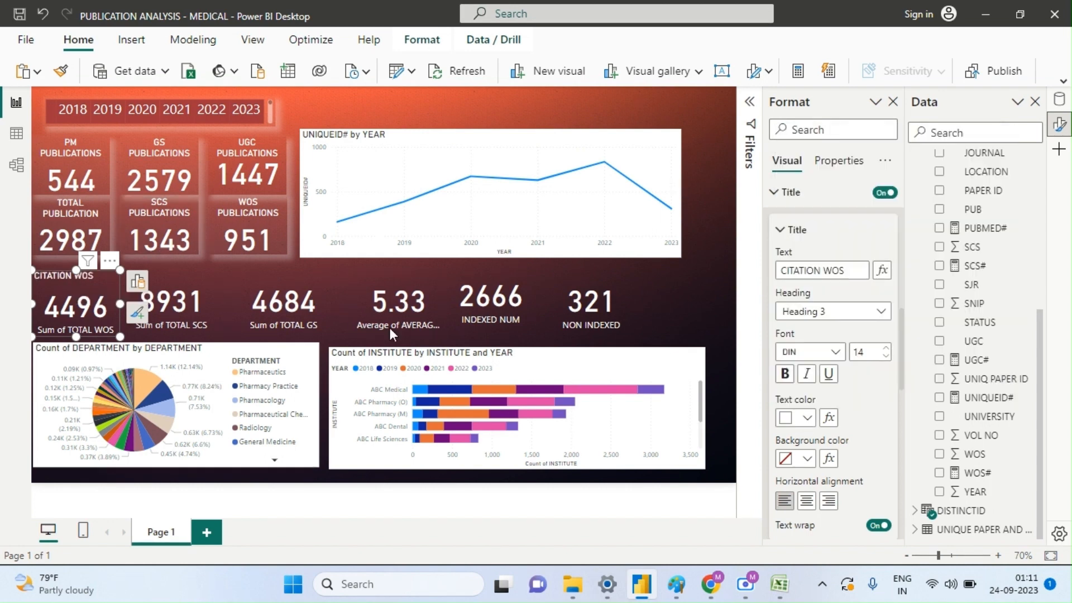
click(805, 504)
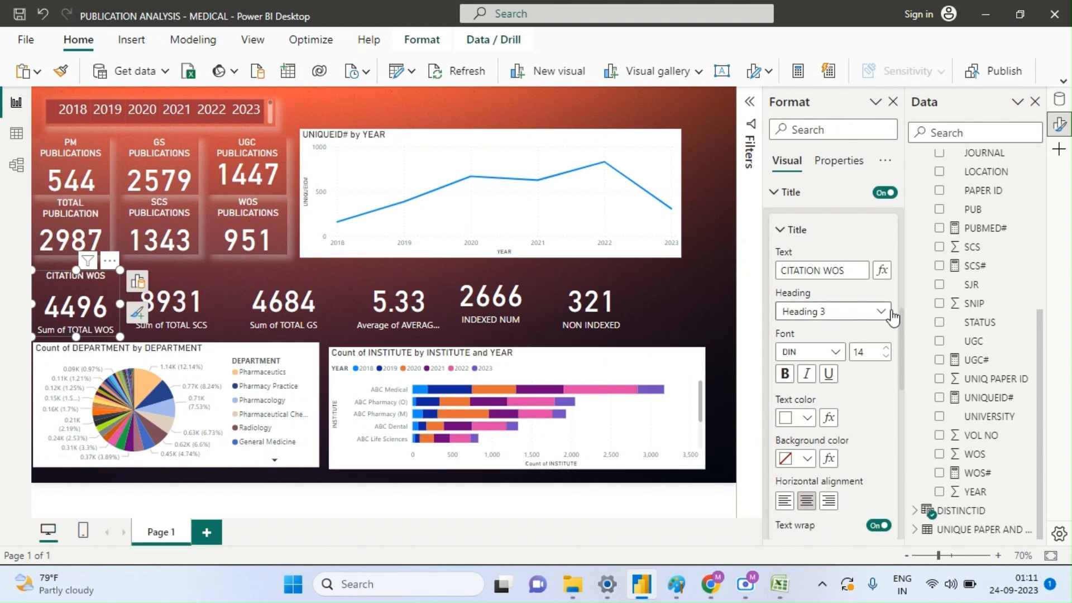
- Turn off the category label of the CITATION WOS card
drag(903, 323, 909, 471)
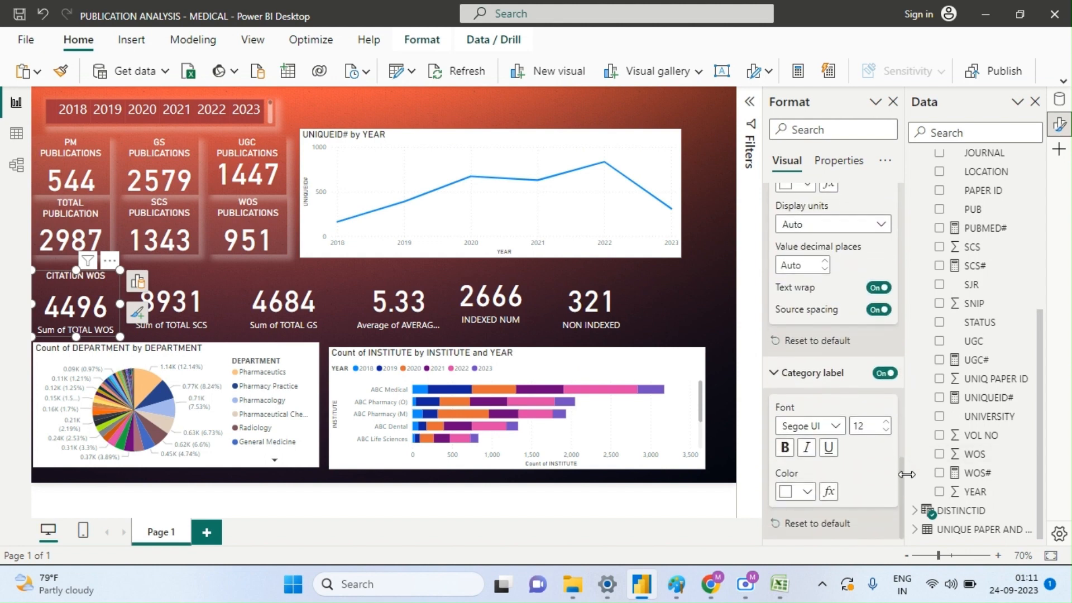
click(885, 373)
key(Escape)
click(60, 302)
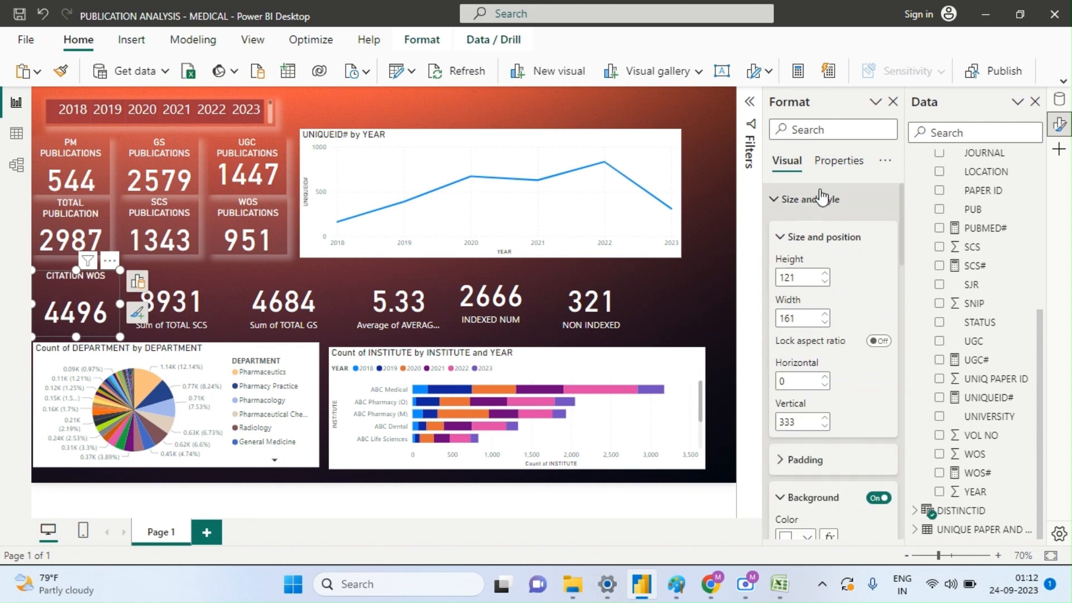
- Turn on the visual border and shadow of the CITATION WOS card and set the shadow colour to white
click(814, 237)
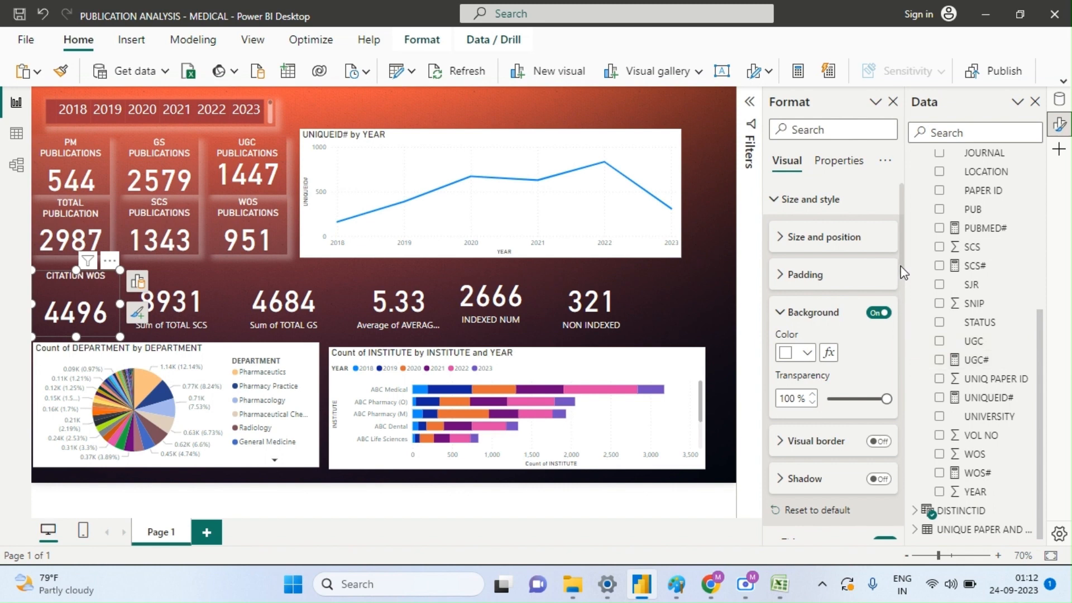
drag(905, 273, 906, 316)
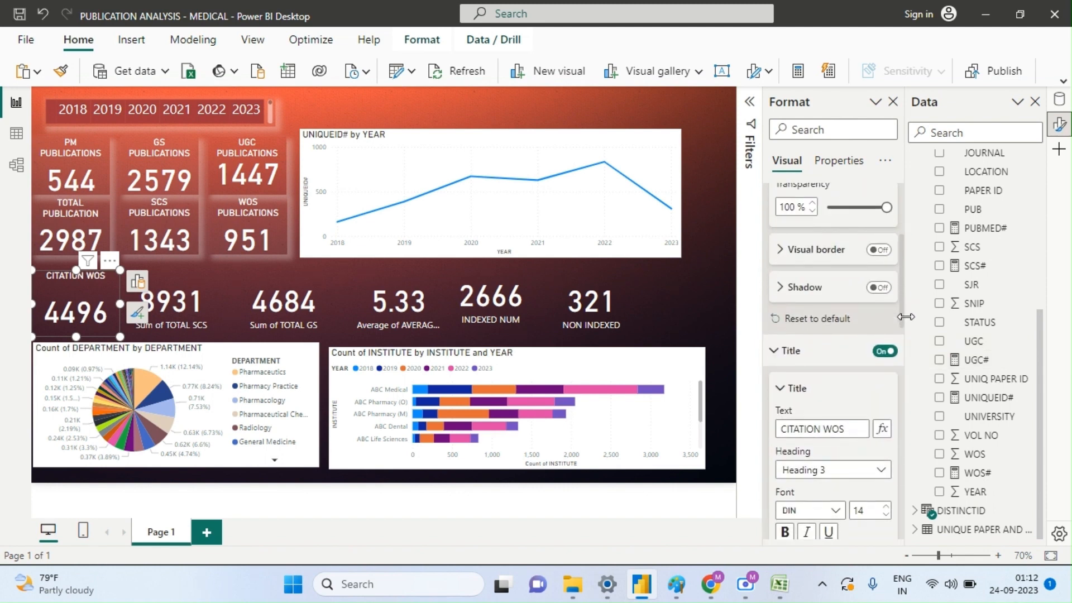
click(878, 250)
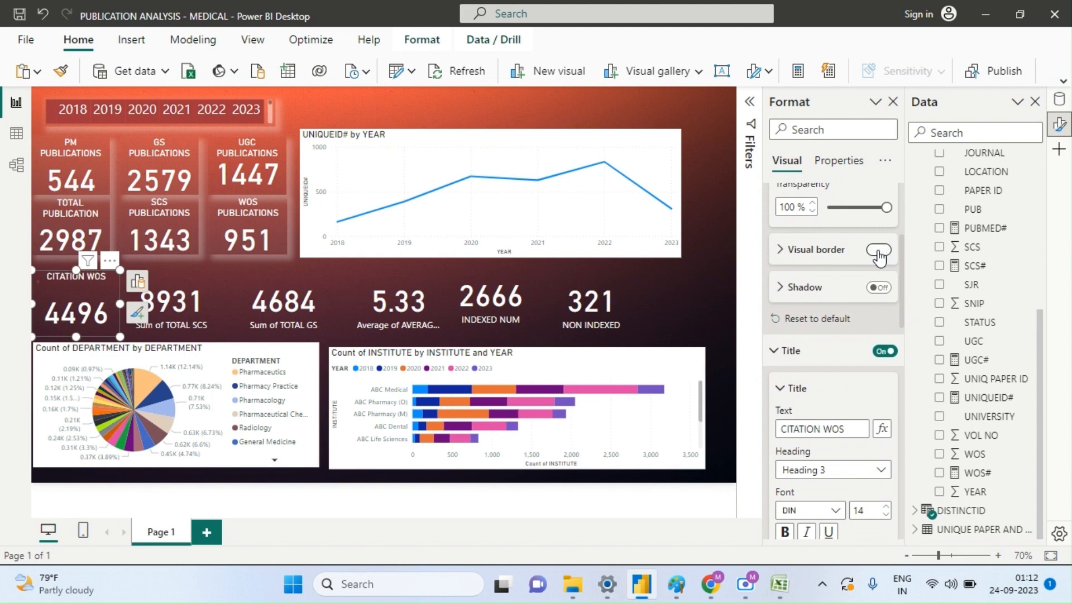
click(834, 288)
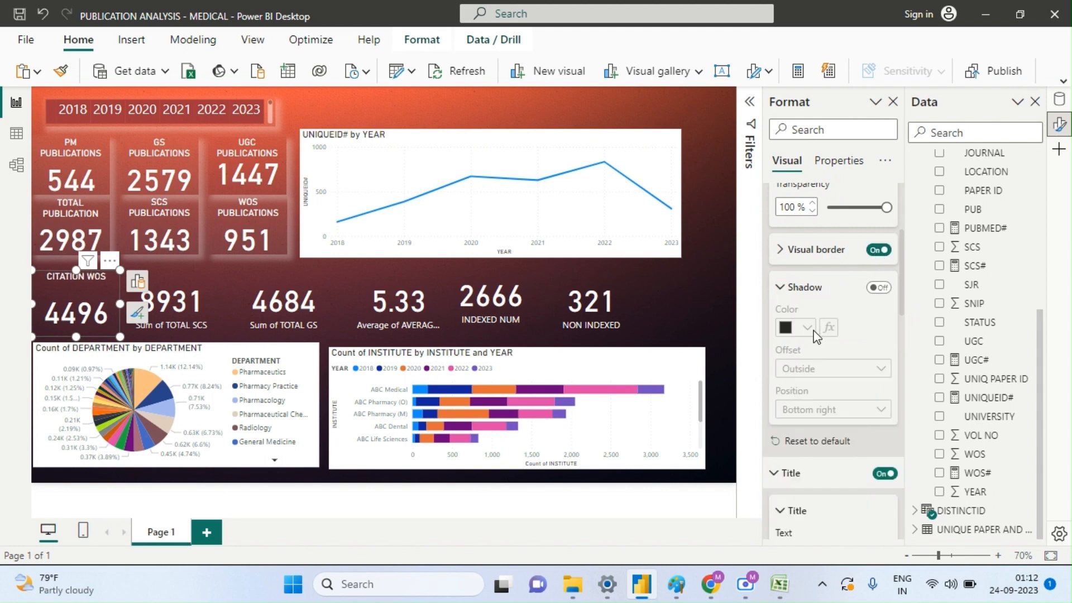
click(877, 289)
click(882, 288)
click(882, 288)
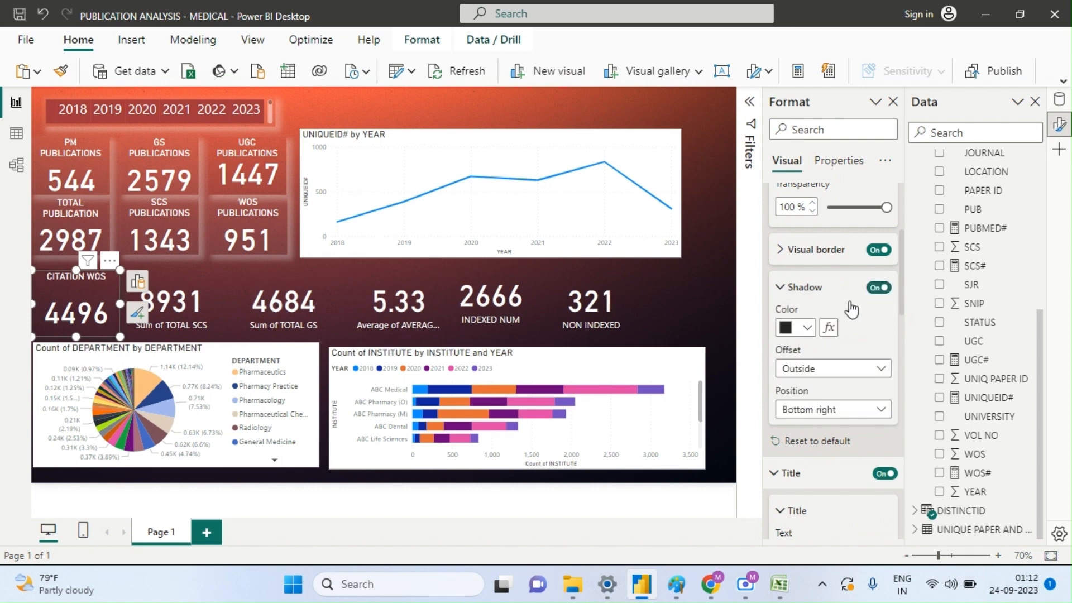
click(806, 328)
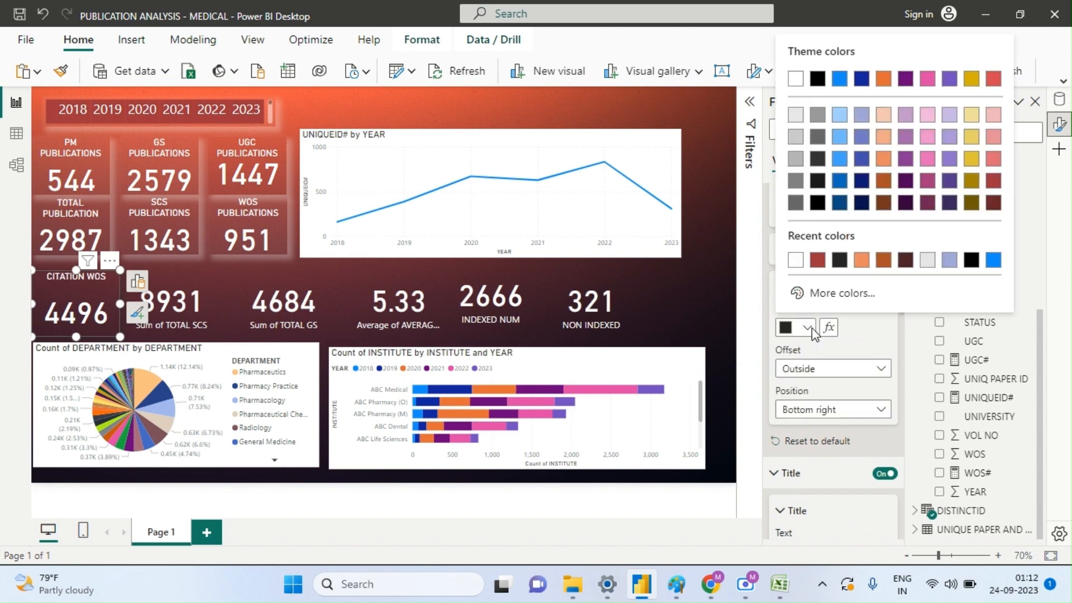
click(796, 78)
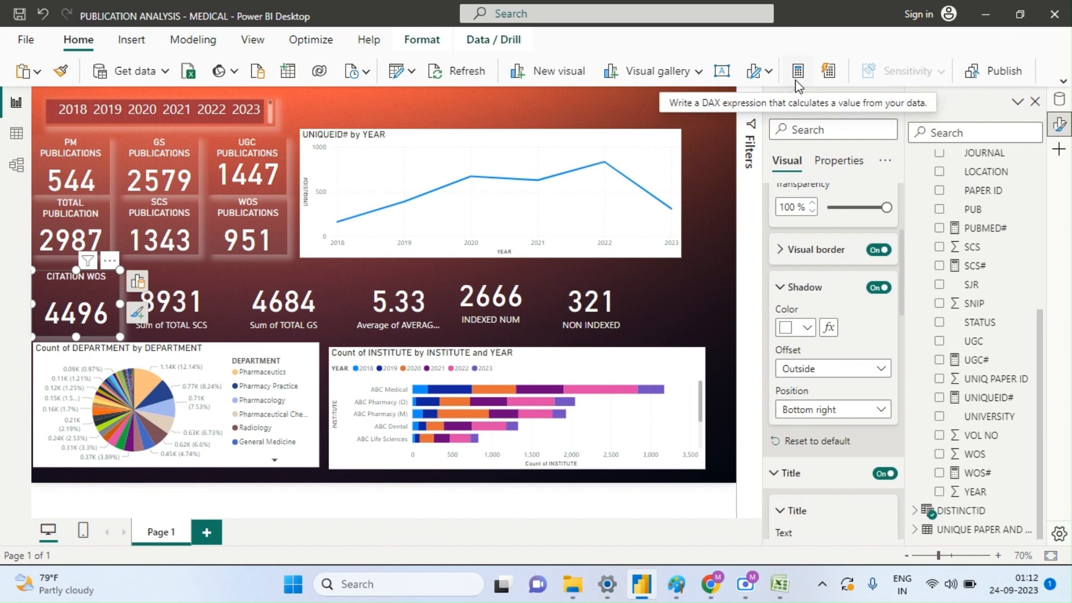
click(681, 311)
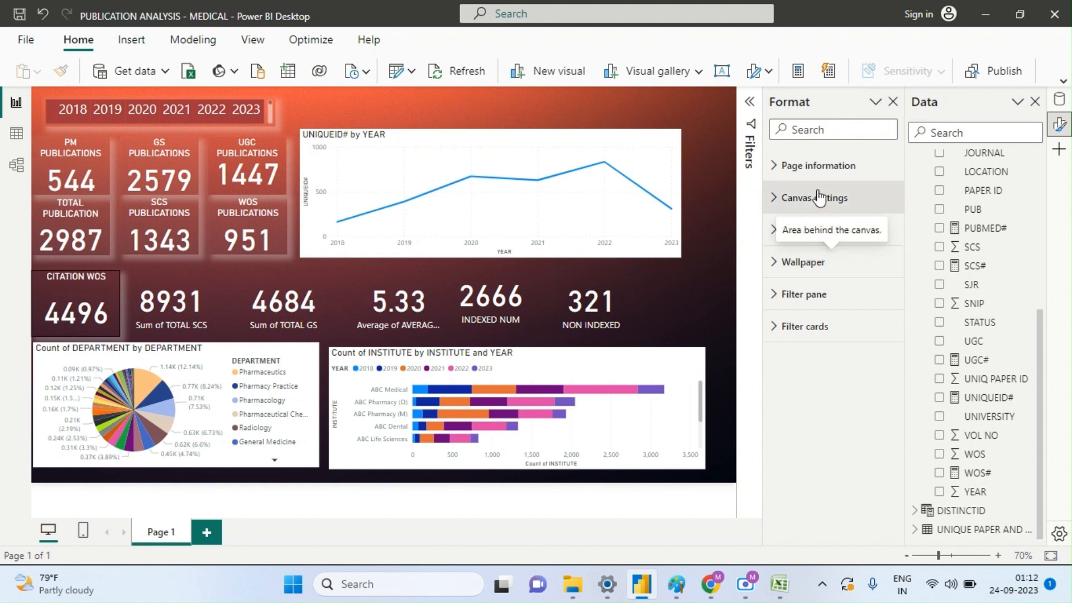
- Turn off the visual border of the CITATION WOS card
click(70, 289)
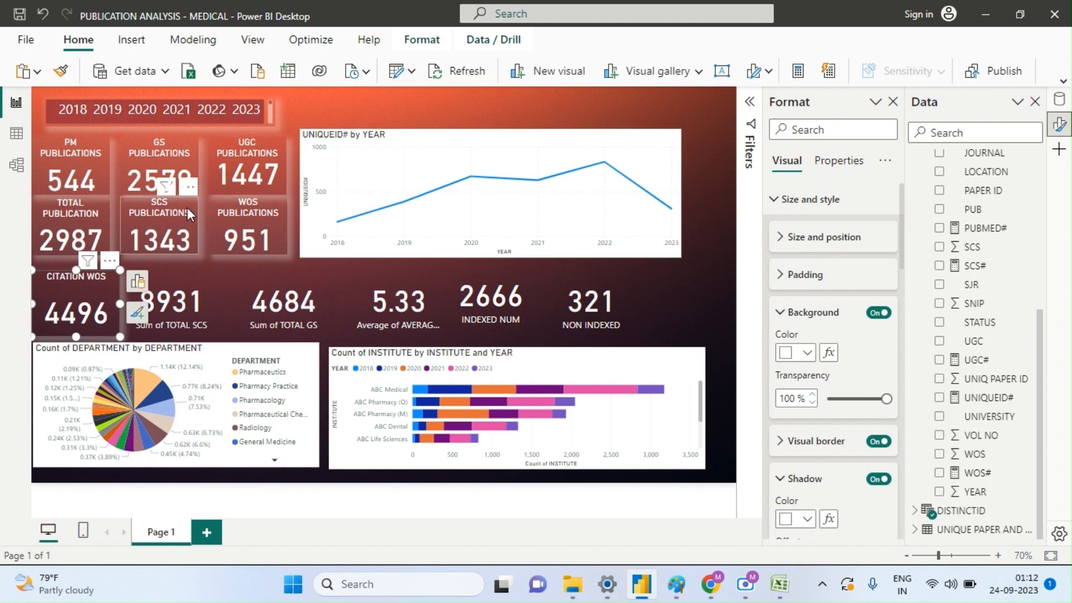
click(869, 442)
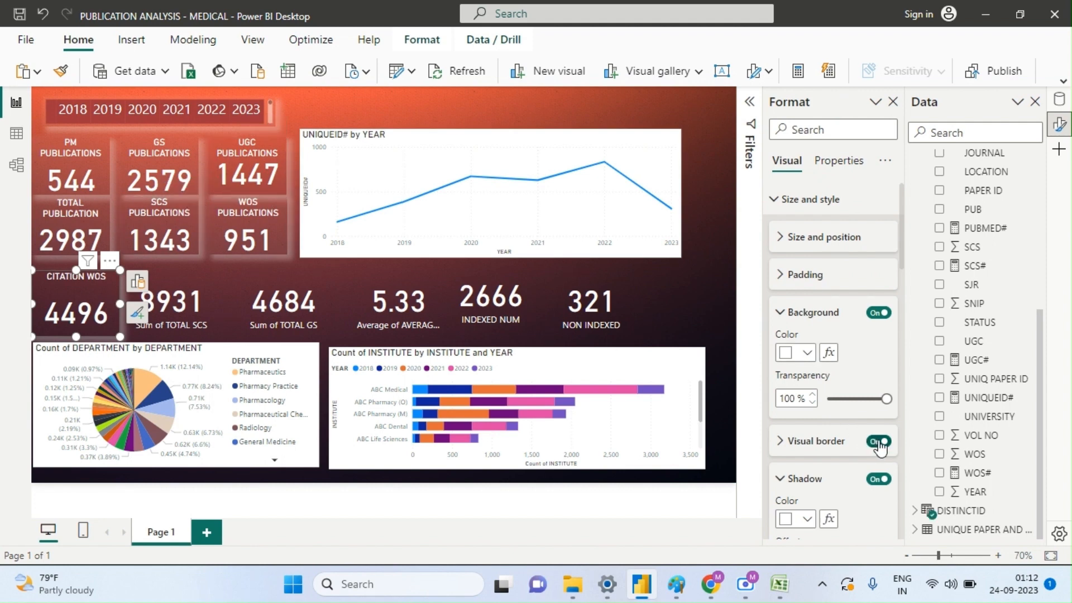
click(704, 316)
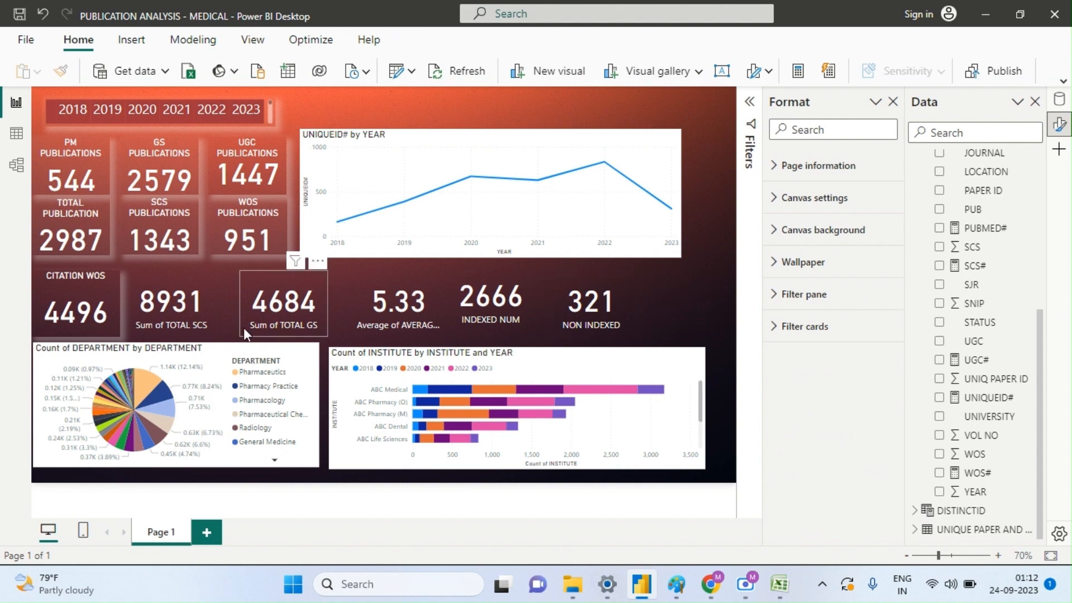
- Turn off the category labels of the five middle-row cards that follow the CITATION WOS card
click(173, 311)
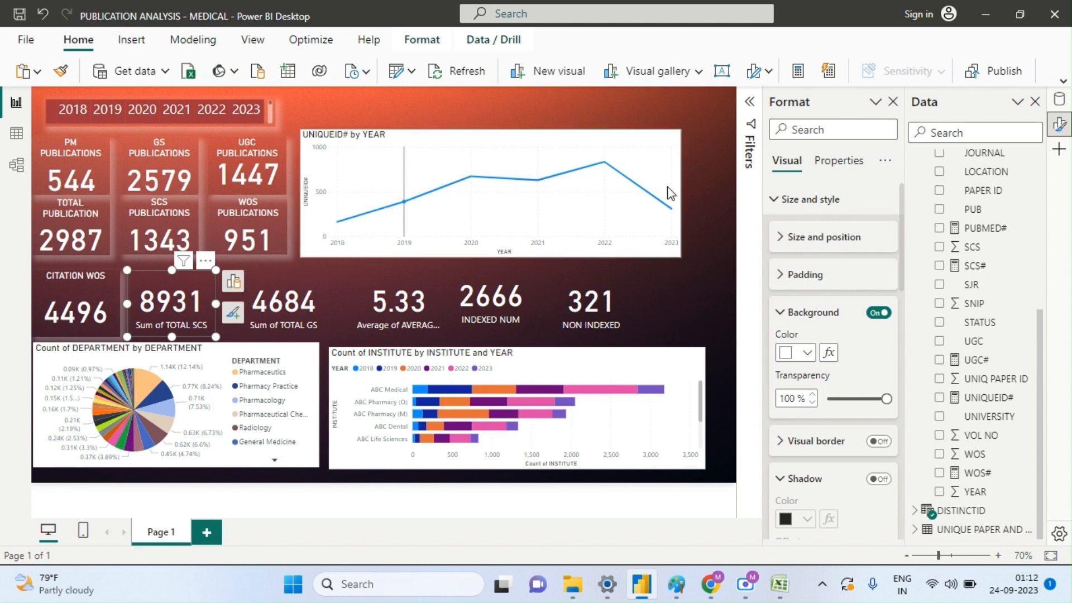
ctrl+click(287, 314)
ctrl+click(387, 314)
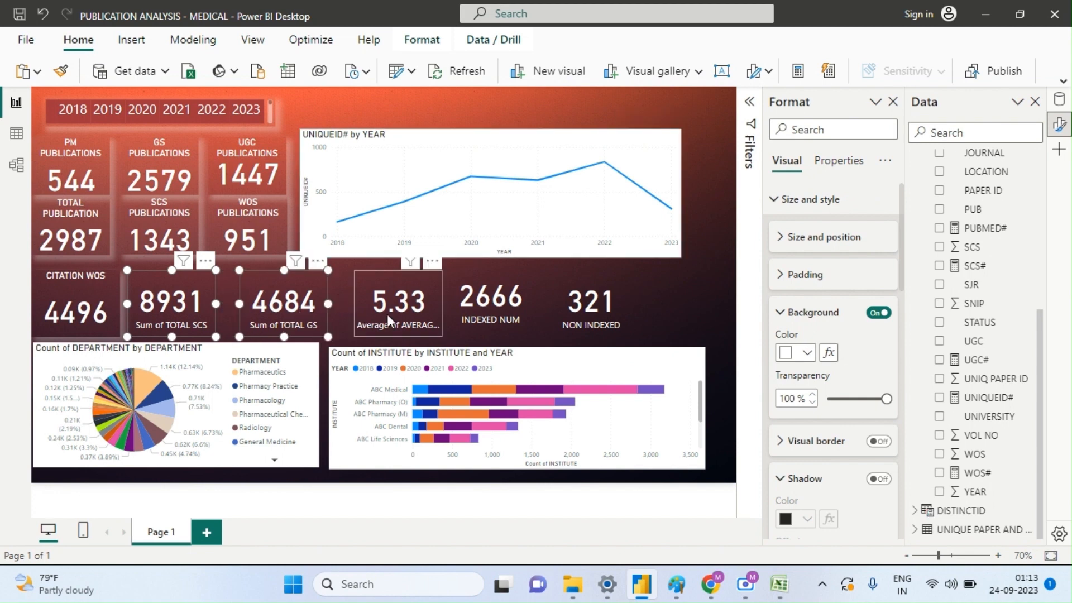
ctrl+click(478, 313)
ctrl+click(564, 313)
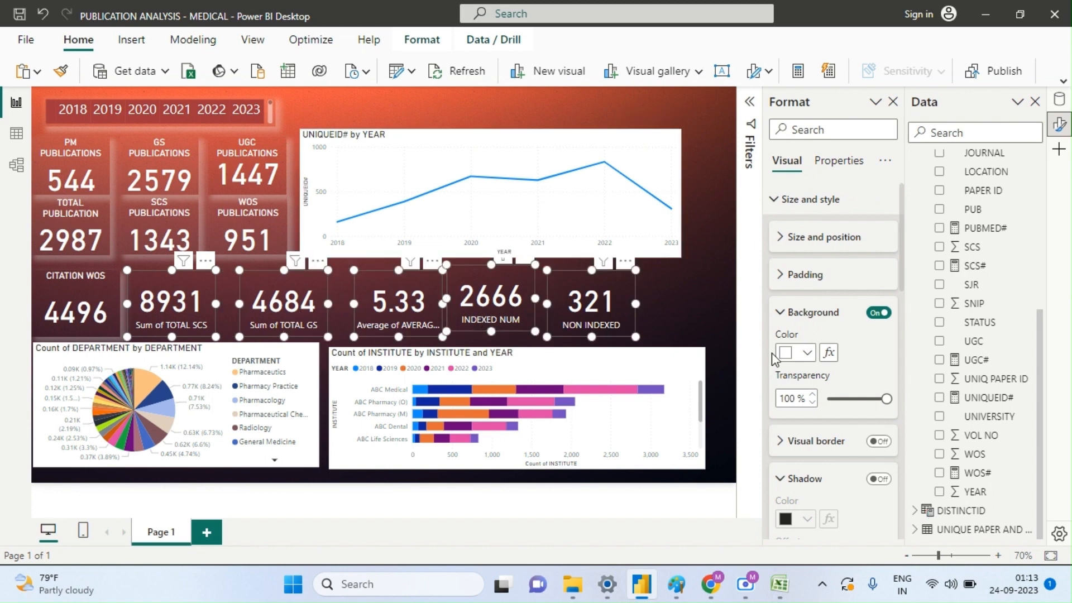
click(824, 207)
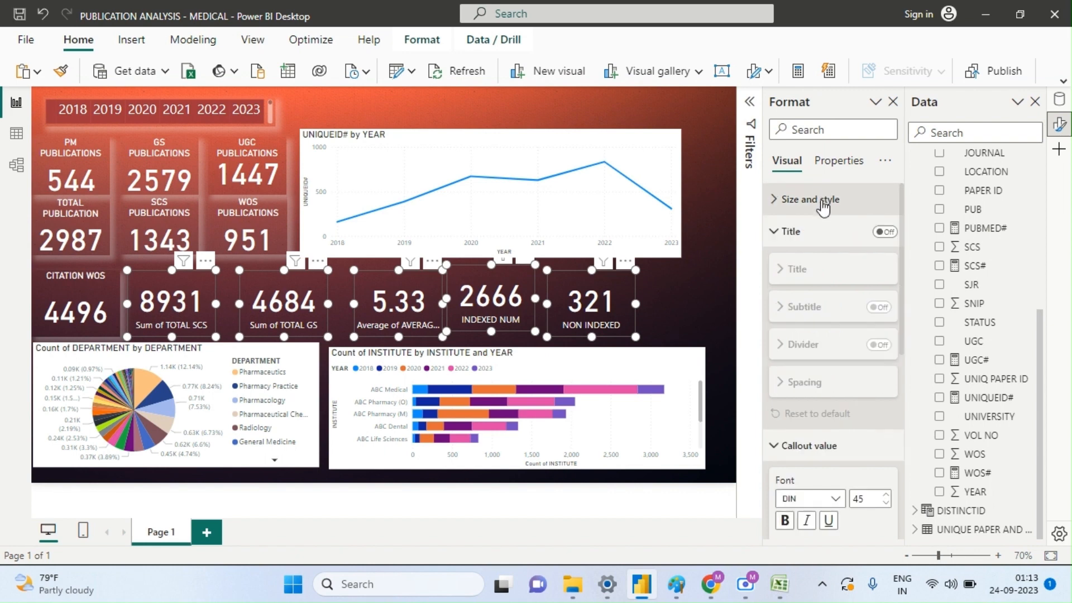
click(813, 237)
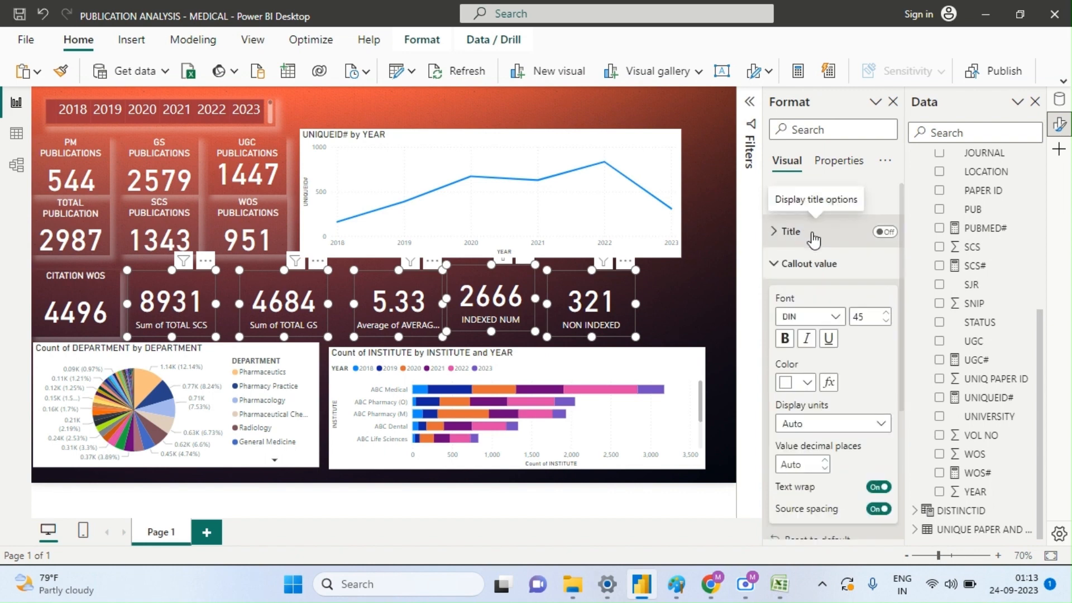
scroll(902, 471, down, 5)
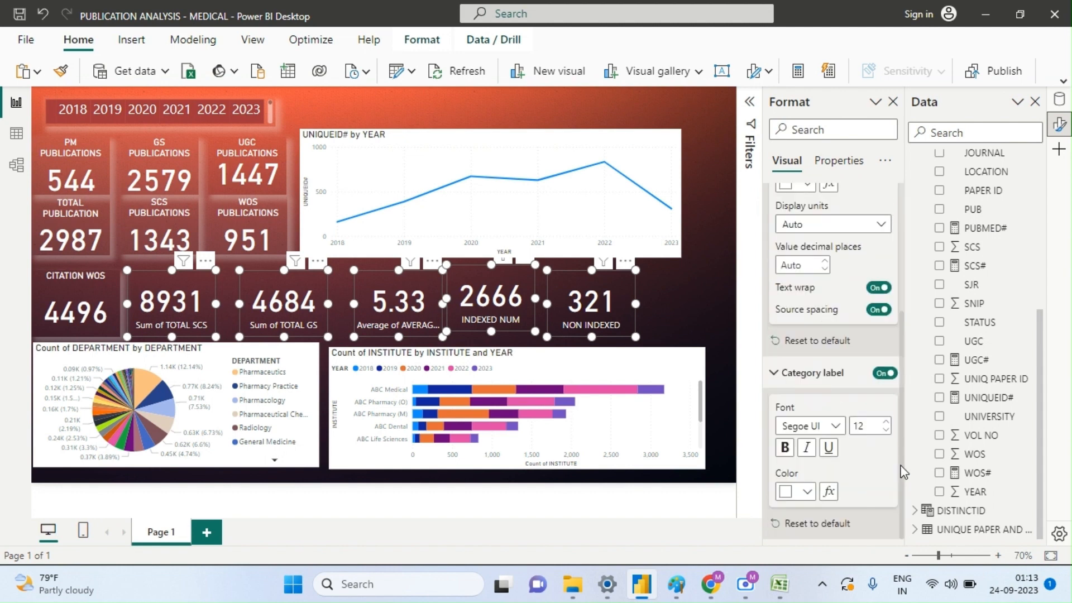
click(881, 374)
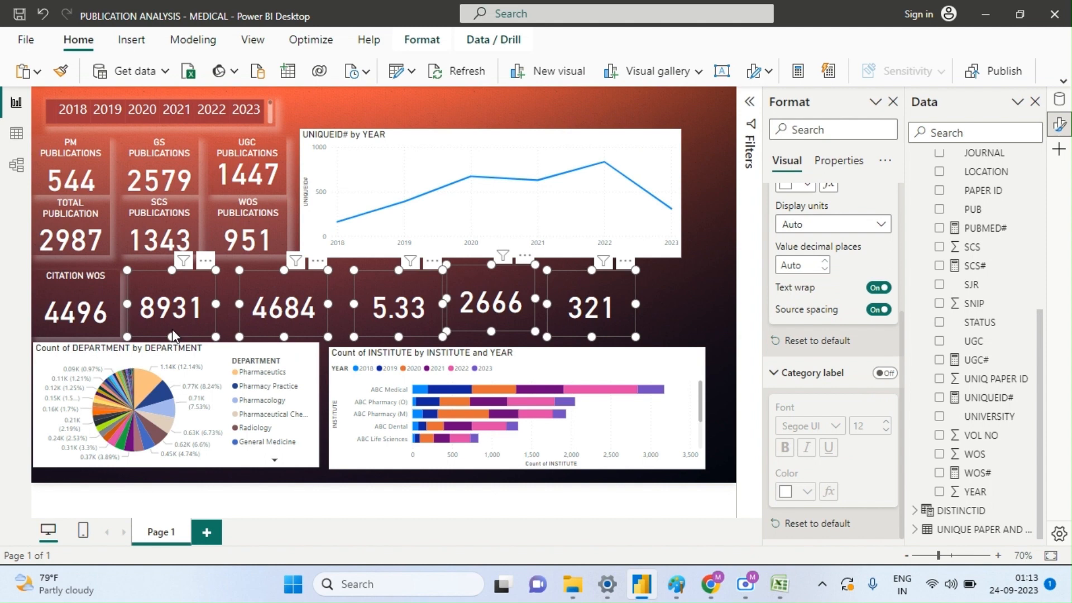
click(673, 310)
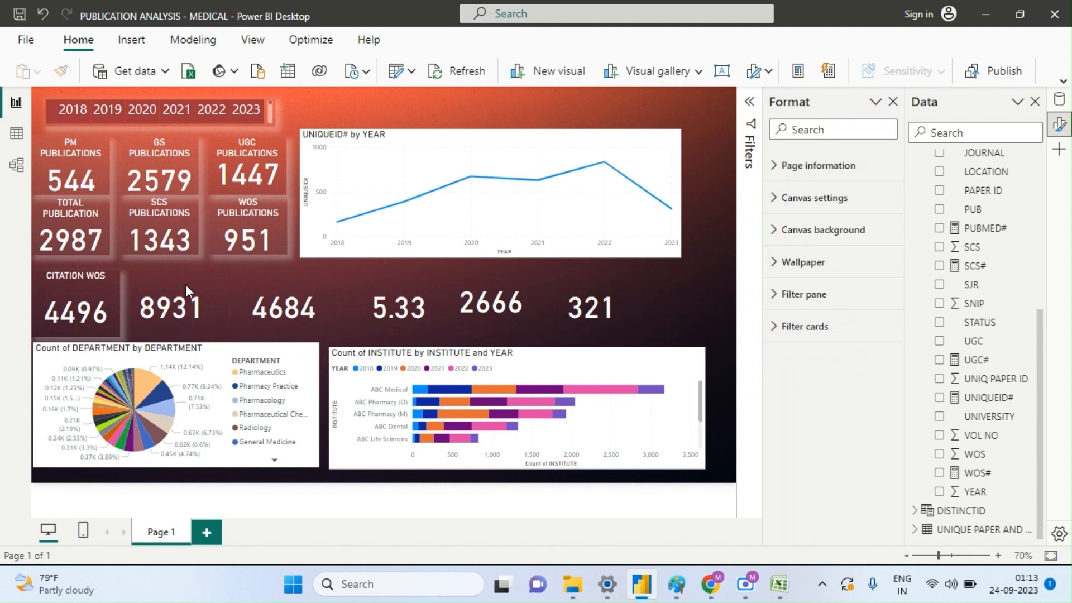
- Turn on the title of the 8931 card beside CITATION WOS and set its text to CITATION SCS
click(174, 305)
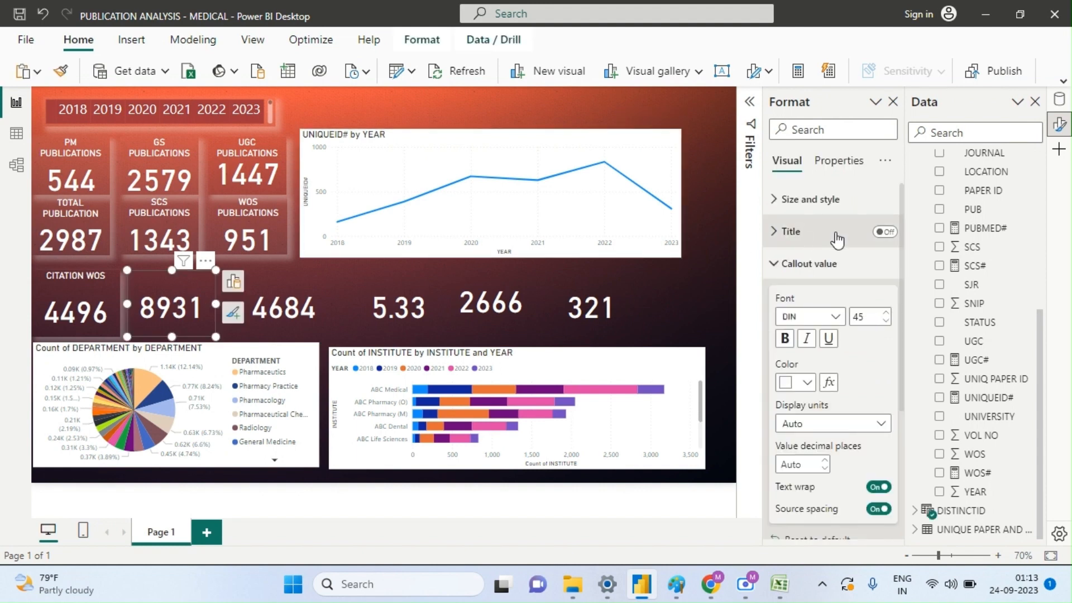
click(885, 232)
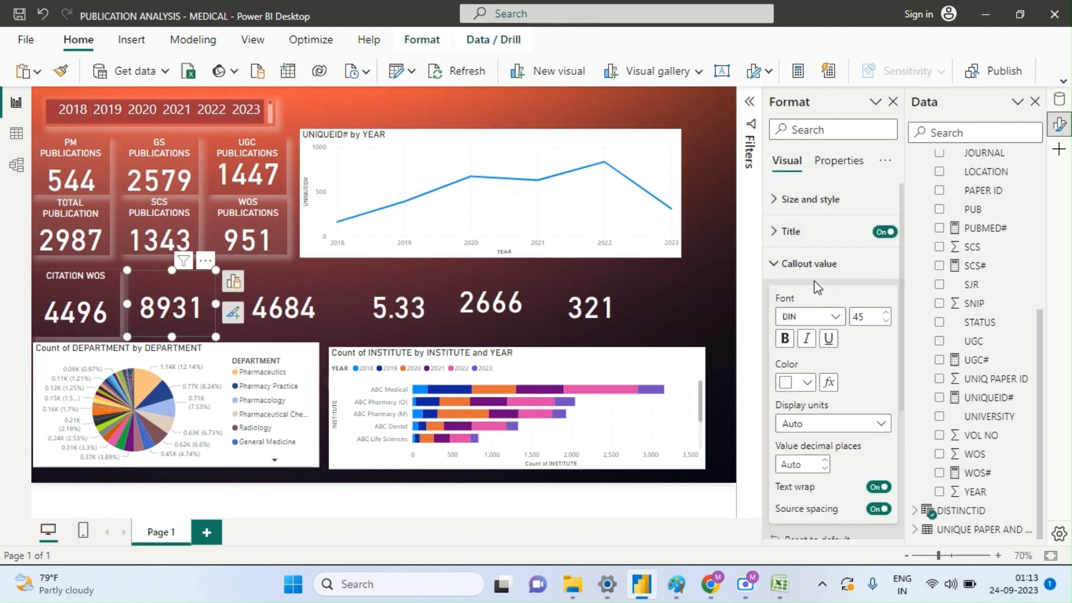
click(827, 241)
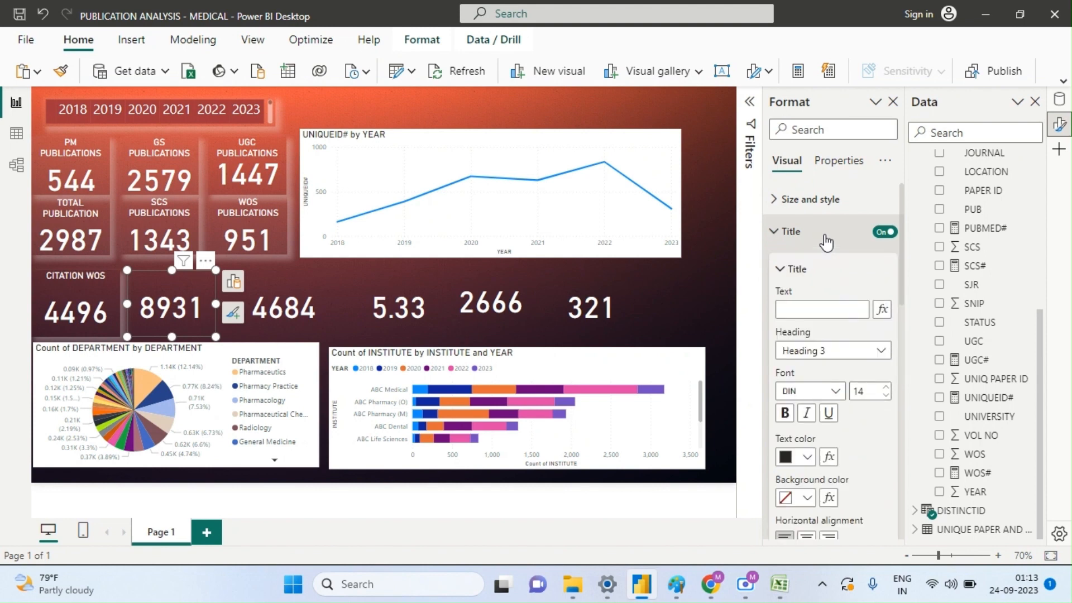
click(799, 306)
text(CITATIO)
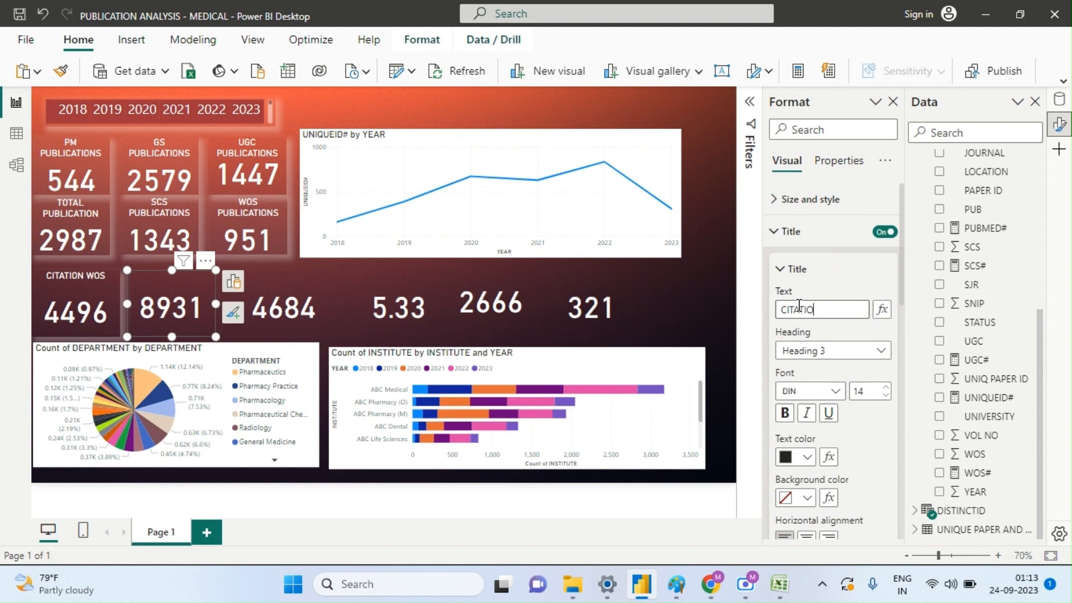
text(N SCS)
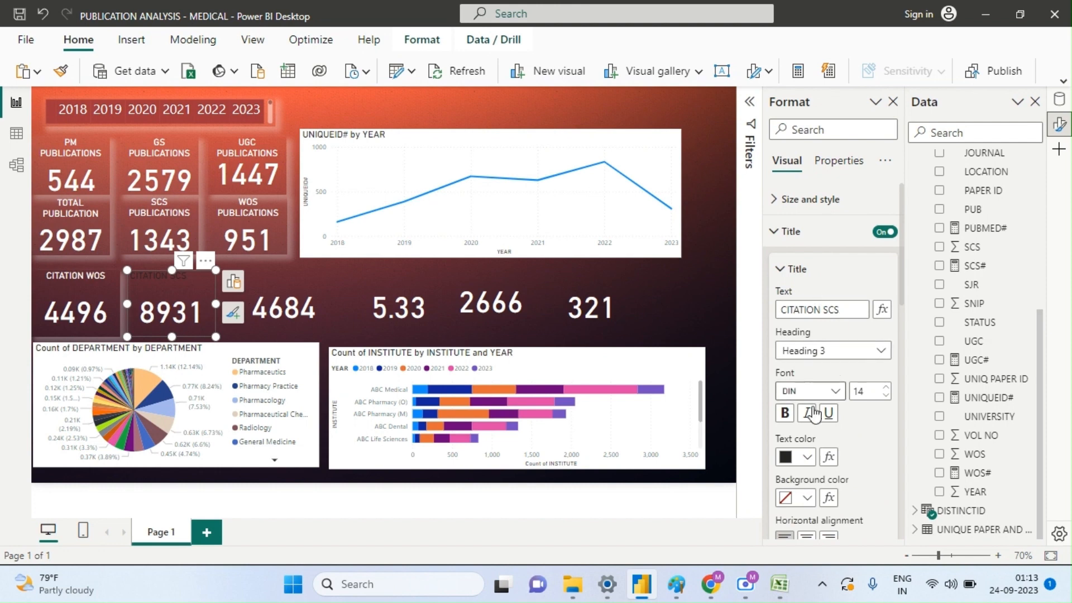
- Make the CITATION SCS card's title white and centre it horizontally
click(806, 457)
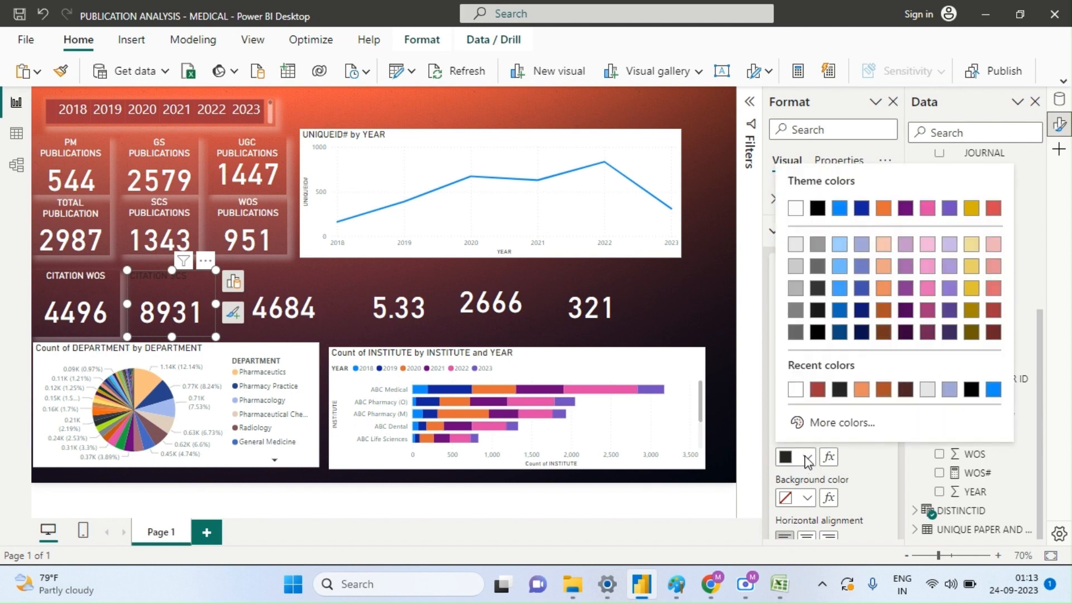
click(794, 215)
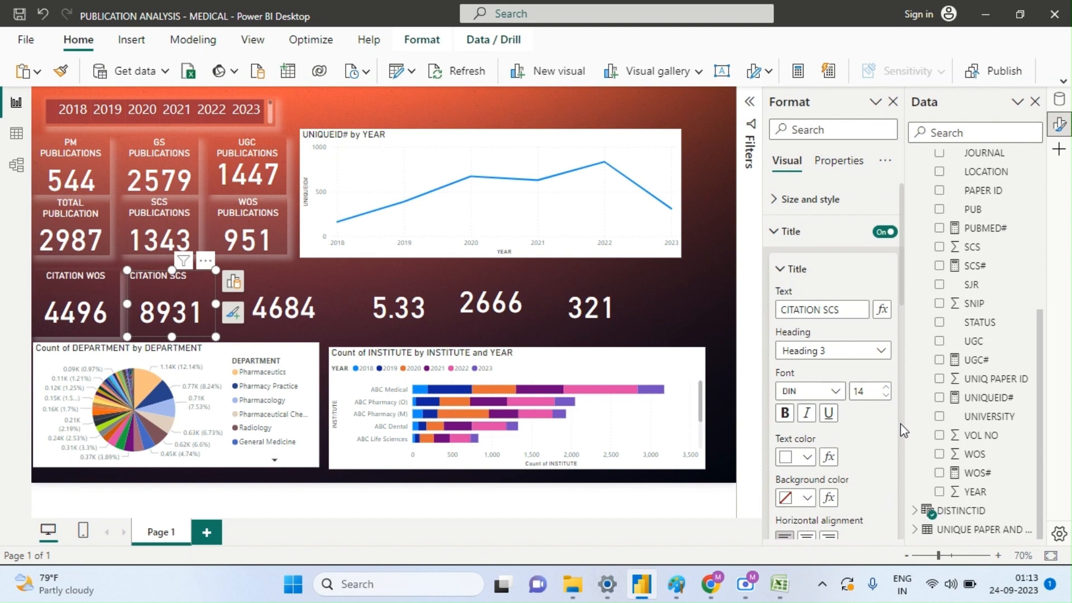
scroll(901, 430, down, 5)
click(812, 274)
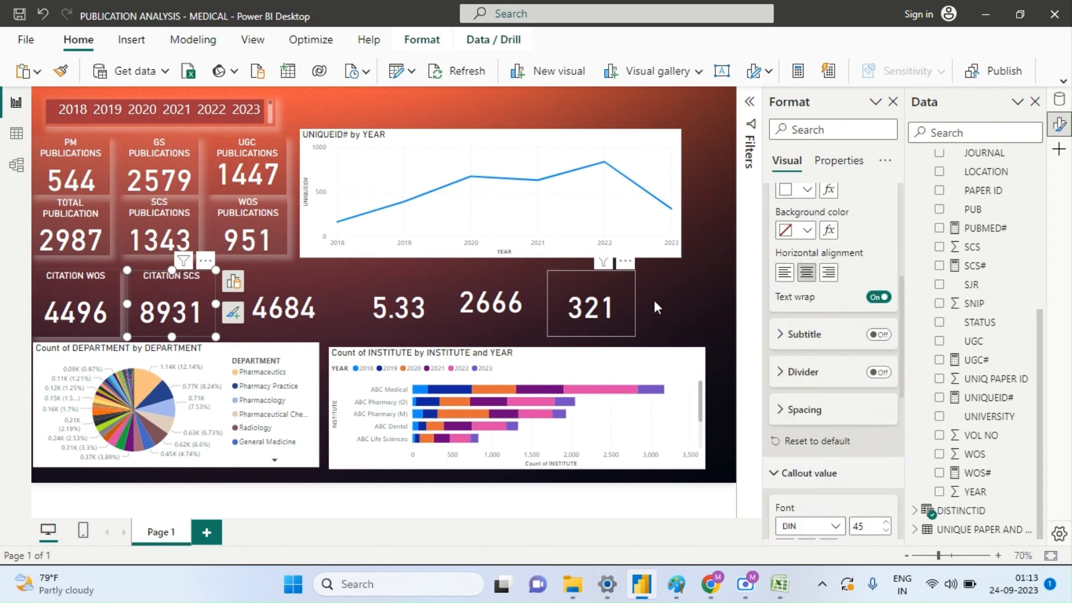
click(707, 314)
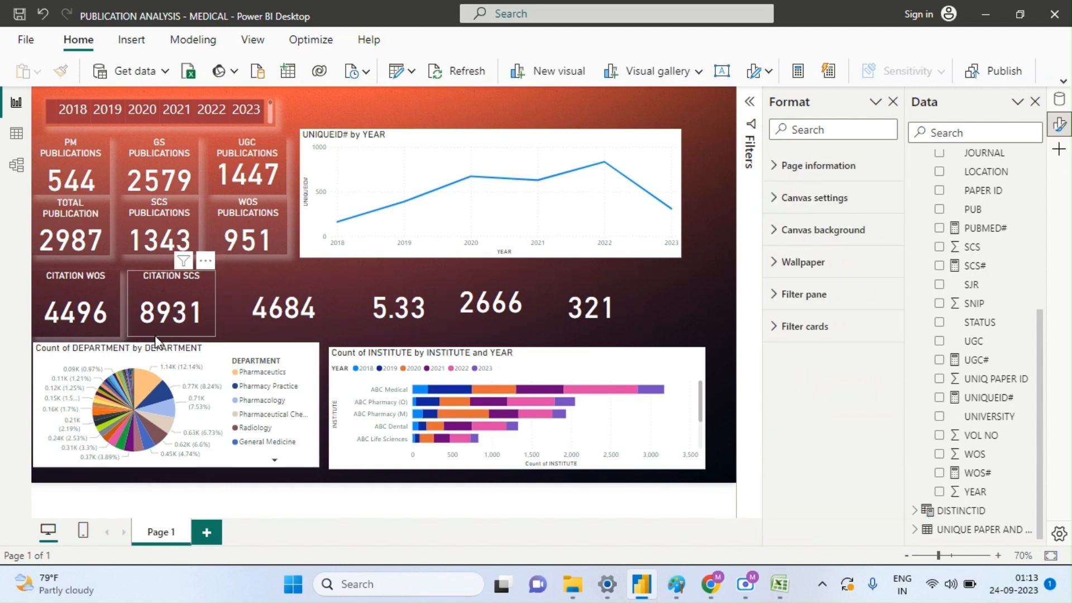
- Turn on the shadow of the CITATION SCS card and set the shadow colour to white
click(178, 308)
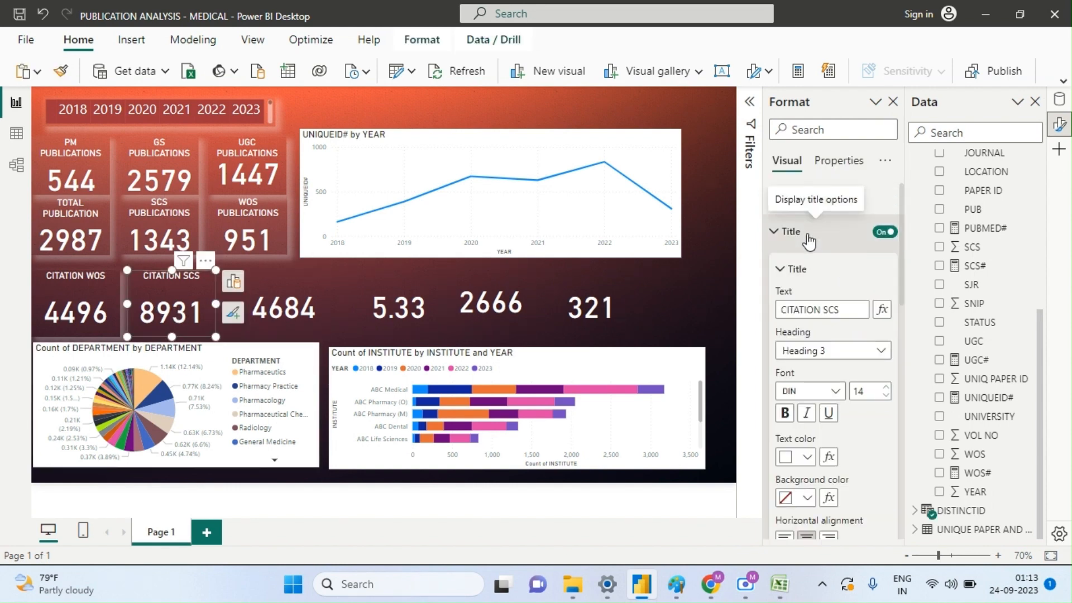
click(800, 271)
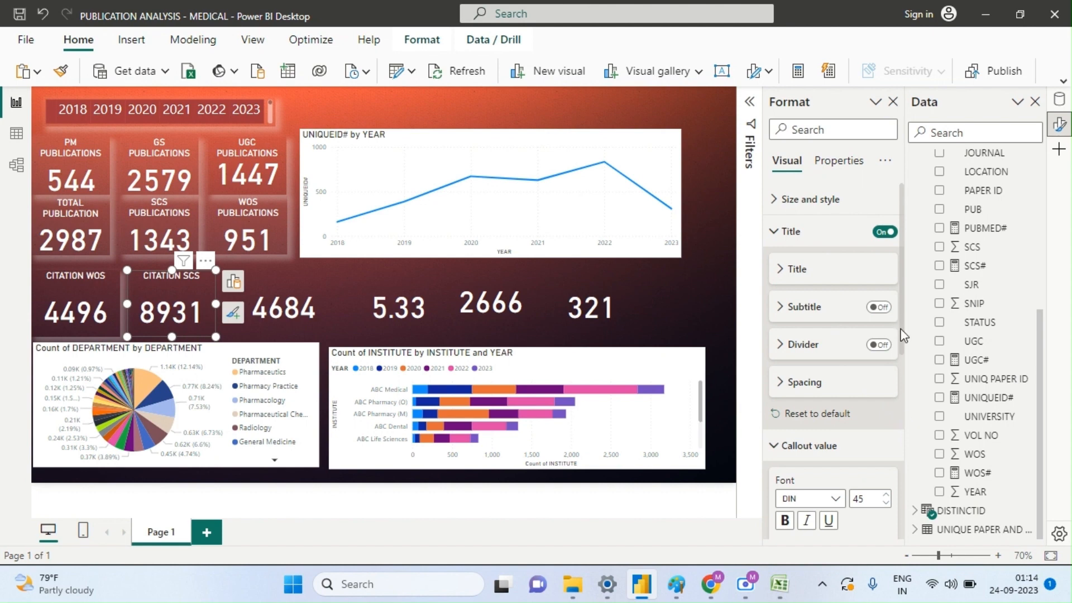
scroll(904, 377, down, 3)
scroll(904, 377, down, 4)
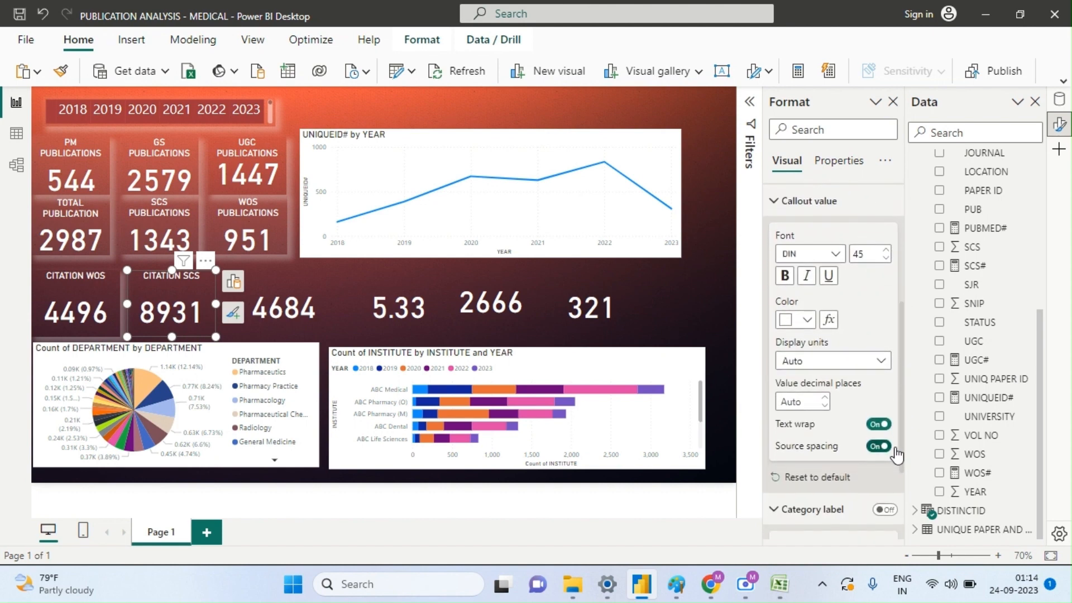
drag(895, 455, 920, 327)
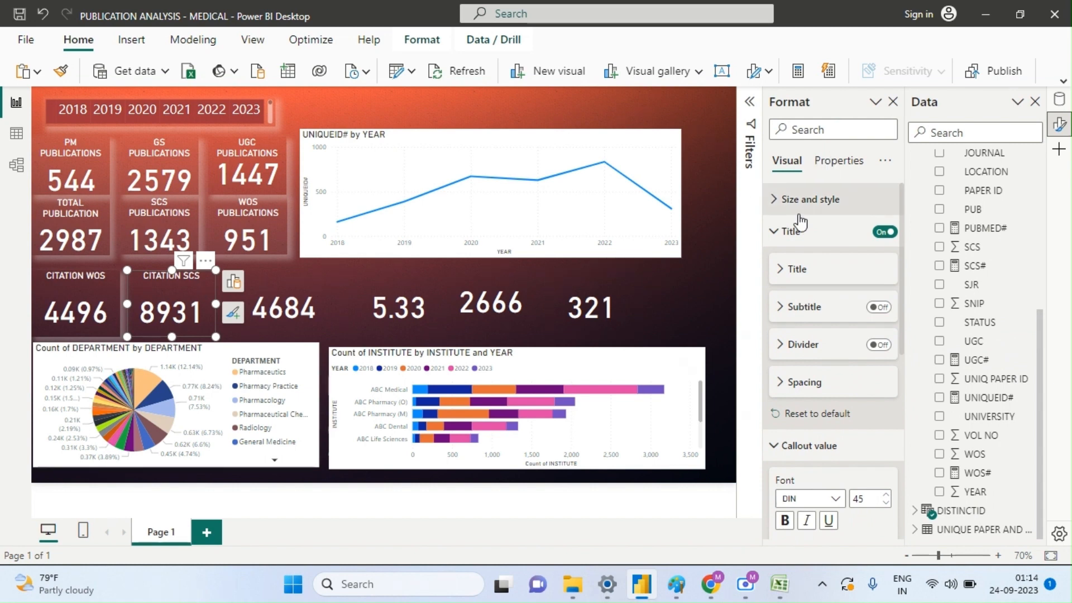
click(794, 231)
click(809, 201)
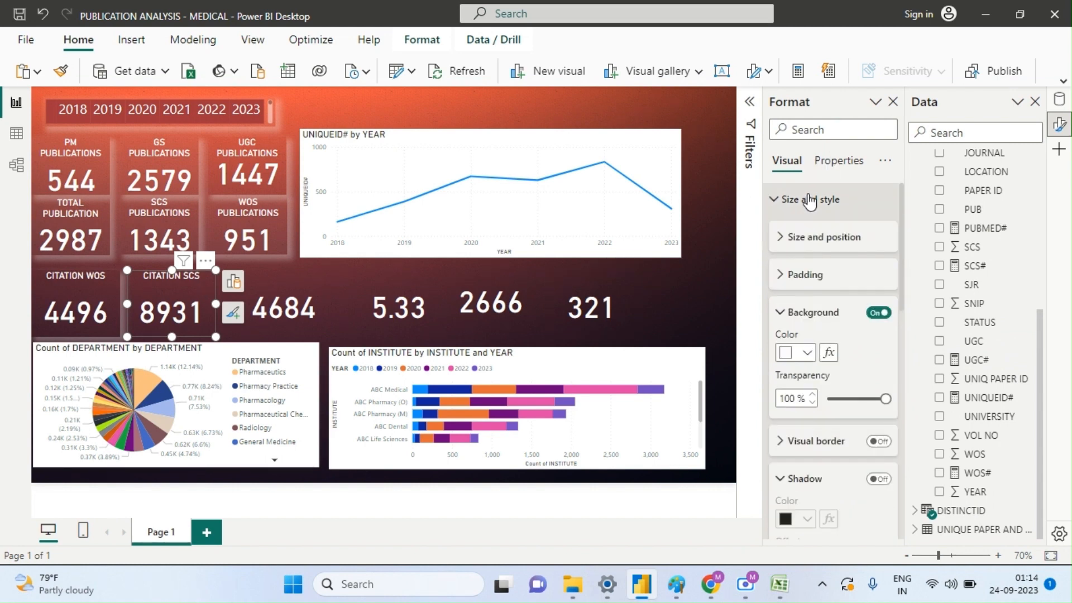
click(819, 319)
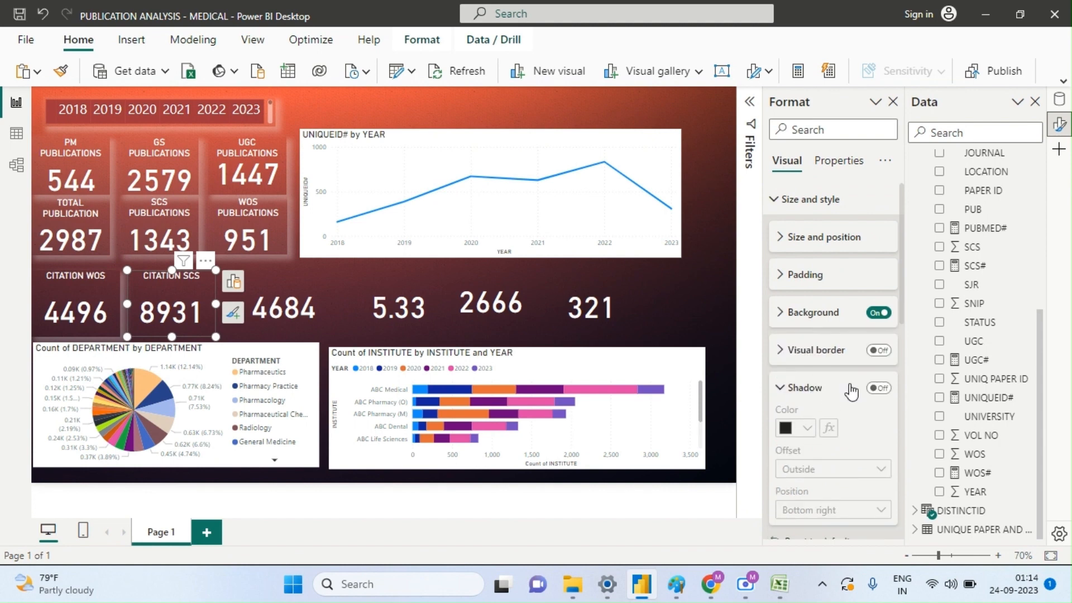
click(882, 389)
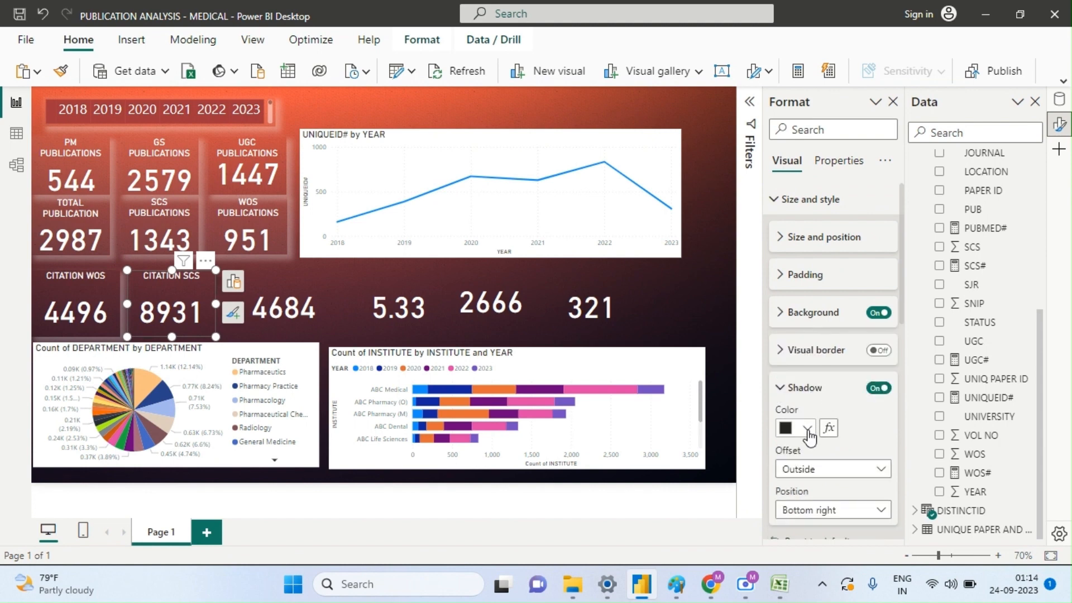
click(807, 429)
click(795, 178)
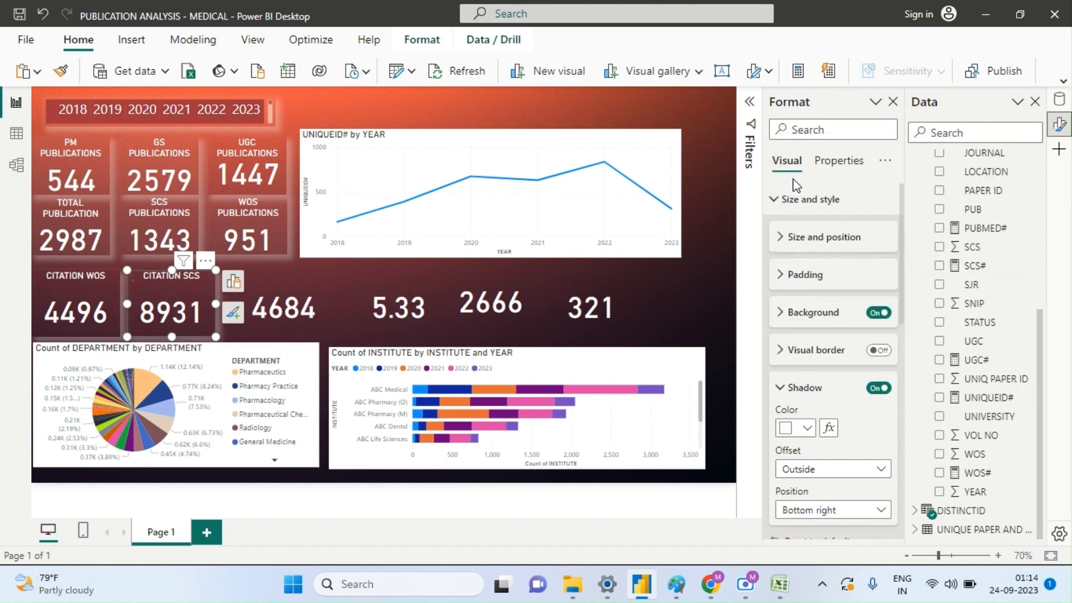
click(705, 332)
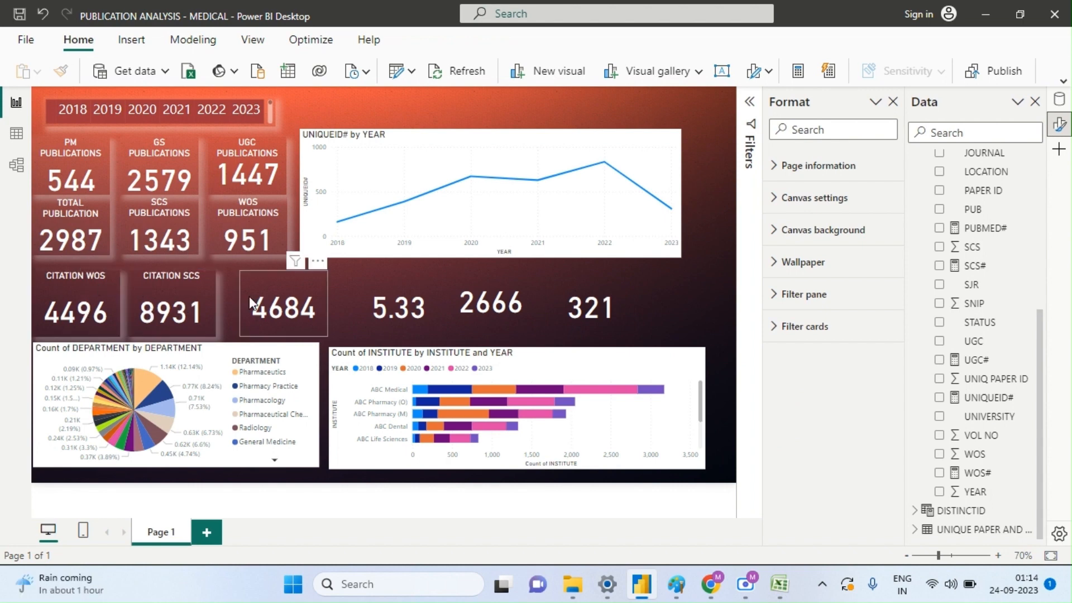
- Turn on the title of the last card in the middle row and set its text to NON INDEXED
click(287, 305)
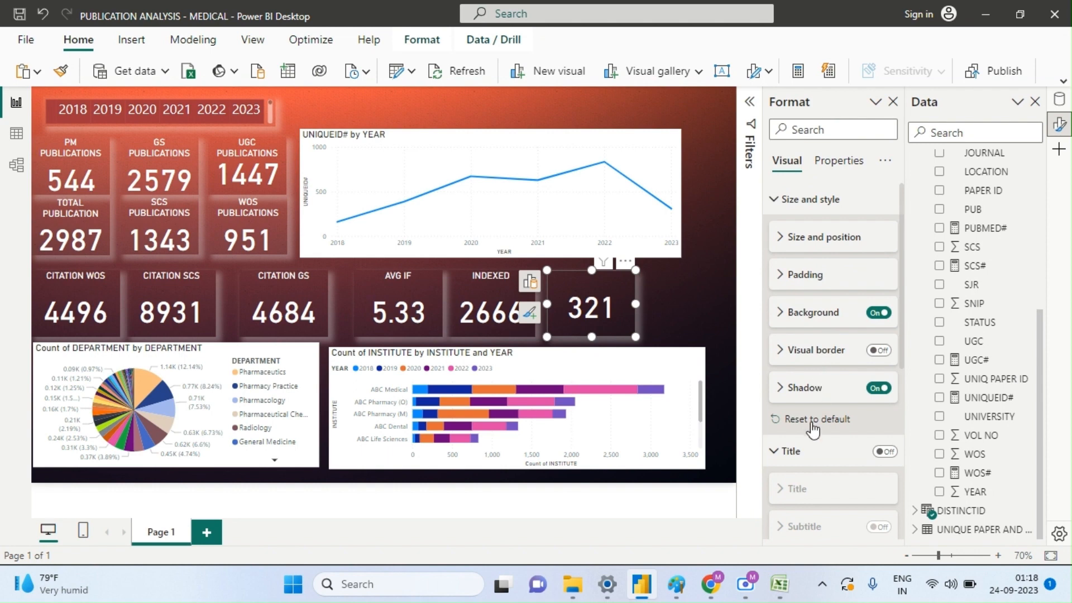
click(811, 454)
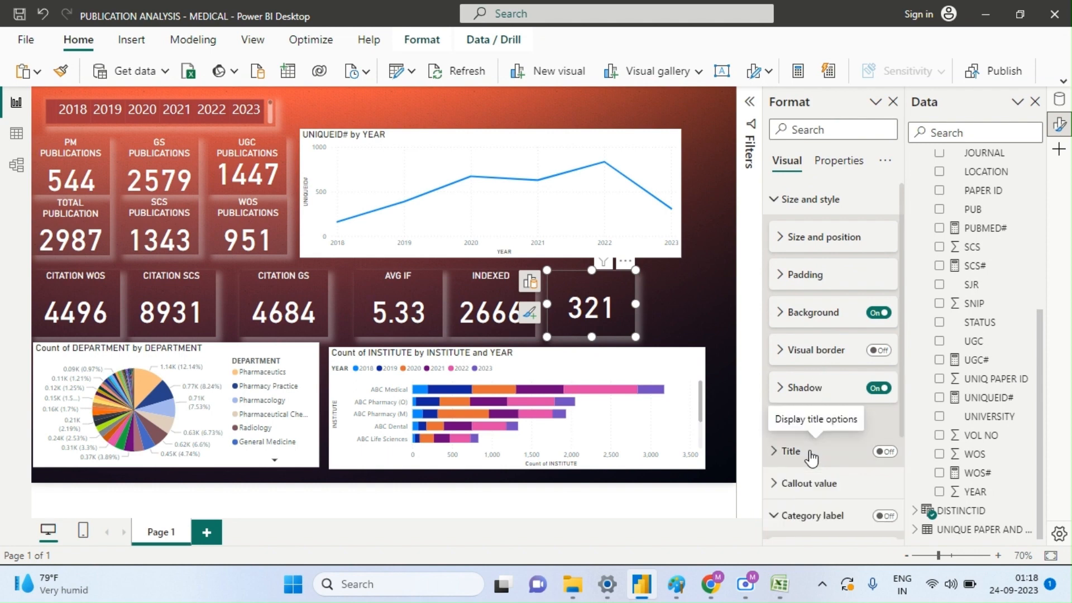
click(893, 453)
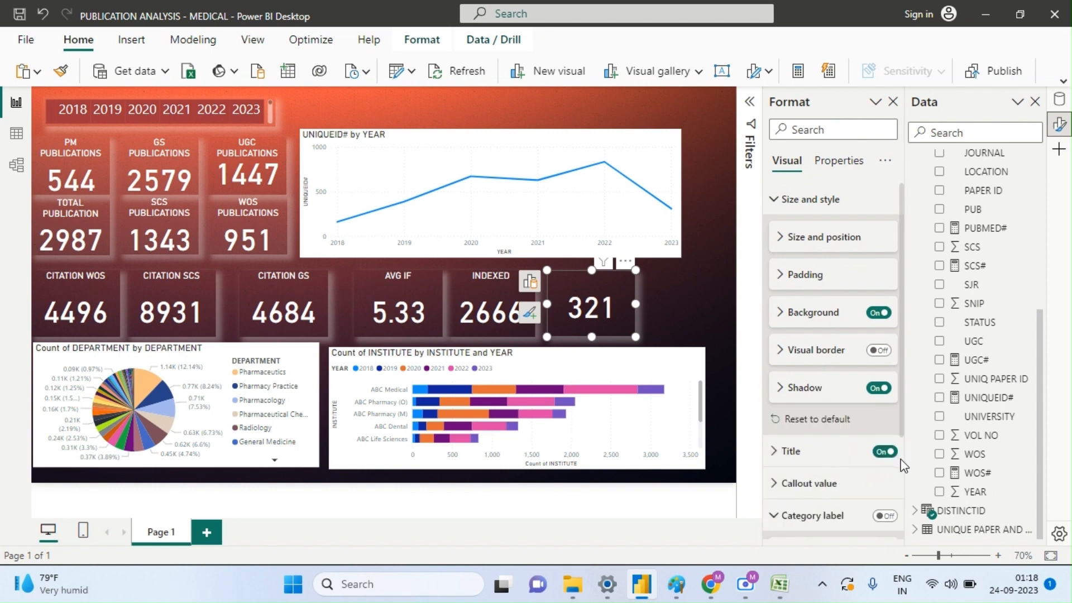
click(846, 459)
click(814, 531)
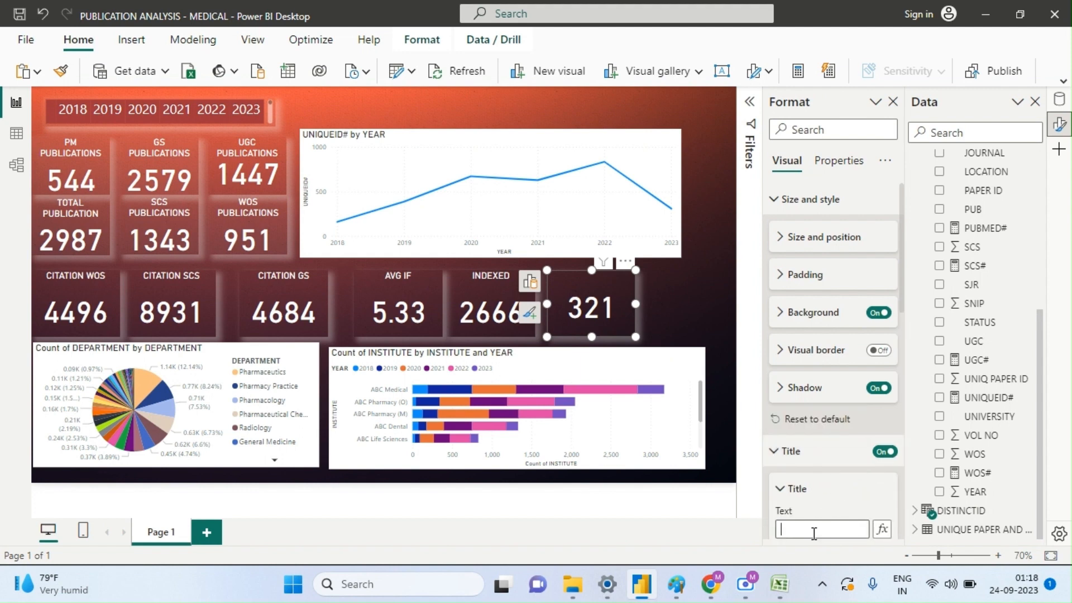
text(NON INDEXED)
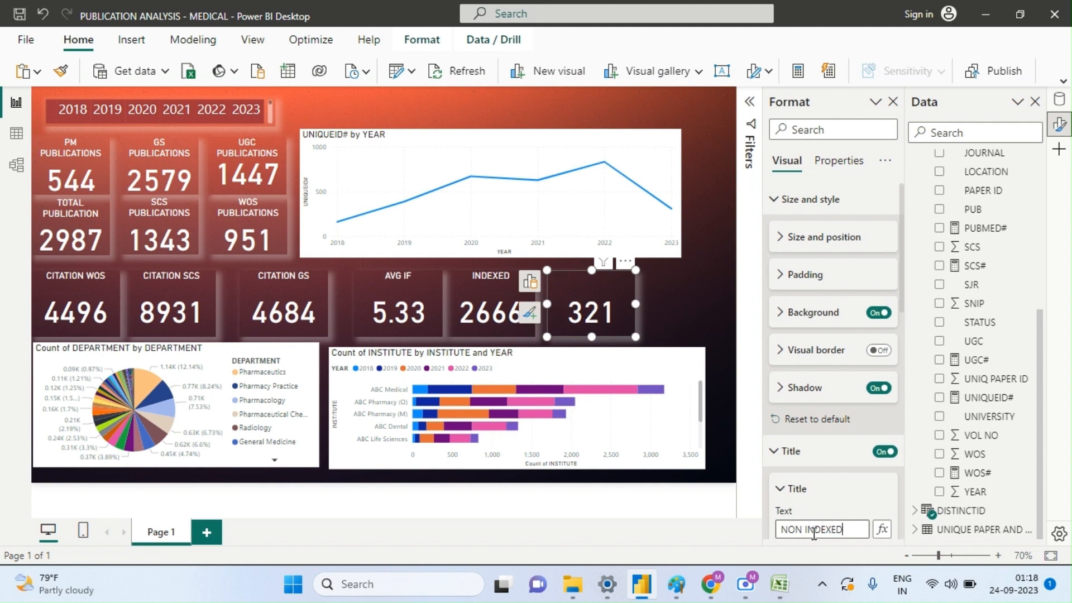
- Make the NON INDEXED card's title white and centre it horizontally
scroll(894, 533, down, 5)
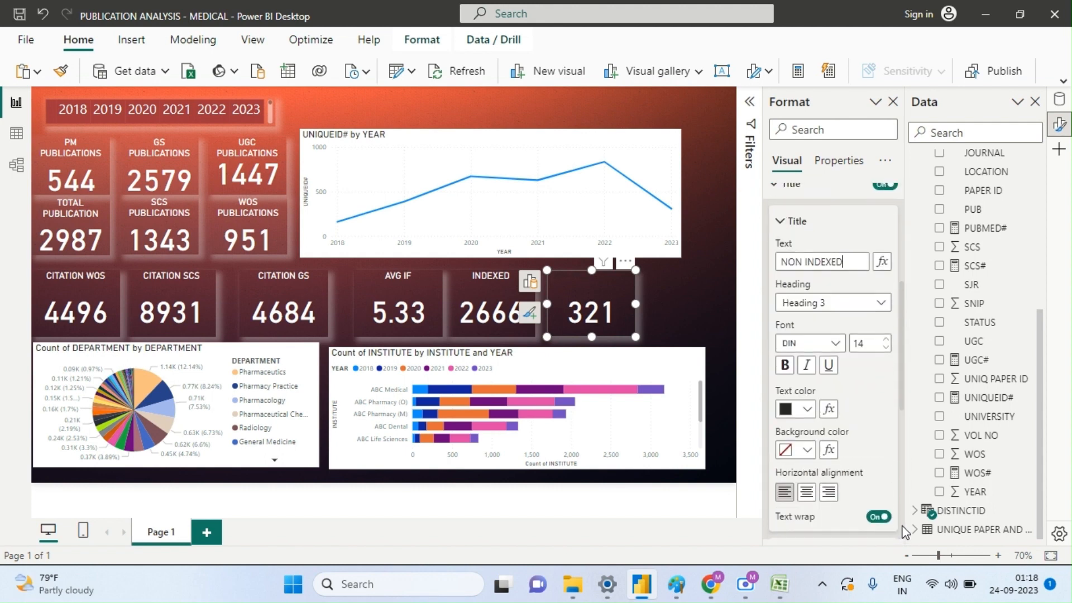
click(808, 413)
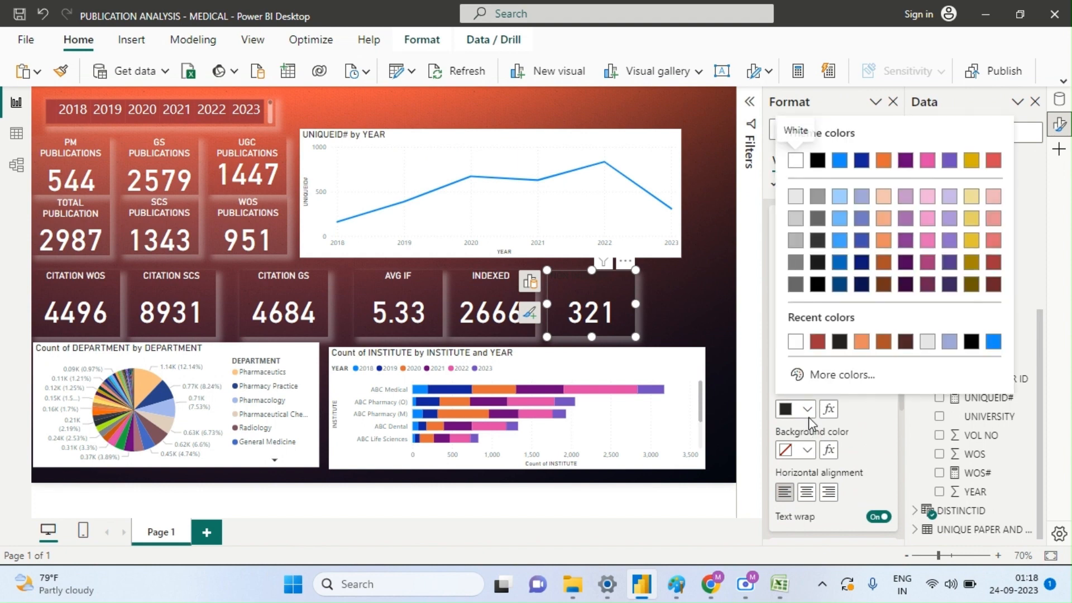
click(797, 344)
click(807, 499)
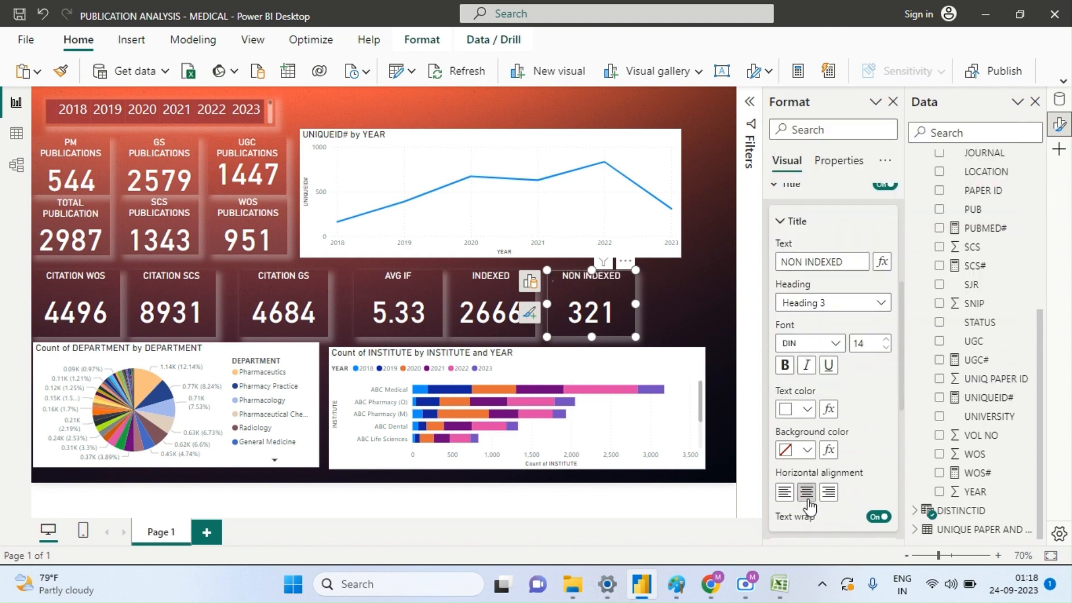
click(714, 327)
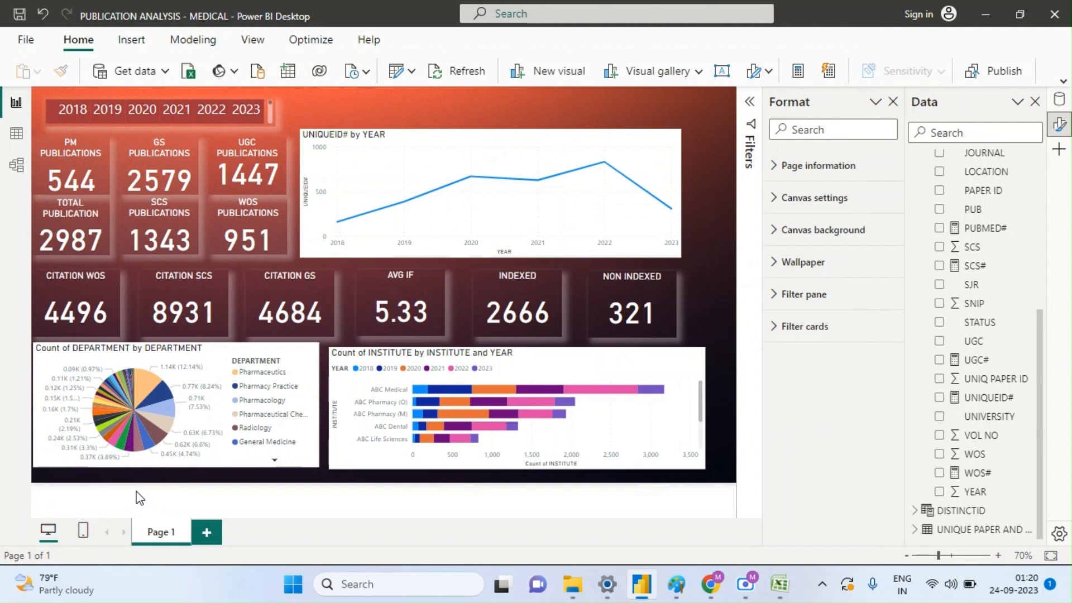
- Change the title text of the department pie chart to DEPARTMENT STATISTICS
click(190, 406)
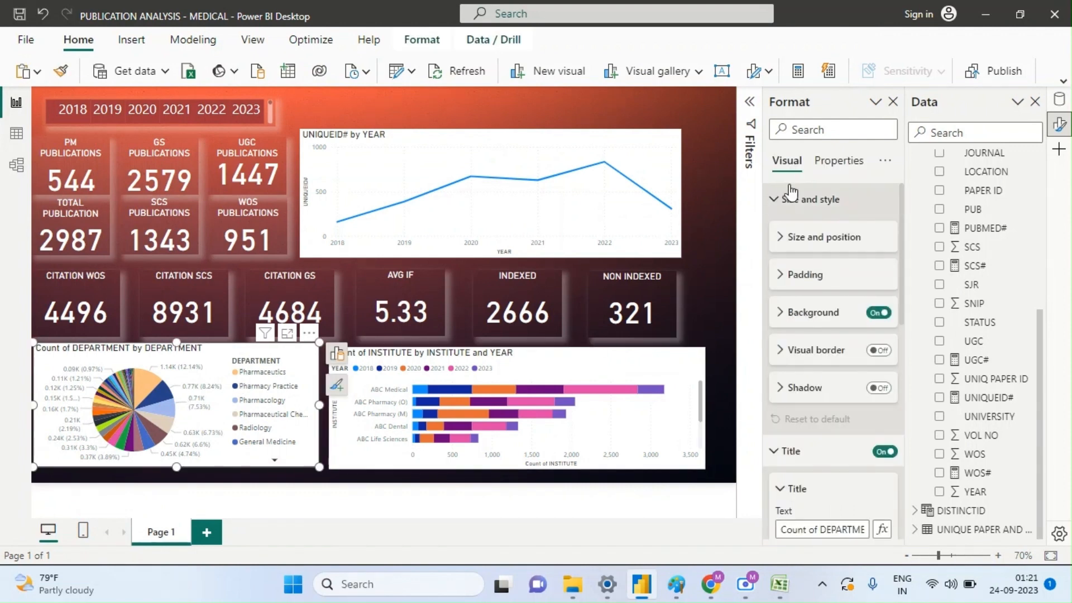
click(776, 201)
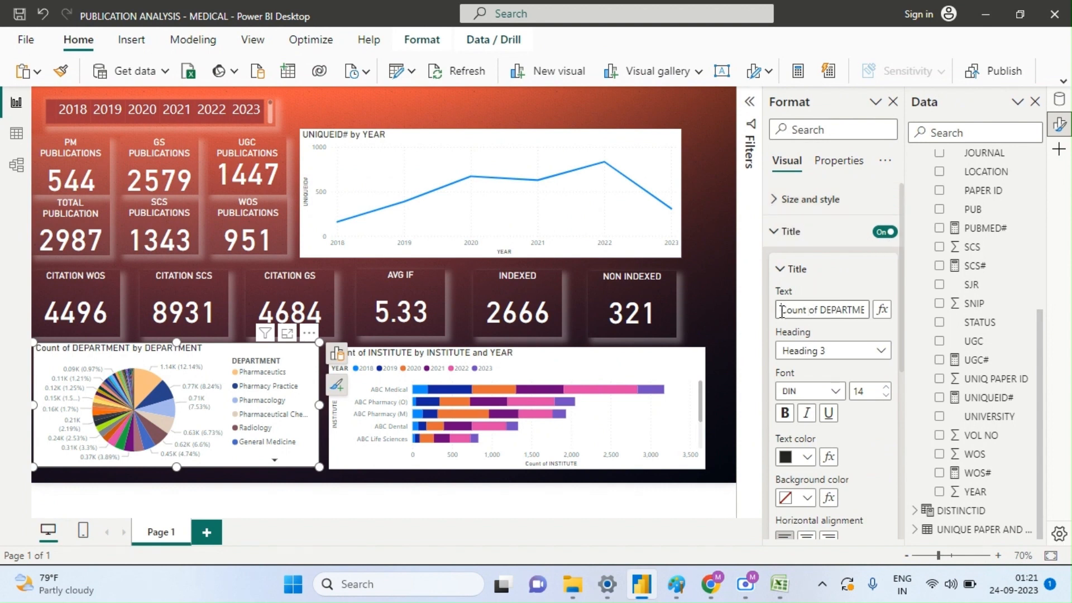
drag(783, 310, 865, 313)
key(BackSpace)
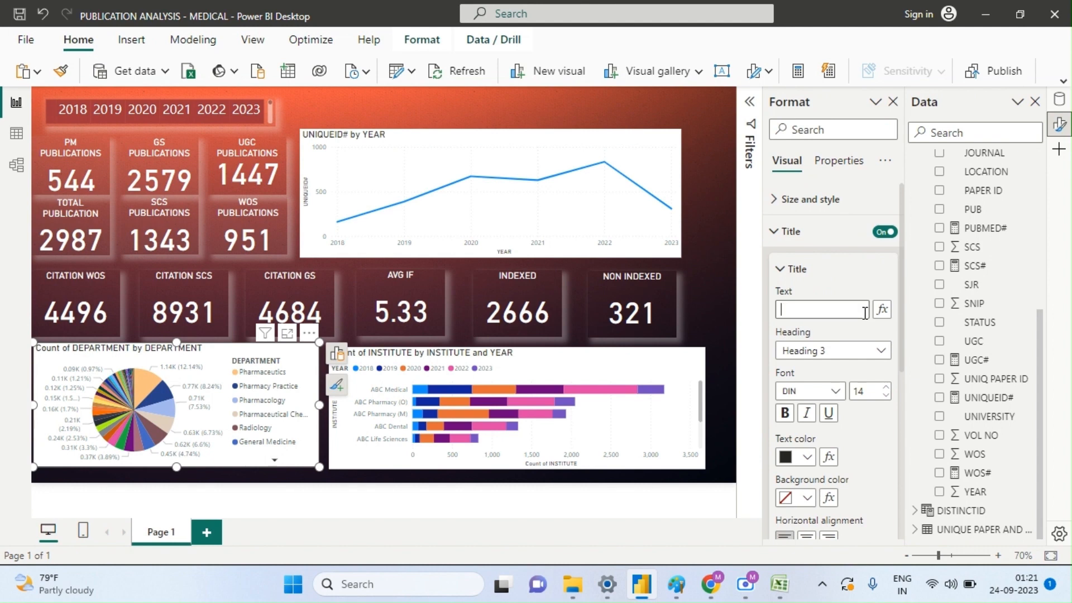
text(DE)
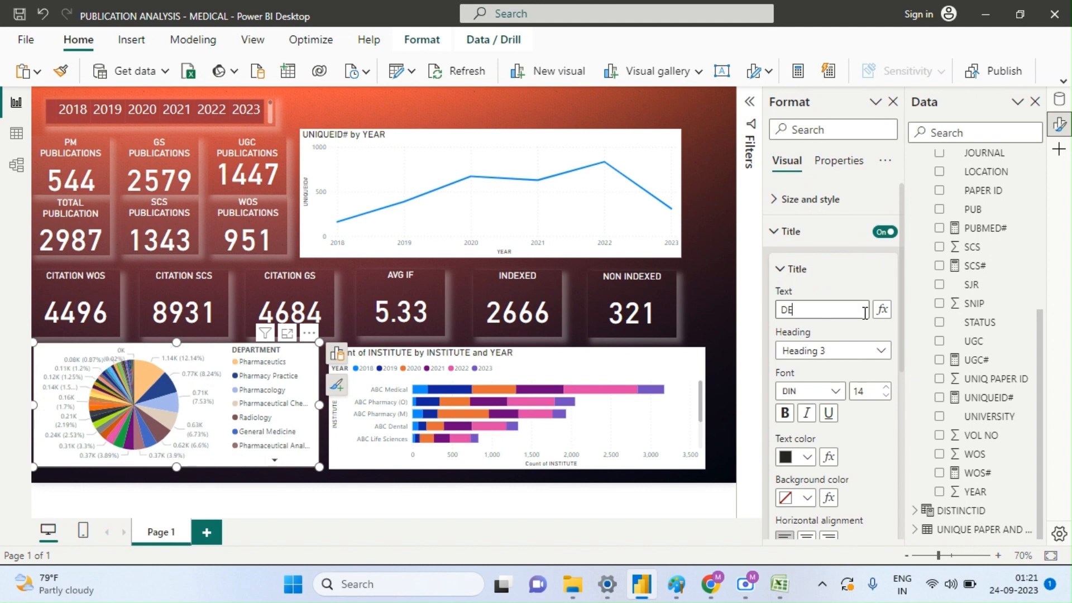
text(PARTMENT STA)
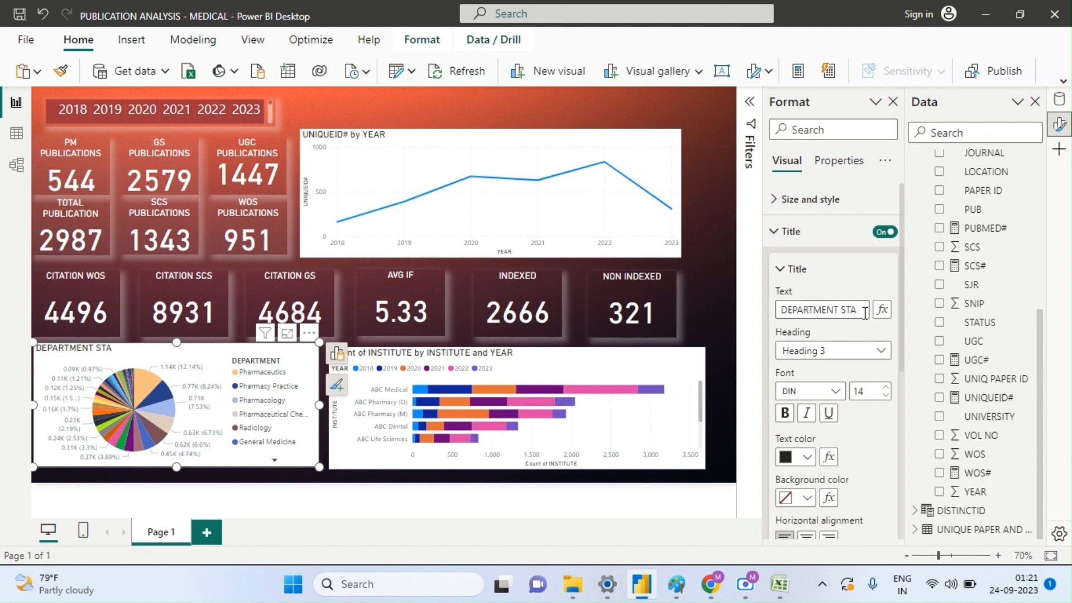
text(TISTICS)
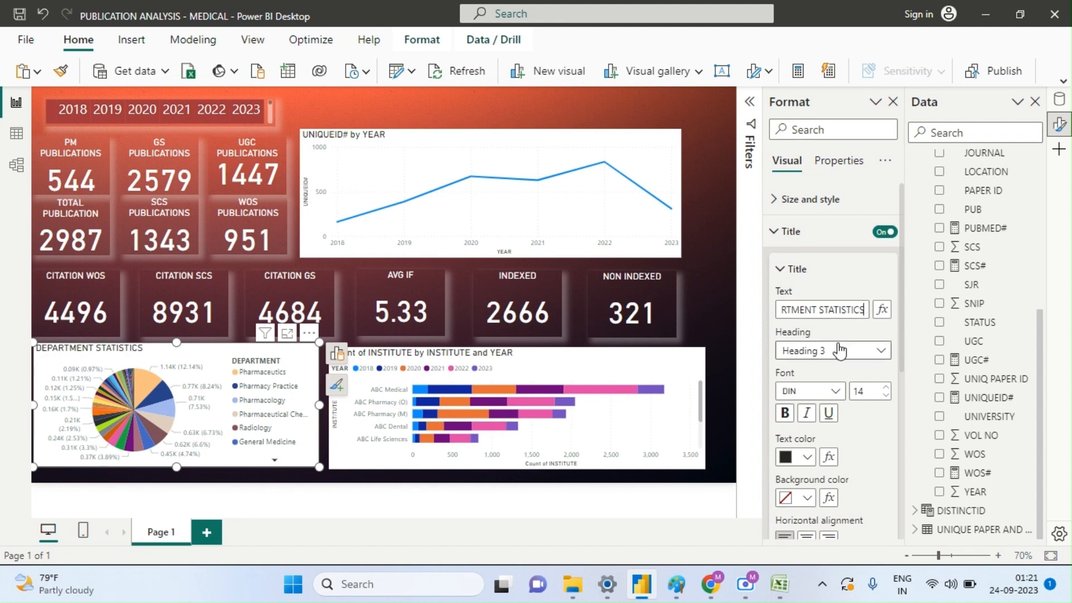
- Centre the pie chart's DEPARTMENT STATISTICS title horizontally
click(217, 384)
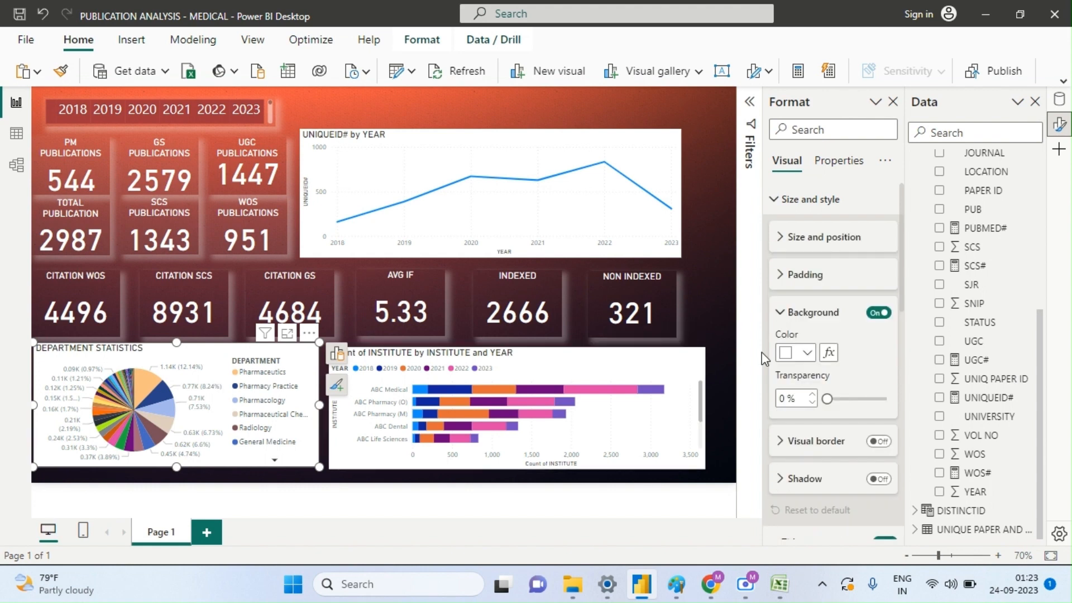
click(841, 236)
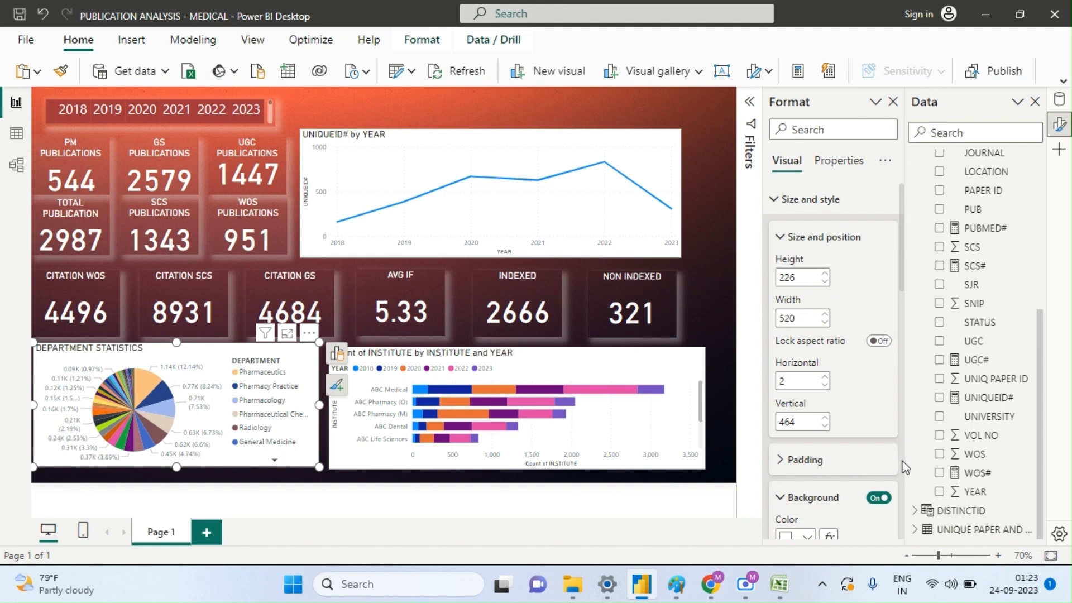
scroll(898, 451, down, 5)
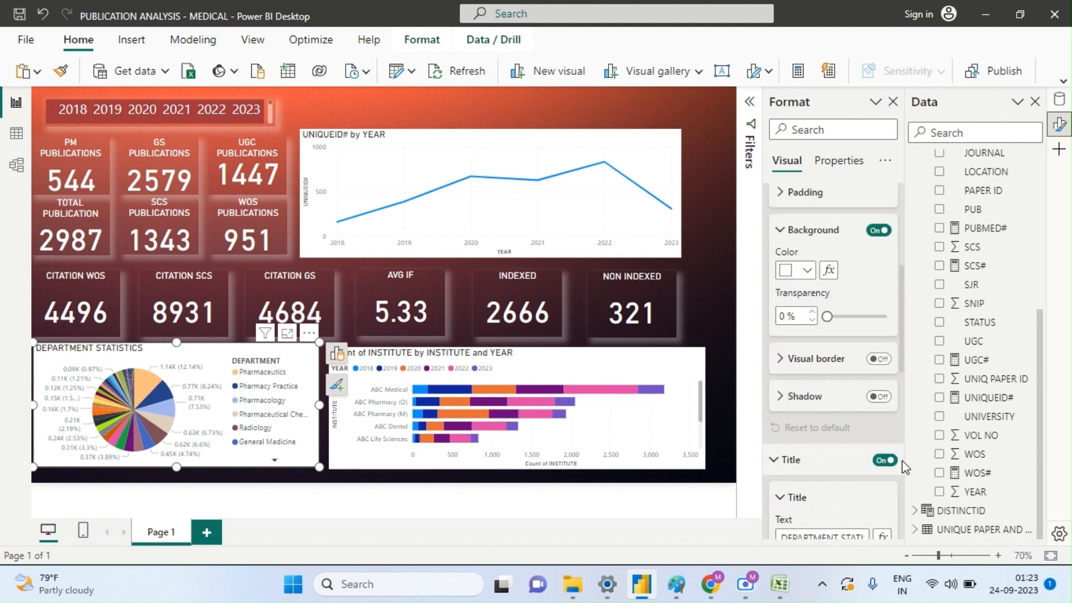
scroll(904, 469, down, 5)
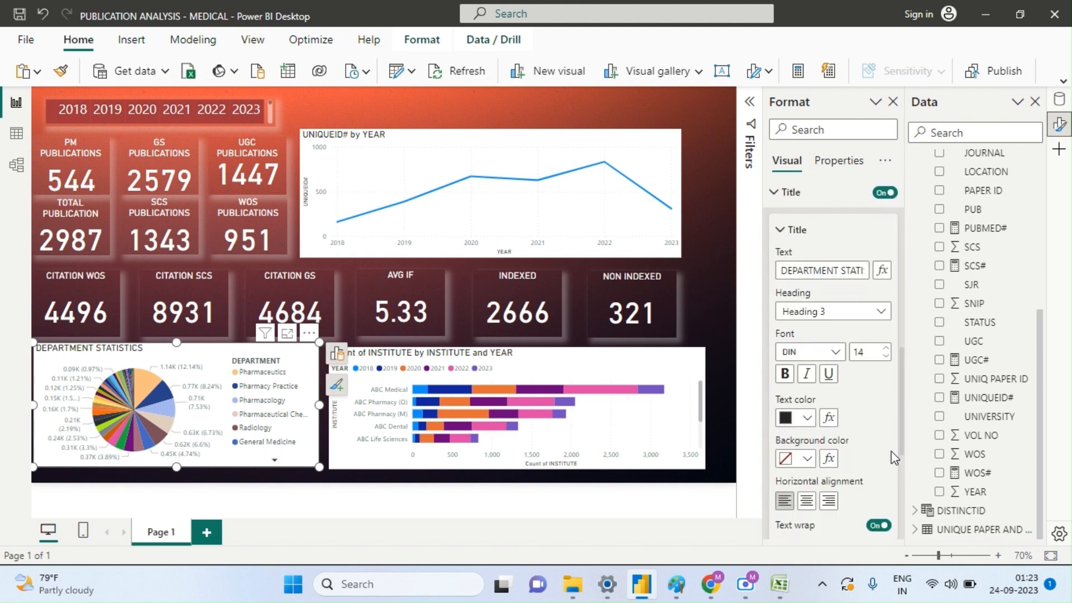
click(807, 501)
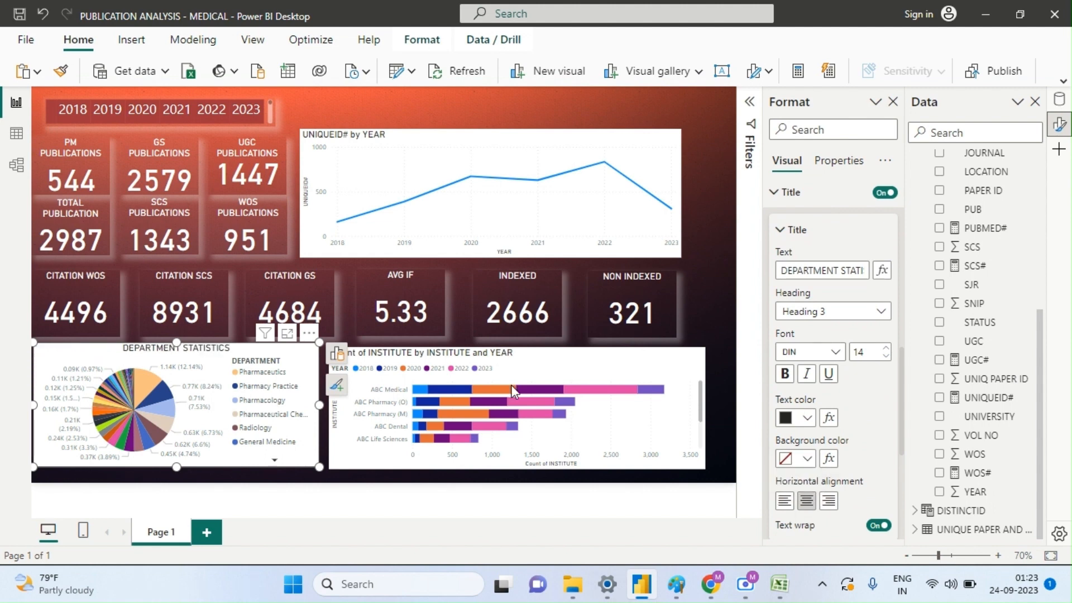
- Try a dark red background colour from the recent colours on the pie chart's title
scroll(901, 487, down, 5)
scroll(901, 487, down, 1)
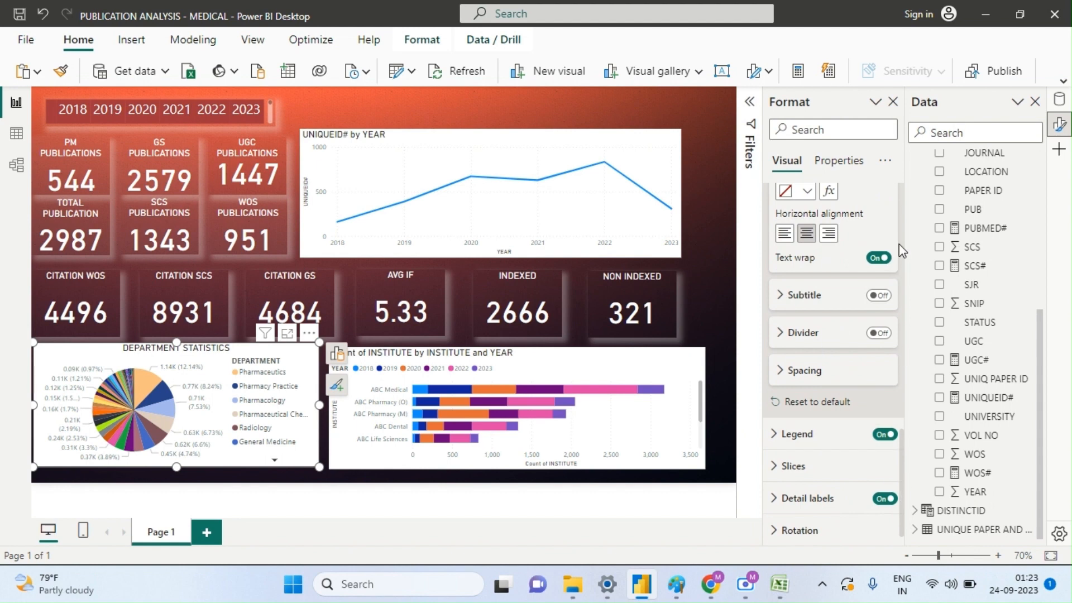
scroll(906, 239, up, 5)
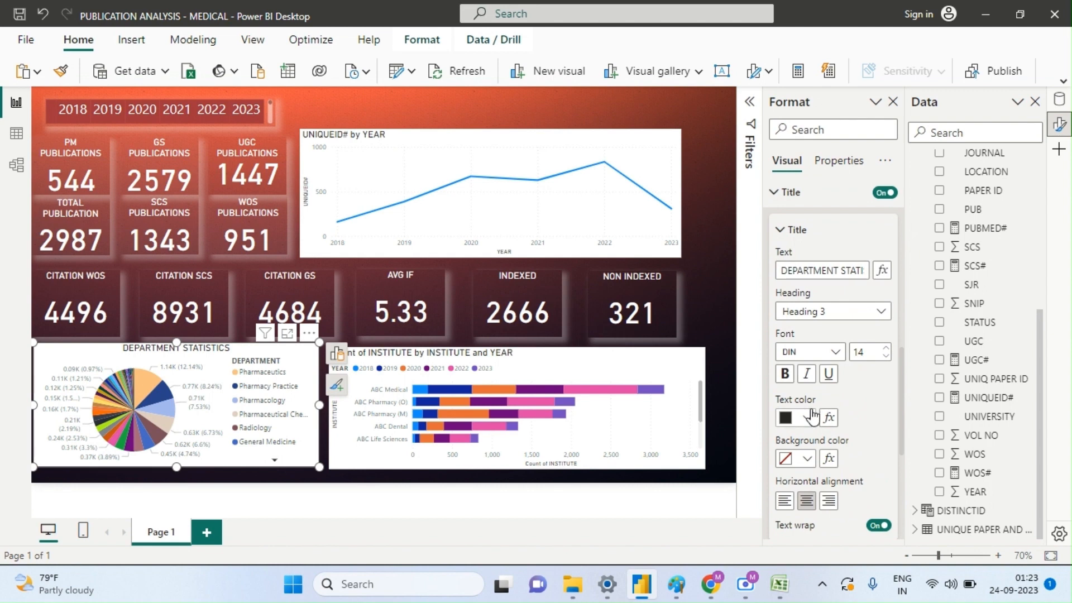
click(808, 459)
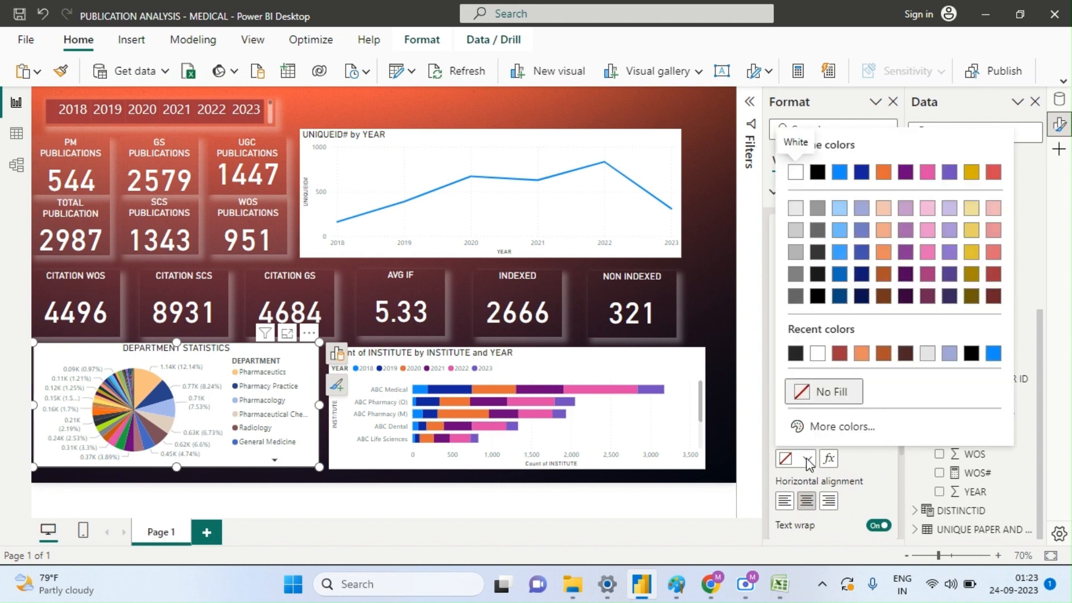
click(840, 353)
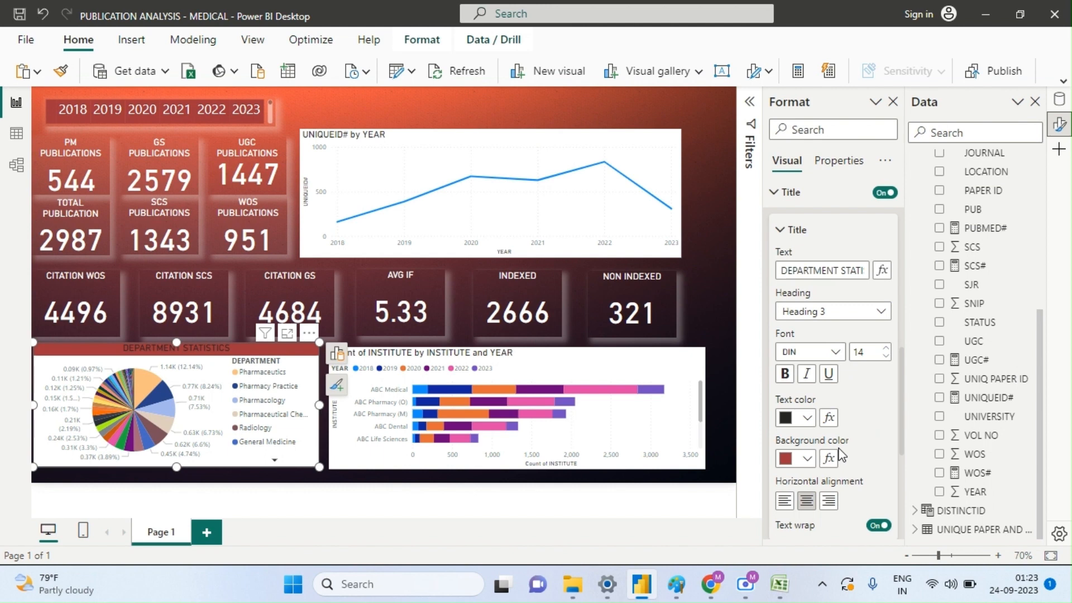
- Switch the background colour of the pie chart's title to white
scroll(900, 473, down, 5)
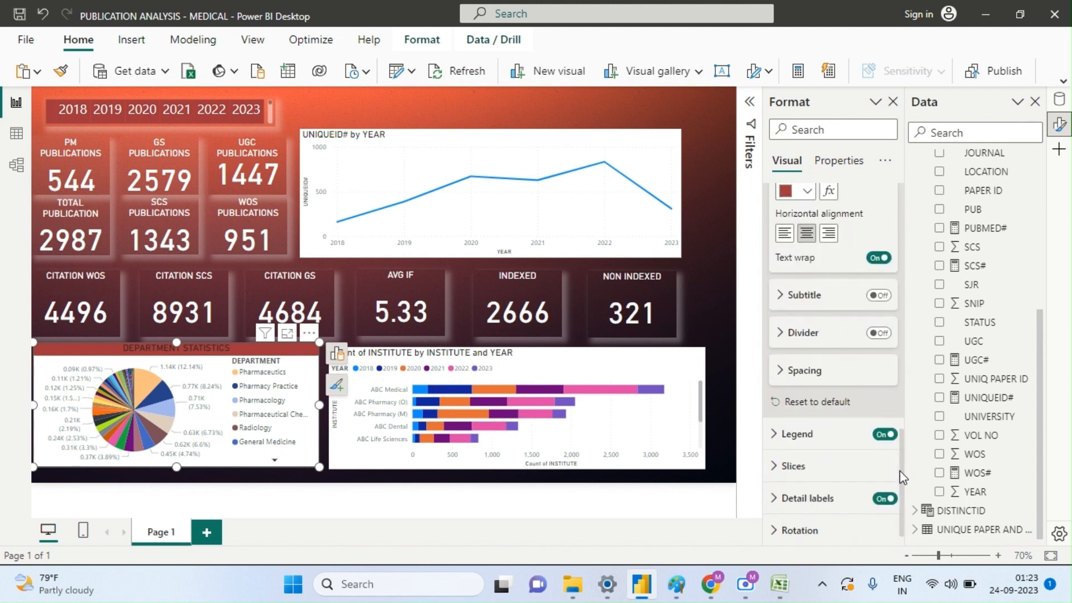
click(808, 194)
click(795, 245)
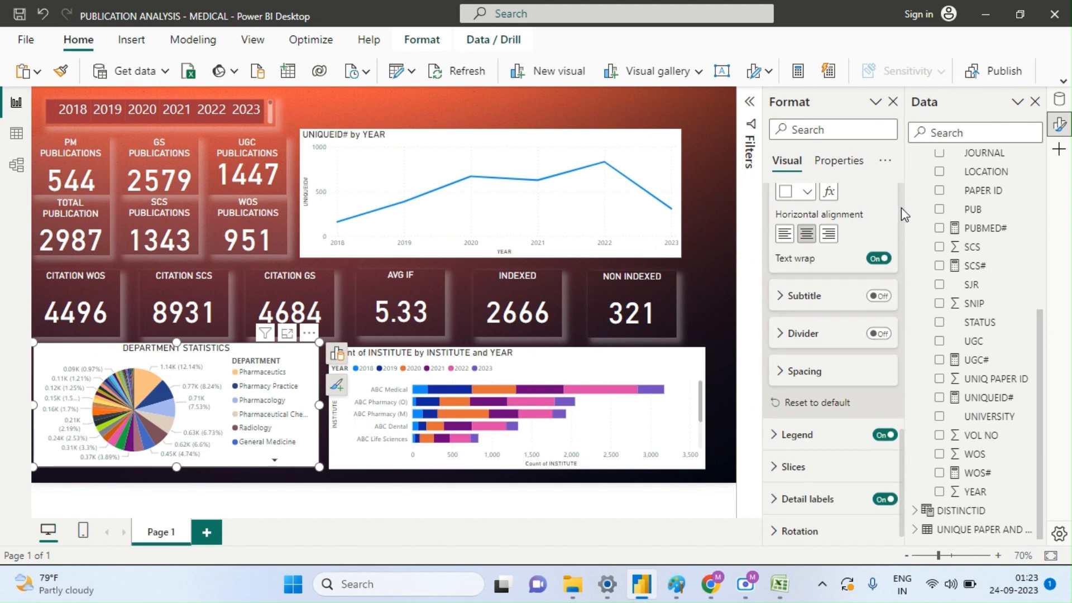
- Set the background transparency of the department pie chart to 93%
scroll(902, 208, up, 5)
scroll(901, 207, up, 5)
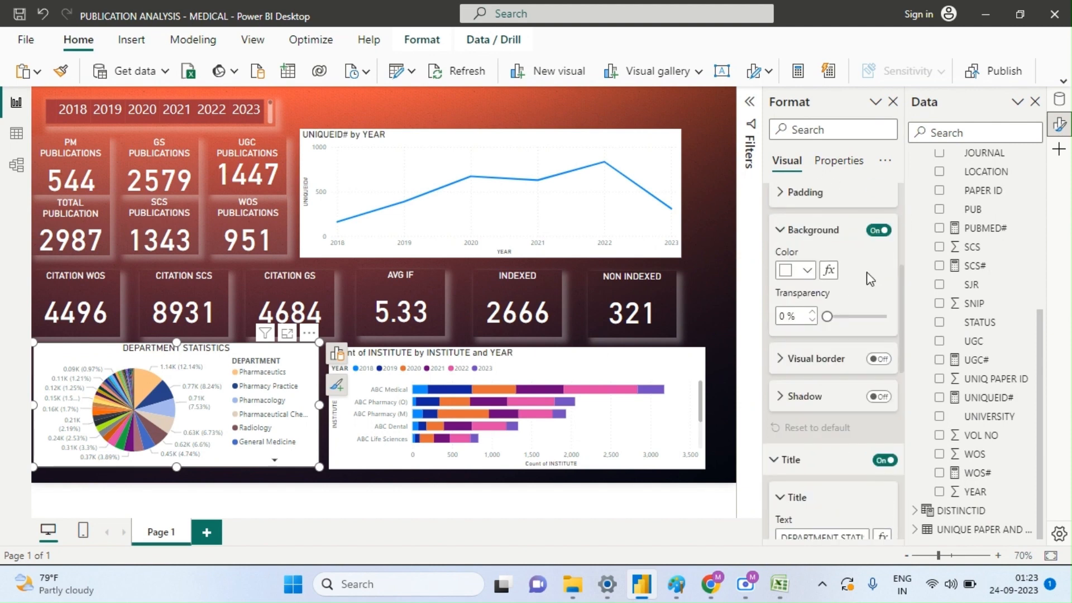
drag(875, 318, 881, 315)
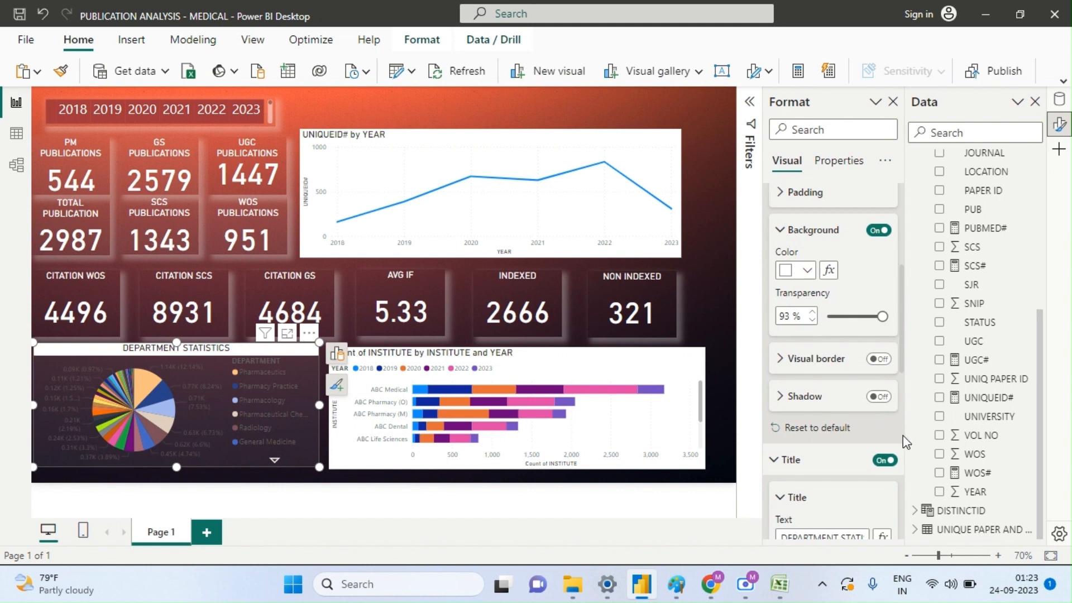
- Set the background colour of the DEPARTMENT STATISTICS title to the recently used dark red
scroll(903, 435, down, 5)
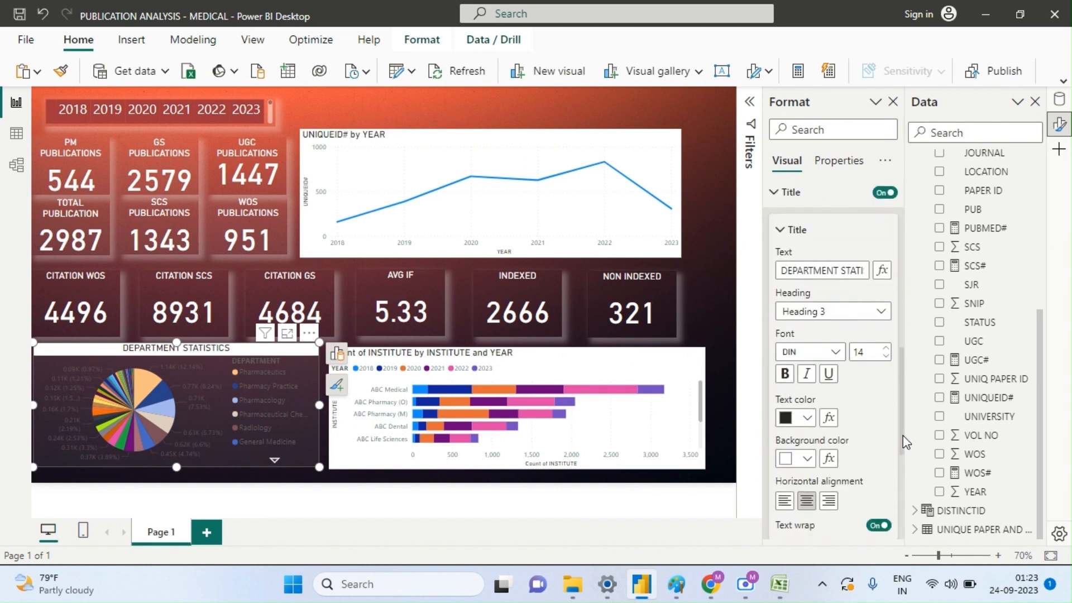
click(809, 460)
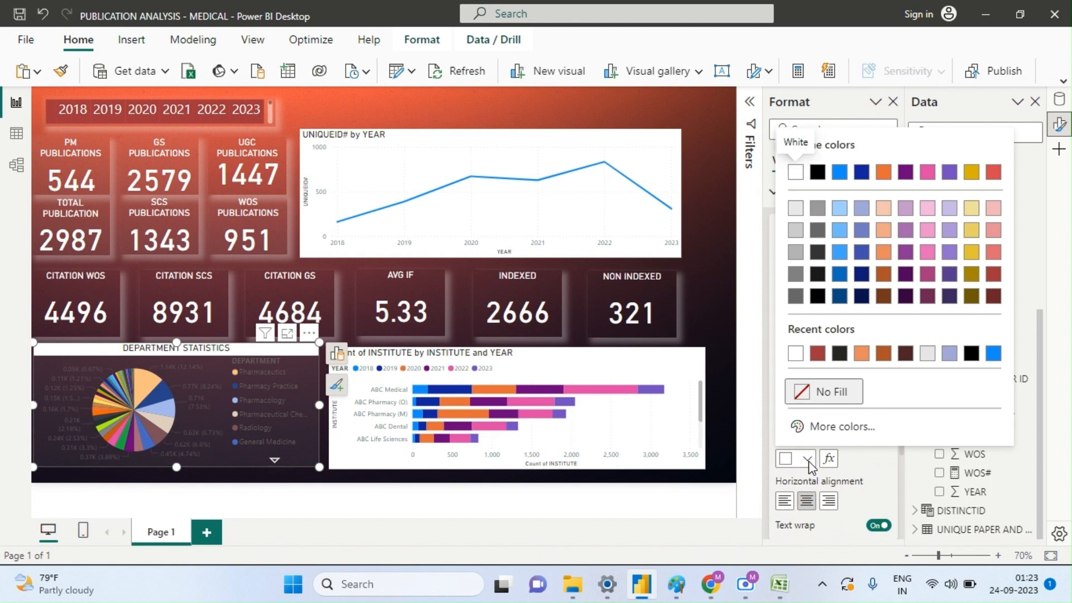
click(818, 353)
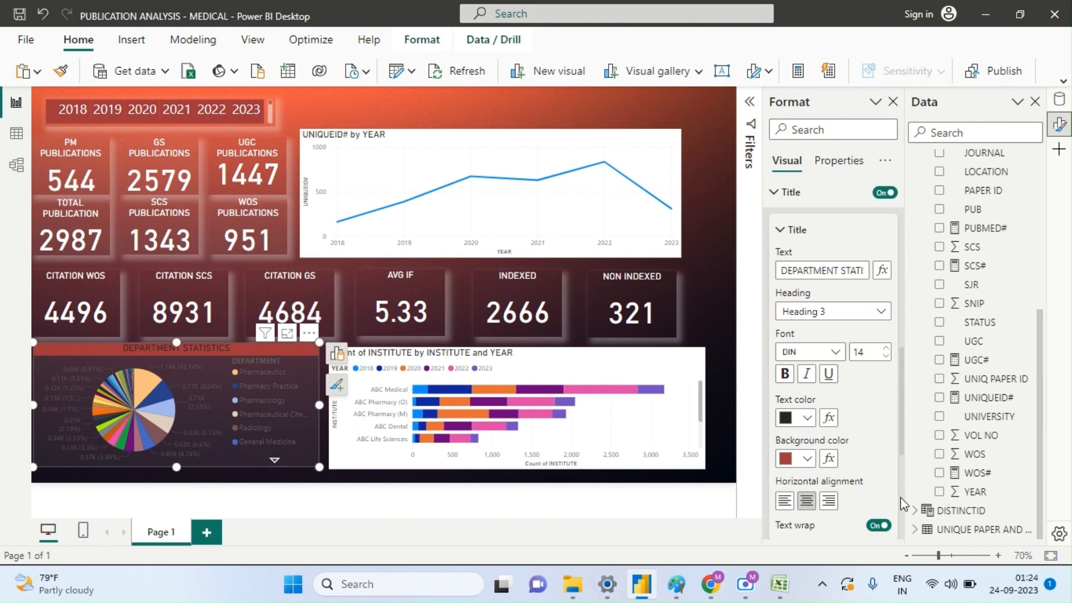
scroll(902, 504, down, 5)
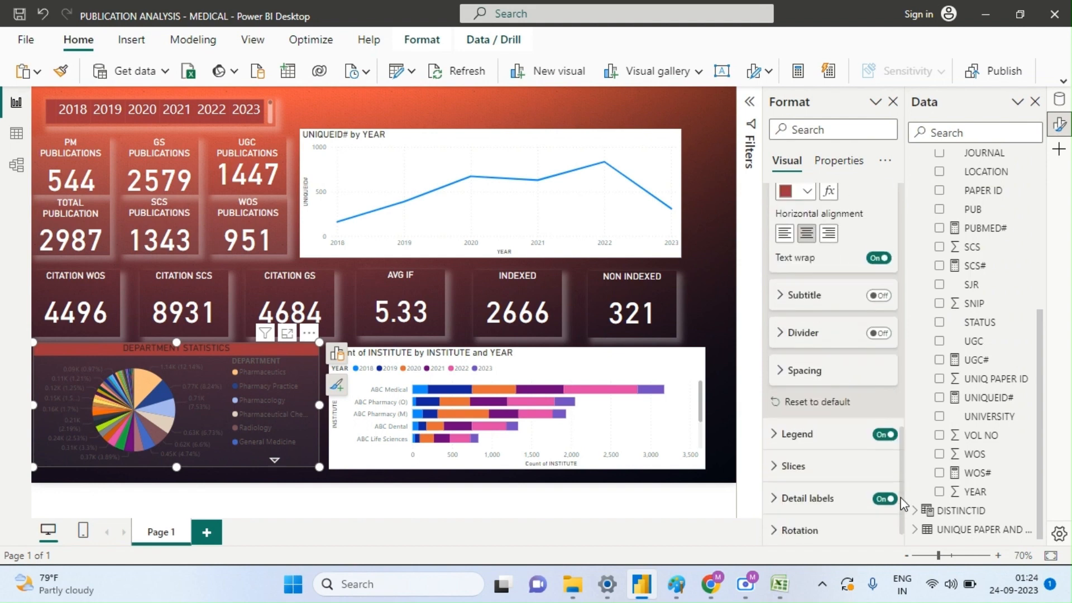
- Change the title text of the stacked institute bar chart to INSTITUTE STATISTICS
click(494, 434)
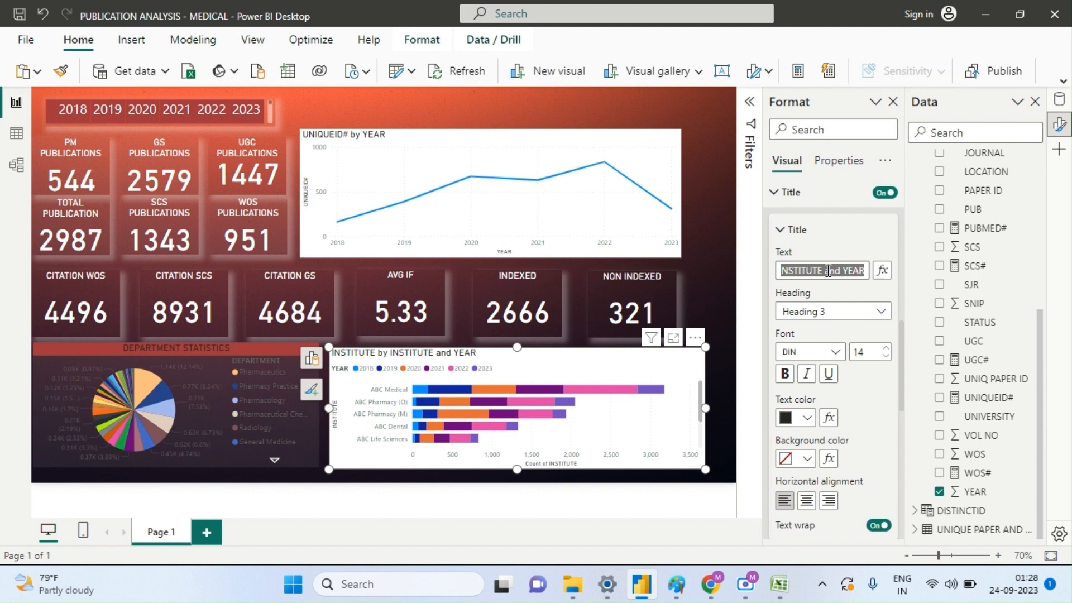
mouse_move(643, 375)
click(628, 378)
drag(864, 271, 829, 272)
click(830, 273)
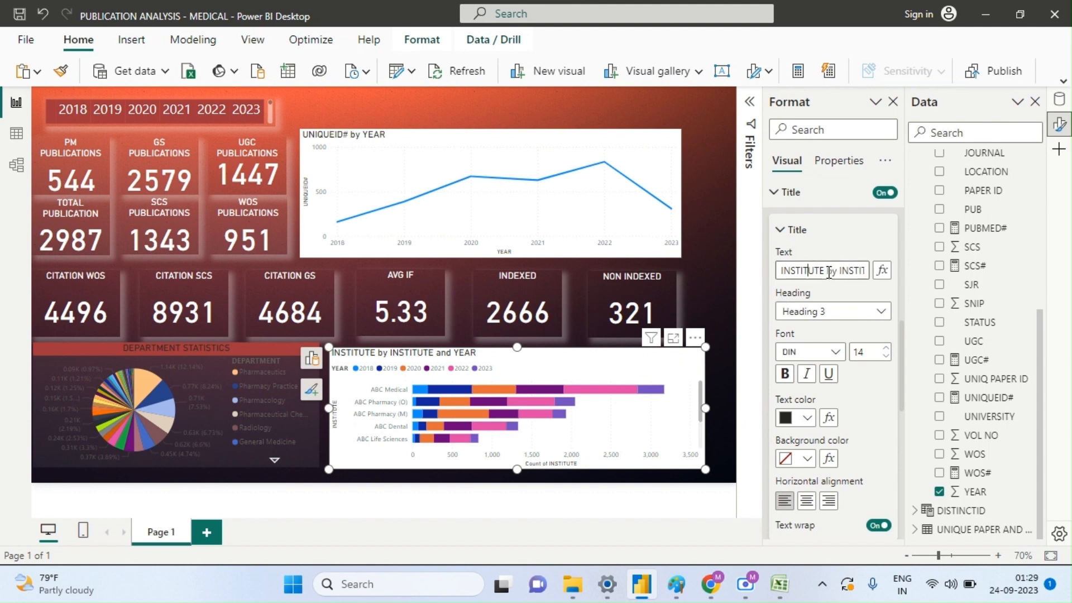
drag(828, 273, 891, 275)
text(S)
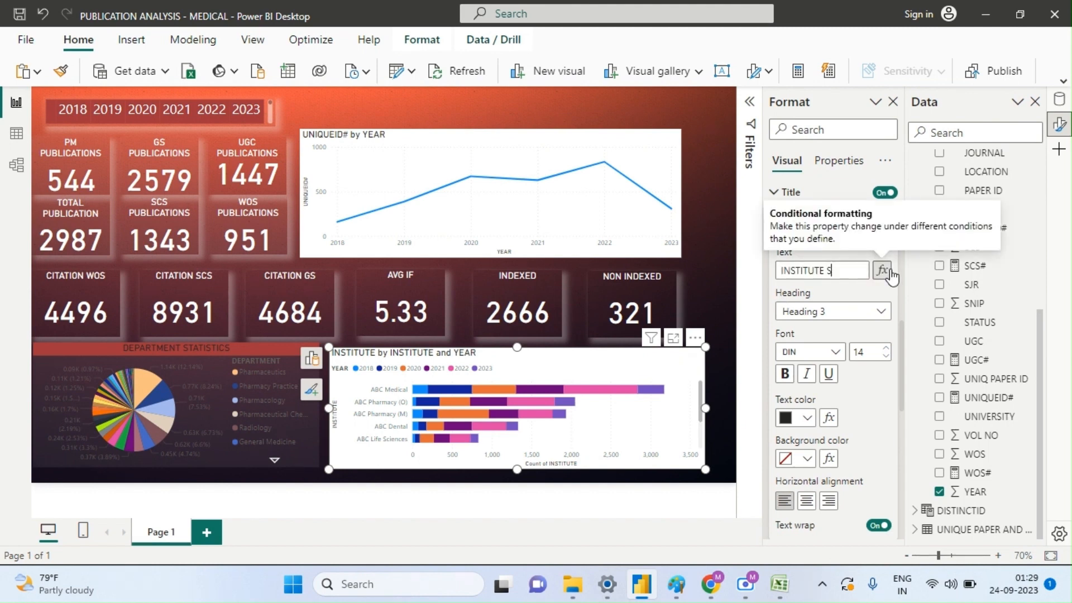
text(TATI)
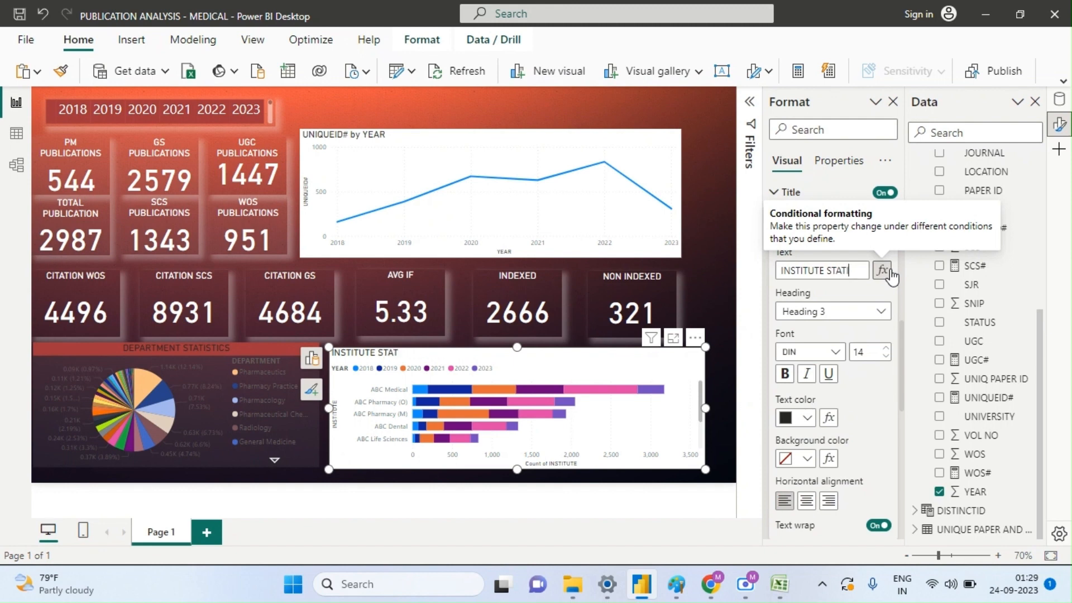
text(STICS)
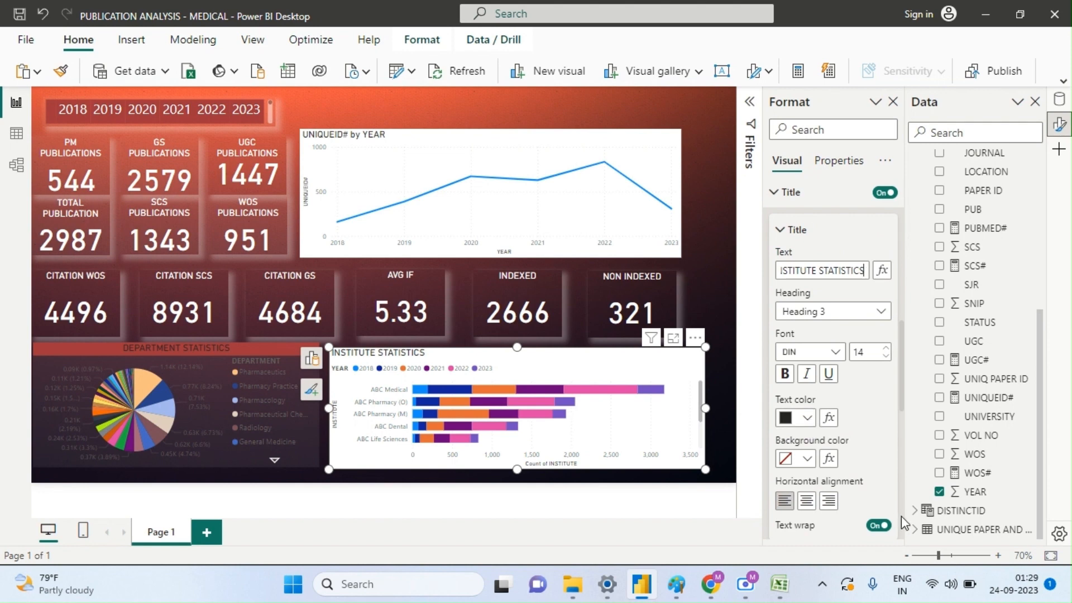
- Give the INSTITUTE STATISTICS title the same dark red background colour as the pie chart's title
scroll(903, 523, down, 5)
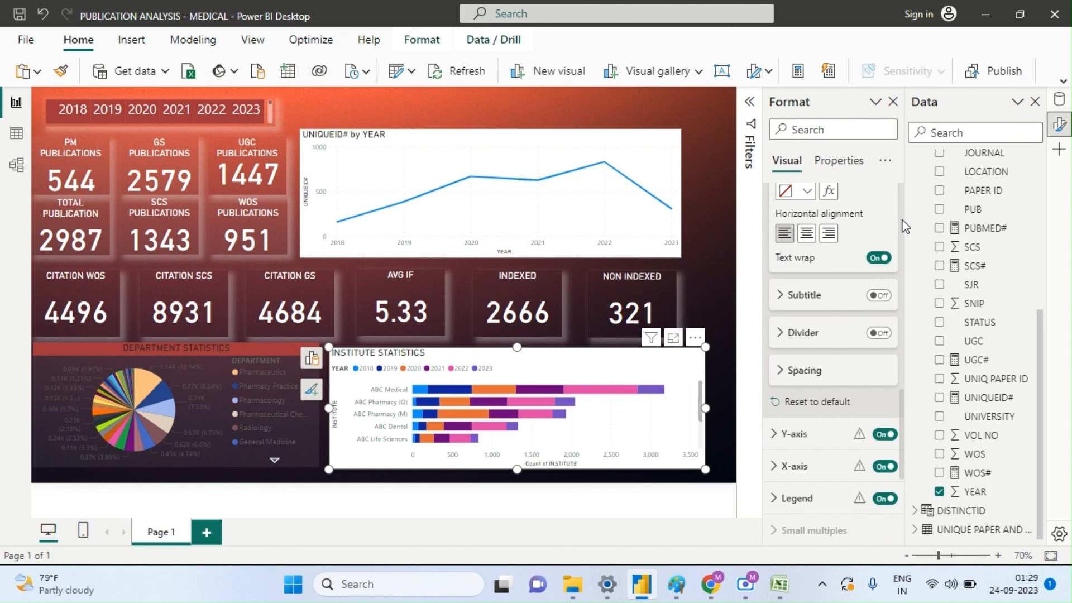
scroll(906, 226, up, 5)
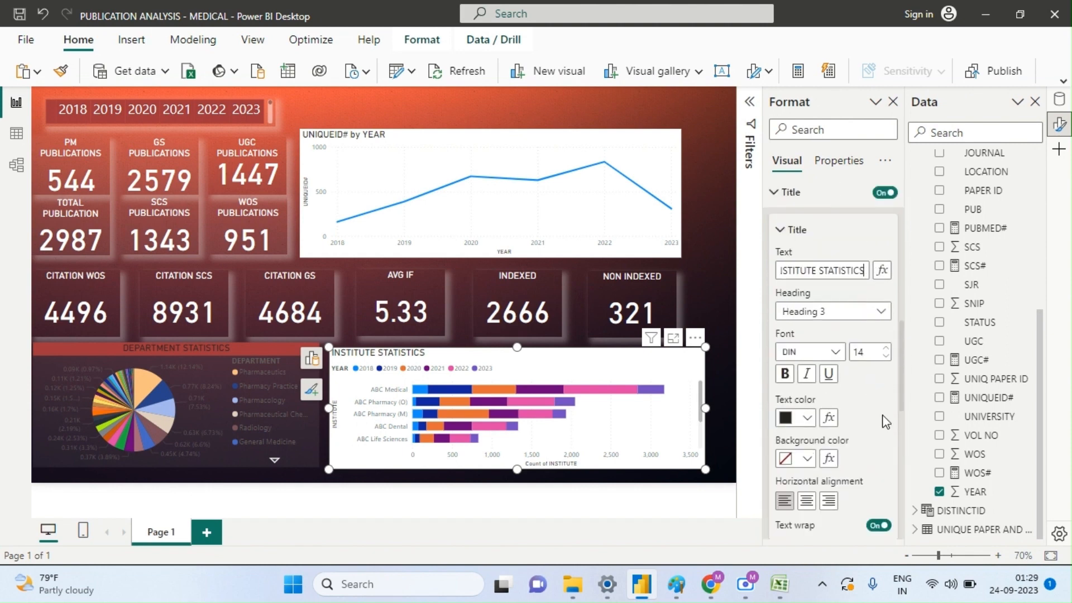
click(808, 459)
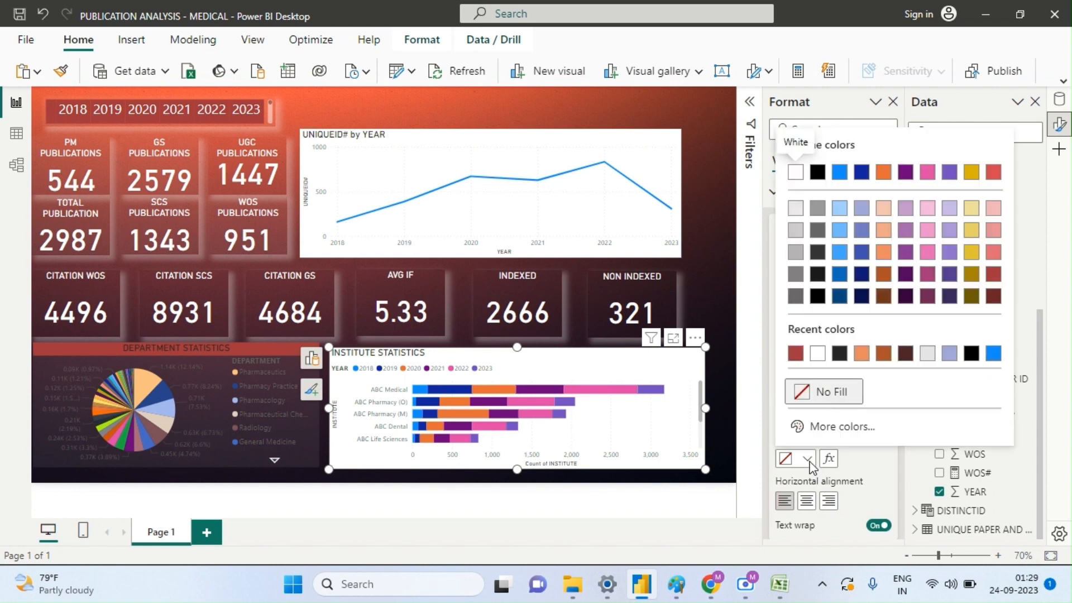
click(796, 353)
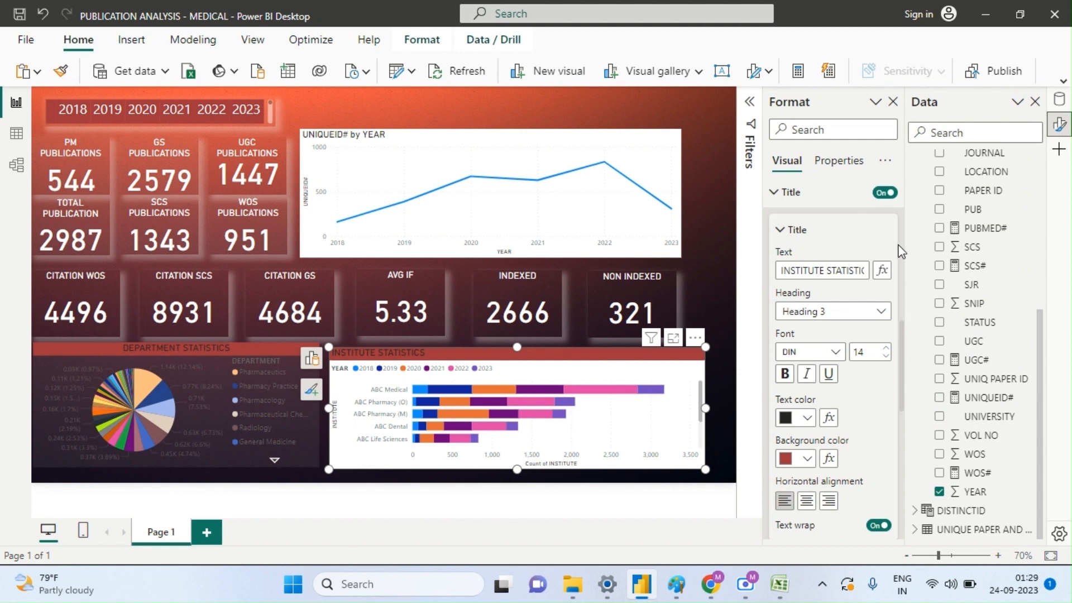
- Set the background transparency of the institute bar chart to 100%
scroll(827, 334, up, 5)
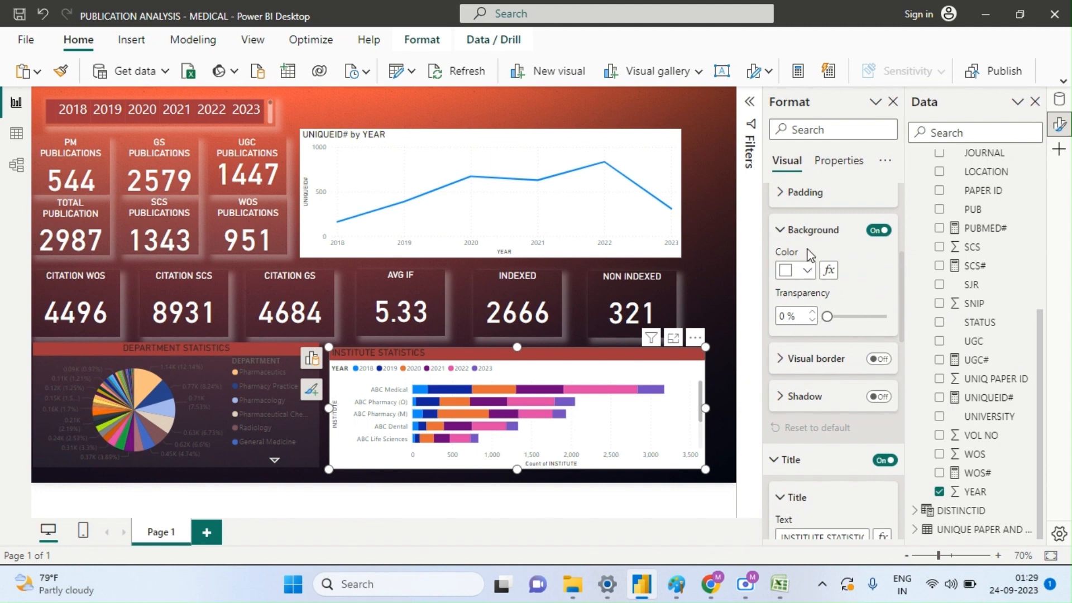
click(881, 316)
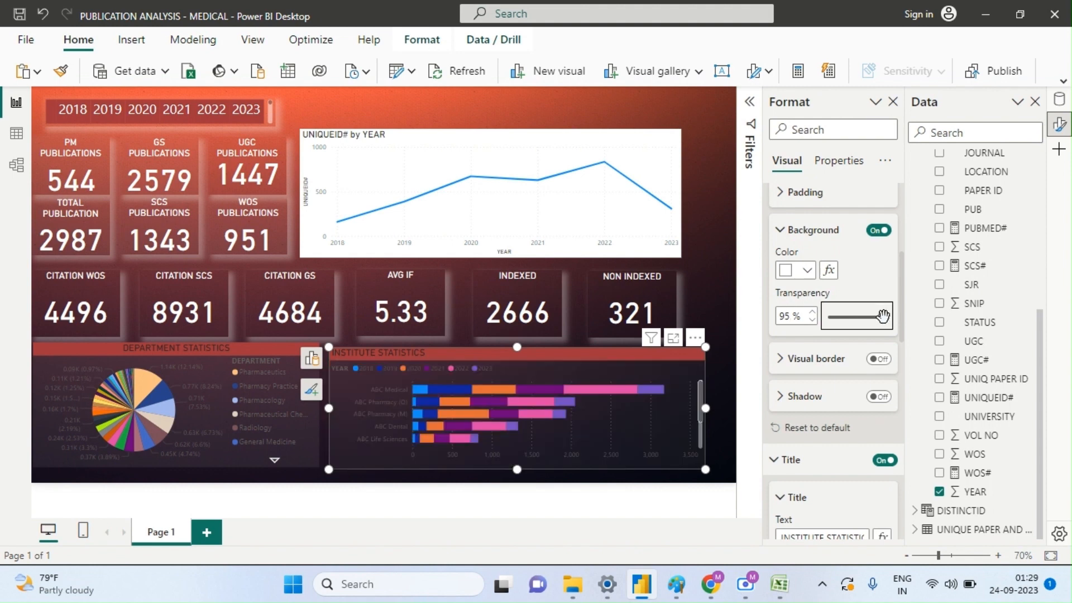
drag(885, 316, 889, 318)
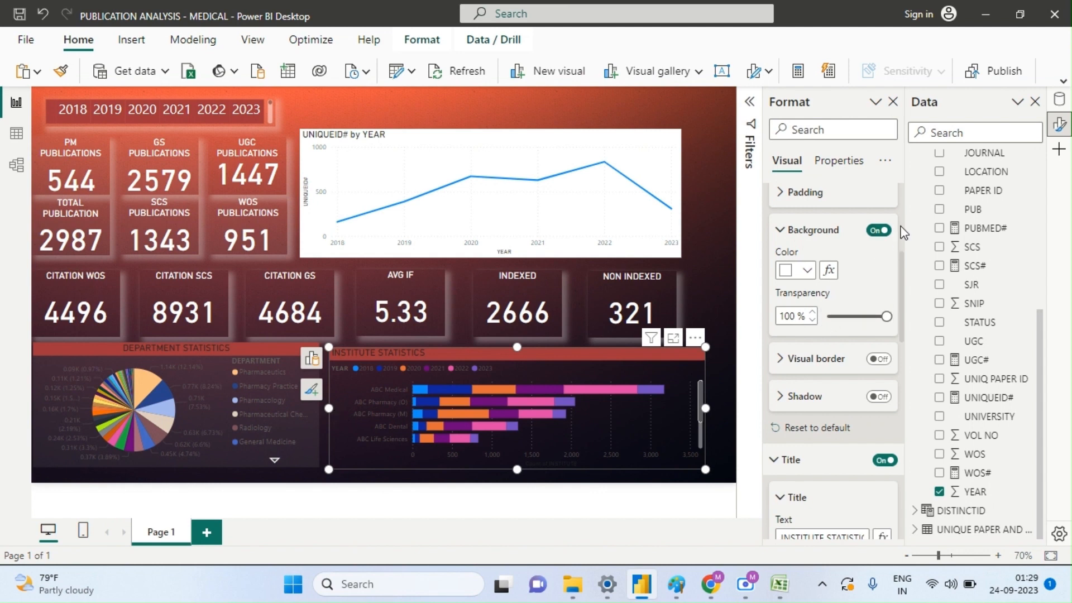
scroll(902, 232, up, 5)
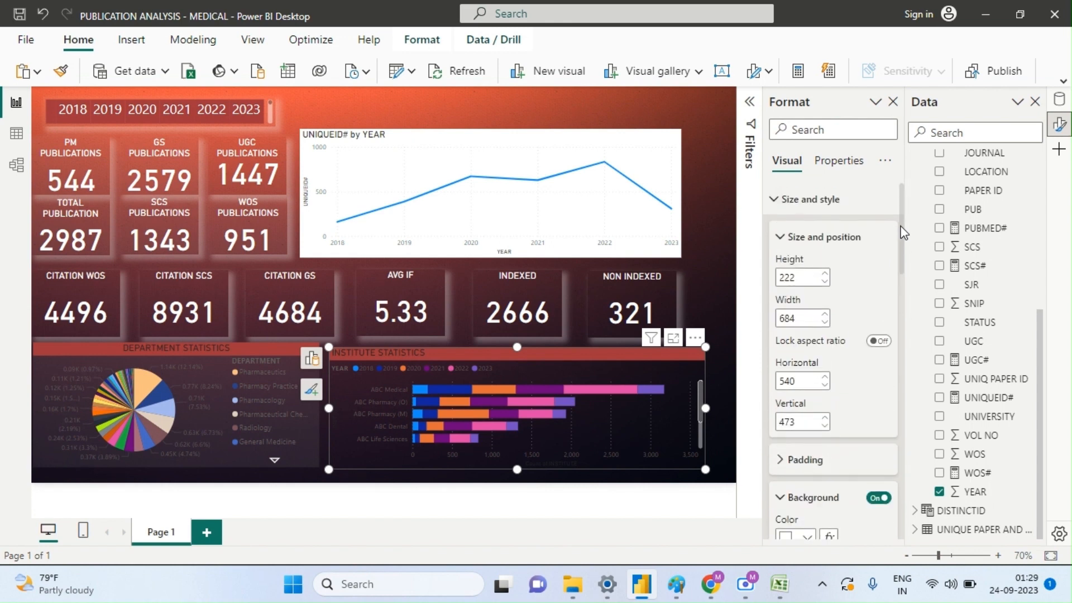
scroll(903, 420, down, 8)
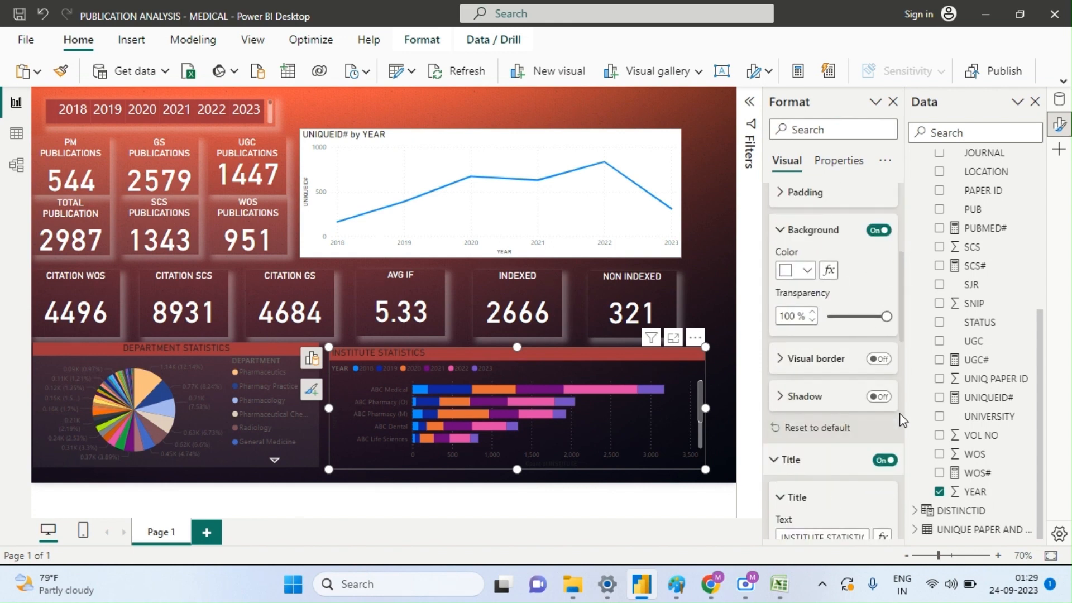
scroll(905, 428, down, 5)
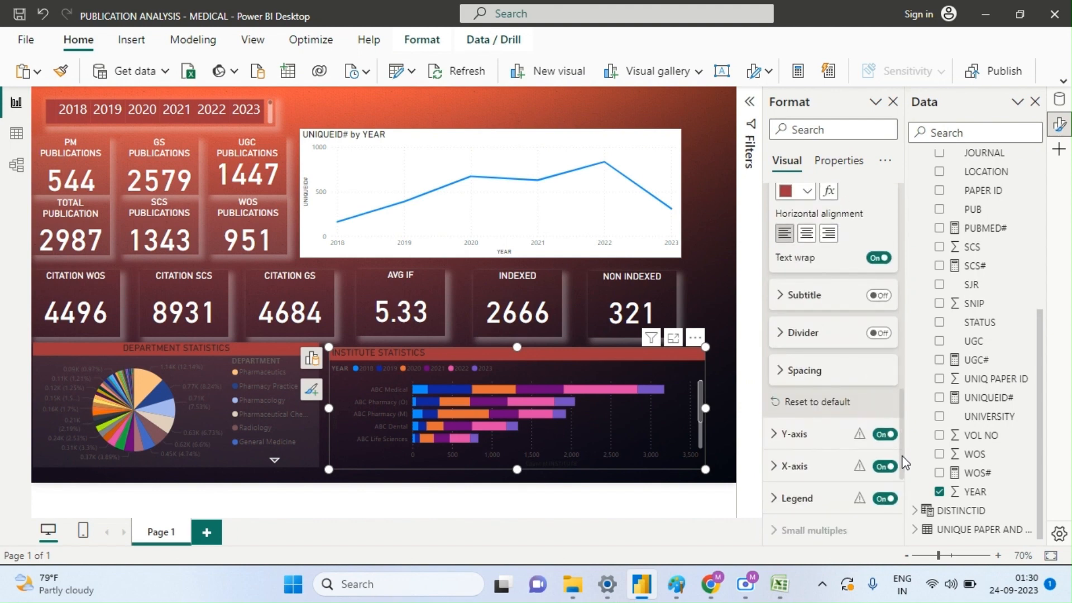
click(879, 296)
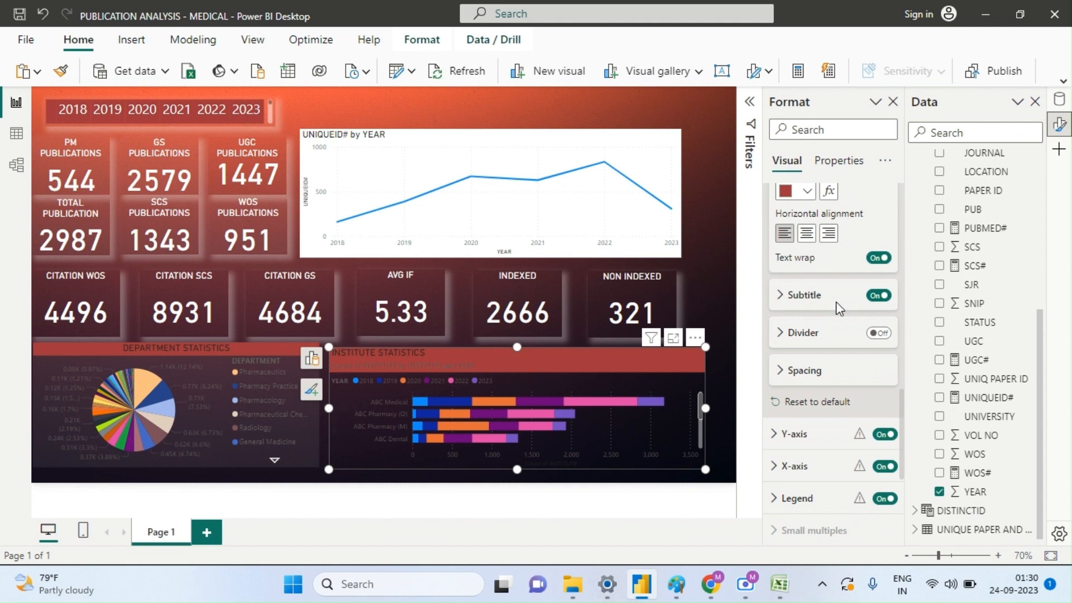
click(877, 296)
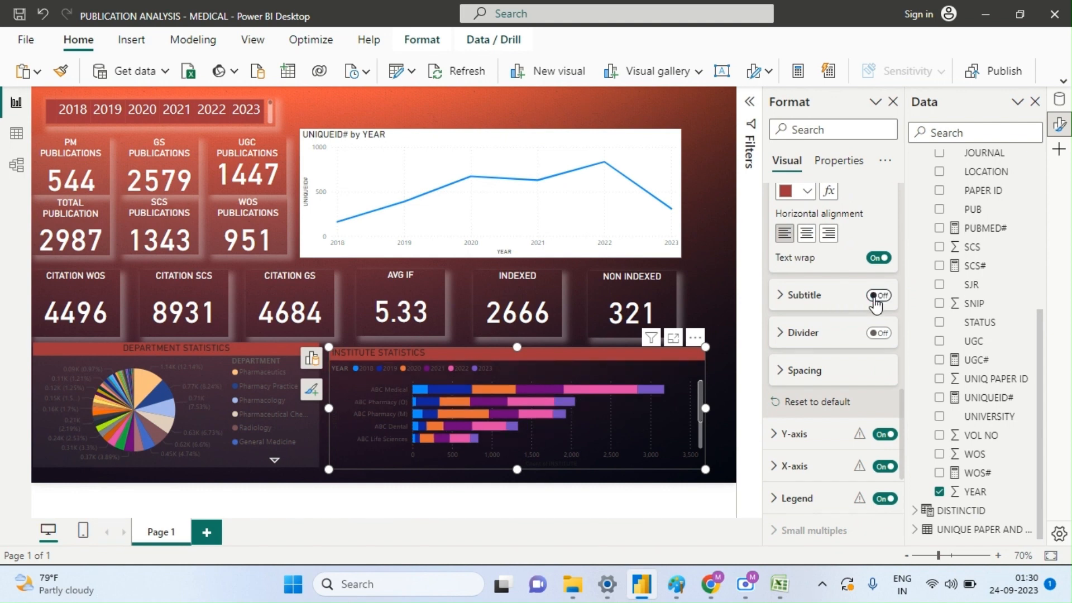
scroll(902, 394, up, 5)
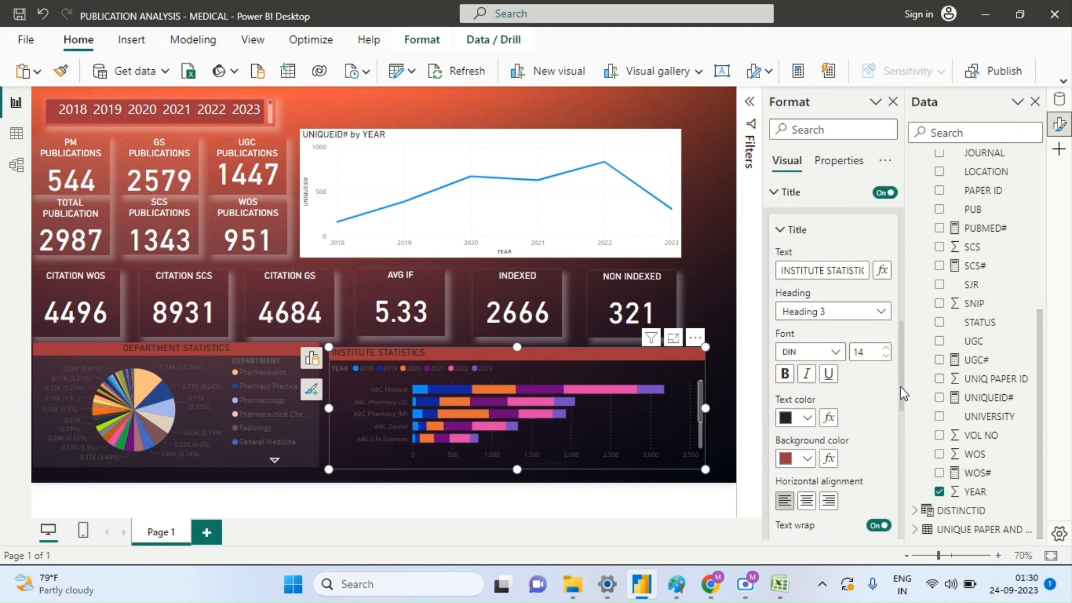
- Set the legend text colour of the INSTITUTE STATISTICS bar chart to white
drag(904, 394, 900, 522)
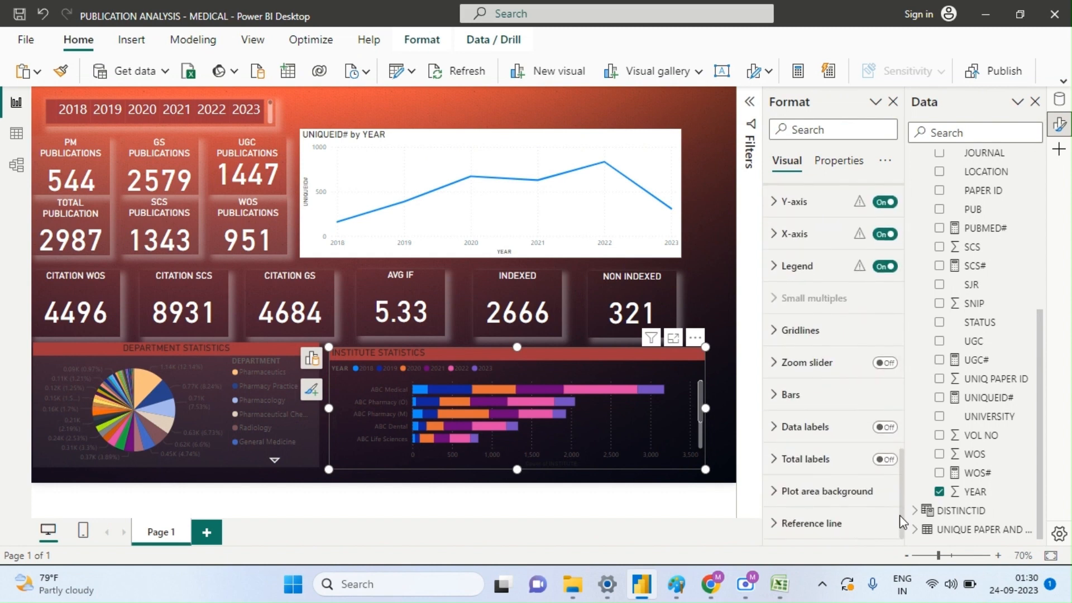
click(825, 270)
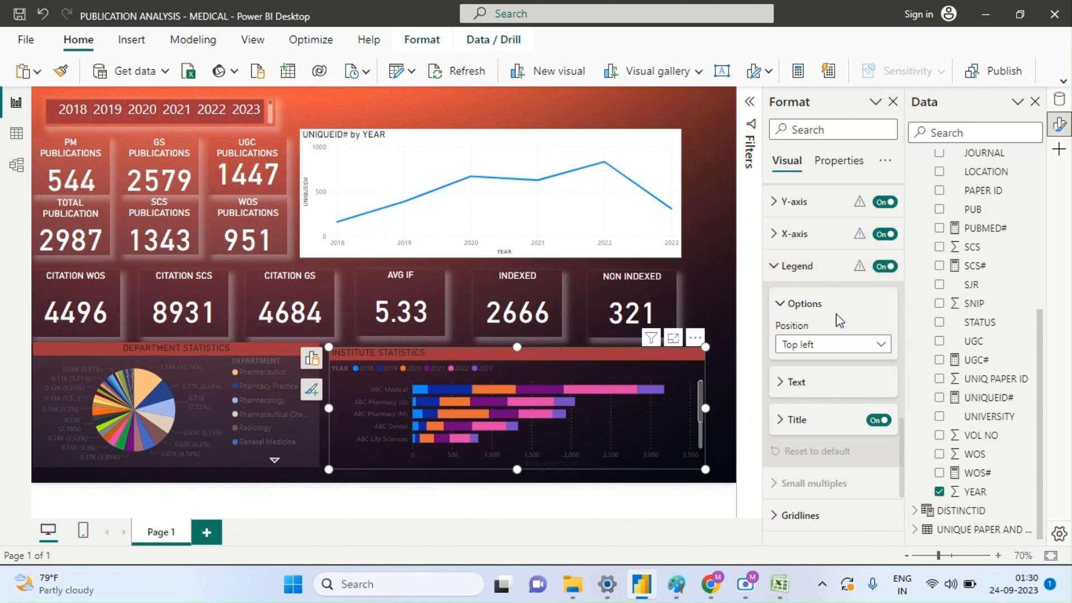
click(884, 268)
click(884, 268)
click(825, 392)
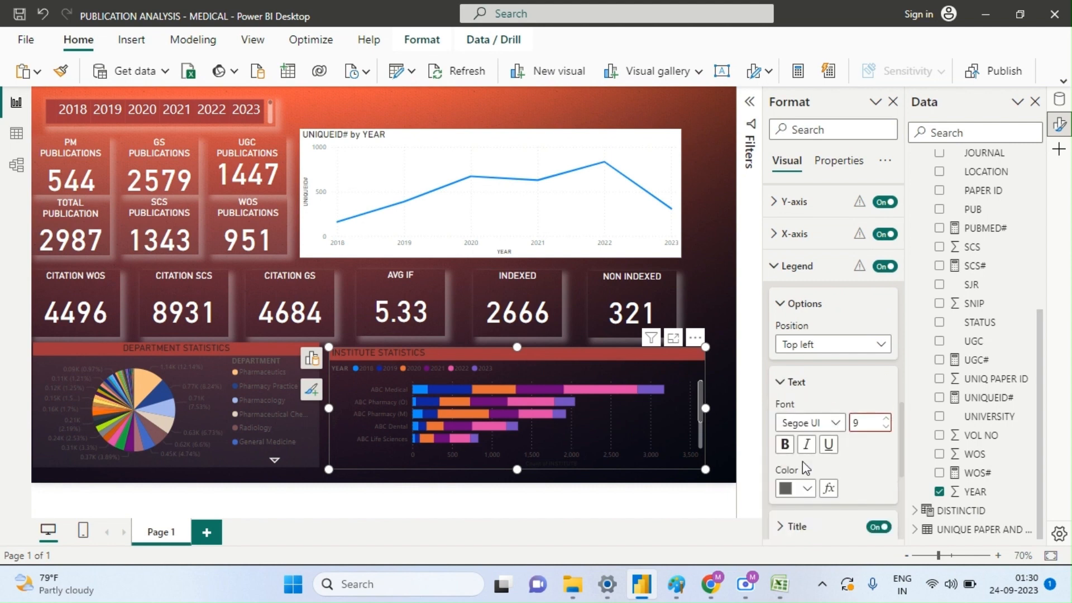
click(807, 489)
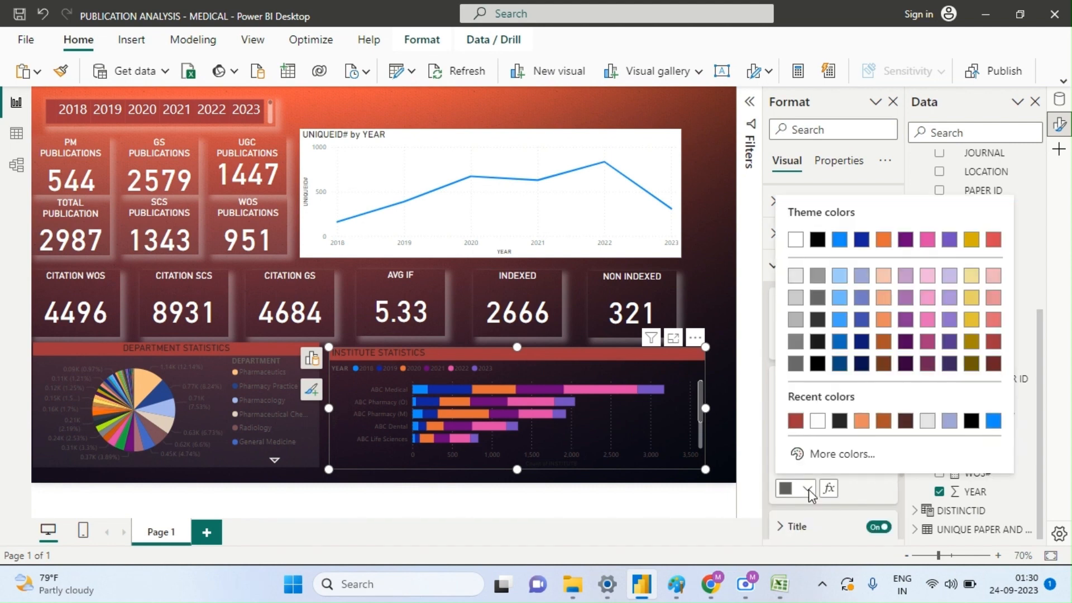
click(796, 241)
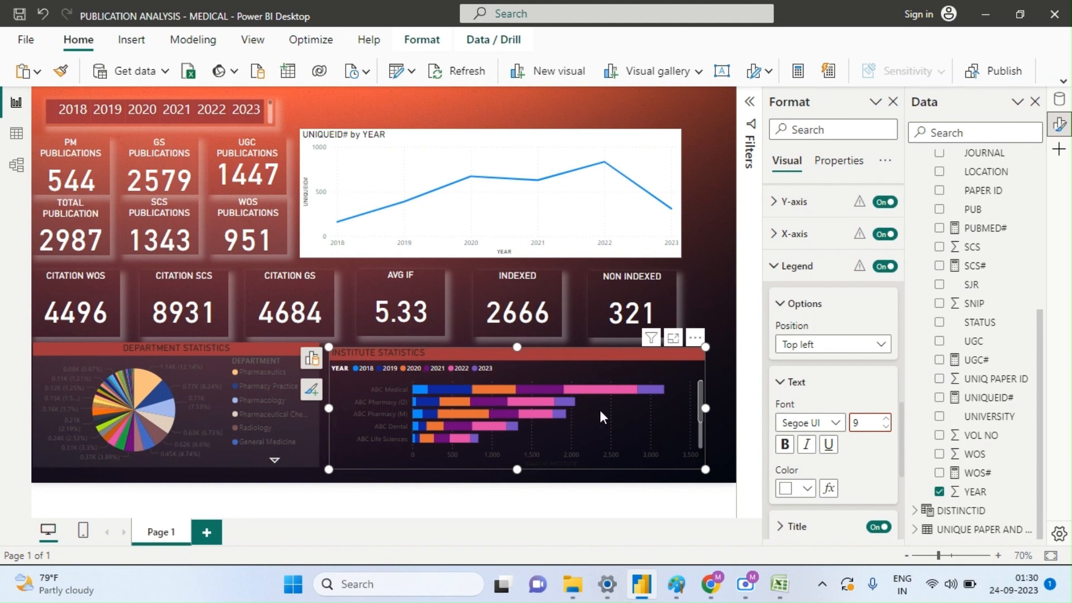
- Enlarge the INSTITUTE STATISTICS bar chart slightly and turn on its data labels
click(394, 429)
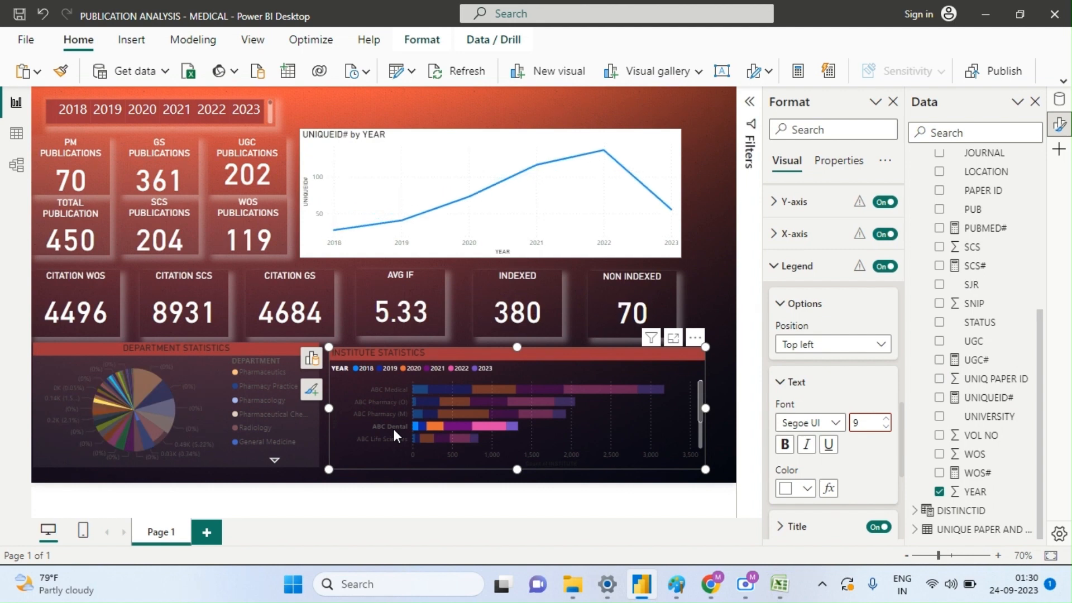
click(394, 429)
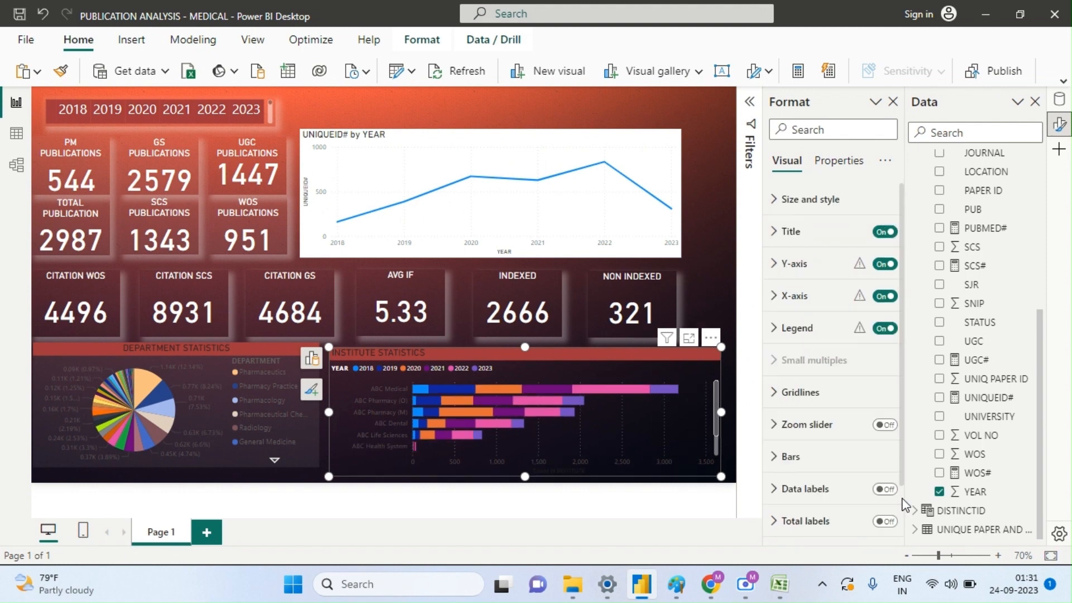
click(887, 494)
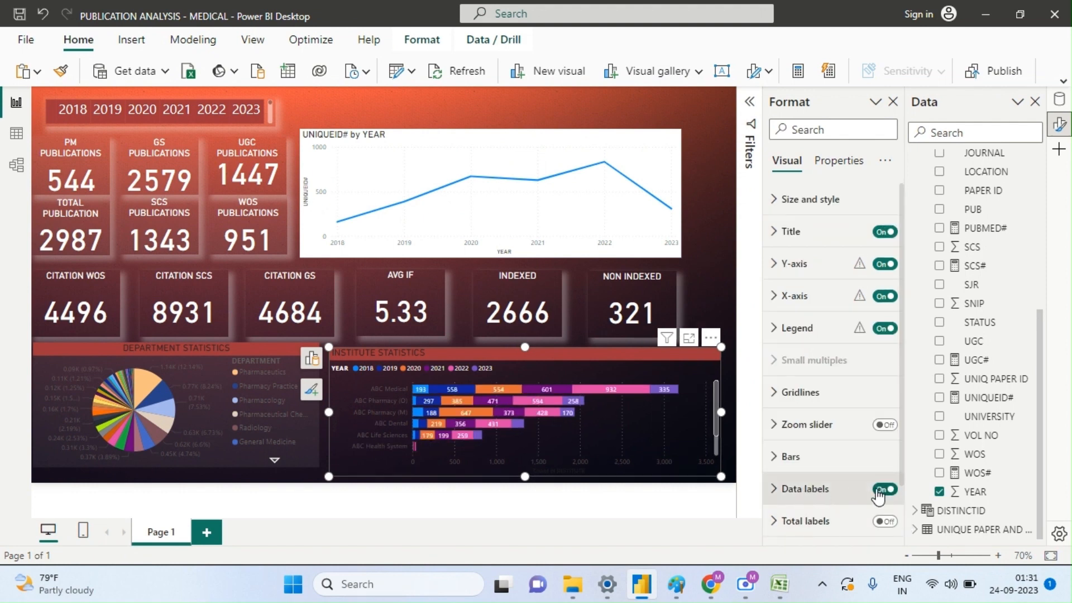
- Set the Y-axis value colour of the INSTITUTE STATISTICS bar chart to white
scroll(901, 501, down, 2)
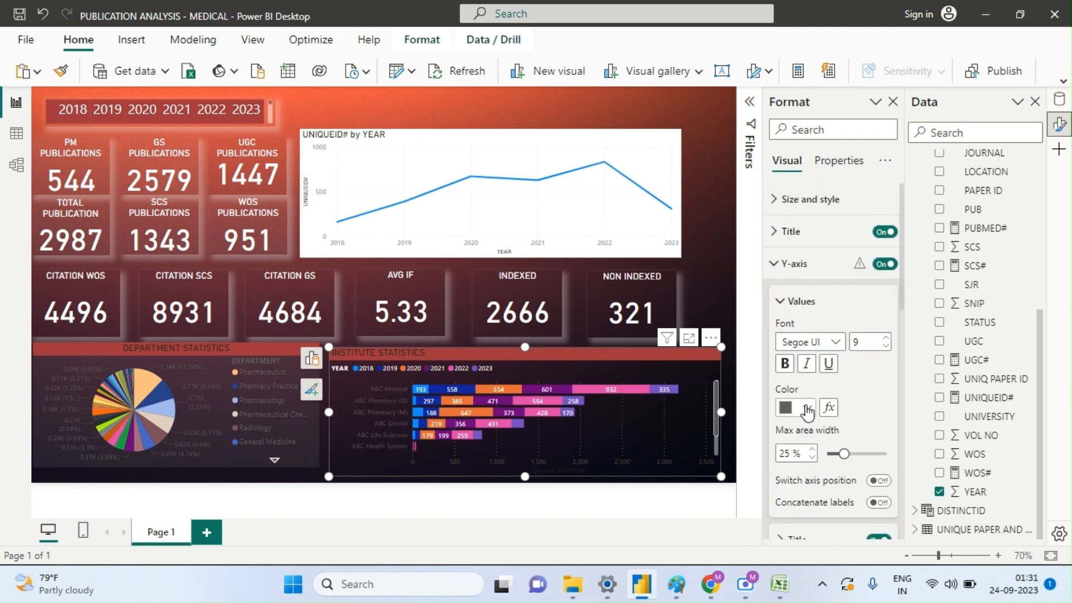
click(807, 409)
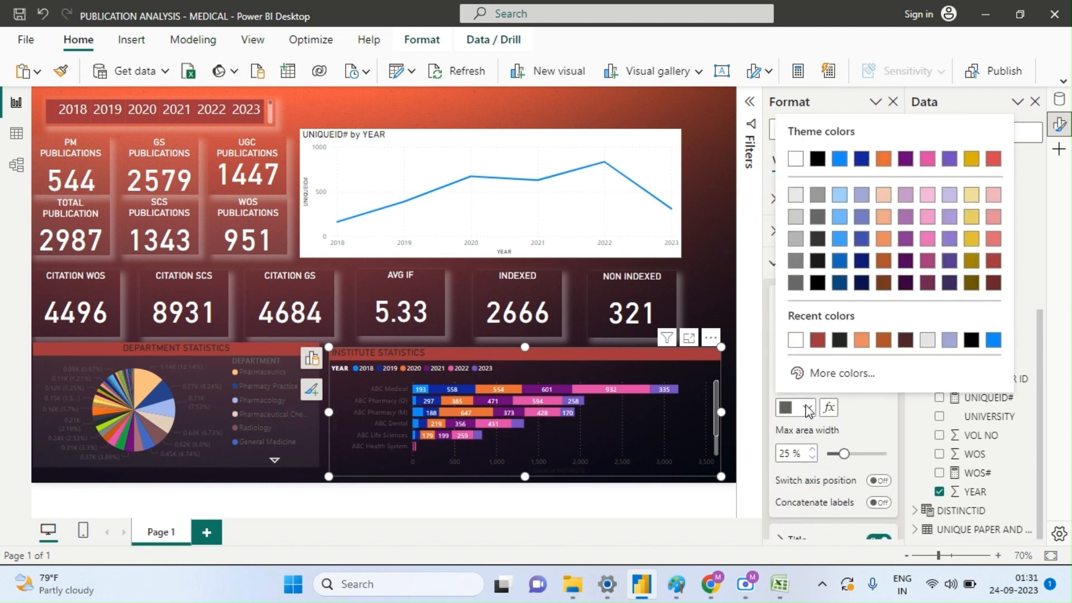
click(797, 160)
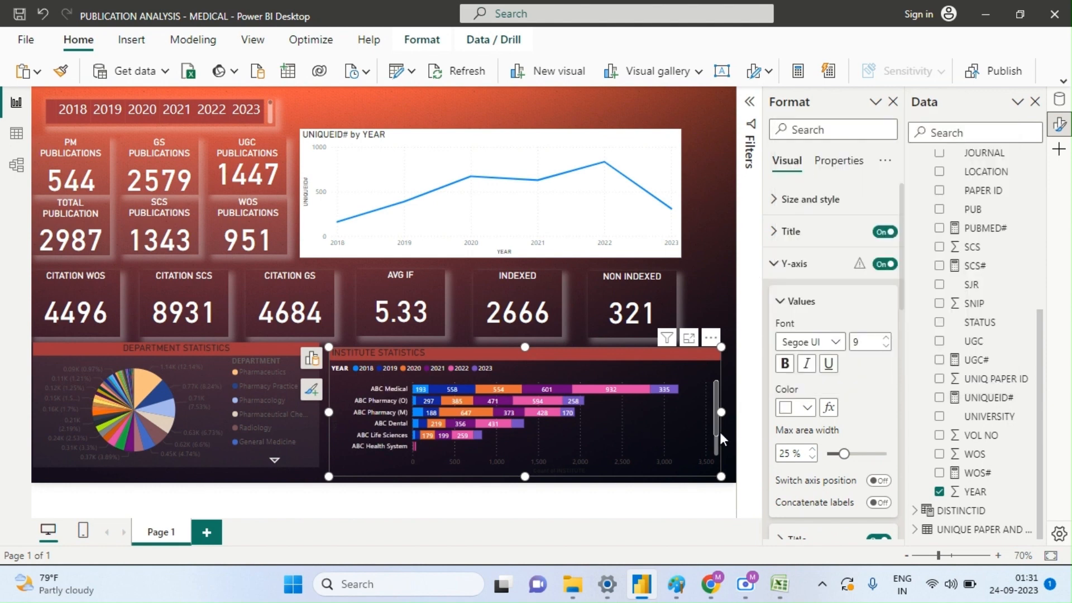
click(799, 267)
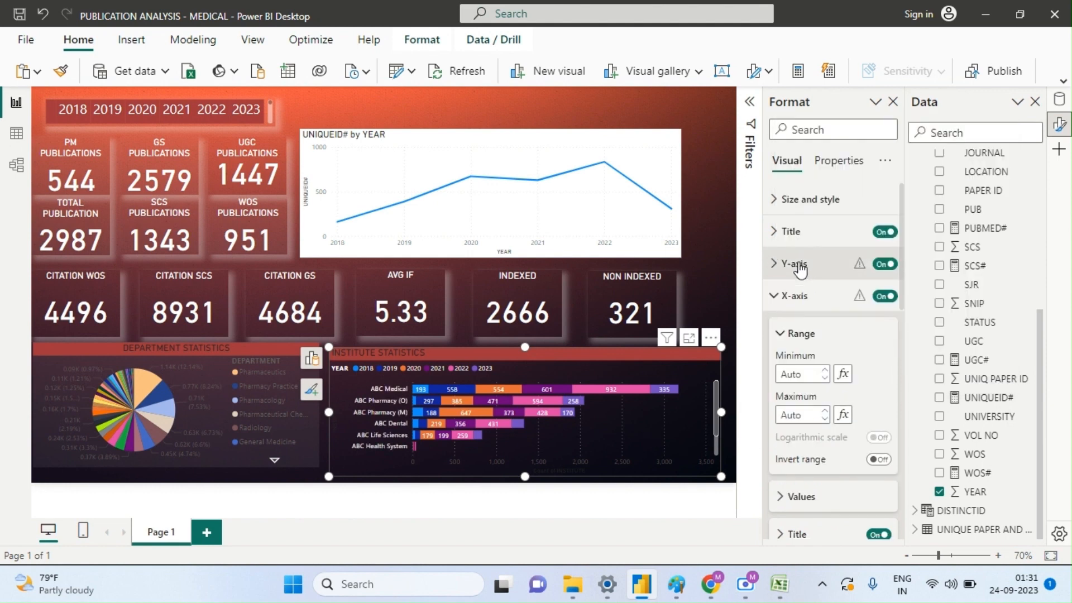
click(823, 298)
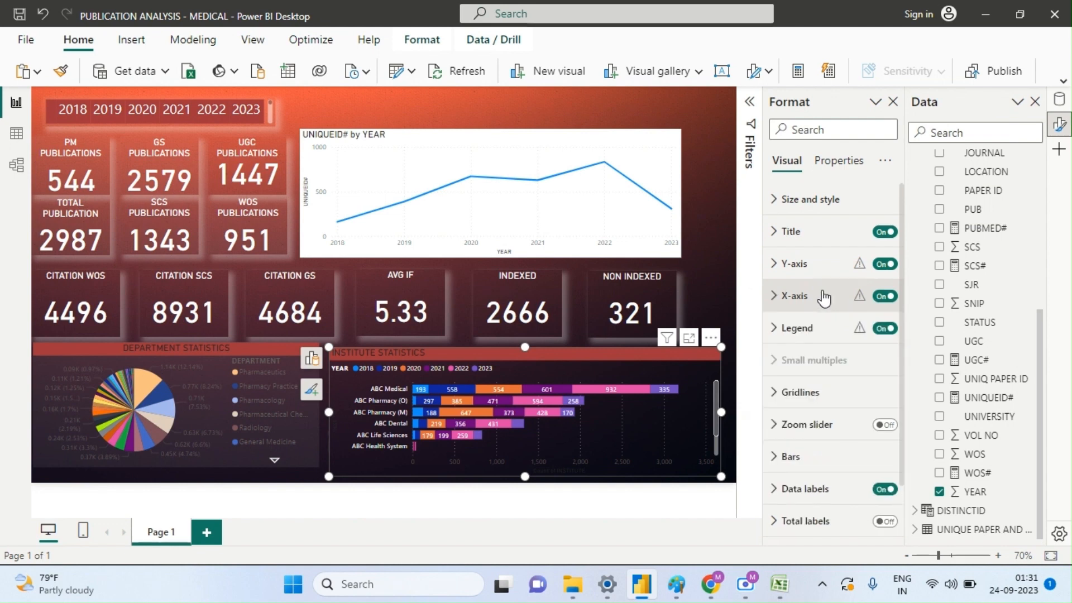
click(809, 308)
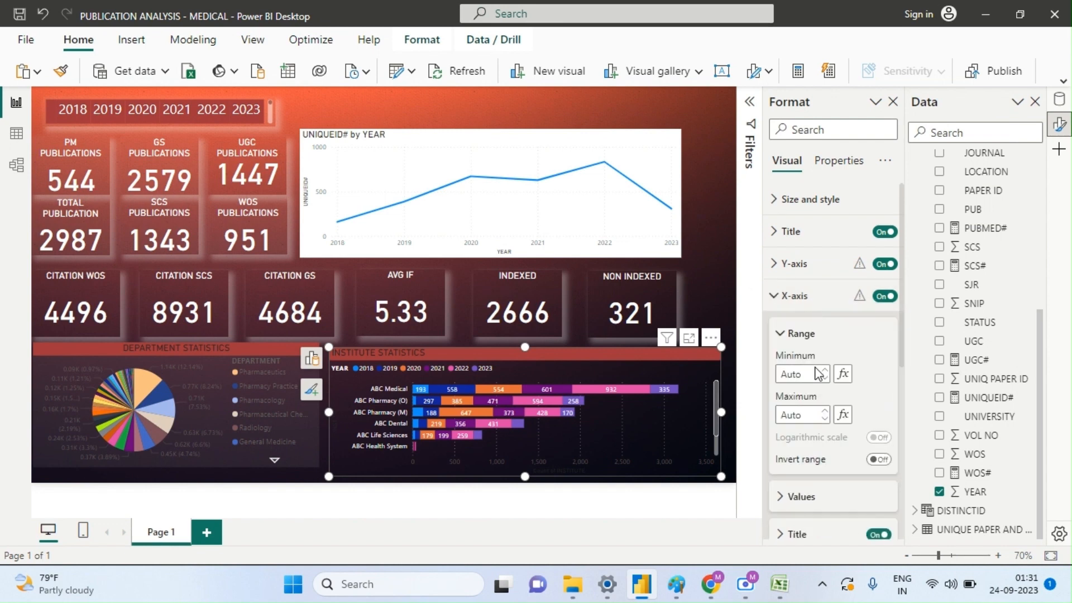
click(807, 311)
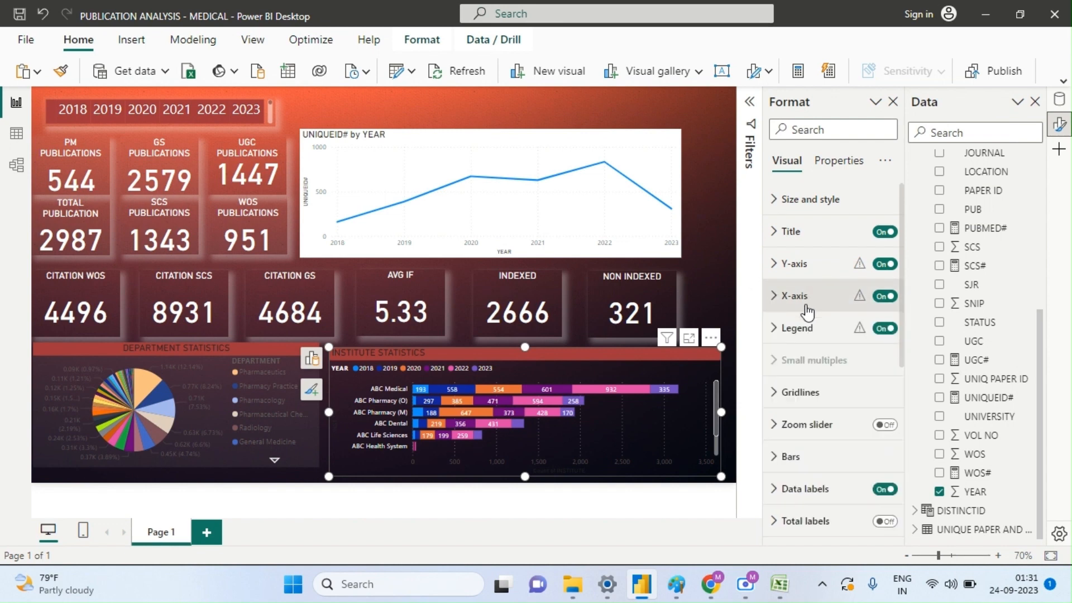
click(806, 309)
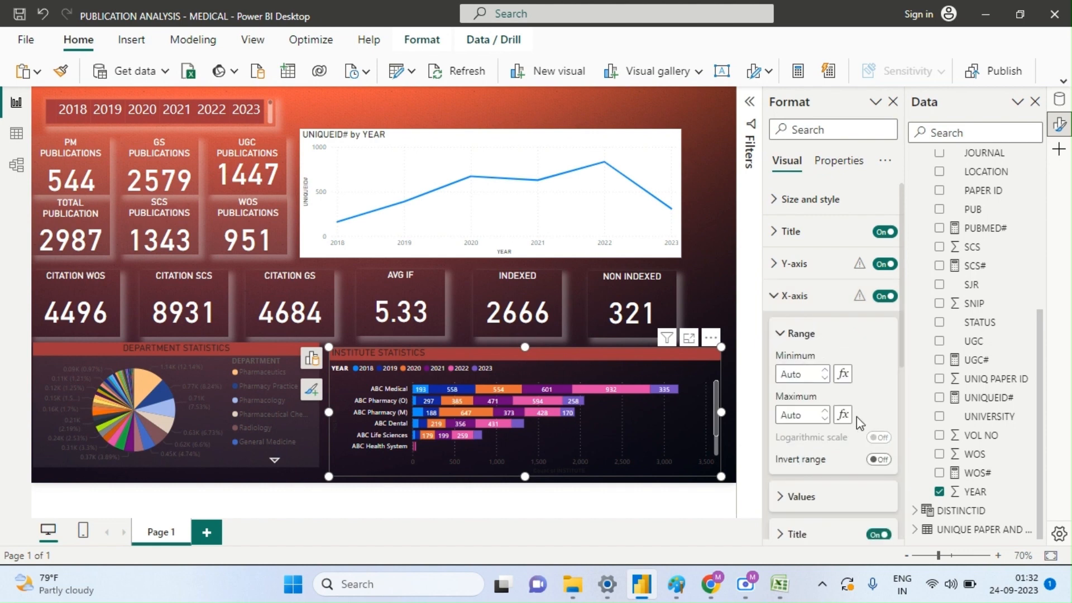
click(815, 267)
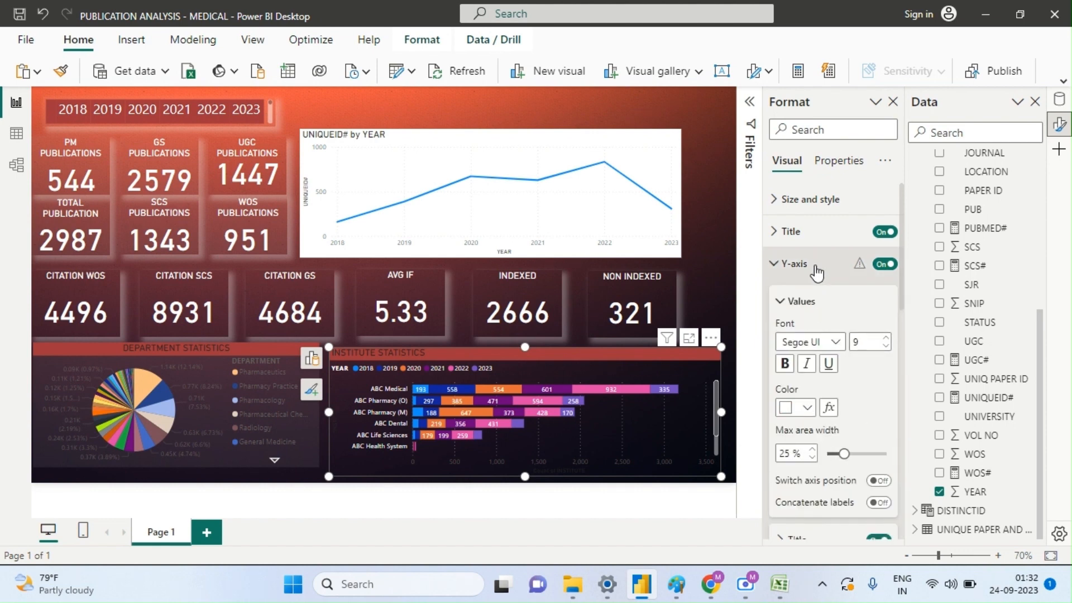
click(815, 269)
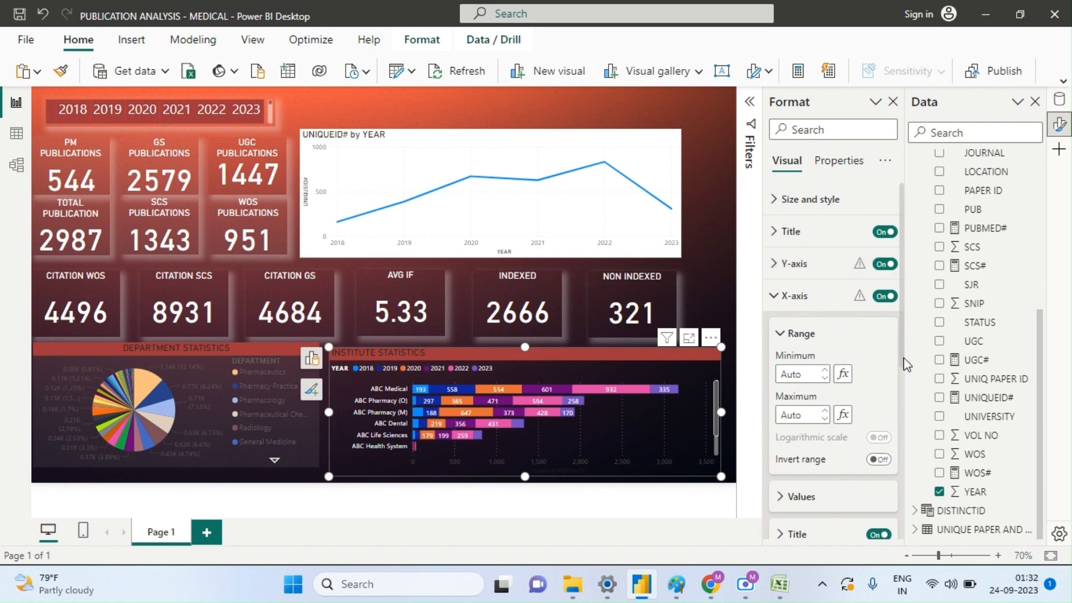
- Set the X-axis value colour of the INSTITUTE STATISTICS bar chart to white
scroll(907, 365, down, 1)
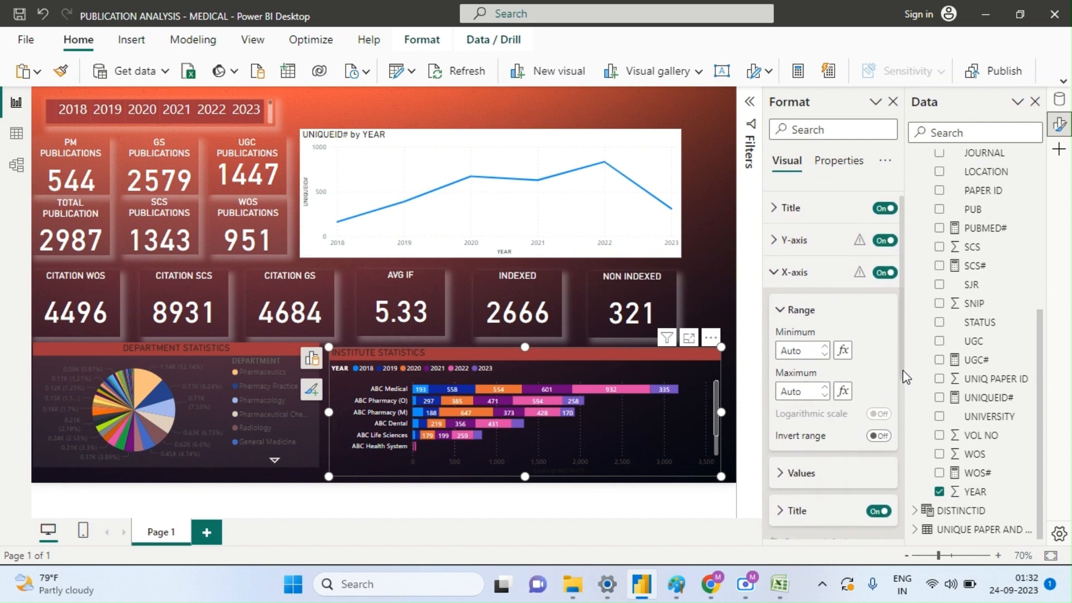
drag(903, 370, 903, 423)
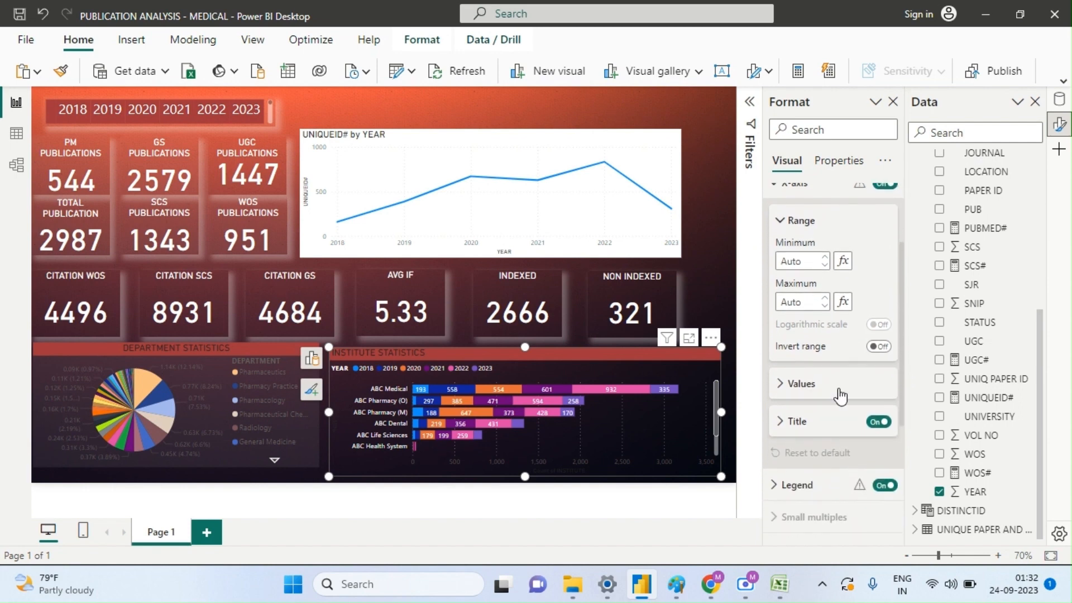
click(837, 394)
click(807, 490)
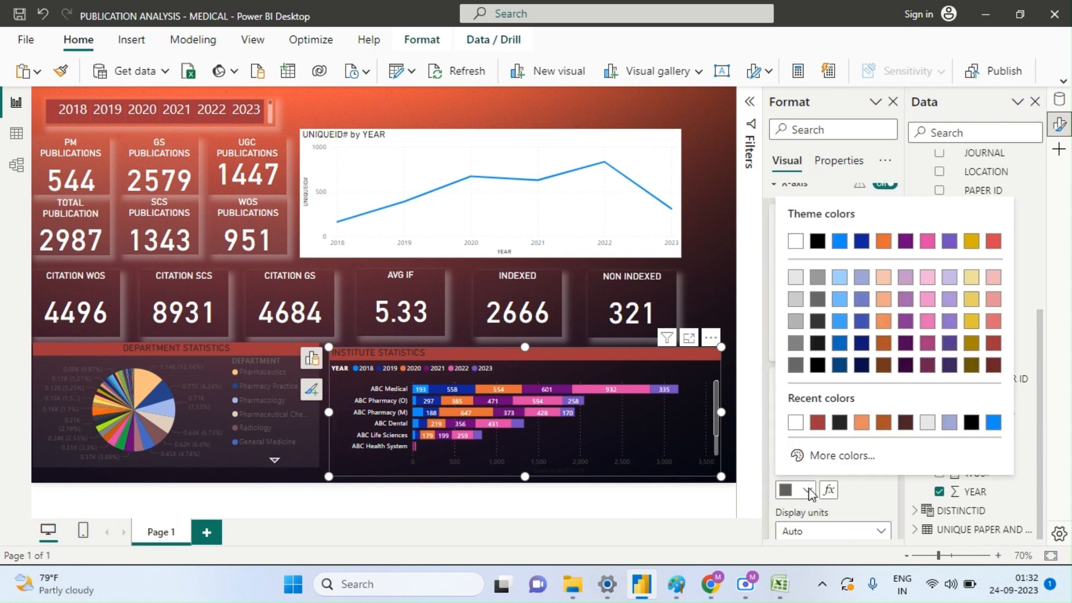
click(797, 243)
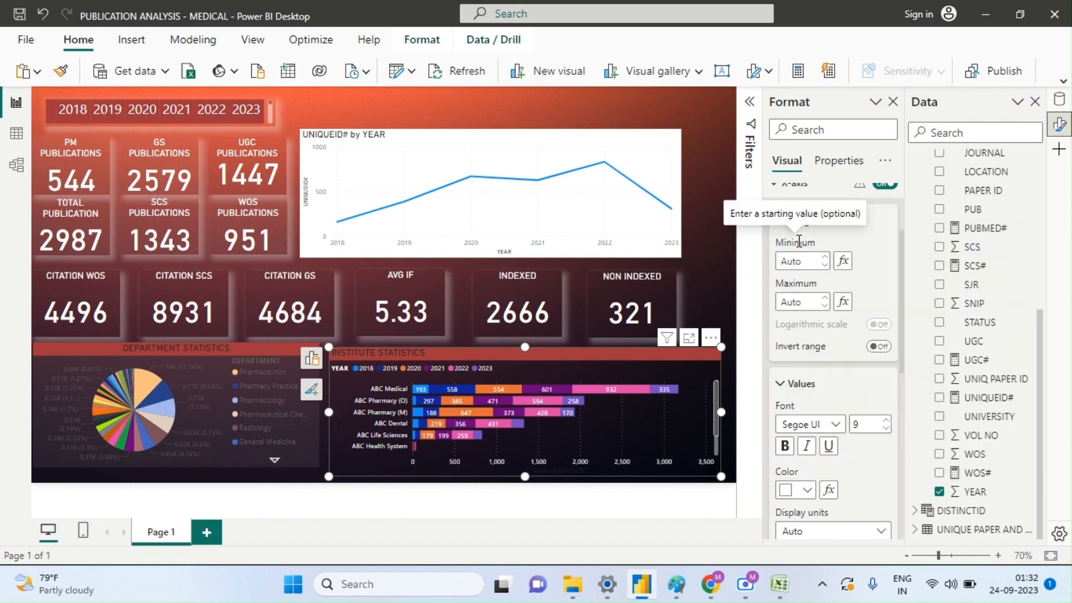
scroll(888, 360, down, 2)
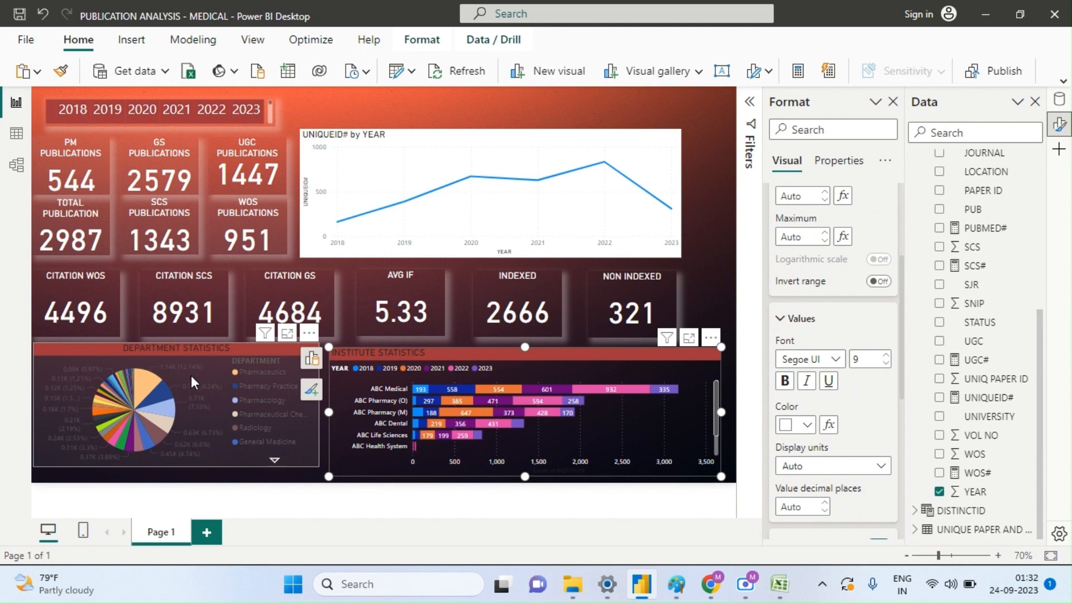
- Set the legend text colour of the DEPARTMENT STATISTICS pie chart to white
click(206, 370)
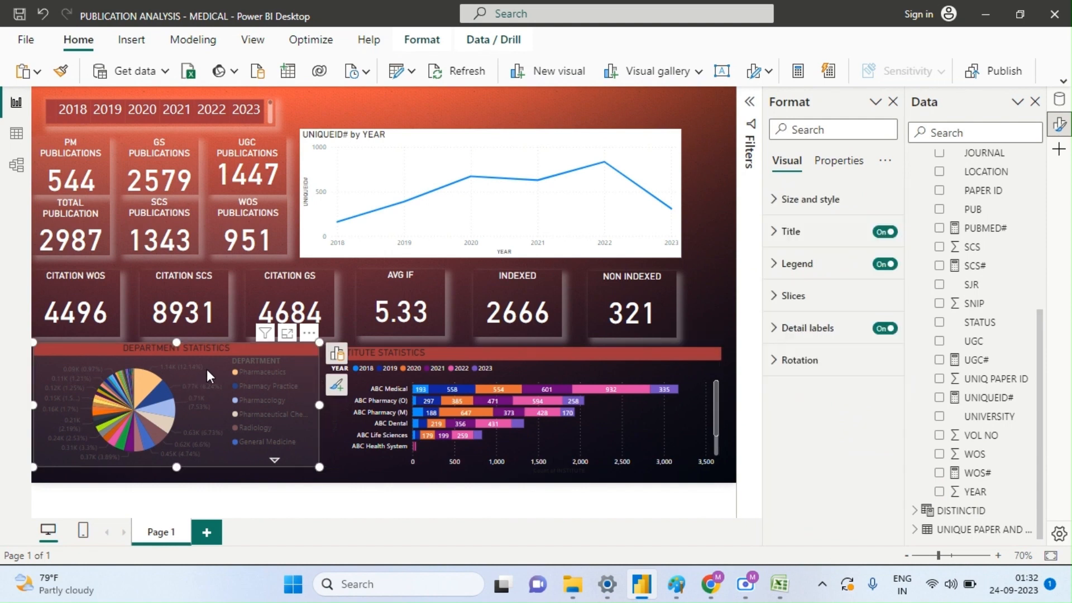
click(821, 265)
click(801, 486)
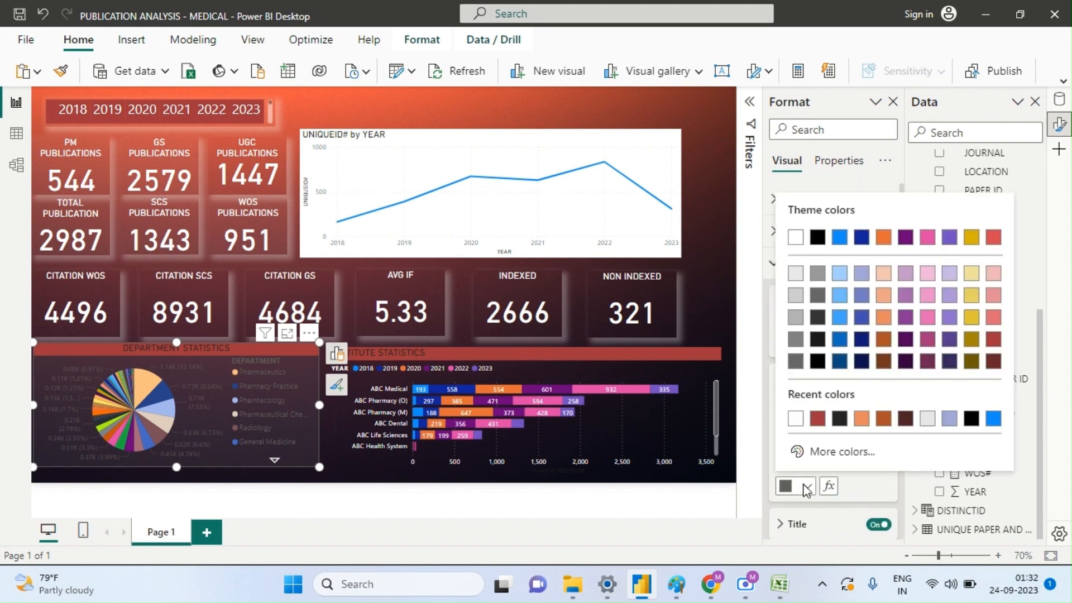
click(795, 239)
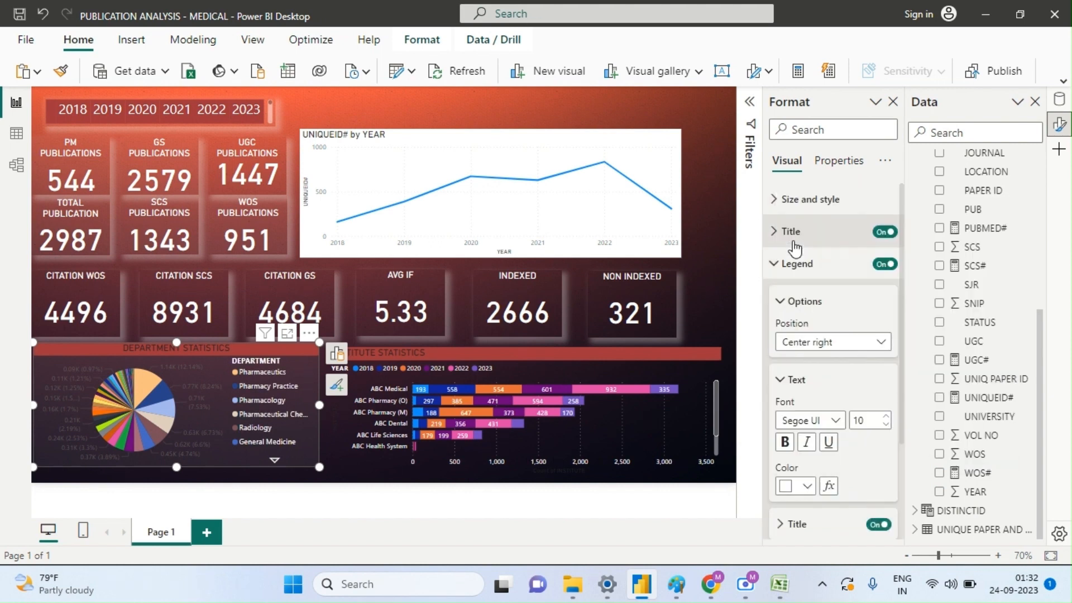
- Change the colour of the DEPARTMENT STATISTICS pie chart's detail label values to white
drag(902, 321, 909, 508)
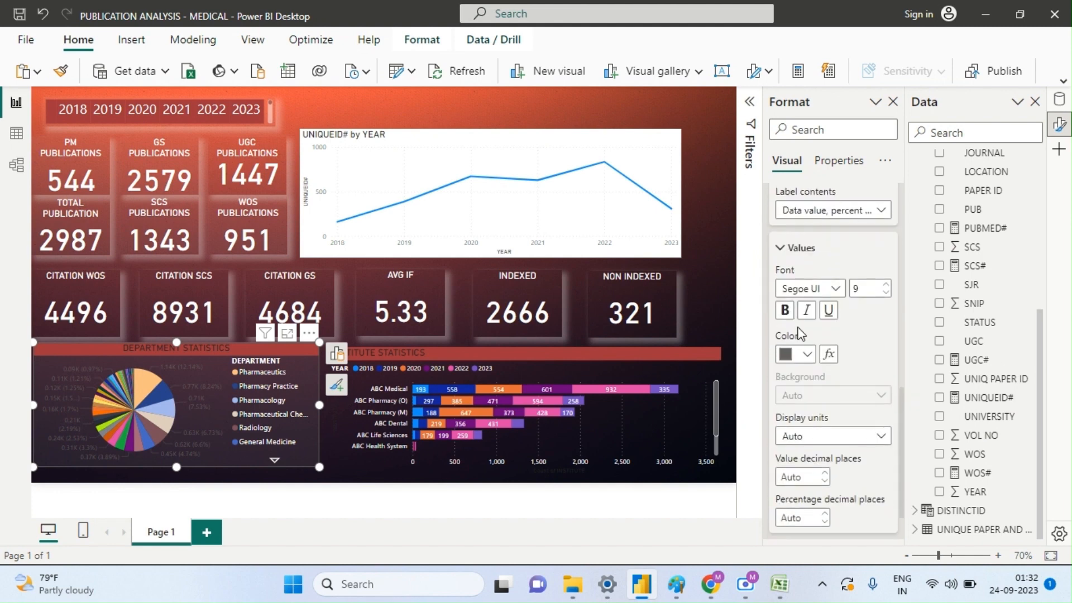
click(808, 355)
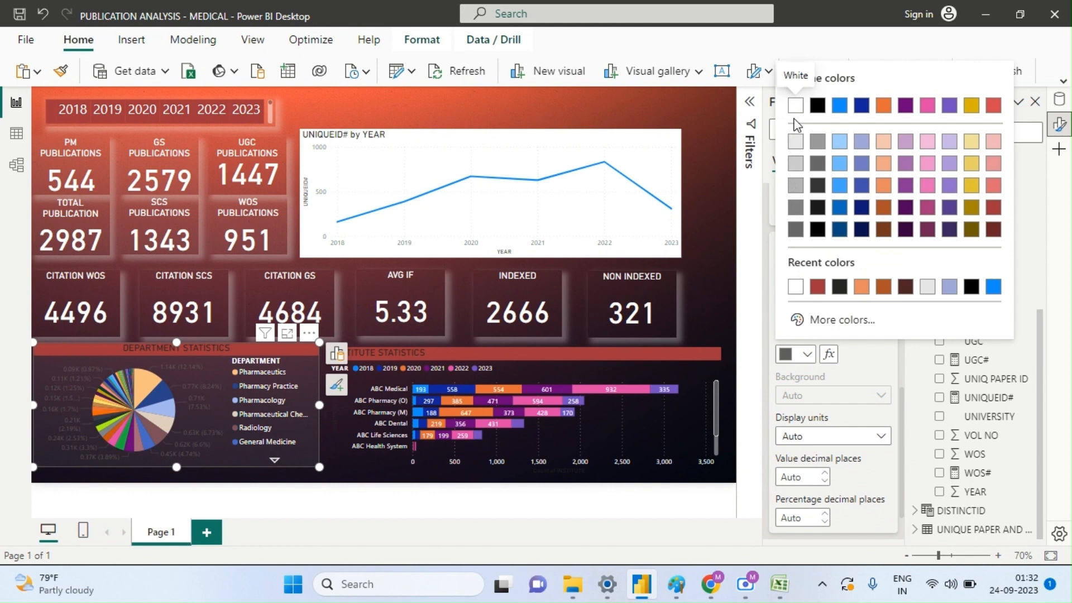
click(793, 112)
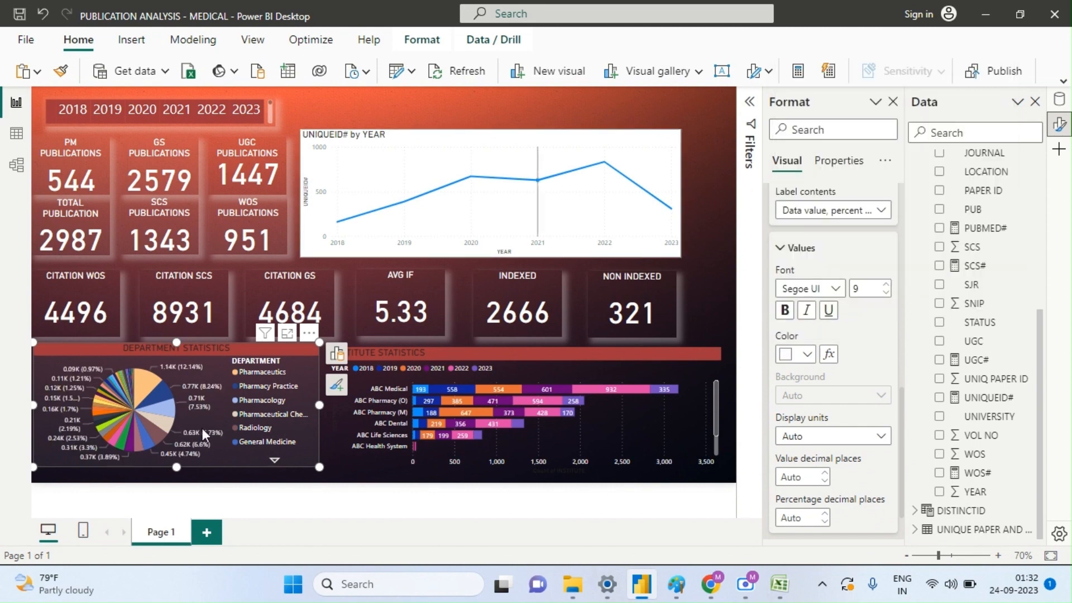
- Set the background transparency of the UNIQUEID# by YEAR line chart to 100%
click(460, 264)
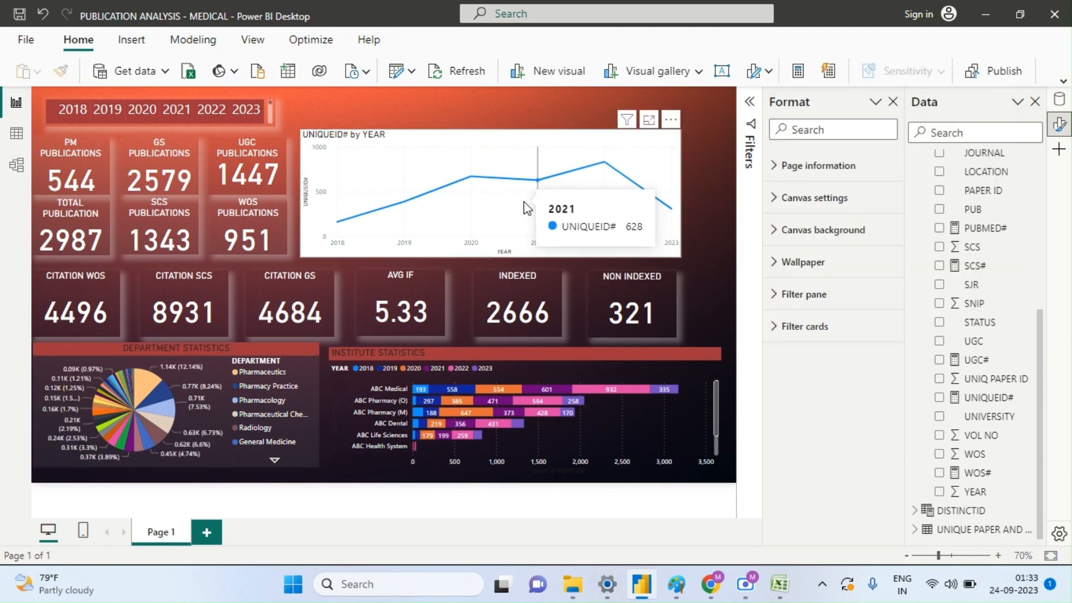
click(524, 202)
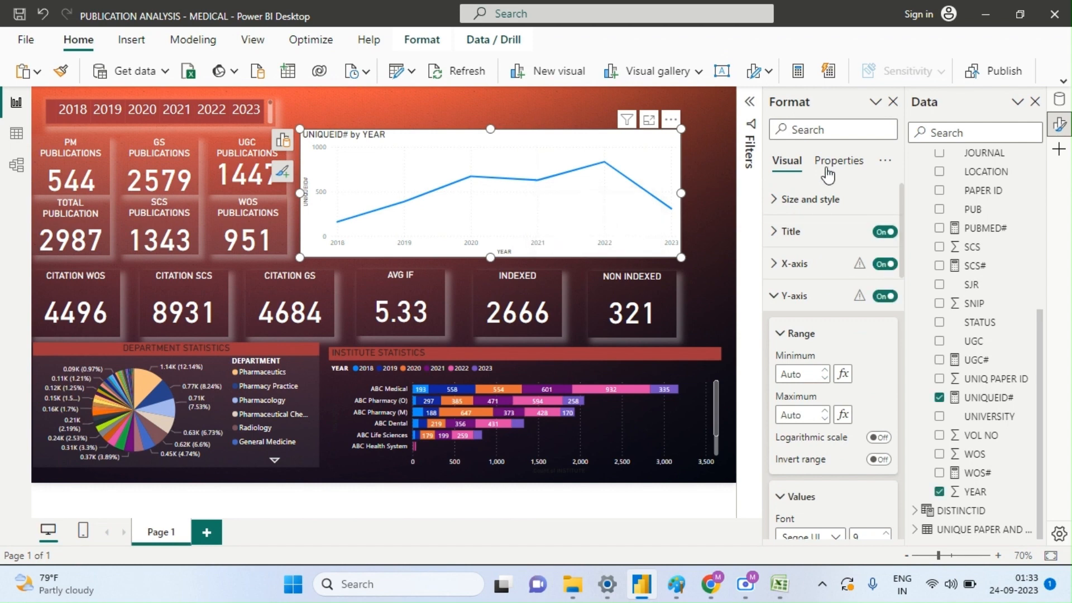
click(811, 314)
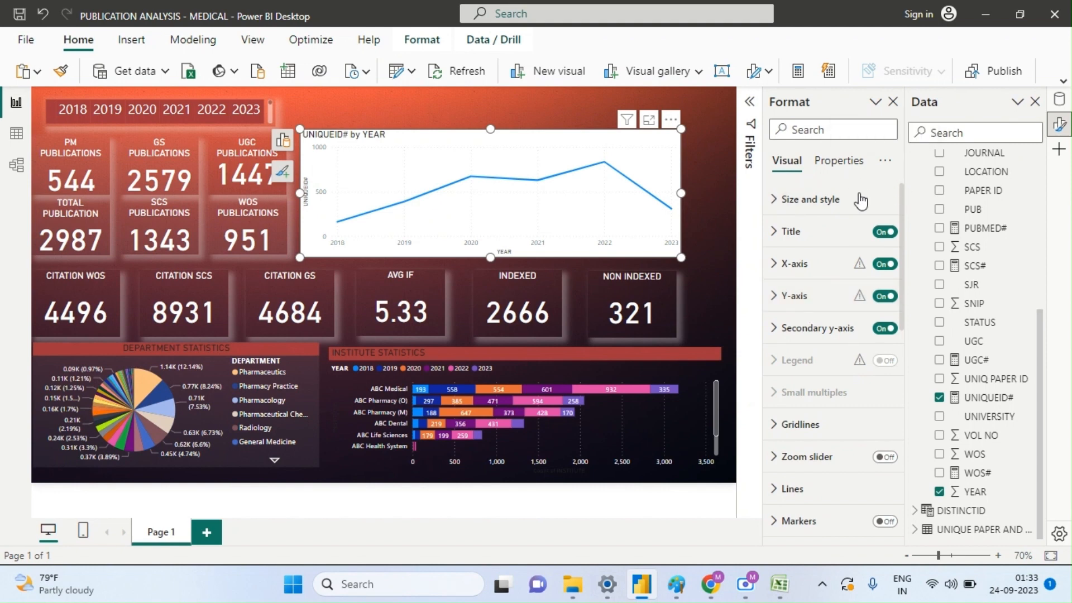
click(842, 205)
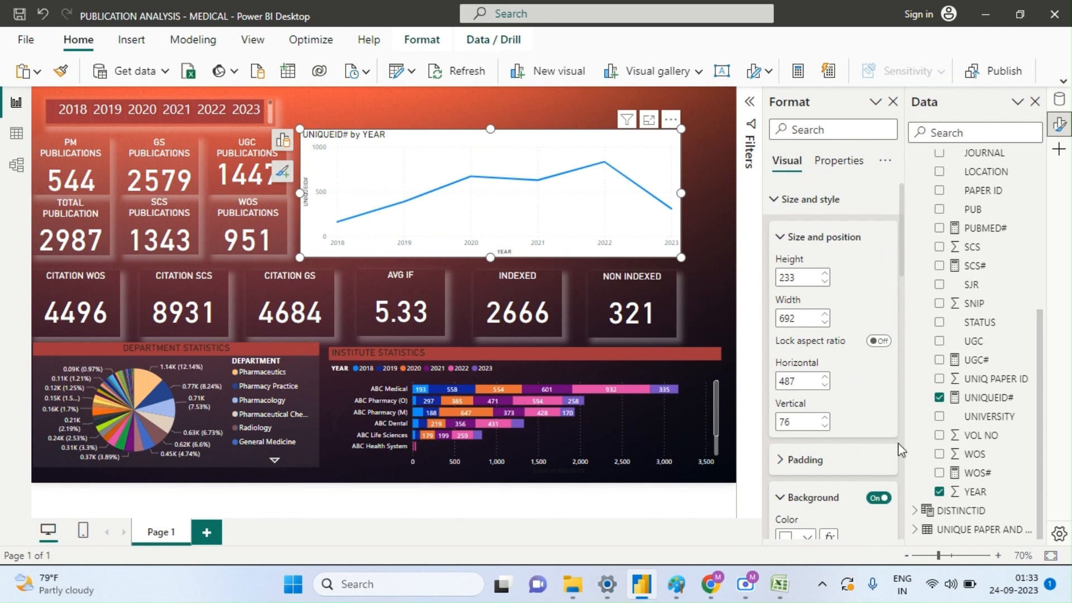
scroll(900, 447, down, 5)
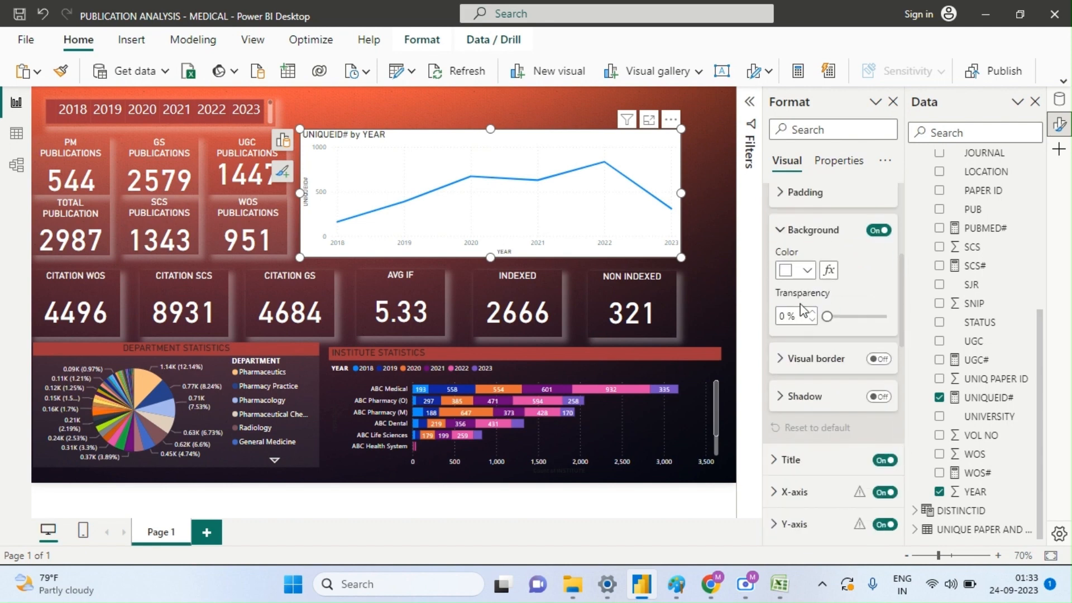
click(885, 316)
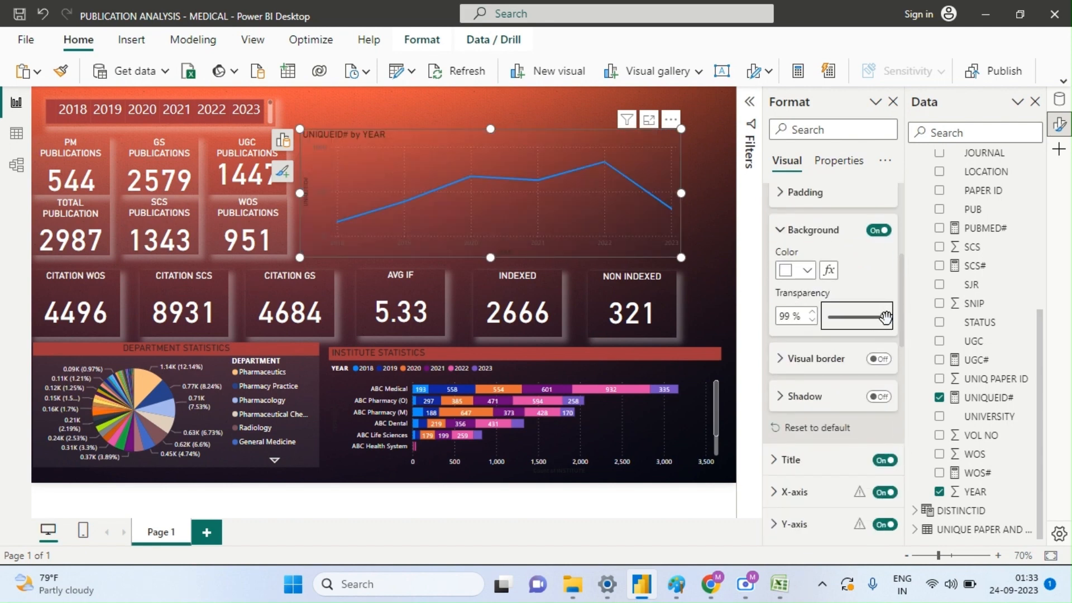
drag(884, 316, 898, 323)
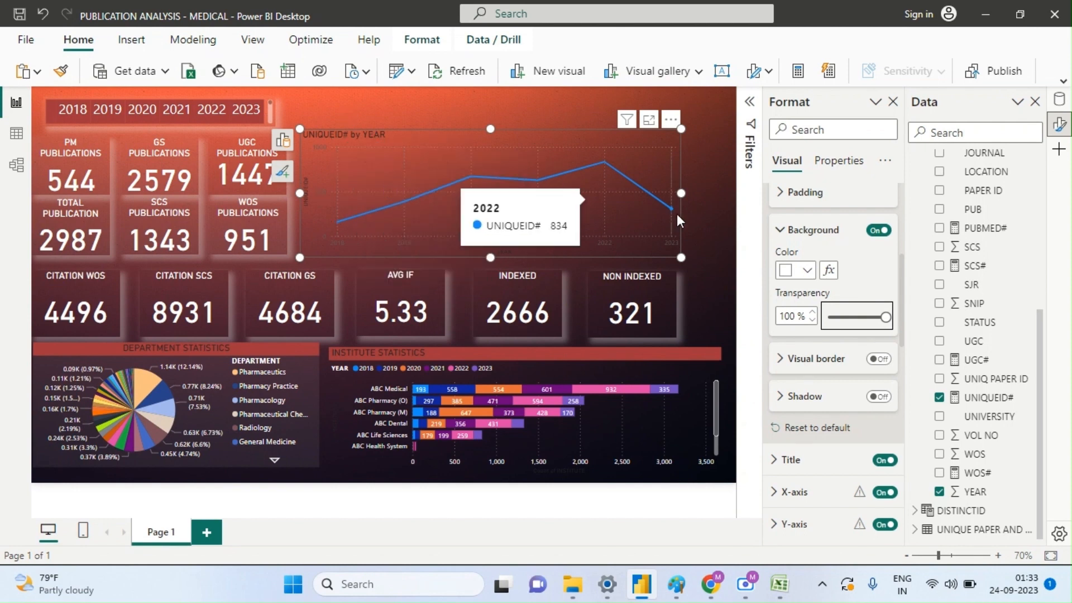
click(813, 235)
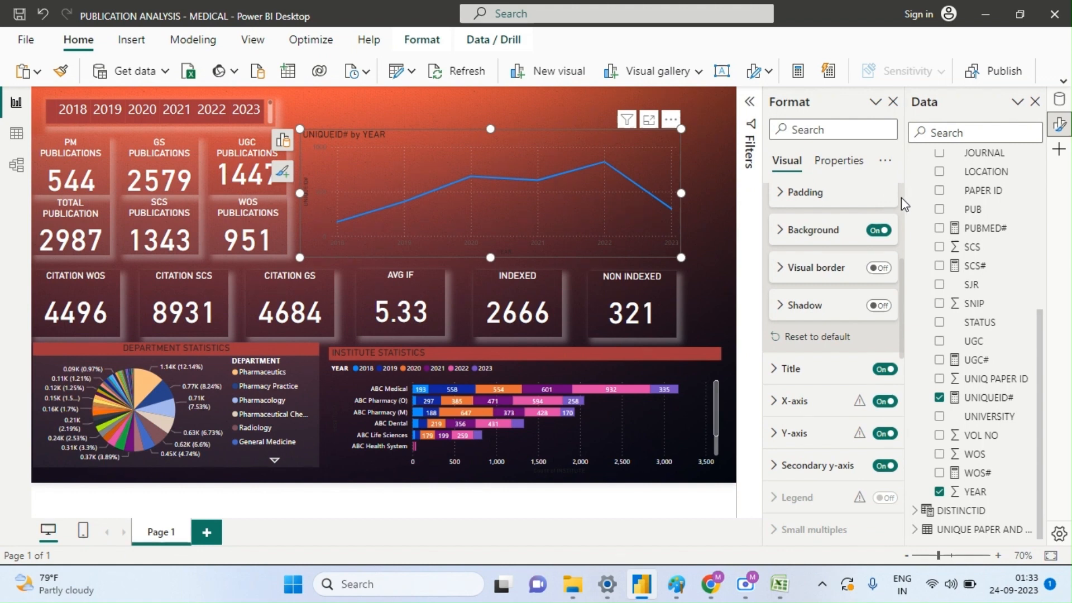
- Change the line chart's title text to YEAR WISE PUBLICATION
scroll(901, 196, up, 5)
click(823, 201)
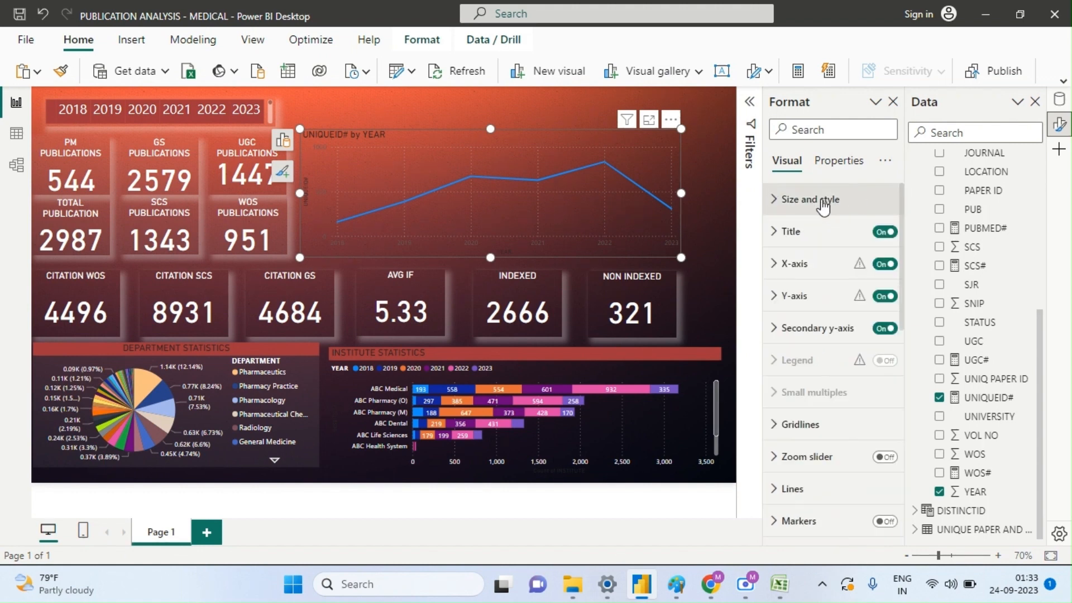
click(815, 231)
click(813, 307)
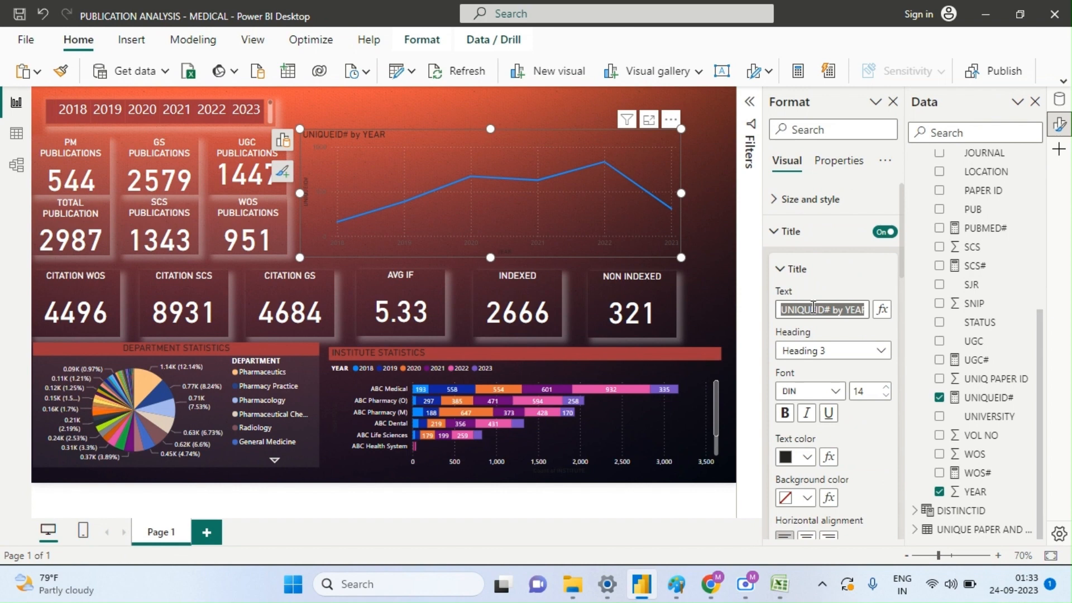
text(YEAR W)
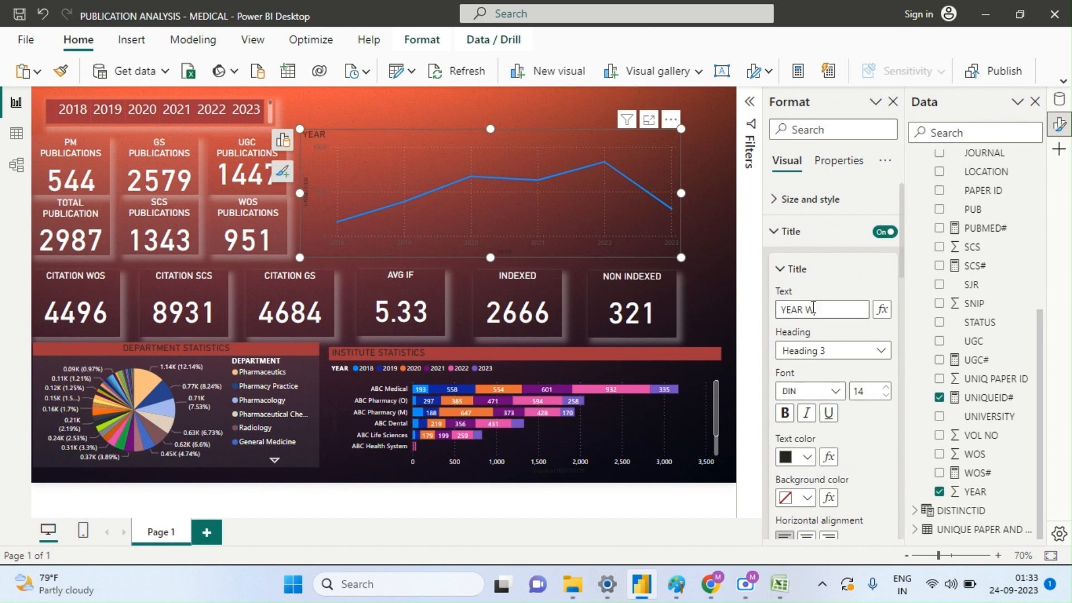
text(ISE PUBLICATION)
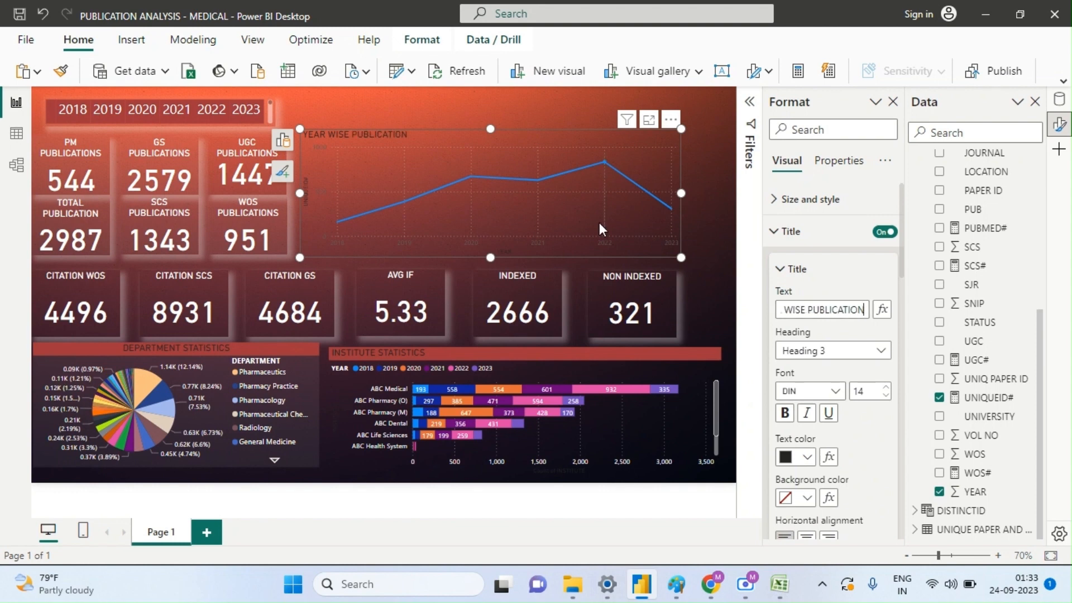
click(711, 239)
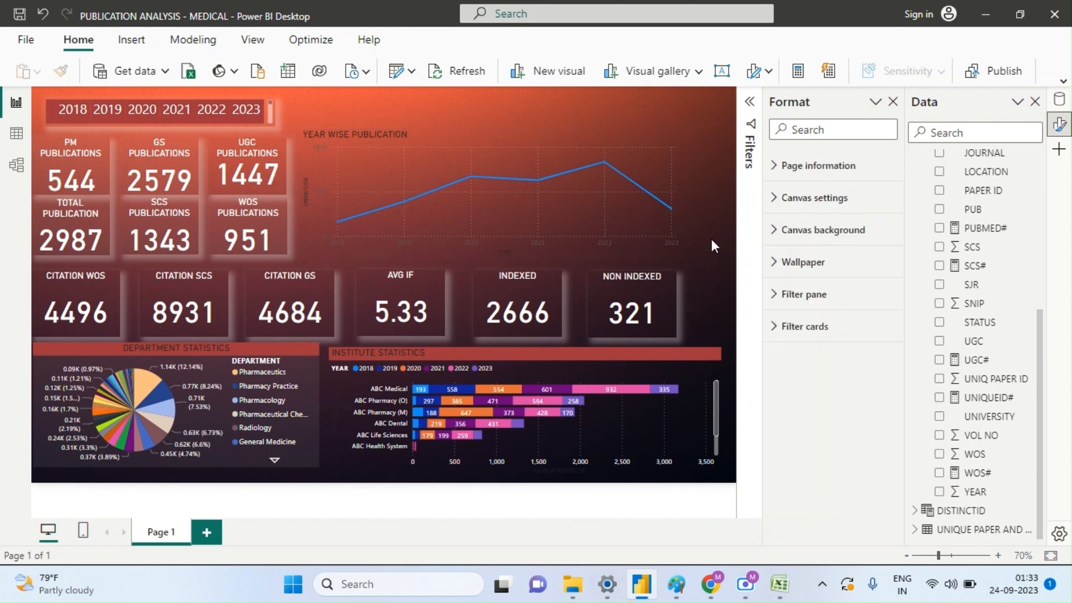
- Change the X-axis and Y-axis values and titles of the YEAR WISE PUBLICATION line chart to white
click(326, 216)
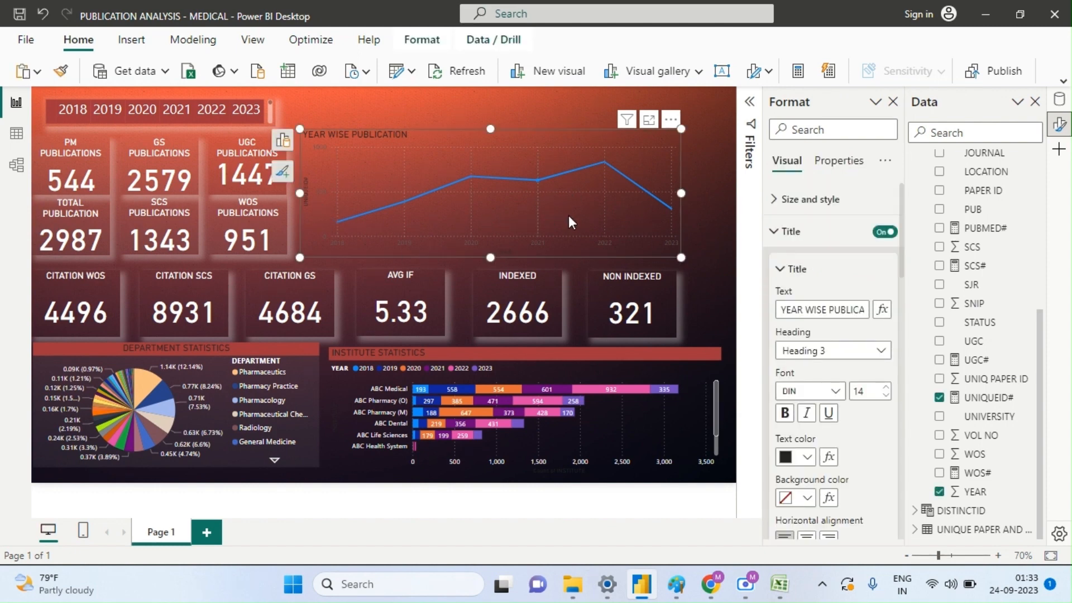
mouse_move(569, 216)
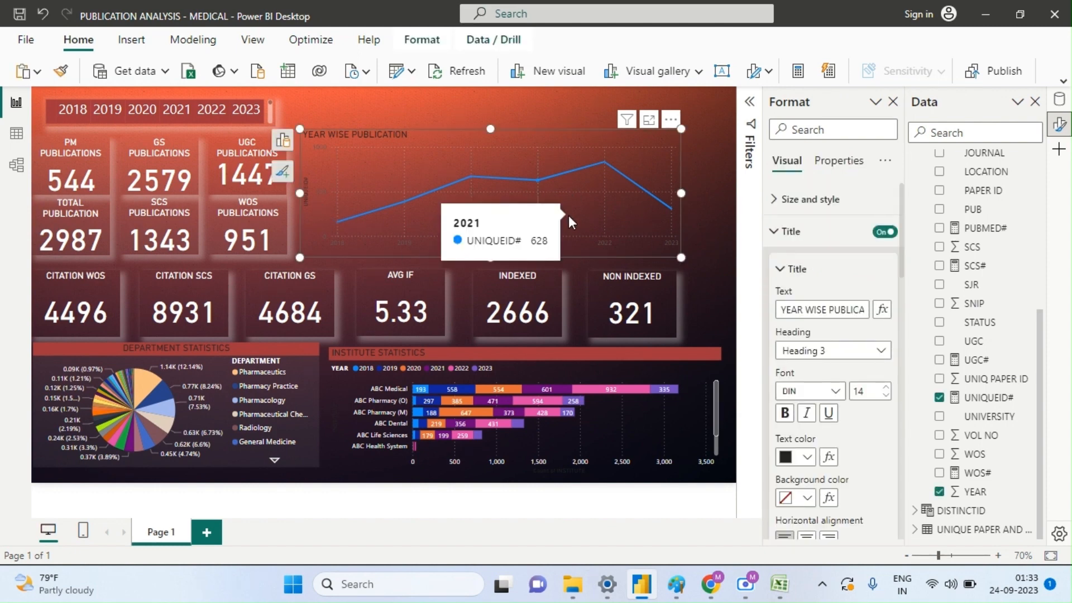
click(798, 244)
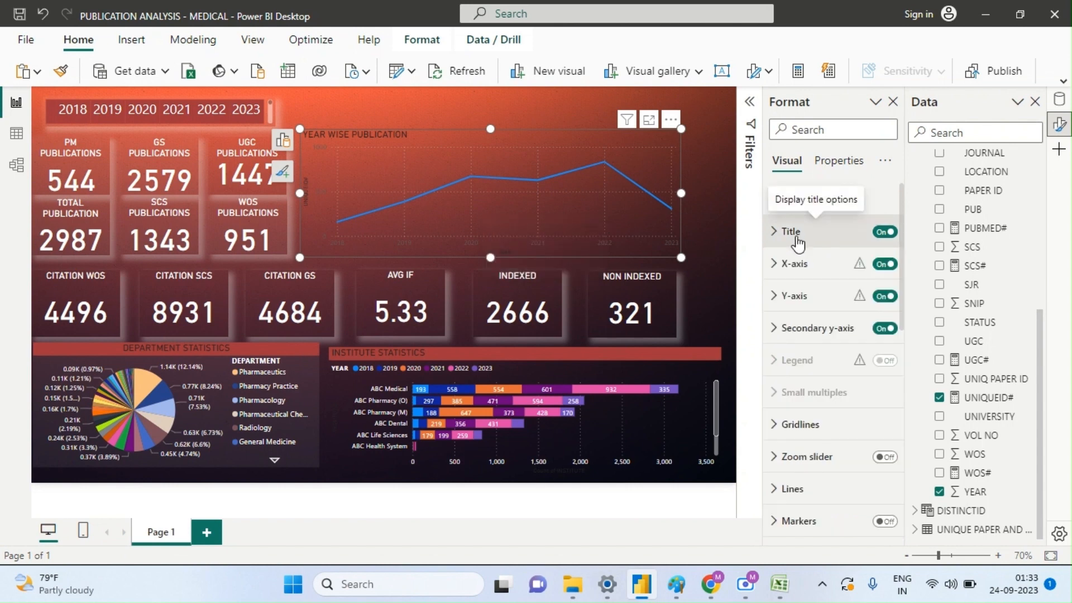
click(826, 267)
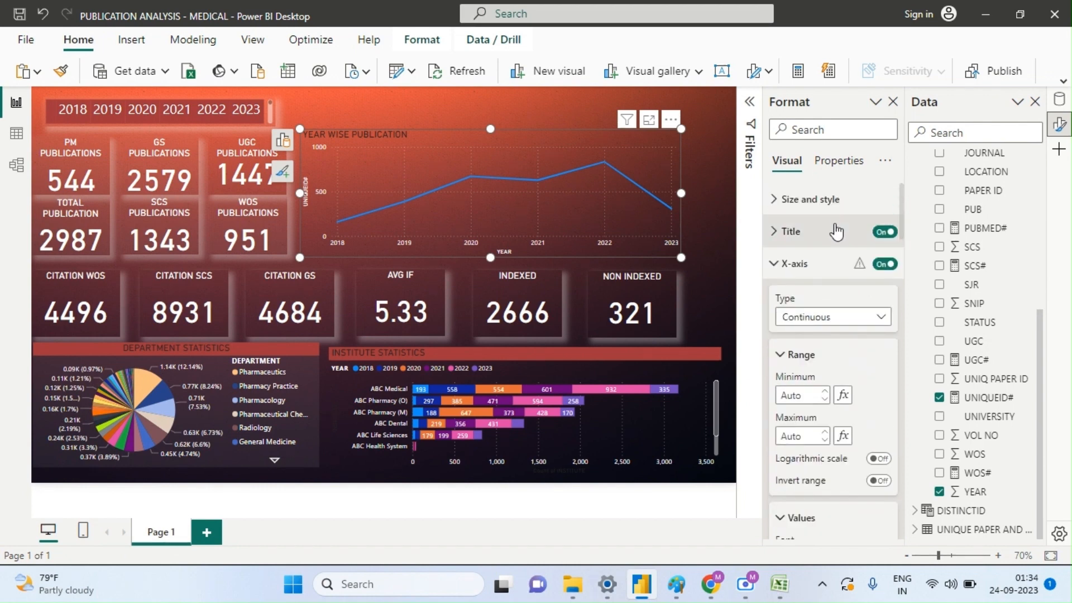
- Set the YEAR WISE PUBLICATION chart's title text to white and centre it horizontally
click(836, 231)
click(808, 458)
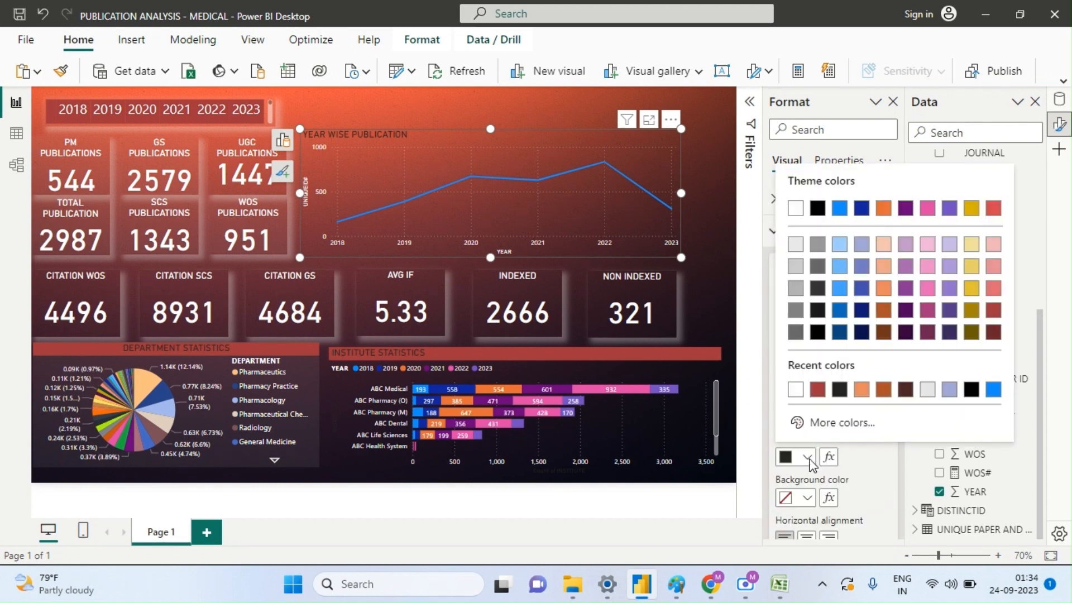
click(796, 208)
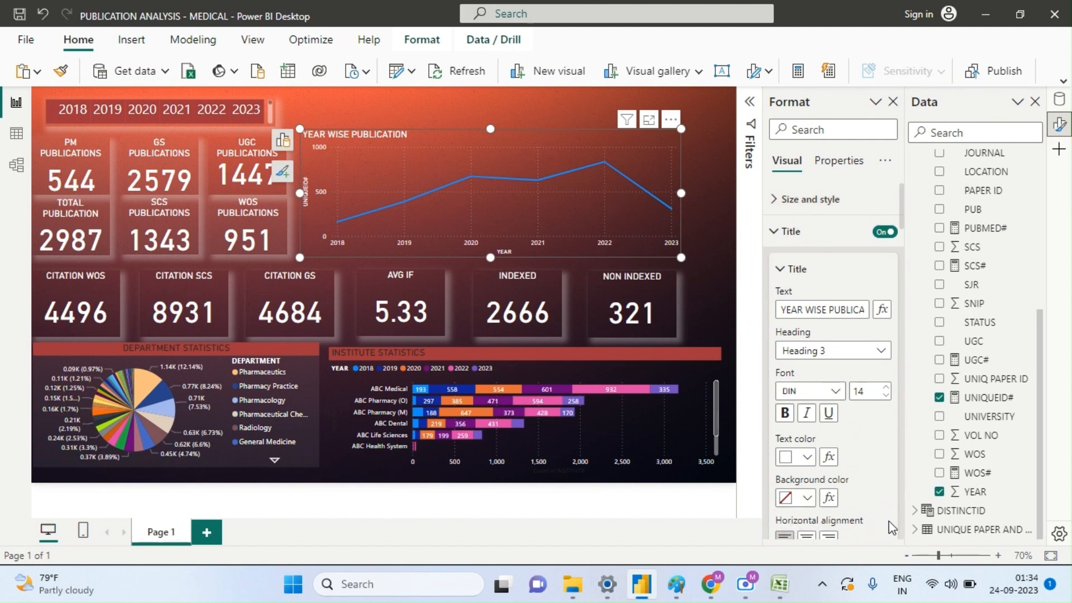
scroll(900, 522, down, 5)
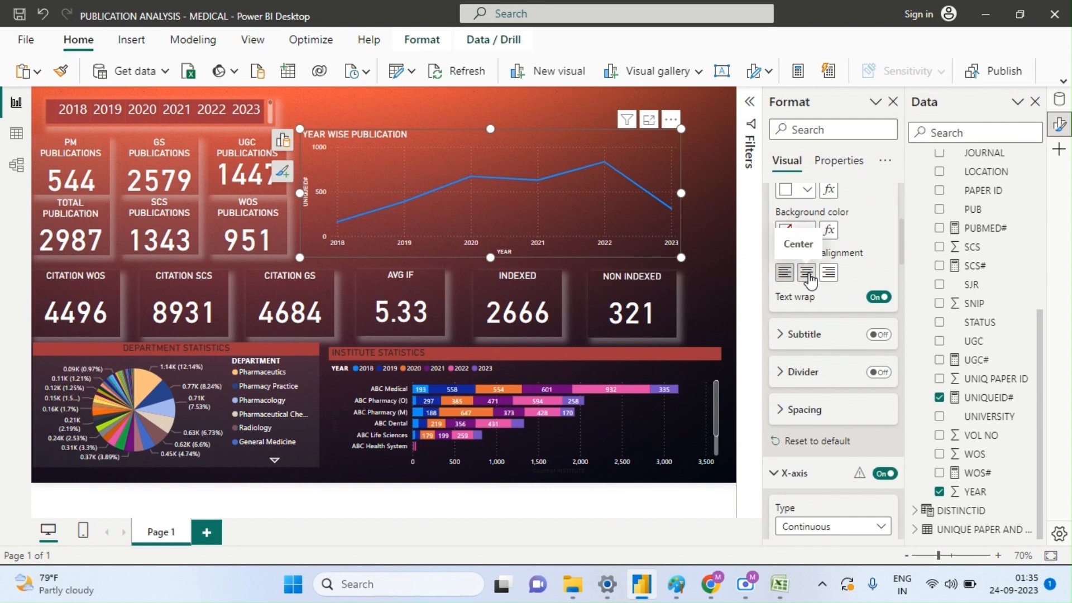
click(807, 273)
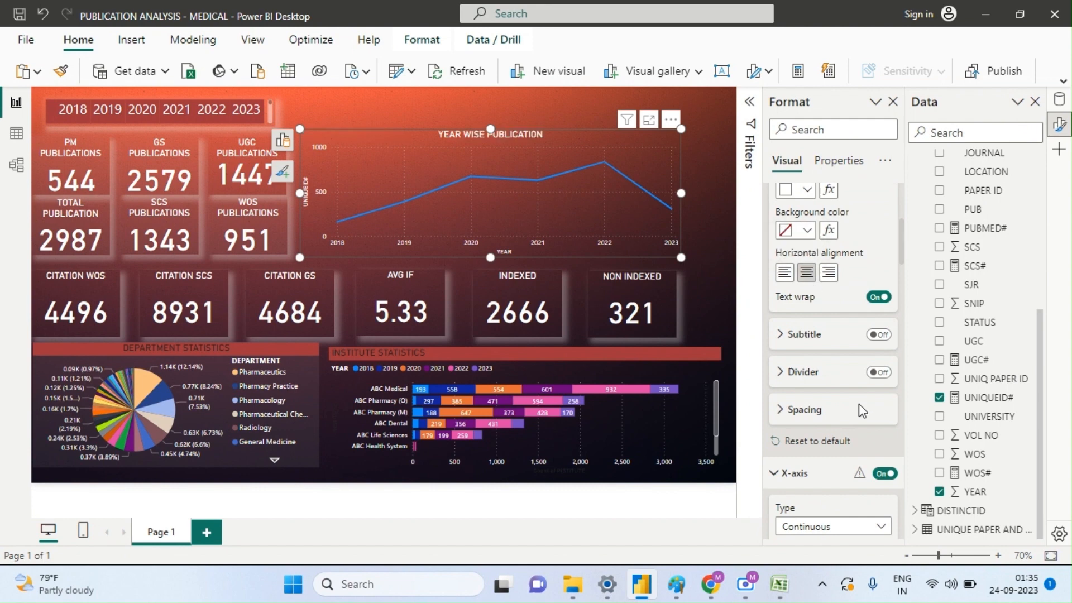
- Set the INSTITUTE STATISTICS bar chart's title text to white and centre it horizontally
click(598, 375)
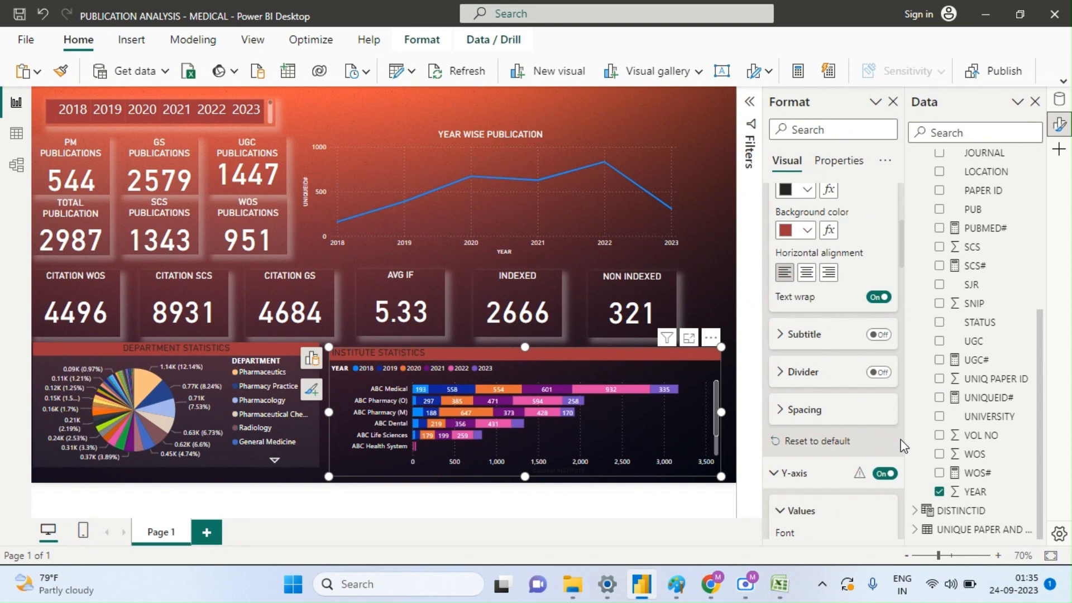
scroll(903, 445, down, 5)
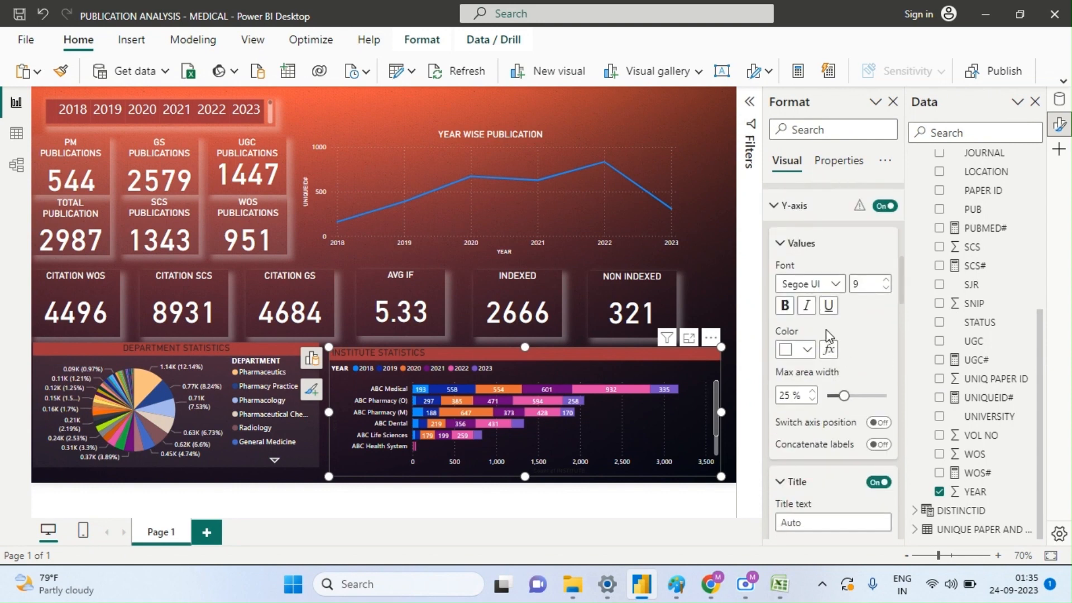
scroll(904, 232, down, 5)
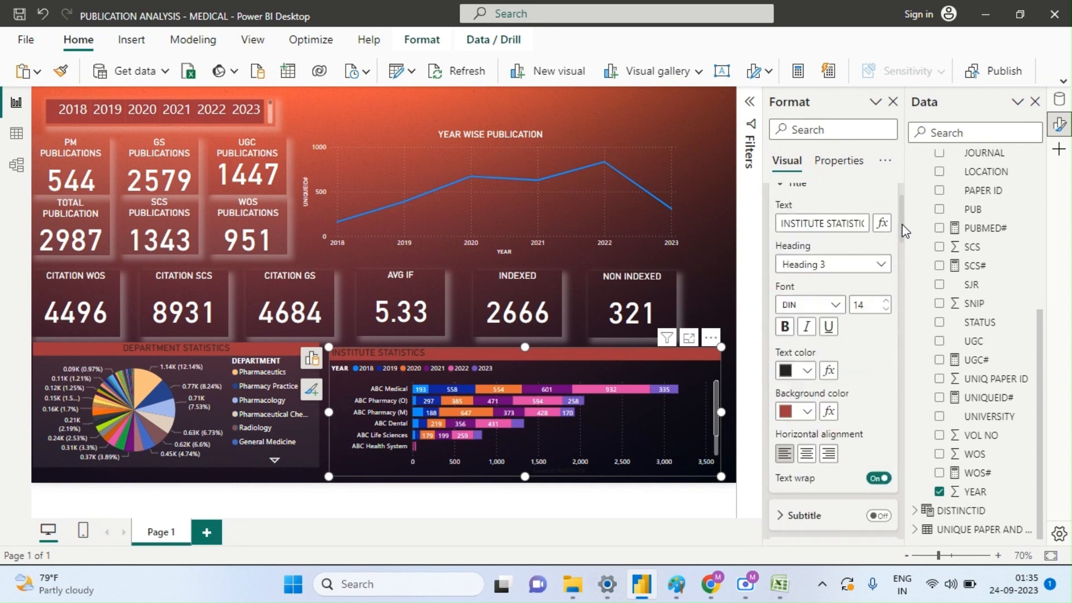
click(807, 370)
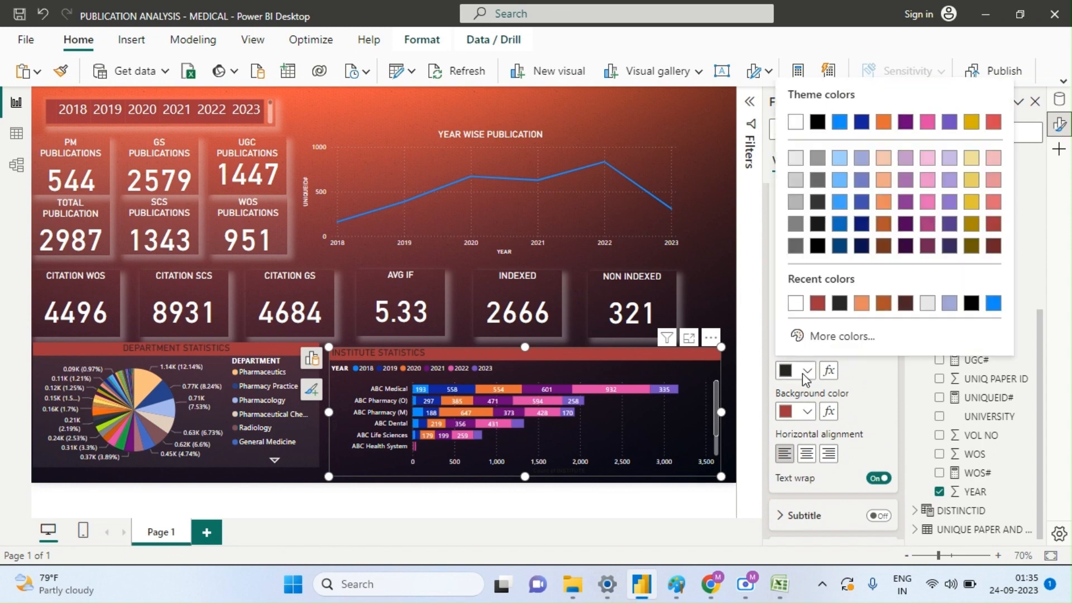
click(795, 122)
click(807, 455)
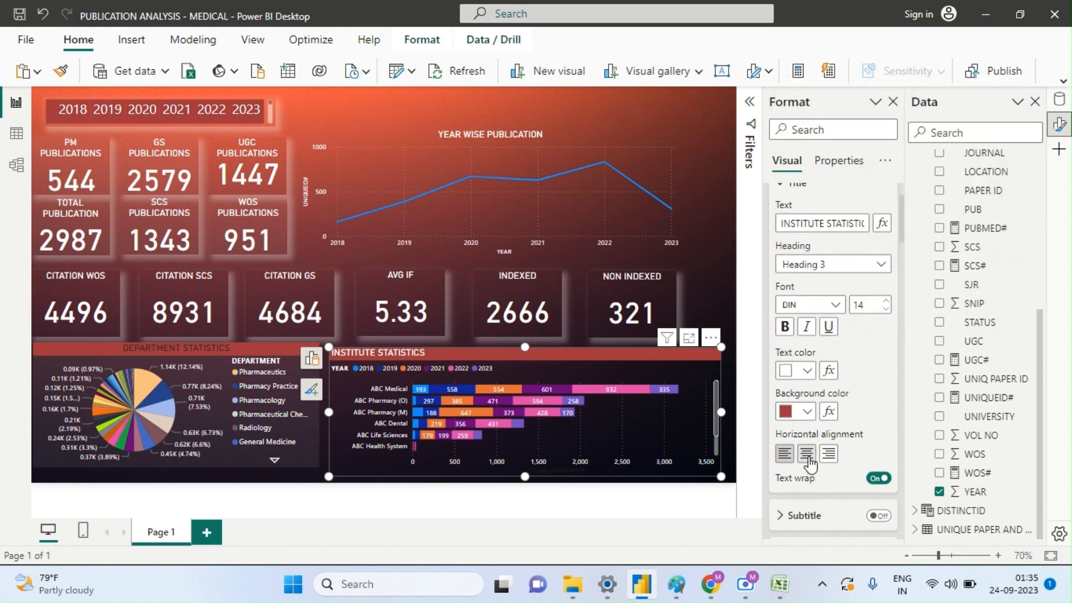
- Set the title text colour of the DEPARTMENT STATISTICS pie chart to white
click(209, 352)
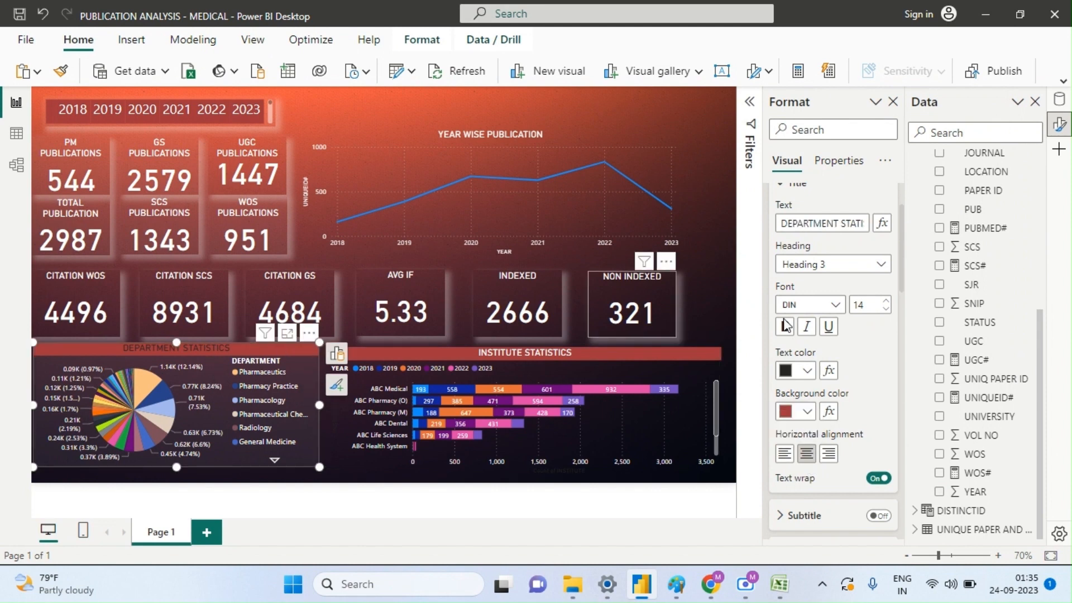
click(807, 371)
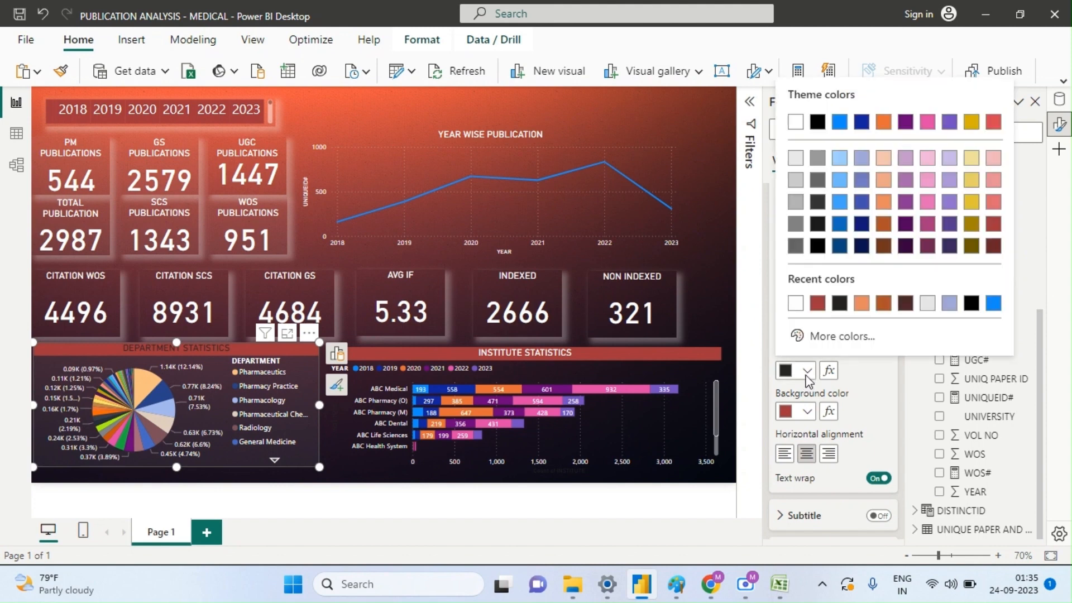
click(796, 122)
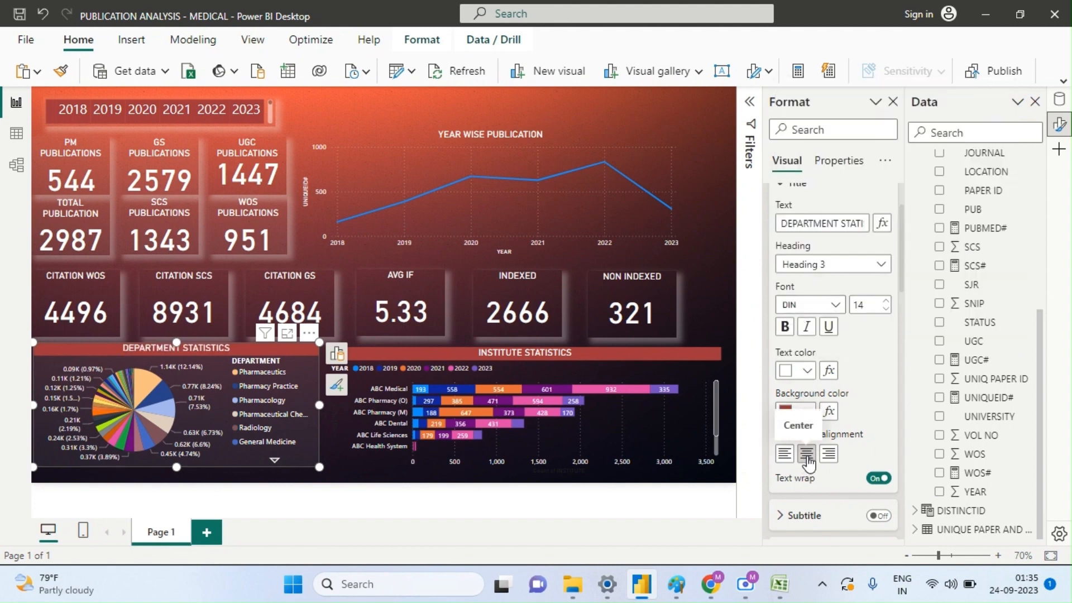
click(475, 513)
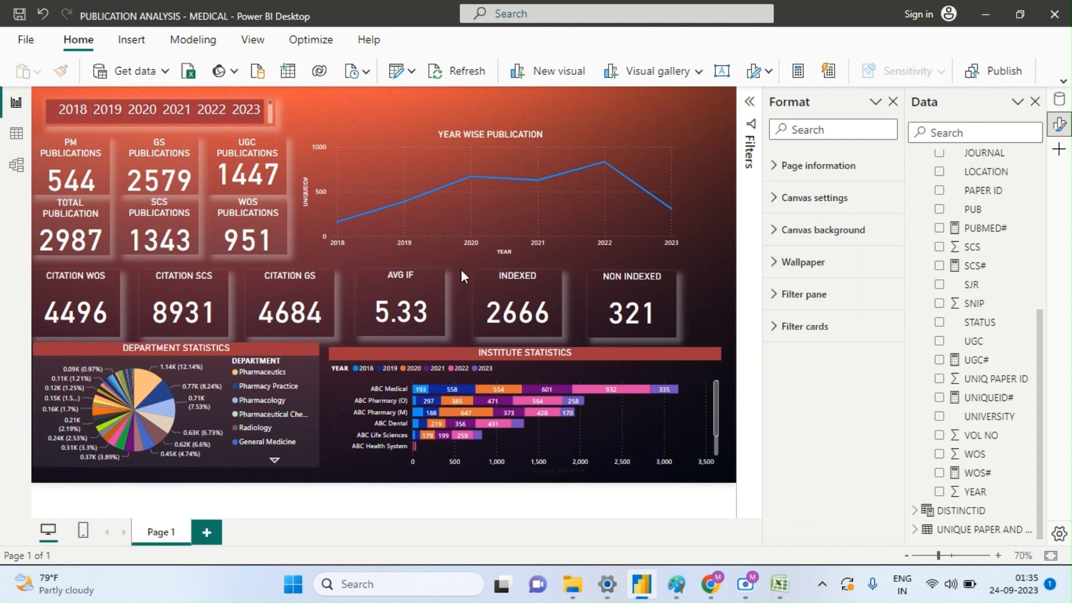
- Move the YEAR WISE PUBLICATION line chart slightly to the right and up, away from the publication cards
mouse_move(616, 196)
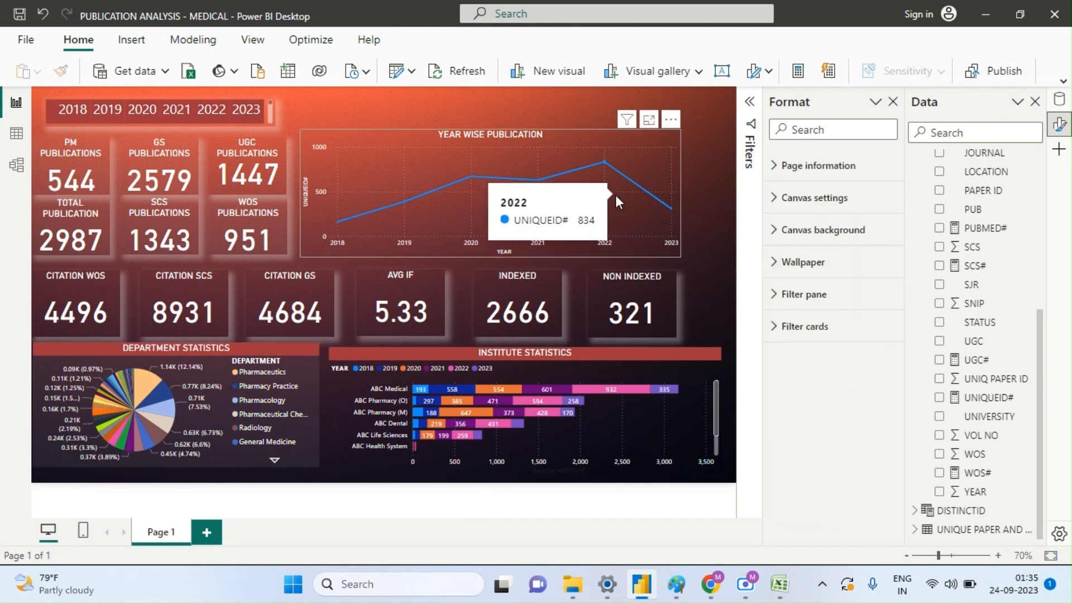
mouse_move(635, 192)
mouse_down()
mouse_move(664, 188)
mouse_move(634, 194)
mouse_up()
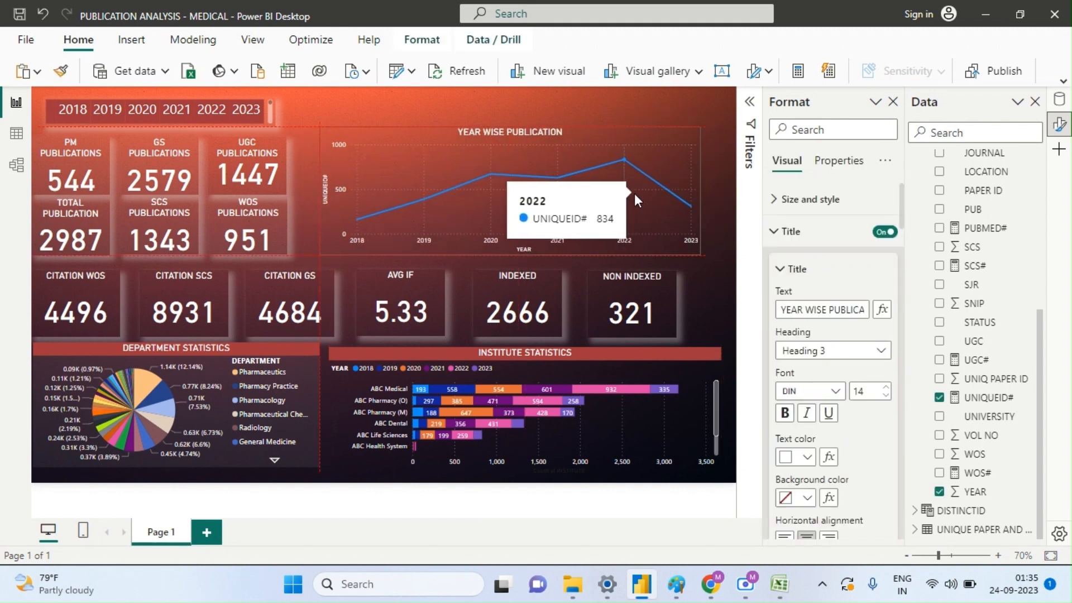
click(703, 284)
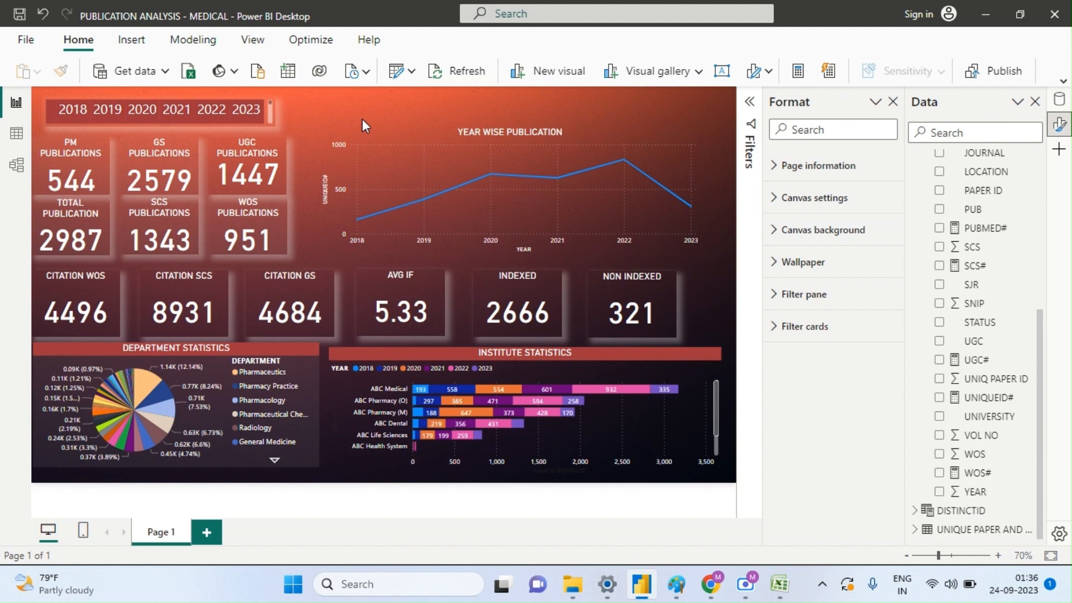
- Add a text box above the line chart reading PUBLICATION ANALYSIS OF ABC UNIVERSITY and select its text
click(133, 40)
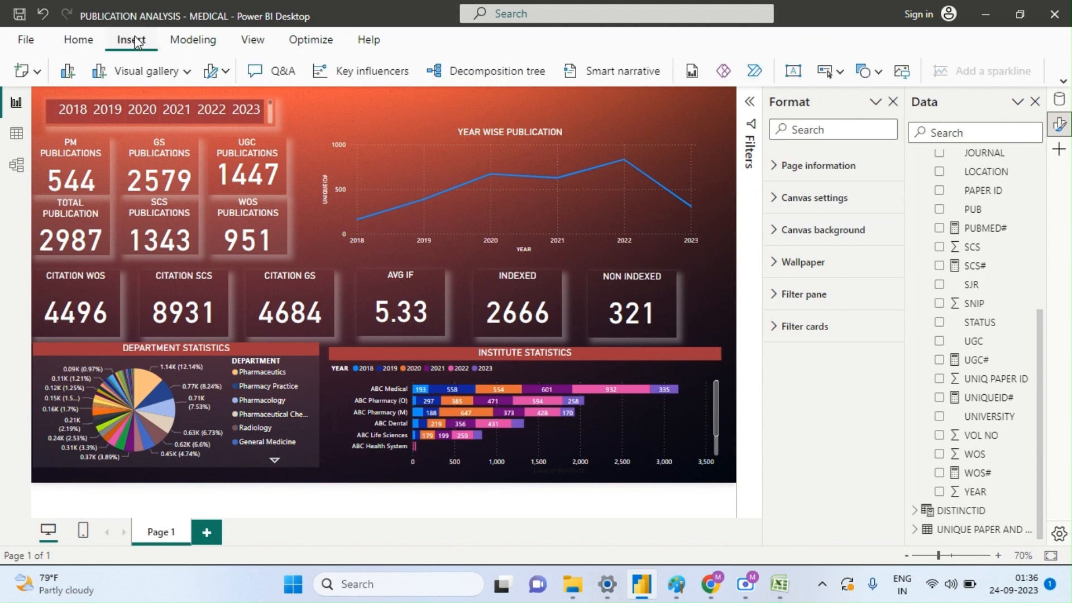
click(793, 73)
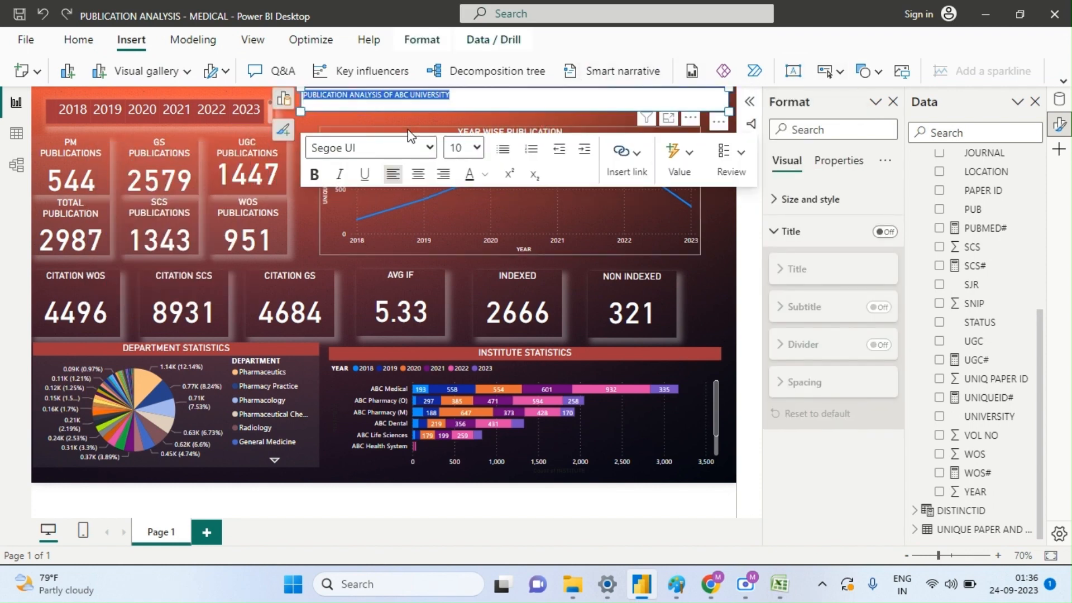
- Set the font size of the PUBLICATION ANALYSIS OF ABC UNIVERSITY heading to 24
click(476, 148)
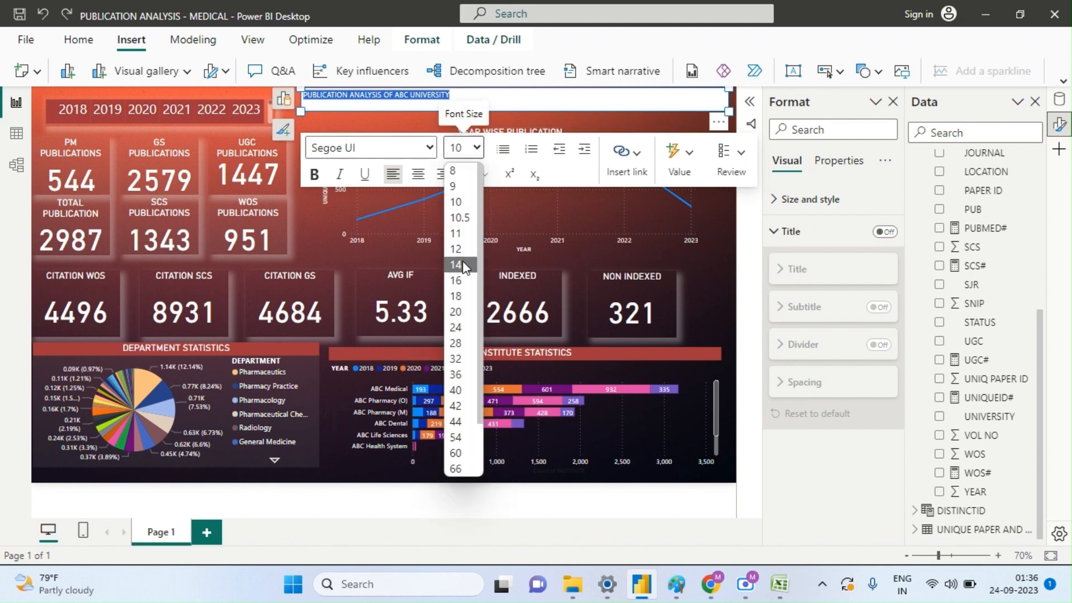
click(457, 375)
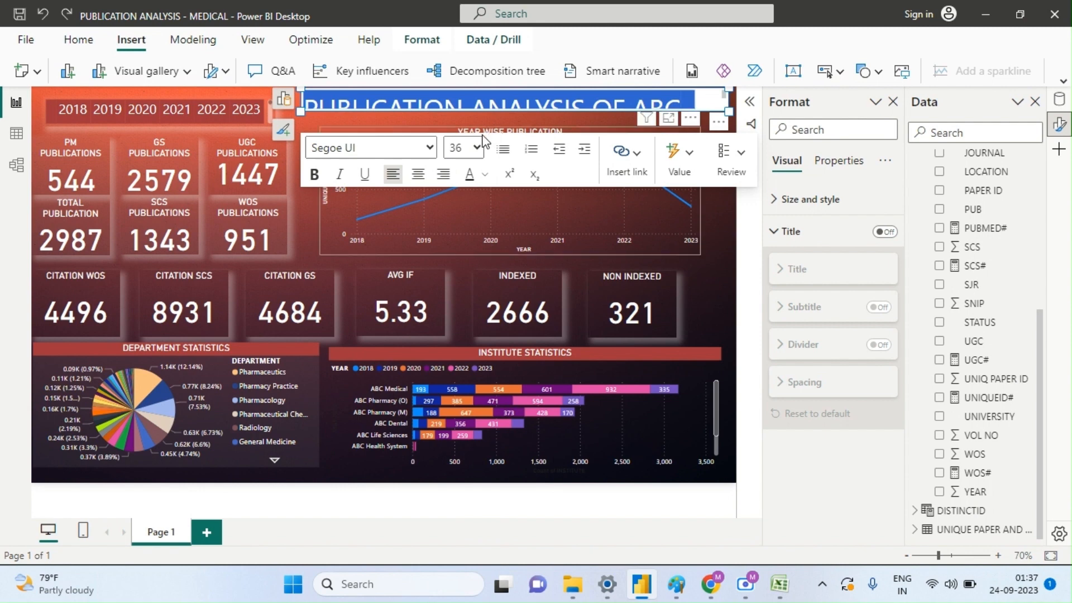
click(476, 148)
click(456, 328)
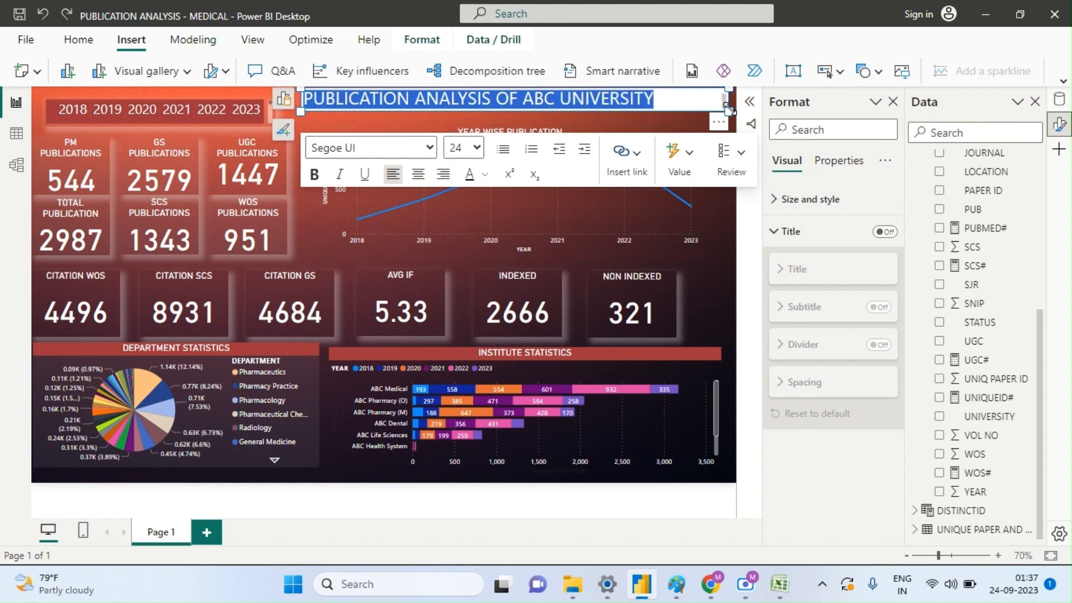
- Narrow the heading text box to about 661 wide and move it slightly right and down so it sits just above the line chart
drag(728, 106, 665, 105)
key(Right)
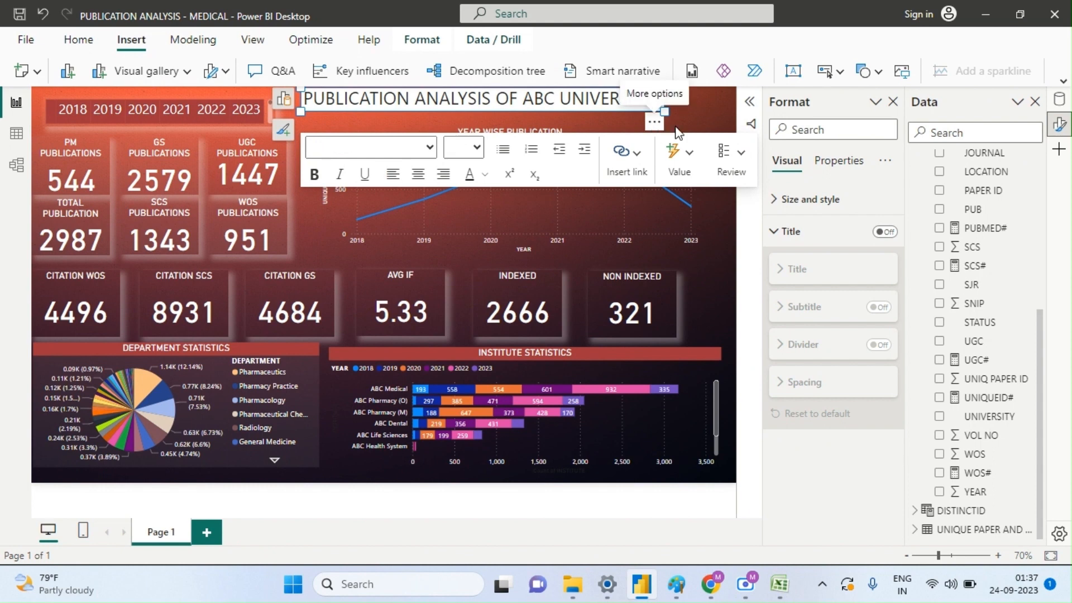
drag(654, 124, 679, 127)
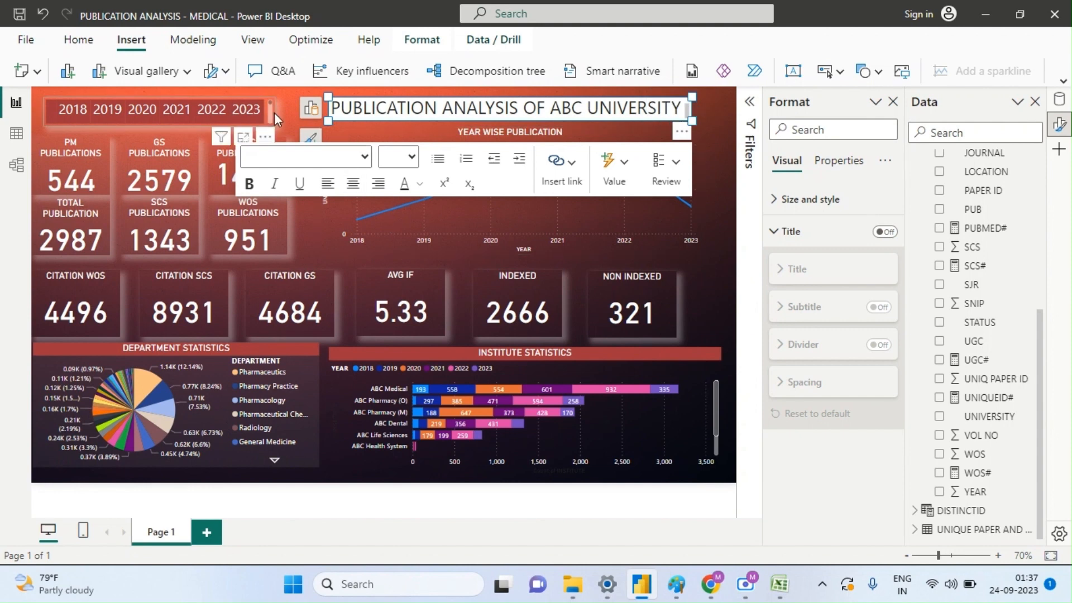
click(286, 105)
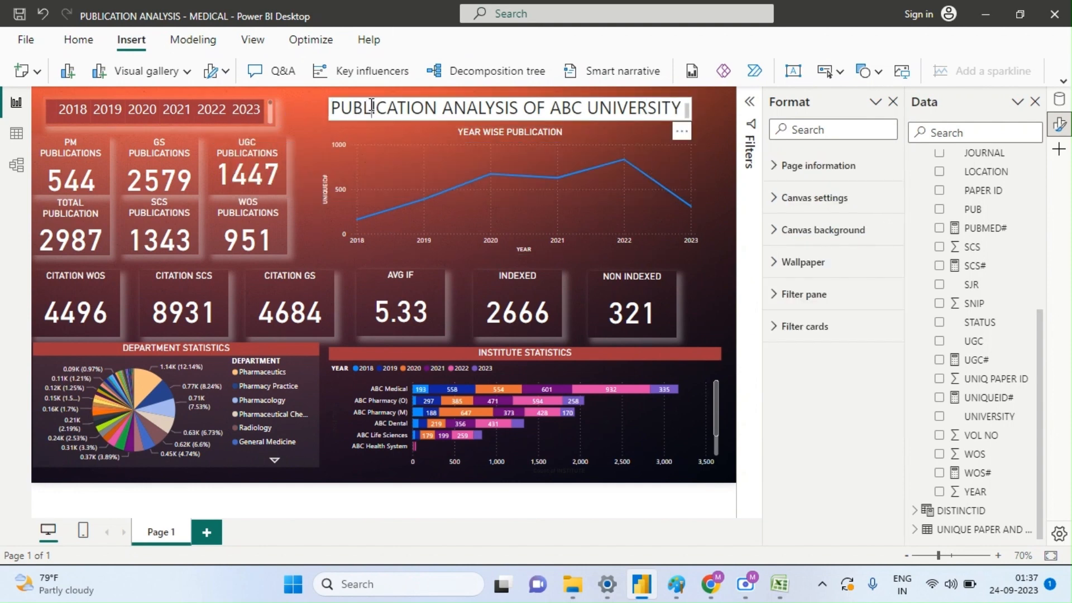
- Set the heading text box's background colour to the dark red used for the chart titles
click(371, 106)
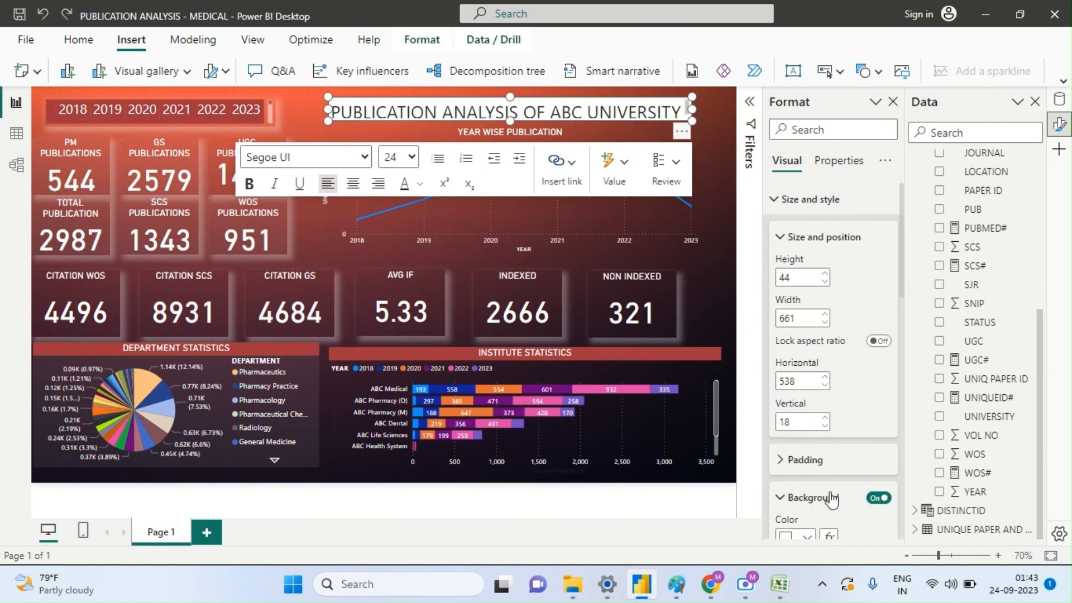
scroll(831, 480, down, 5)
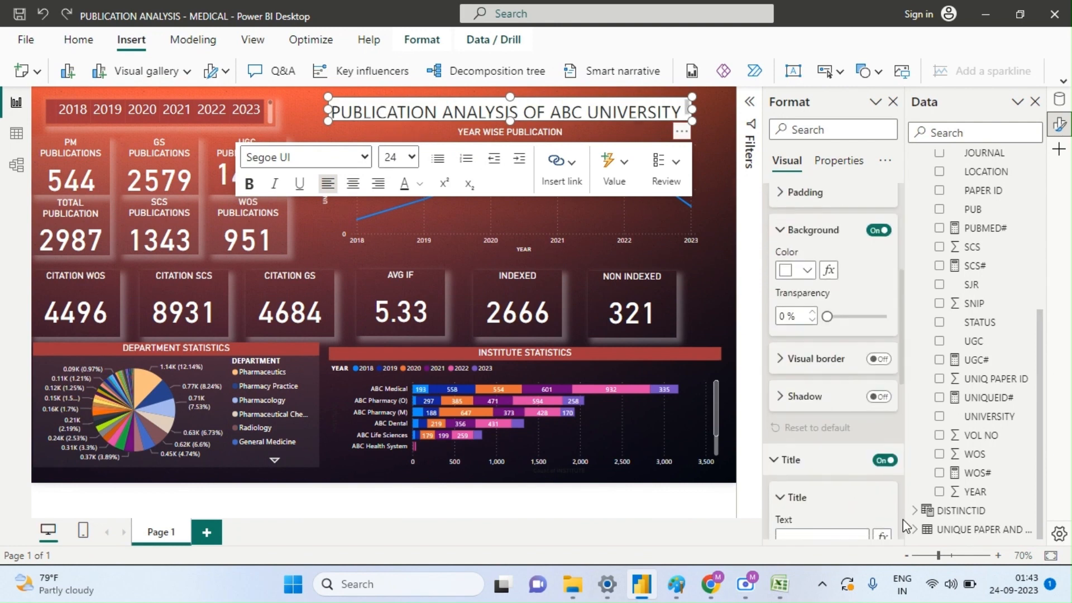
click(809, 271)
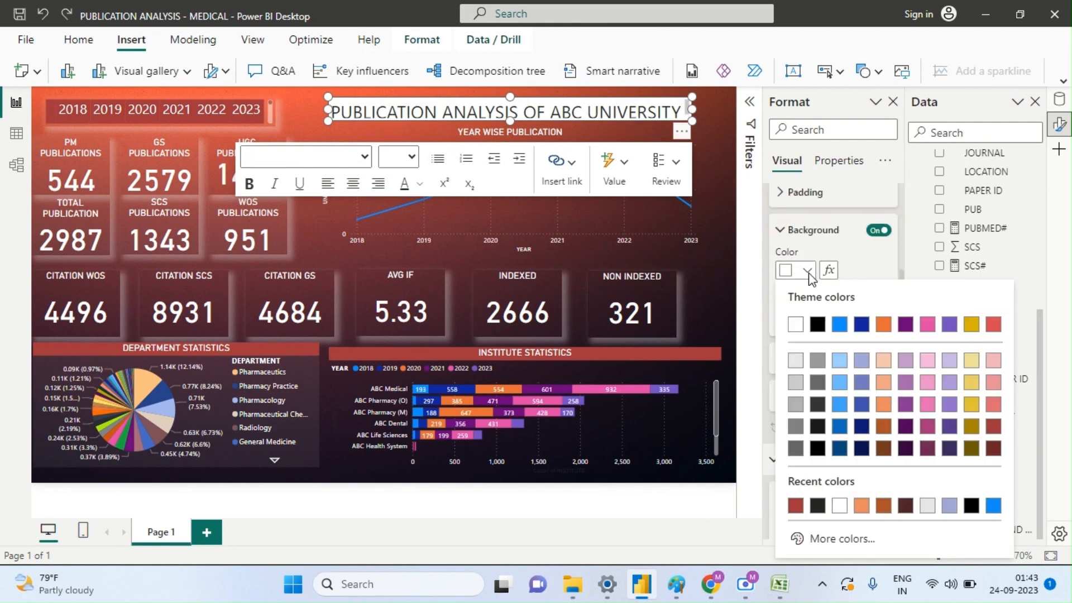
click(797, 506)
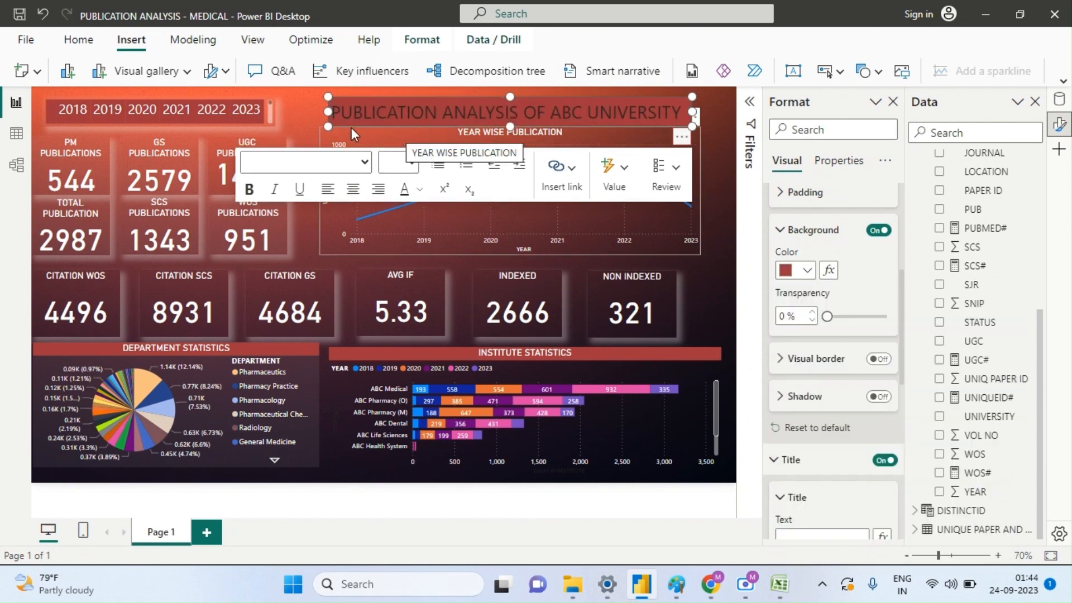
click(302, 119)
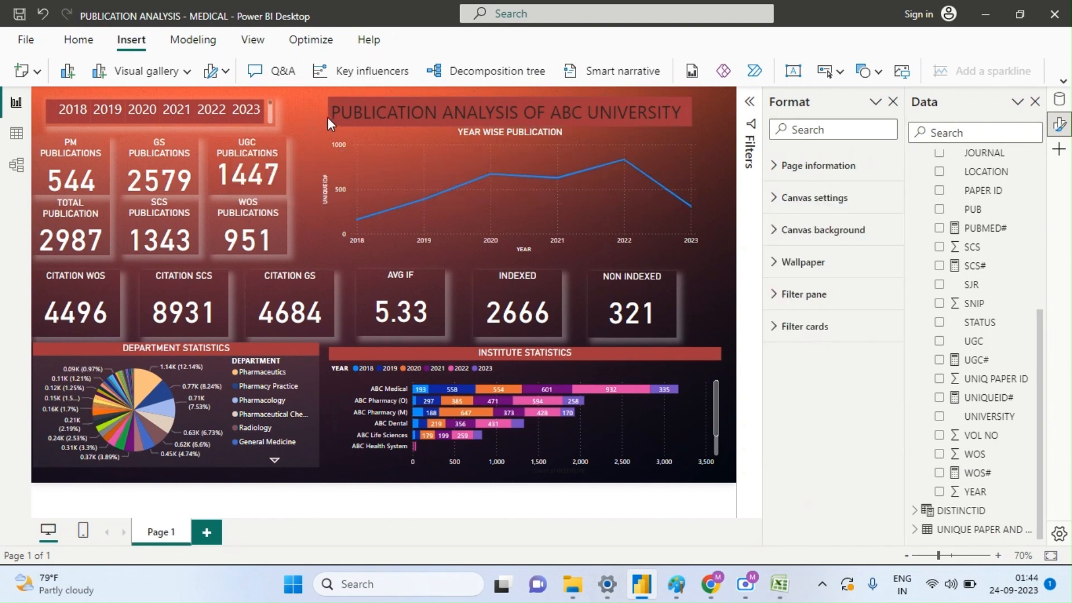
- Select the heading text and set its text box's height to 53
double_click(381, 113)
key(shift+Right)
key(shift+Right)
key(shift+Right)
key(shift+Right)
key(shift+Right)
key(shift+Right)
key(shift+Right)
key(shift+Right)
key(shift+Right)
key(shift+Right)
key(shift+Right)
key(shift+Right)
key(shift+Right)
key(shift+Right)
key(shift+Right)
key(shift+Right)
key(shift+Right)
key(shift+Right)
key(shift+Right)
key(shift+Right)
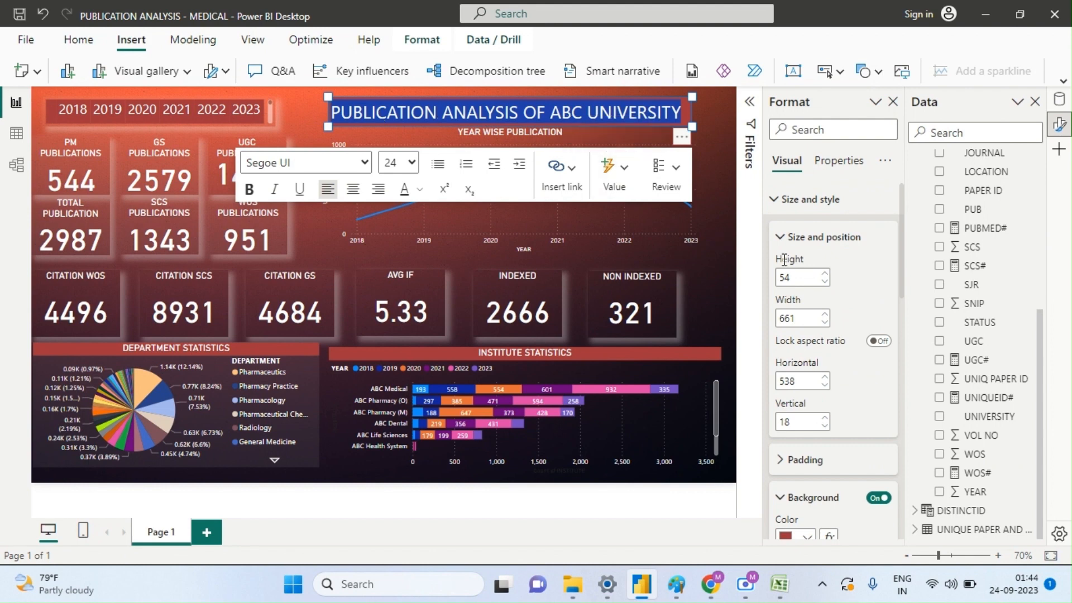
click(824, 282)
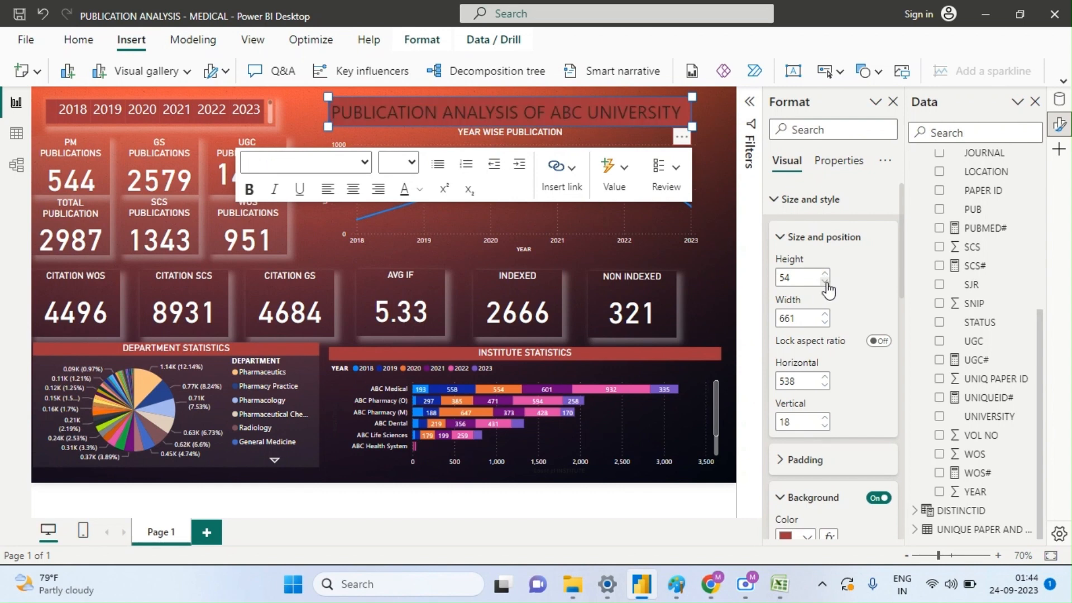
- Try the heading text at font size 20 and set it back to 24
triple_click(381, 111)
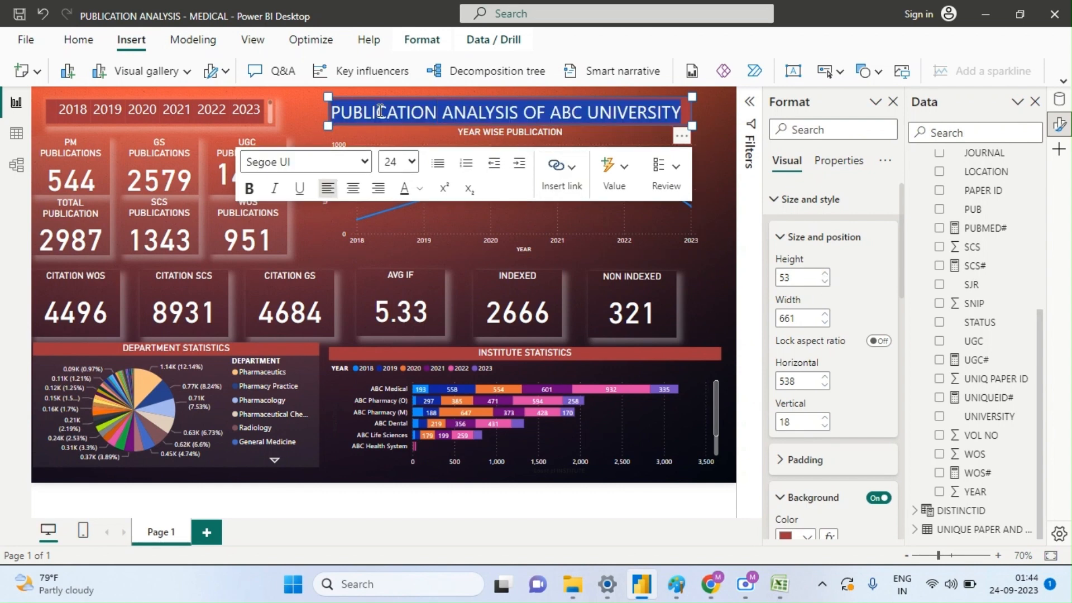
click(398, 162)
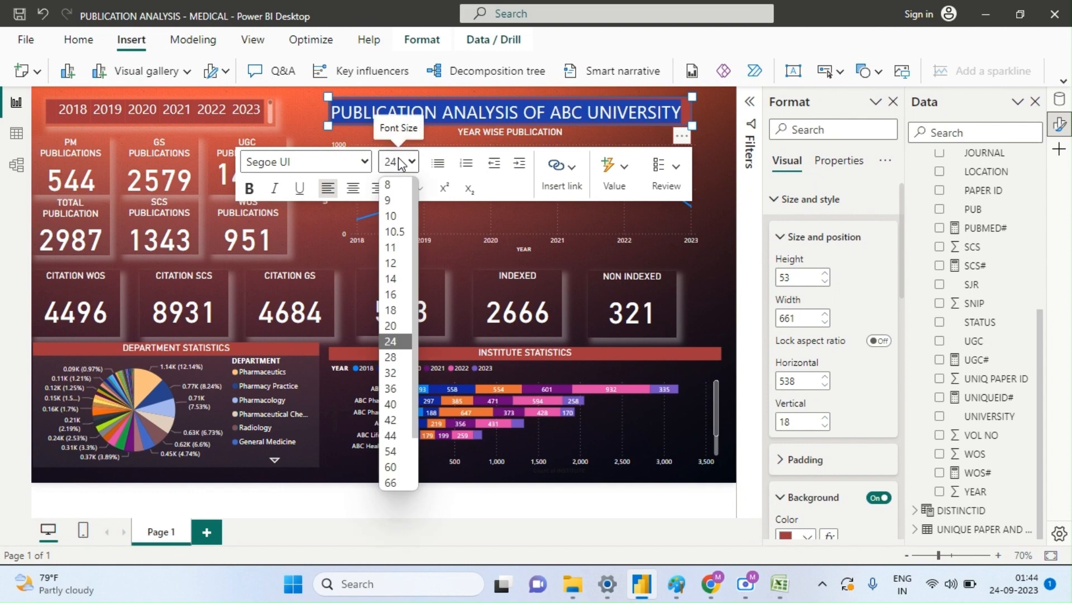
click(396, 327)
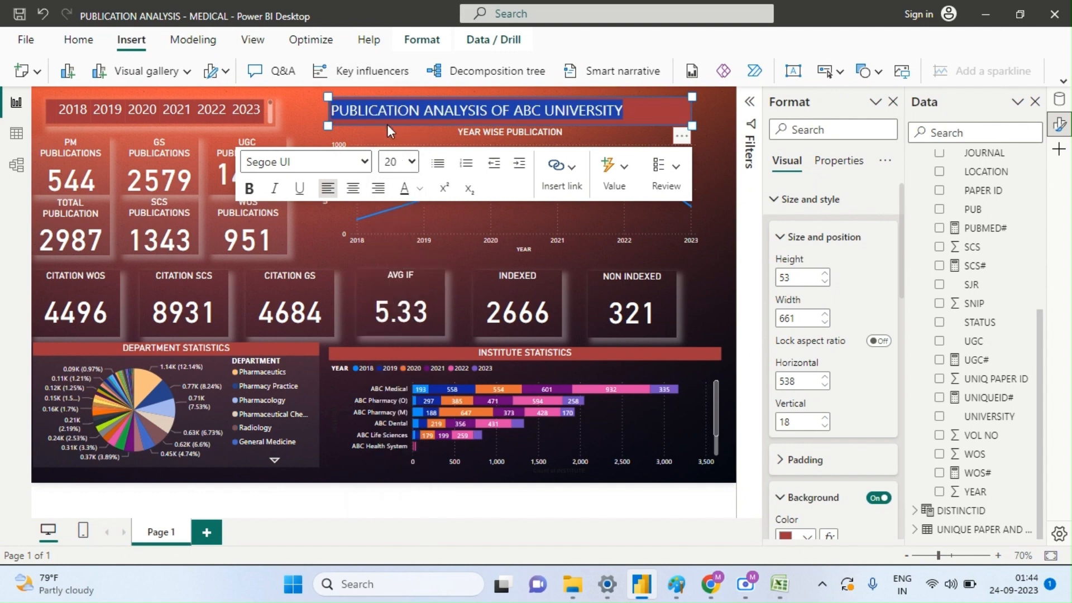
click(412, 163)
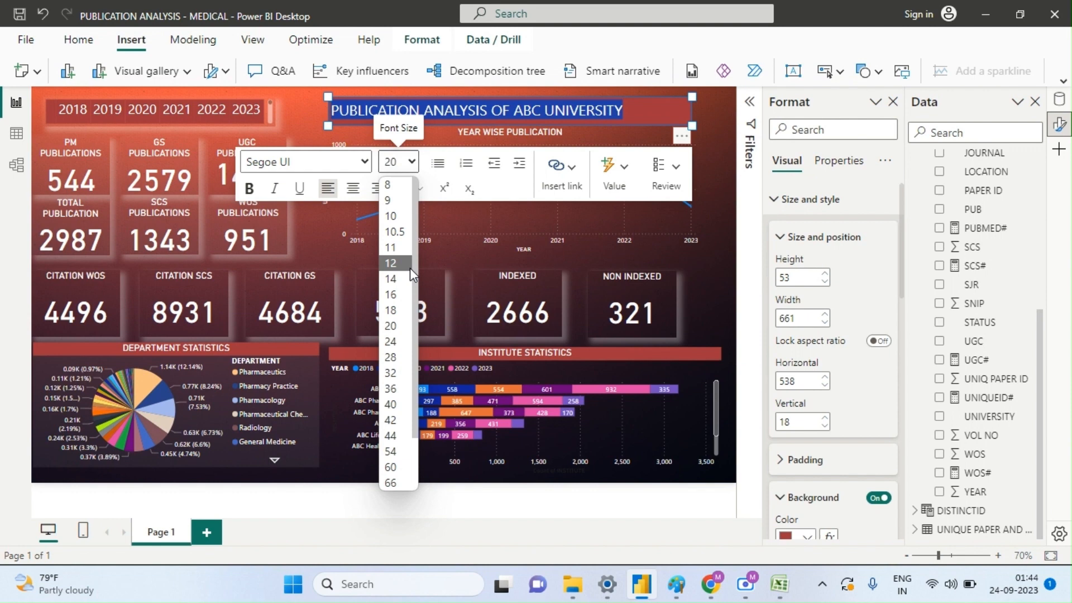
click(399, 342)
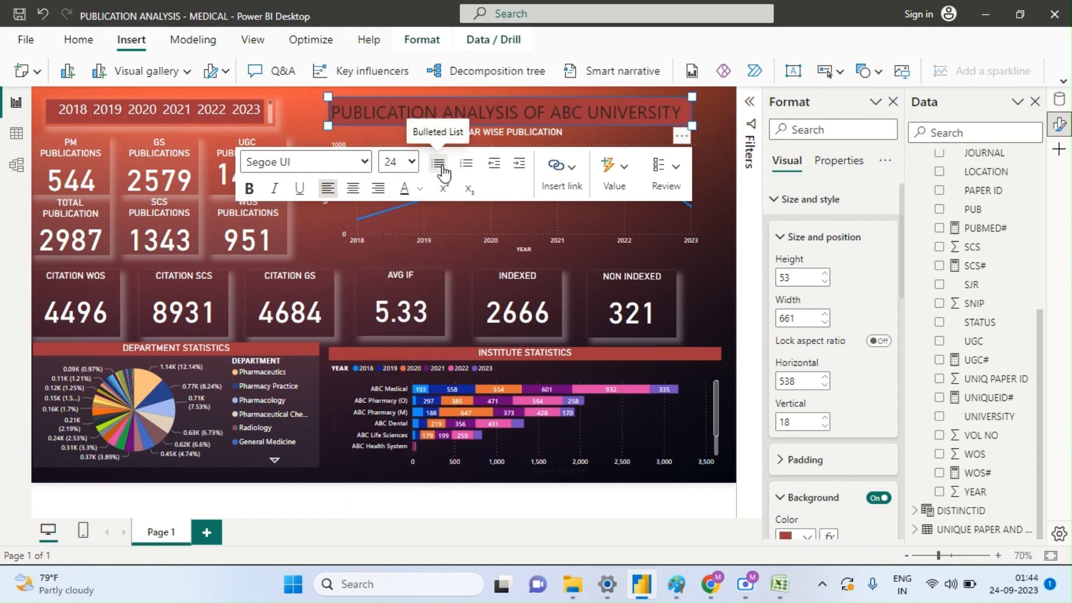
- Set the heading's text colour to white
triple_click(405, 114)
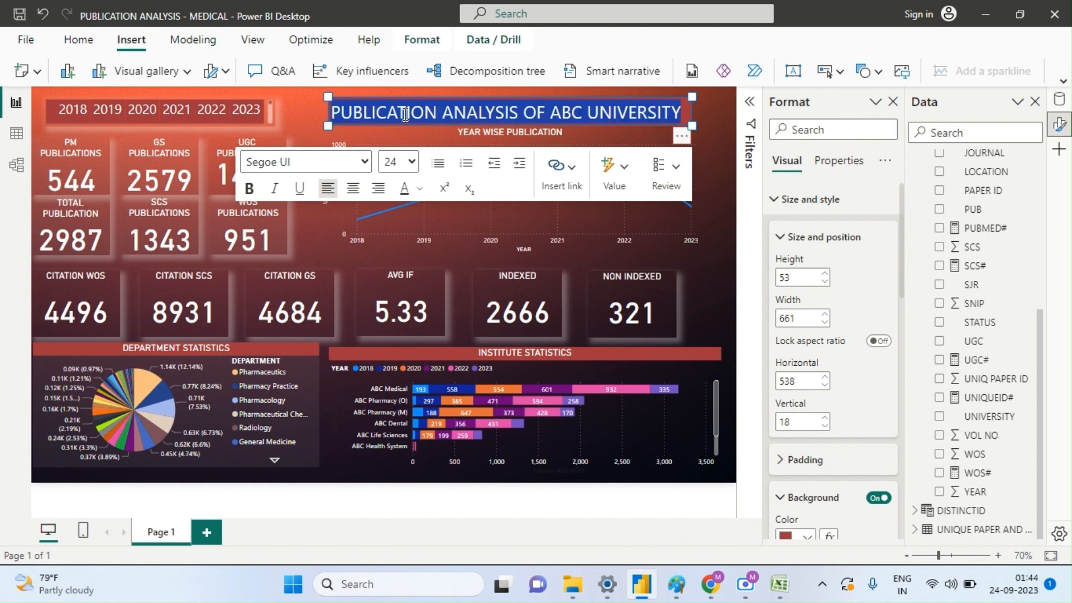
click(419, 188)
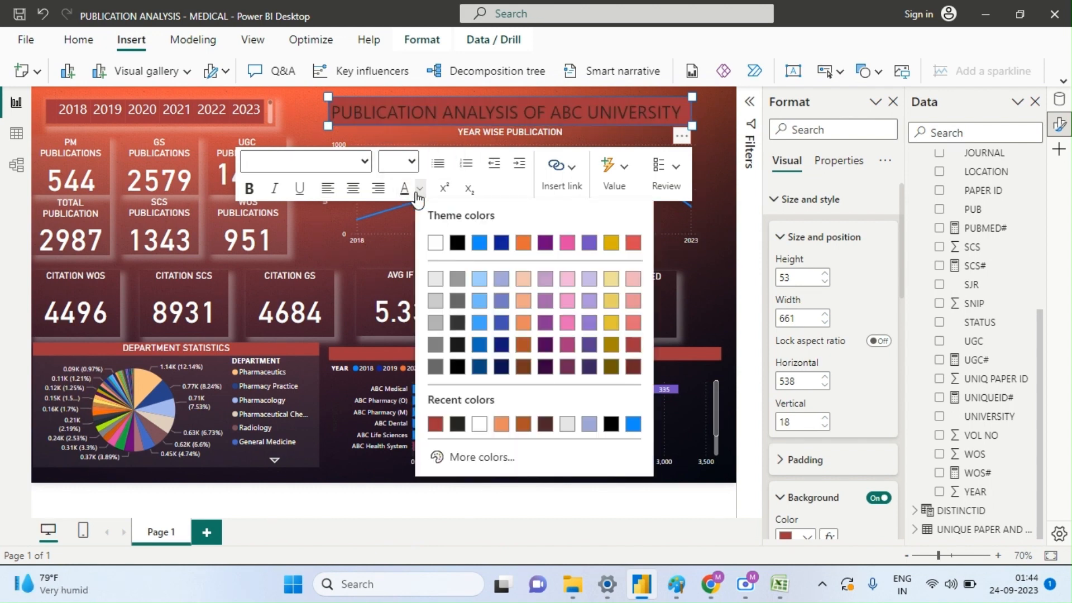
click(440, 245)
click(287, 102)
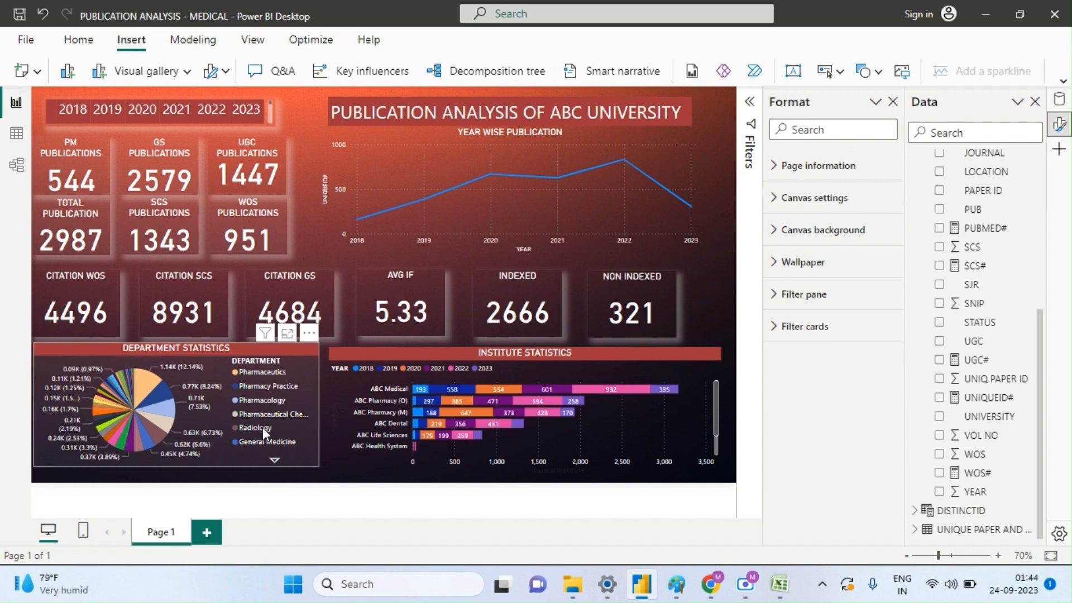
- Nudge the DEPARTMENT STATISTICS pie chart down to vertical position 473, level with the INSTITUTE STATISTICS bar chart
click(313, 391)
key(Down)
key(Down)
key(Down)
key(Down)
key(Down)
key(Down)
key(Down)
key(Down)
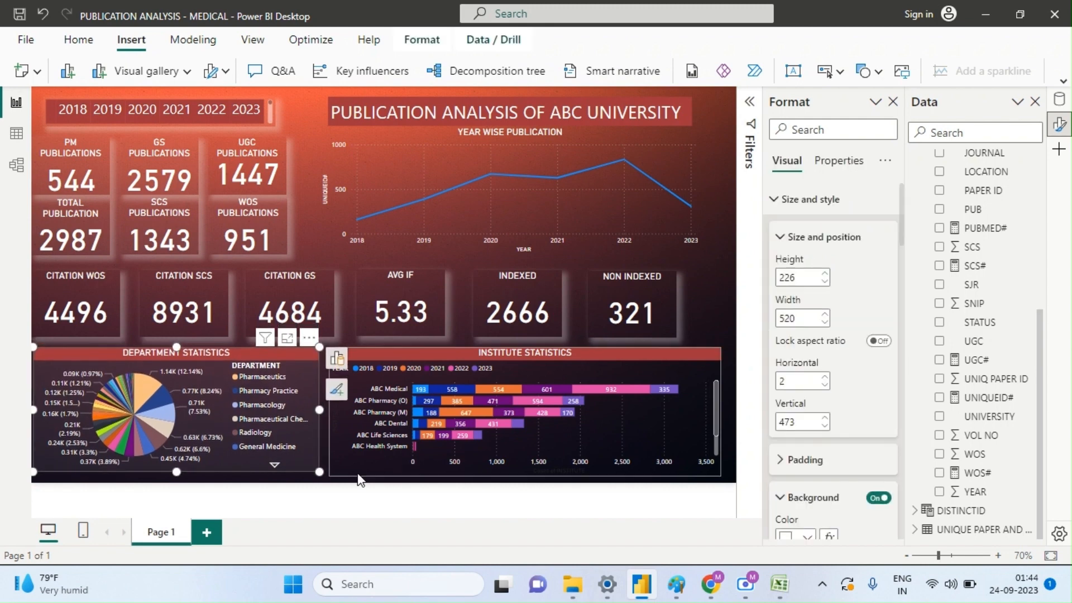
click(394, 510)
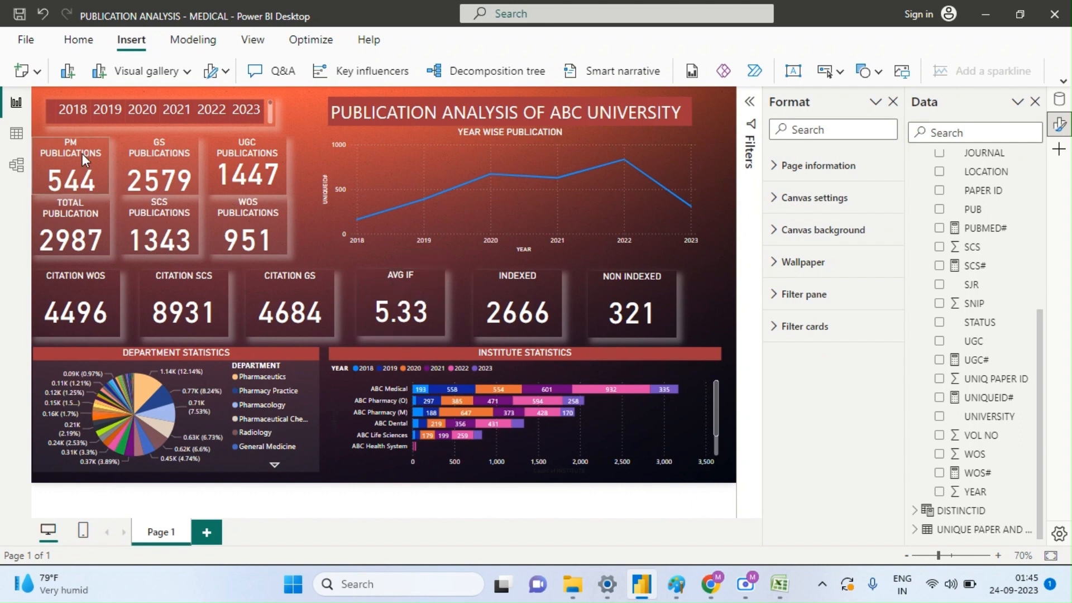
- Check the dashboard by filtering it to each year from 2018 to 2023 in turn, then toggle 2018 again
click(69, 108)
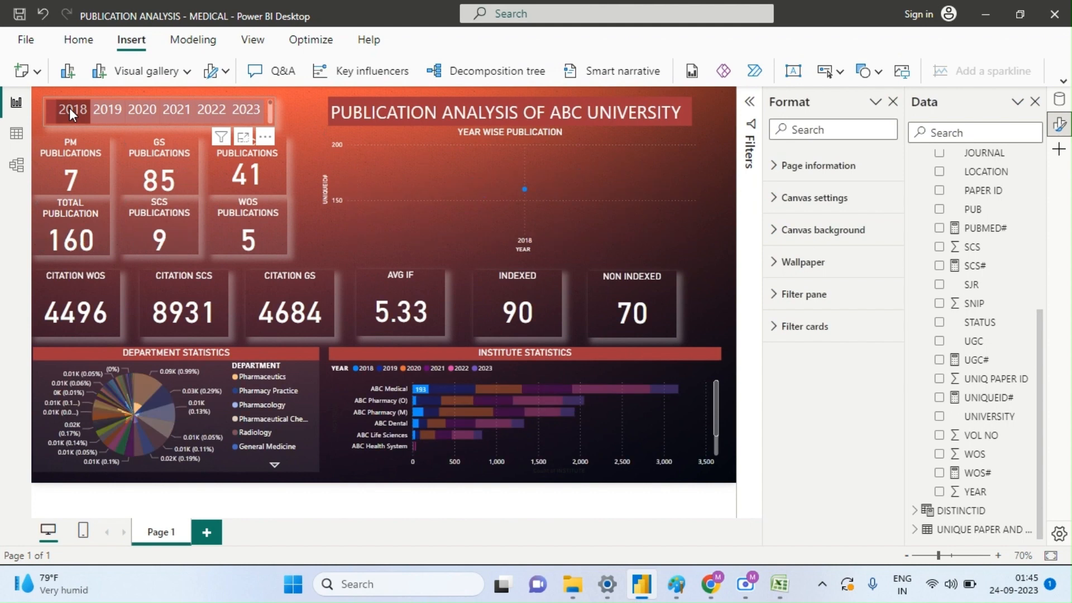
click(103, 111)
click(146, 110)
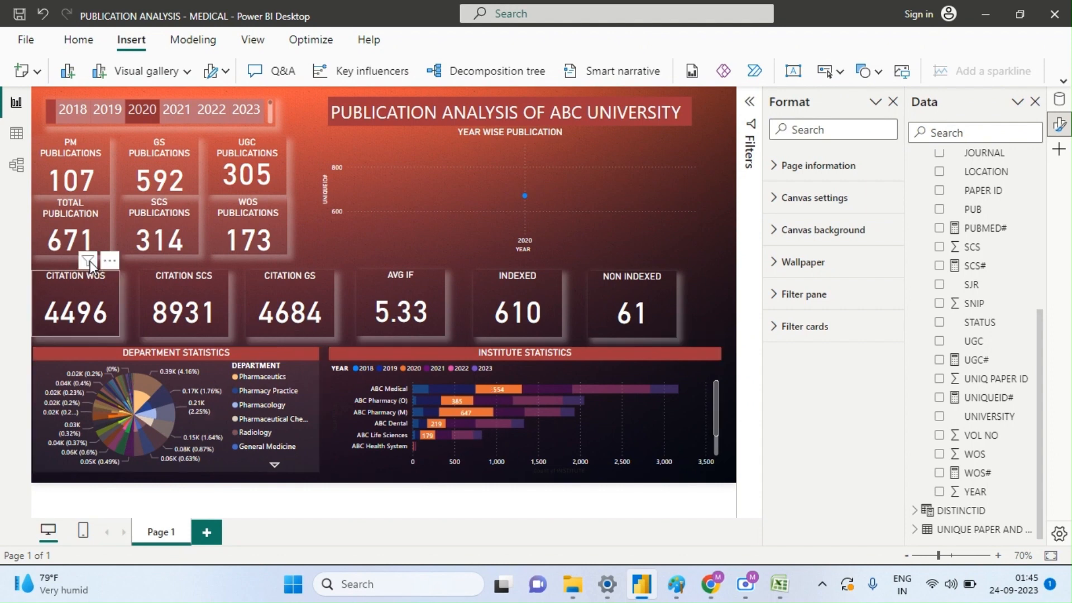
click(179, 109)
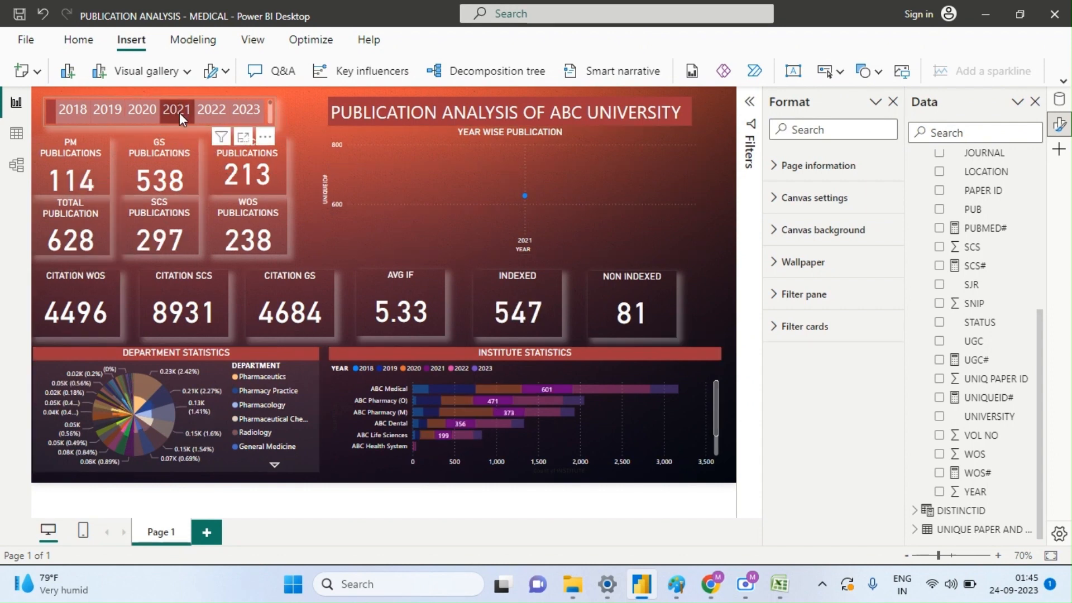
click(207, 115)
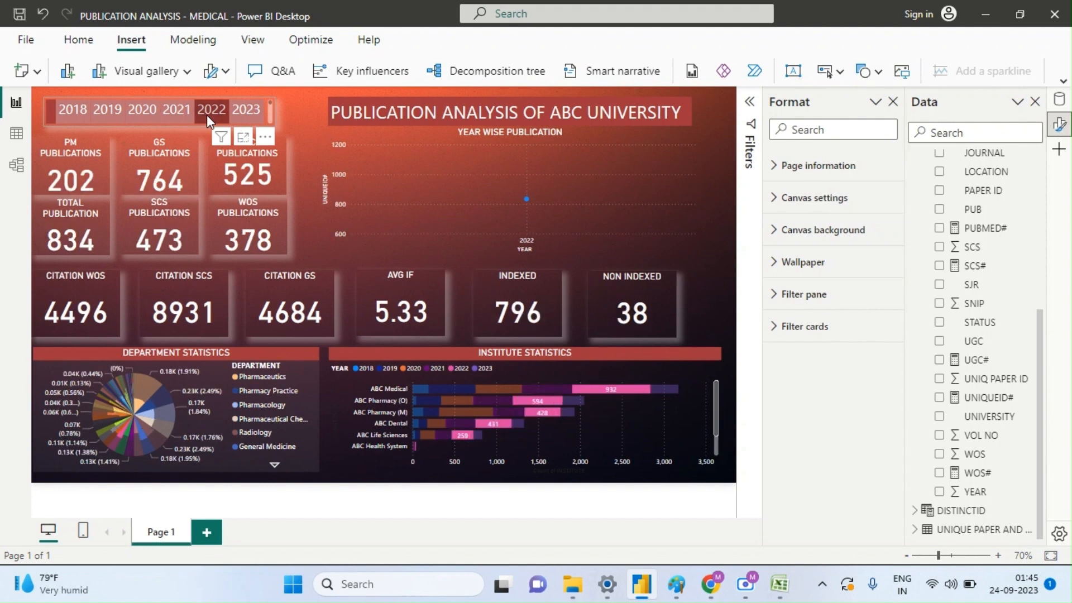
click(243, 119)
click(82, 112)
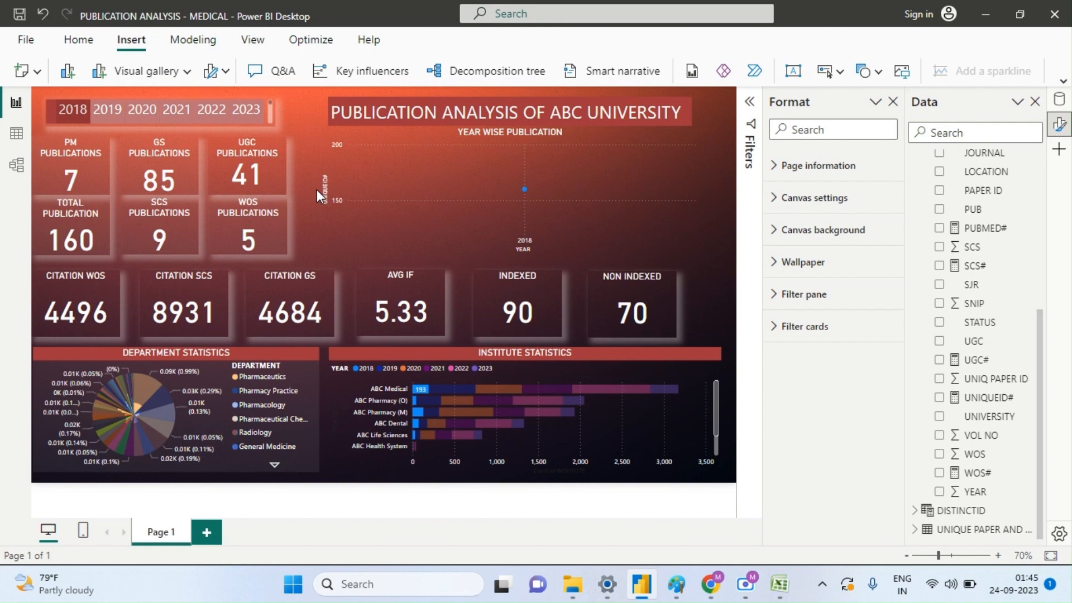
click(75, 110)
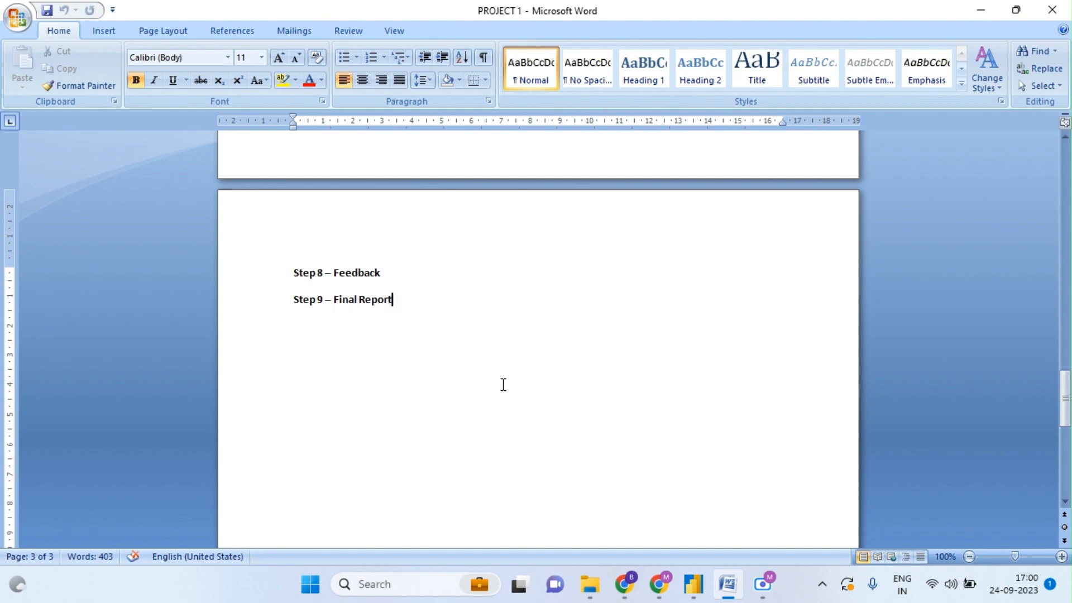
- In the PROJECT 1 document in Microsoft Word, add an indented line CREATE WORKSPACE below Step 9 – Final Report
click(348, 304)
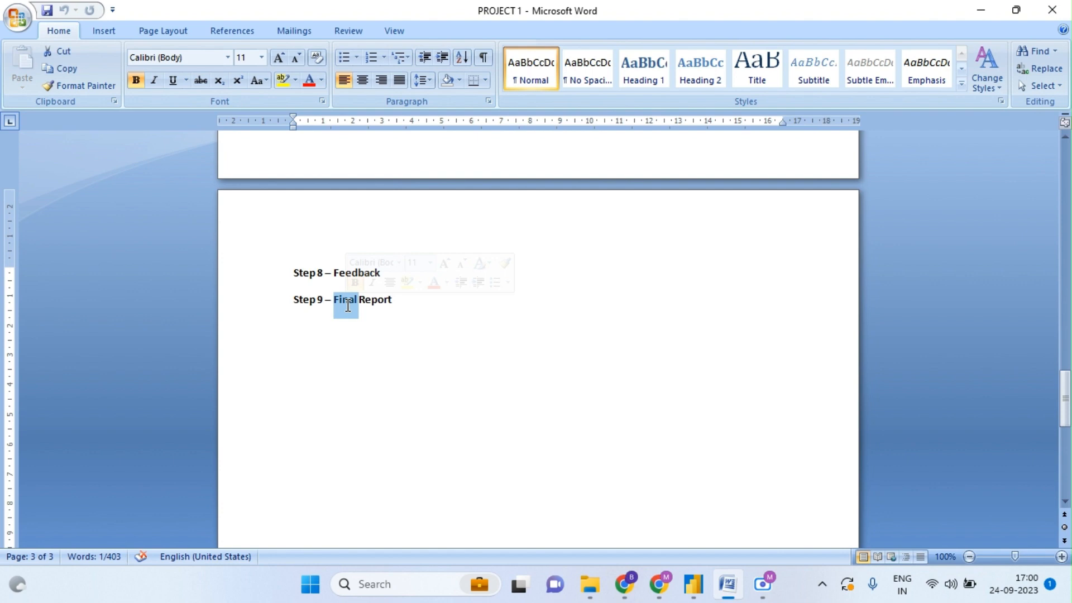
click(414, 304)
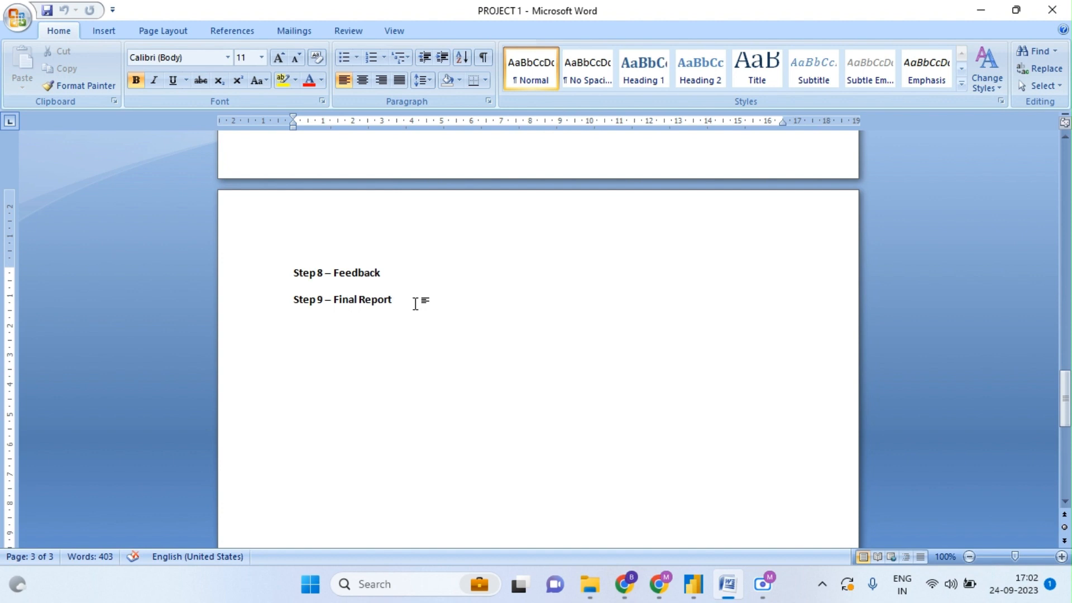
key(Return)
key(Tab)
text(CREATW)
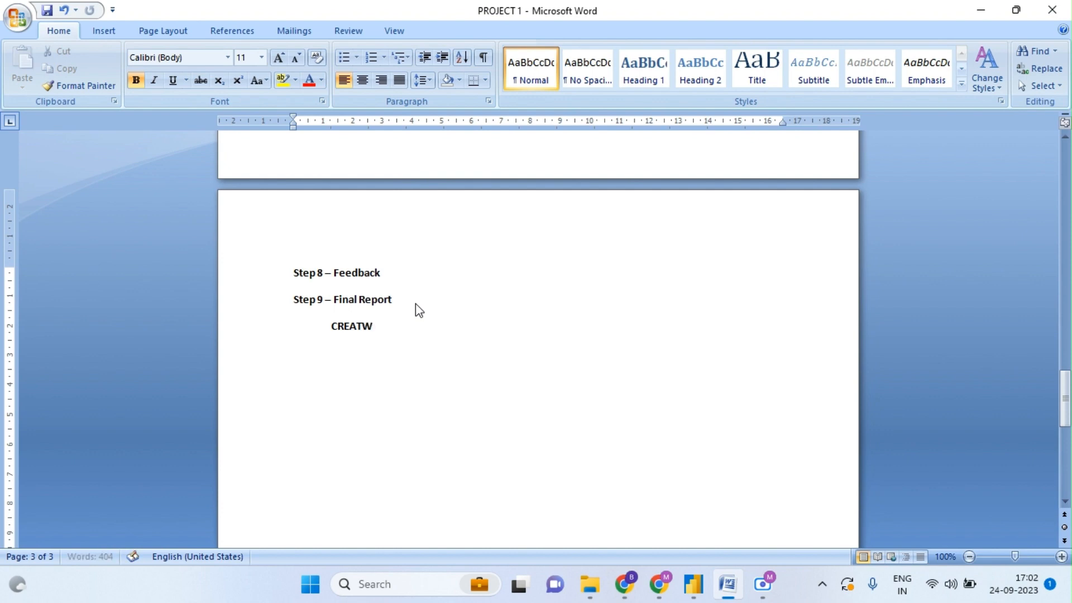
key(BackSpace)
text(E WORKSP)
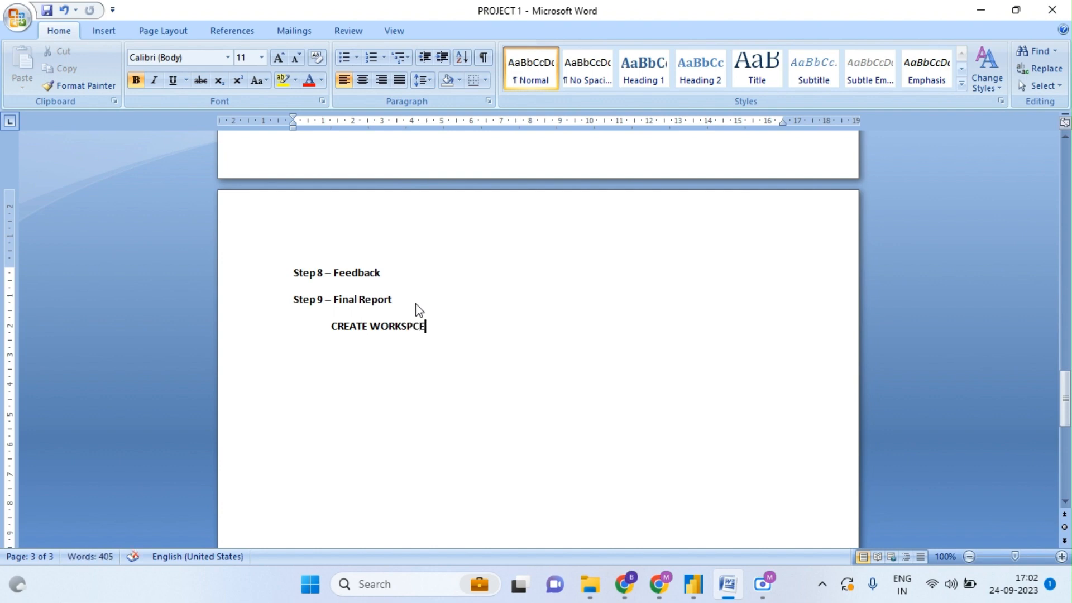
text(ACE)
- Add the indented lines PUBLISH and GATEWAY below CREATE WORKSPACE
key(Return)
text(PUBLISH)
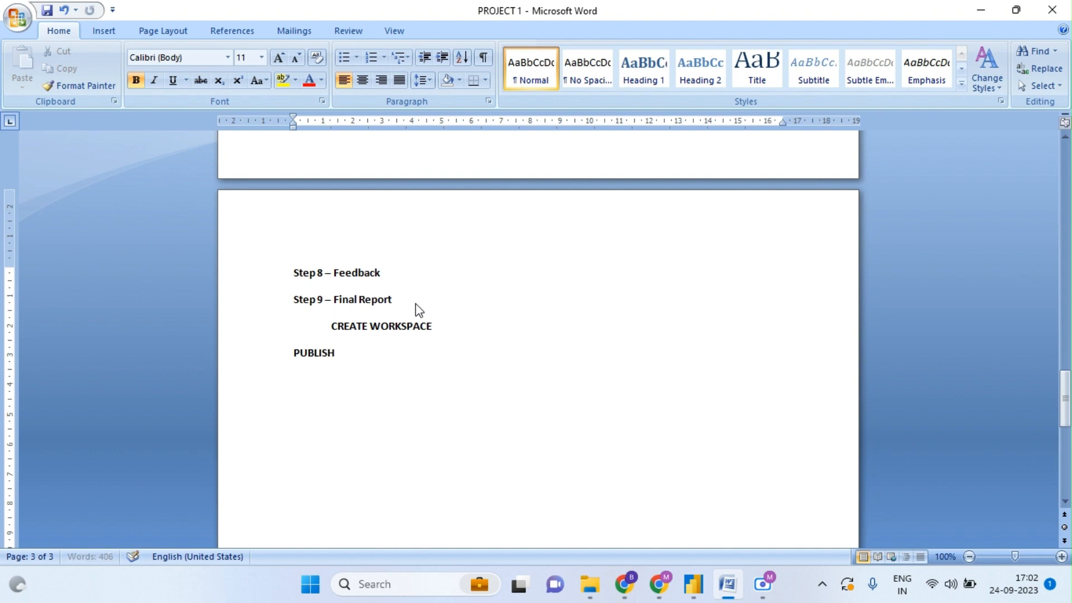
click(294, 351)
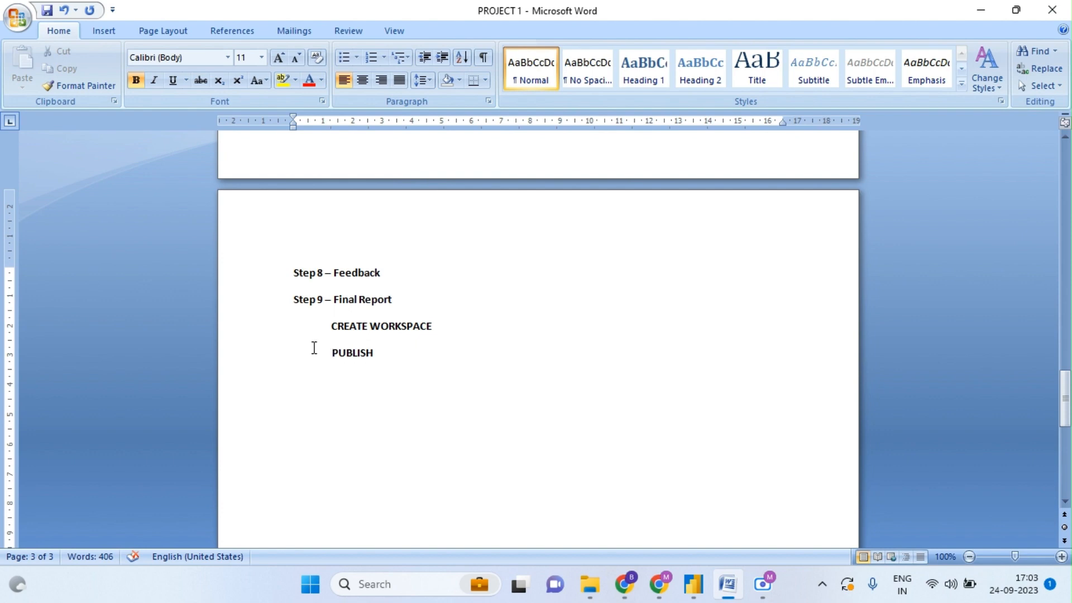
click(382, 353)
key(Return)
text(GATEWAY)
click(294, 380)
key(Tab)
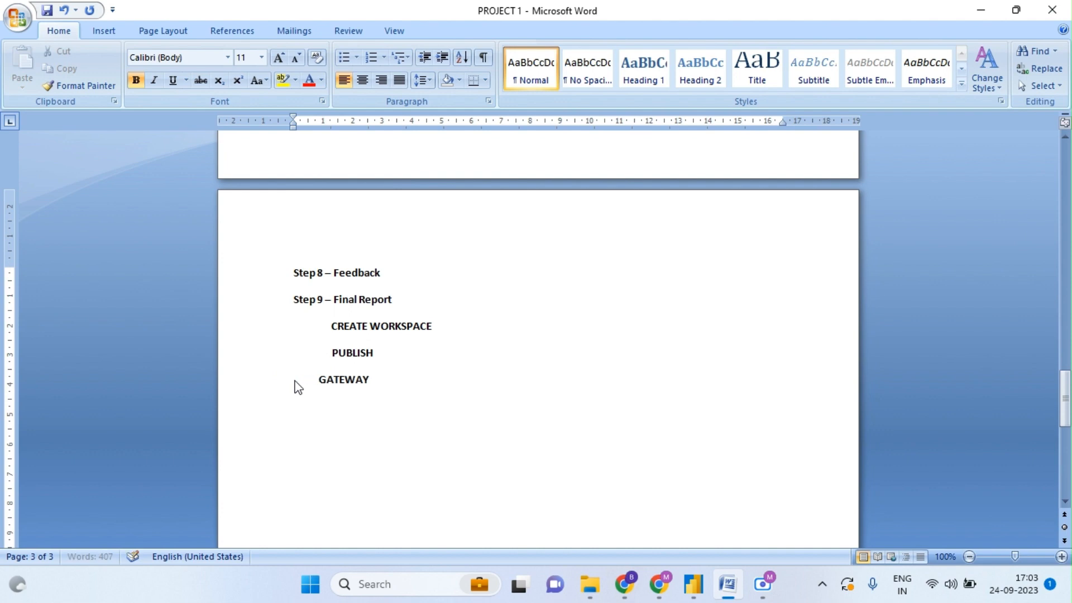
- Add an indented line SHEDULE REFRESH below GATEWAY
click(396, 380)
key(Return)
text(SHED)
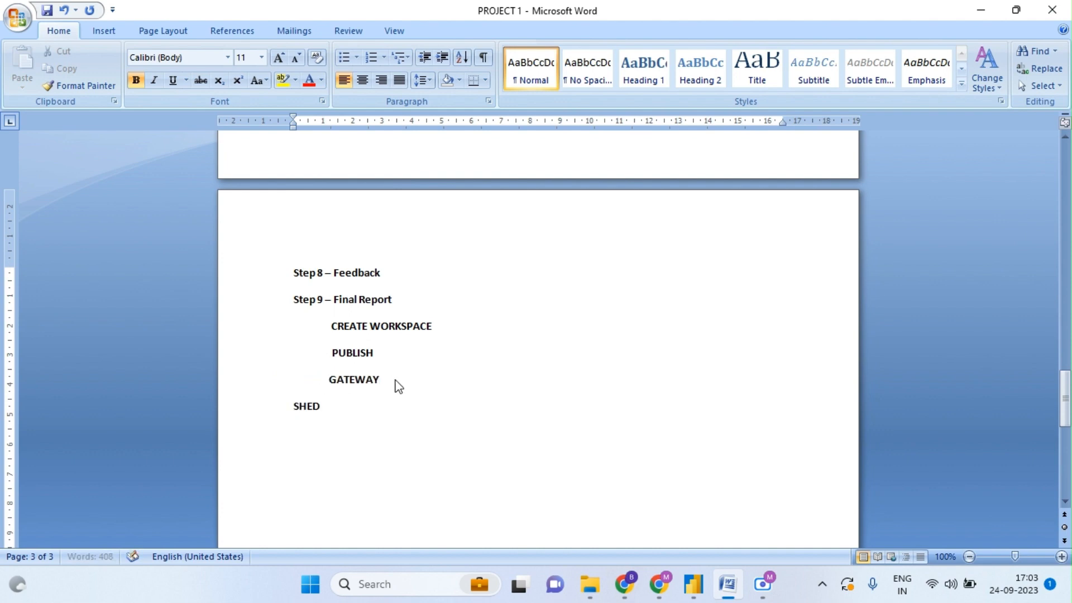
text(ULE REFRESH)
click(292, 406)
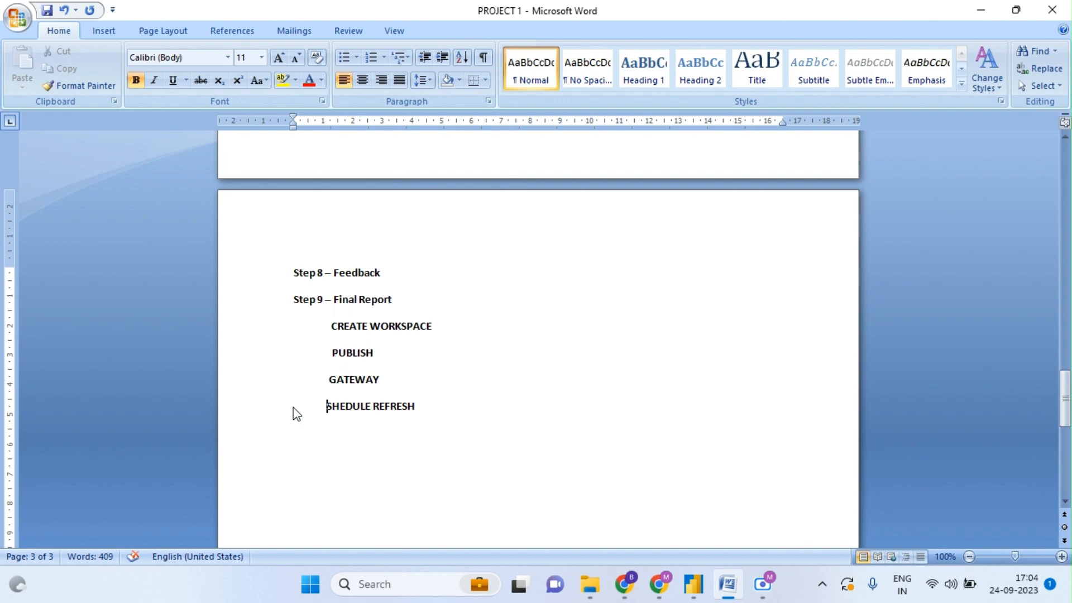
mouse_move(760, 584)
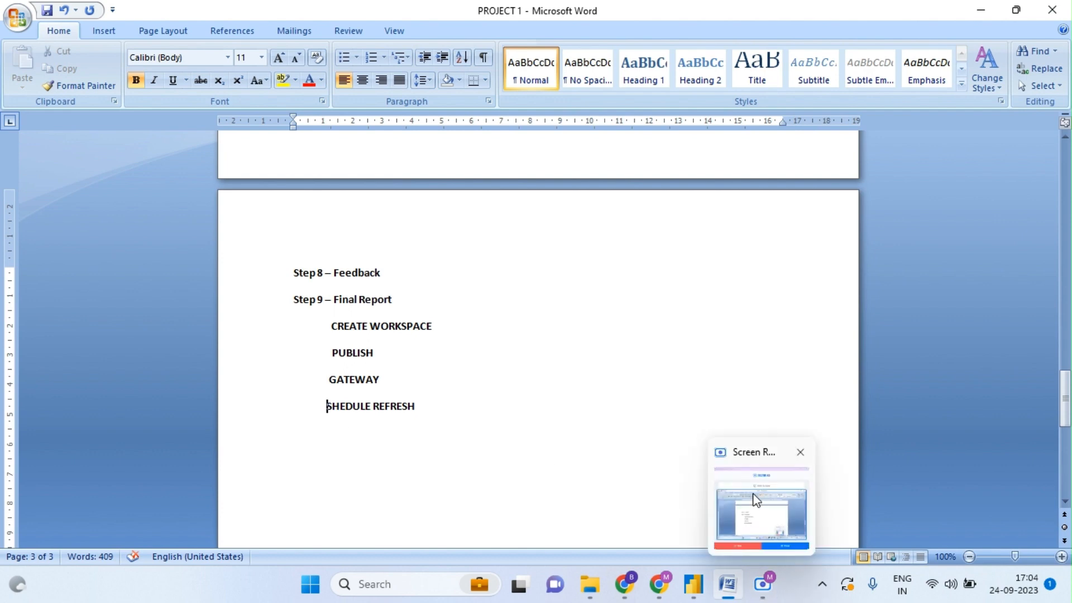